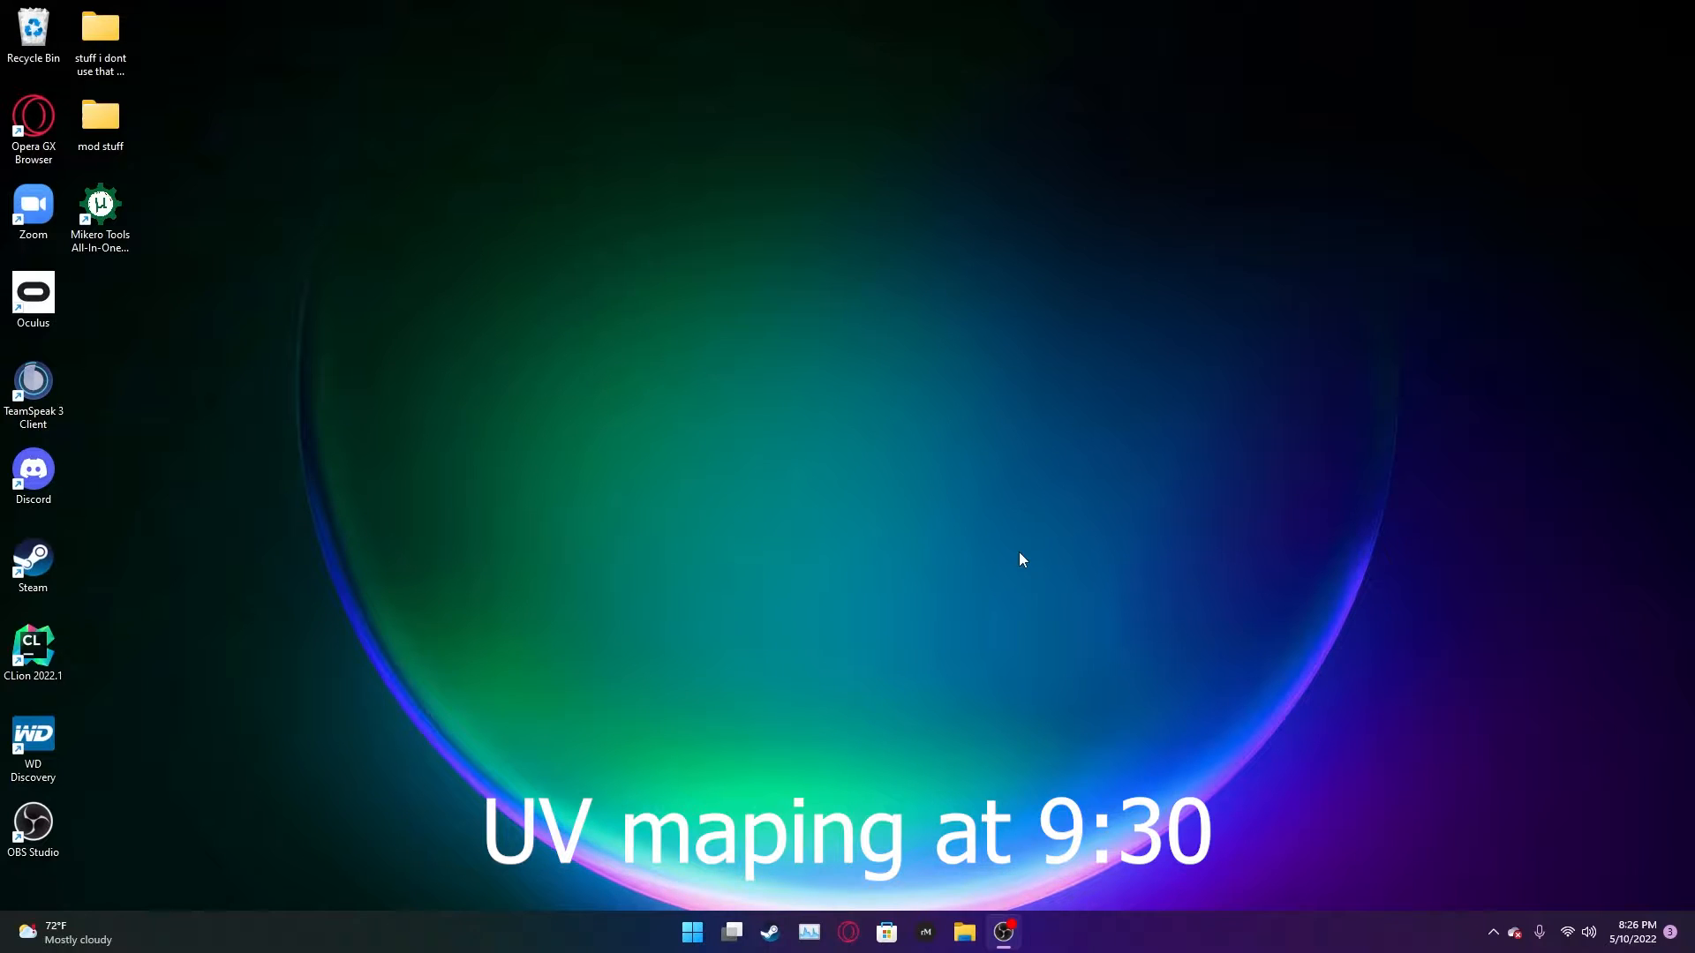
# - Launch Blender from the mod stuff folder and start a new General file
pyautogui.doubleClick(101, 119)
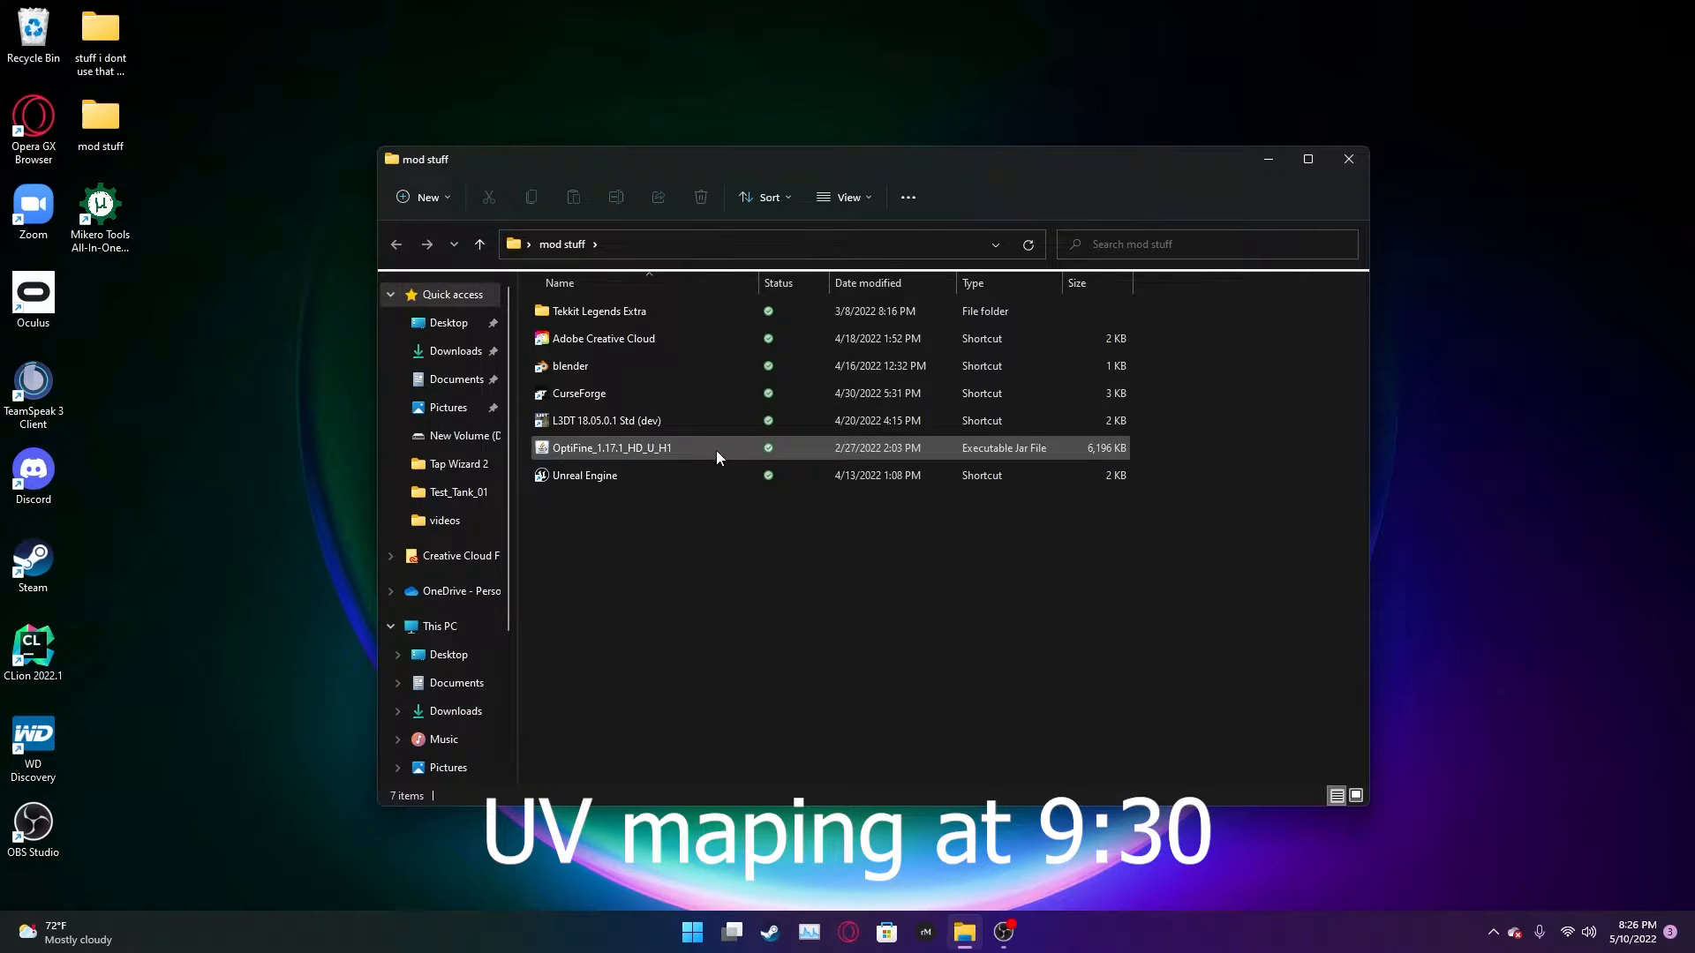
pyautogui.doubleClick(623, 362)
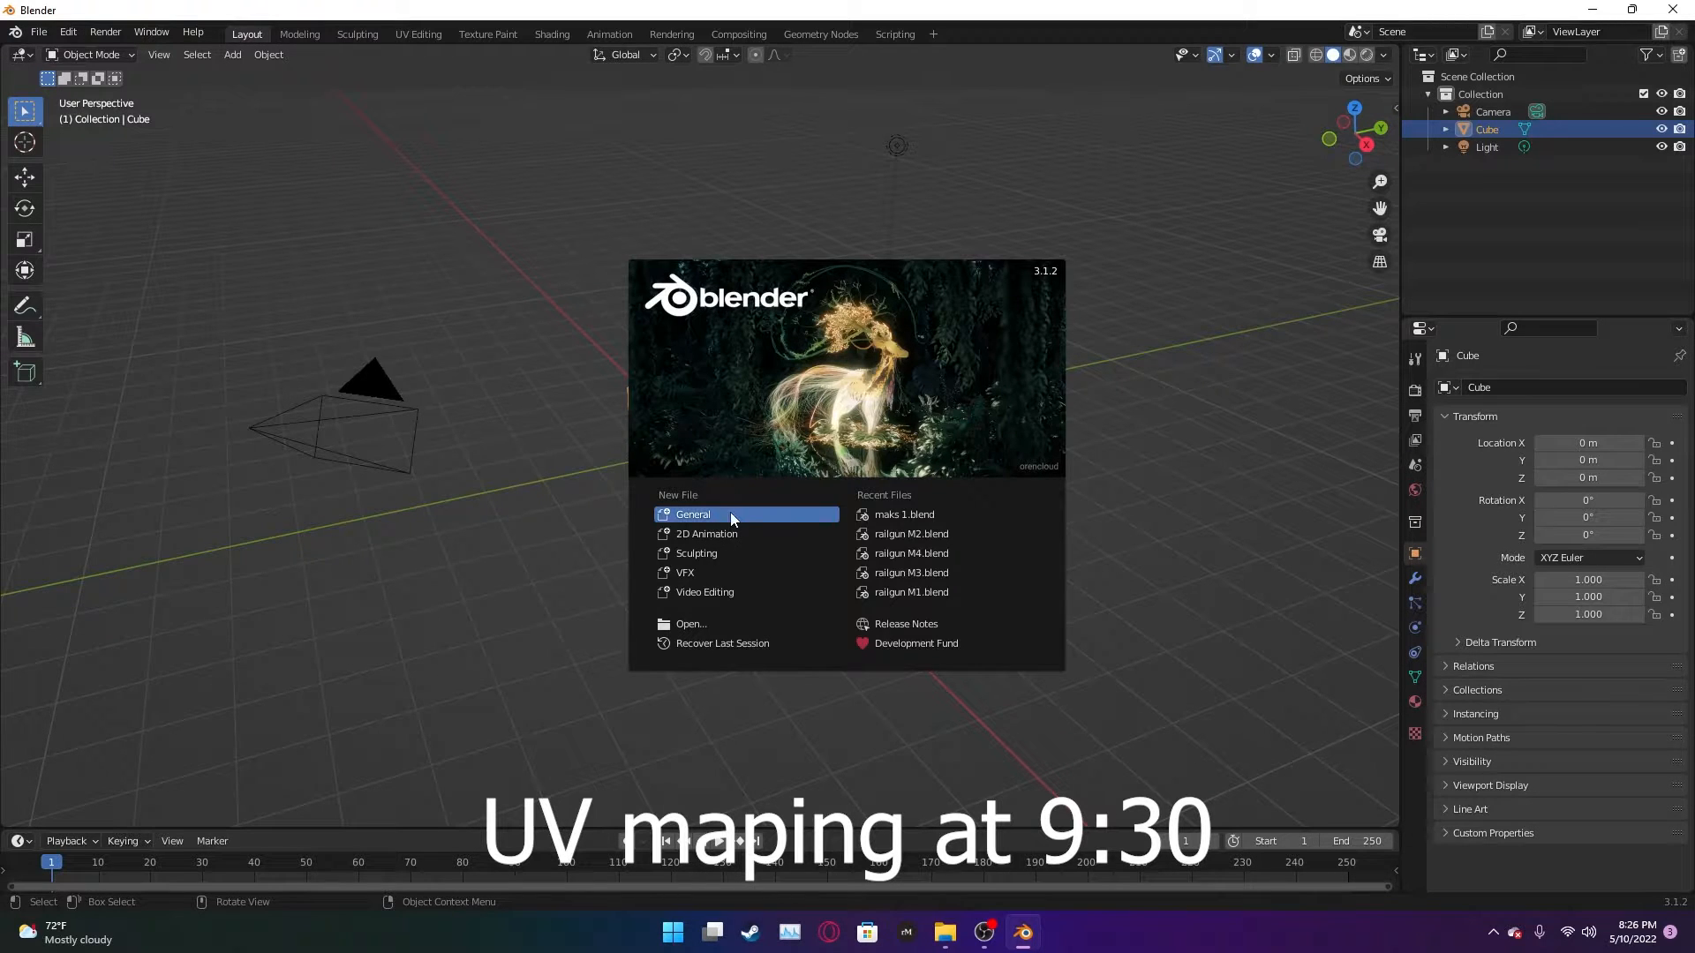
pyautogui.click(729, 512)
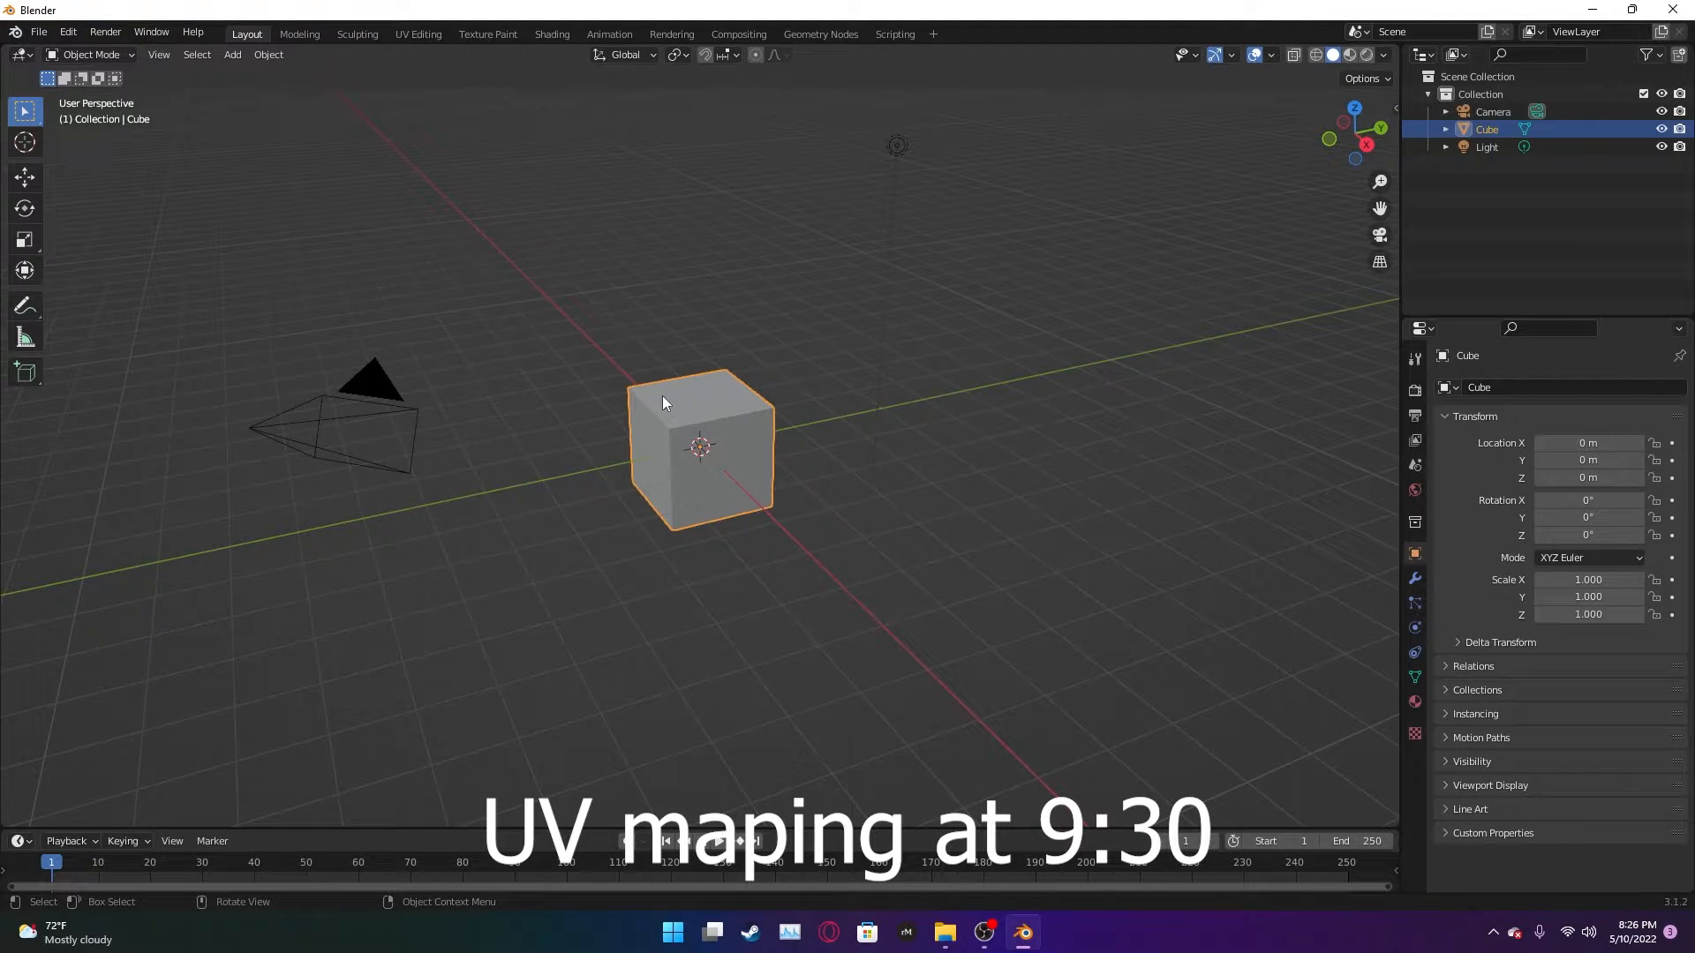
# - Show the 3D viewport's sidebar and delete the default cube
pyautogui.press('n')
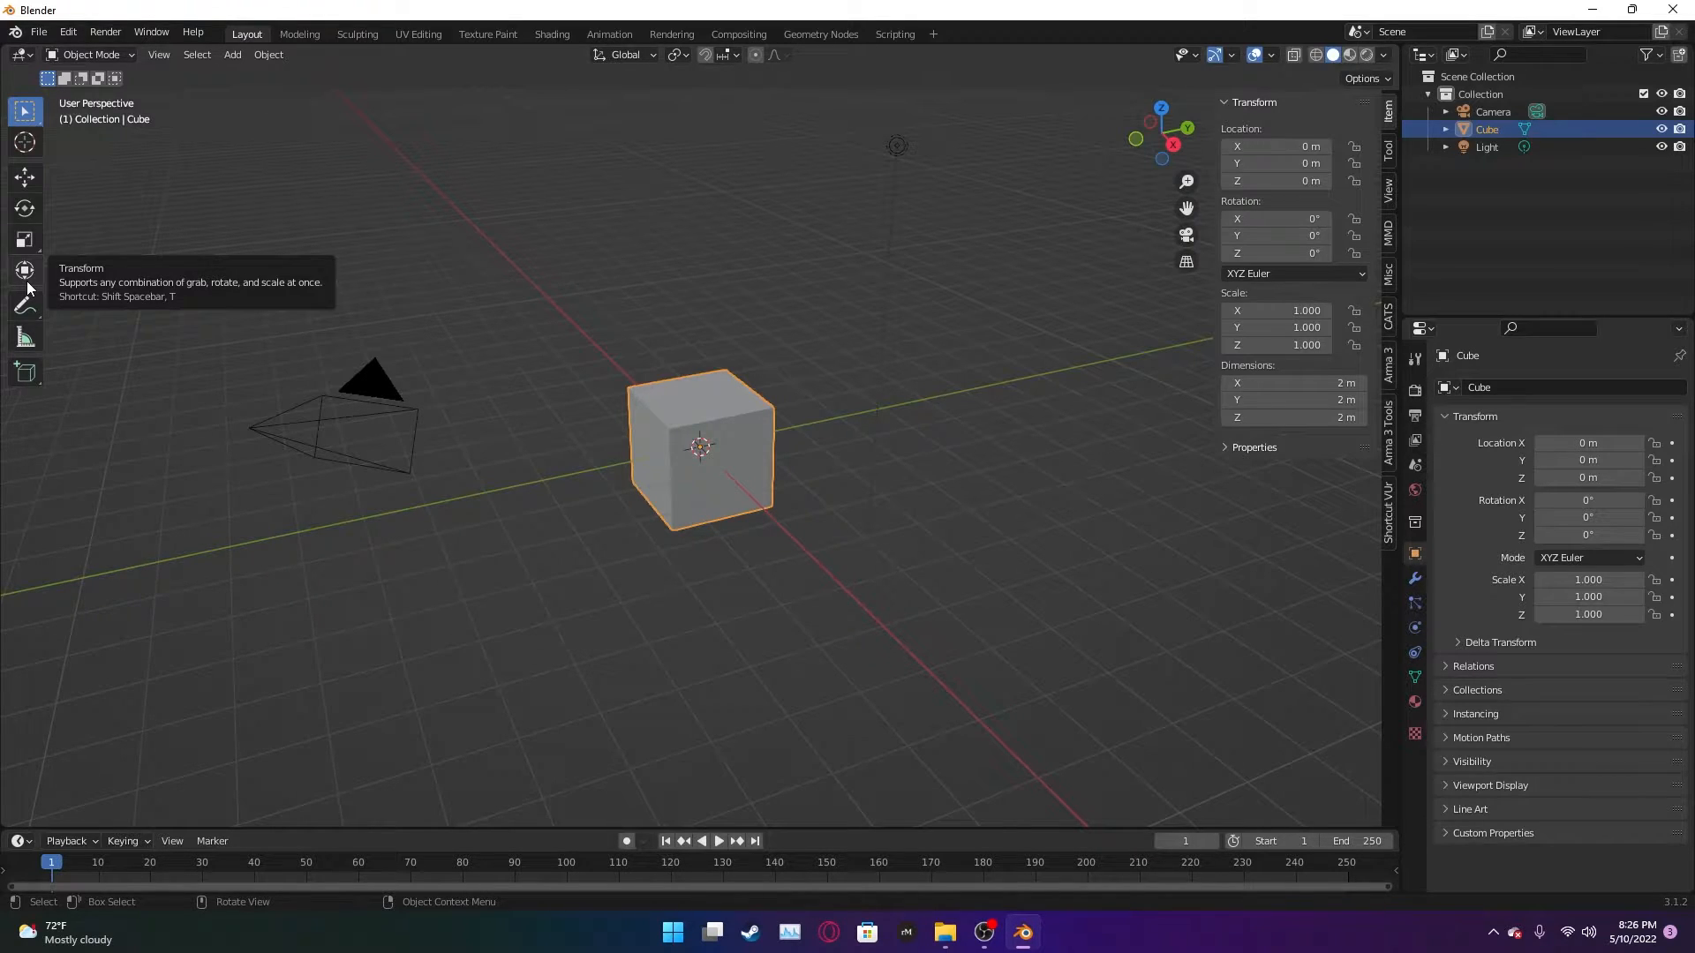
pyautogui.click(964, 467)
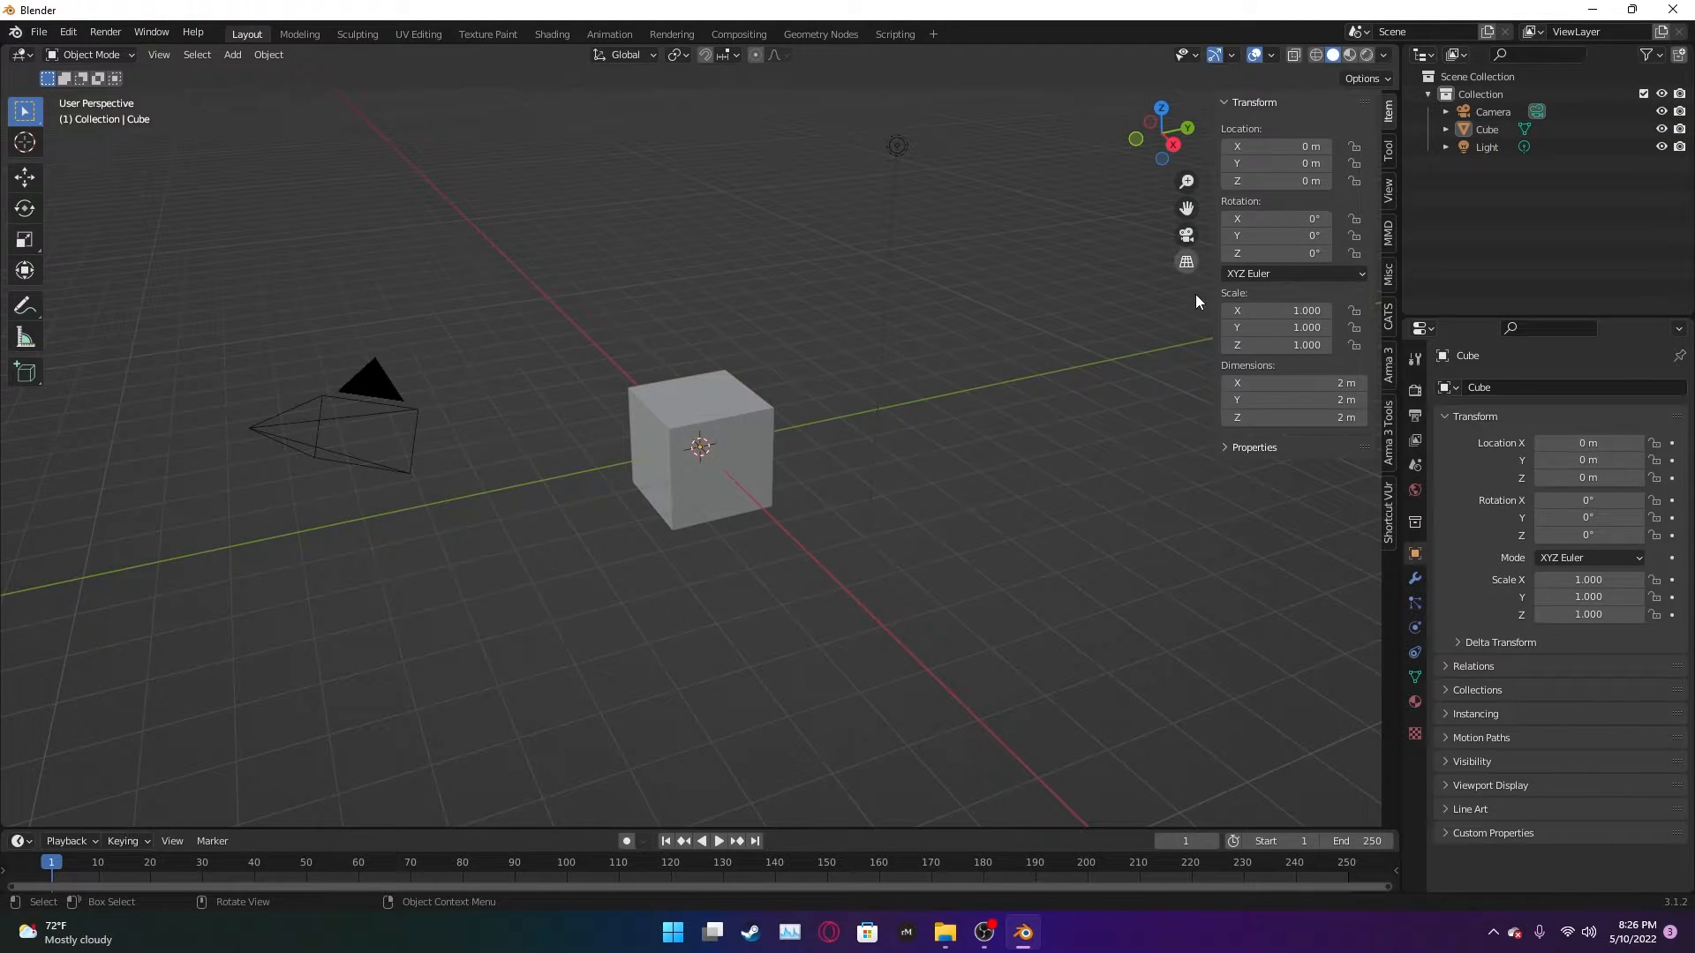
pyautogui.click(742, 464)
pyautogui.press('Delete')
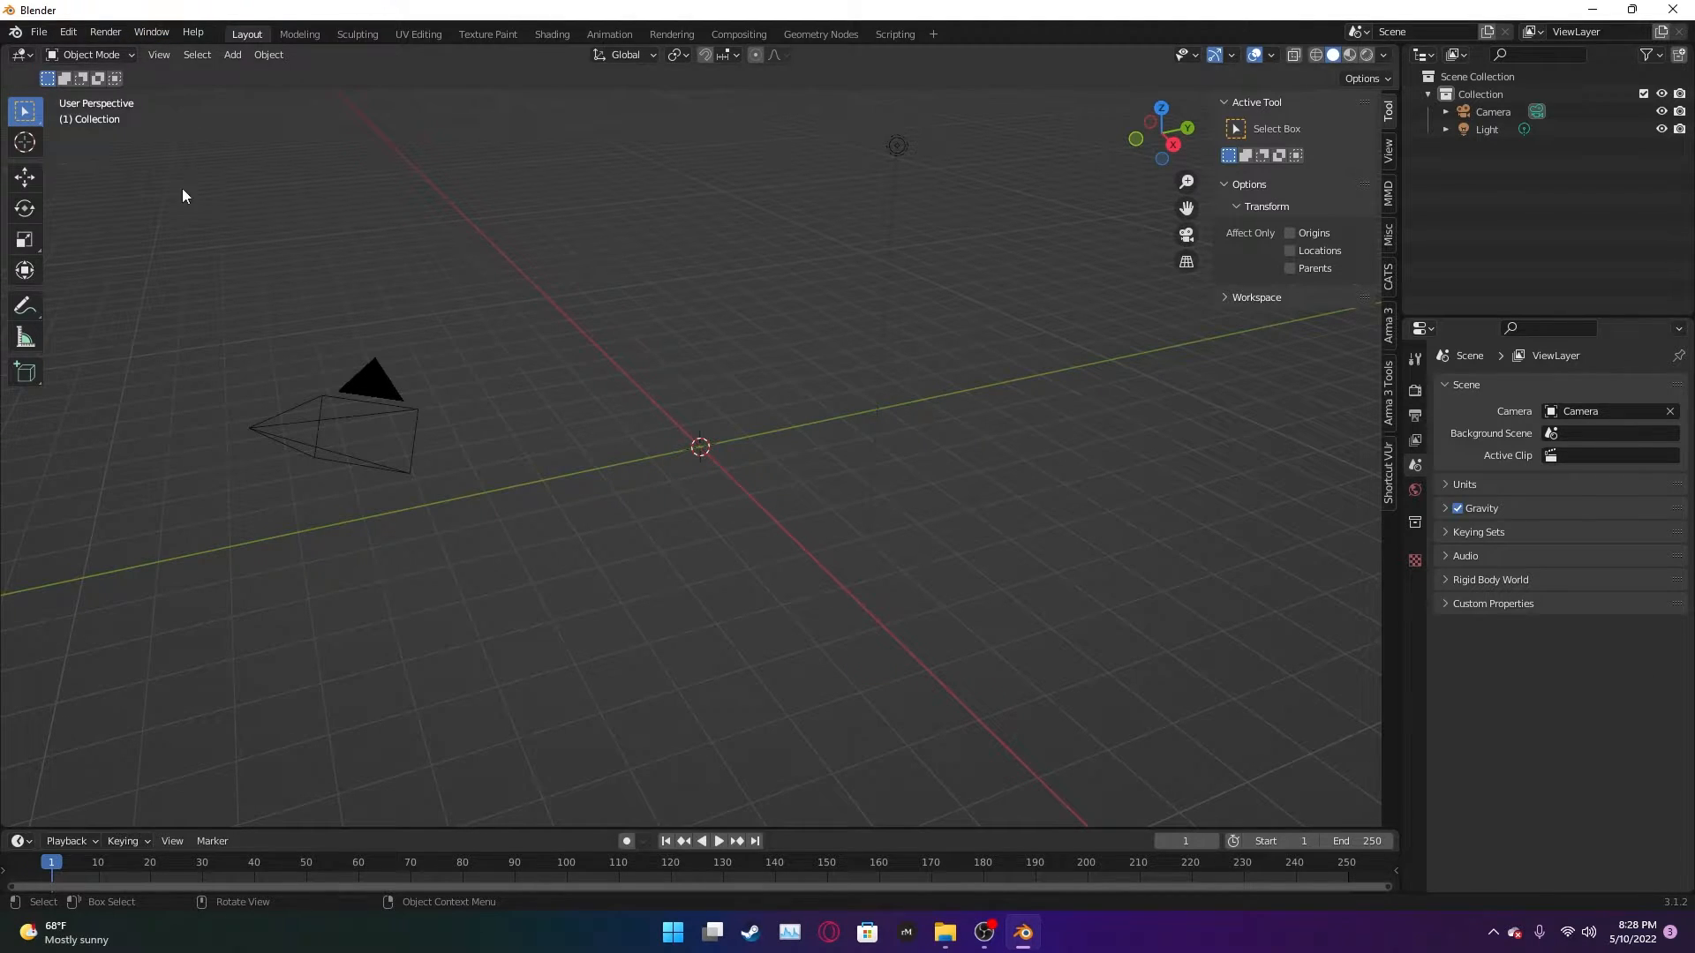
# - Start an Arma 3 P3D import and browse to D:\SteamLibrary\steamapps\common\Arma 3 Samples\Addons\TemplateRTM
pyautogui.click(101, 57)
pyautogui.click(29, 36)
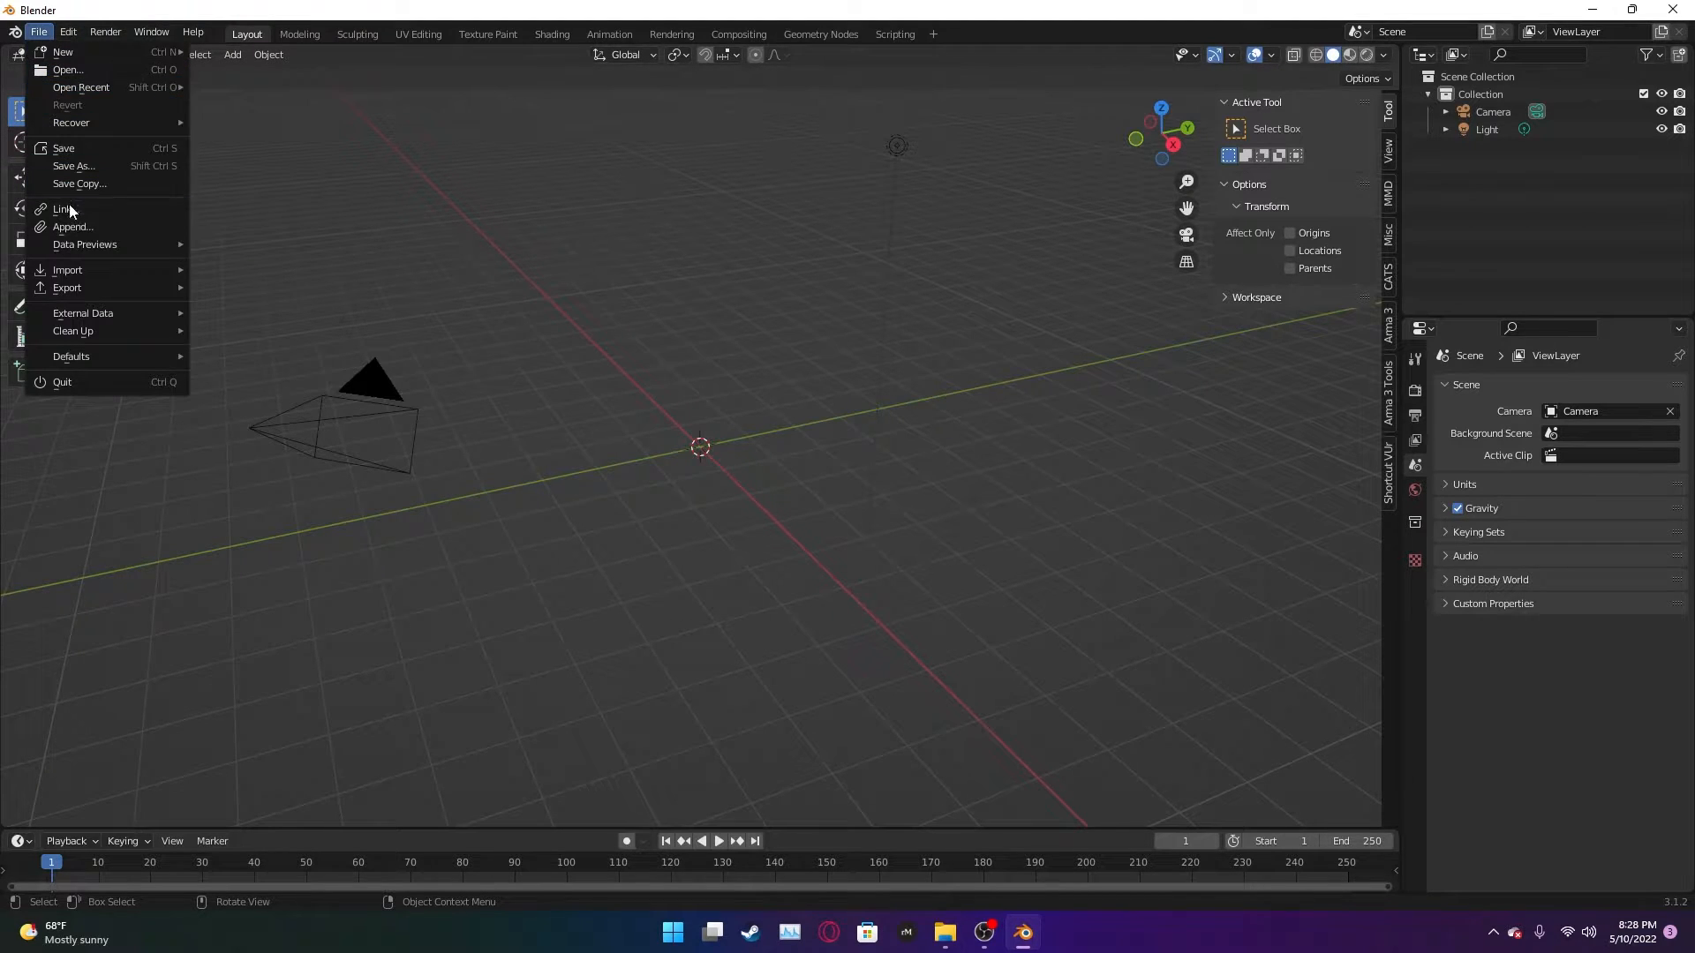
pyautogui.moveTo(88, 273)
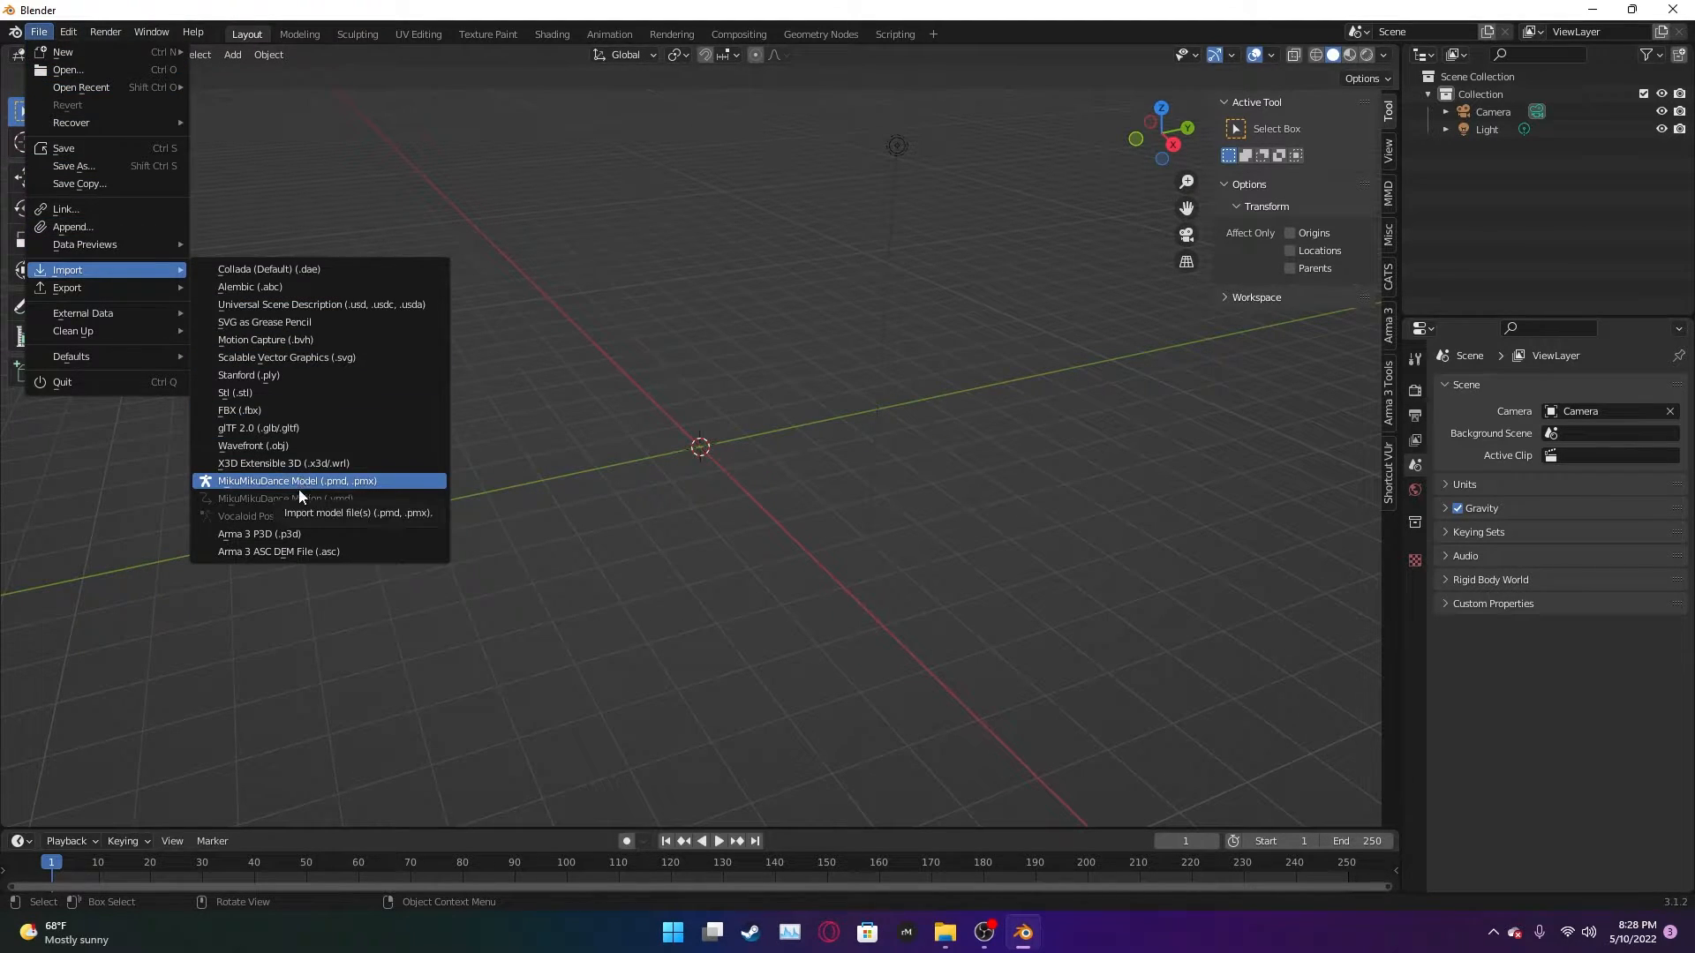
pyautogui.click(339, 541)
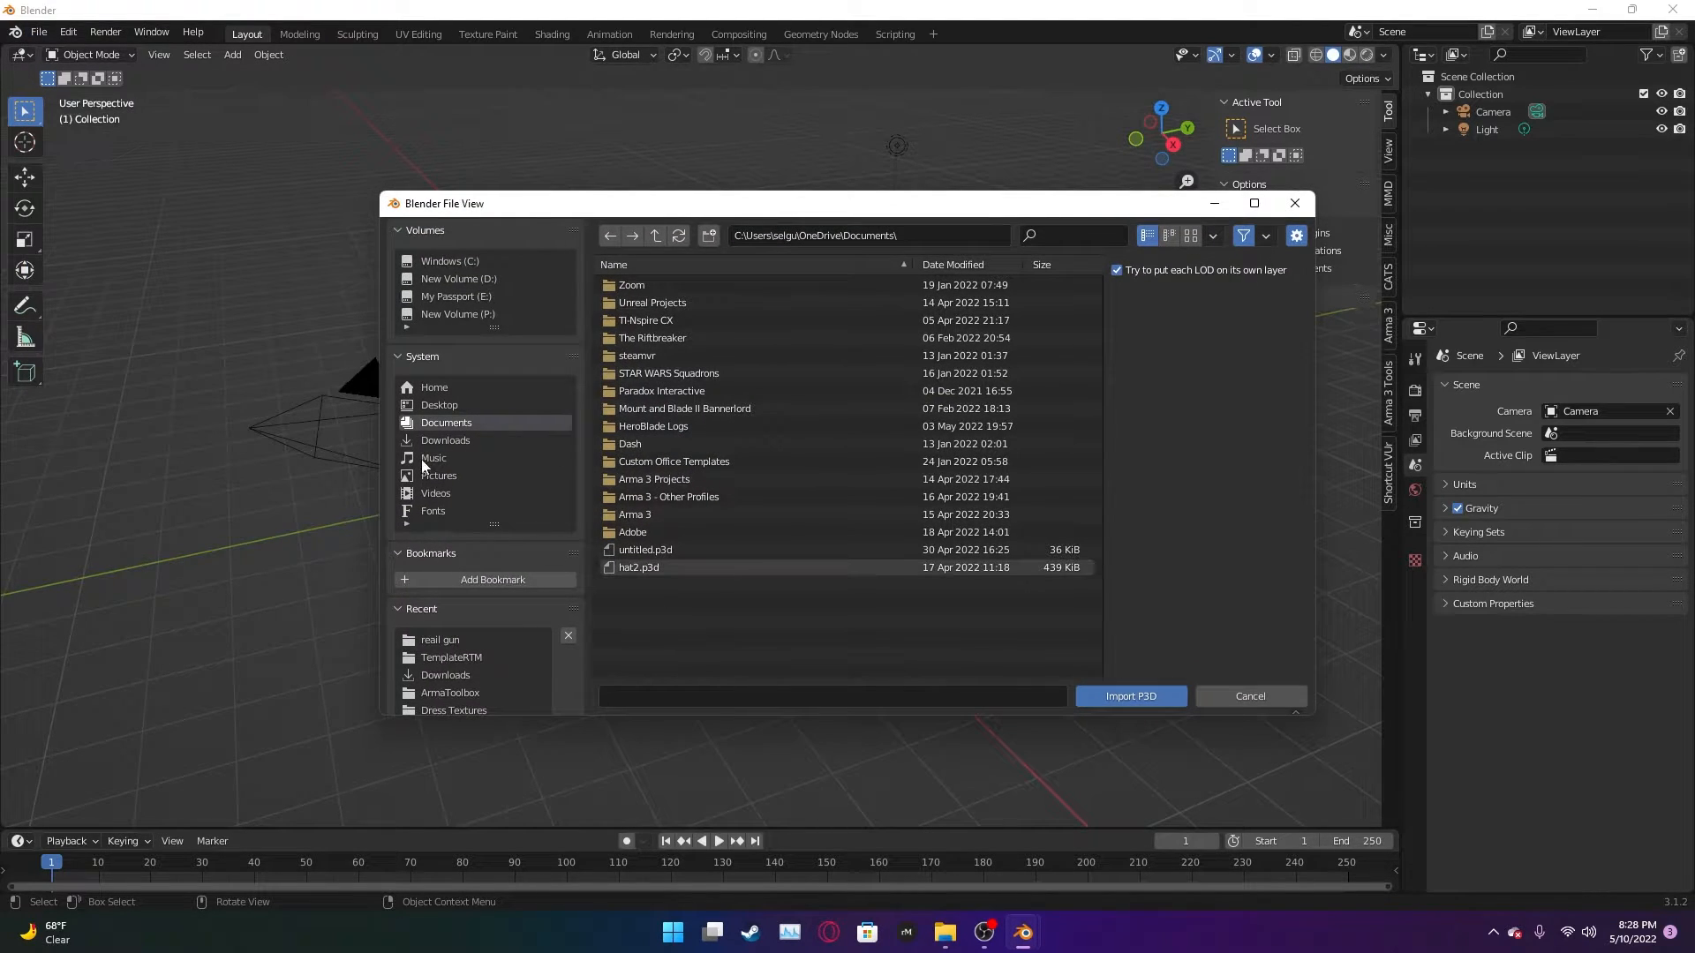
pyautogui.click(494, 278)
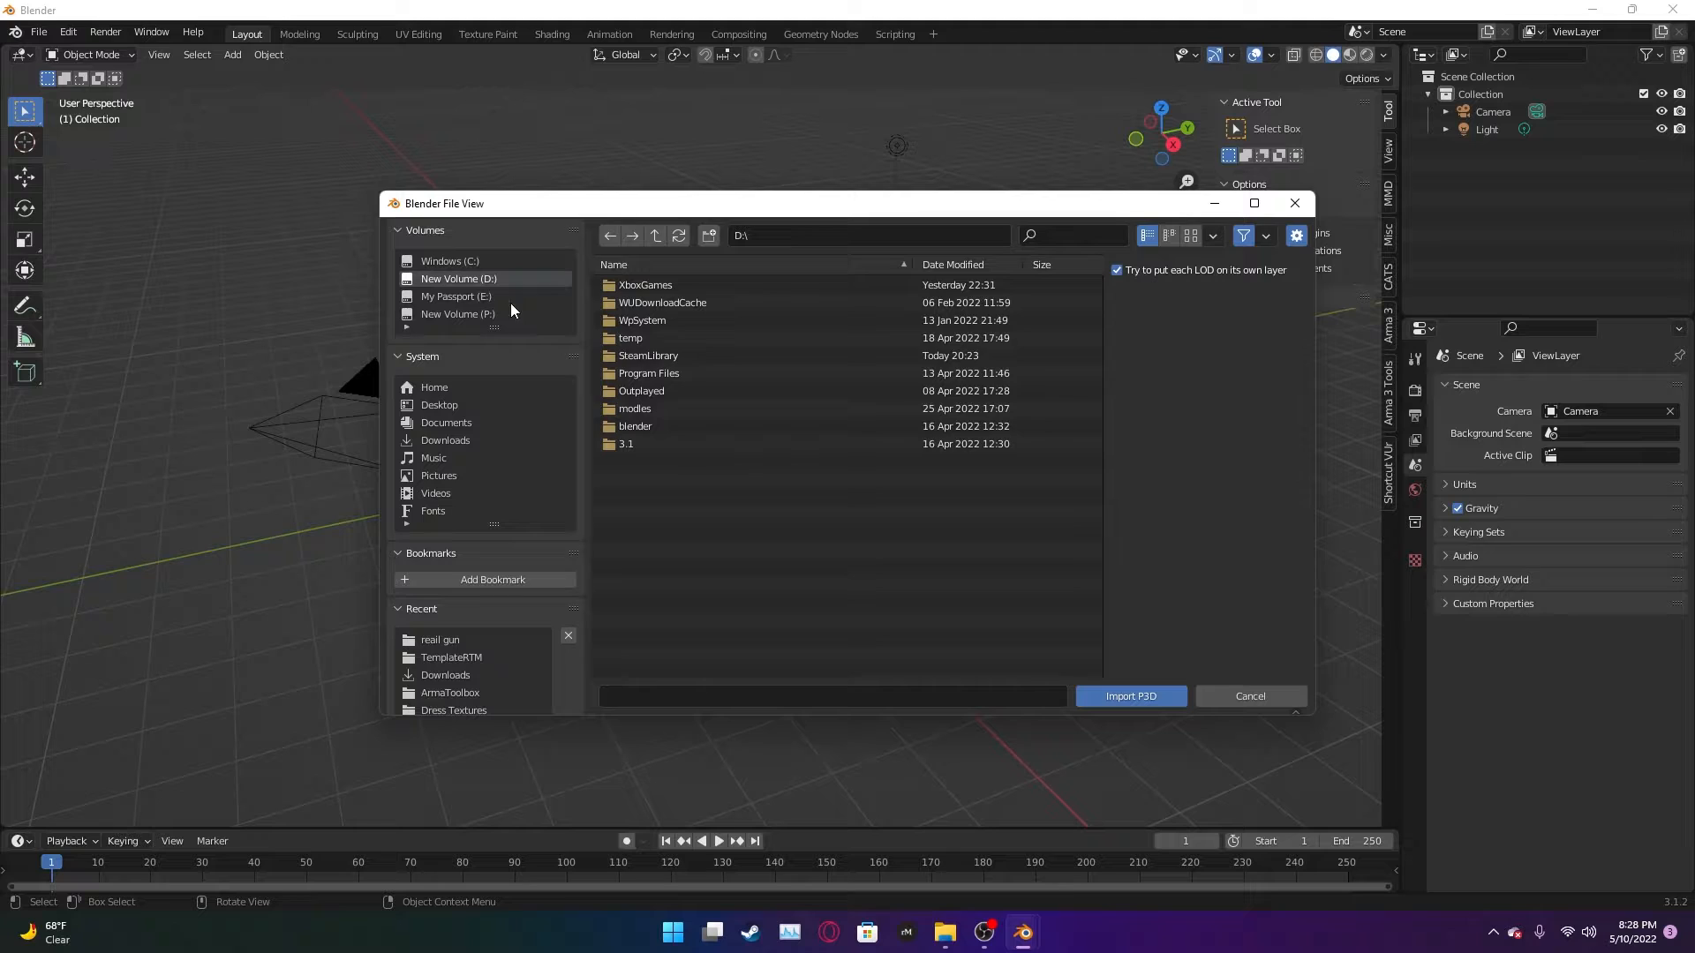
pyautogui.click(669, 351)
pyautogui.click(680, 288)
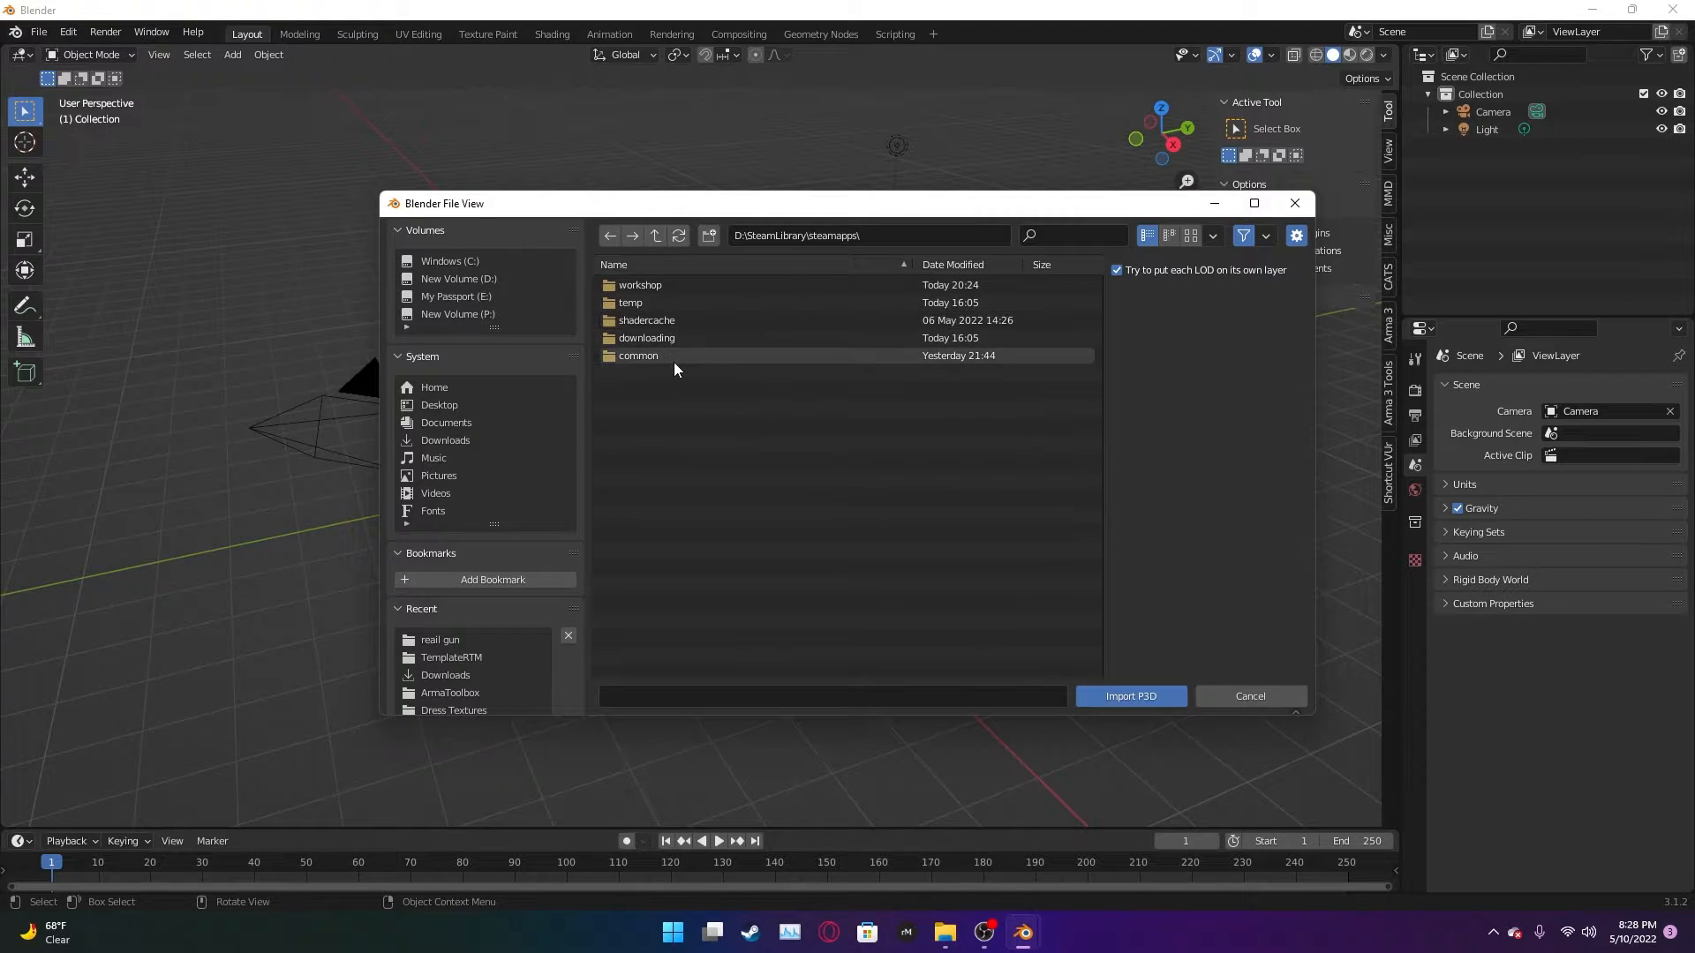
pyautogui.click(674, 356)
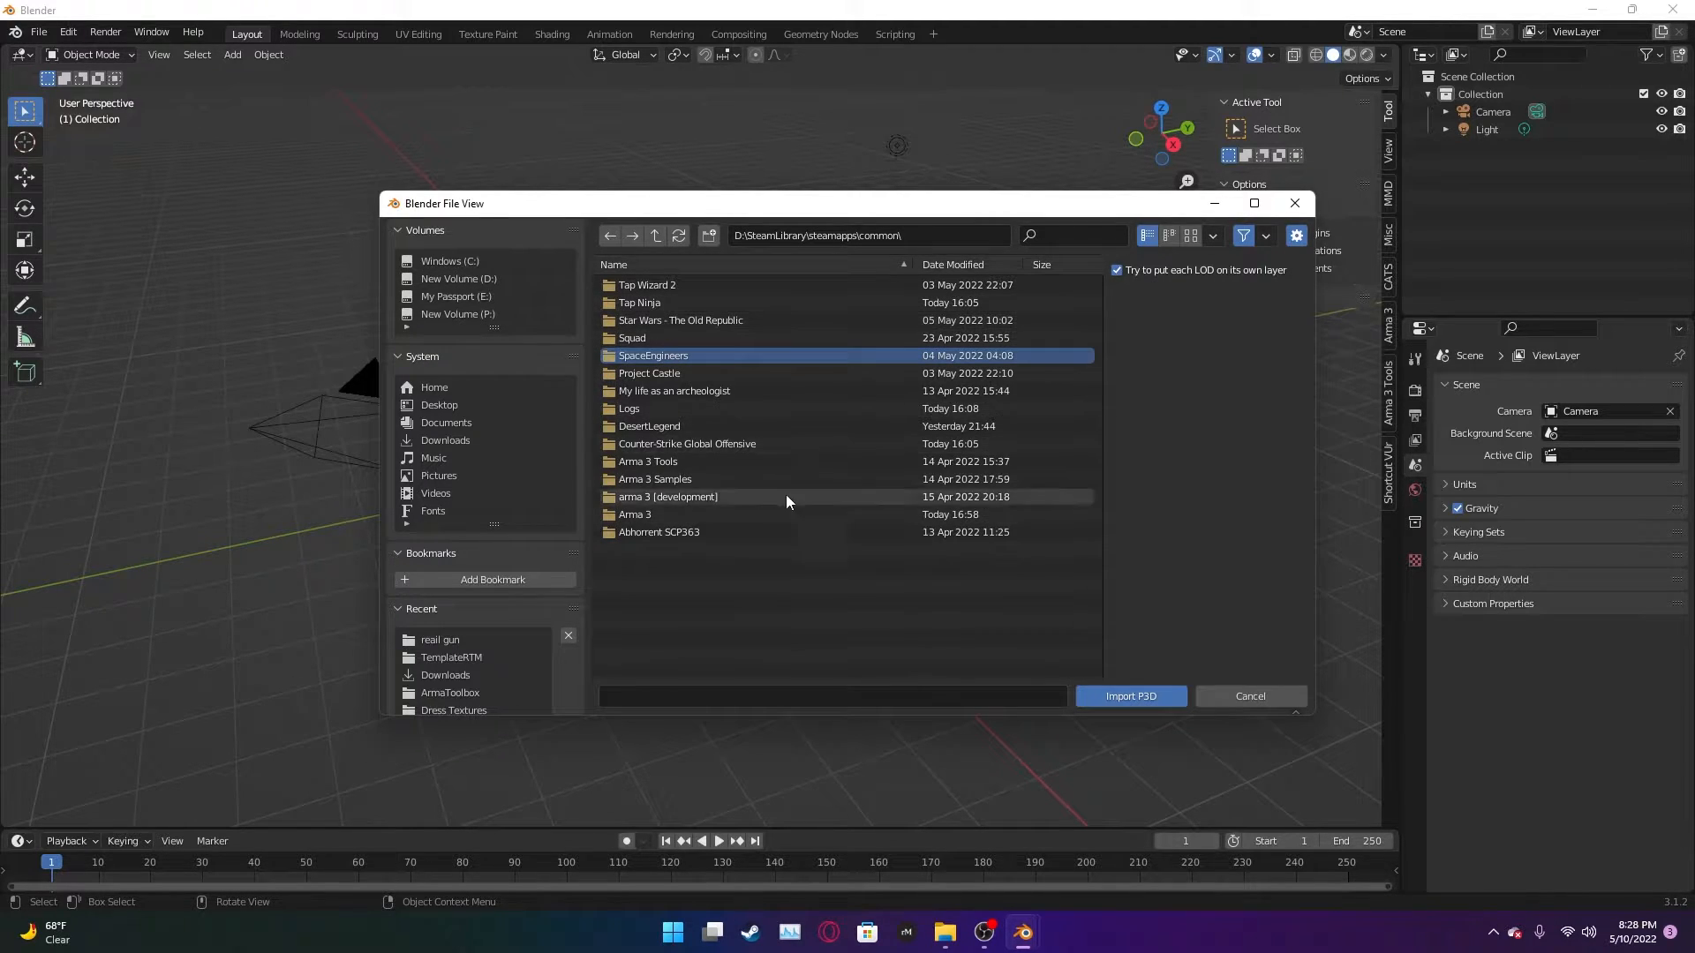
pyautogui.click(747, 478)
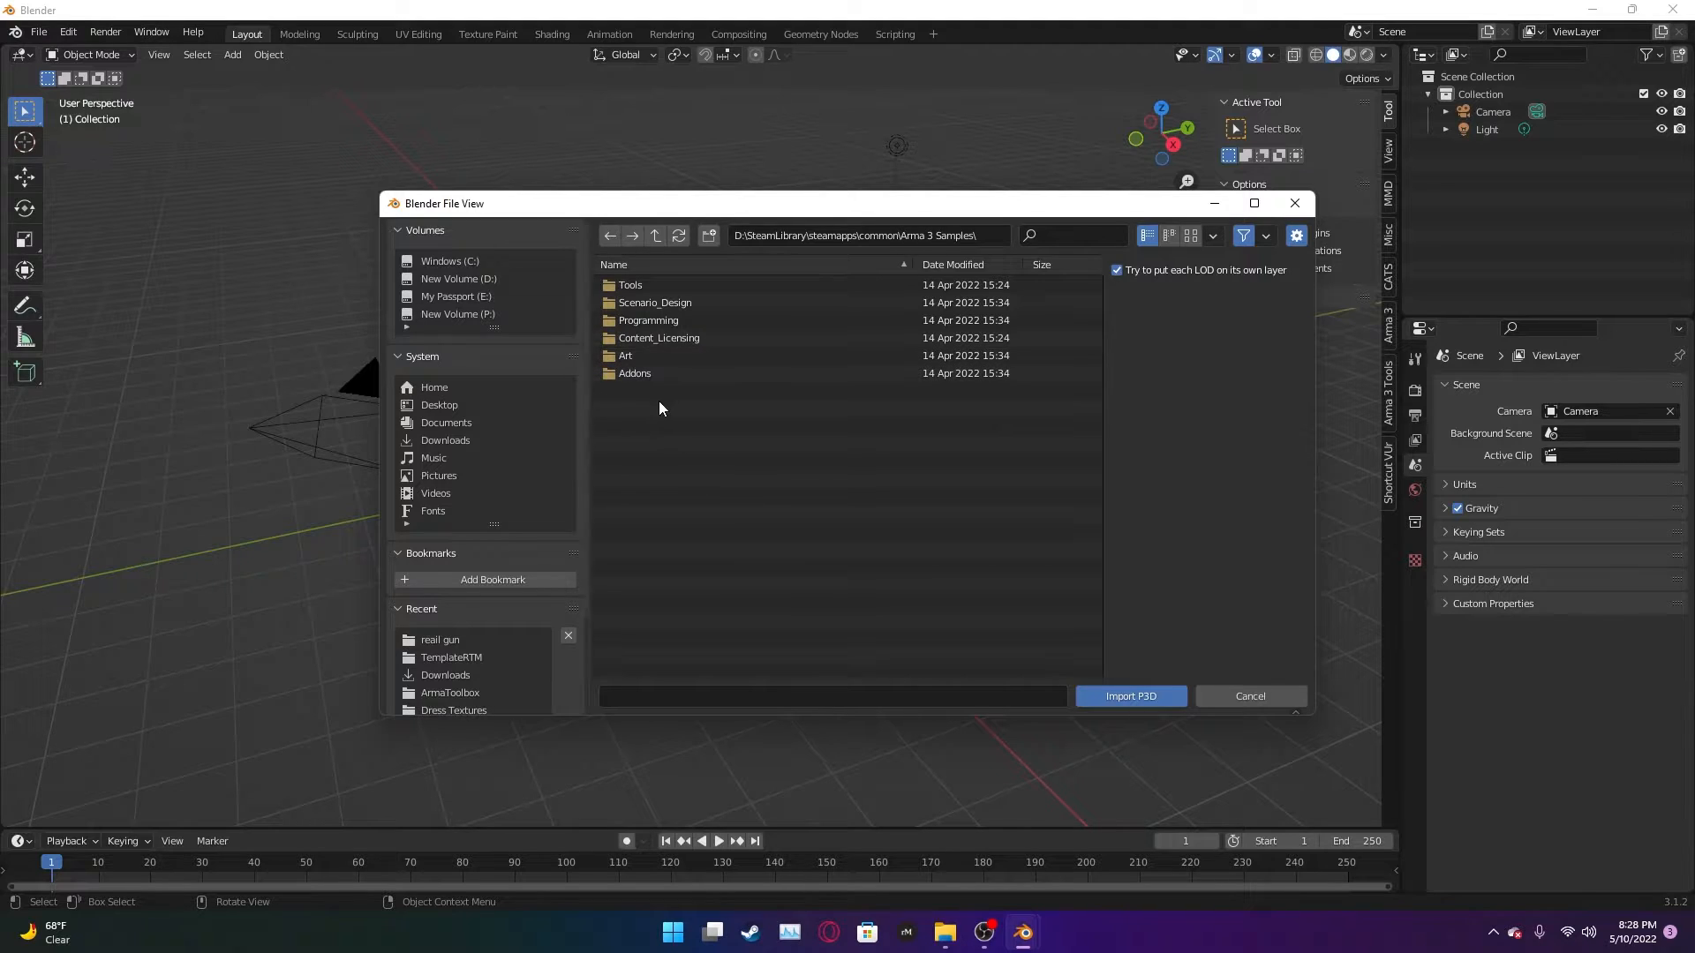
pyautogui.click(675, 372)
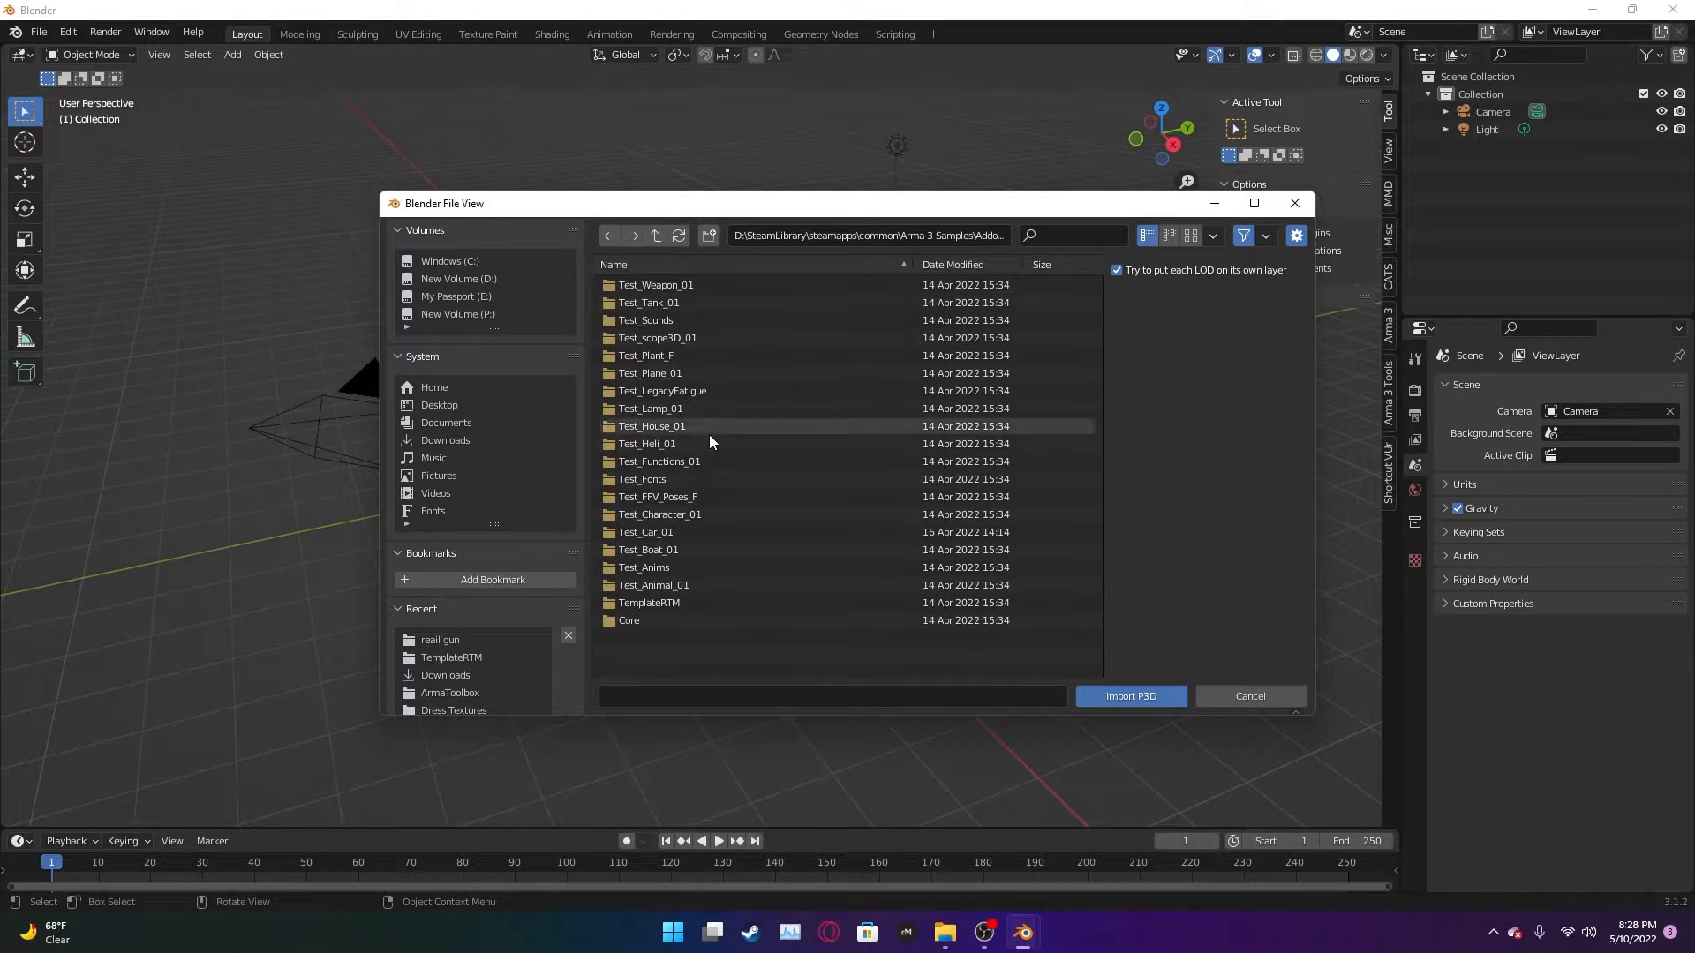
pyautogui.click(660, 604)
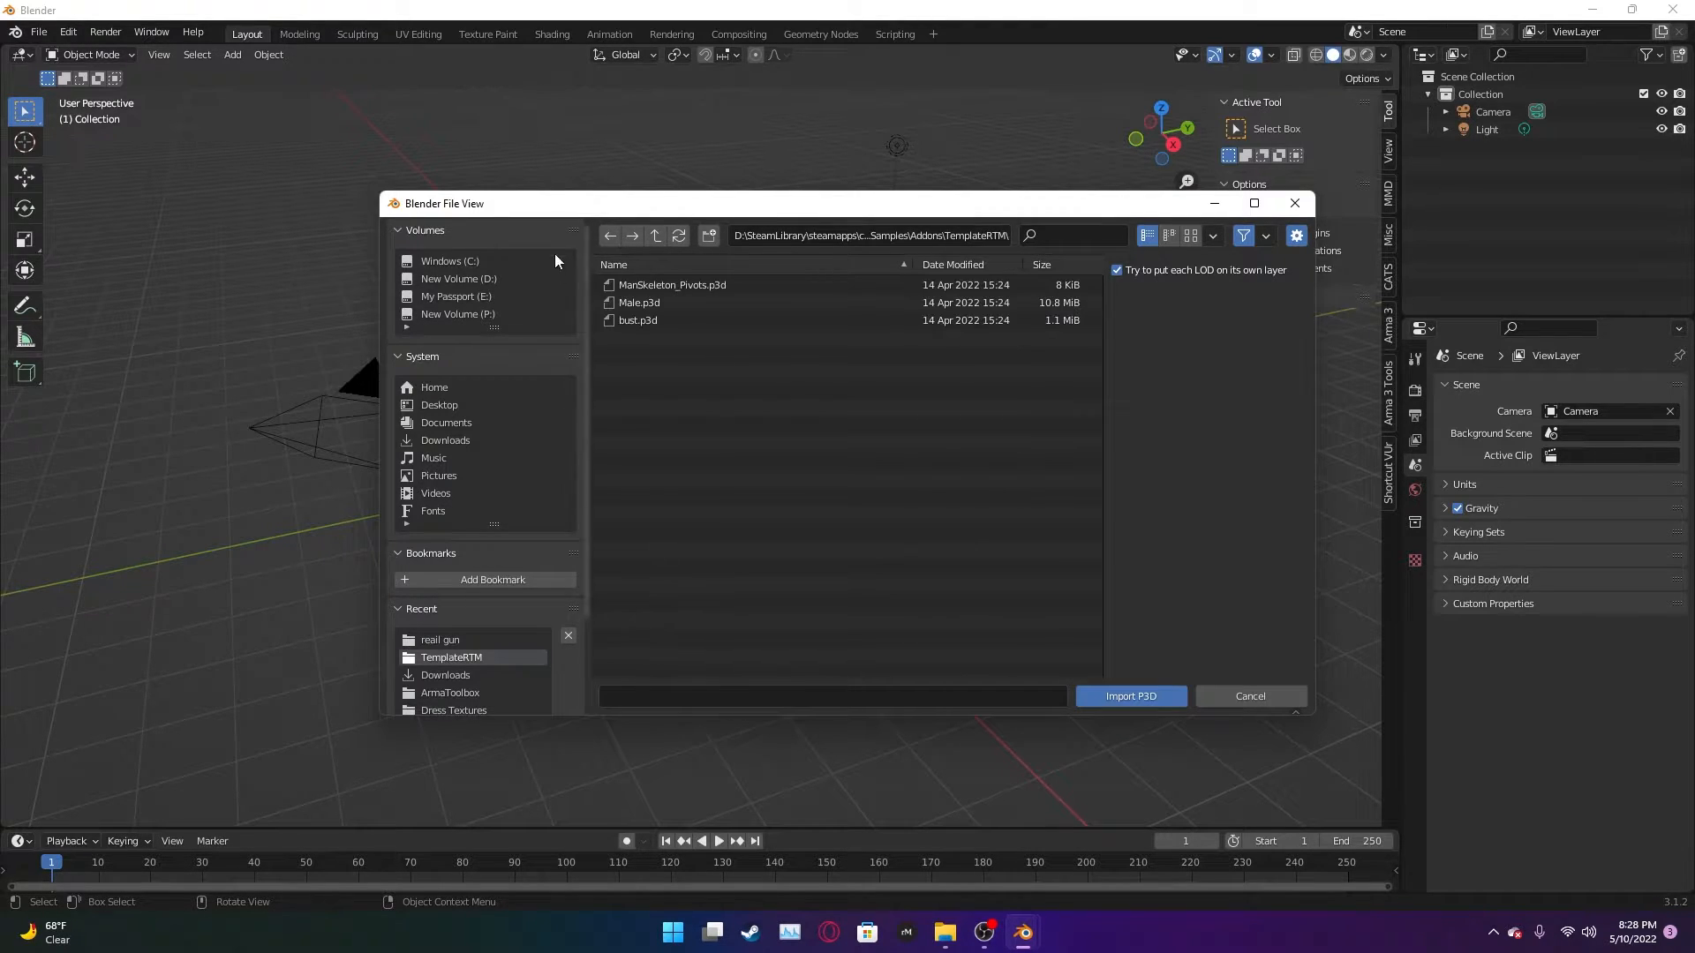
# - Import bust.p3d from the TemplateRTM folder, keeping each LOD on its own layer
pyautogui.click(691, 323)
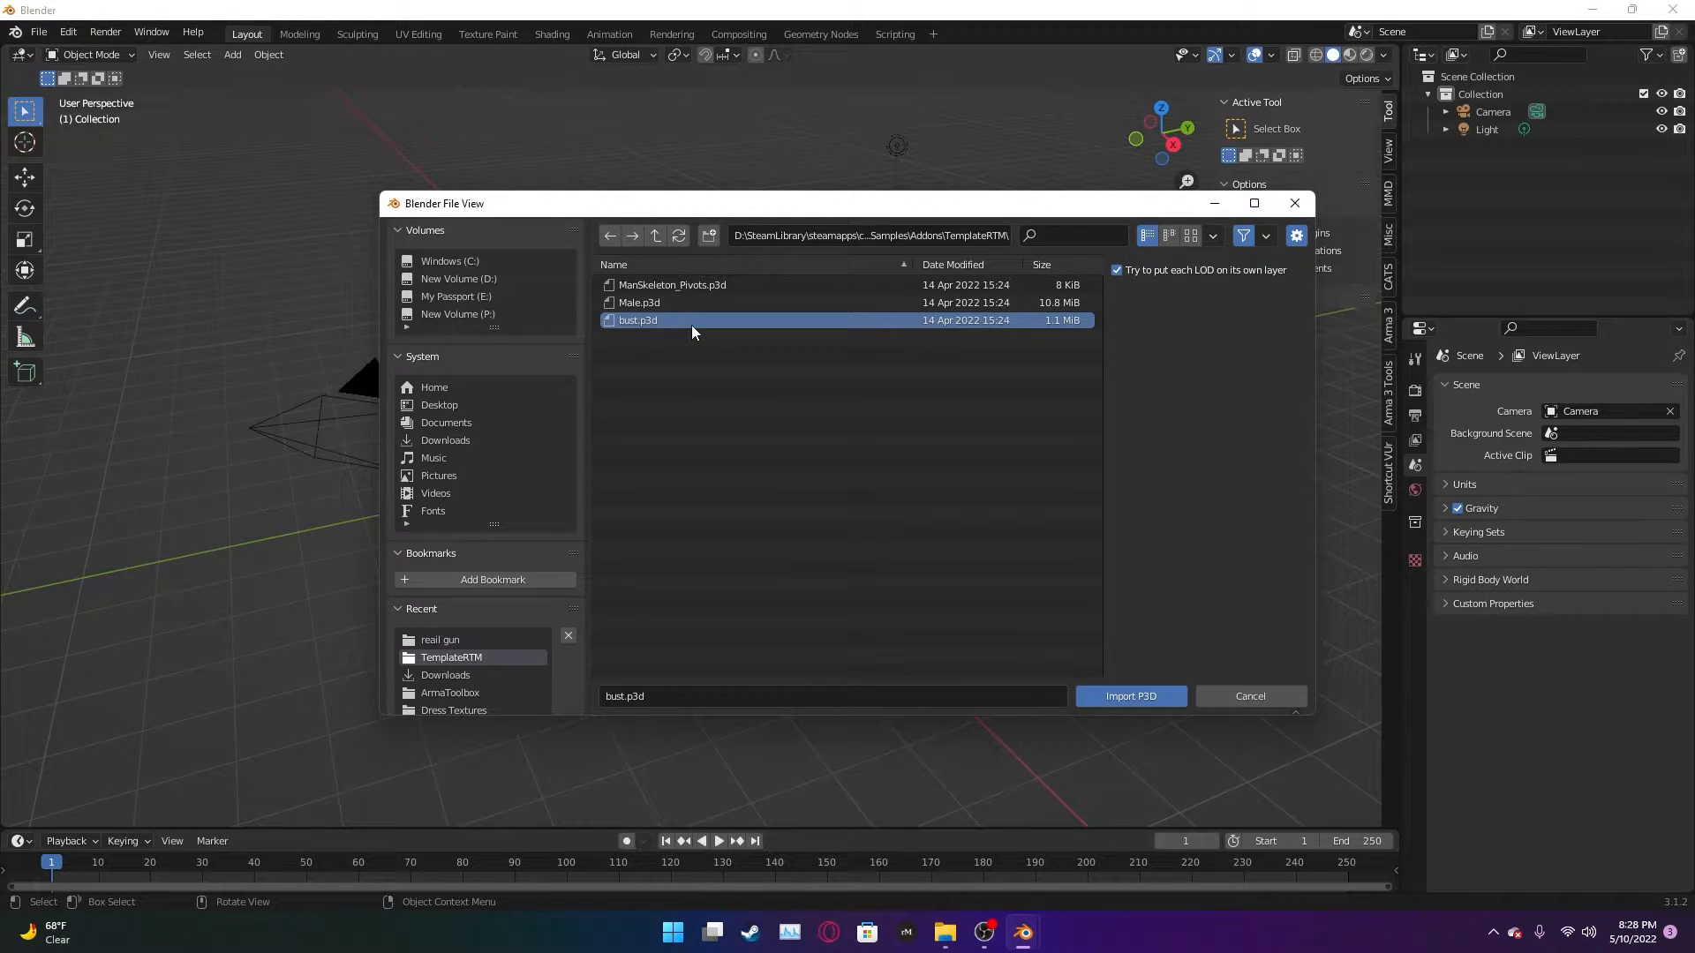
pyautogui.click(675, 306)
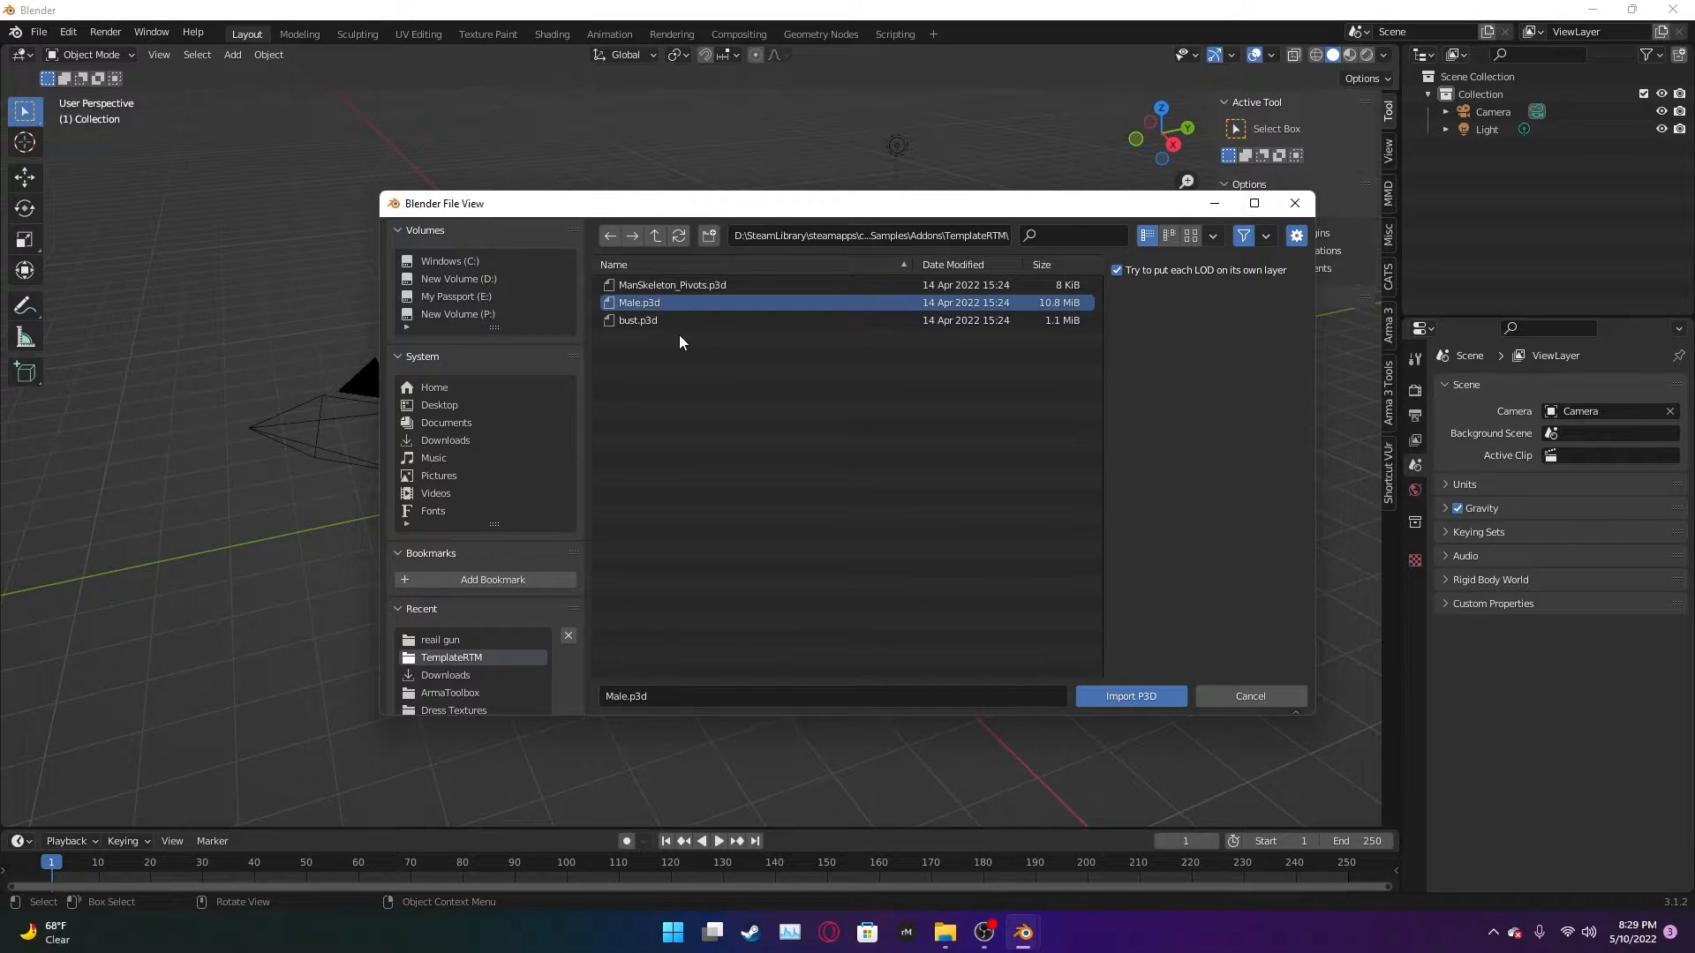
pyautogui.click(669, 283)
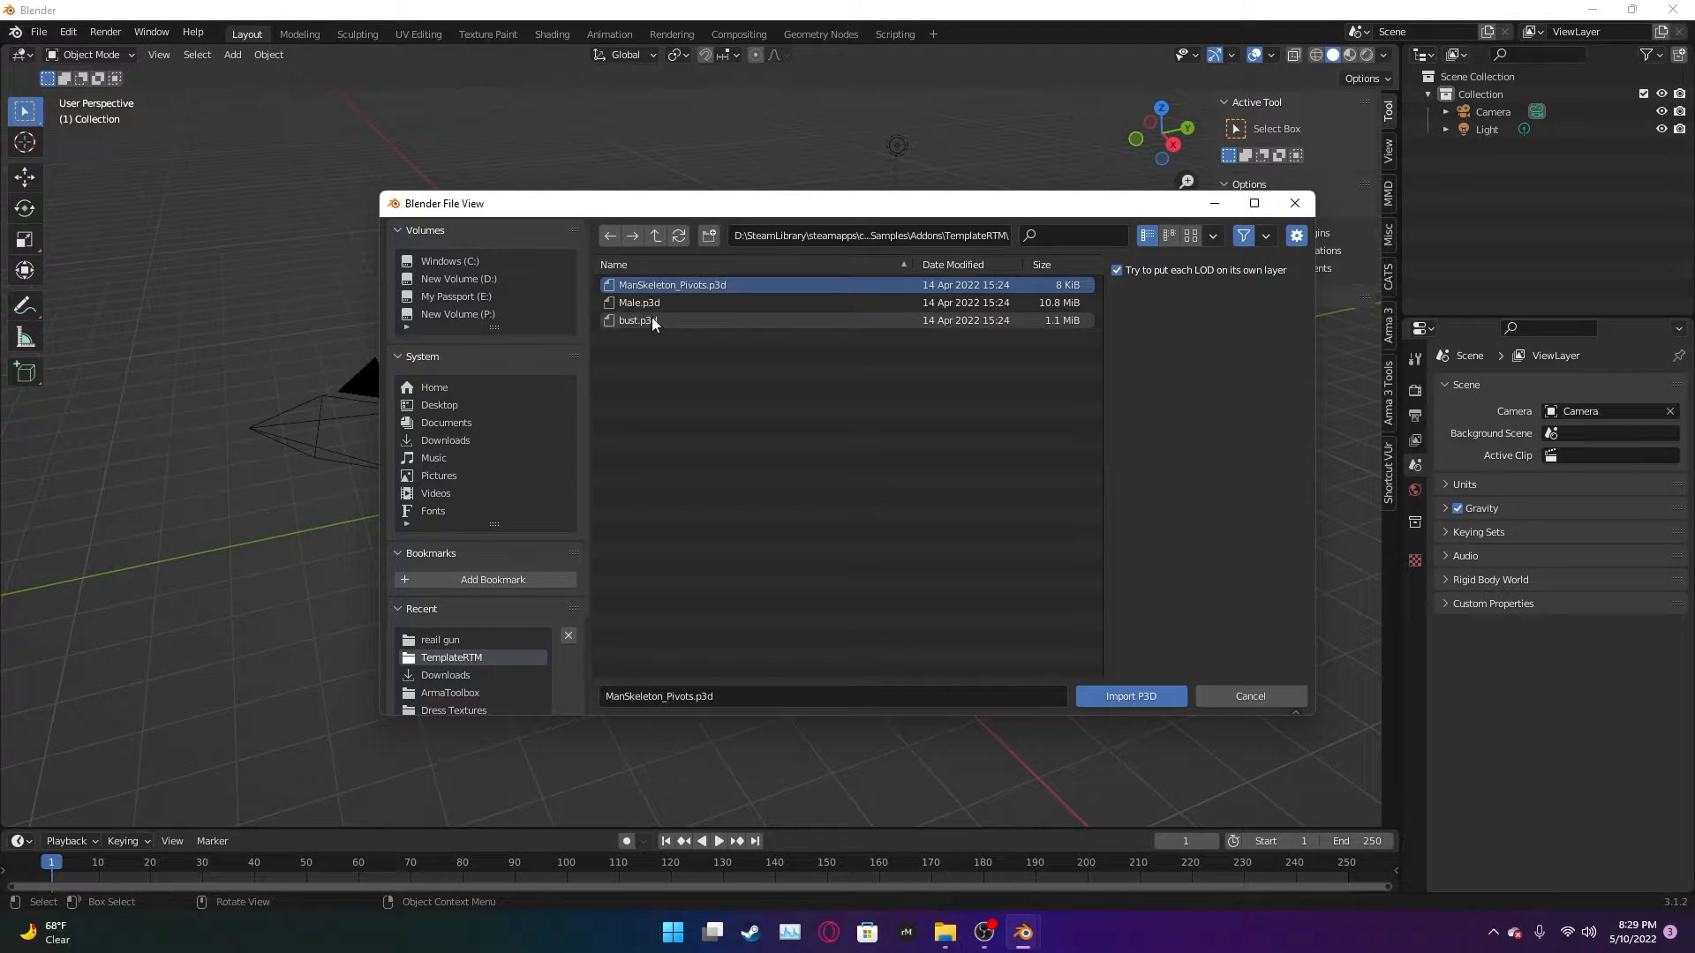
pyautogui.click(651, 318)
pyautogui.click(713, 284)
pyautogui.click(691, 319)
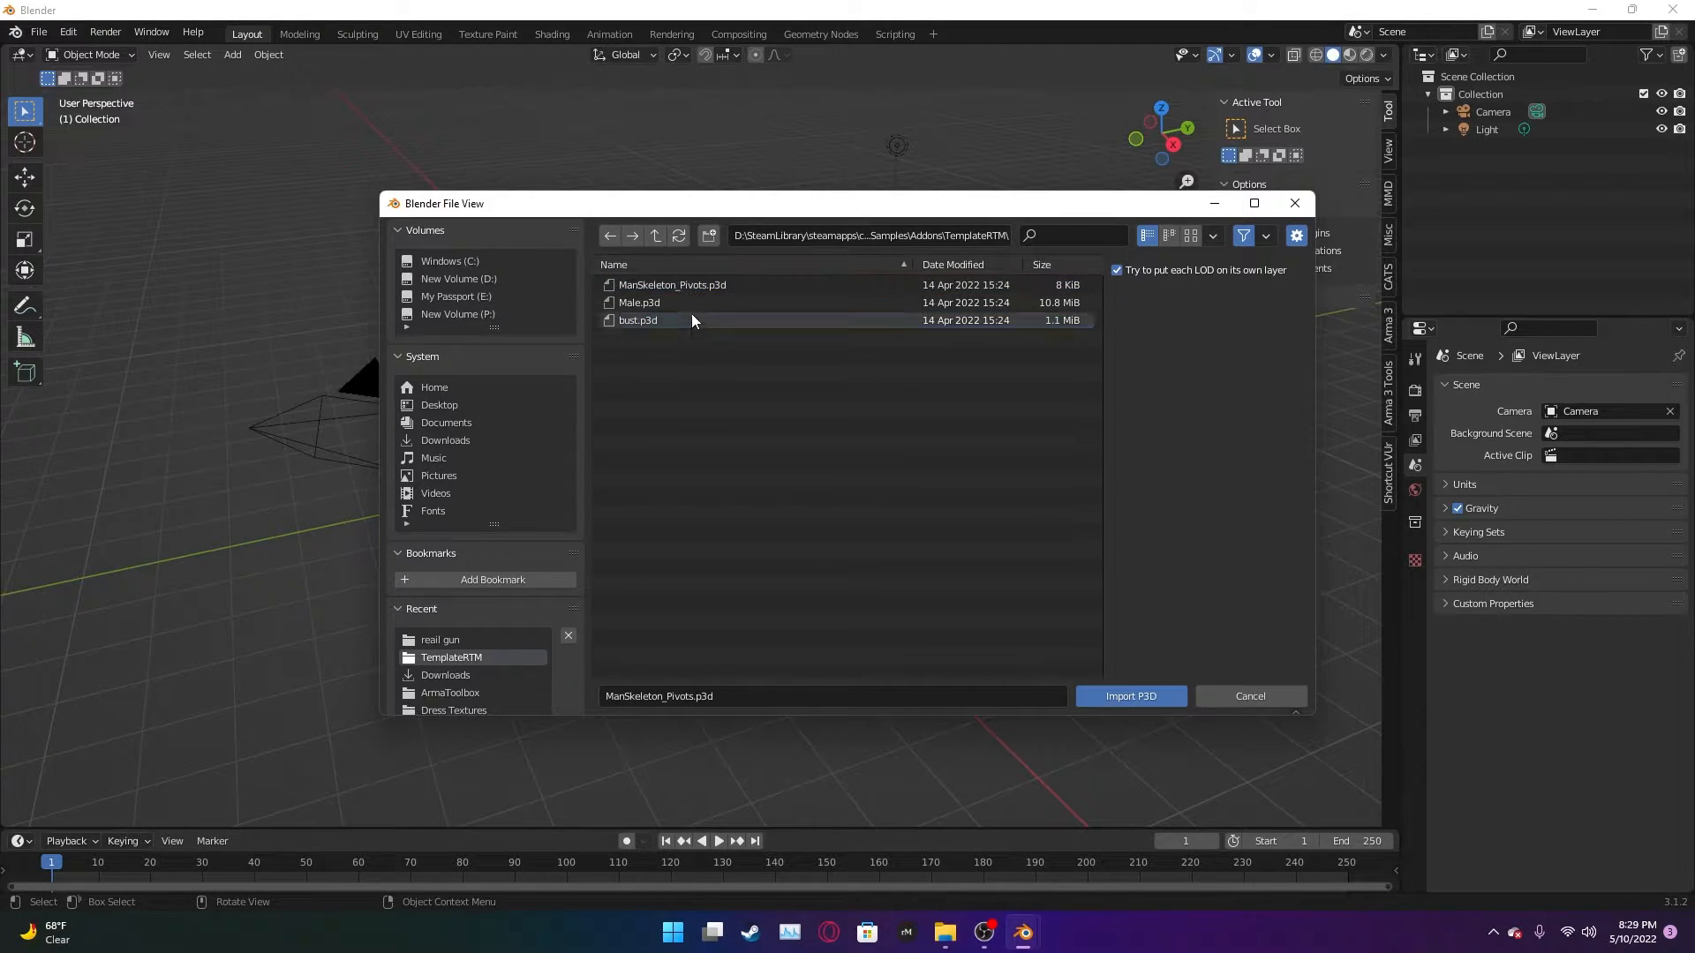
pyautogui.click(1156, 702)
# - View the imported bust from several angles and set the viewport to the front orthographic view
pyautogui.scroll(6, 706, 409)
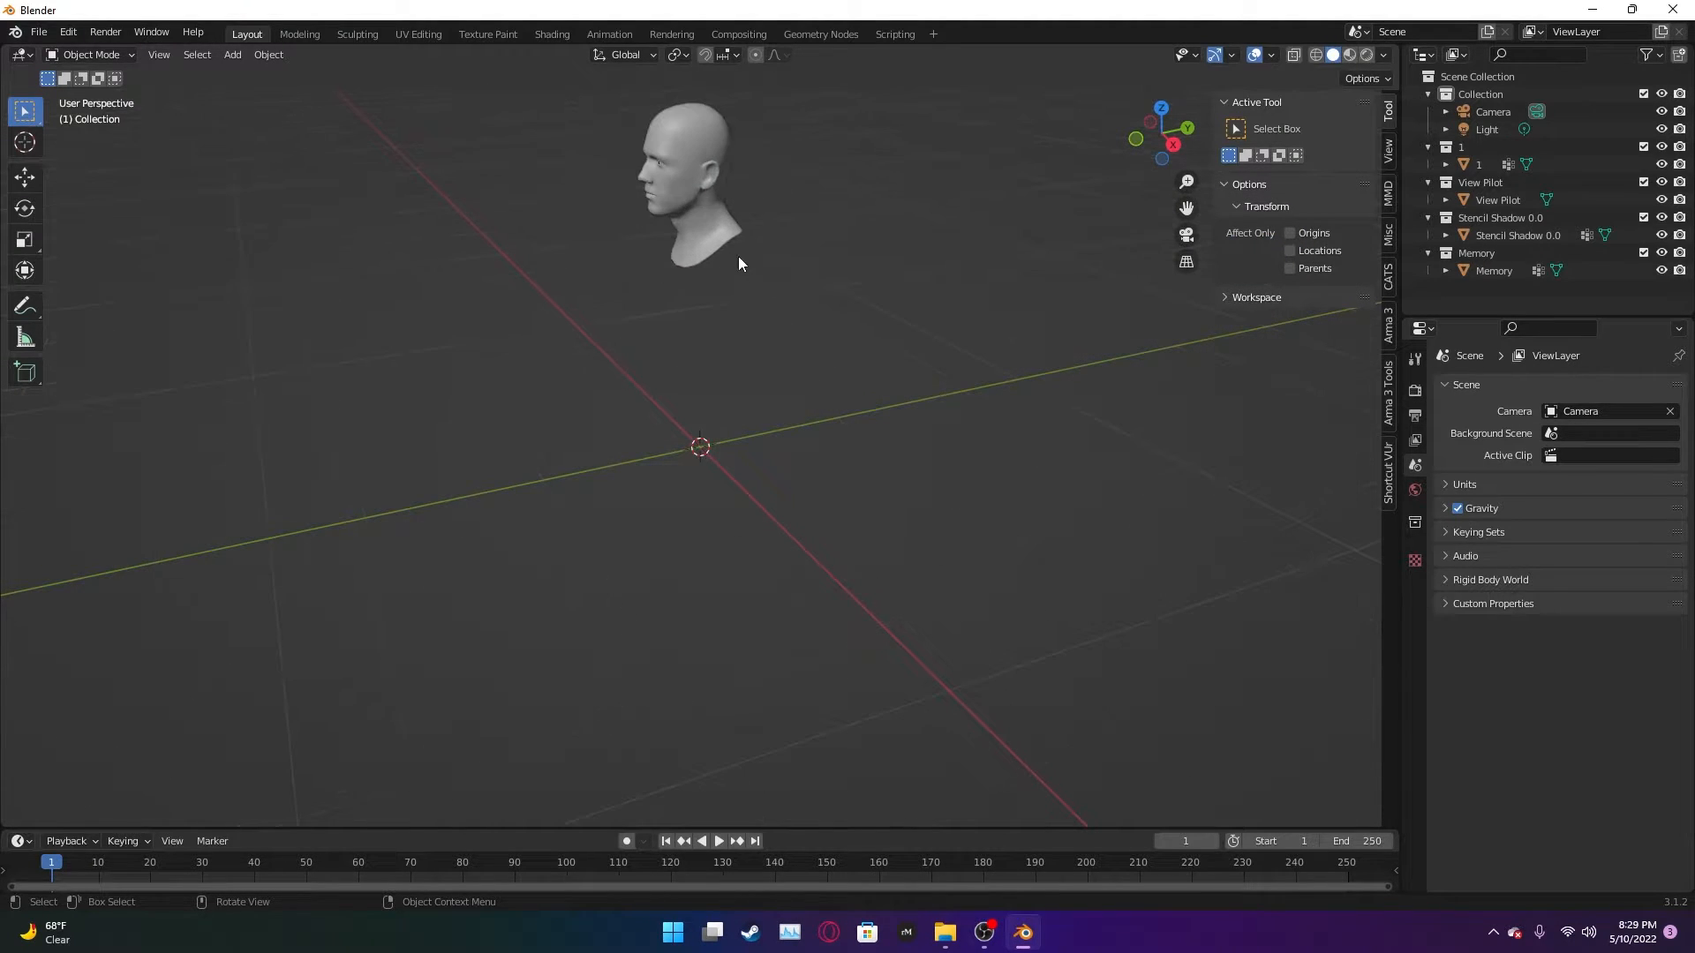
pyautogui.moveTo(738, 256); pyautogui.dragTo(914, 228, button='middle')
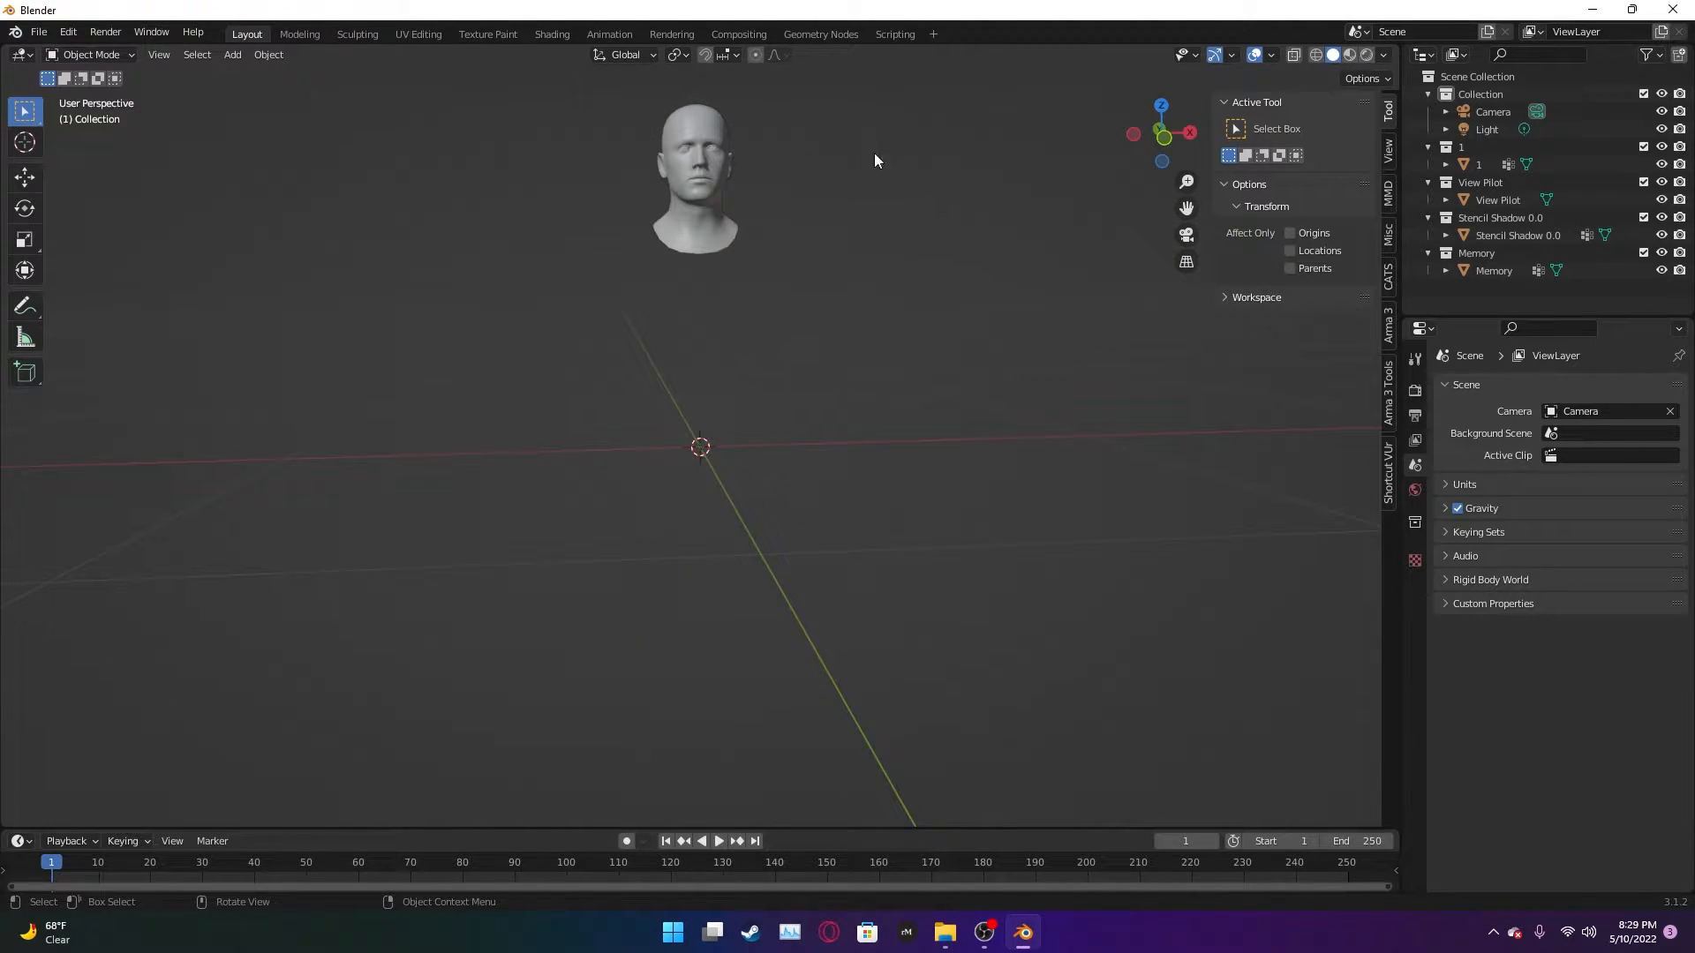
pyautogui.moveTo(873, 159); pyautogui.dragTo(937, 323, button='middle')
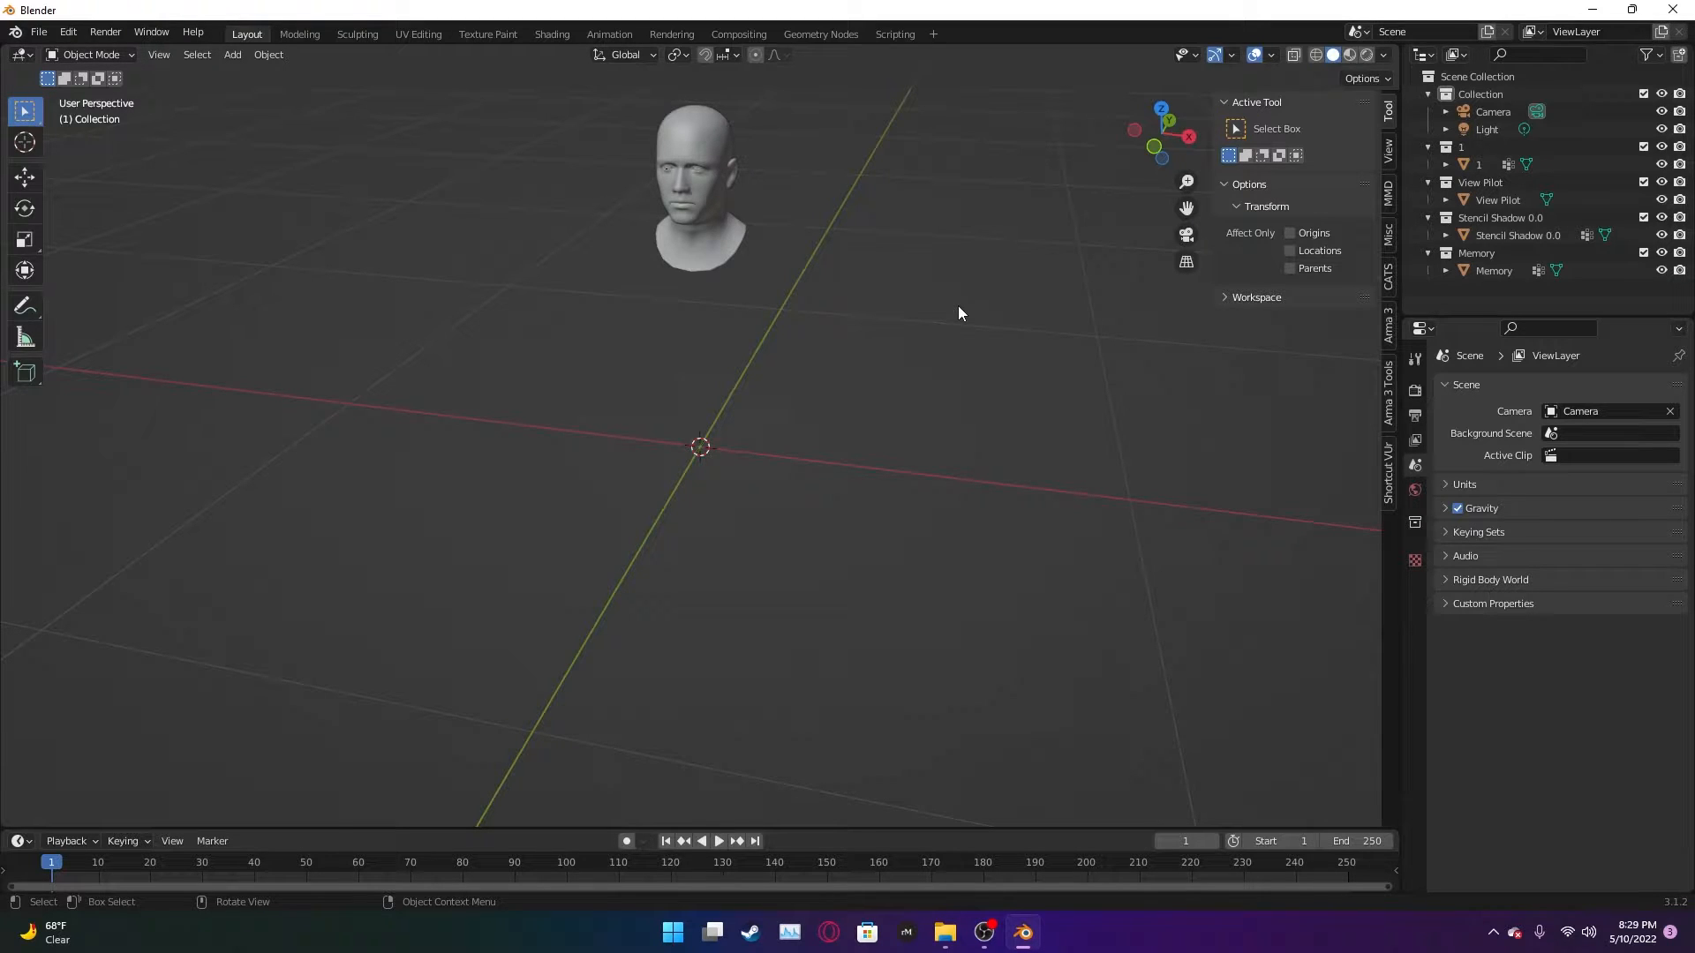
pyautogui.press('KP_1')
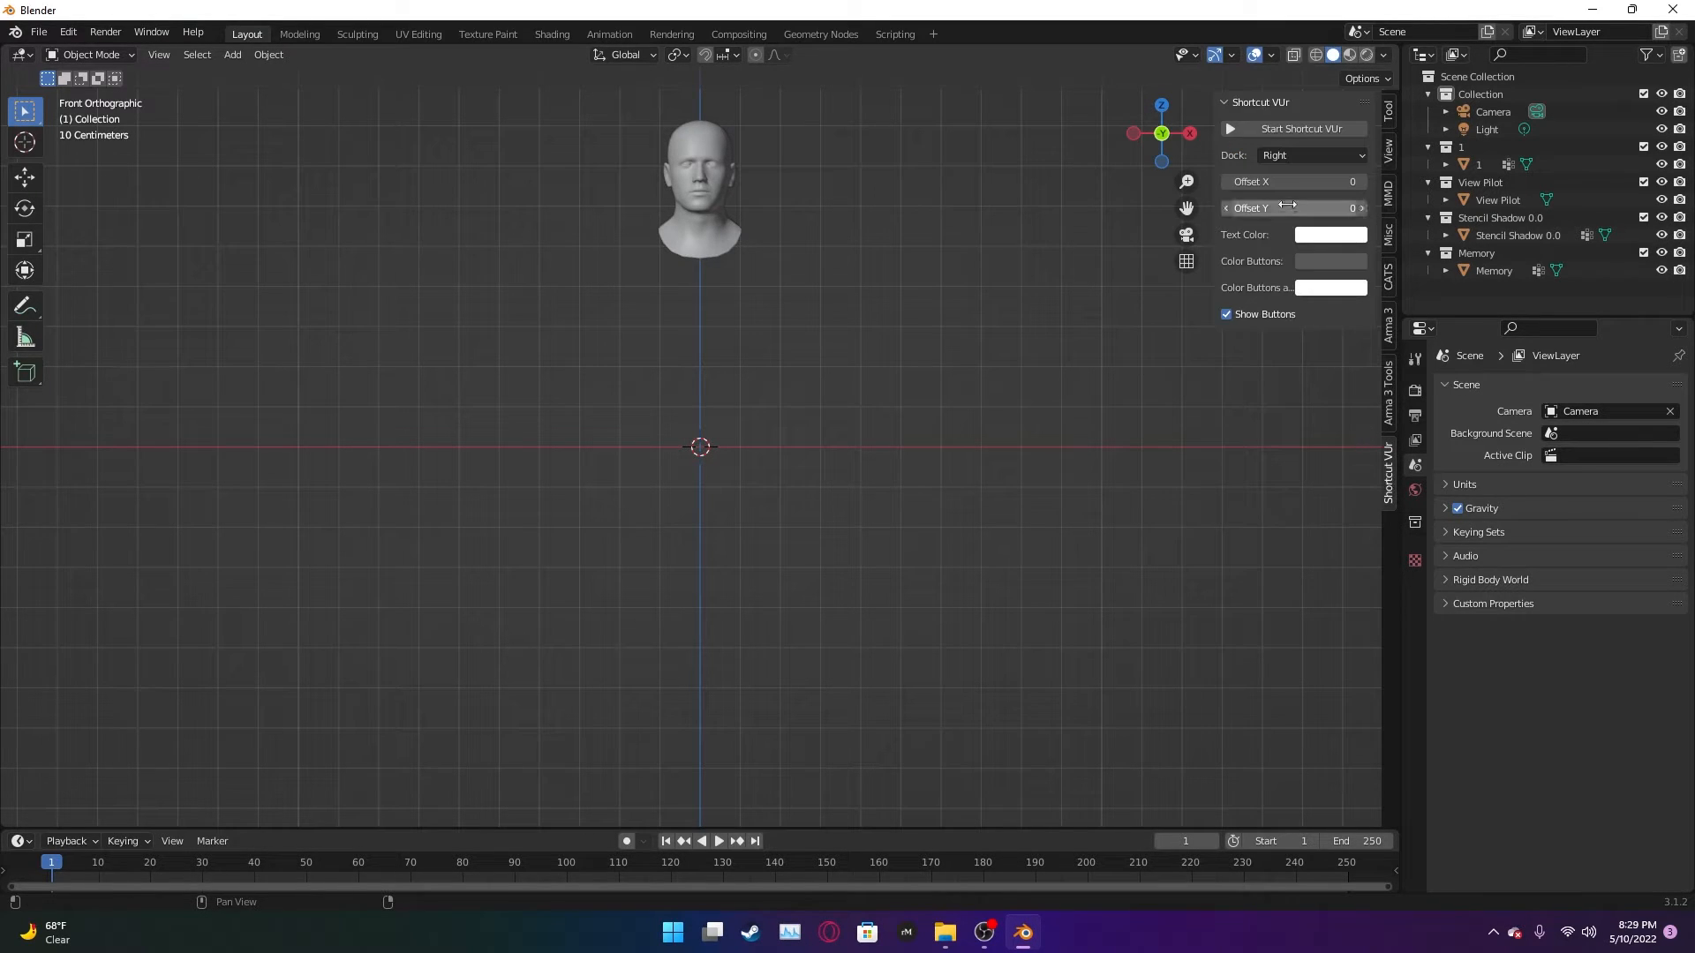
# - Start the Shortcut VUr key display and set its text color to pure red
pyautogui.click(1288, 130)
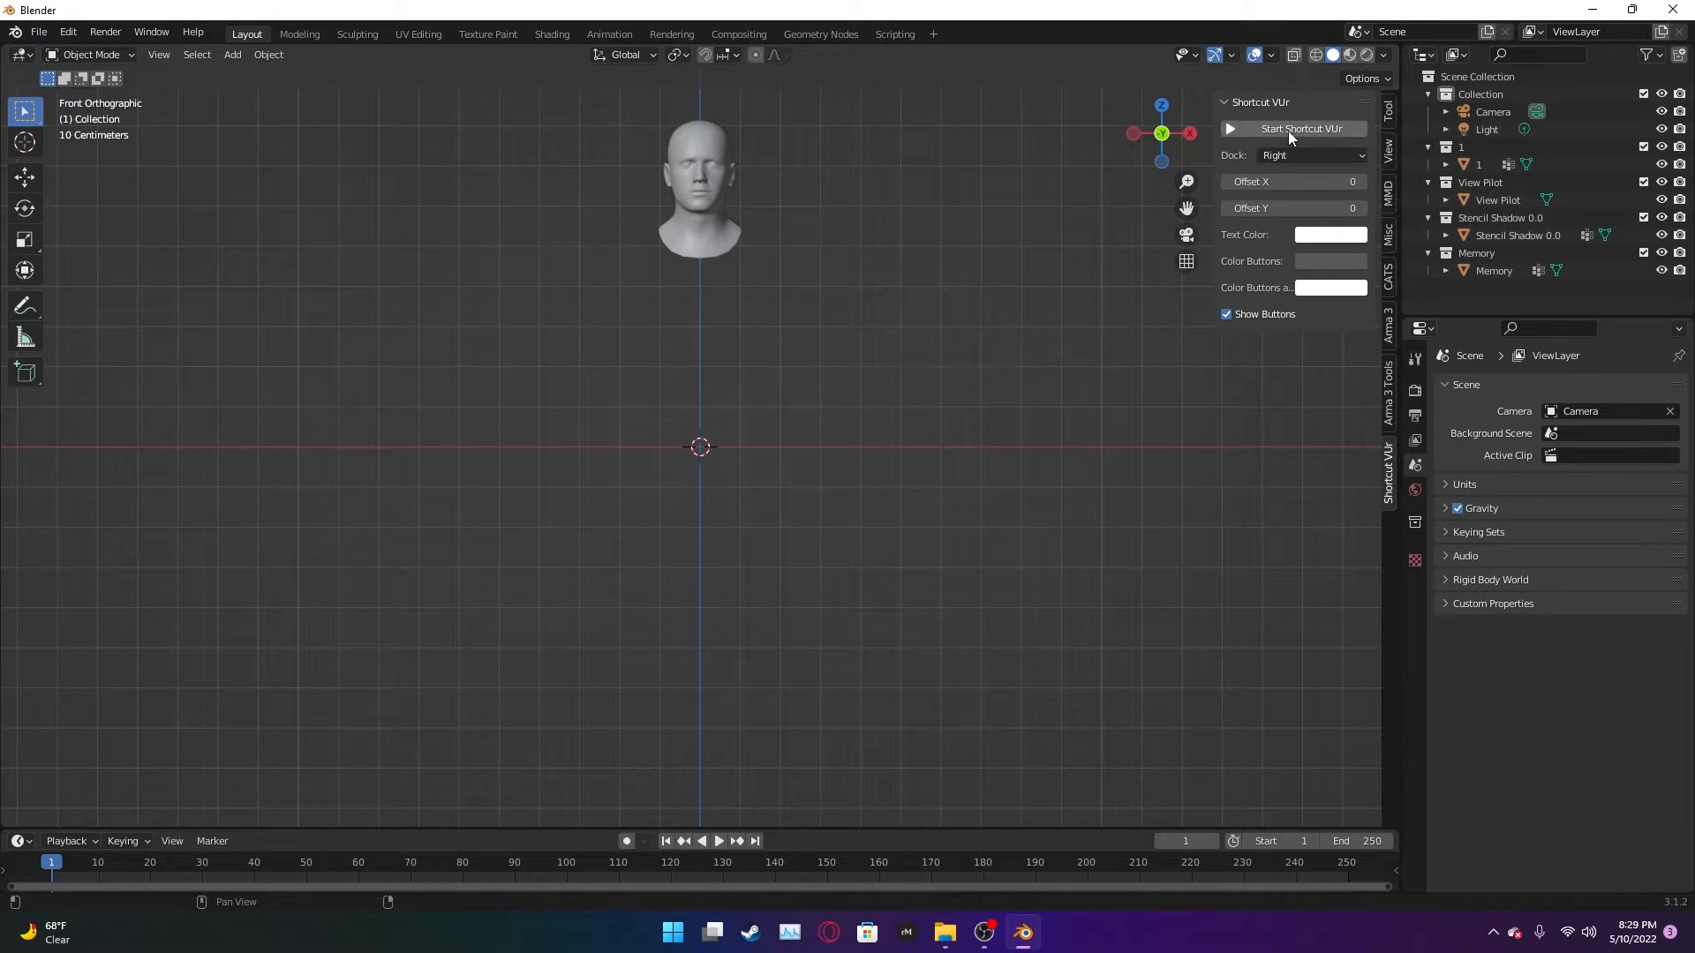
pyautogui.click(1320, 234)
pyautogui.click(1368, 370)
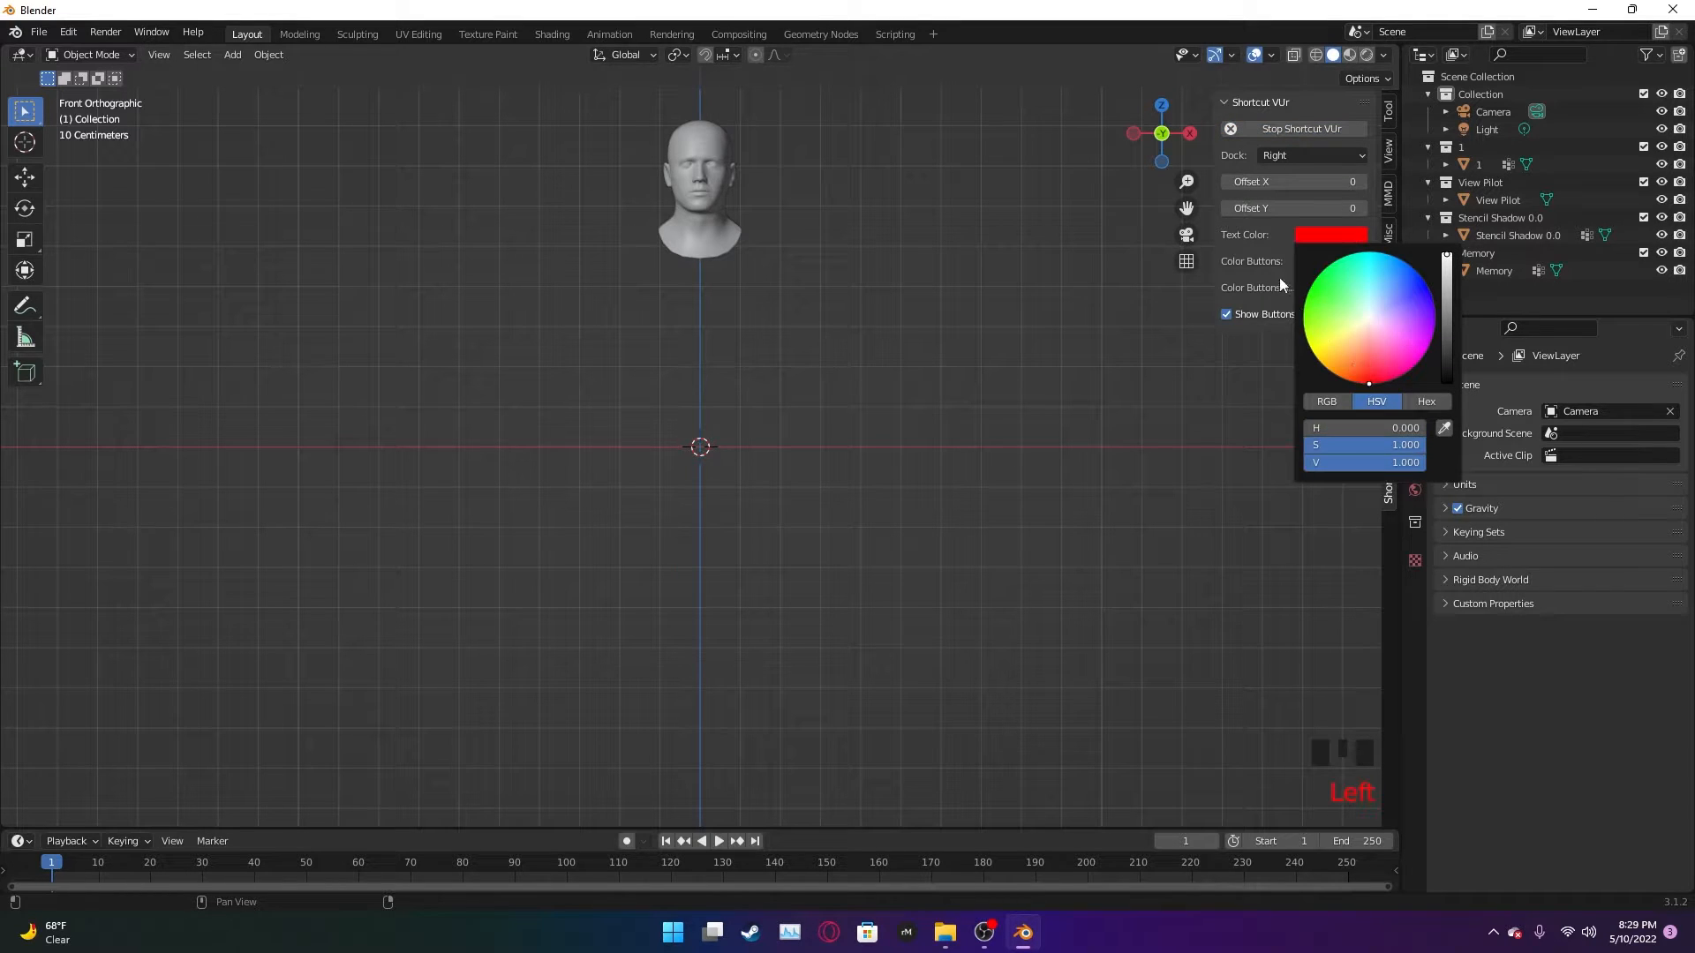
# - Set the Shortcut VUr button color to black and its active button color to red
pyautogui.click(1329, 258)
pyautogui.moveTo(1439, 425); pyautogui.dragTo(1442, 441)
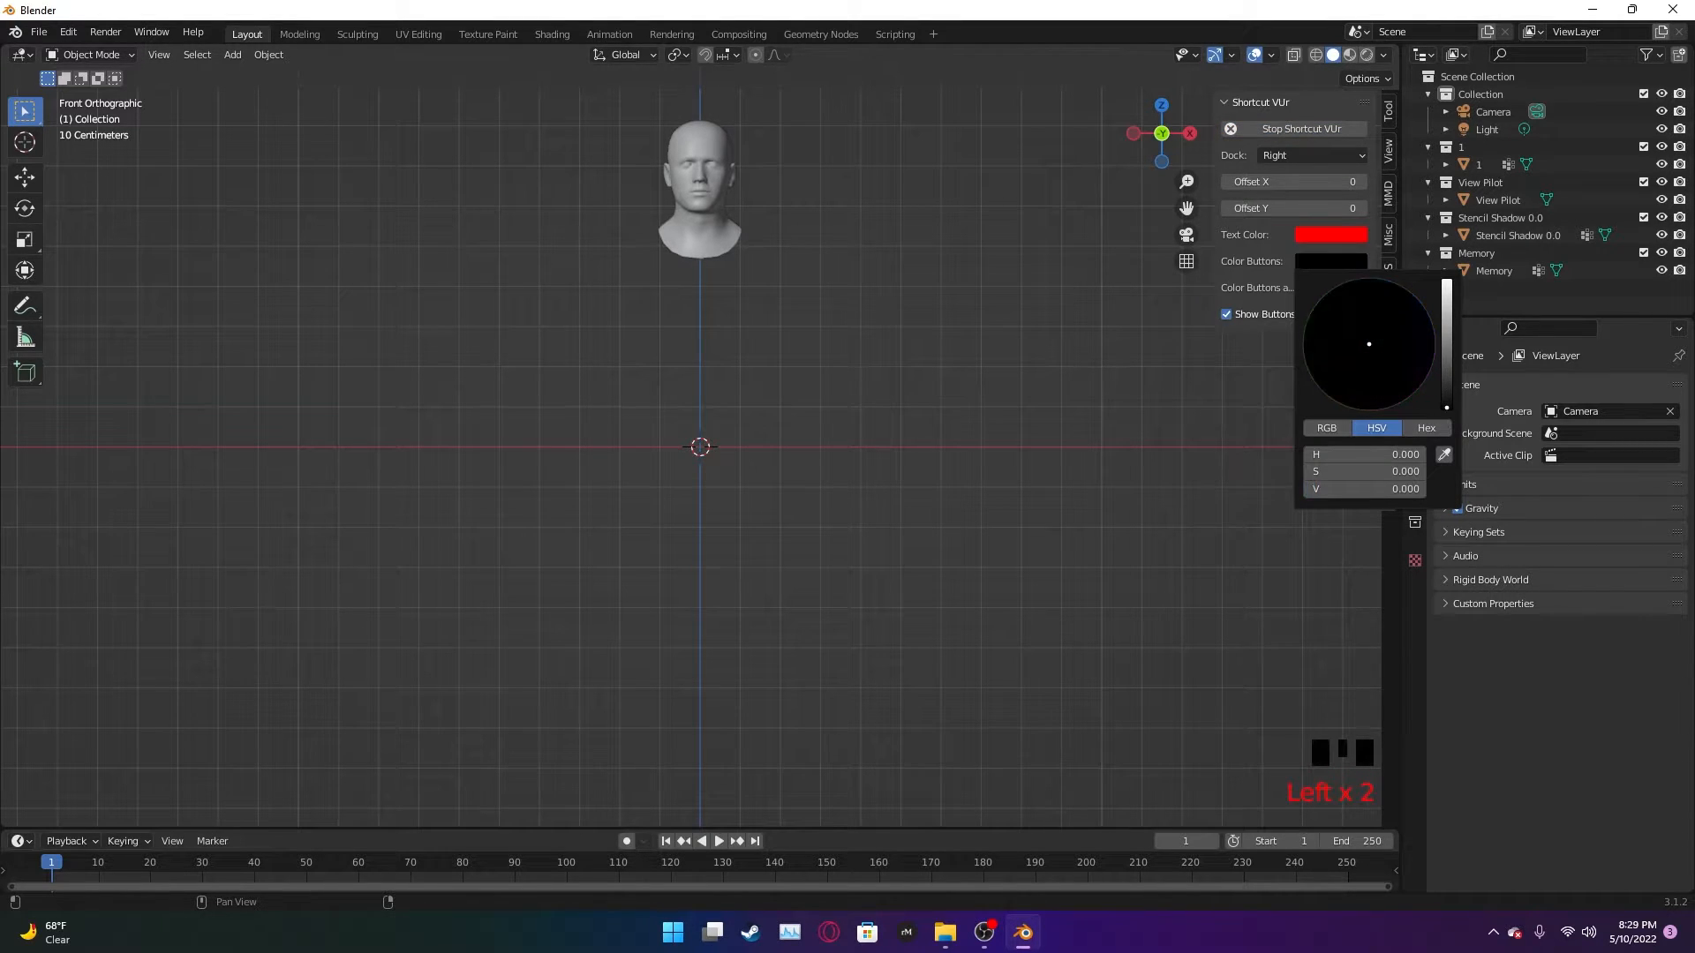
pyautogui.click(1306, 289)
pyautogui.click(1346, 289)
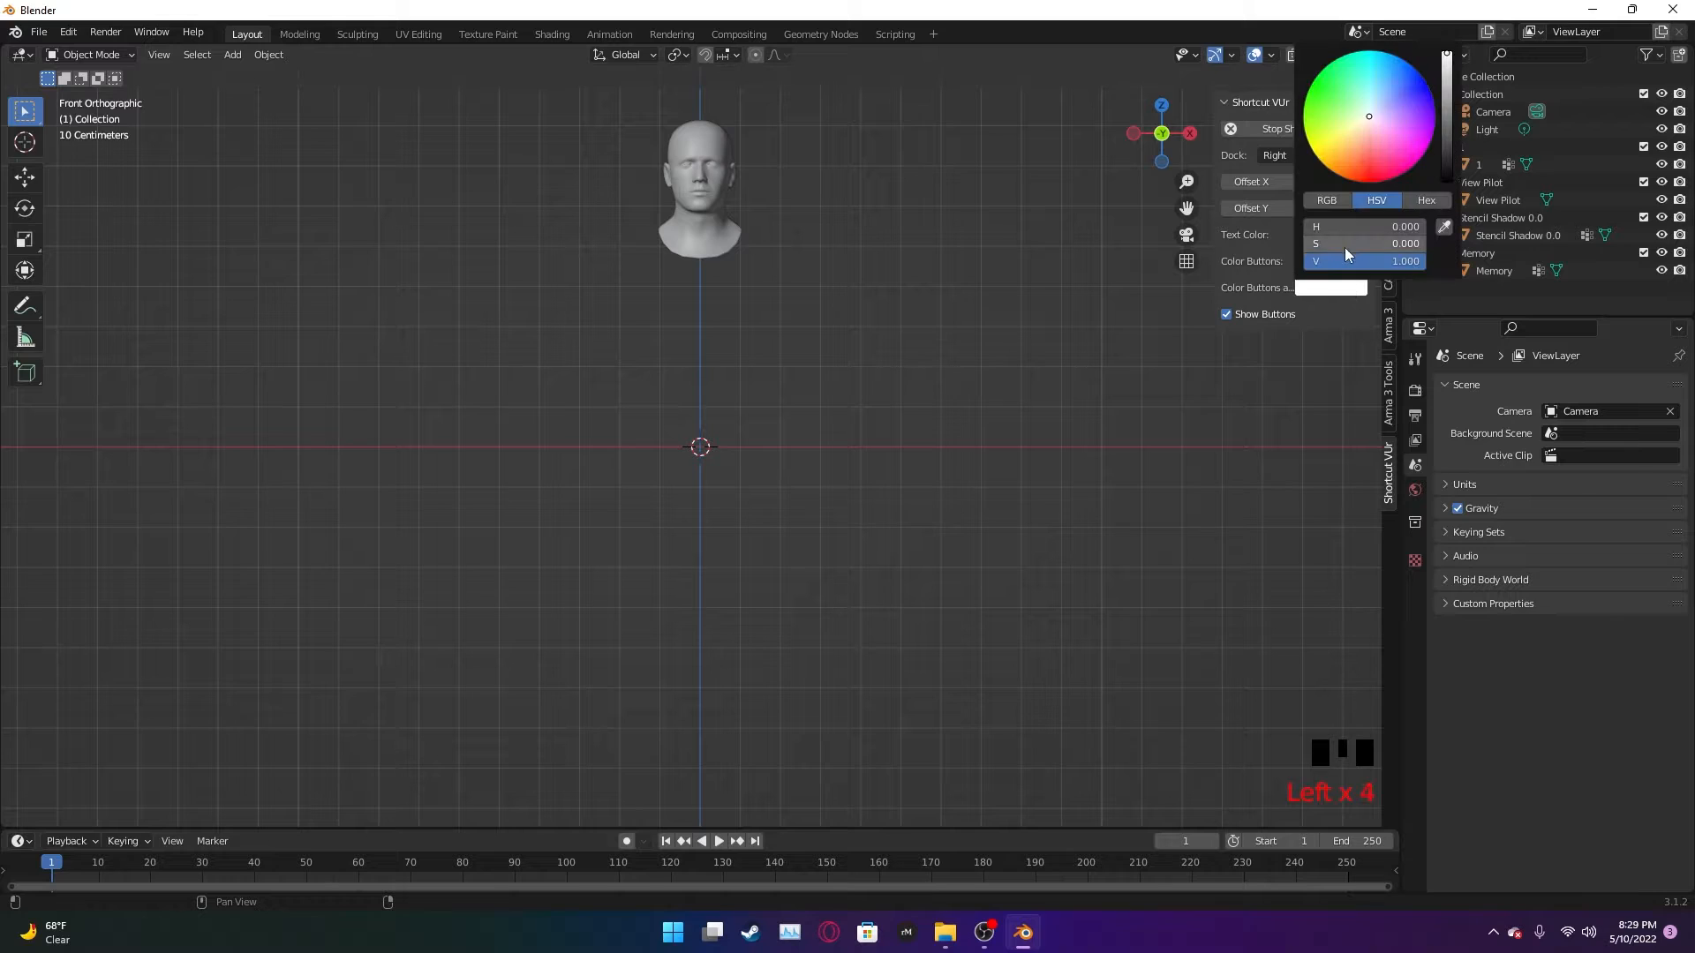
pyautogui.moveTo(1370, 166); pyautogui.dragTo(1383, 190)
pyautogui.click(1323, 442)
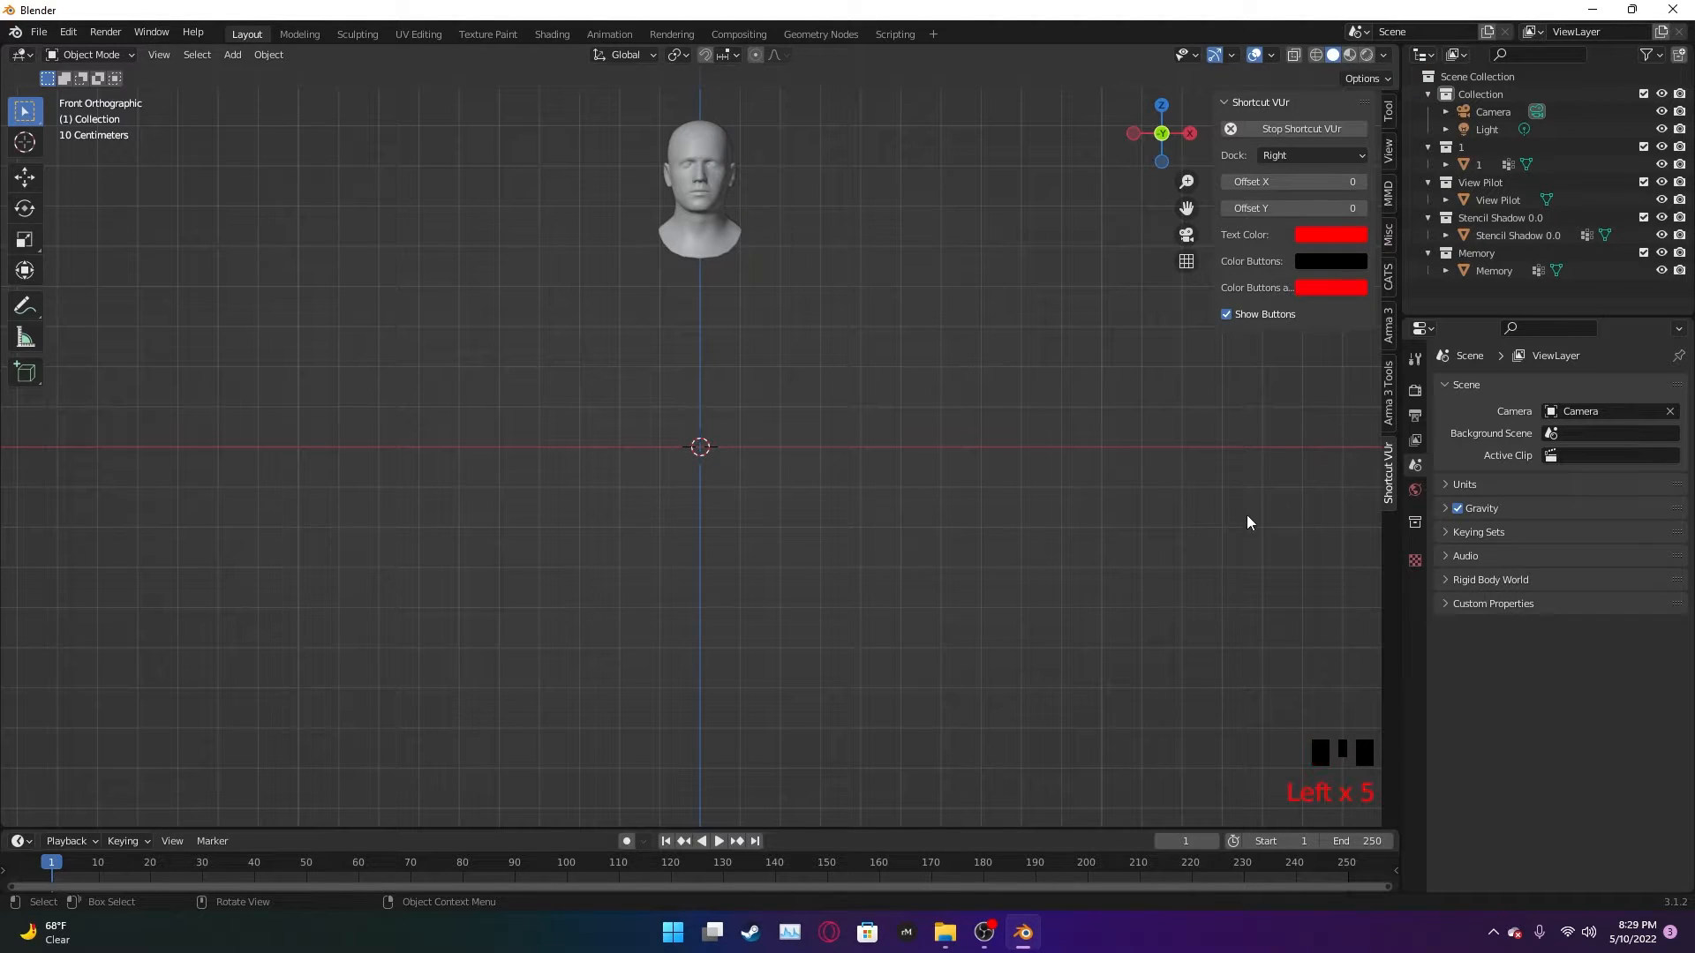
pyautogui.rightClick(835, 542)
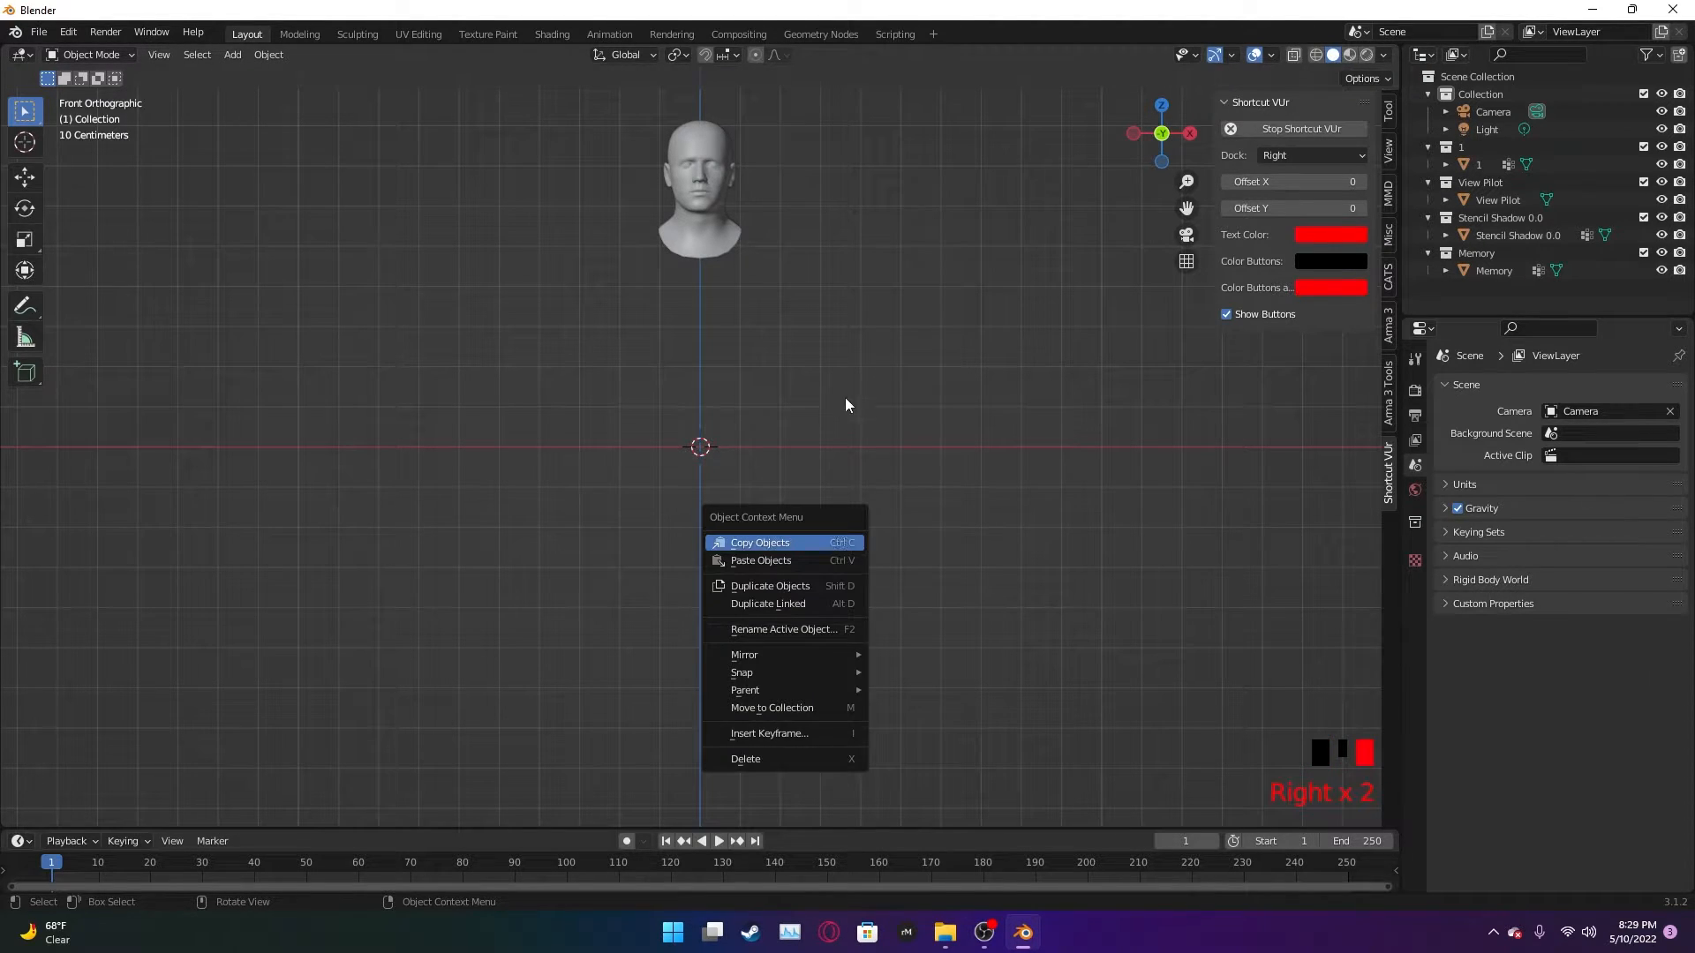
pyautogui.click(713, 506)
pyautogui.click(677, 479)
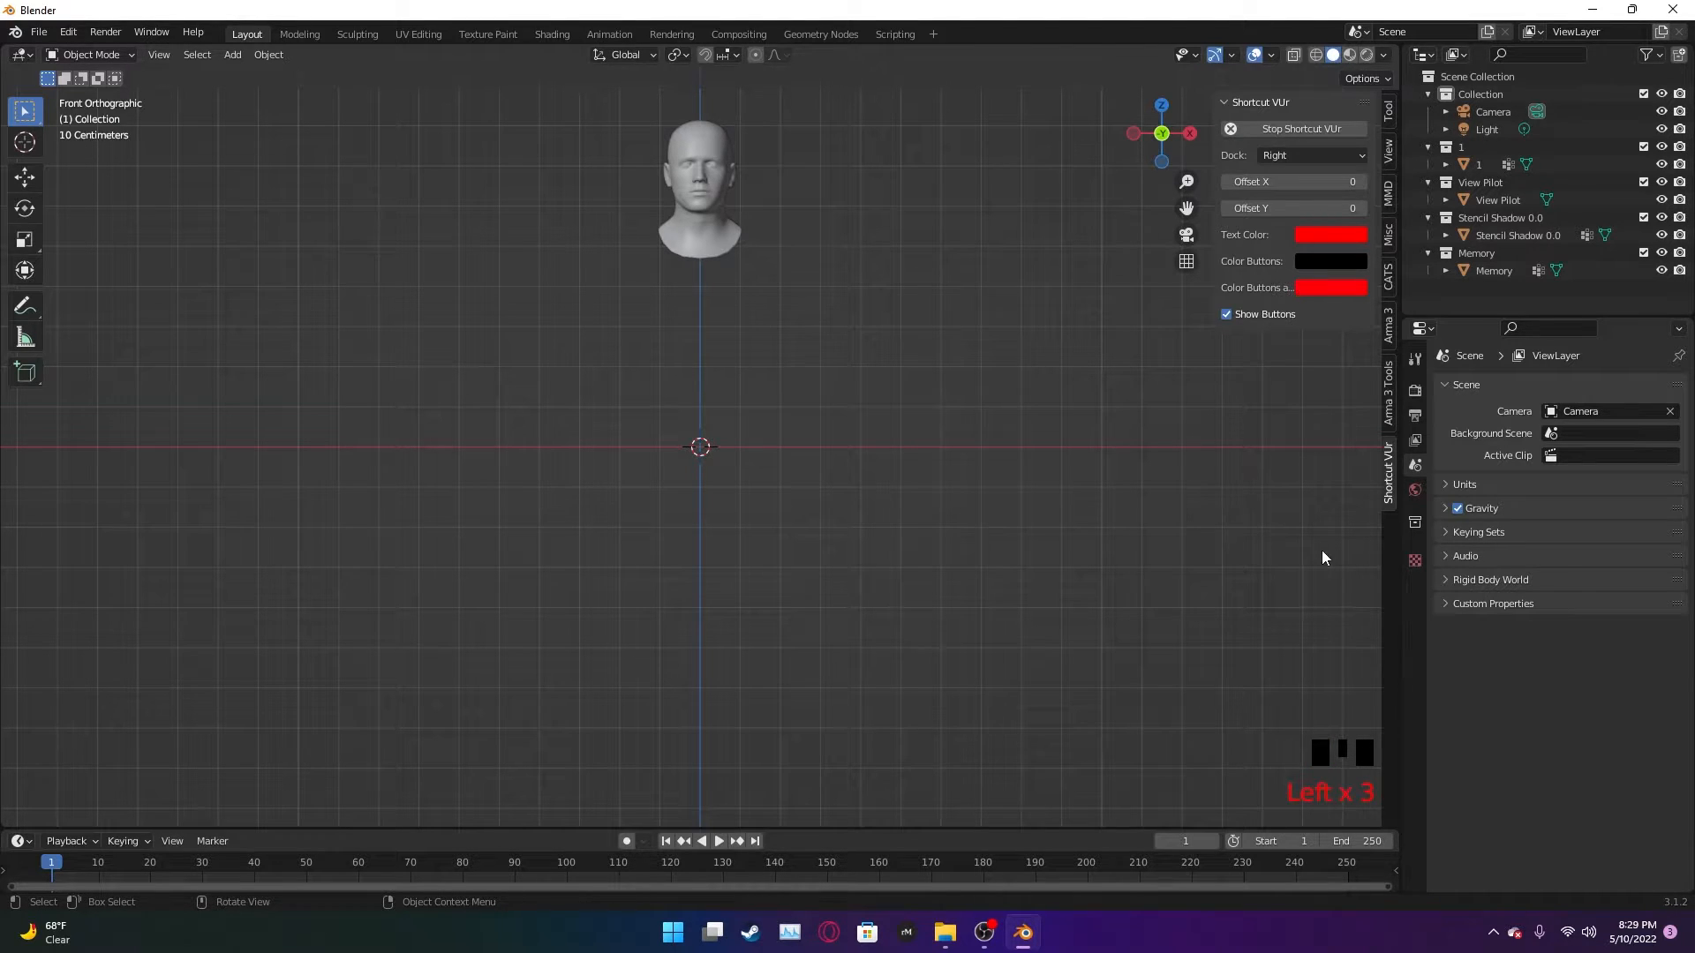
# - Hide the sidebar and split the 3D viewport vertically into two equal areas
pyautogui.press('n')
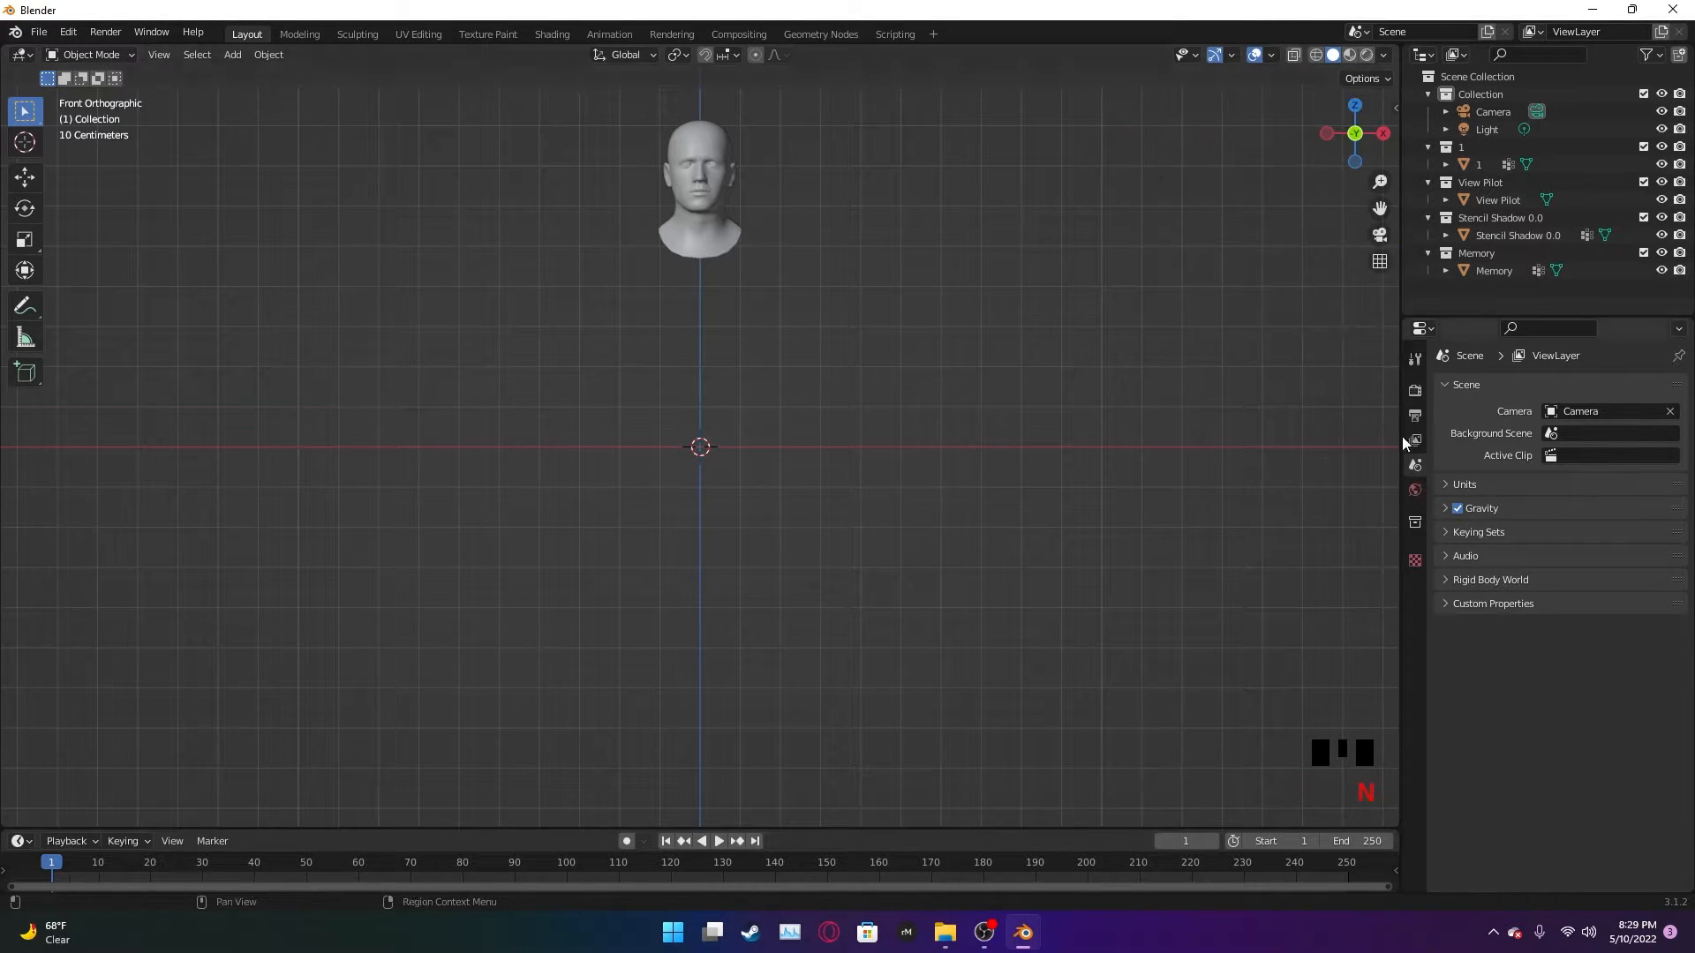
pyautogui.rightClick(1398, 299)
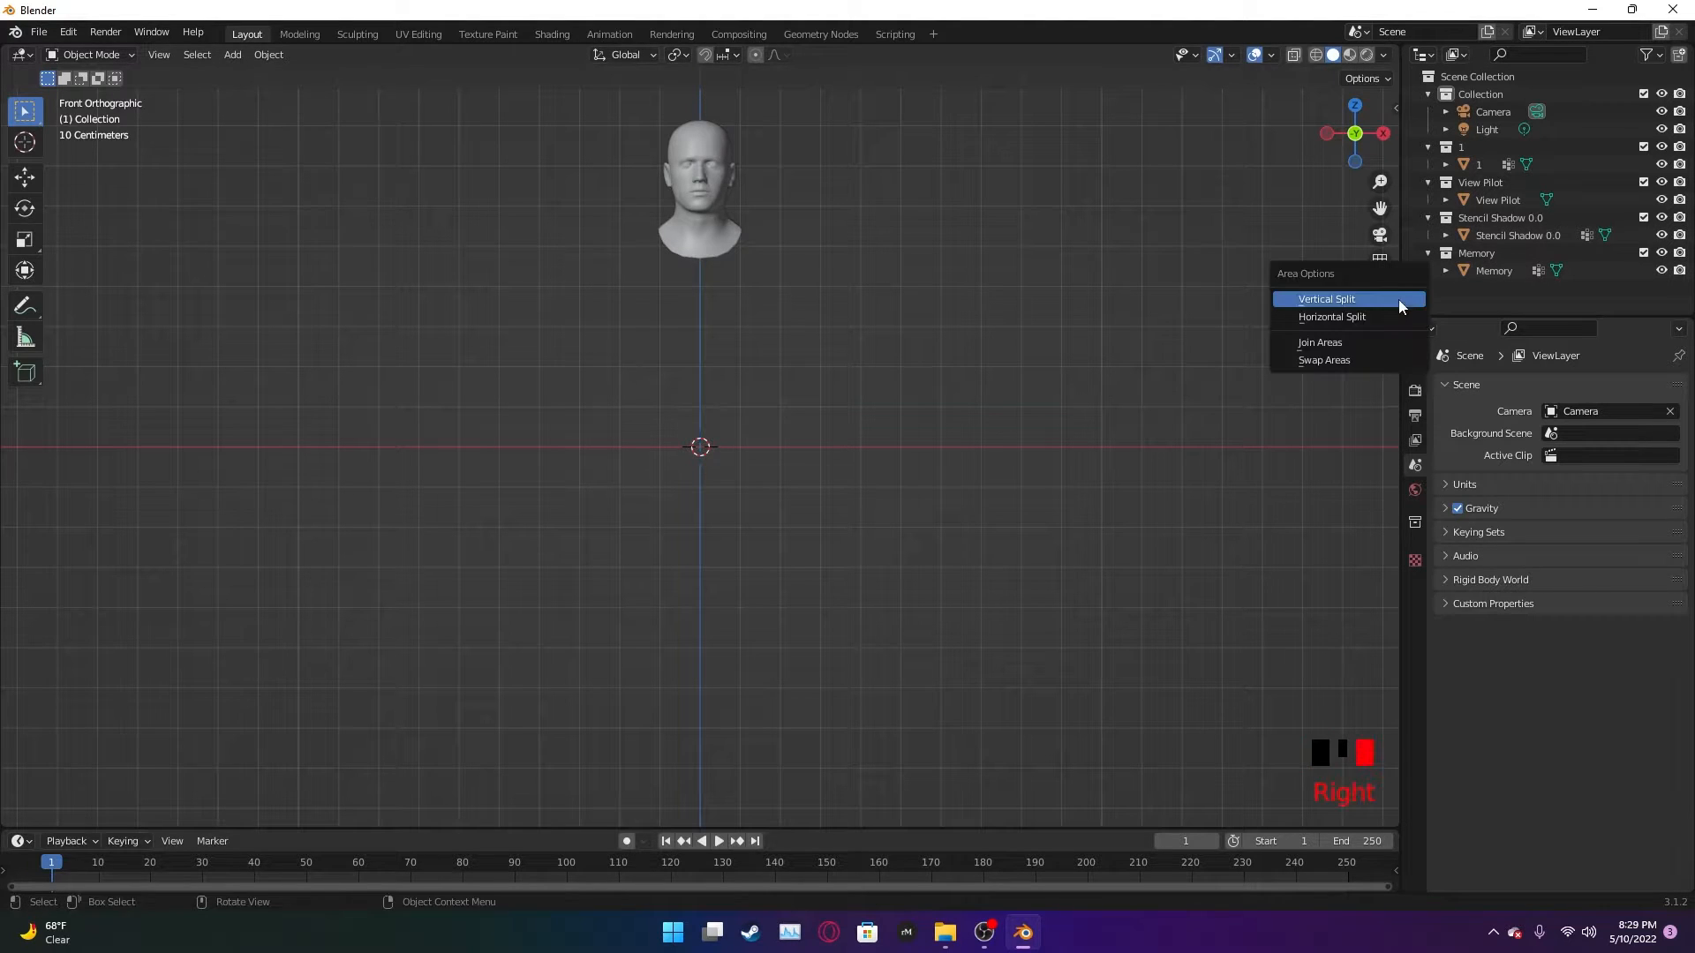
pyautogui.click(1327, 299)
pyautogui.click(701, 426)
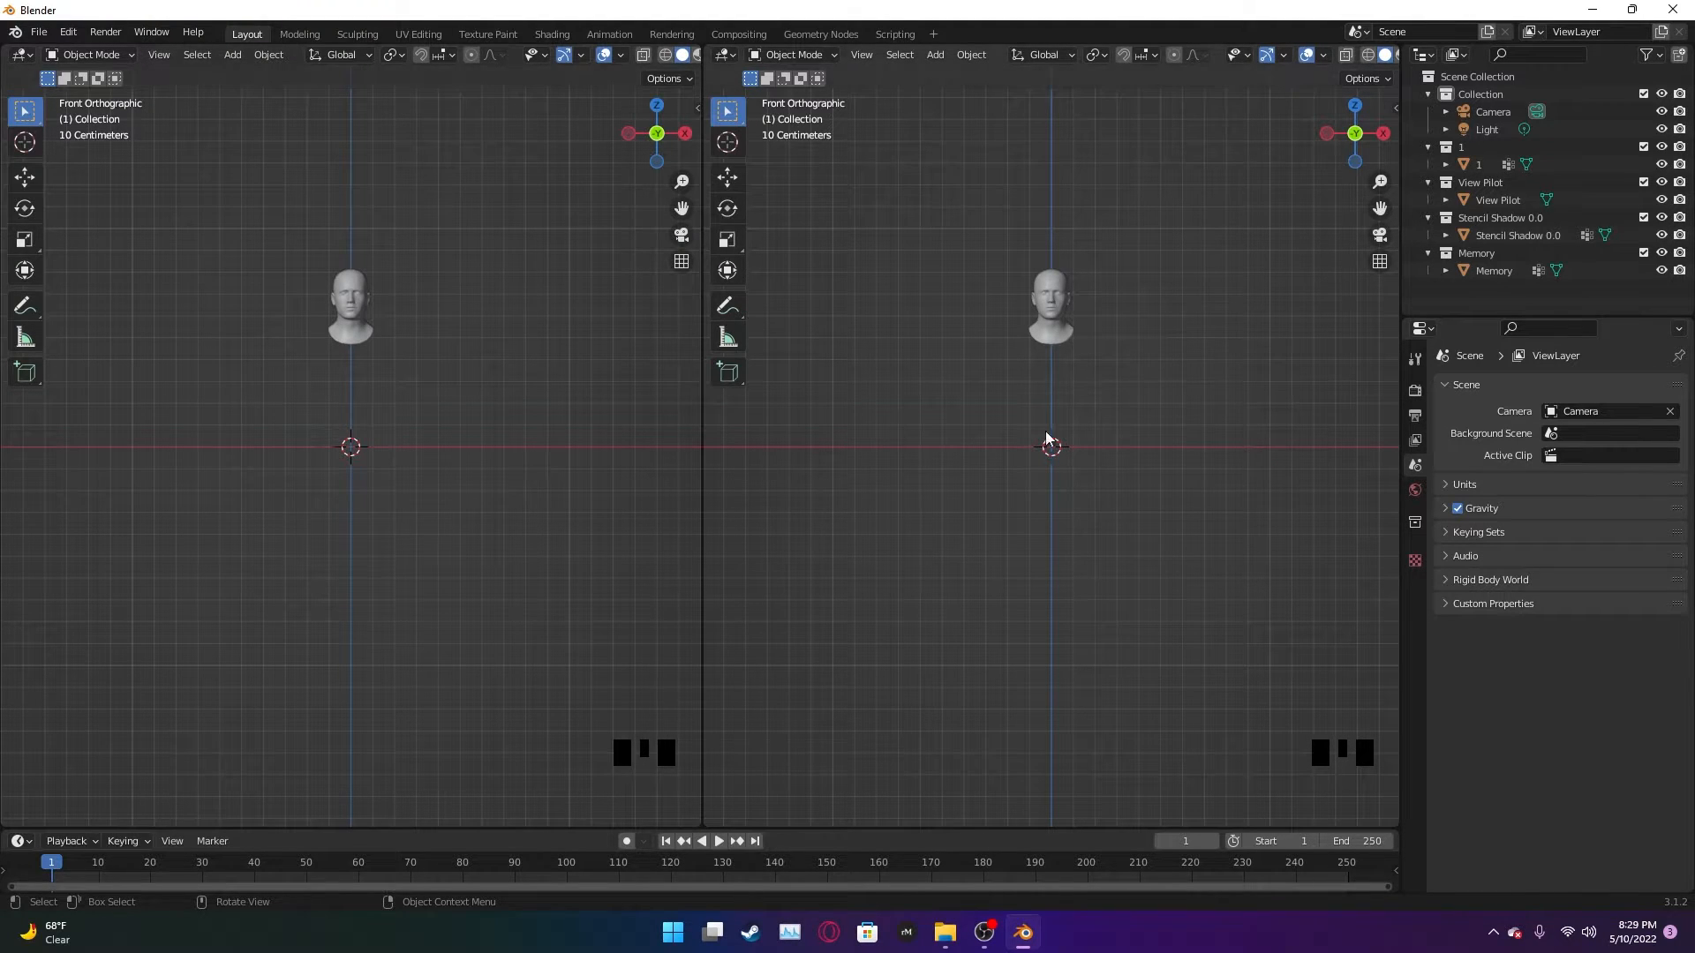
# - Set the second viewport to the right orthographic view, showing the bust in profile
pyautogui.click(1018, 444)
pyautogui.click(1089, 528)
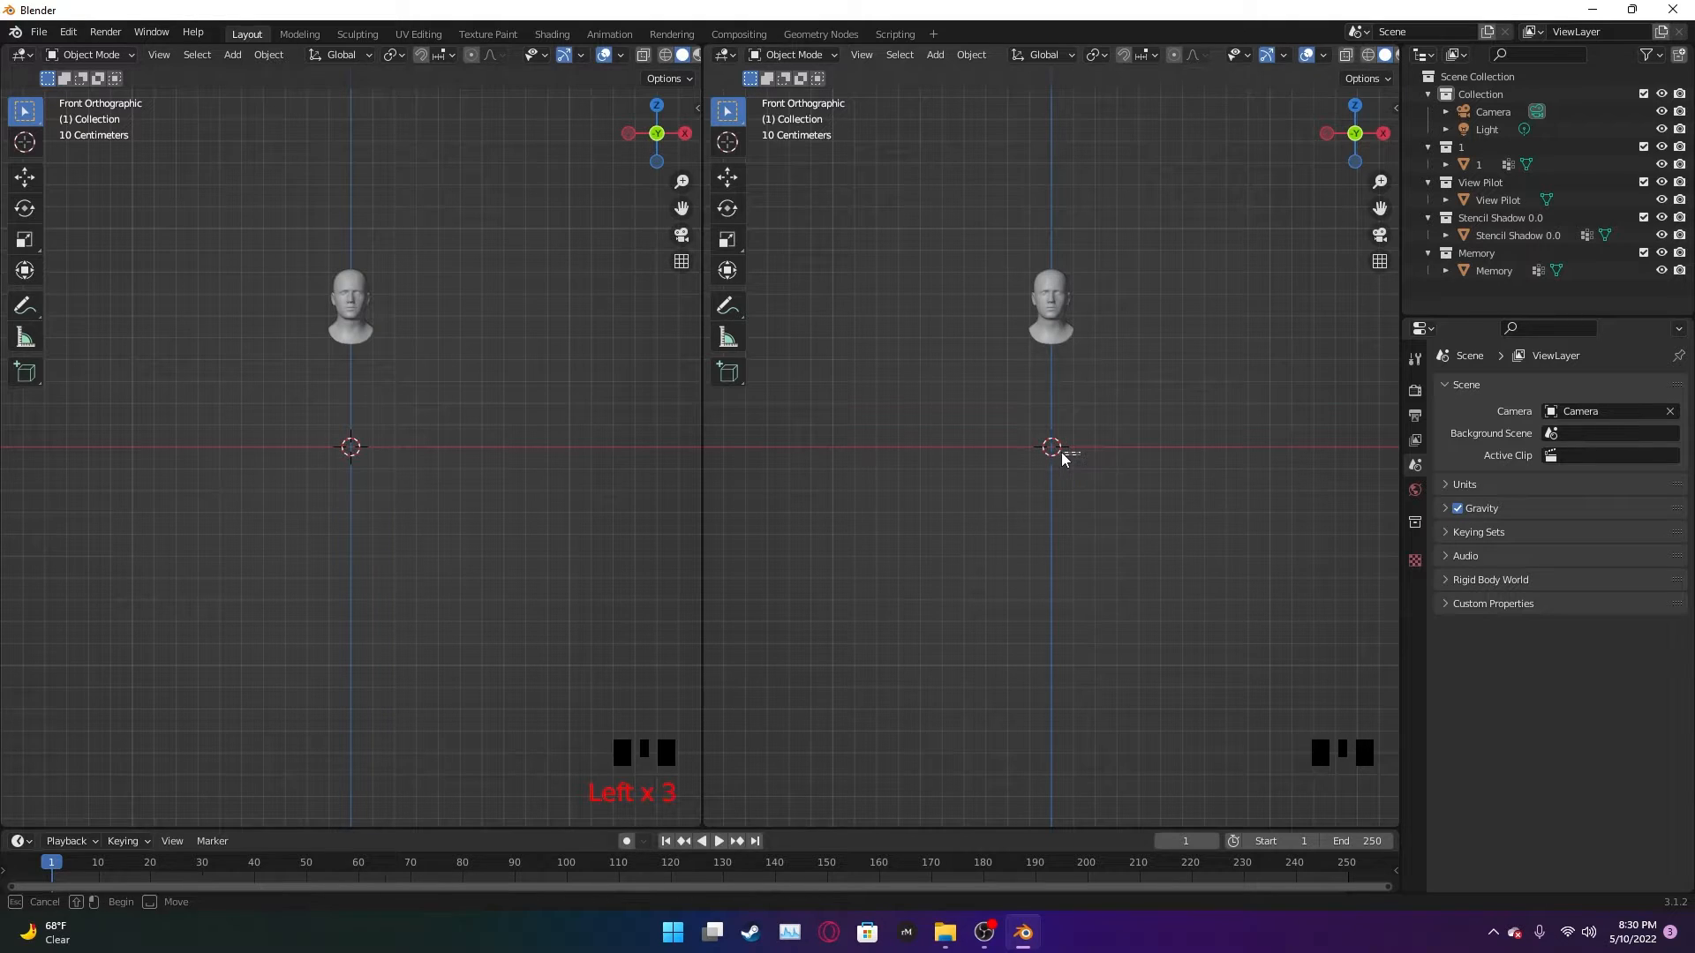
pyautogui.press('KP_3')
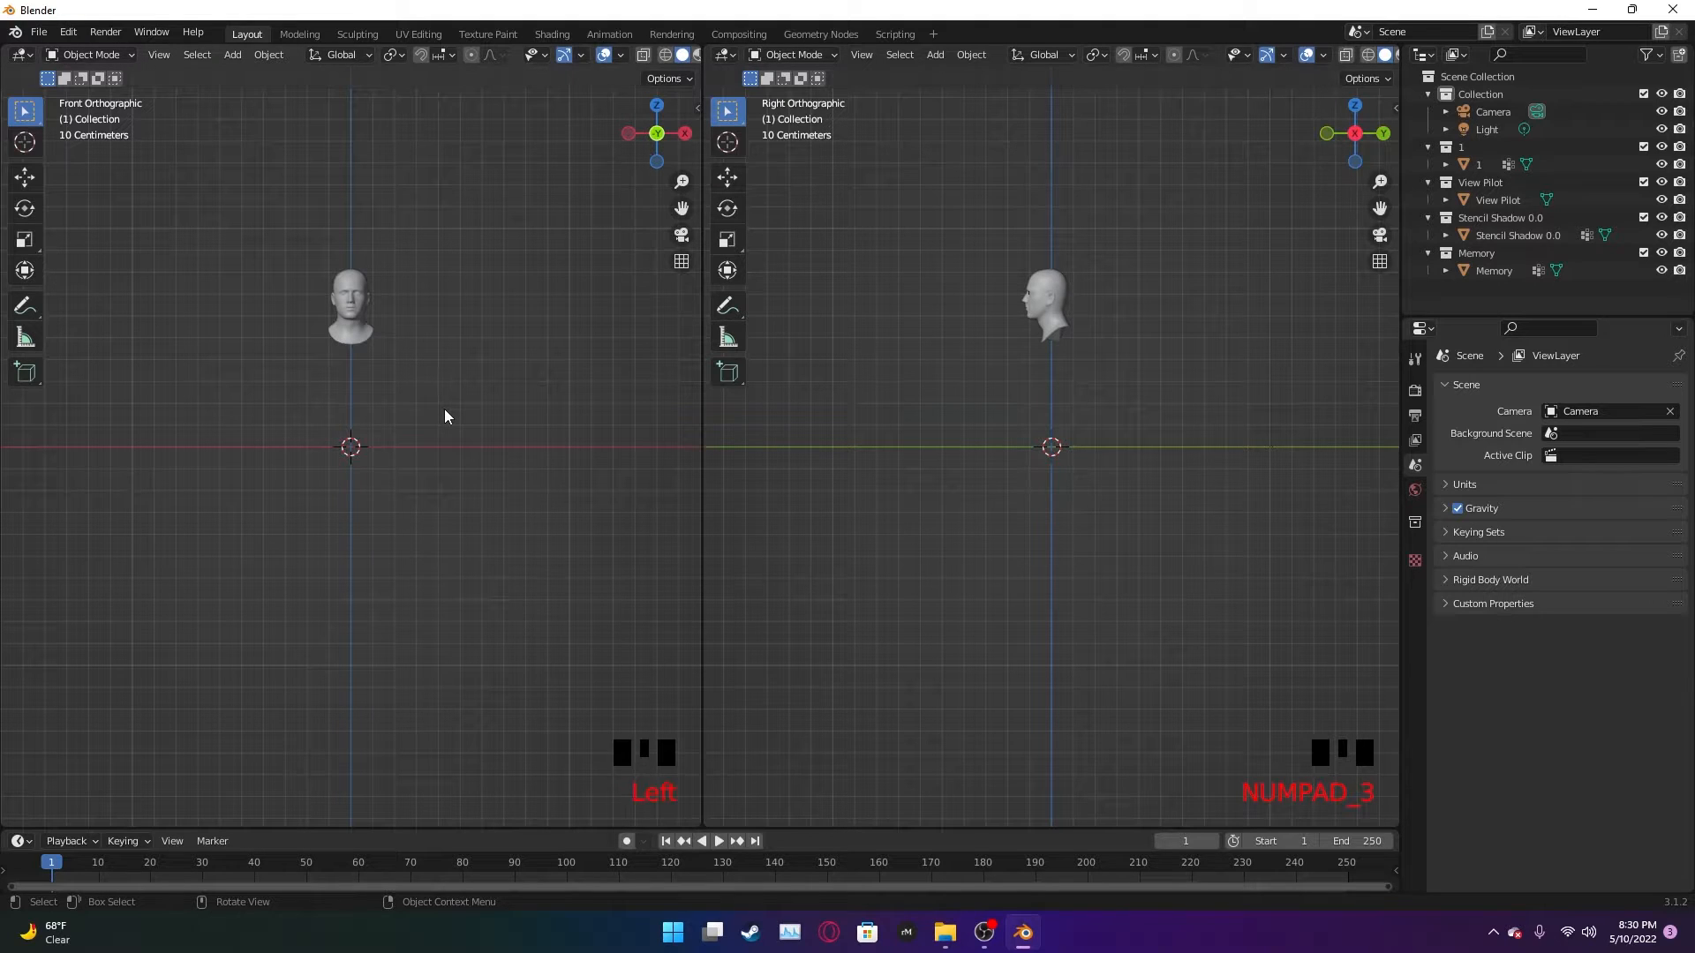
# - Frame the bust large and centred in both the front and right orthographic views
pyautogui.scroll(8, 445, 414)
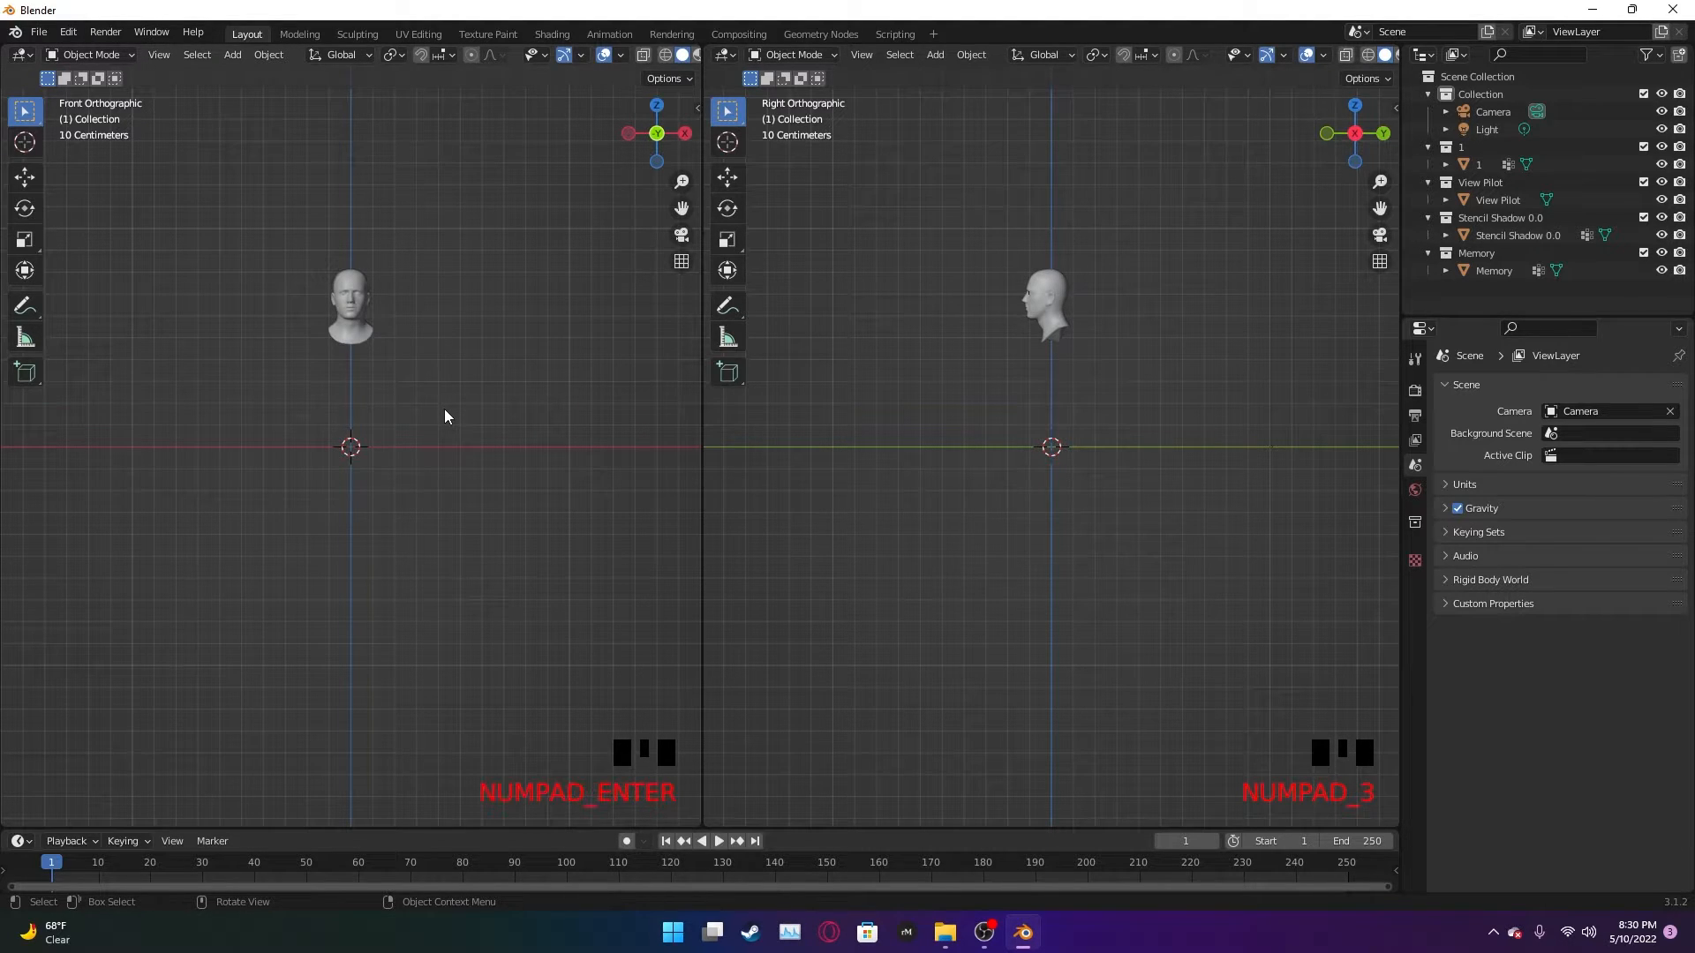
pyautogui.keyDown('shift'); pyautogui.moveTo(507, 225); pyautogui.dragTo(526, 568, button='middle'); pyautogui.keyUp('shift')
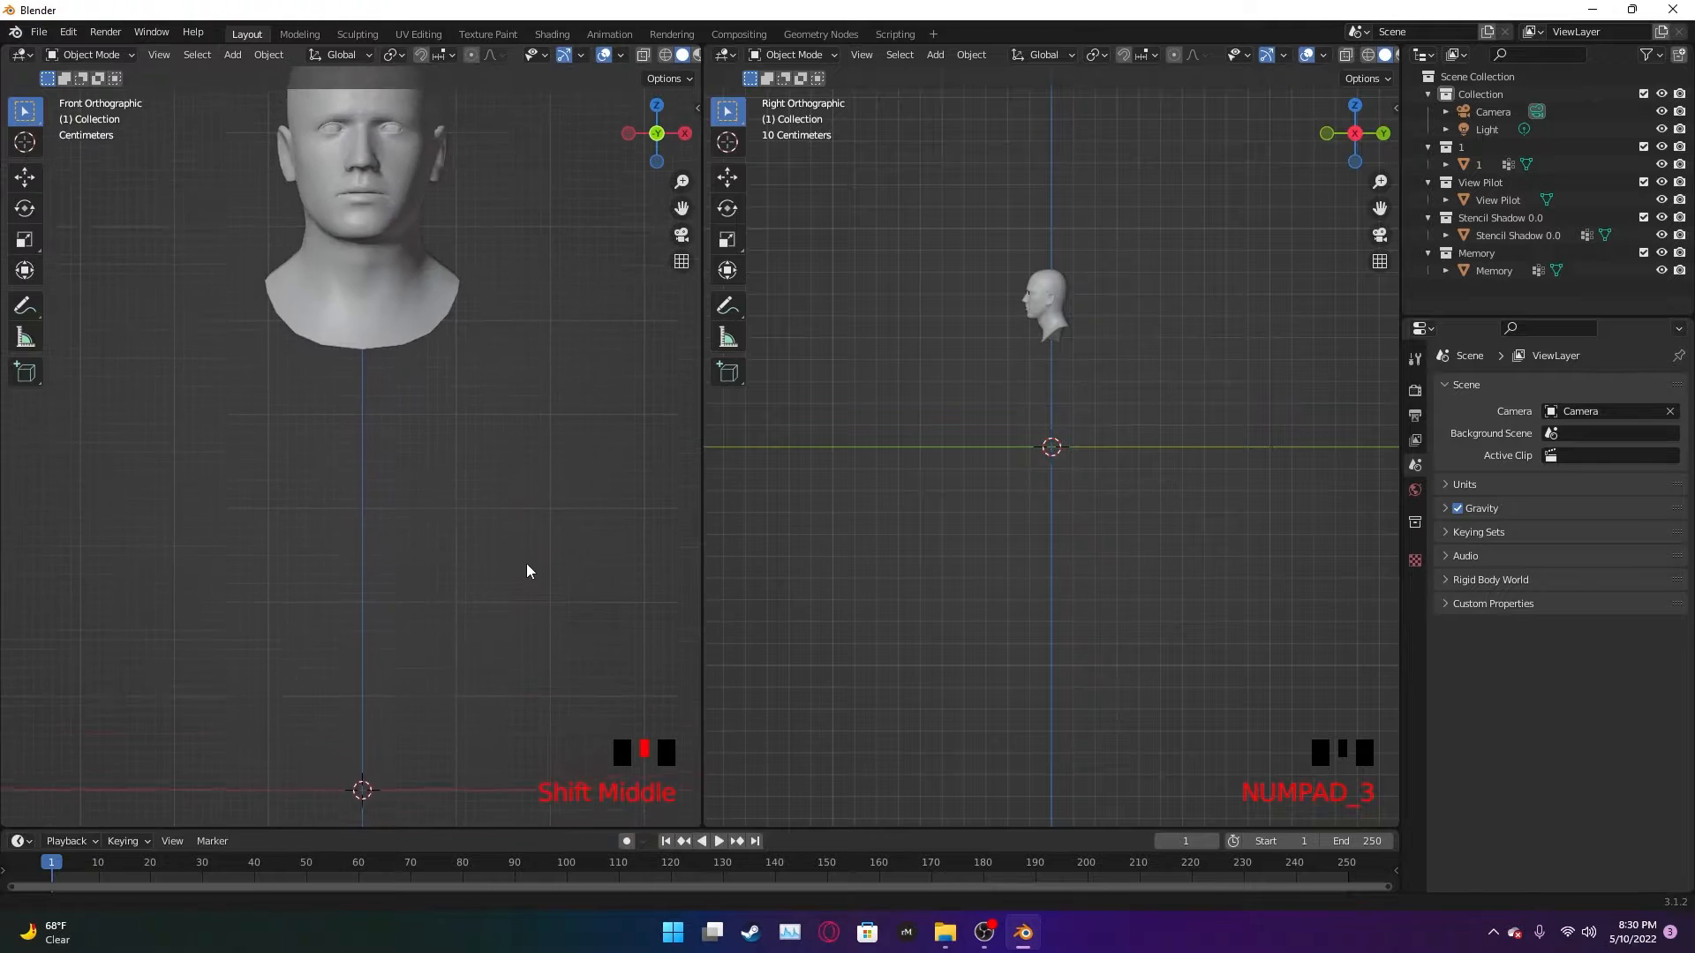
pyautogui.keyDown('shift'); pyautogui.moveTo(553, 158); pyautogui.dragTo(558, 471, button='middle'); pyautogui.keyUp('shift')
pyautogui.scroll(2, 568, 540)
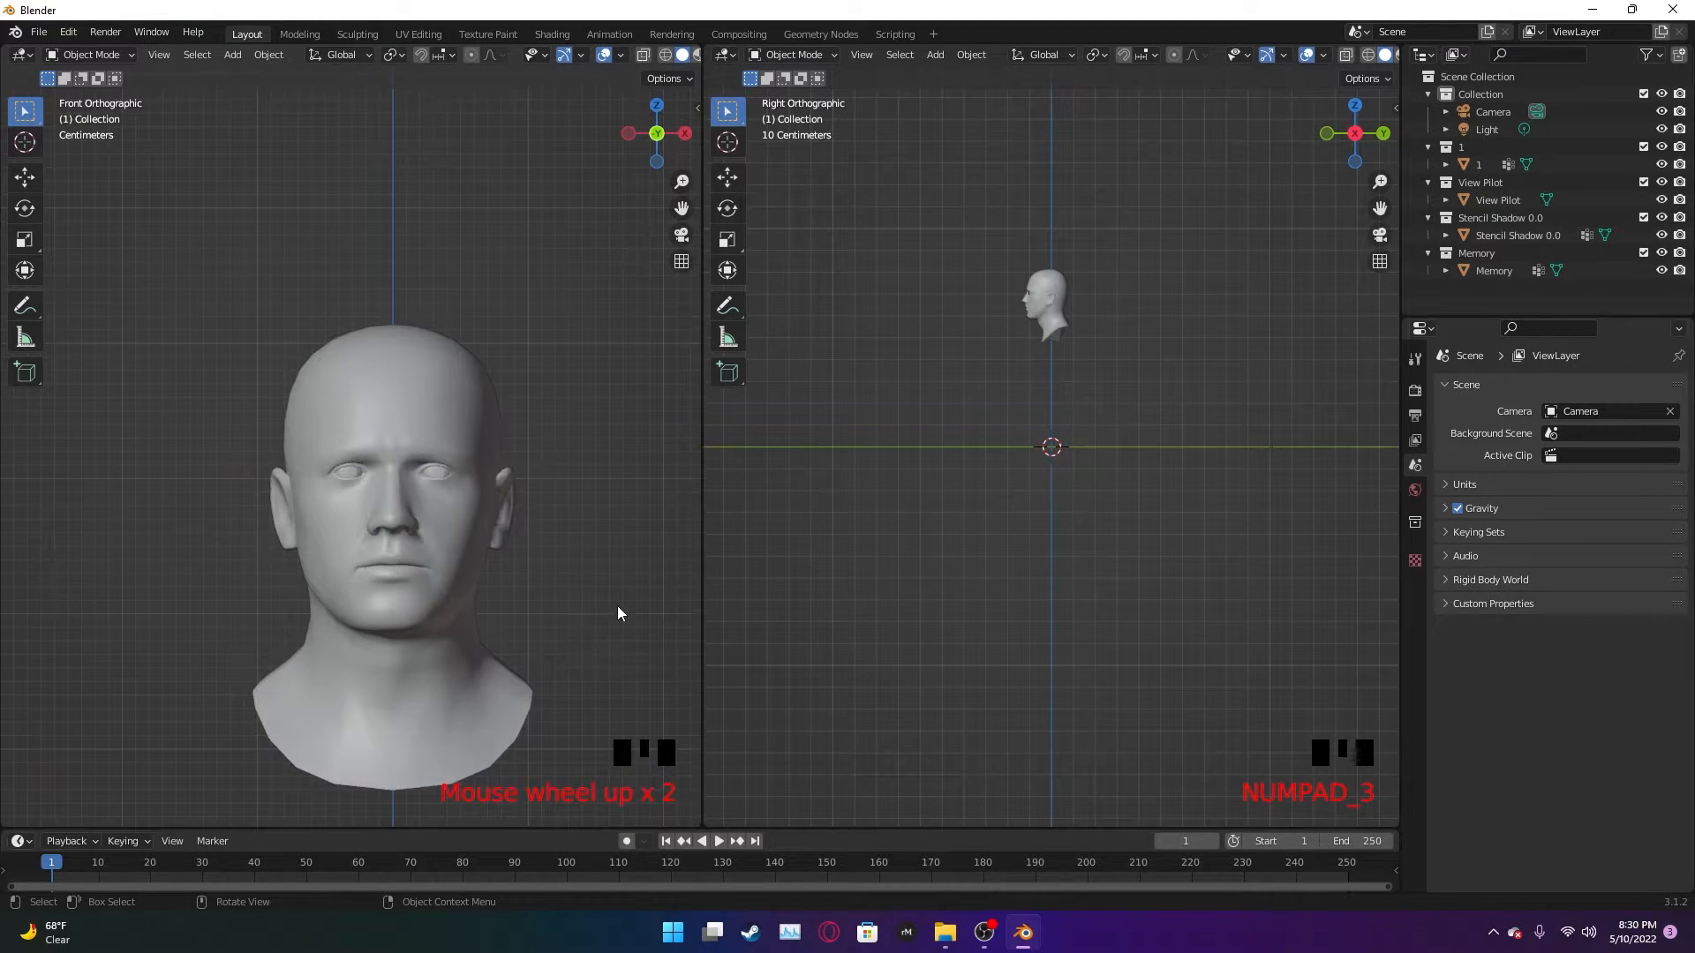
pyautogui.moveTo(617, 606); pyautogui.dragTo(570, 533, button='middle')
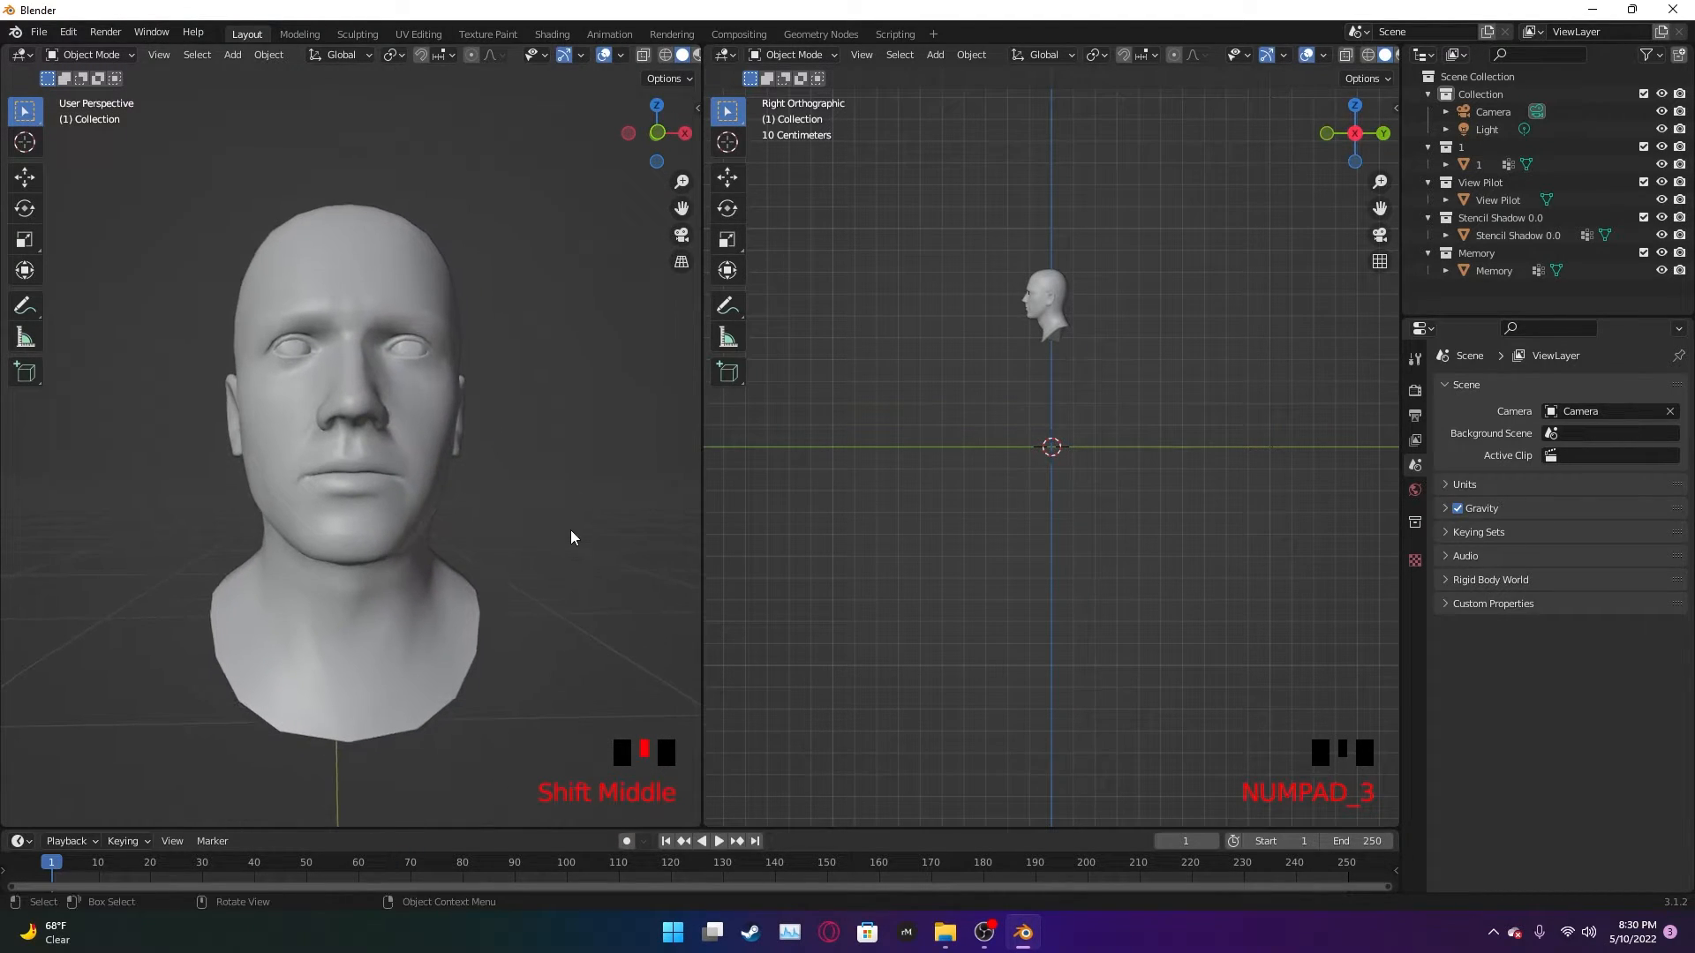
pyautogui.press('KP_1')
pyautogui.scroll(4, 1103, 274)
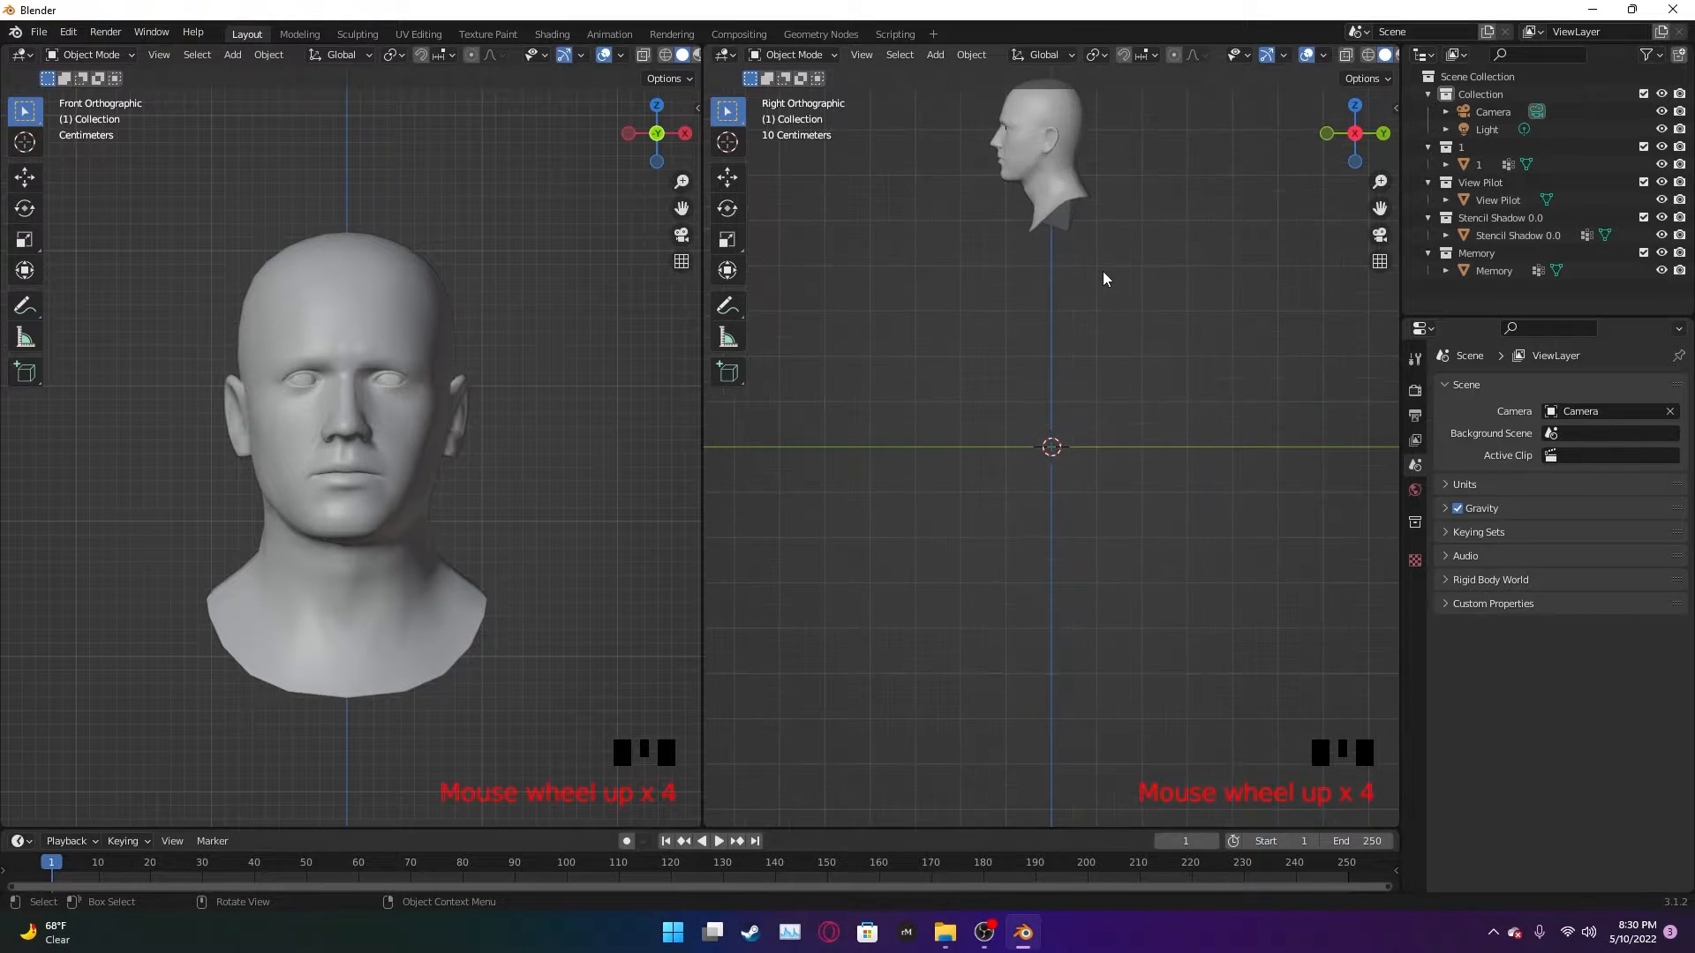
pyautogui.scroll(3, 1144, 265)
pyautogui.keyDown('shift'); pyautogui.moveTo(1143, 265); pyautogui.dragTo(1104, 798, button='middle'); pyautogui.keyUp('shift')
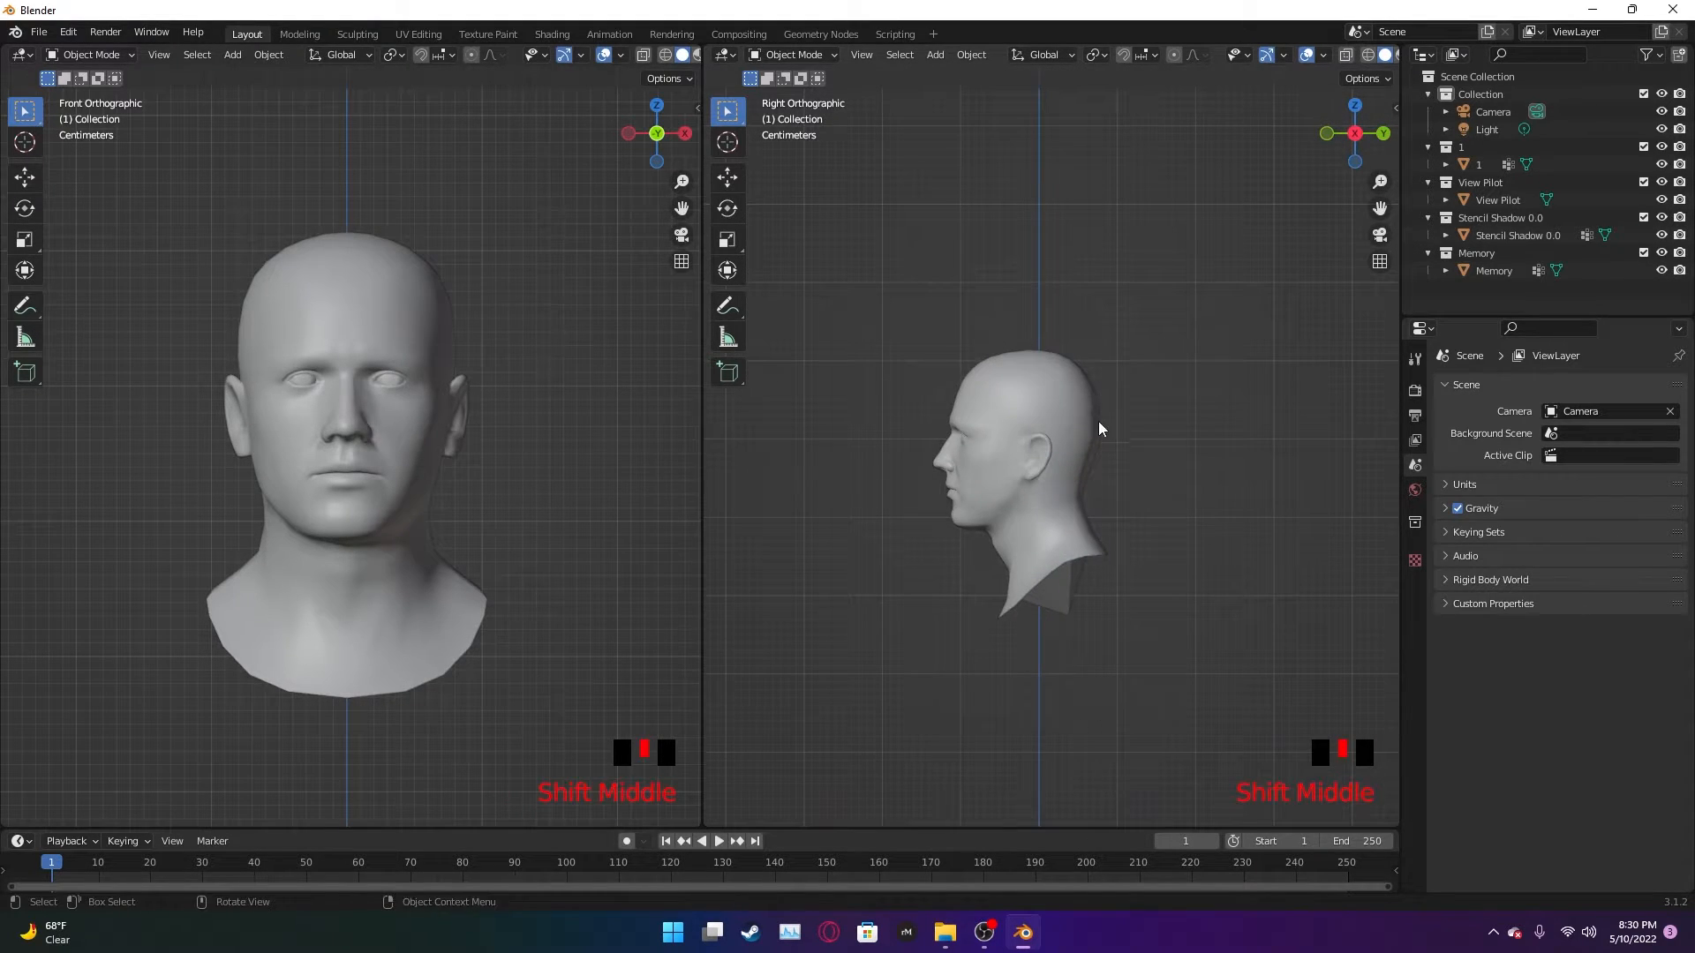
pyautogui.scroll(2, 1107, 441)
pyautogui.keyDown('shift'); pyautogui.moveTo(1078, 495); pyautogui.dragTo(1130, 490, button='middle'); pyautogui.keyUp('shift')
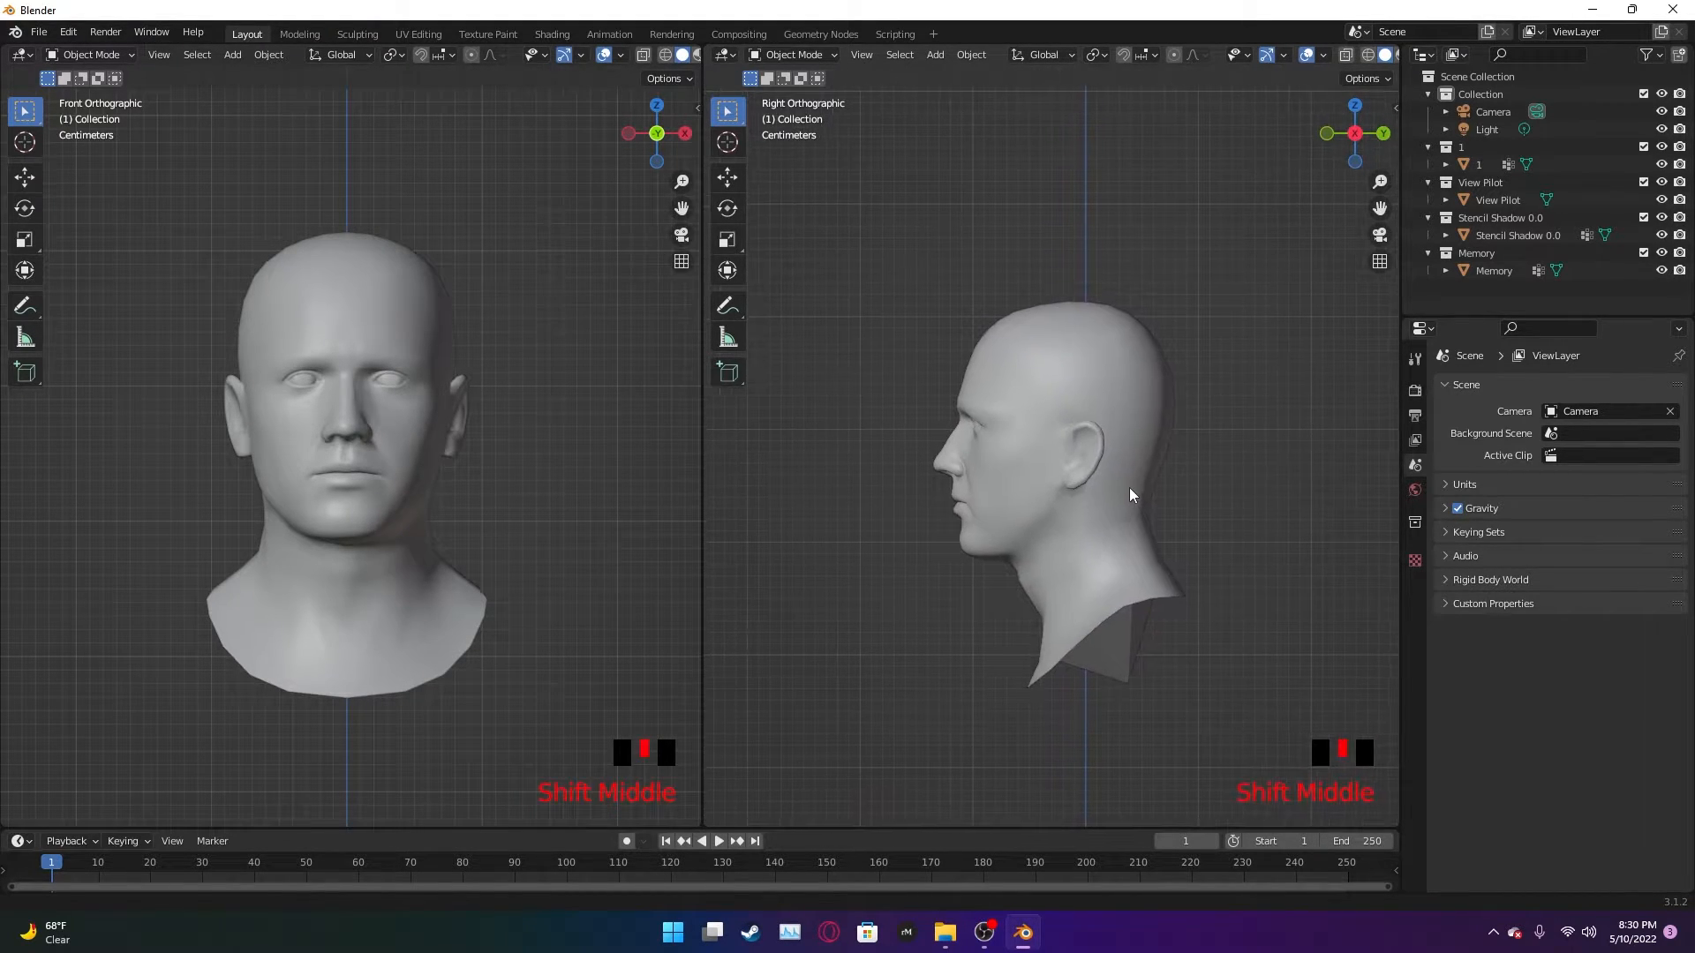
# - Add a plane mesh and raise it along Z to about 0.67 m, level with the bust's nose
pyautogui.click(519, 467)
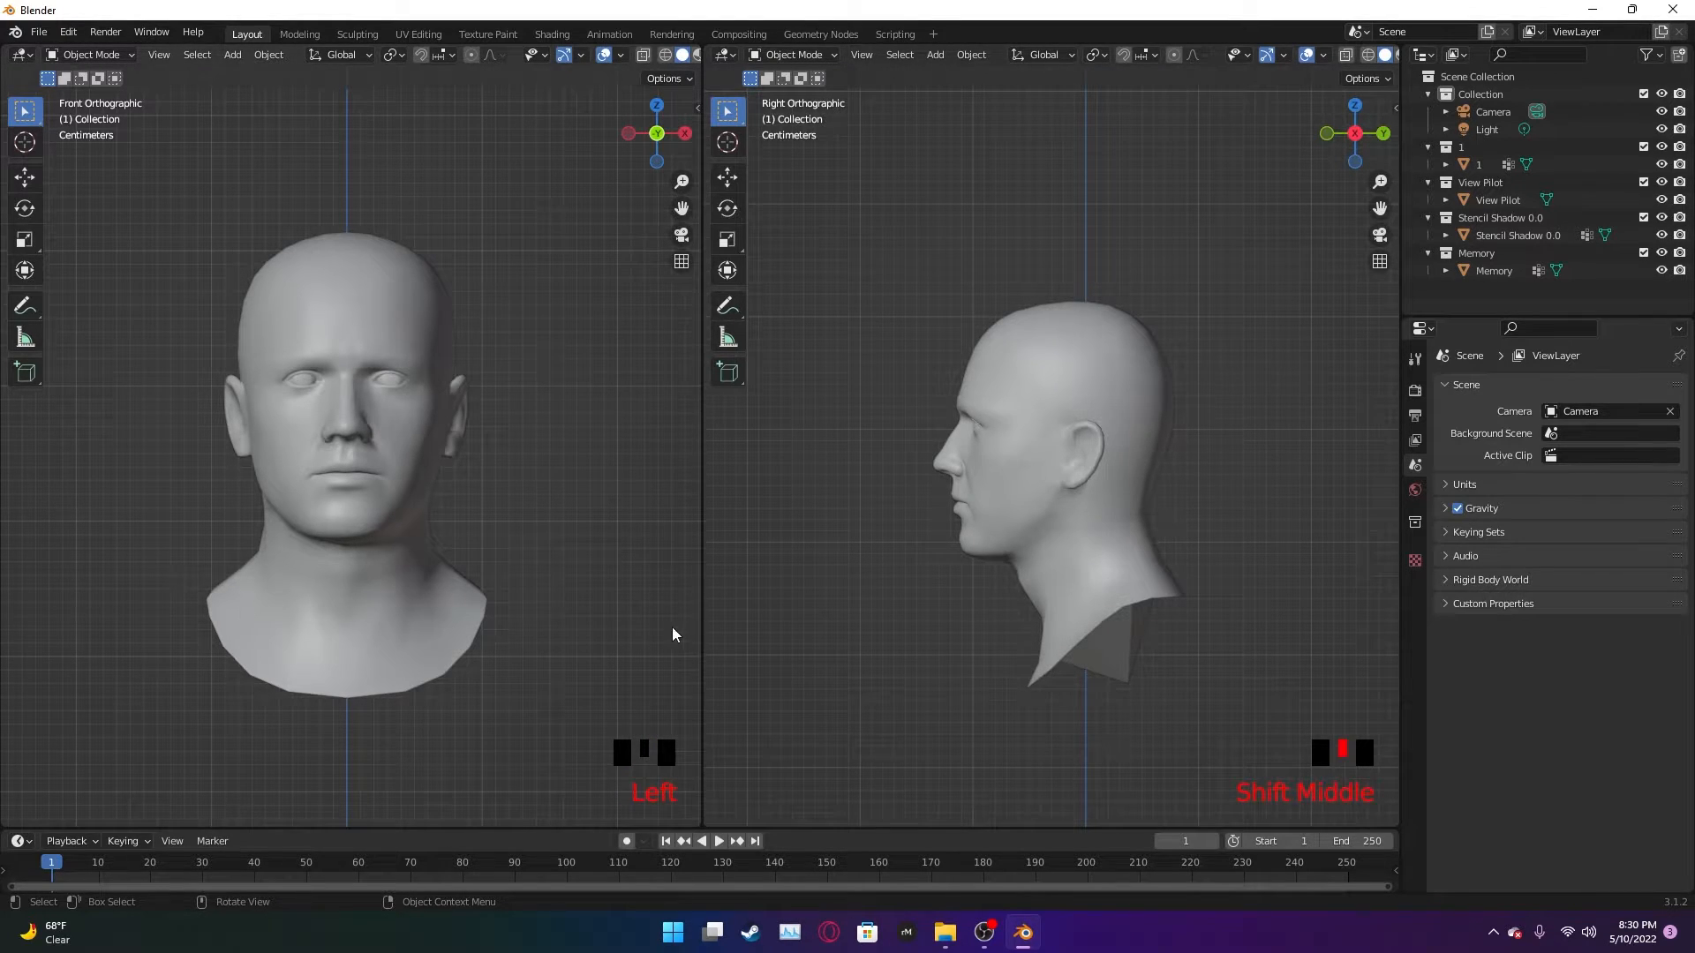
pyautogui.click(572, 606)
pyautogui.hotkey('ctrl', 'a')
pyautogui.hotkey('shift', 'a')
pyautogui.moveTo(545, 529)
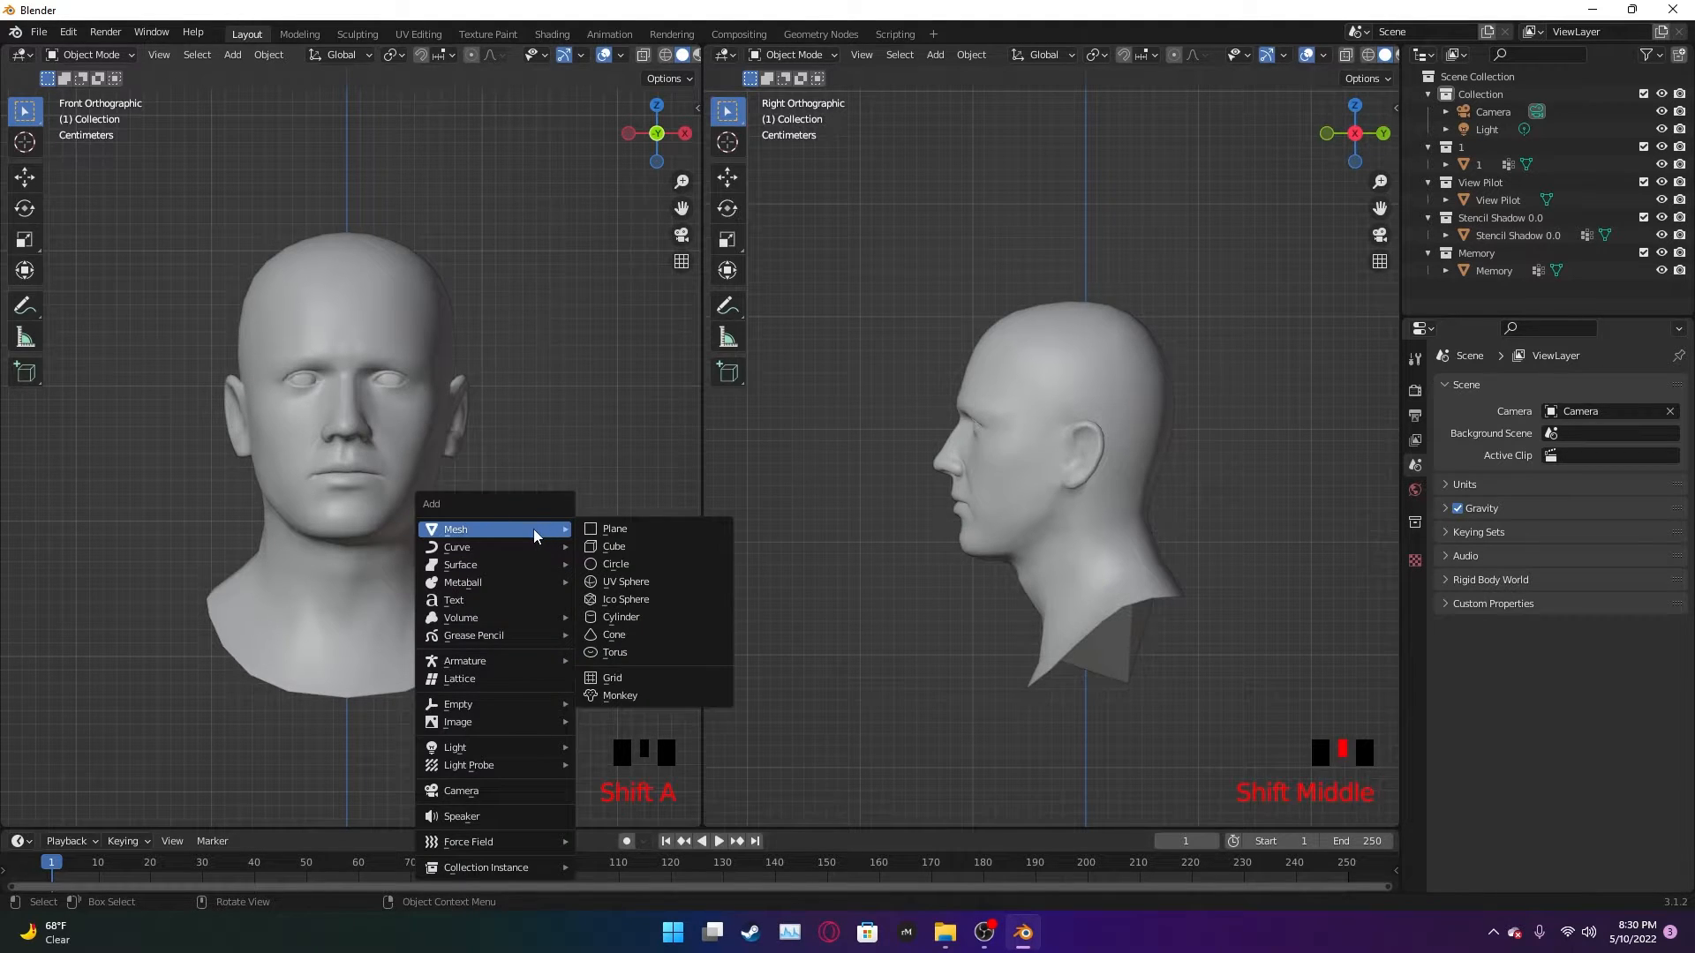
pyautogui.click(625, 530)
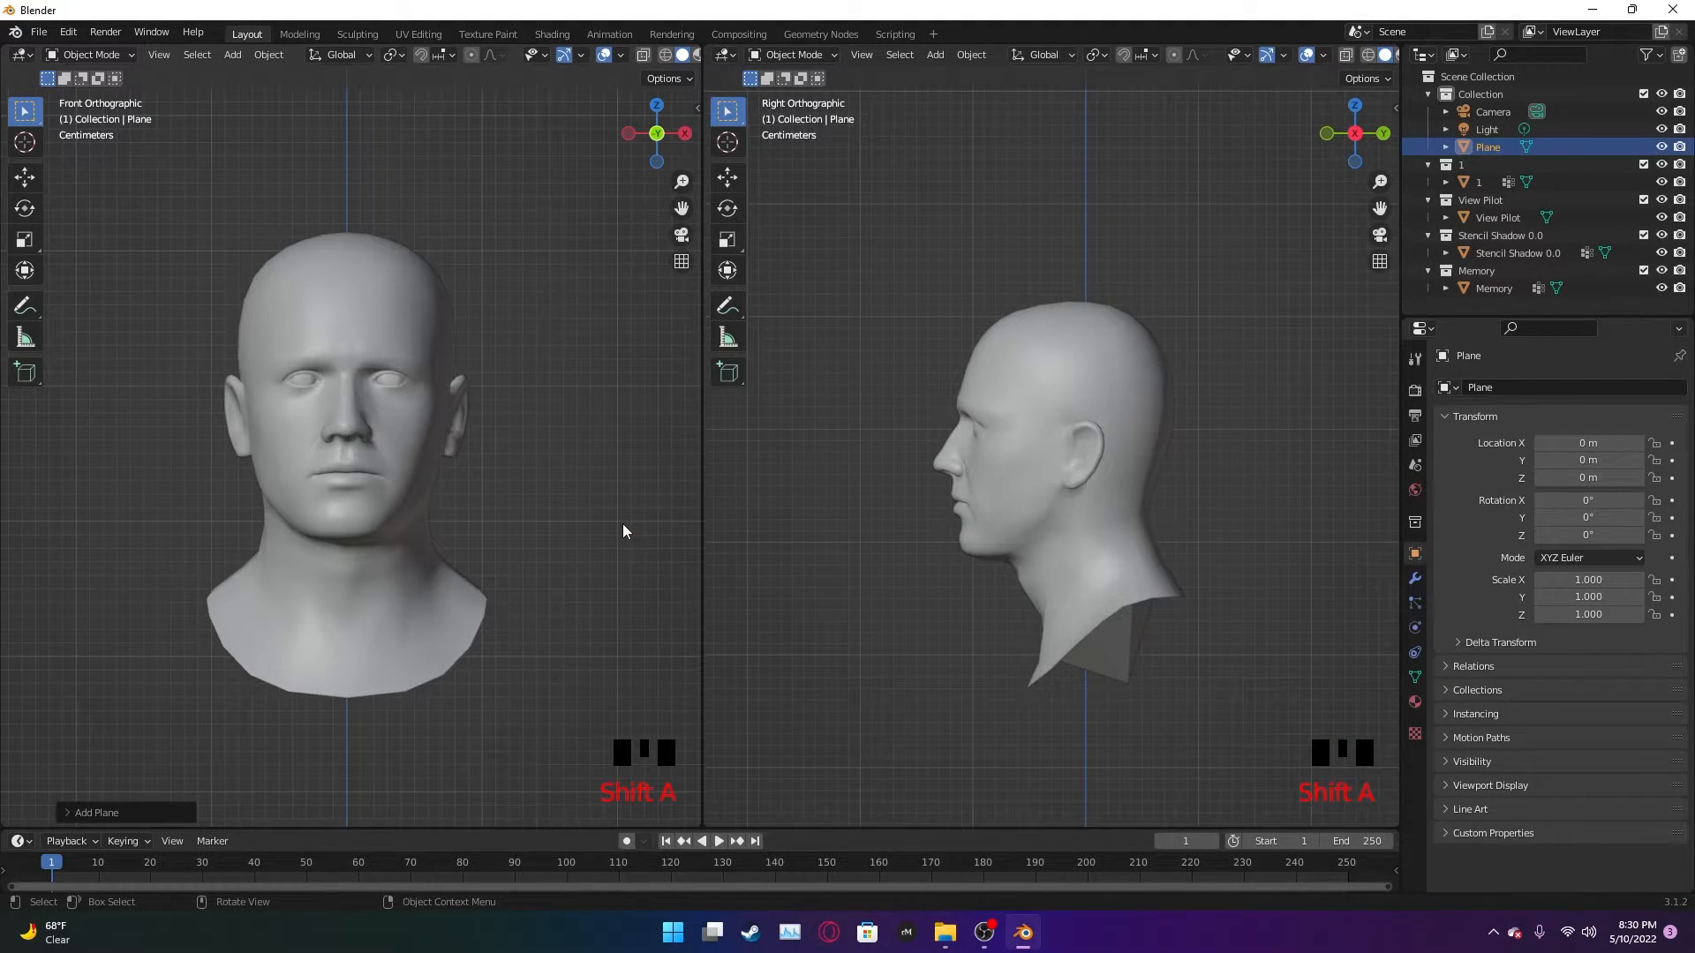
pyautogui.press('g')
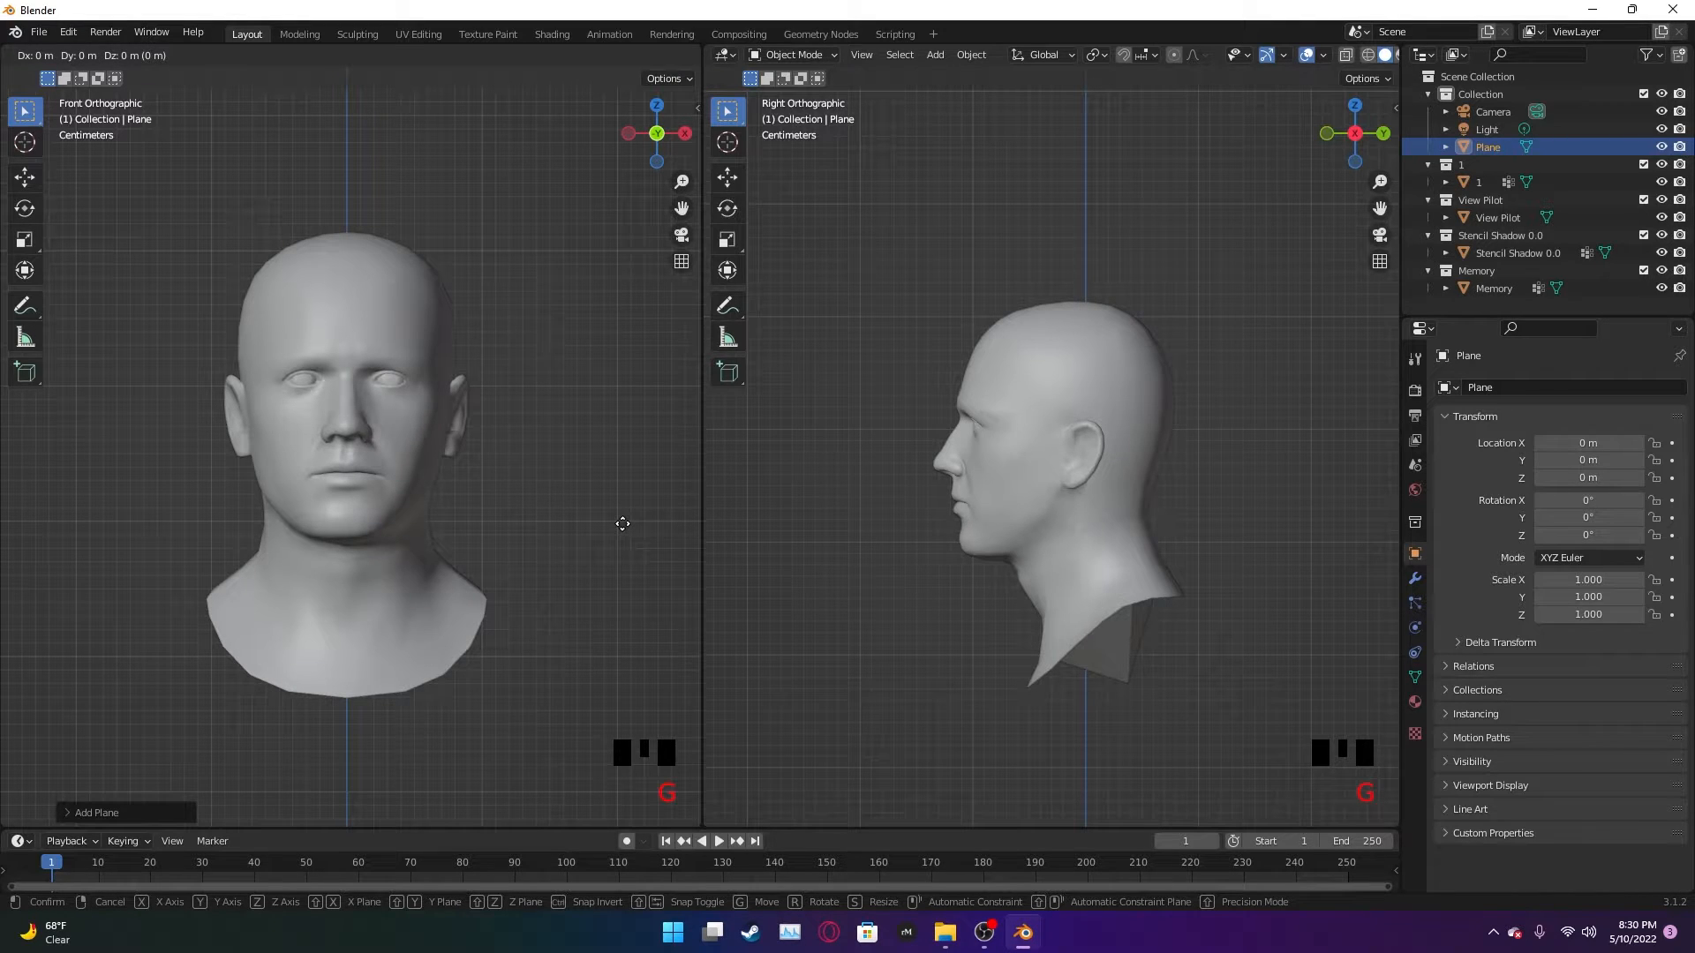
pyautogui.press('z')
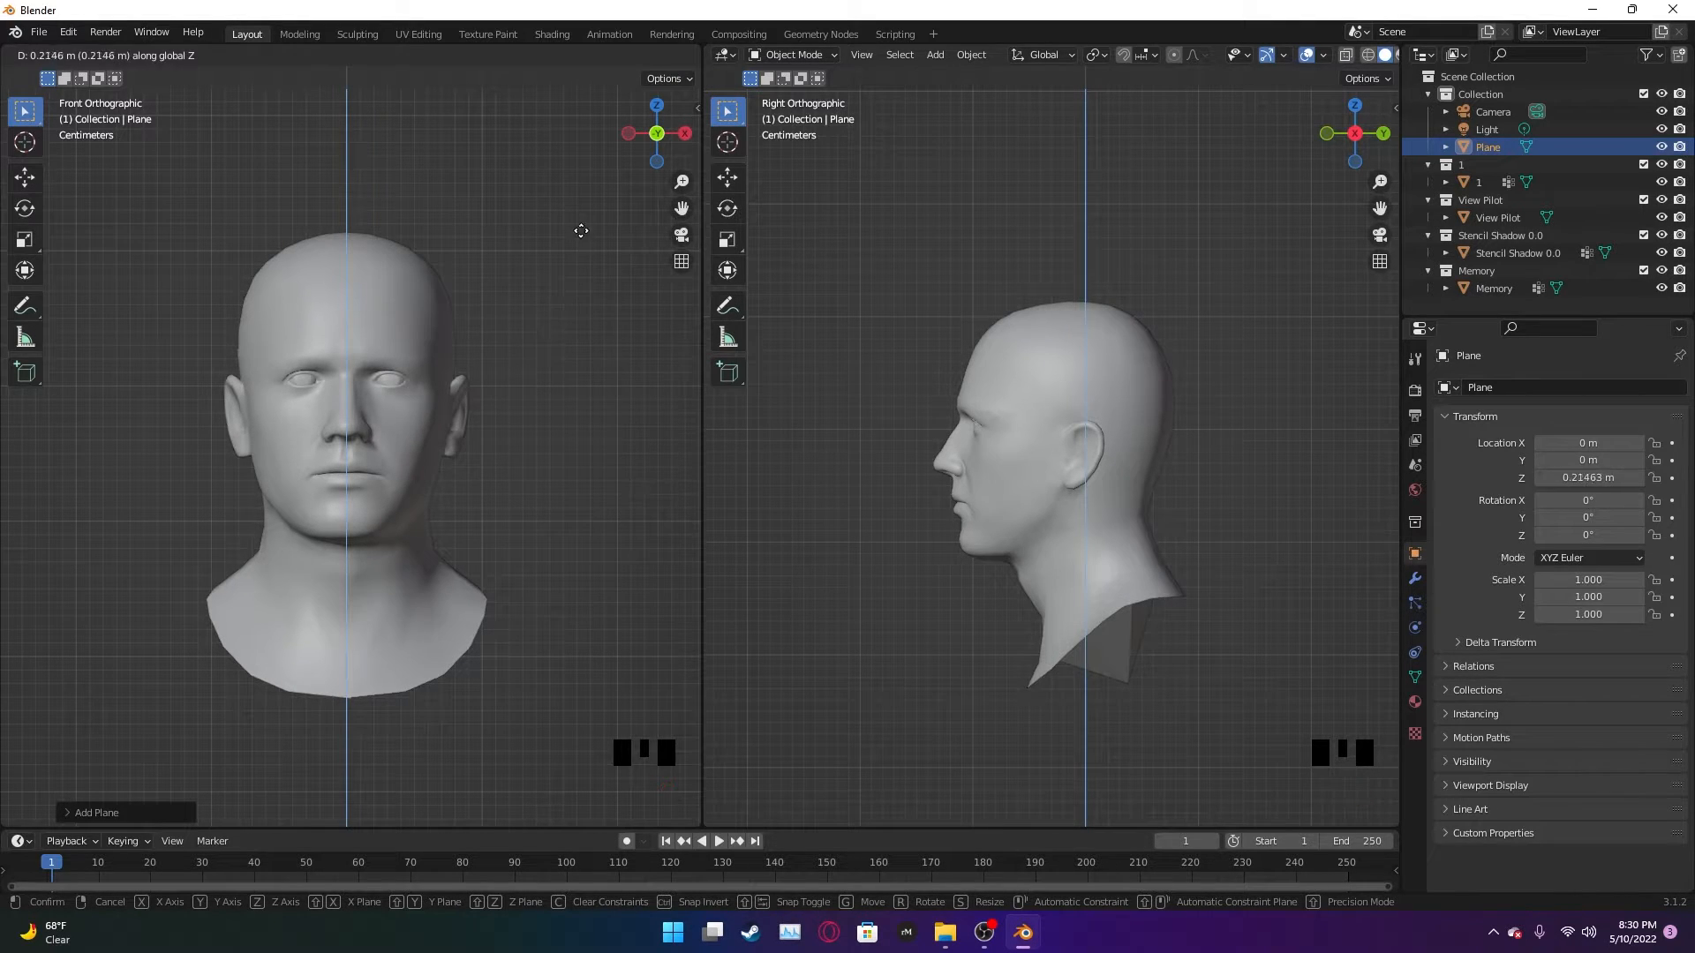
pyautogui.click(546, 379)
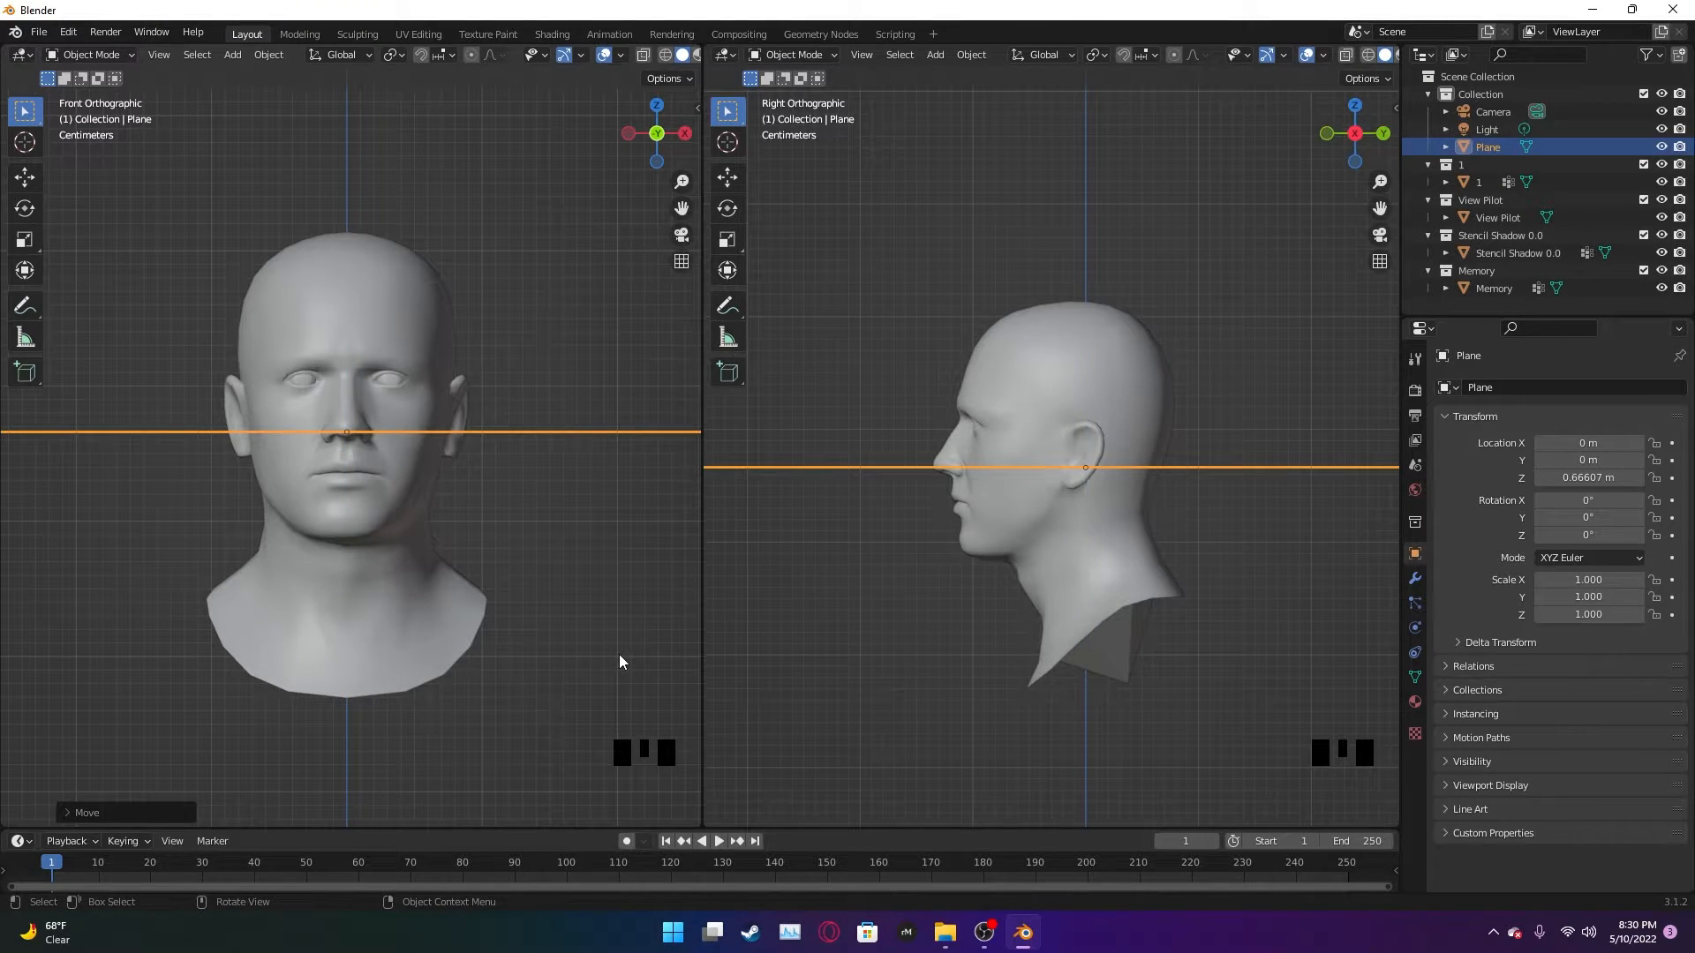
# - Rotate the plane 90° about the X axis so it stands upright facing the front view
pyautogui.press('r')
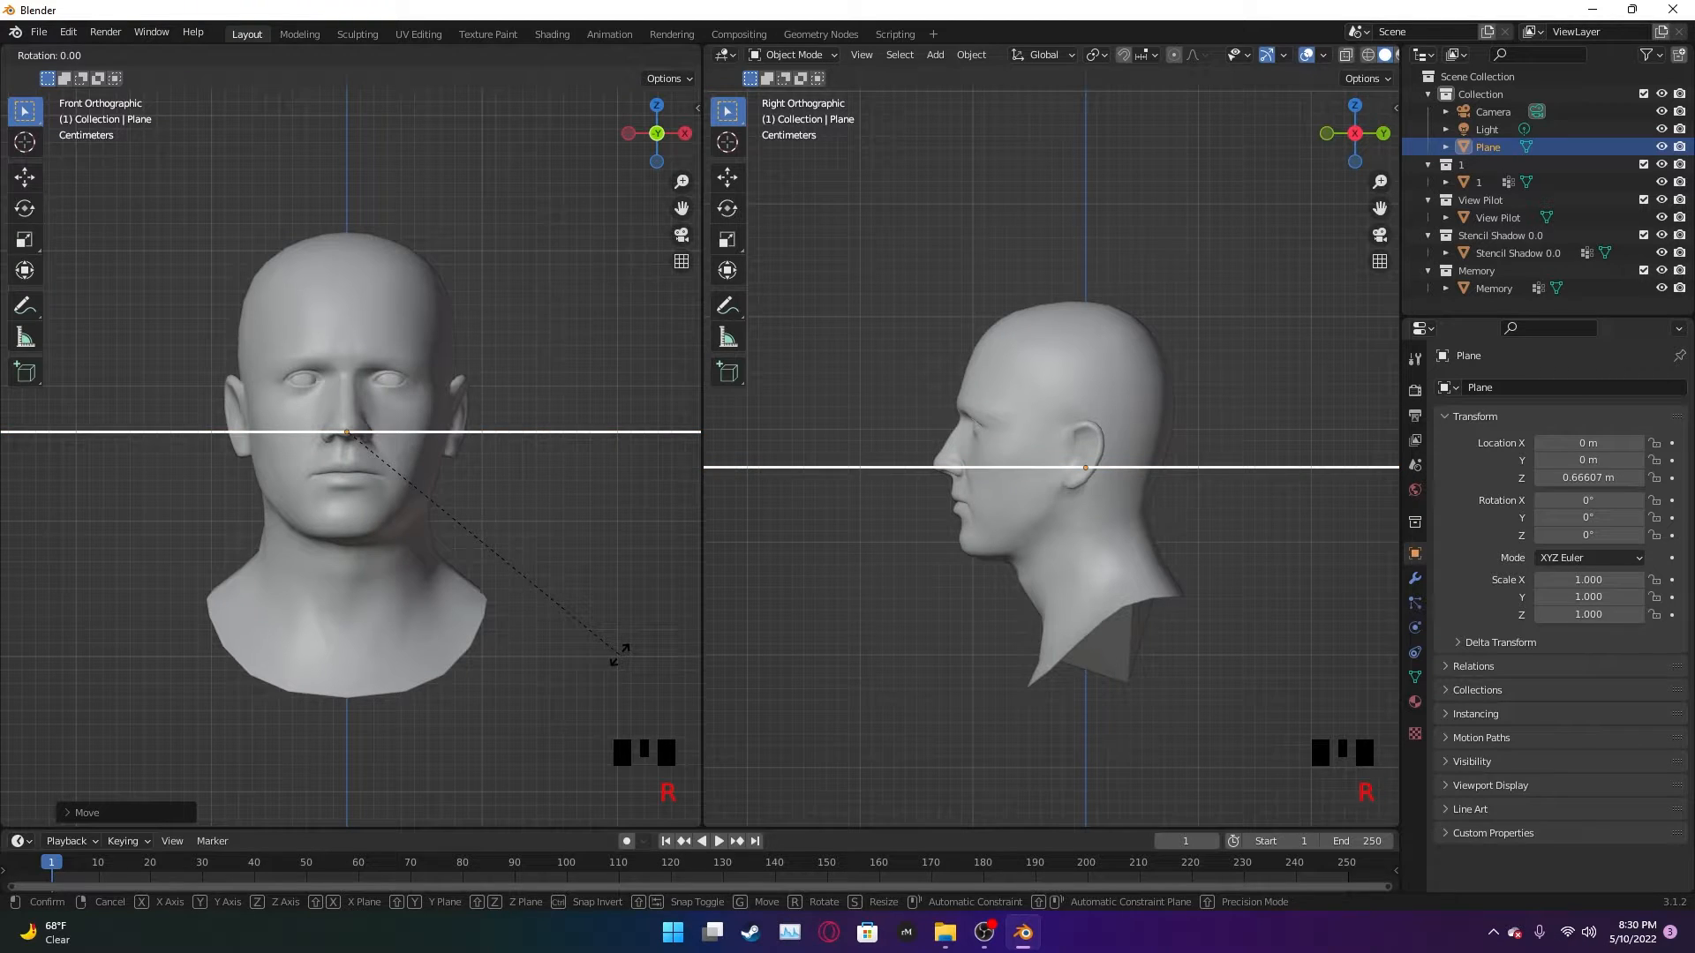
pyautogui.press('y')
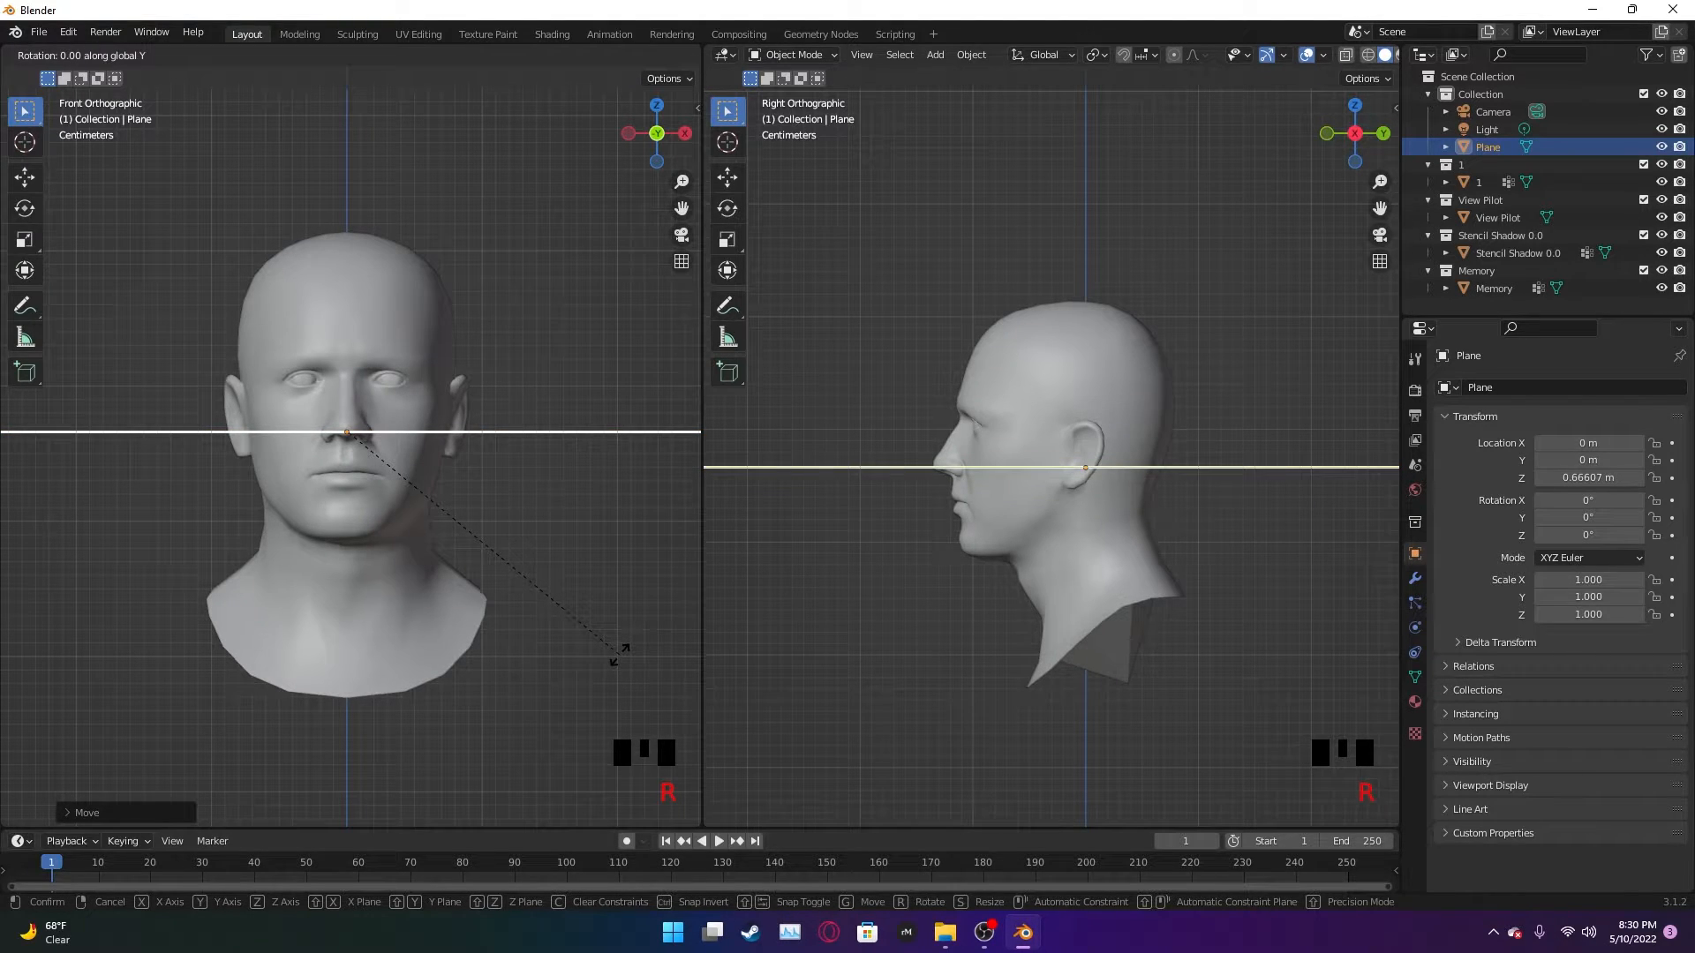
pyautogui.write('90')
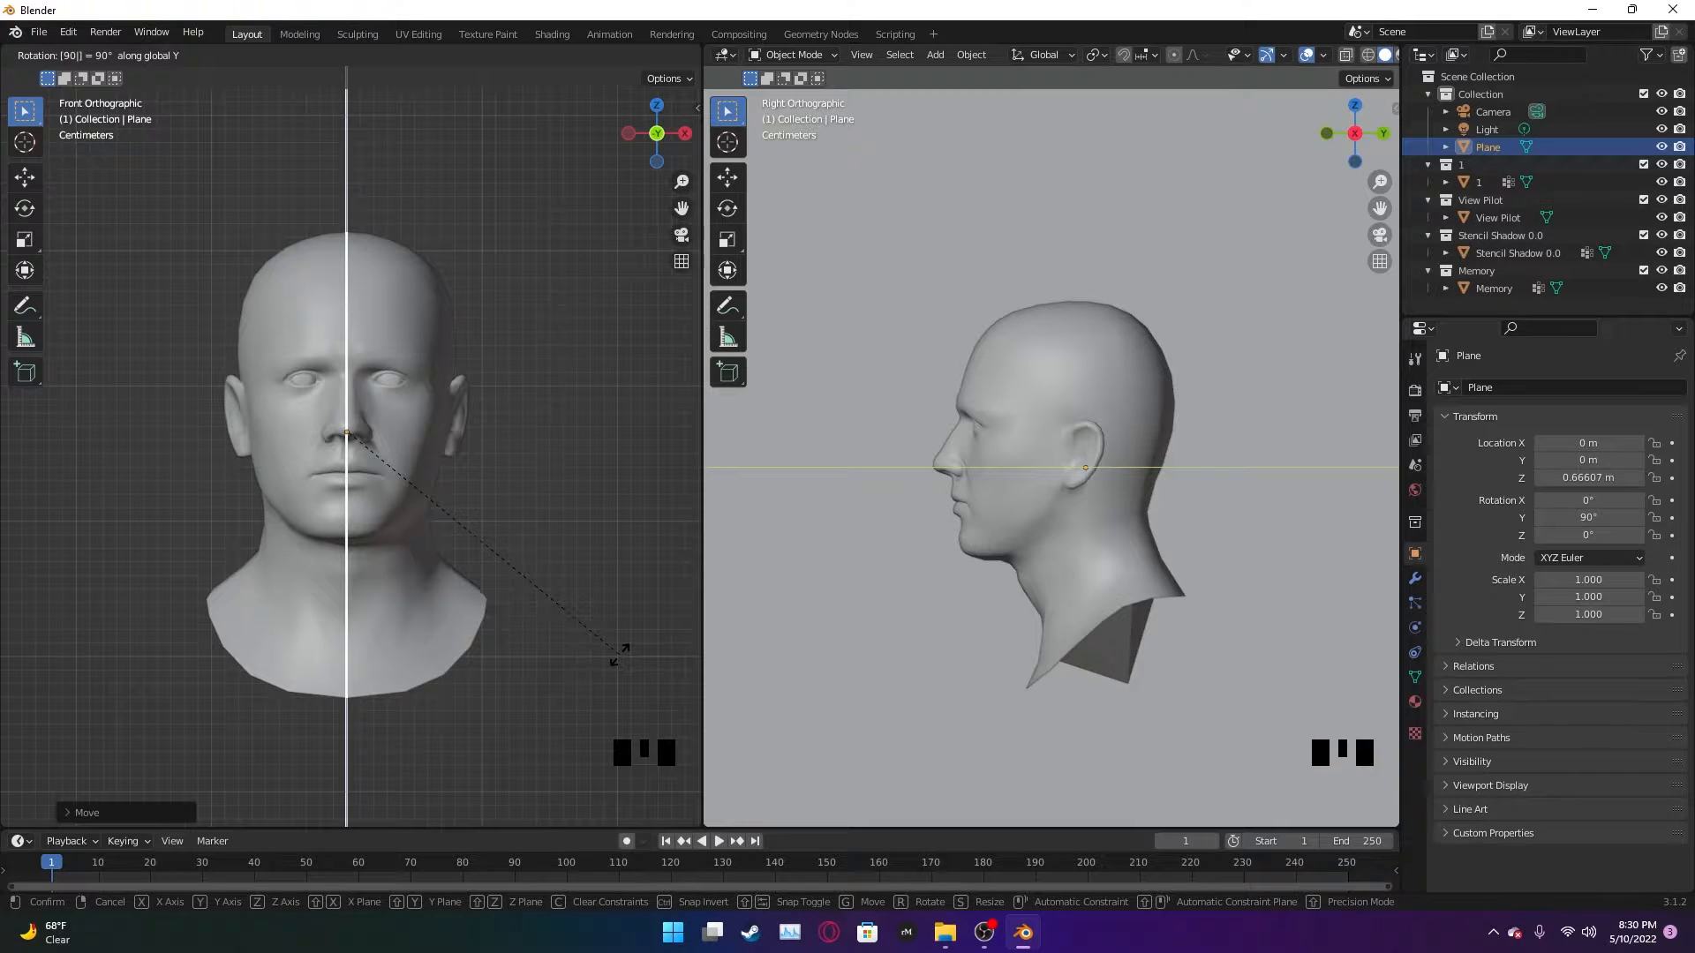
pyautogui.write('x')
pyautogui.press('Return')
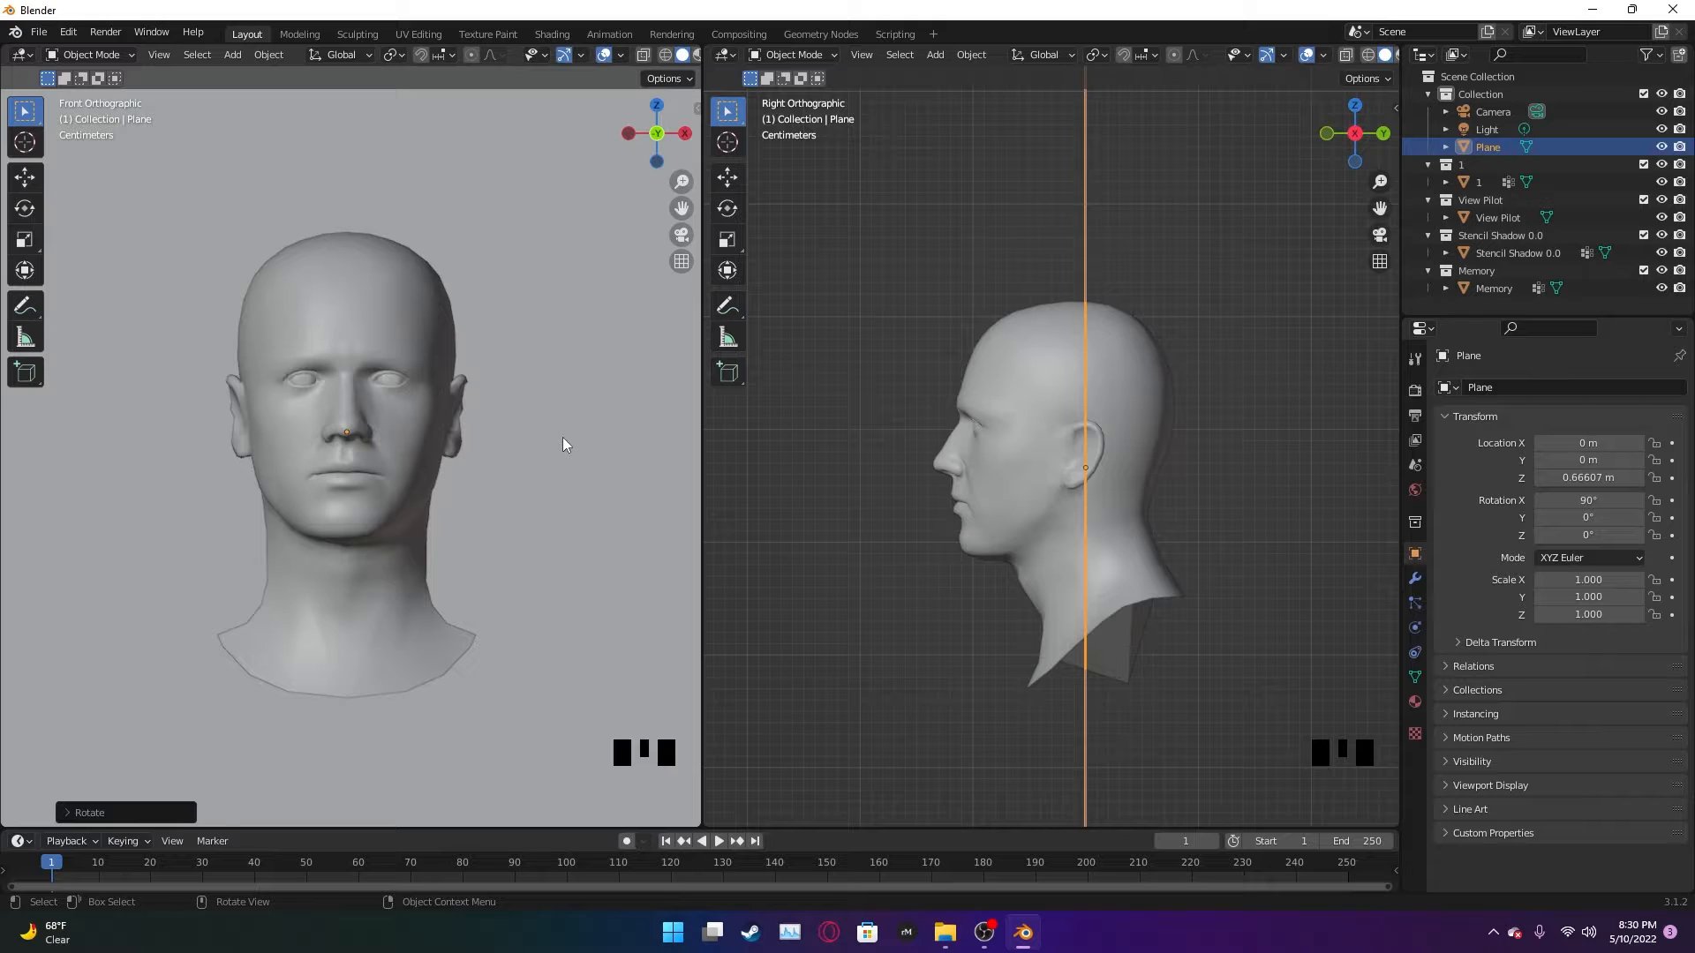
# - Move the plane in the right view to just in front of the nose, at about Y -0.136 m and Z 0.672 m
pyautogui.click(1316, 454)
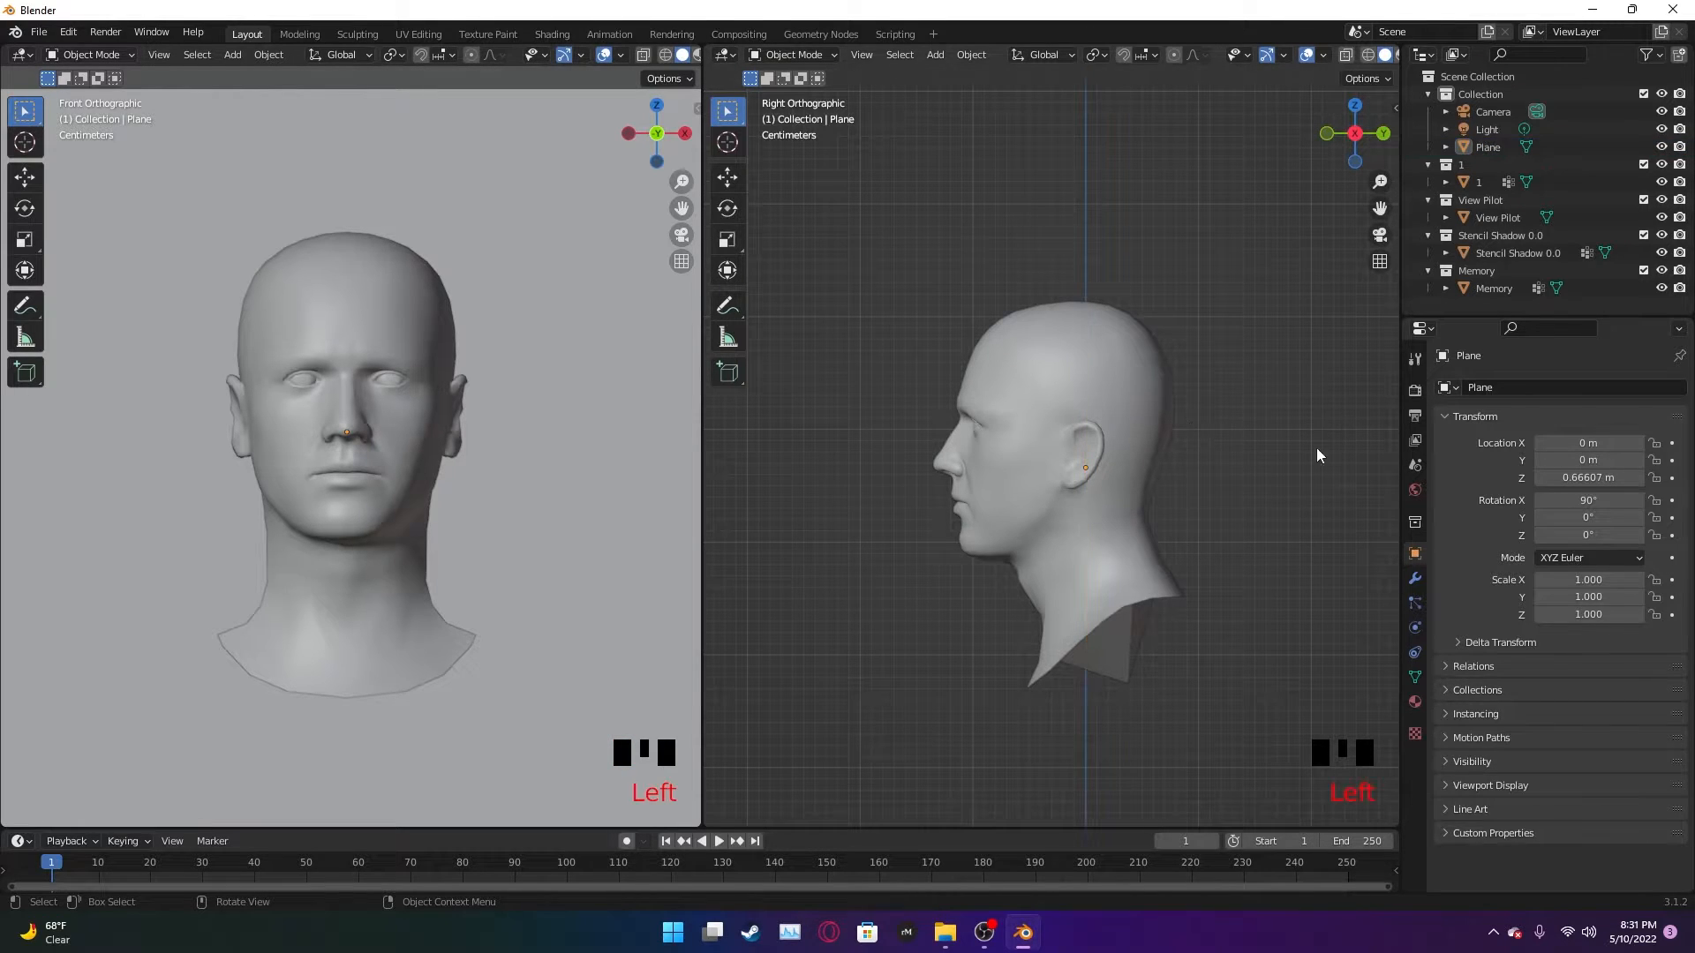
pyautogui.click(1094, 248)
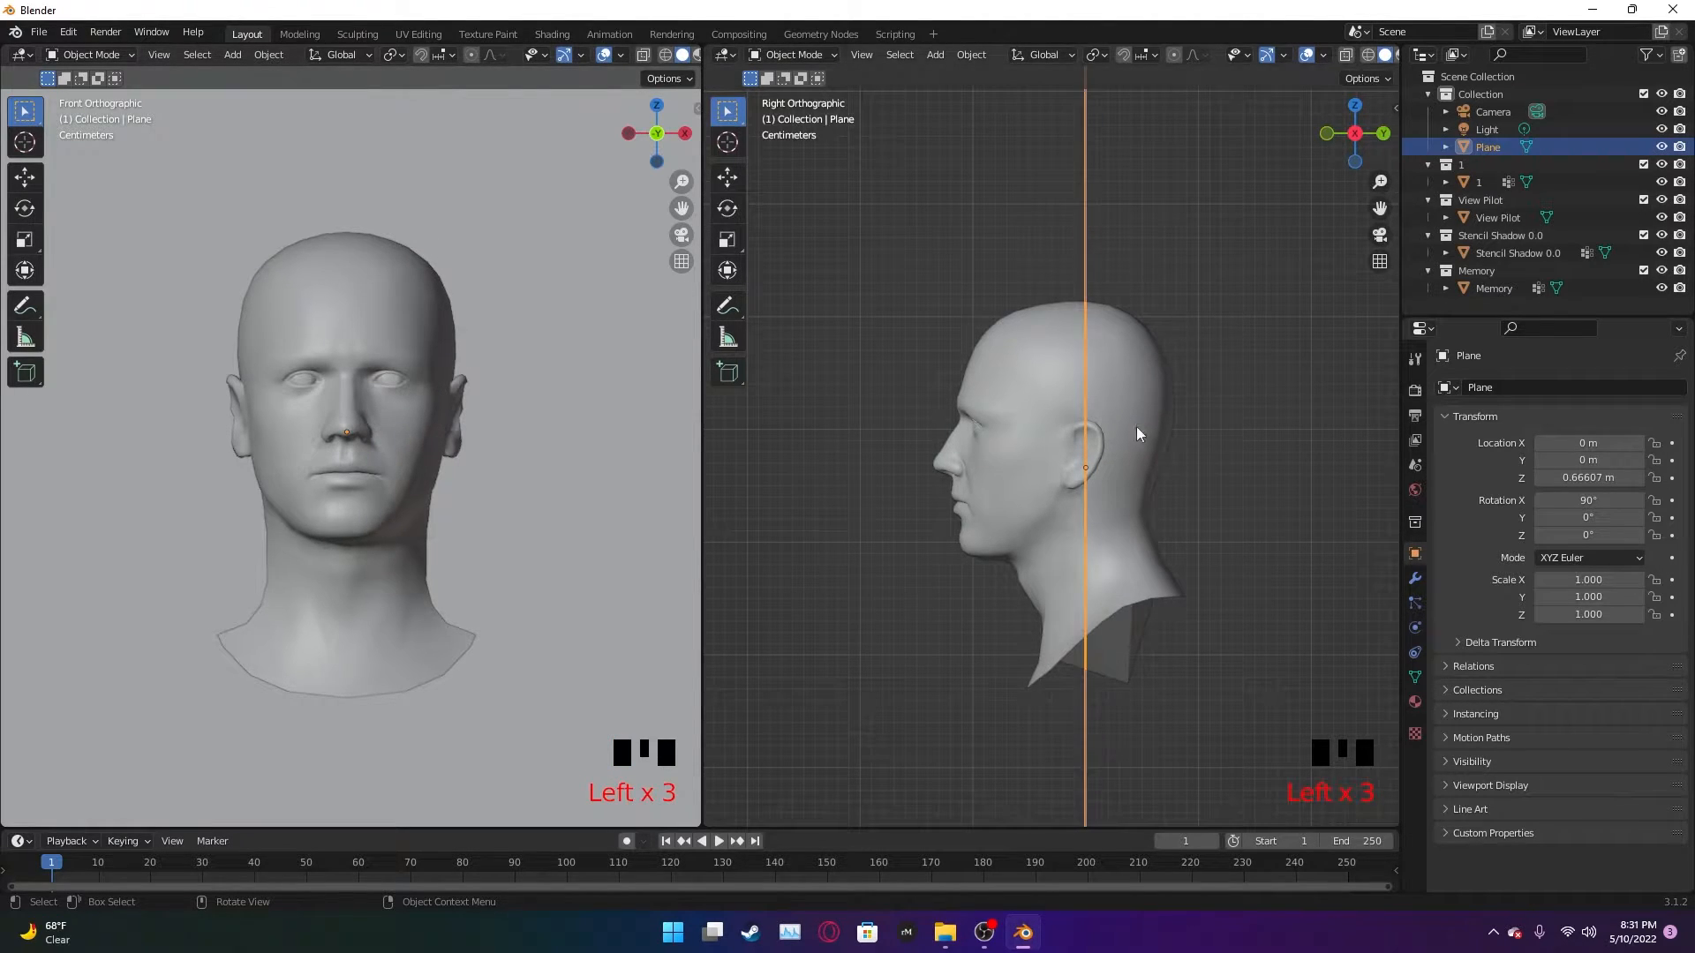
pyautogui.moveTo(1136, 426); pyautogui.dragTo(1163, 422, button='middle')
pyautogui.scroll(-2, 1121, 421)
pyautogui.press('KP_3')
pyautogui.press('KP_3')
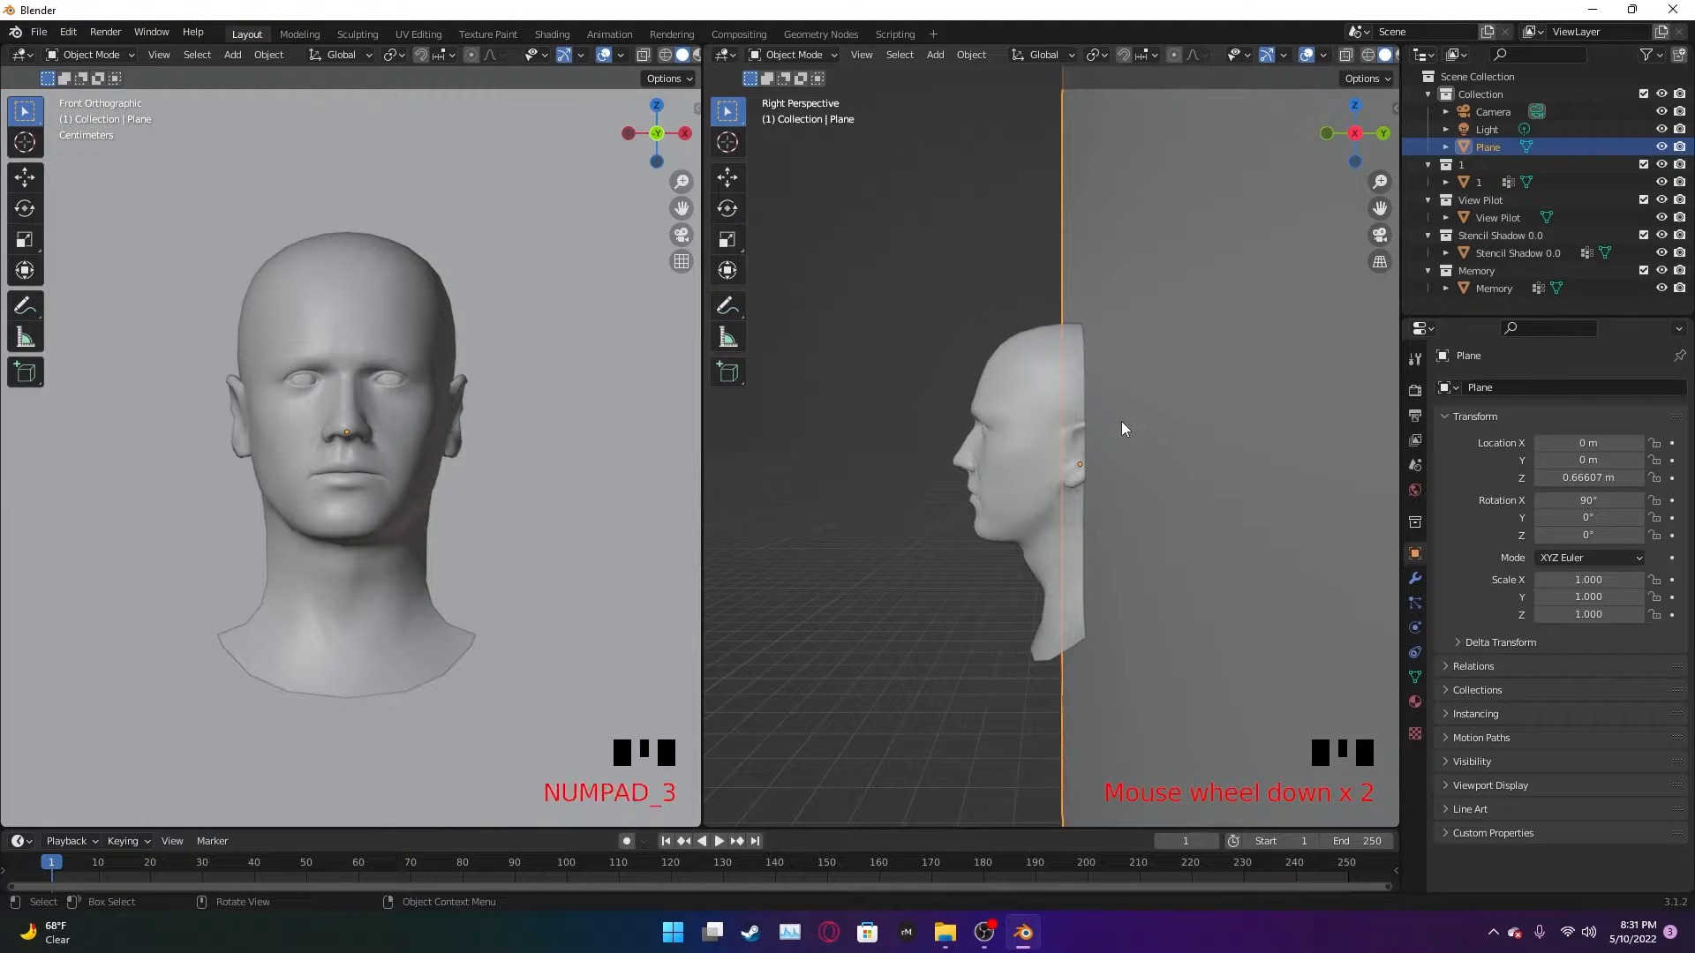
pyautogui.scroll(-1, 985, 569)
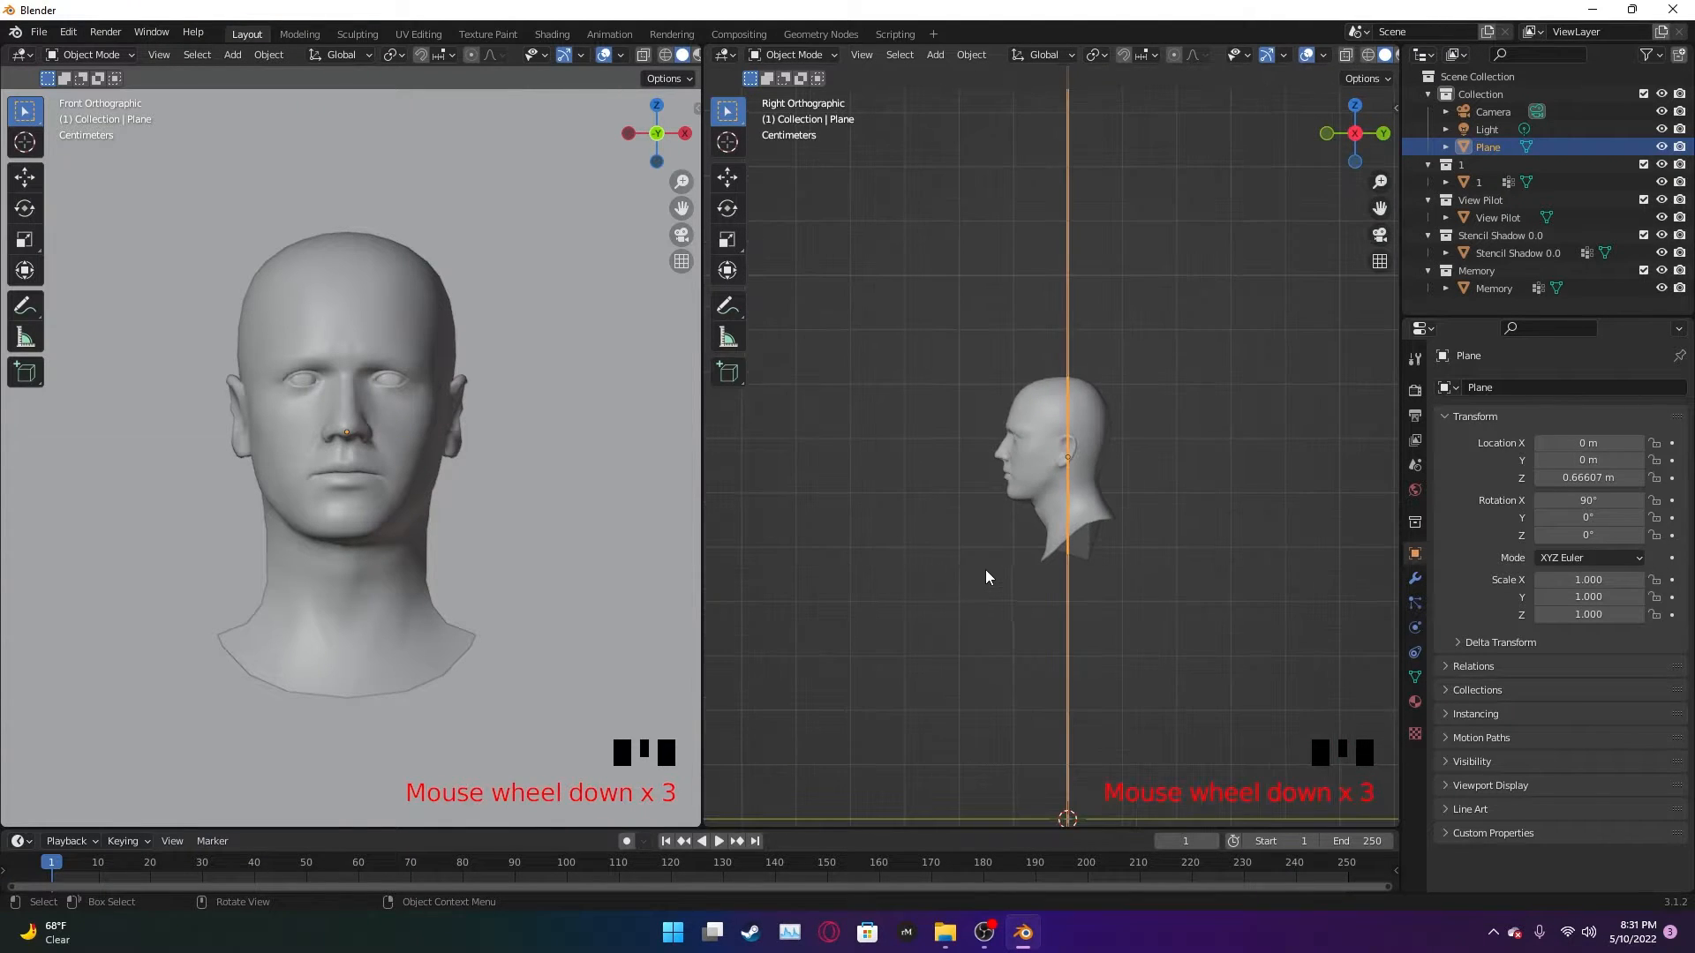
pyautogui.scroll(4, 987, 556)
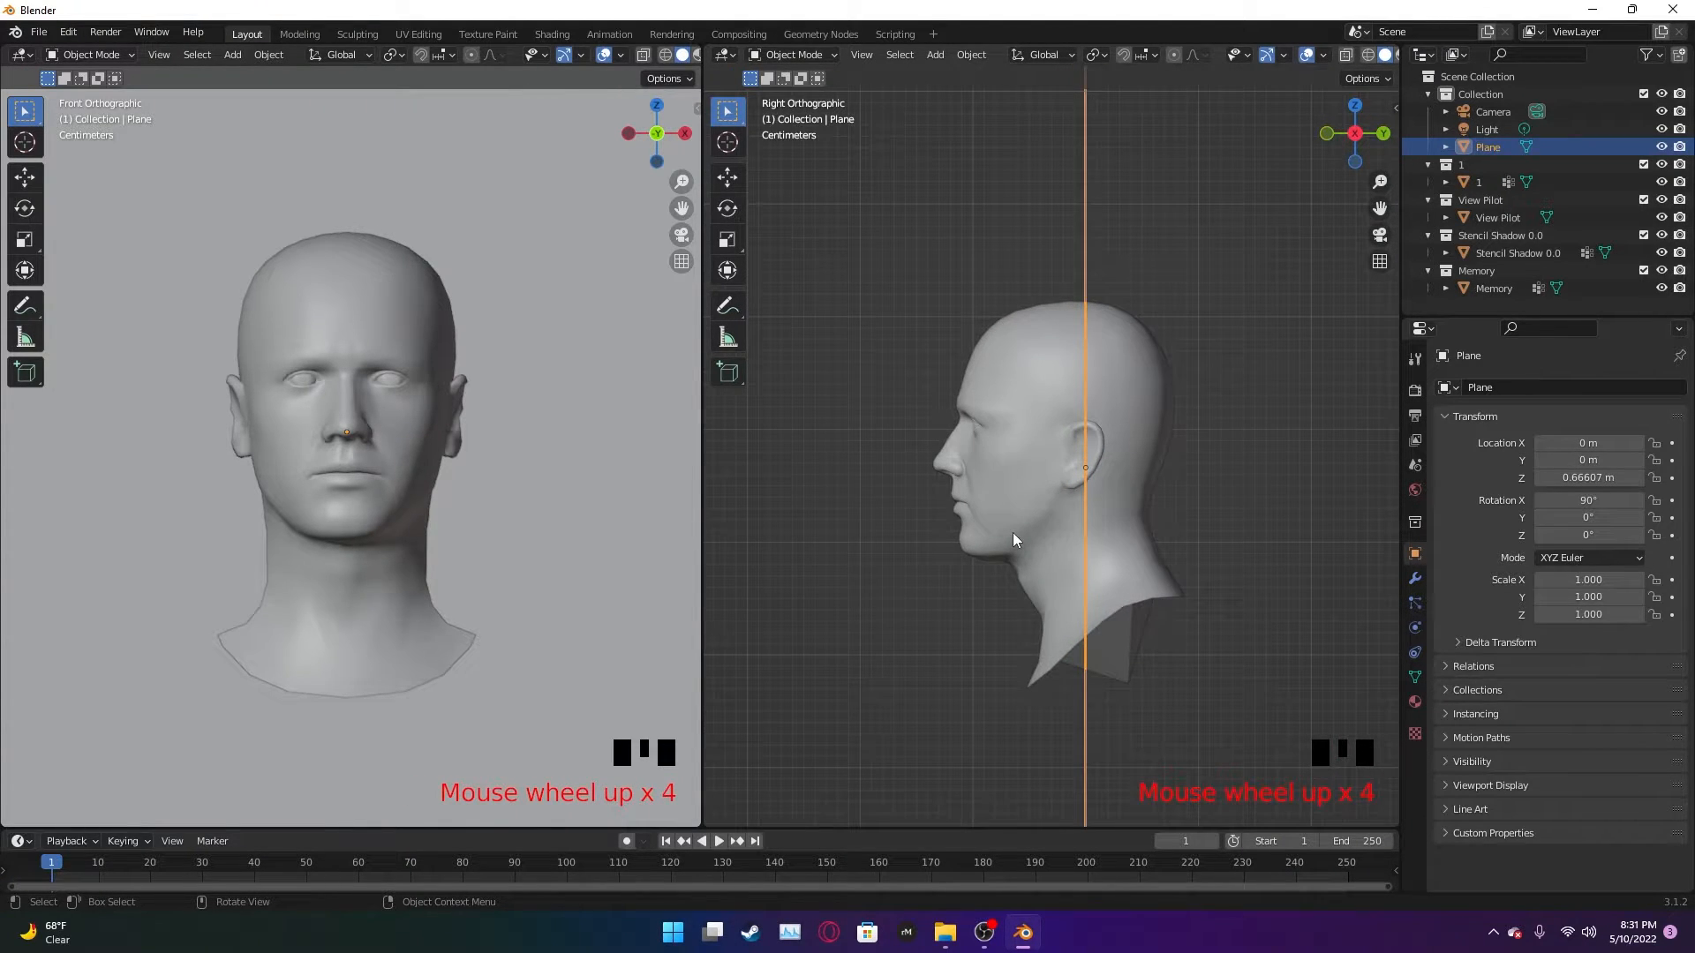
pyautogui.press('g')
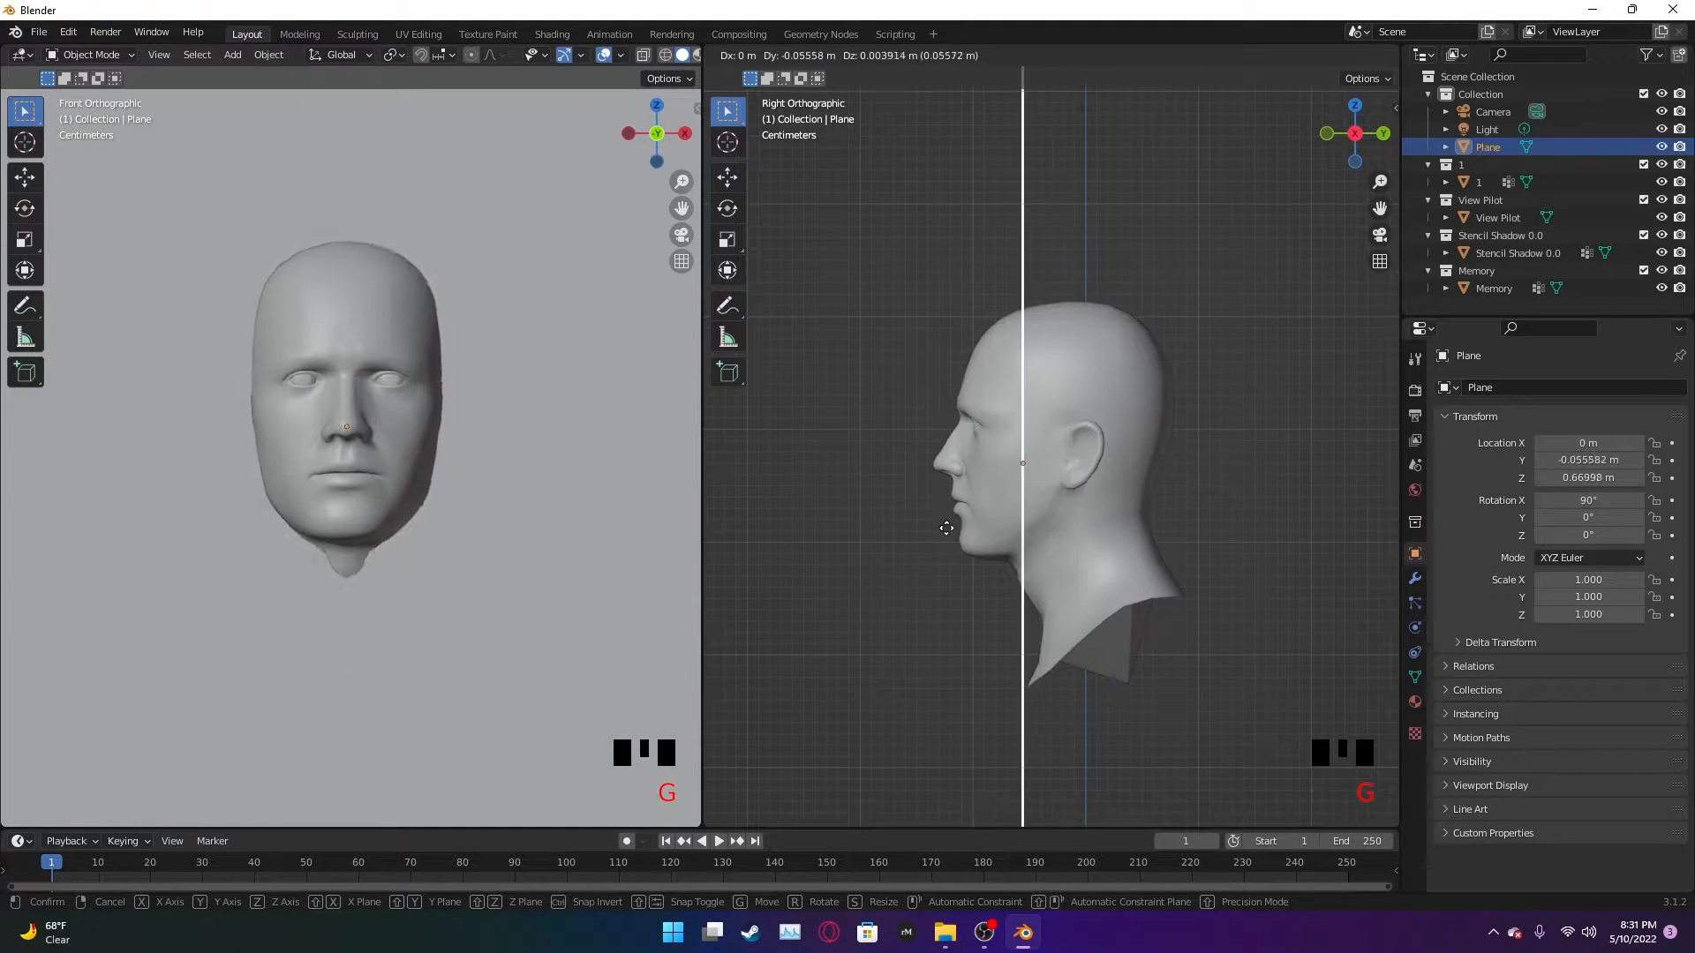
pyautogui.click(858, 525)
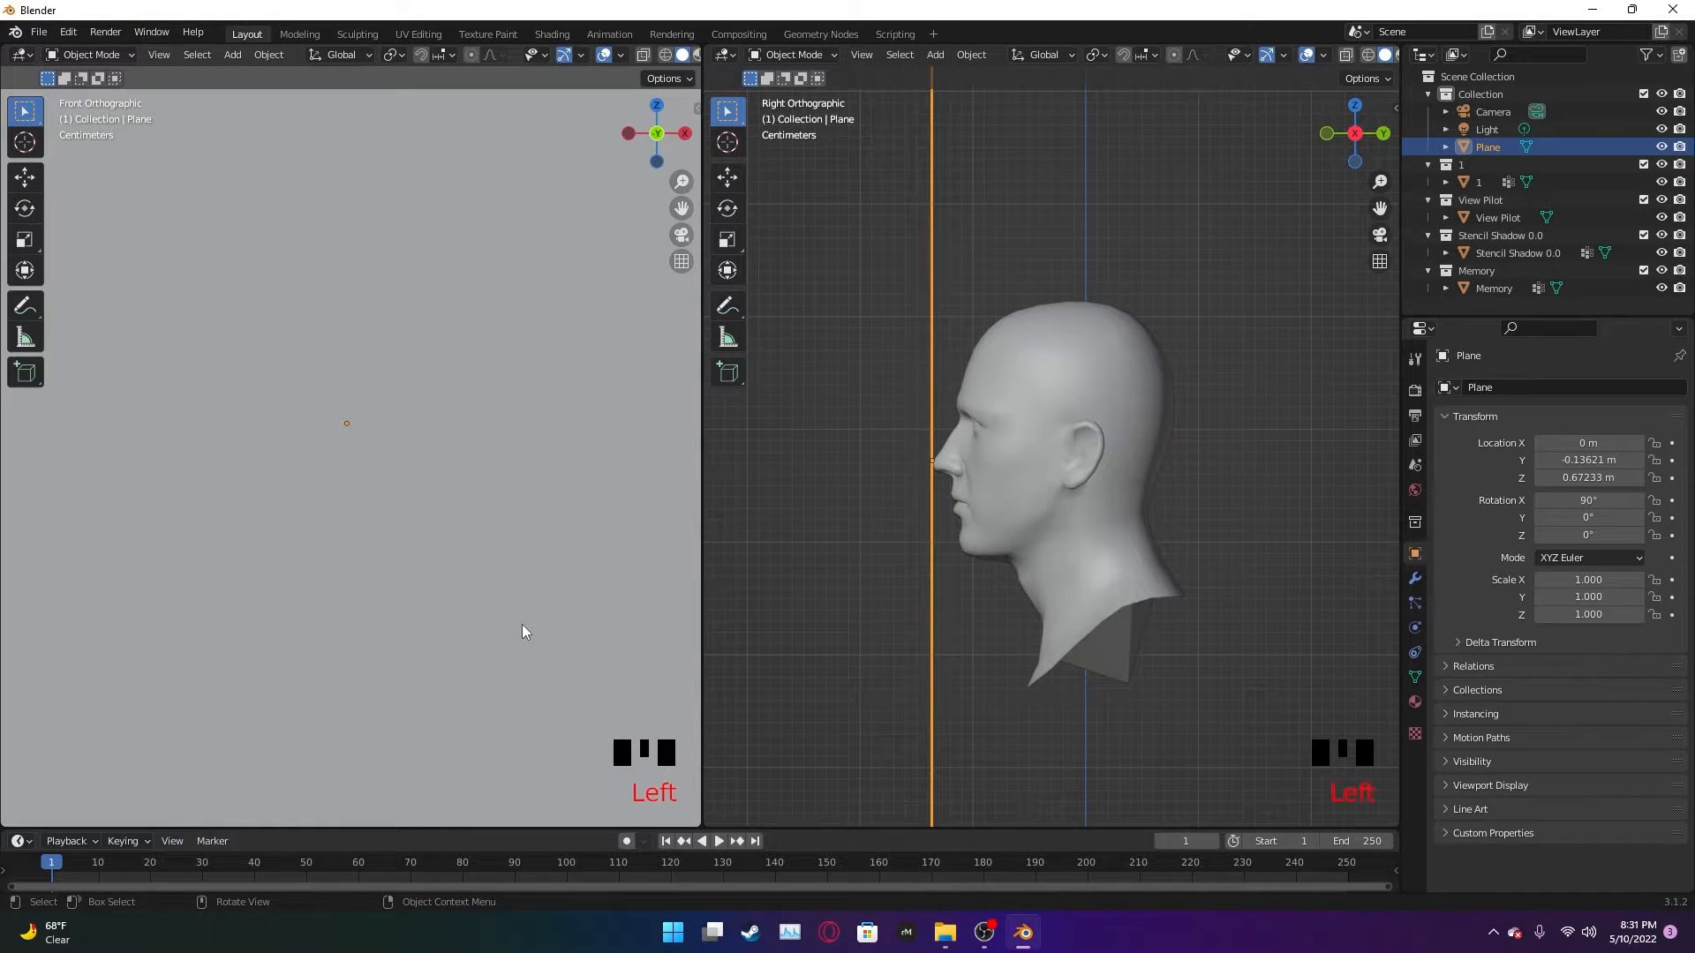
# - Scale the plane down uniformly to about 0.103, roughly the width of the bust's head
pyautogui.moveTo(522, 623); pyautogui.dragTo(576, 614, button='middle')
pyautogui.scroll(-5, 533, 633)
pyautogui.scroll(-5, 494, 628)
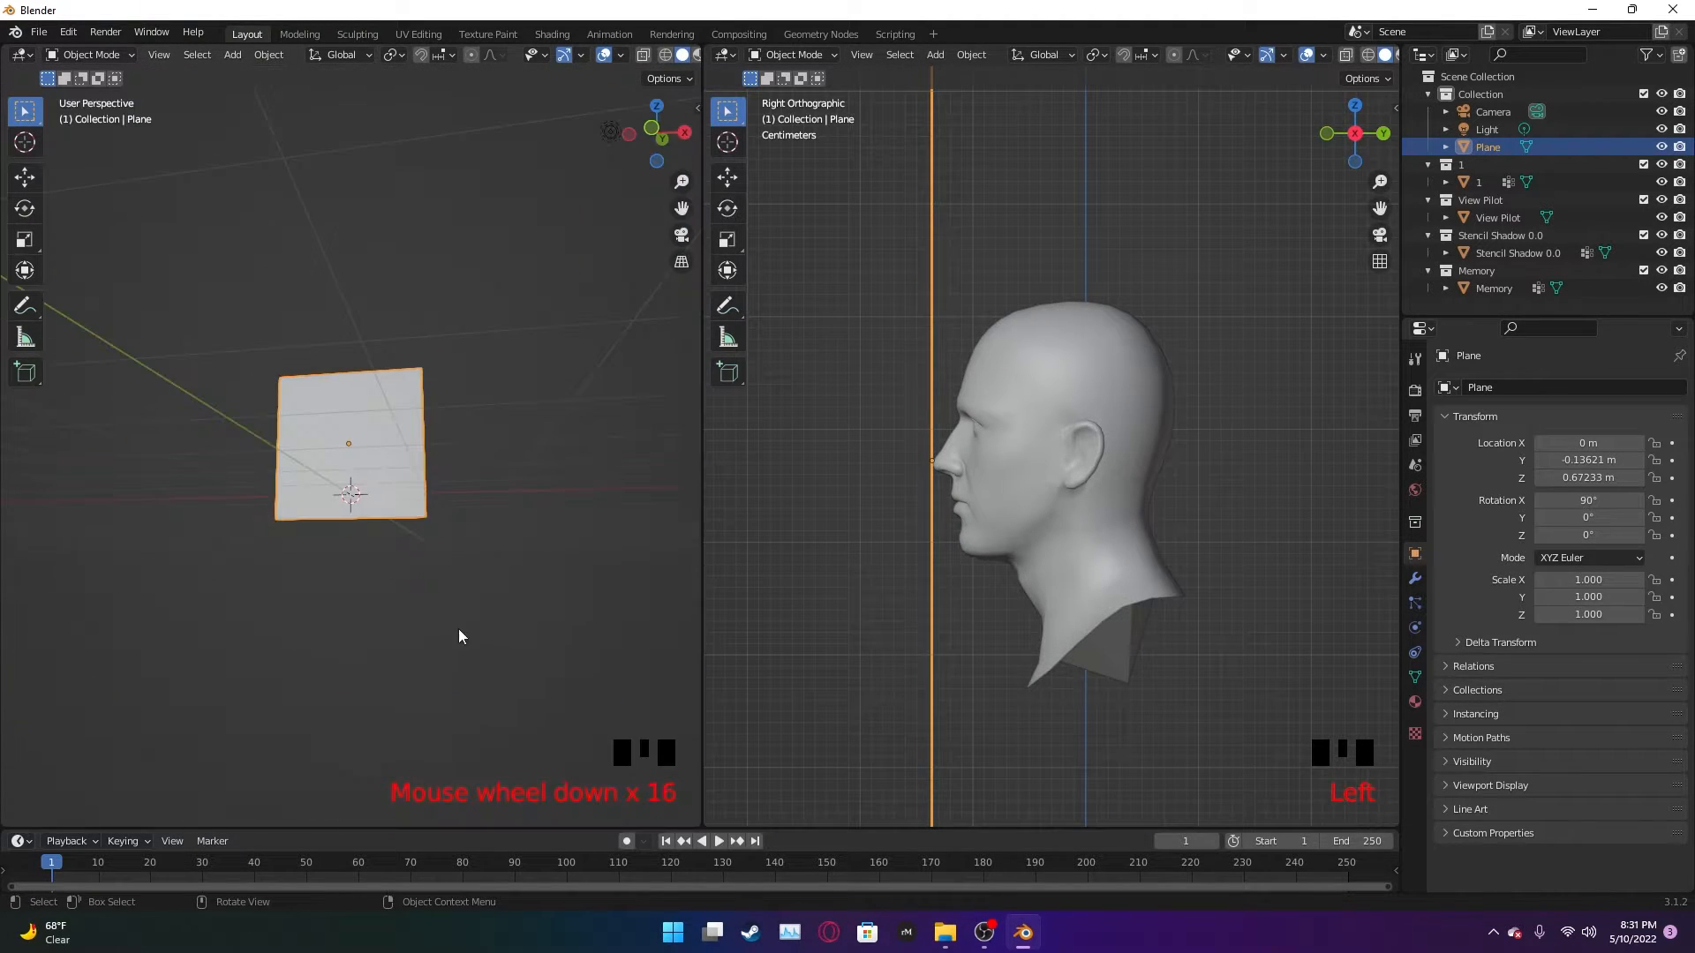
pyautogui.scroll(1, 423, 507)
pyautogui.moveTo(388, 387); pyautogui.dragTo(438, 455, button='middle')
pyautogui.scroll(5, 414, 472)
pyautogui.press('s')
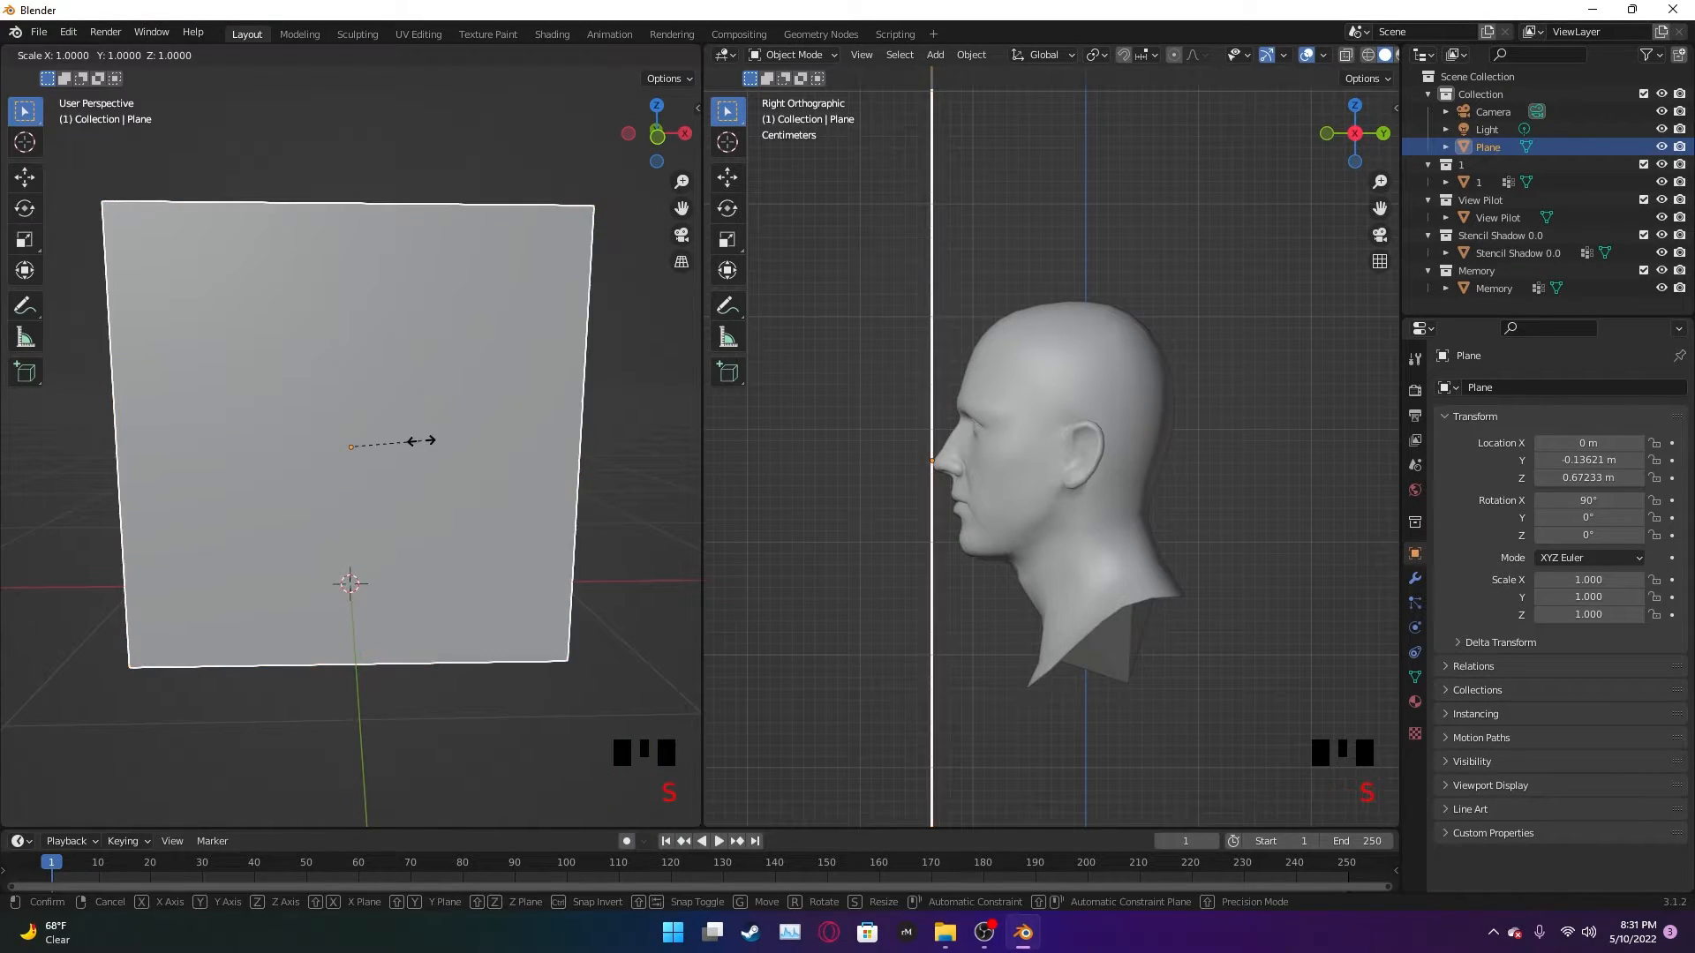
pyautogui.click(356, 442)
pyautogui.scroll(3, 388, 468)
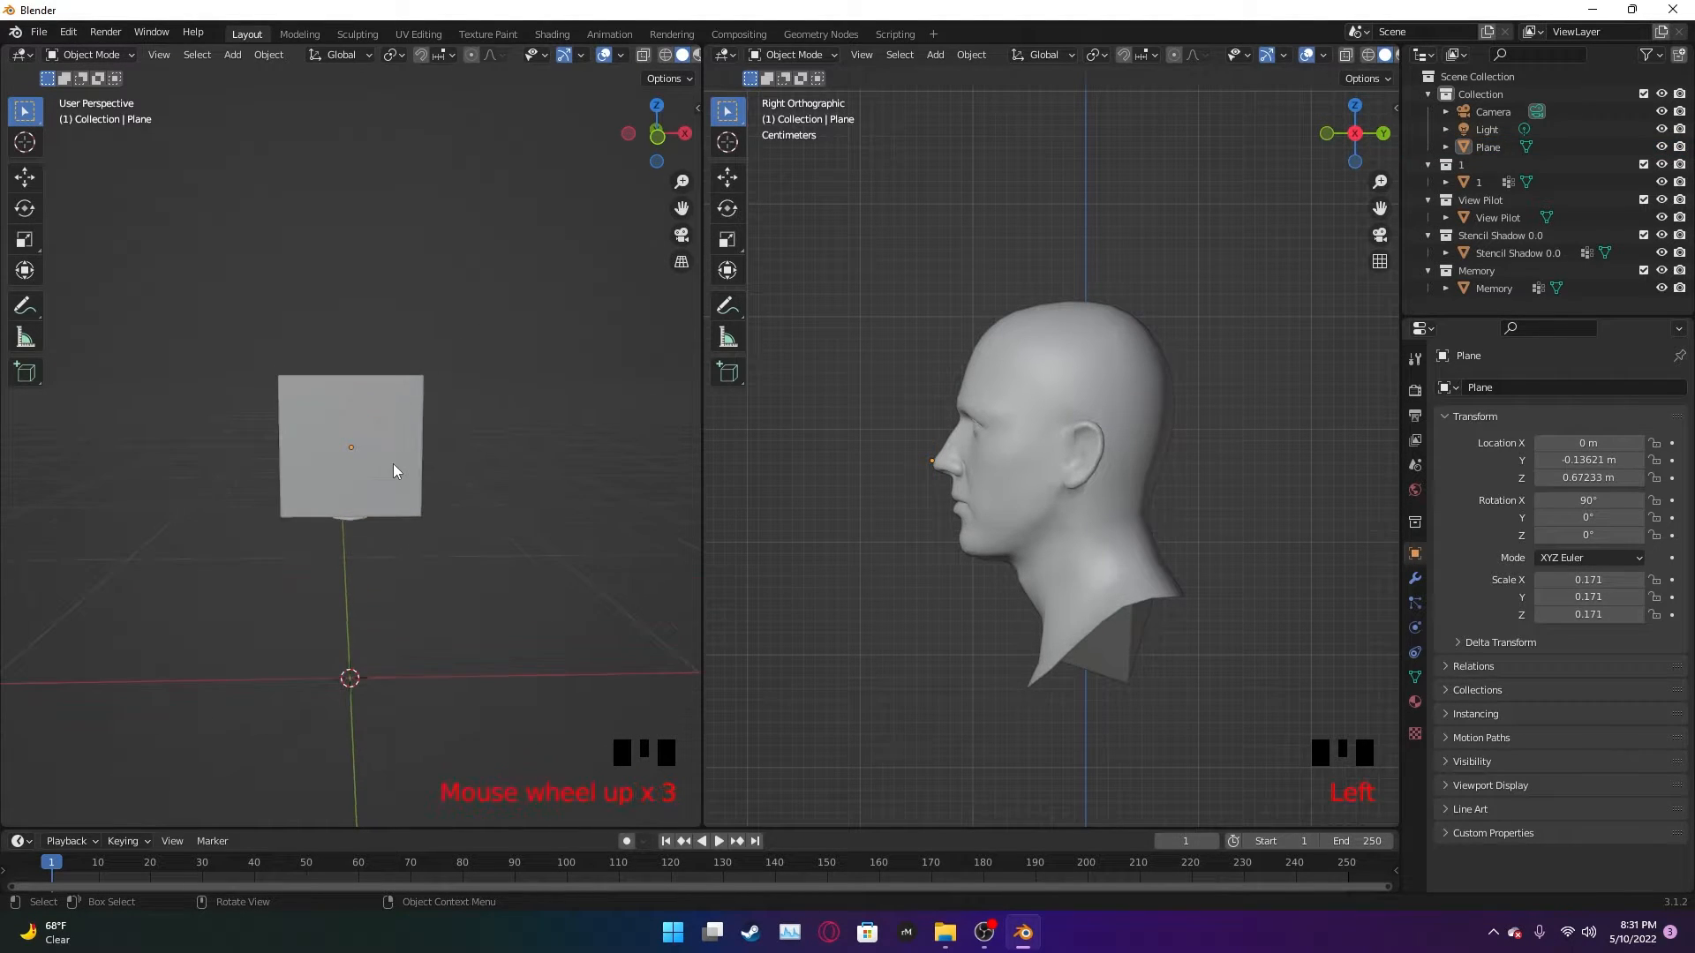
pyautogui.click(395, 465)
pyautogui.press('s')
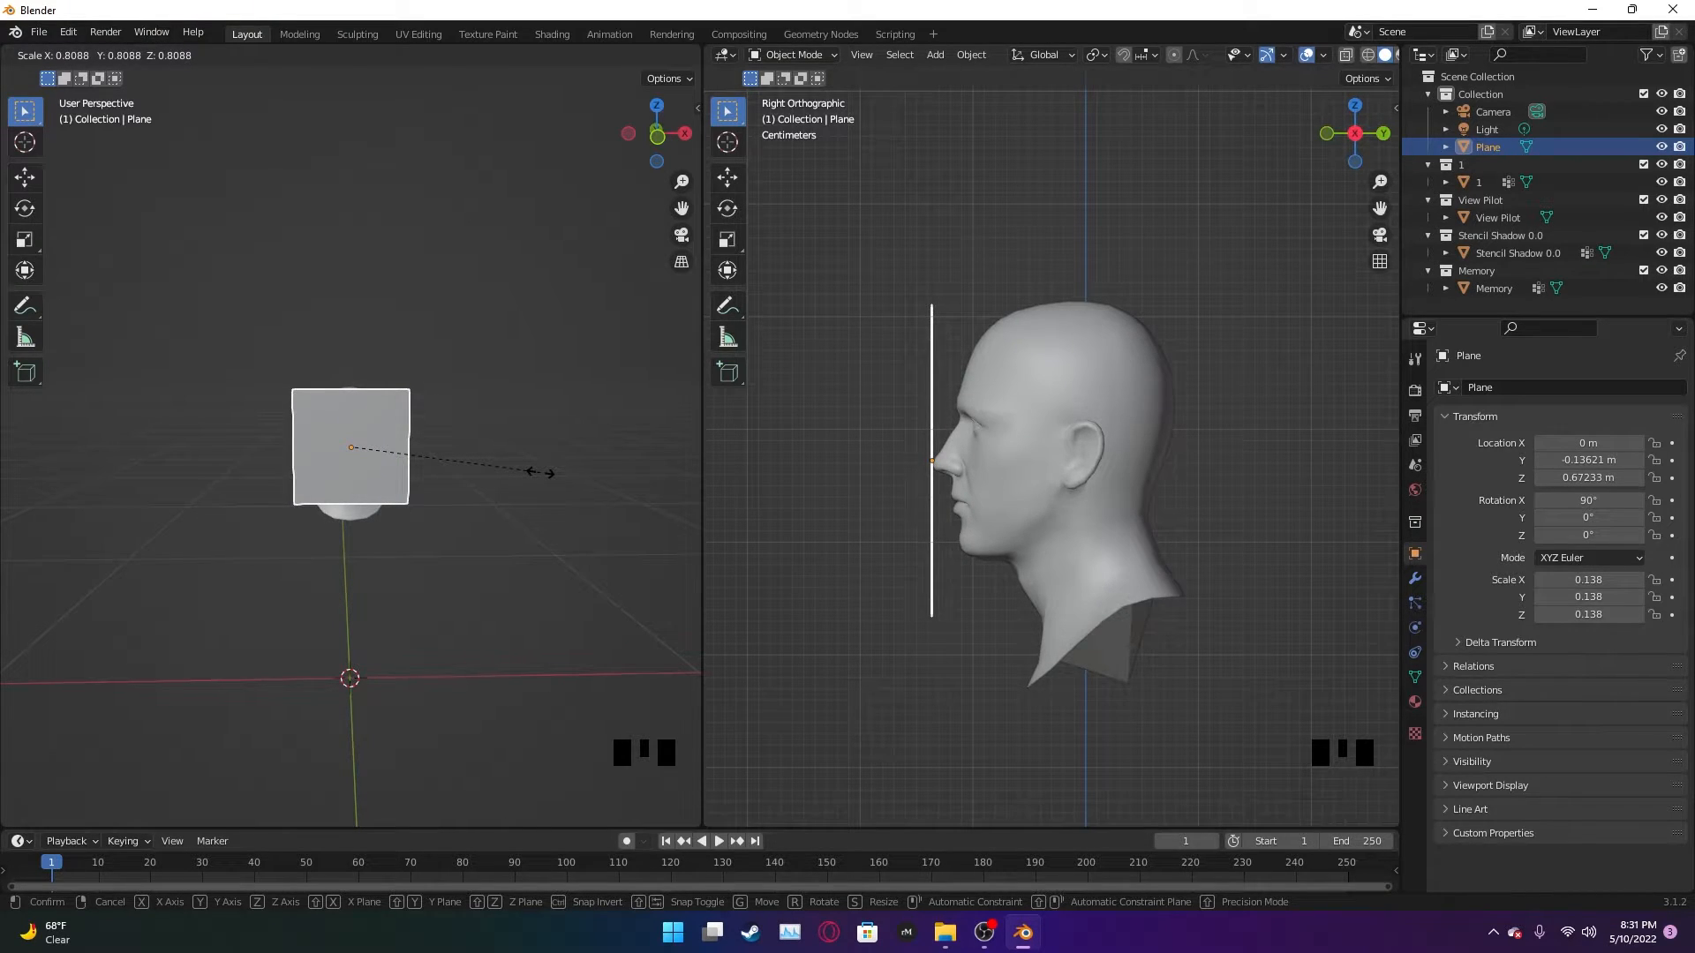
pyautogui.click(474, 474)
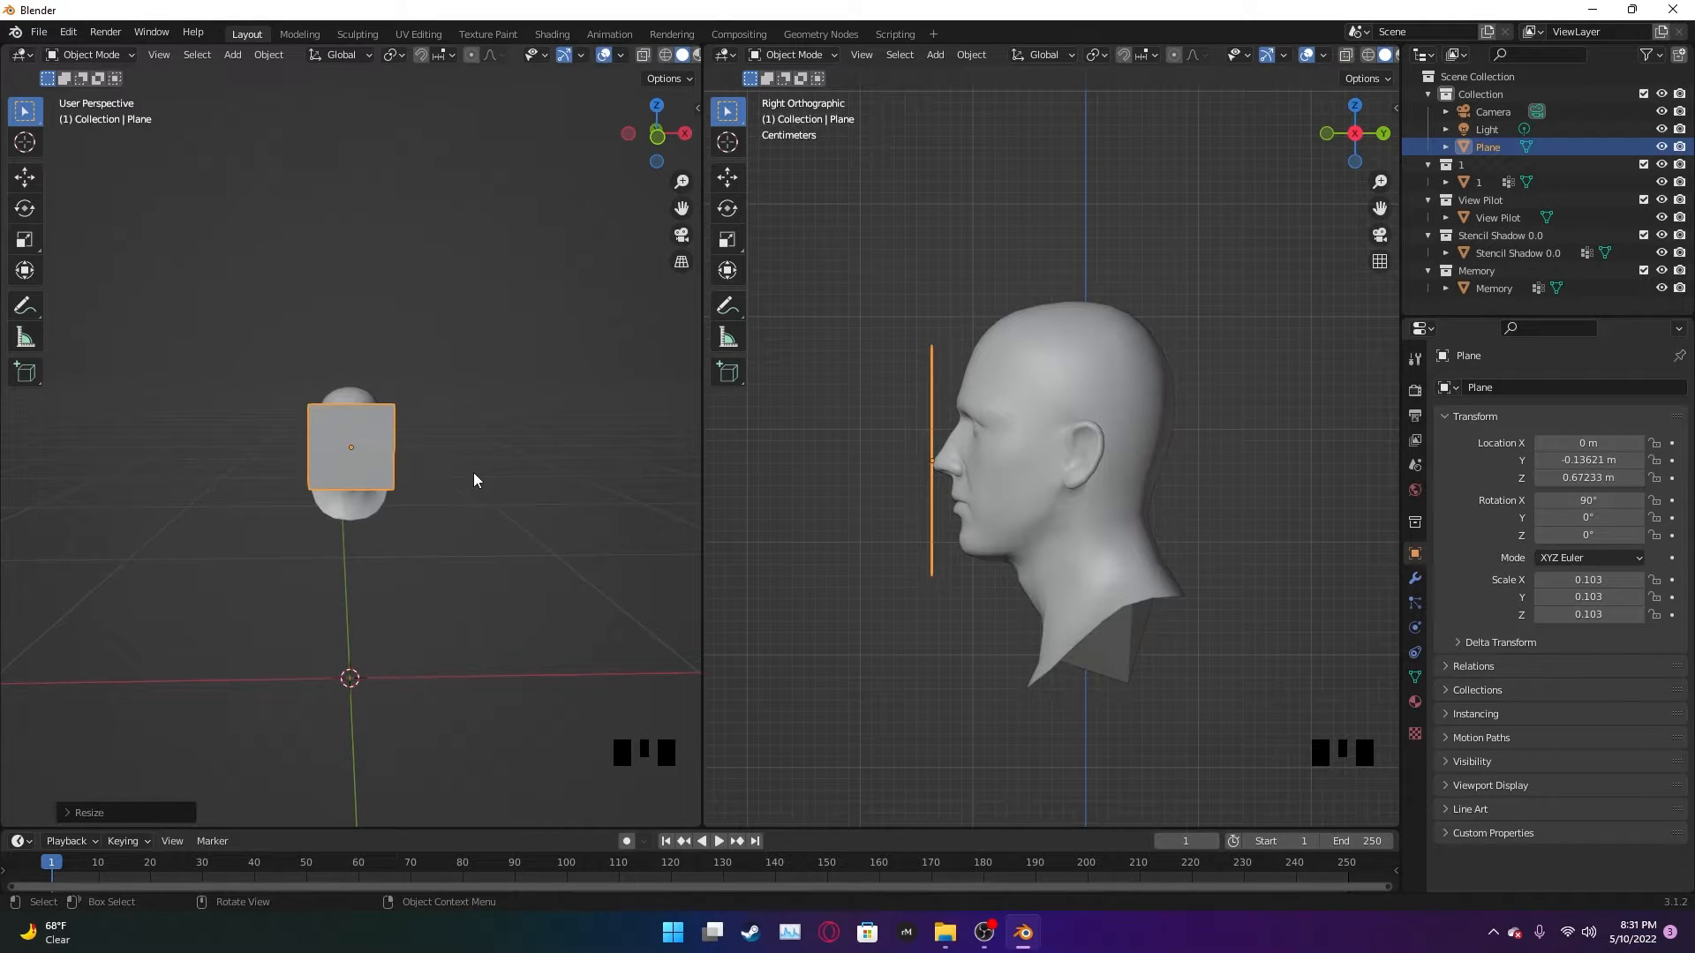
# - Move the plane up over the face to about Z 0.71 m and enlarge its scale to about 0.113
pyautogui.press('g')
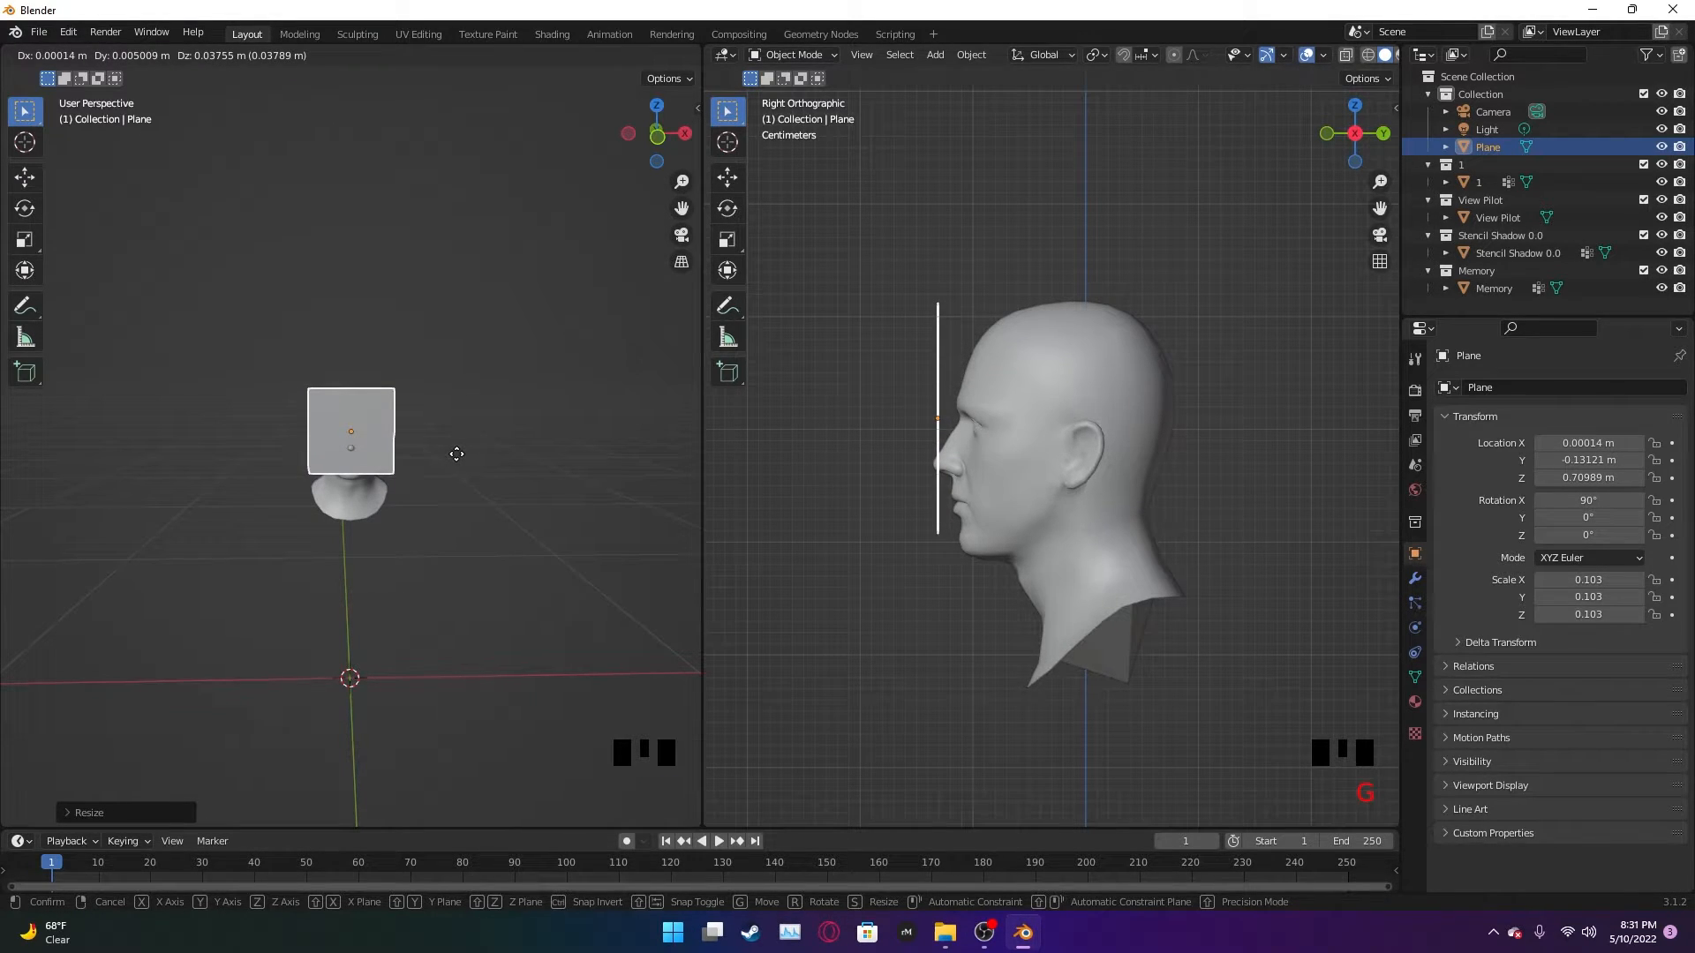
pyautogui.click(456, 454)
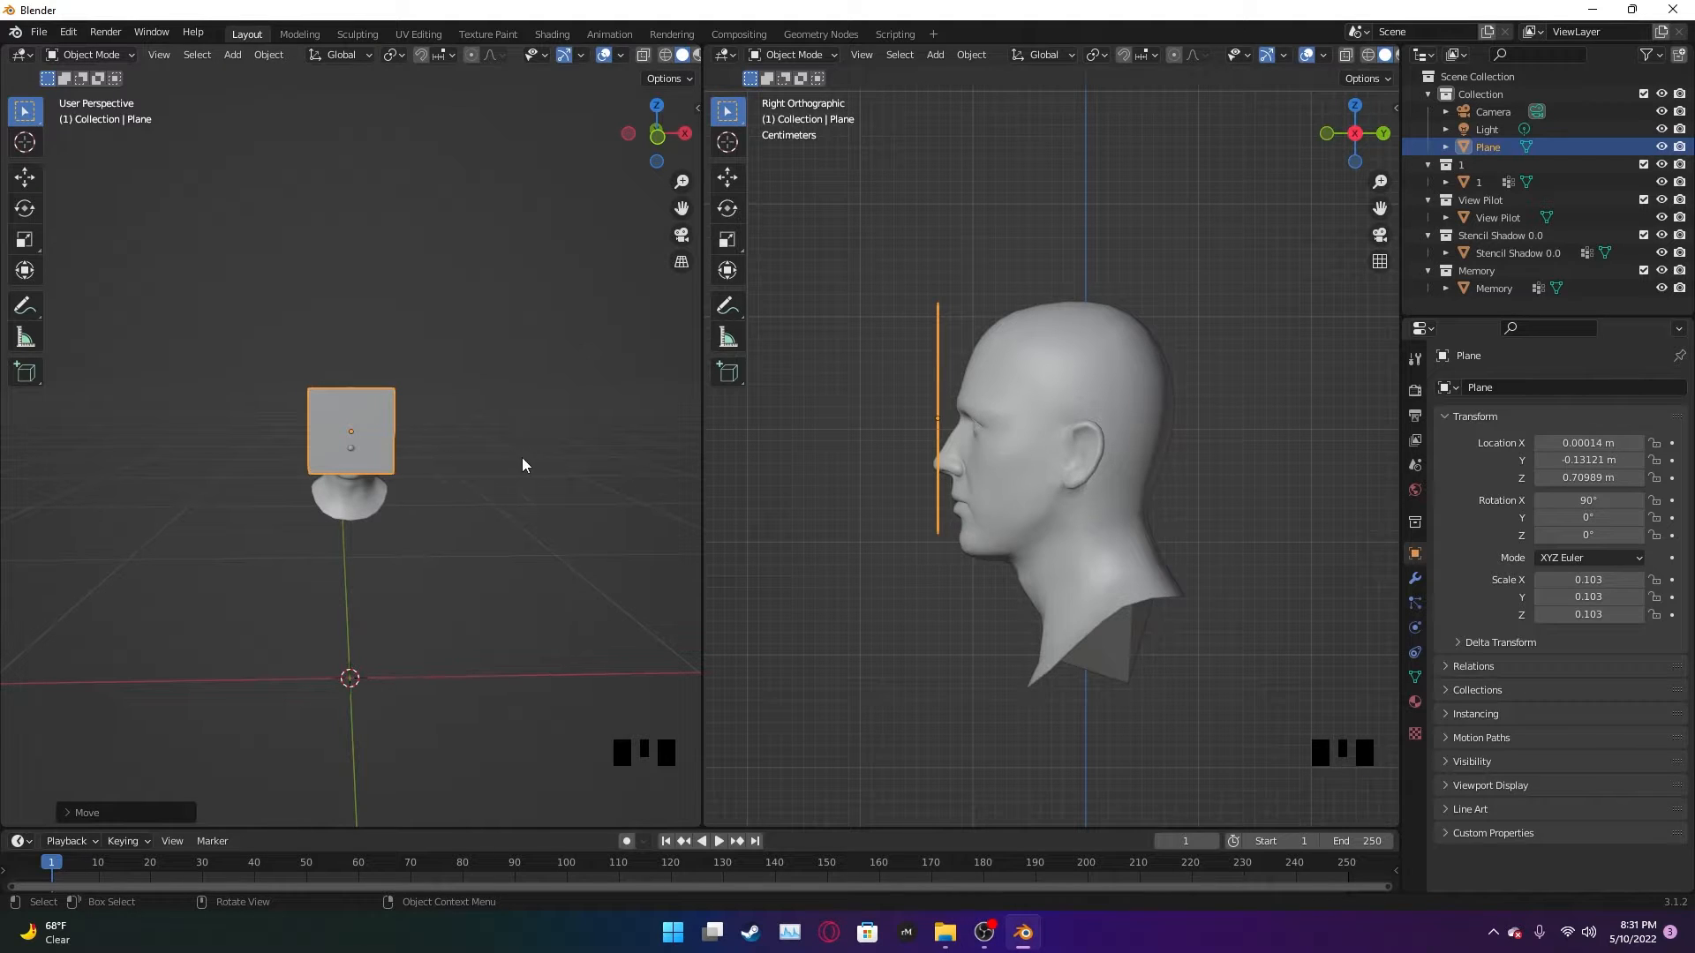
pyautogui.press('s')
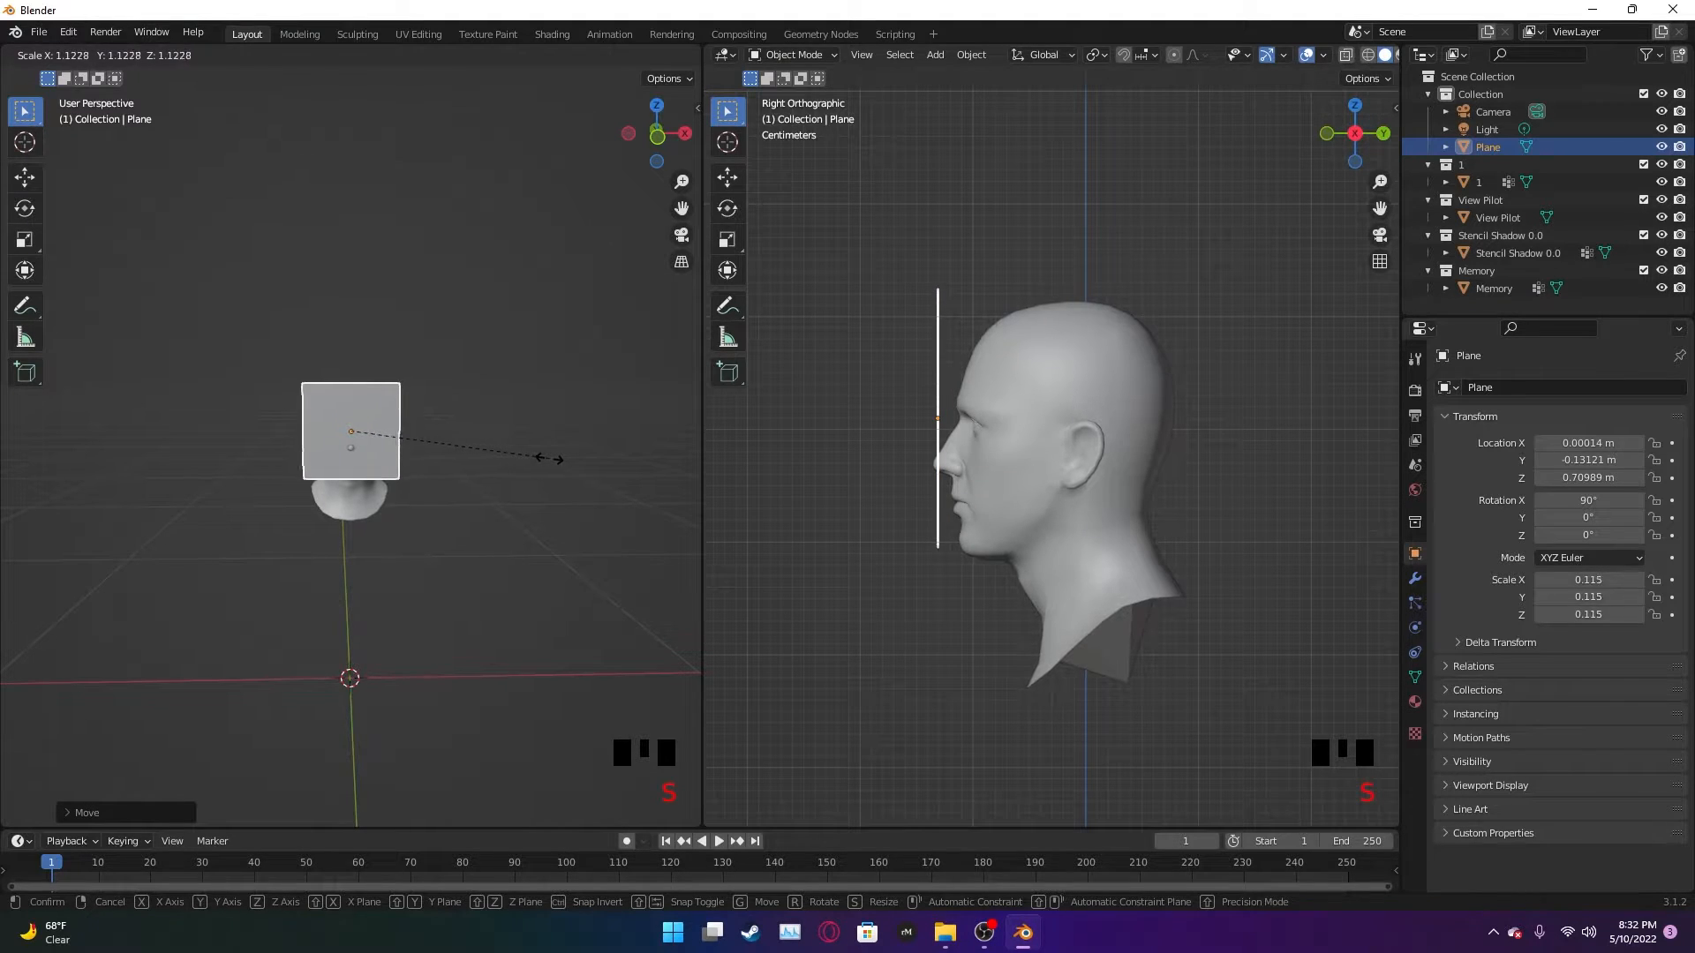
pyautogui.click(544, 459)
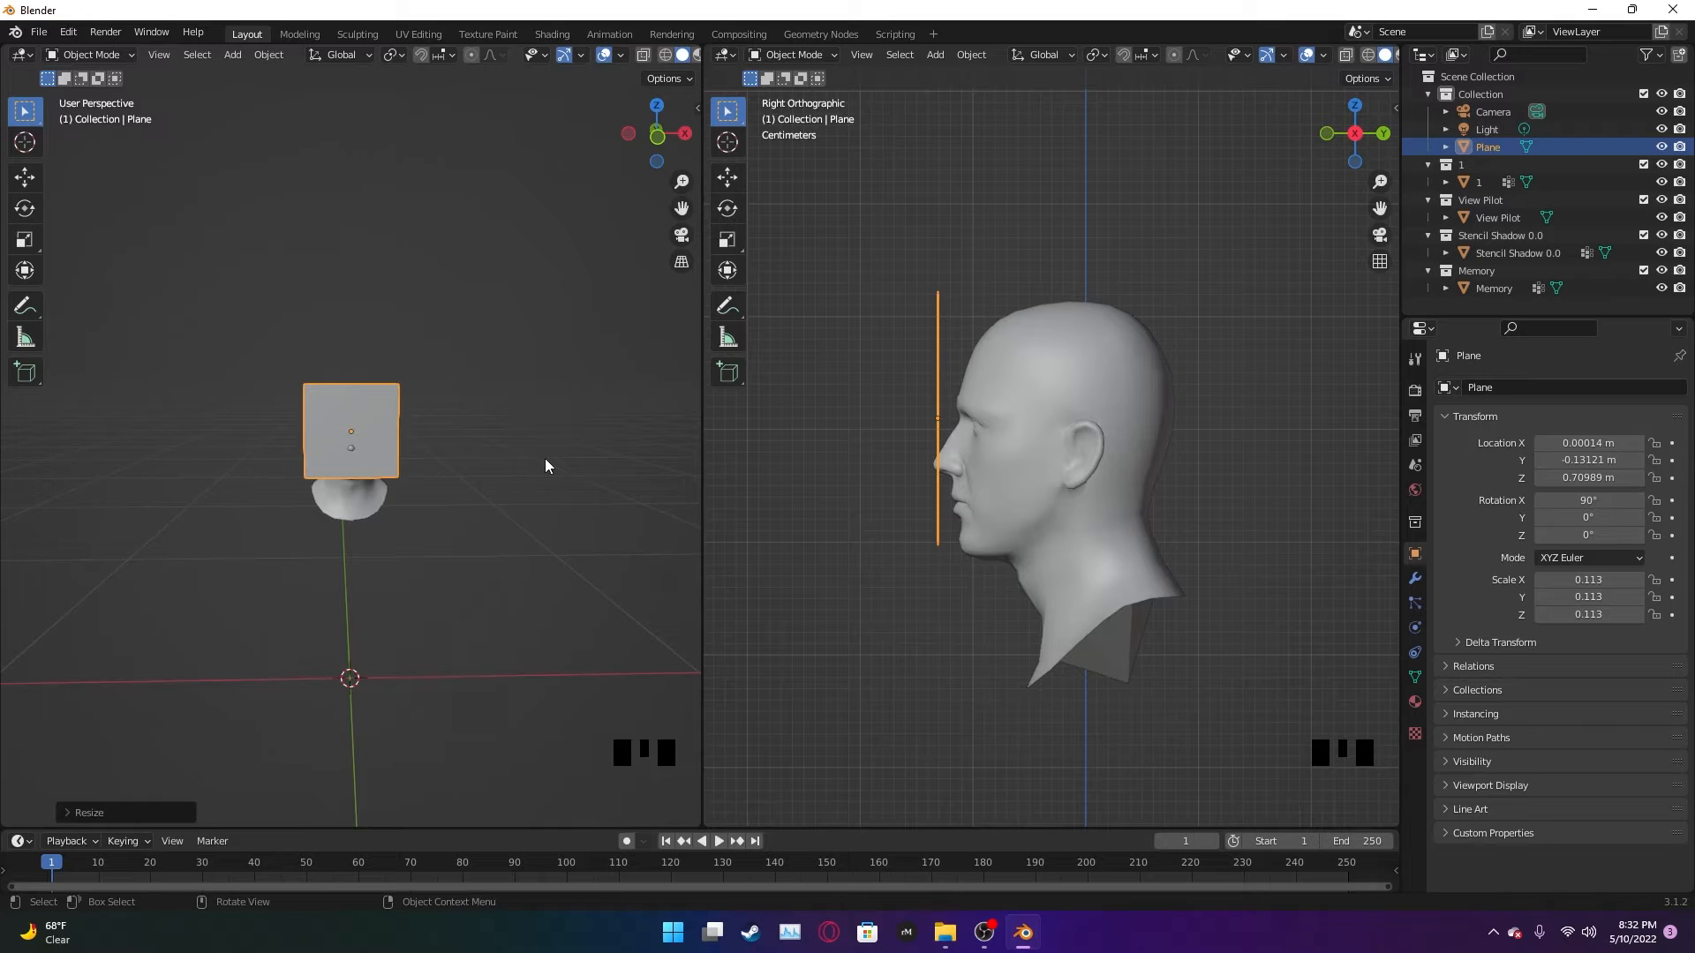
# - Lower the plane slightly along the Z axis in front of the face
pyautogui.press('g')
pyautogui.press('z')
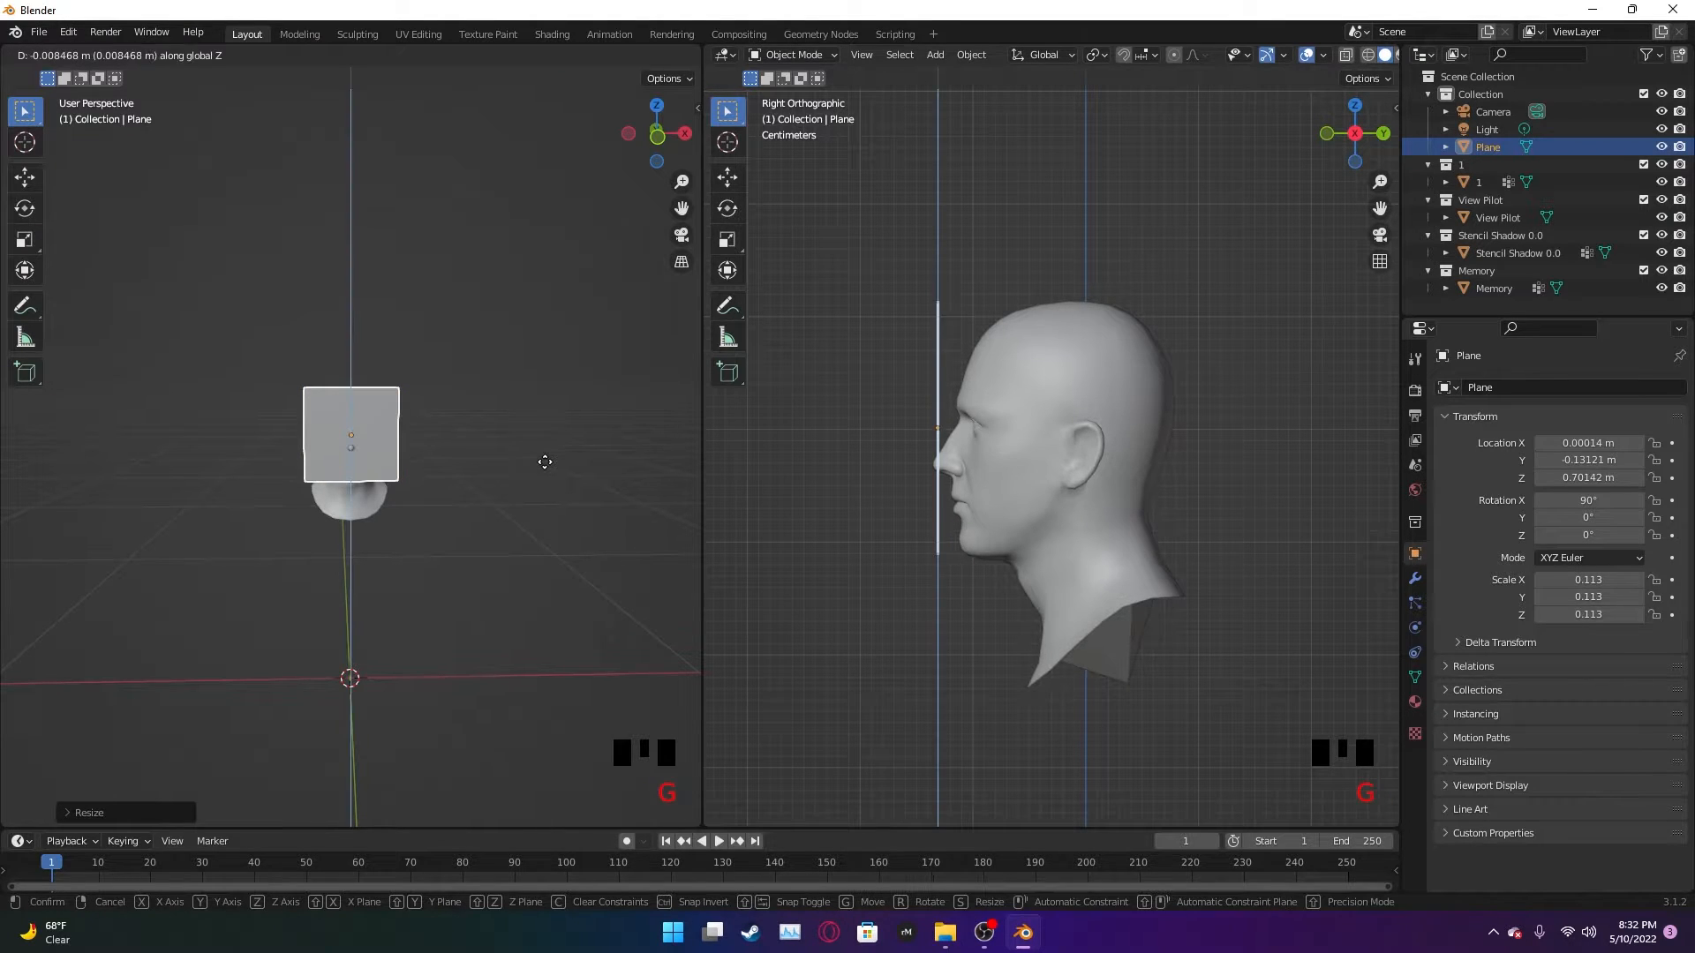
pyautogui.click(542, 467)
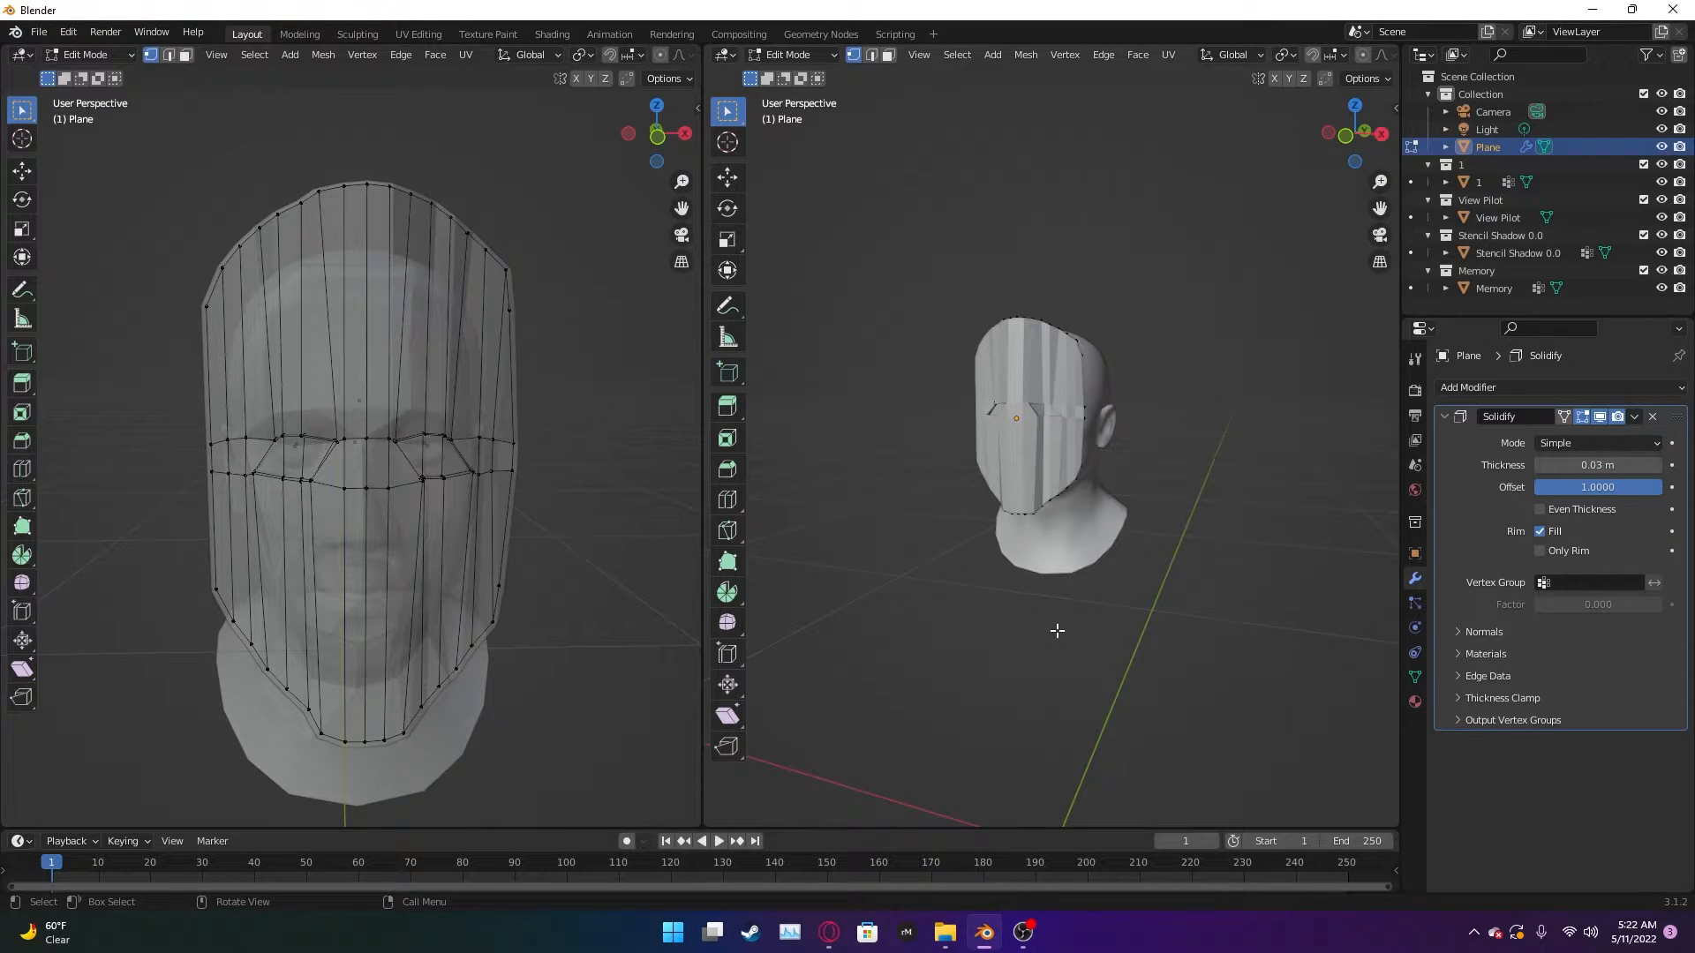
# - Select the mask's entire mesh and examine its solidified shape from several sides
pyautogui.moveTo(865, 548); pyautogui.dragTo(1186, 490, button='middle')
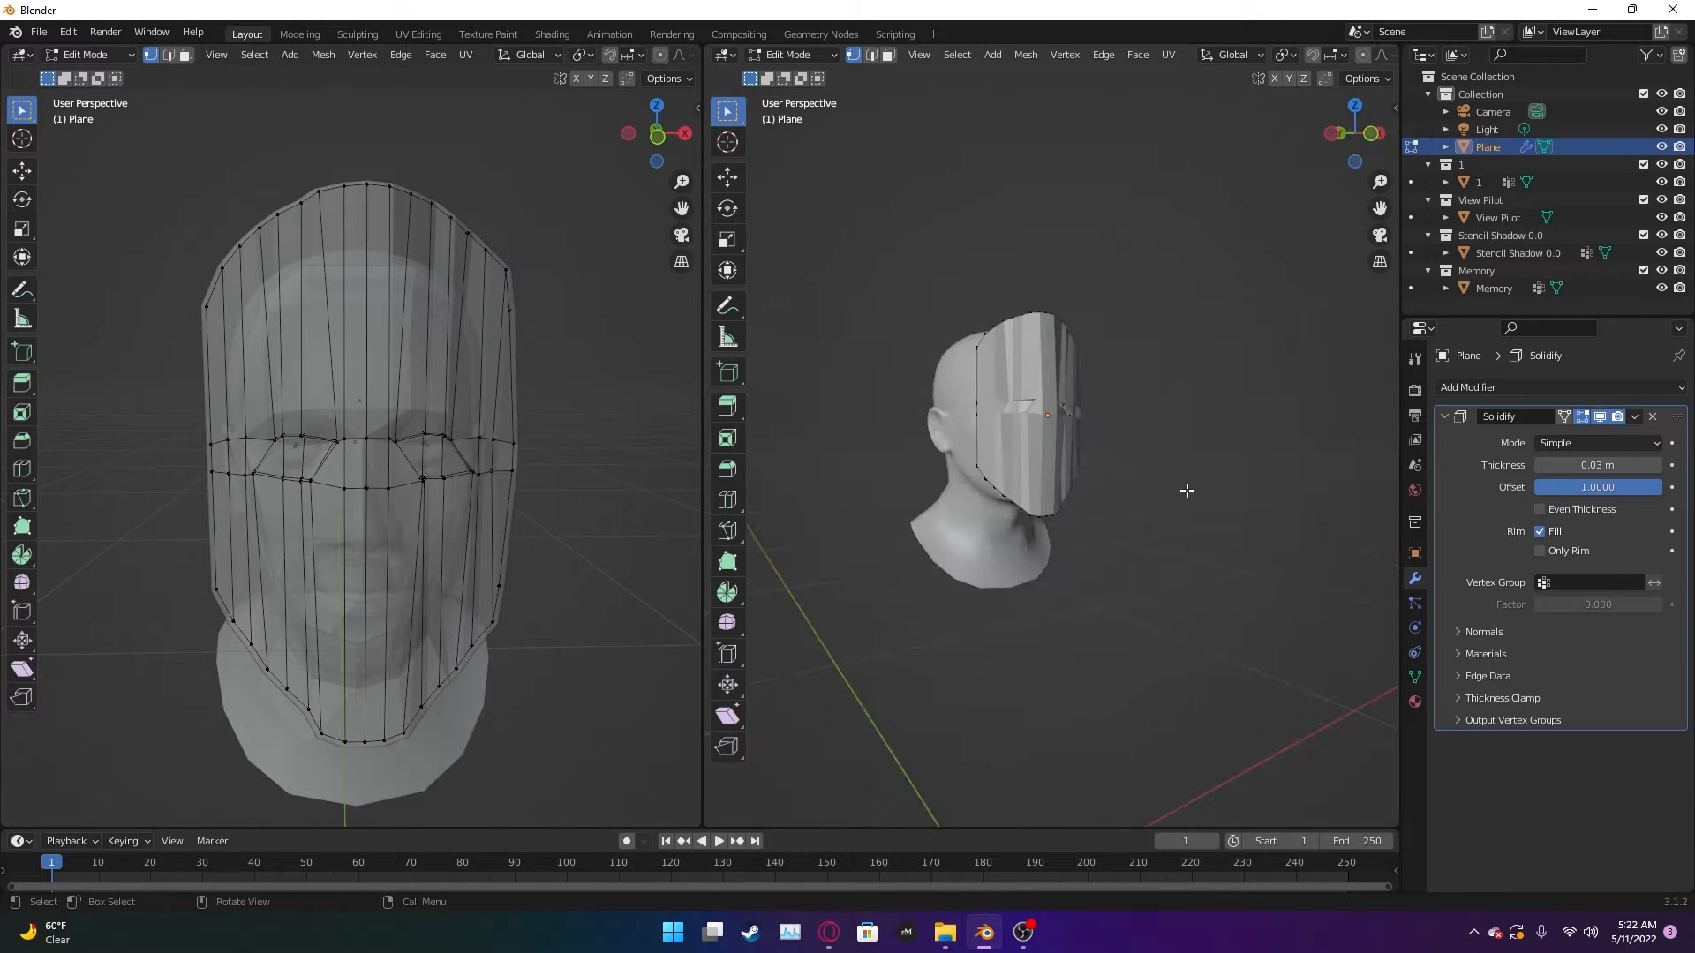
pyautogui.moveTo(1217, 335); pyautogui.dragTo(909, 621)
pyautogui.click(1224, 541)
pyautogui.moveTo(1176, 526); pyautogui.dragTo(1142, 484, button='middle')
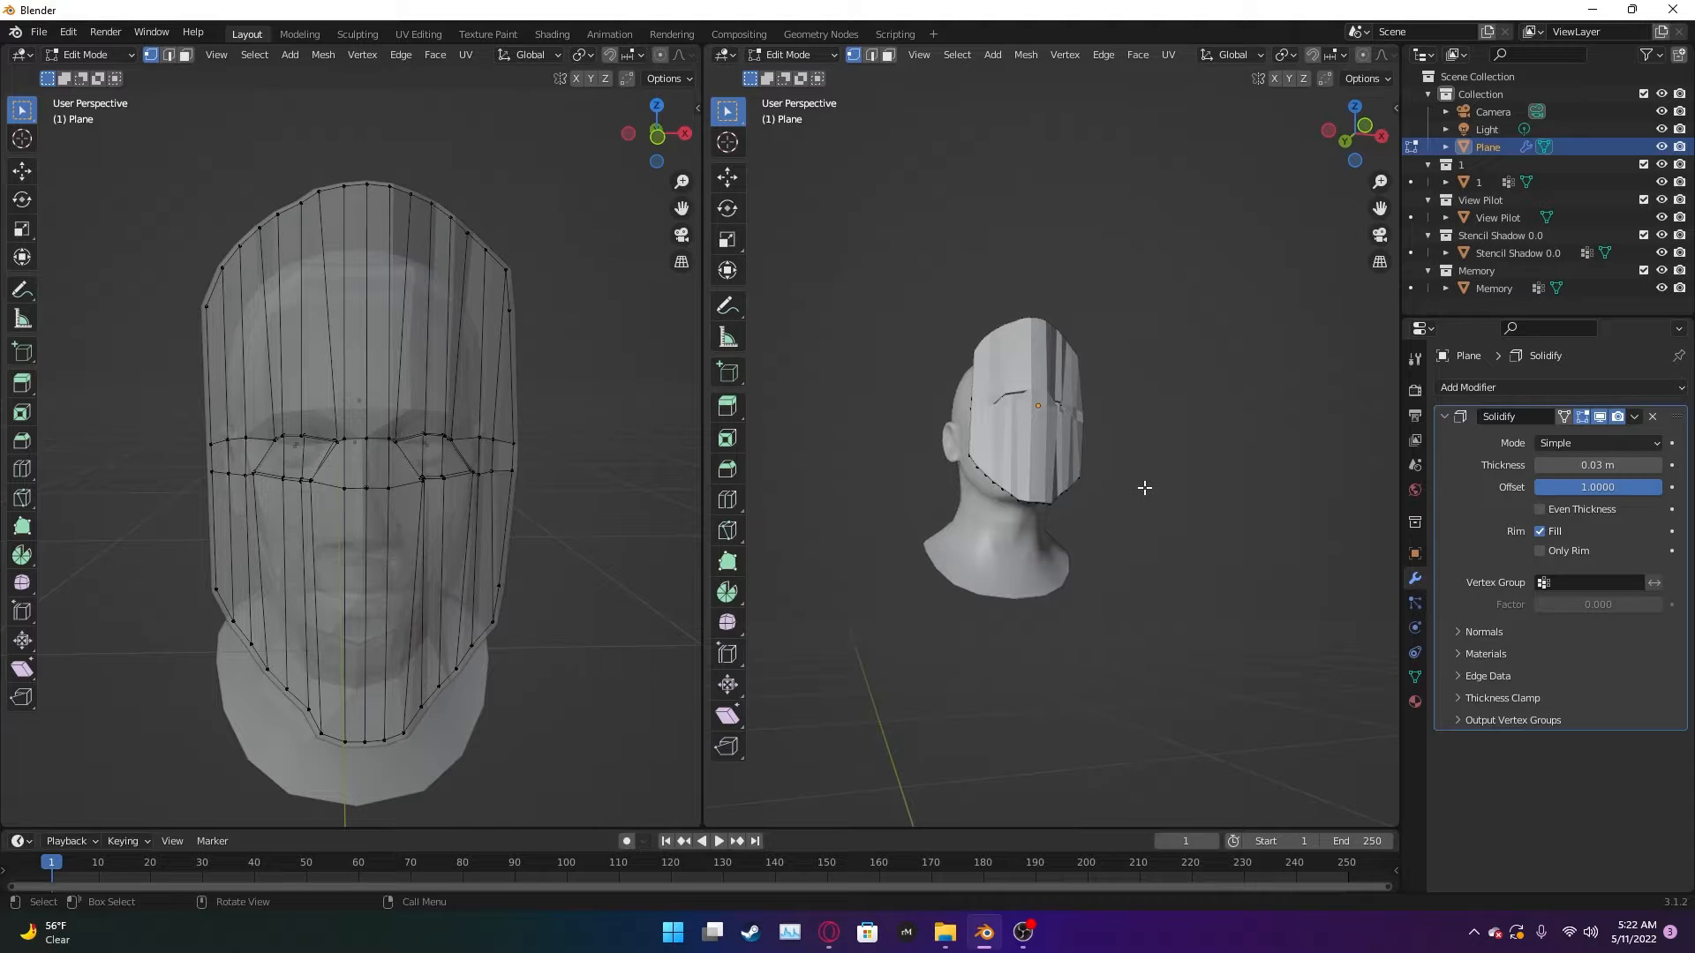
pyautogui.press('a')
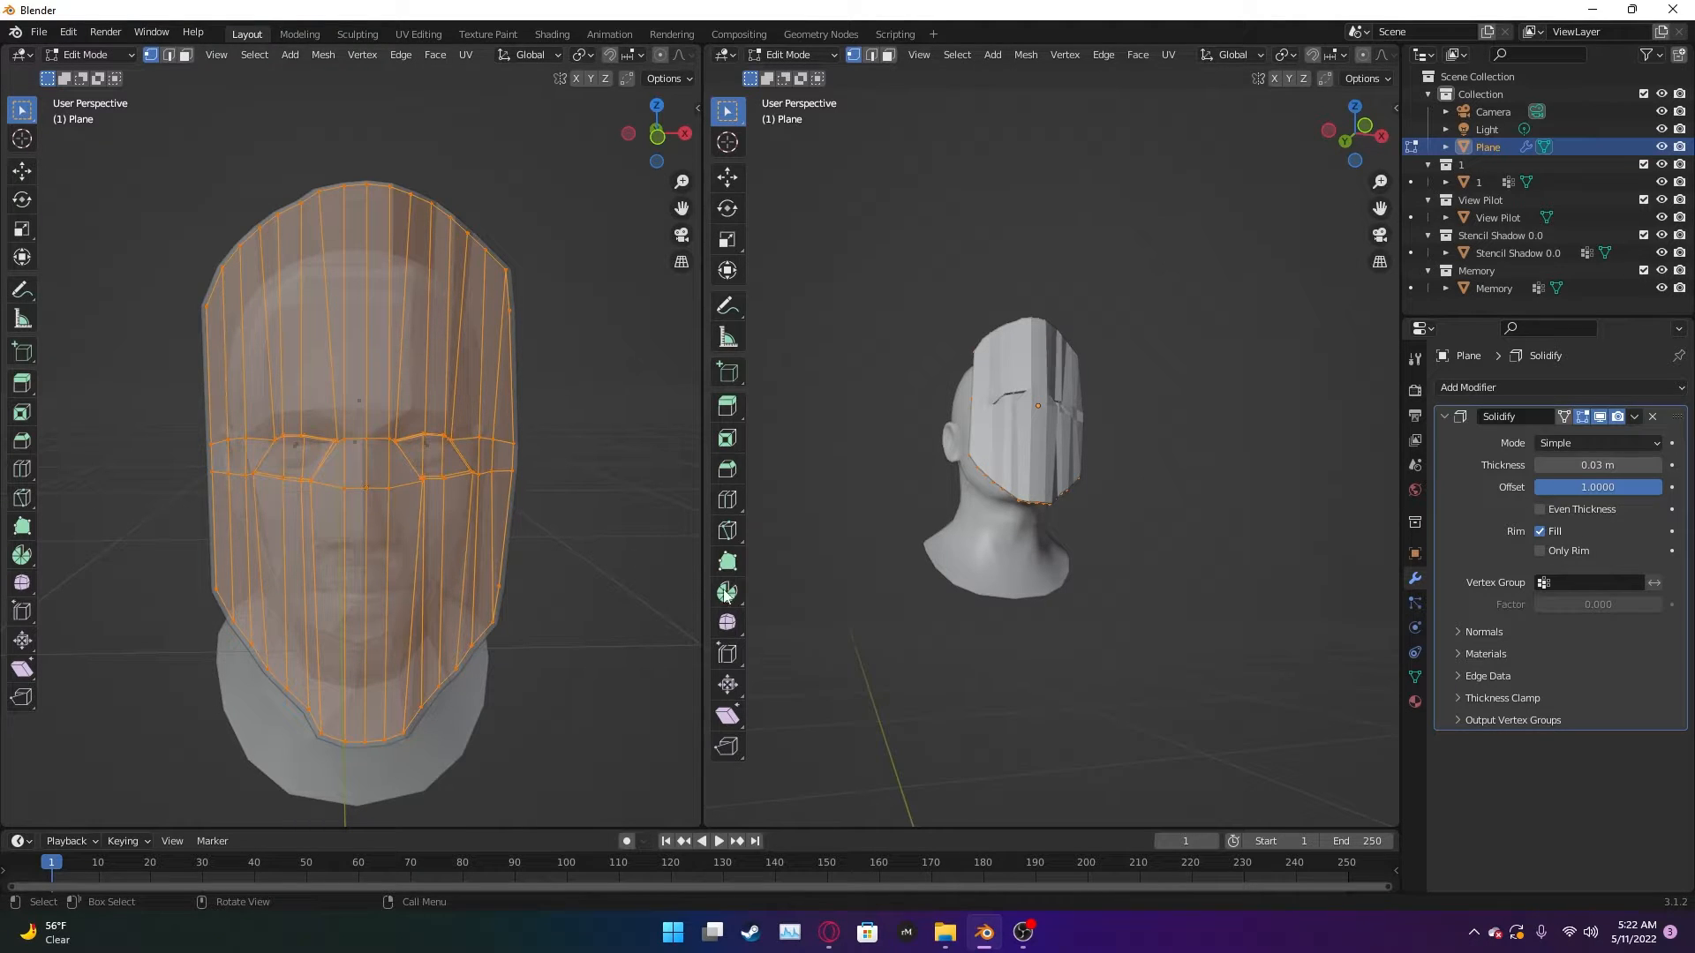
pyautogui.moveTo(1050, 649); pyautogui.dragTo(1014, 665, button='middle')
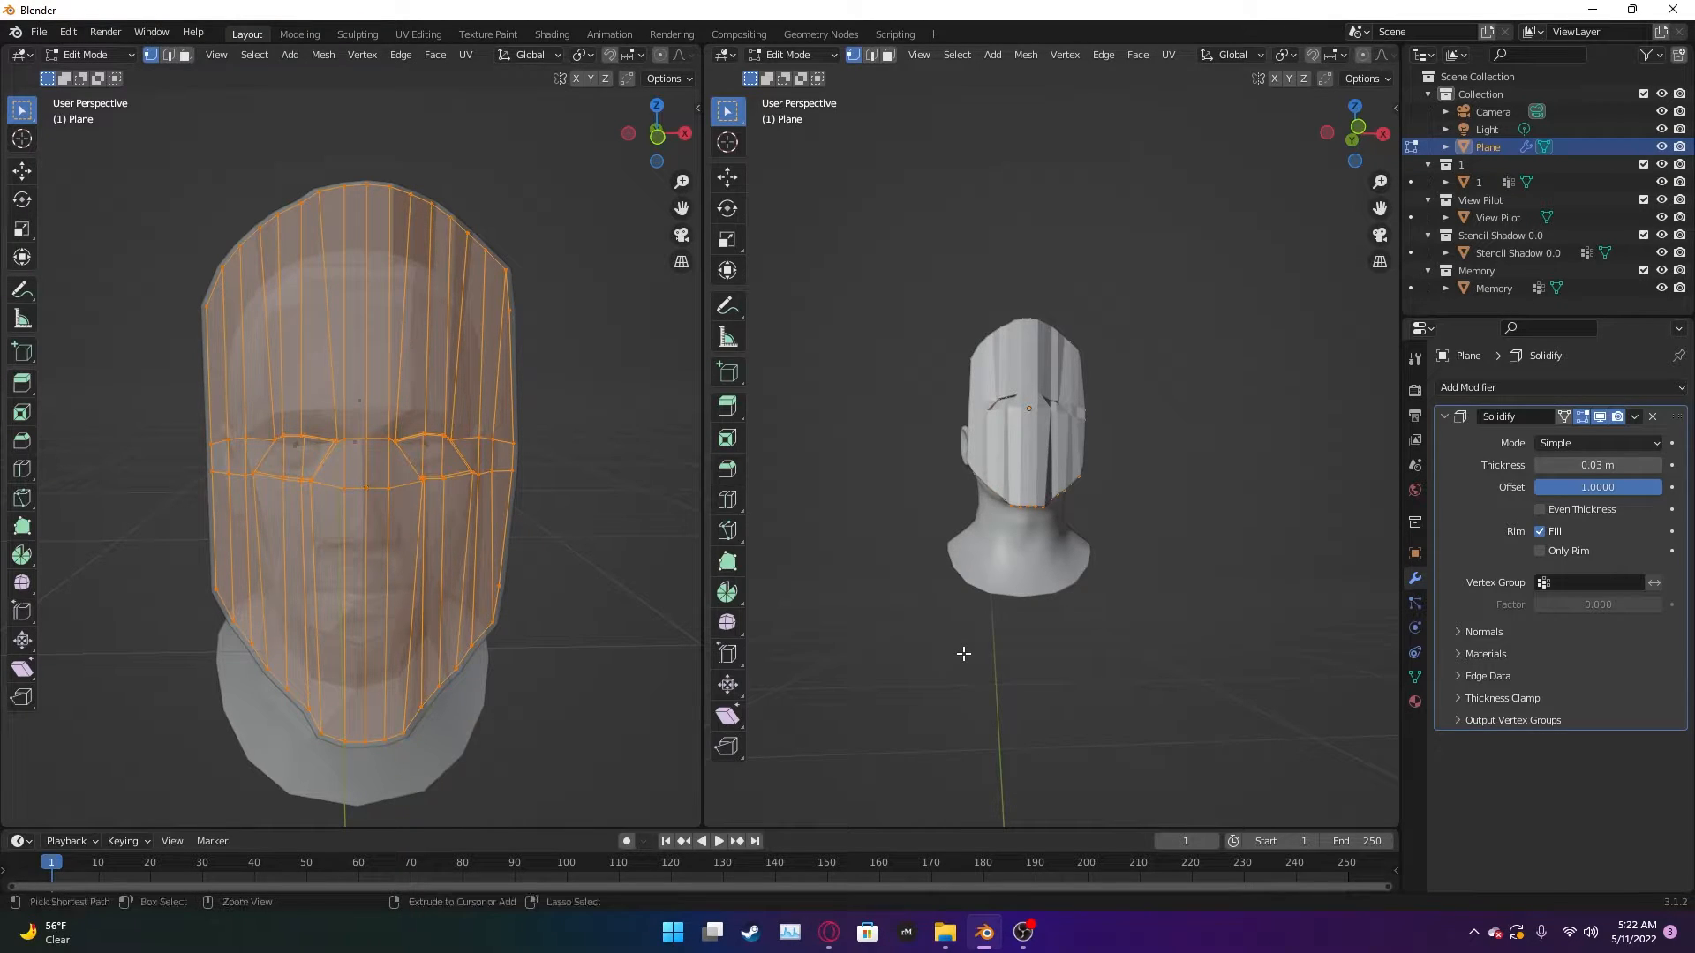
pyautogui.hotkey('ctrl', 'e')
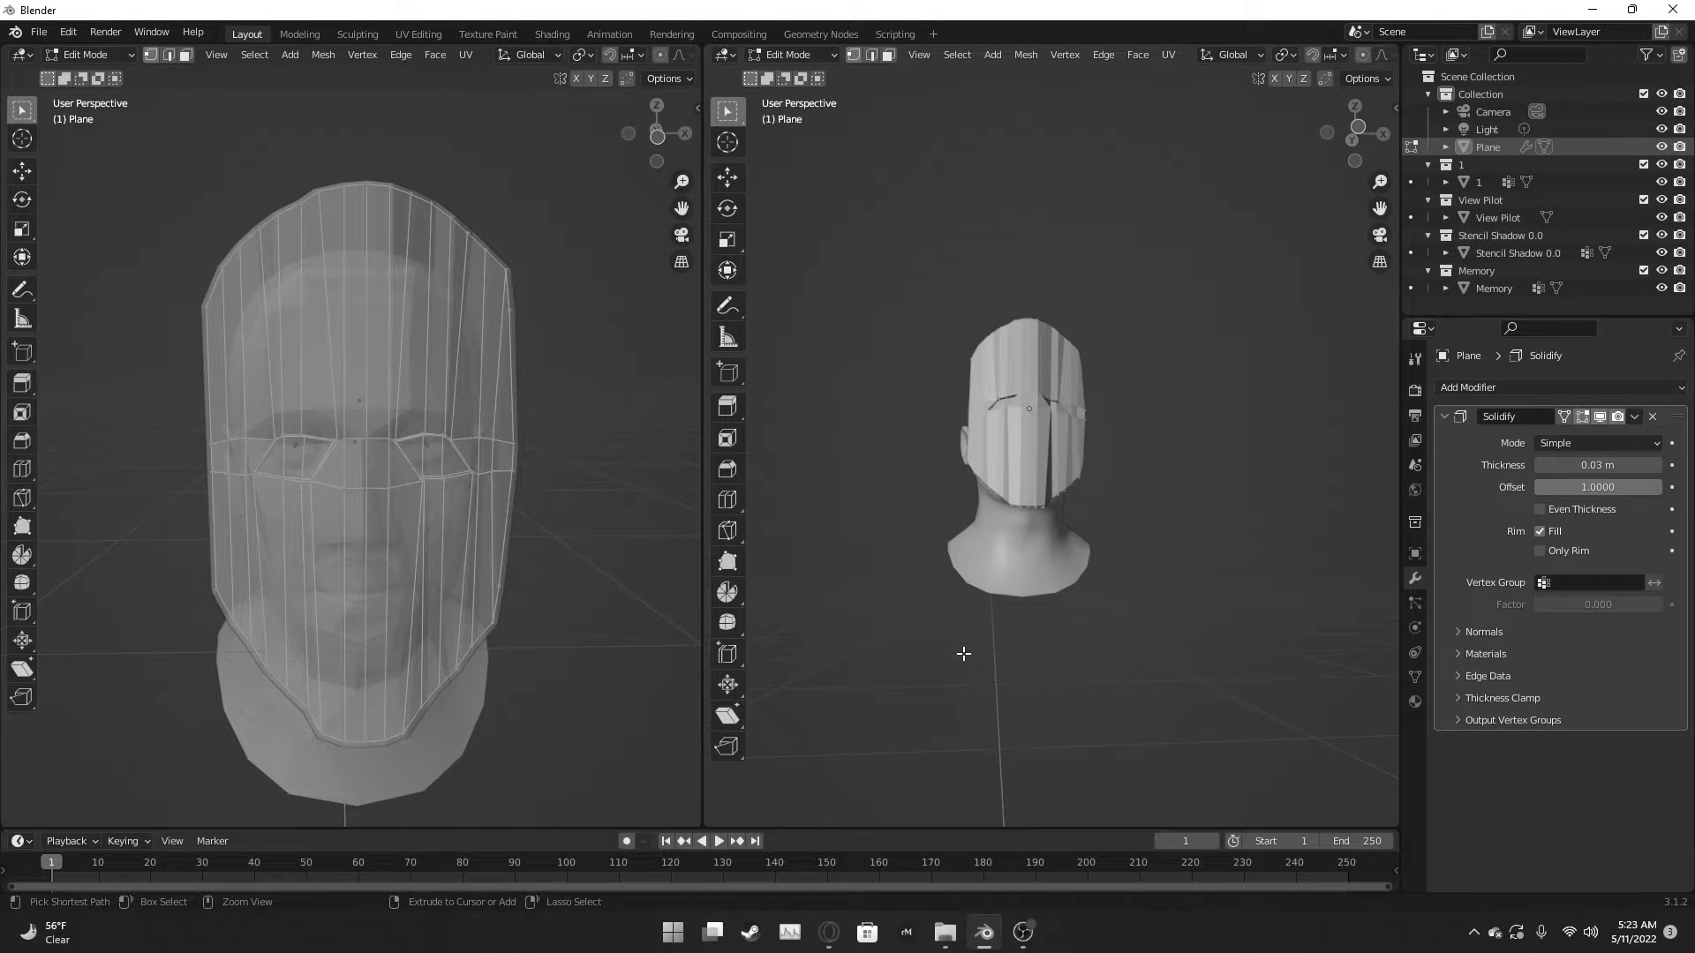
# - Leave Edit Mode, try applying the mask's scale, and check its thickness from the side
pyautogui.press('Tab')
pyautogui.hotkey('ctrl', 'a')
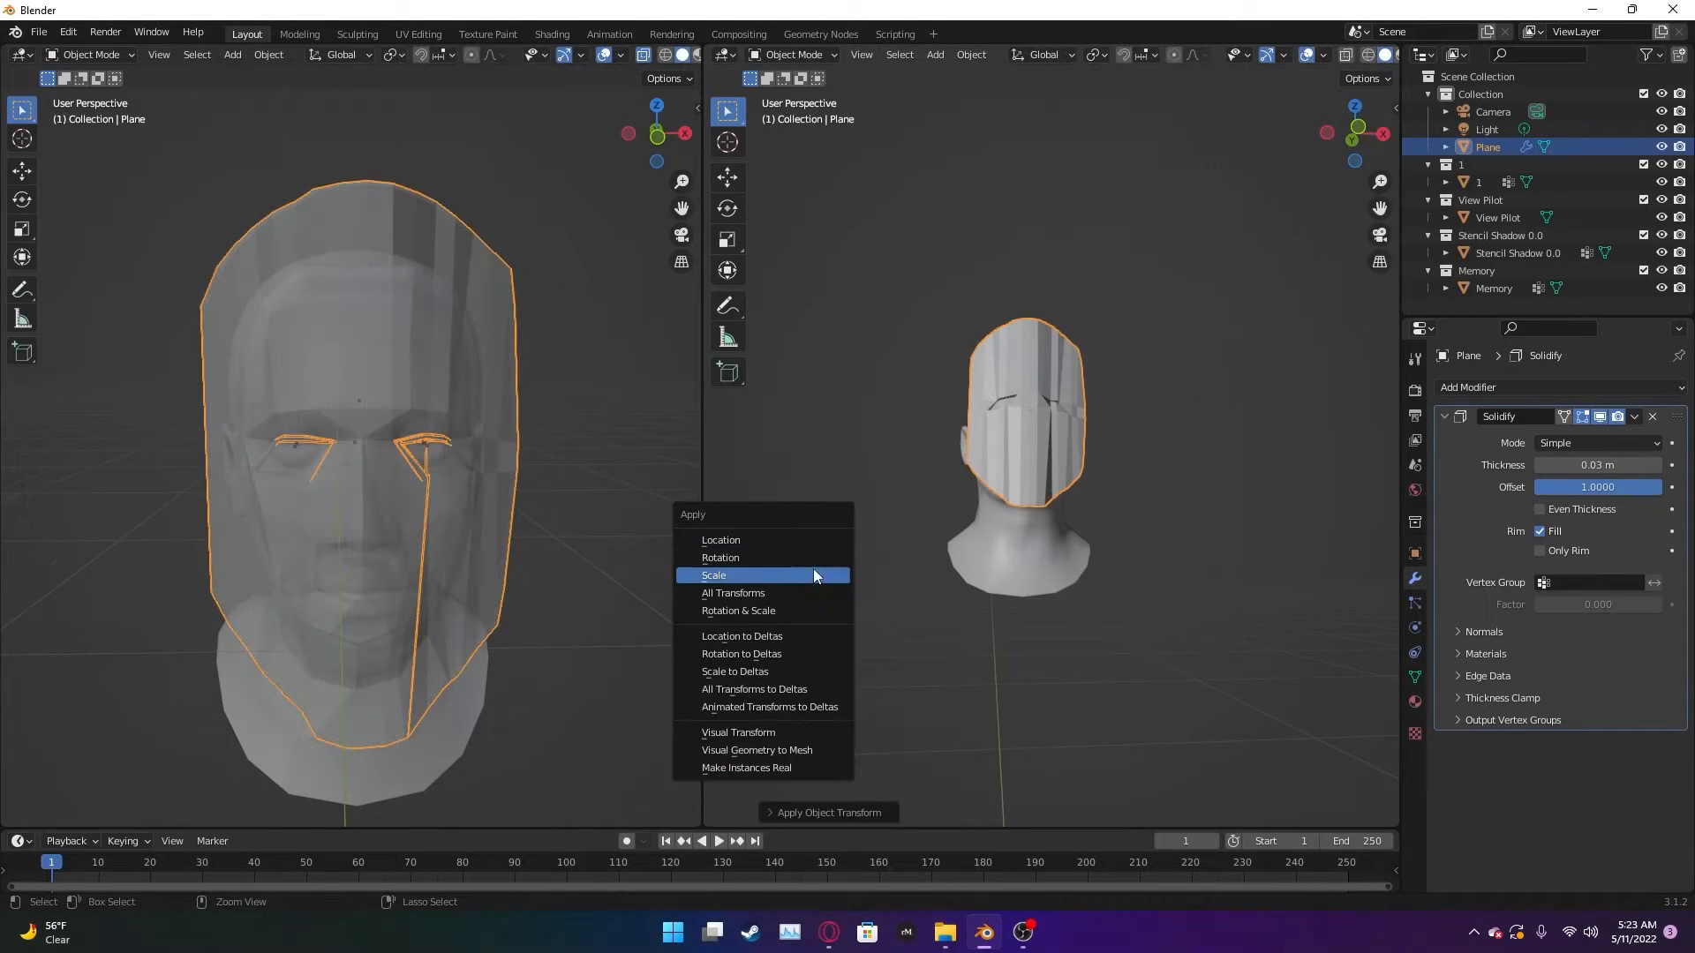
pyautogui.click(812, 571)
pyautogui.hotkey('ctrl', 'a')
pyautogui.click(1253, 571)
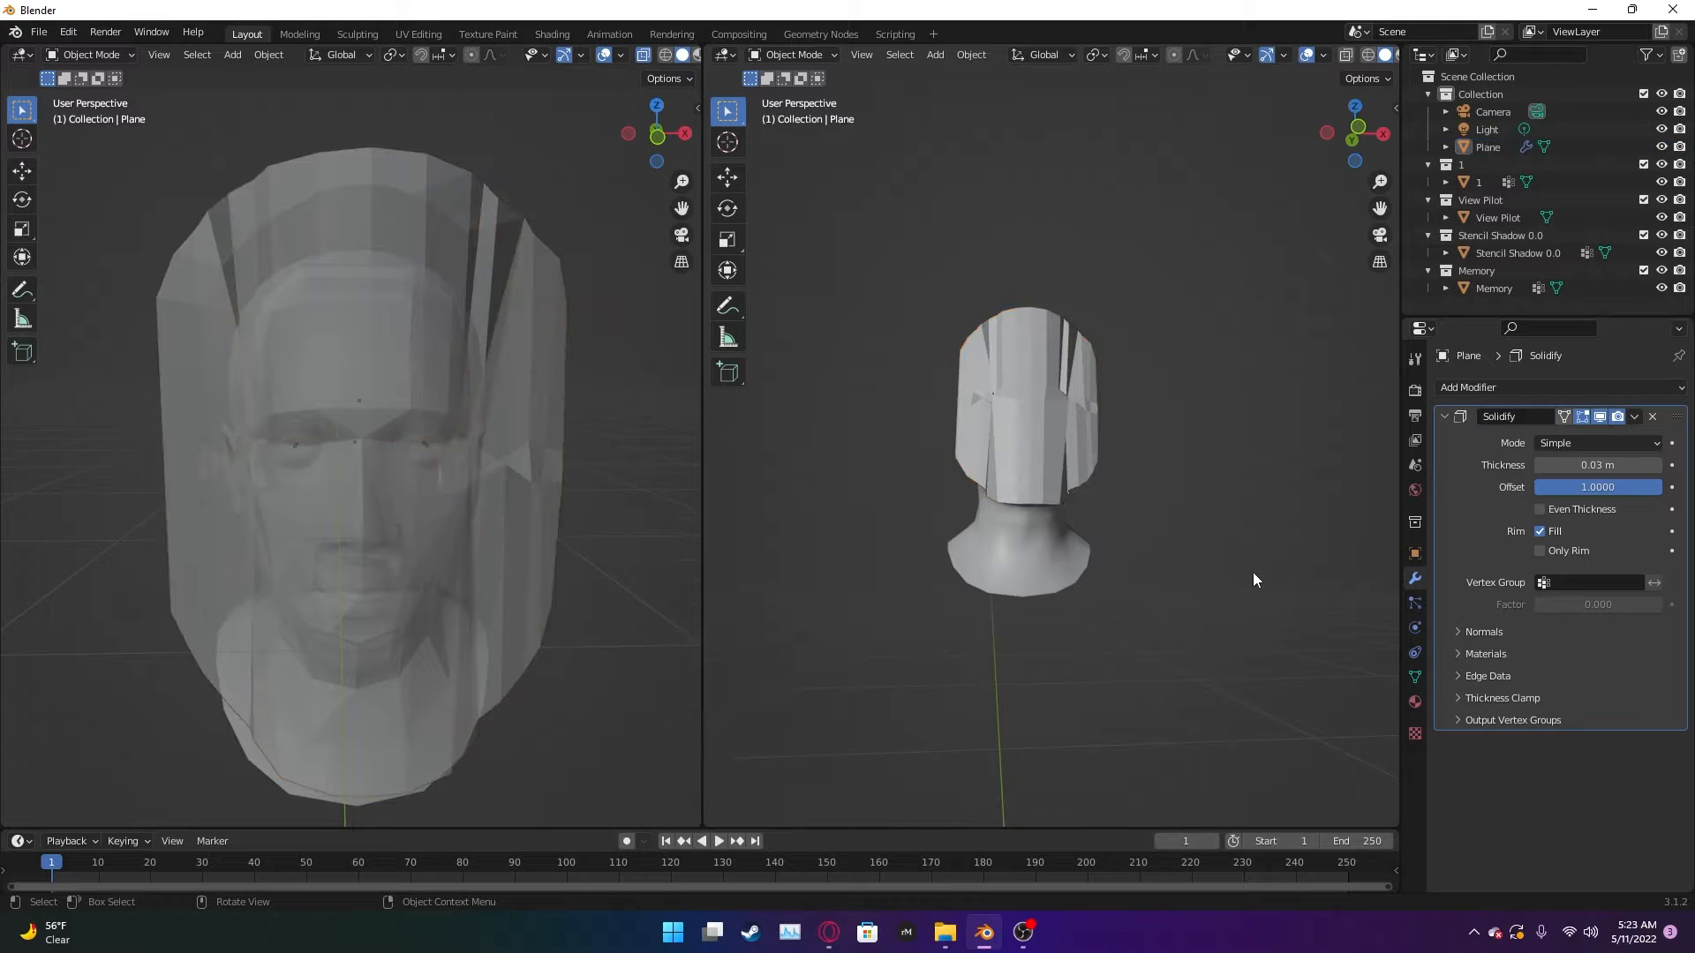
pyautogui.rightClick(1210, 570)
pyautogui.press('Escape')
pyautogui.moveTo(1183, 533); pyautogui.dragTo(918, 579, button='middle')
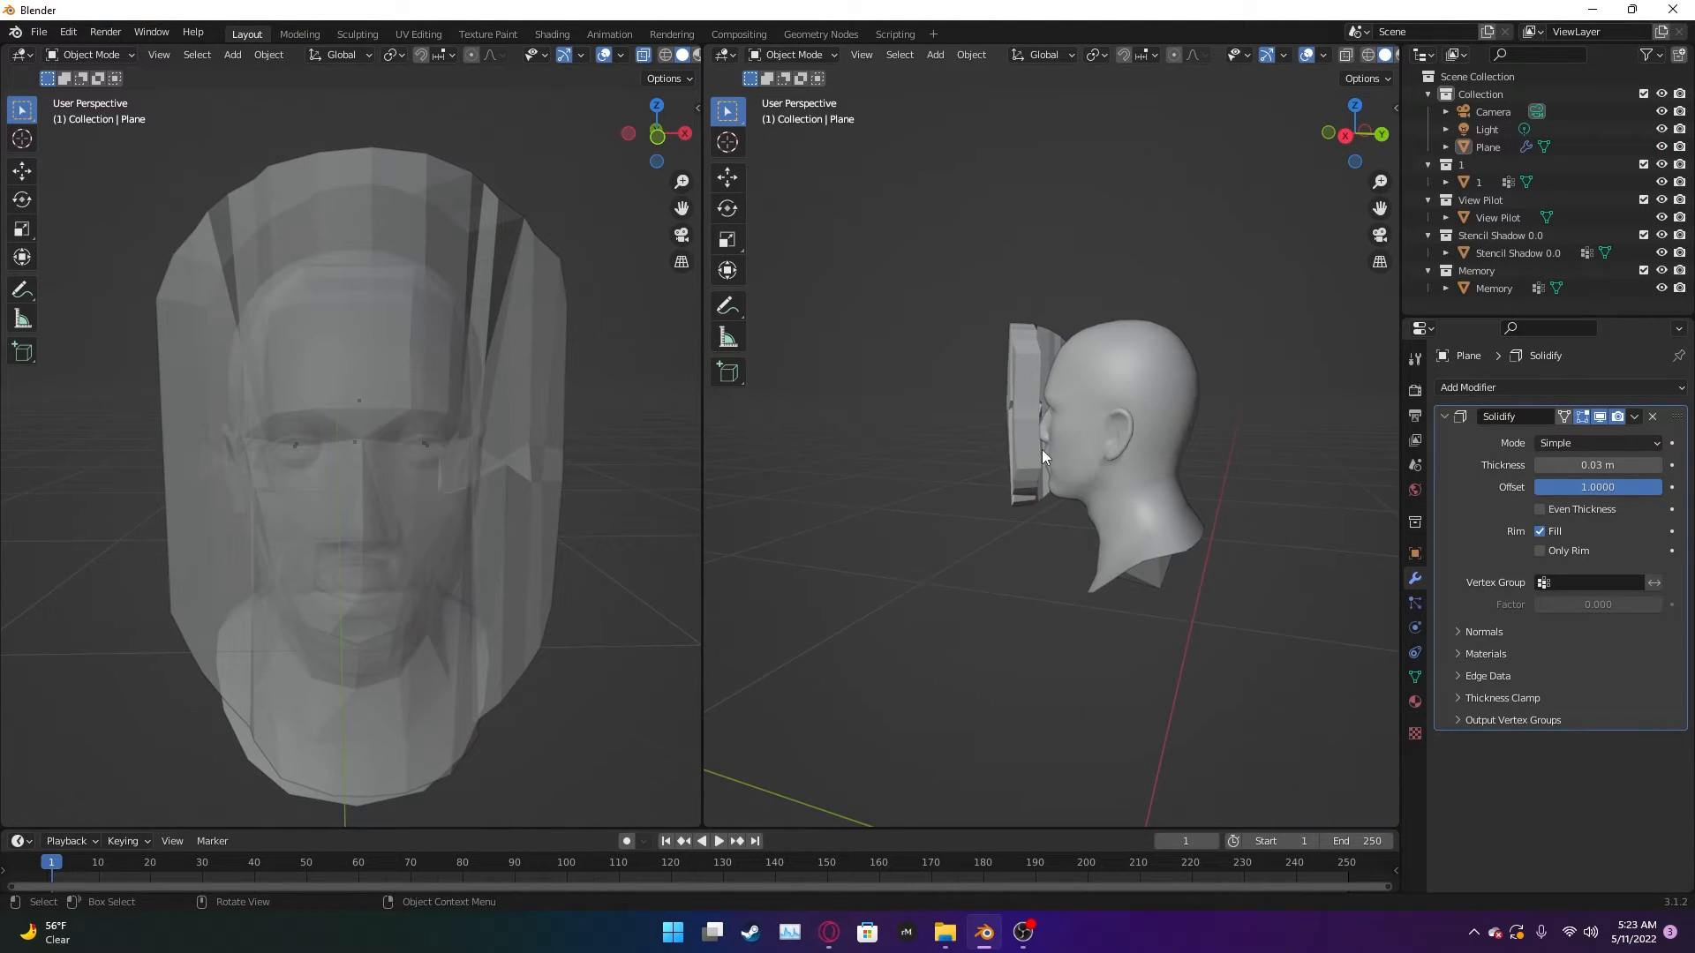
pyautogui.click(1020, 457)
pyautogui.scroll(10, 1024, 452)
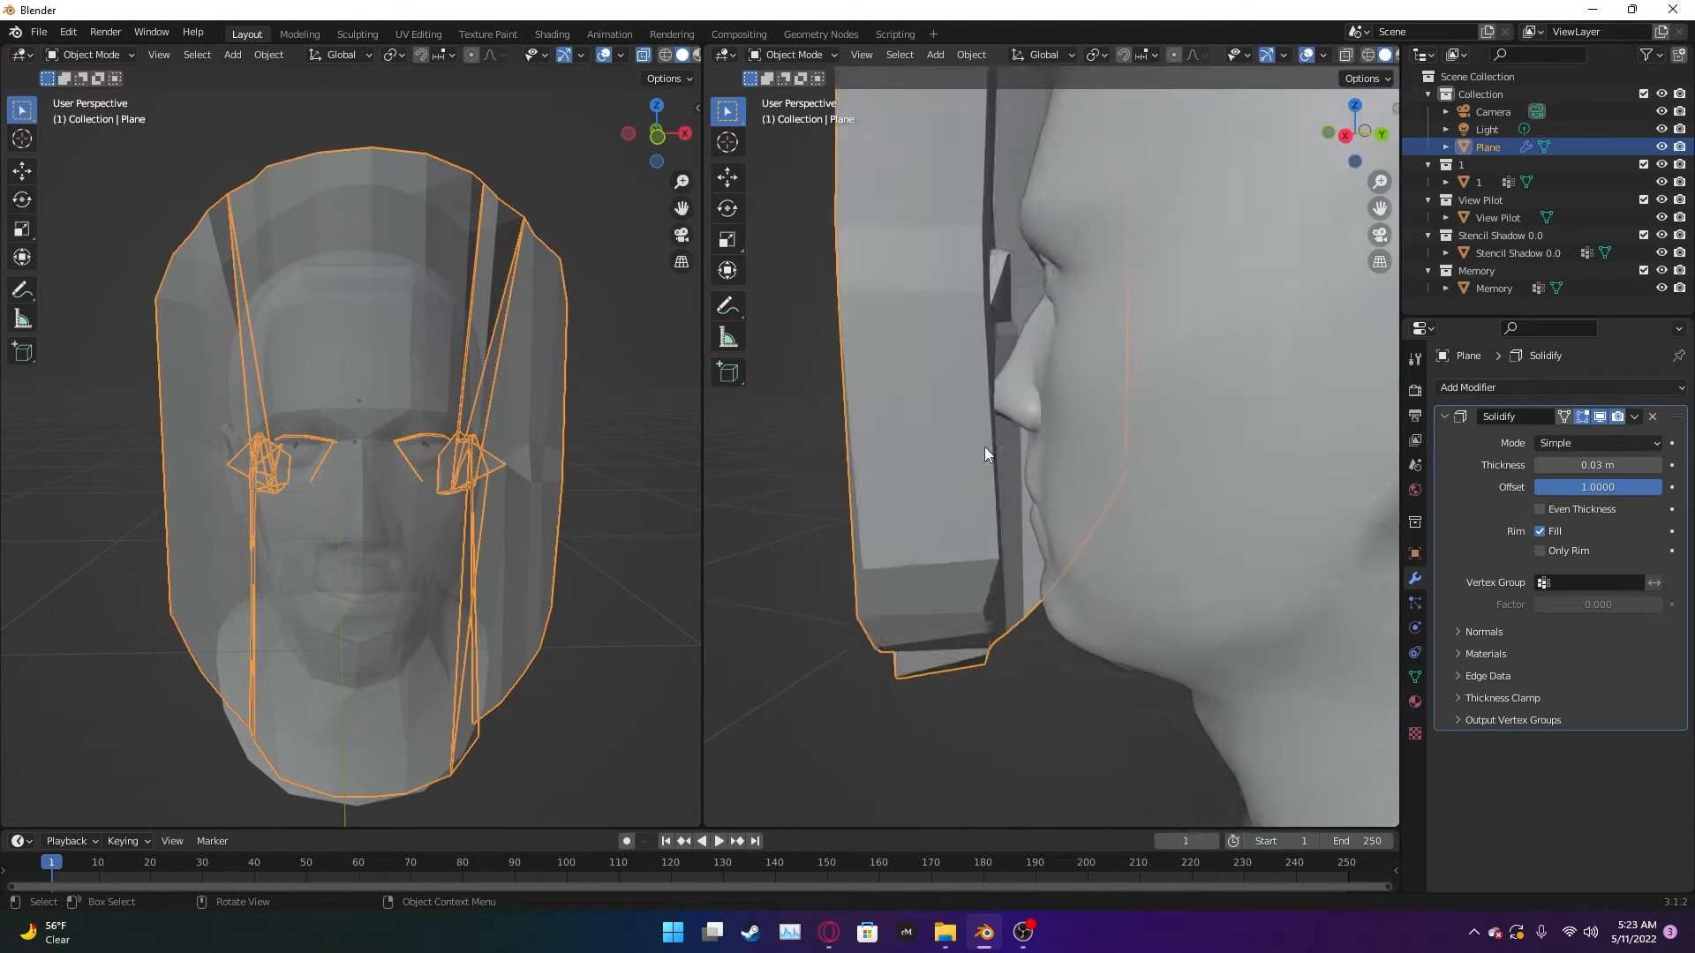
# - Undo applying the scale to the mask and restore its selection
pyautogui.hotkey('ctrl', 'z')
pyautogui.hotkey('ctrl', 'z')
pyautogui.hotkey('ctrl', 'z')
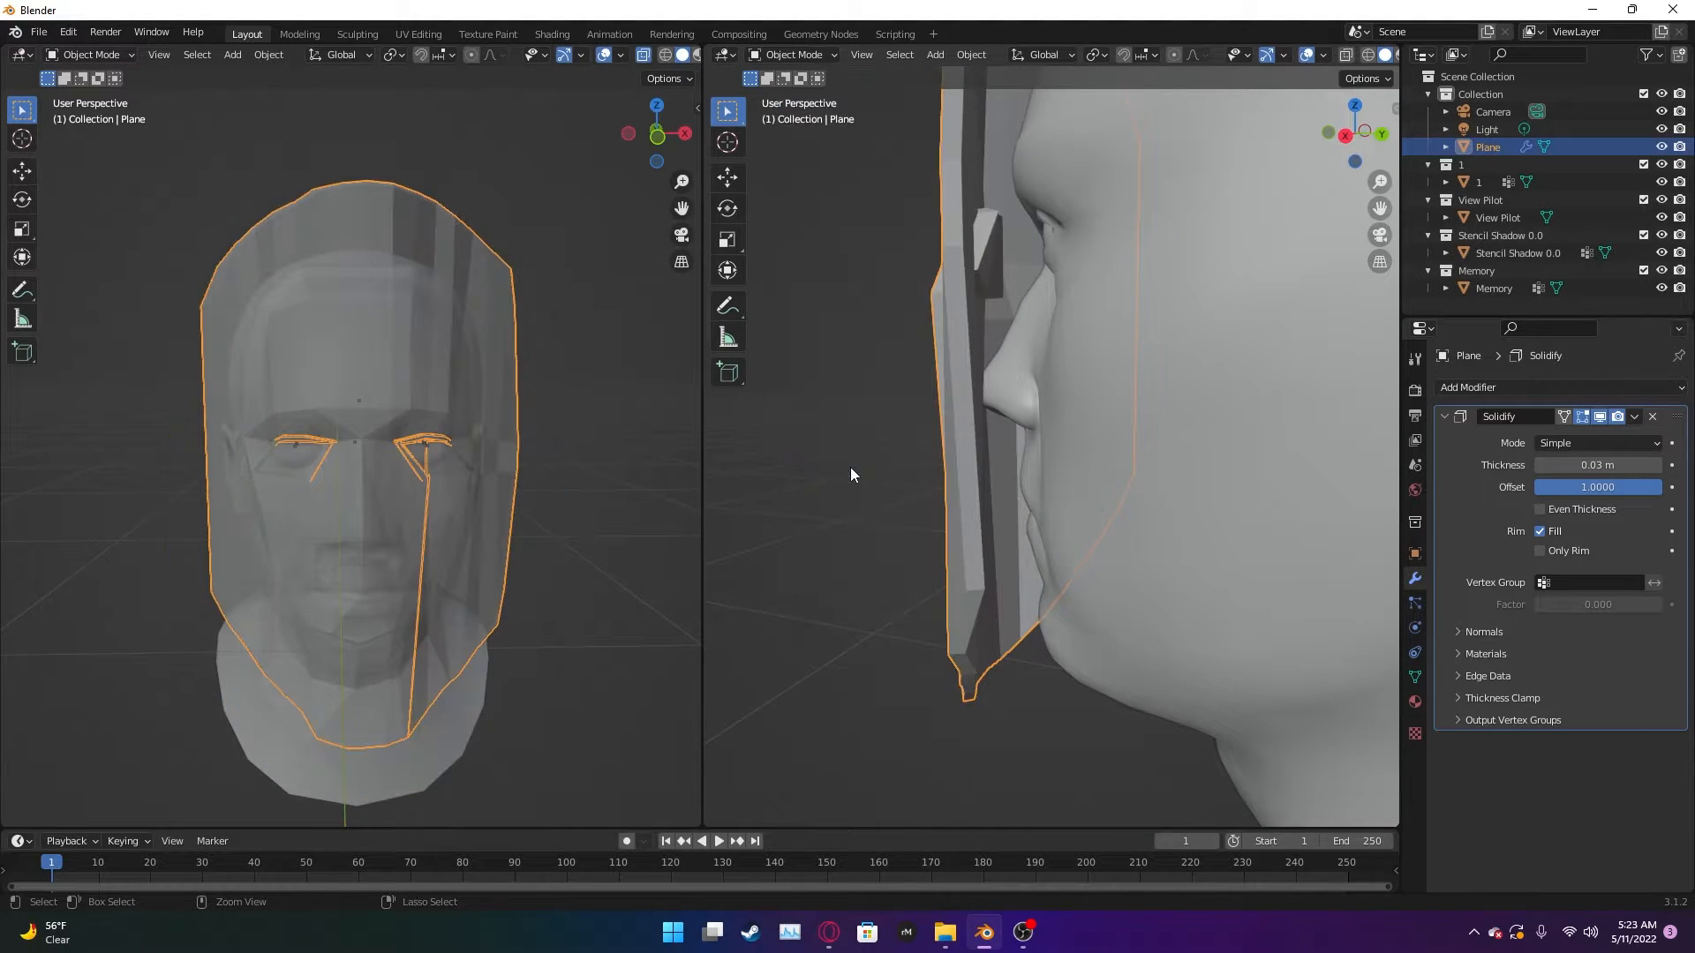
pyautogui.moveTo(812, 542); pyautogui.dragTo(1014, 552, button='middle')
pyautogui.scroll(-6, 1014, 552)
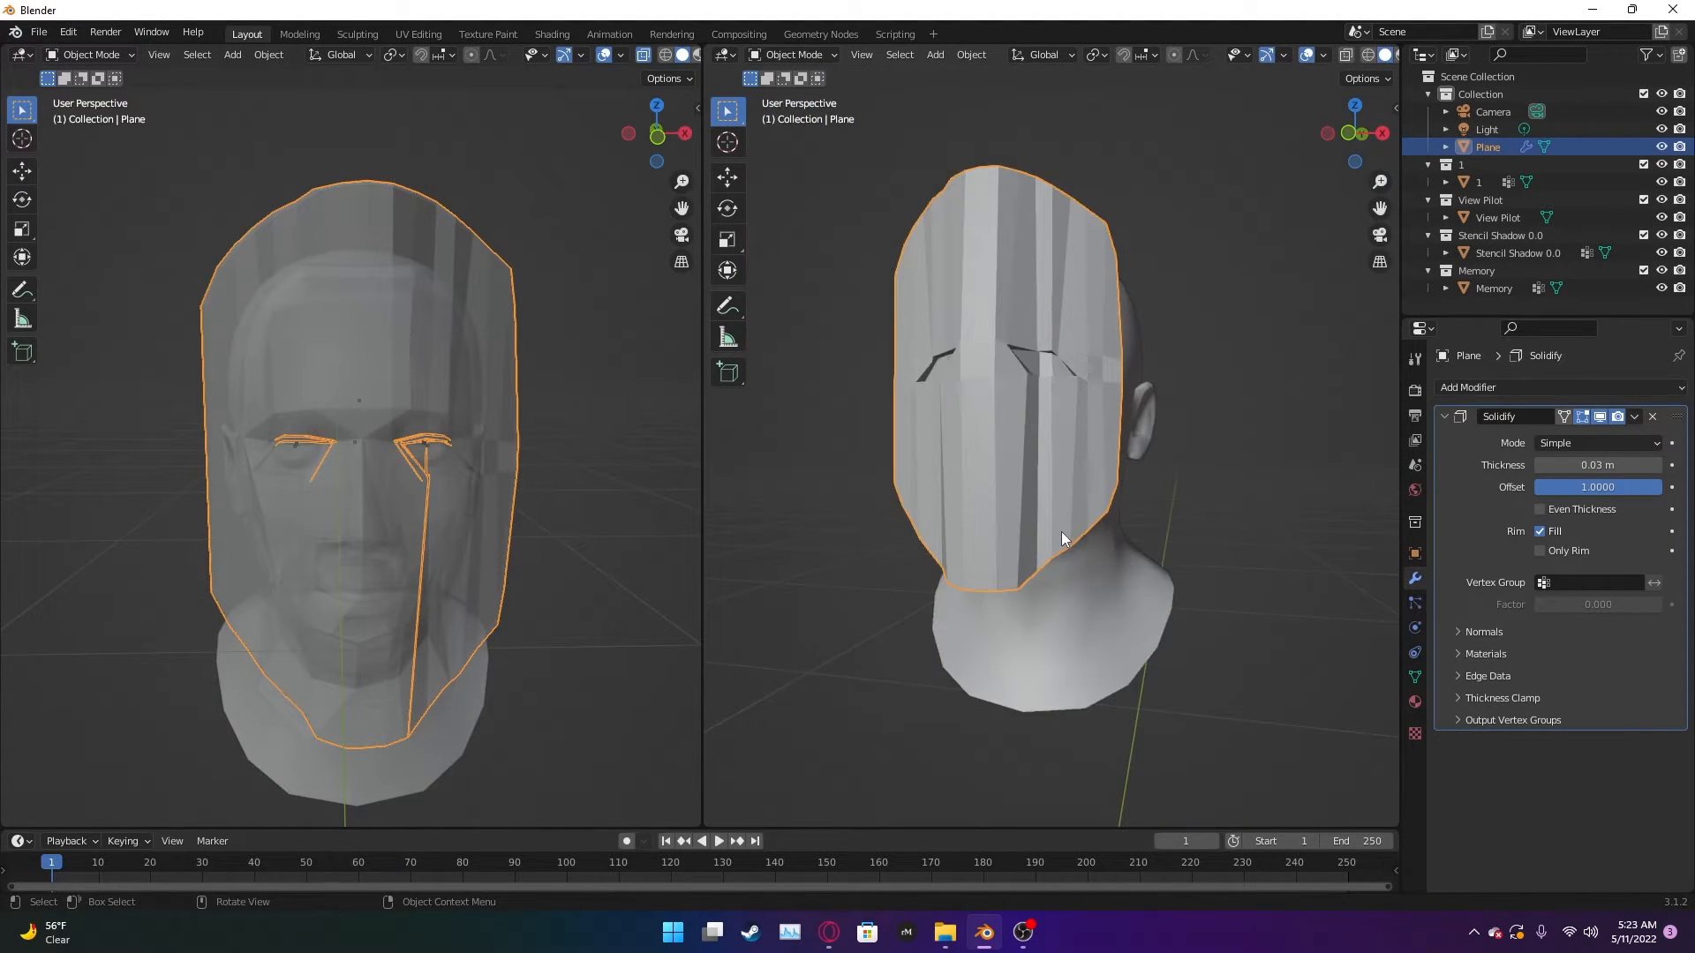
pyautogui.rightClick(1276, 542)
pyautogui.scroll(-1, 1234, 537)
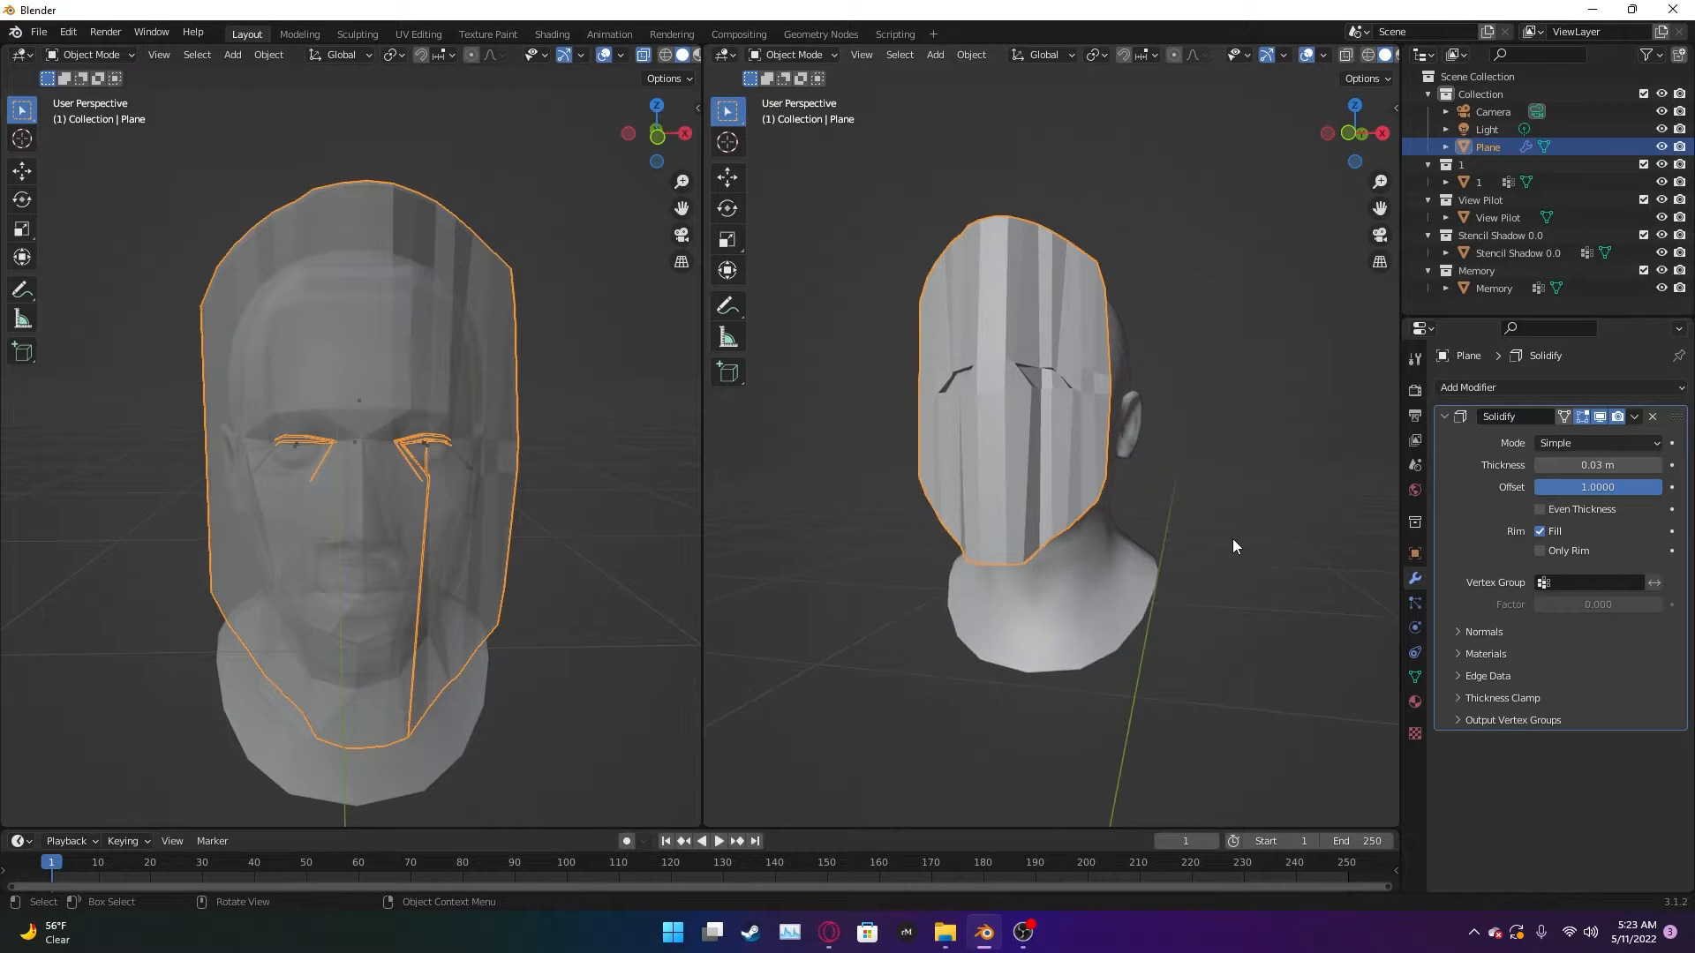
# - Apply the mask's scale and turn to its side profile
pyautogui.hotkey('ctrl', 'a')
pyautogui.click(1188, 556)
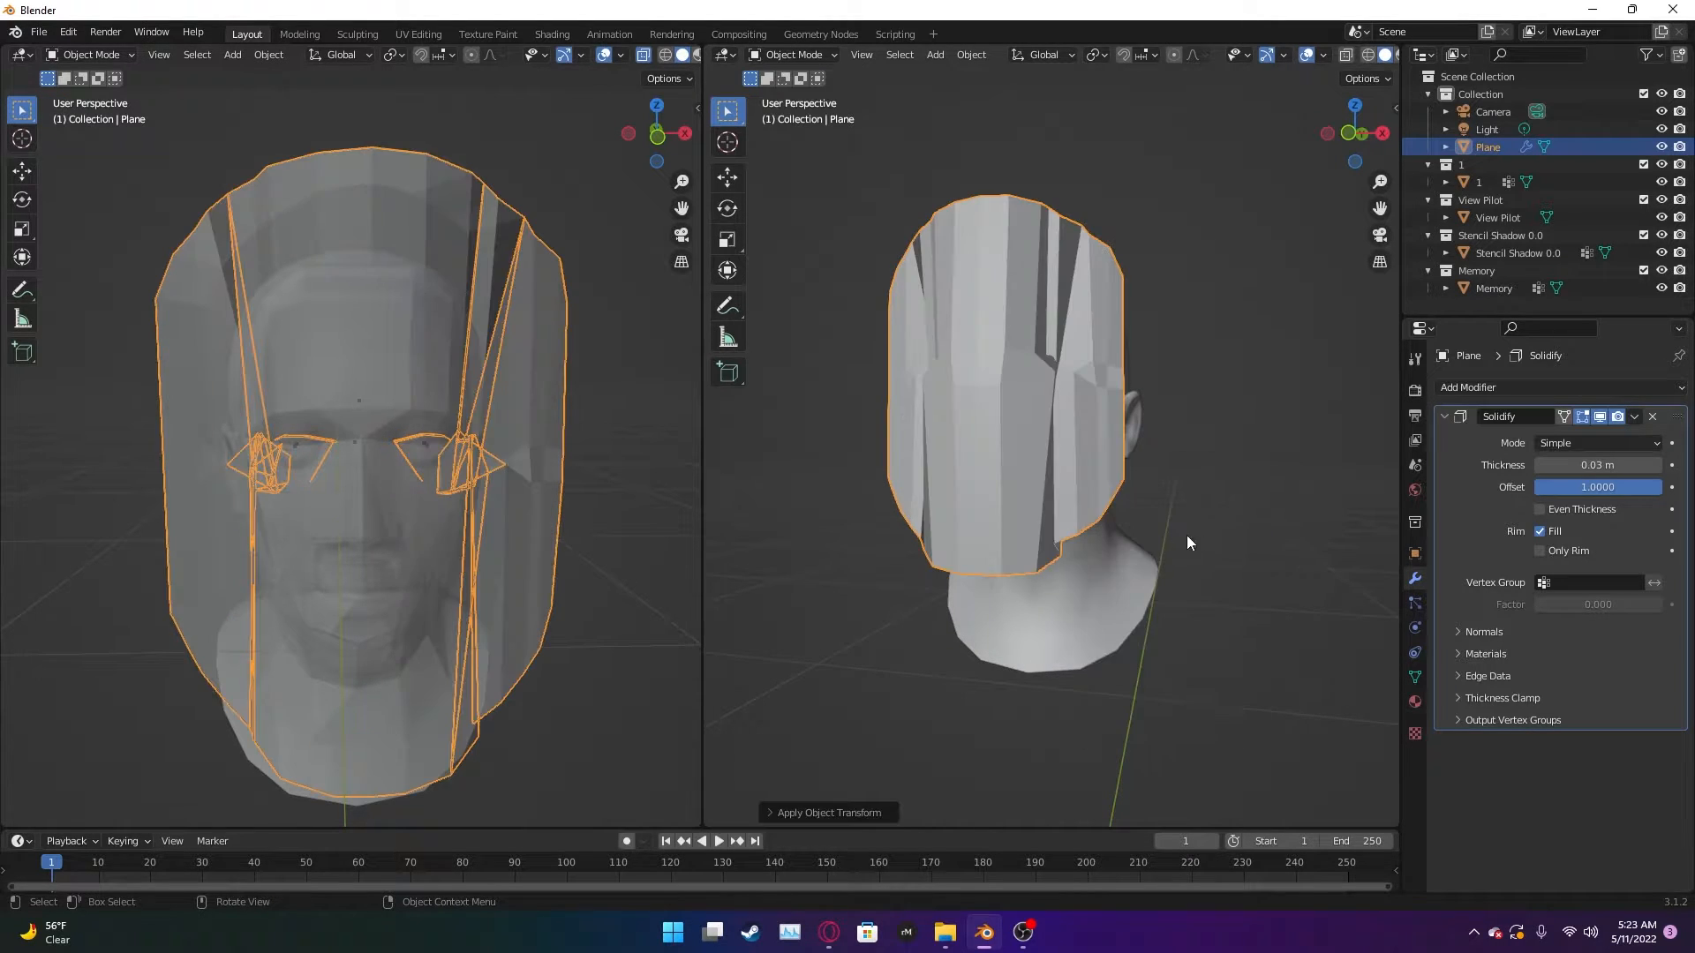
pyautogui.moveTo(1257, 445); pyautogui.dragTo(1064, 536, button='middle')
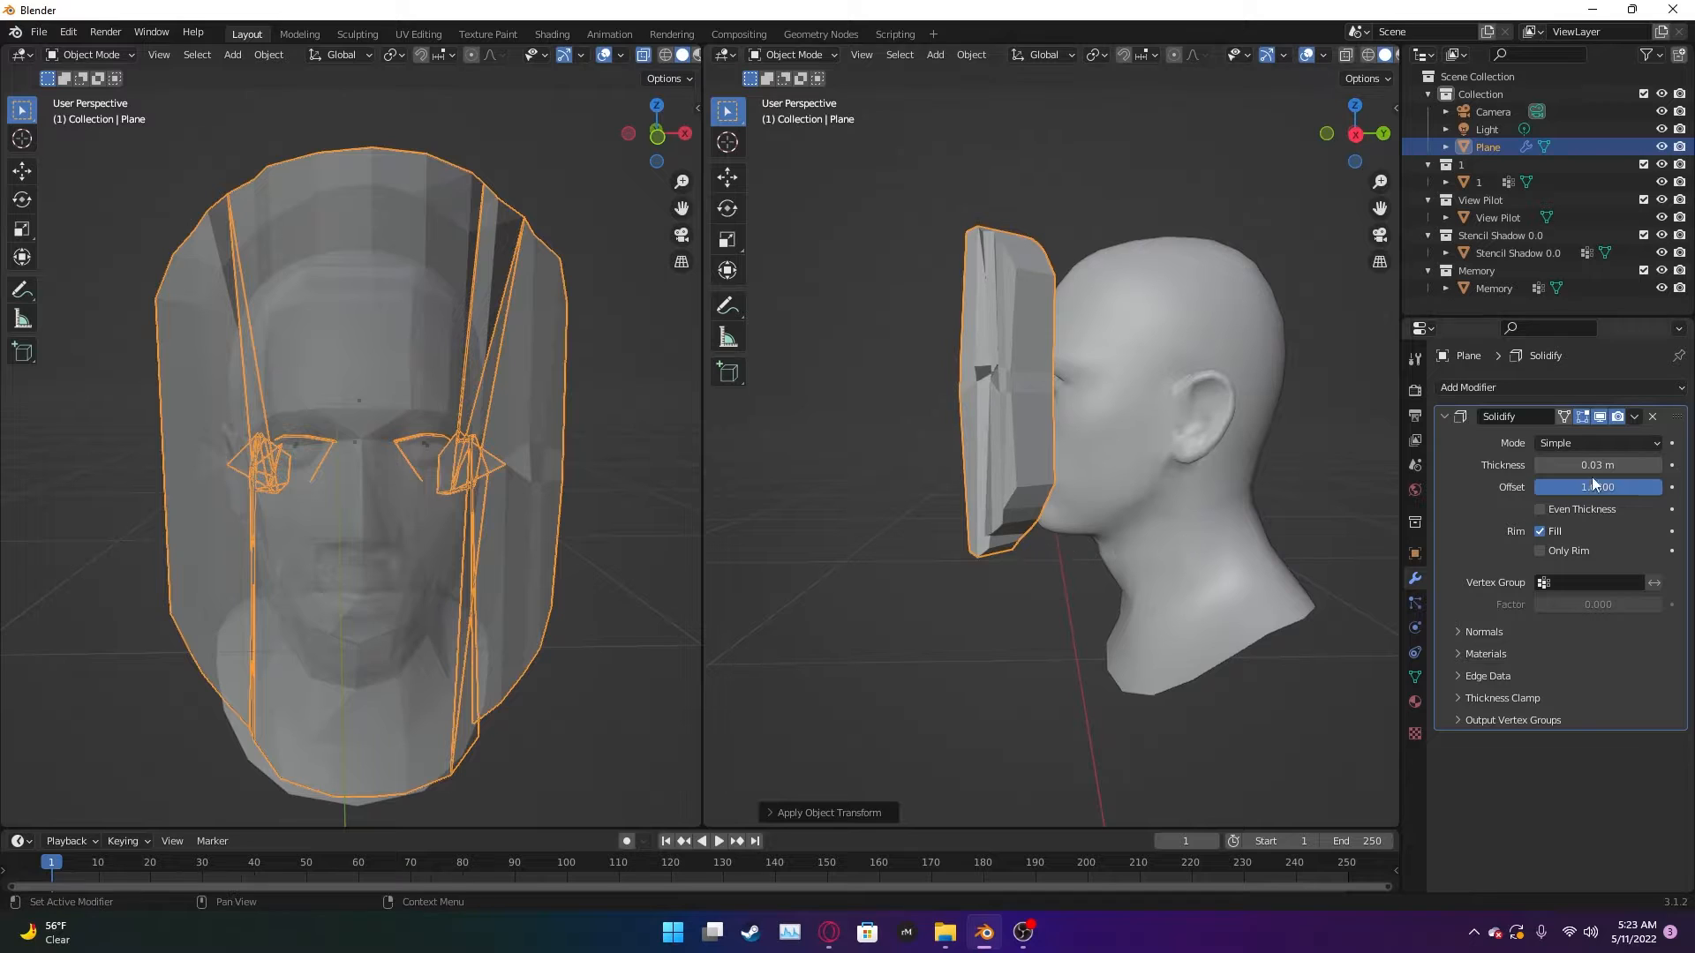
# - Reduce the mask's Solidify thickness in increments, past zero and back up to 0 m
pyautogui.moveTo(1569, 490); pyautogui.dragTo(1664, 489)
pyautogui.click(1538, 466)
pyautogui.click(1538, 466)
pyautogui.click(1538, 466)
pyautogui.click(1537, 466)
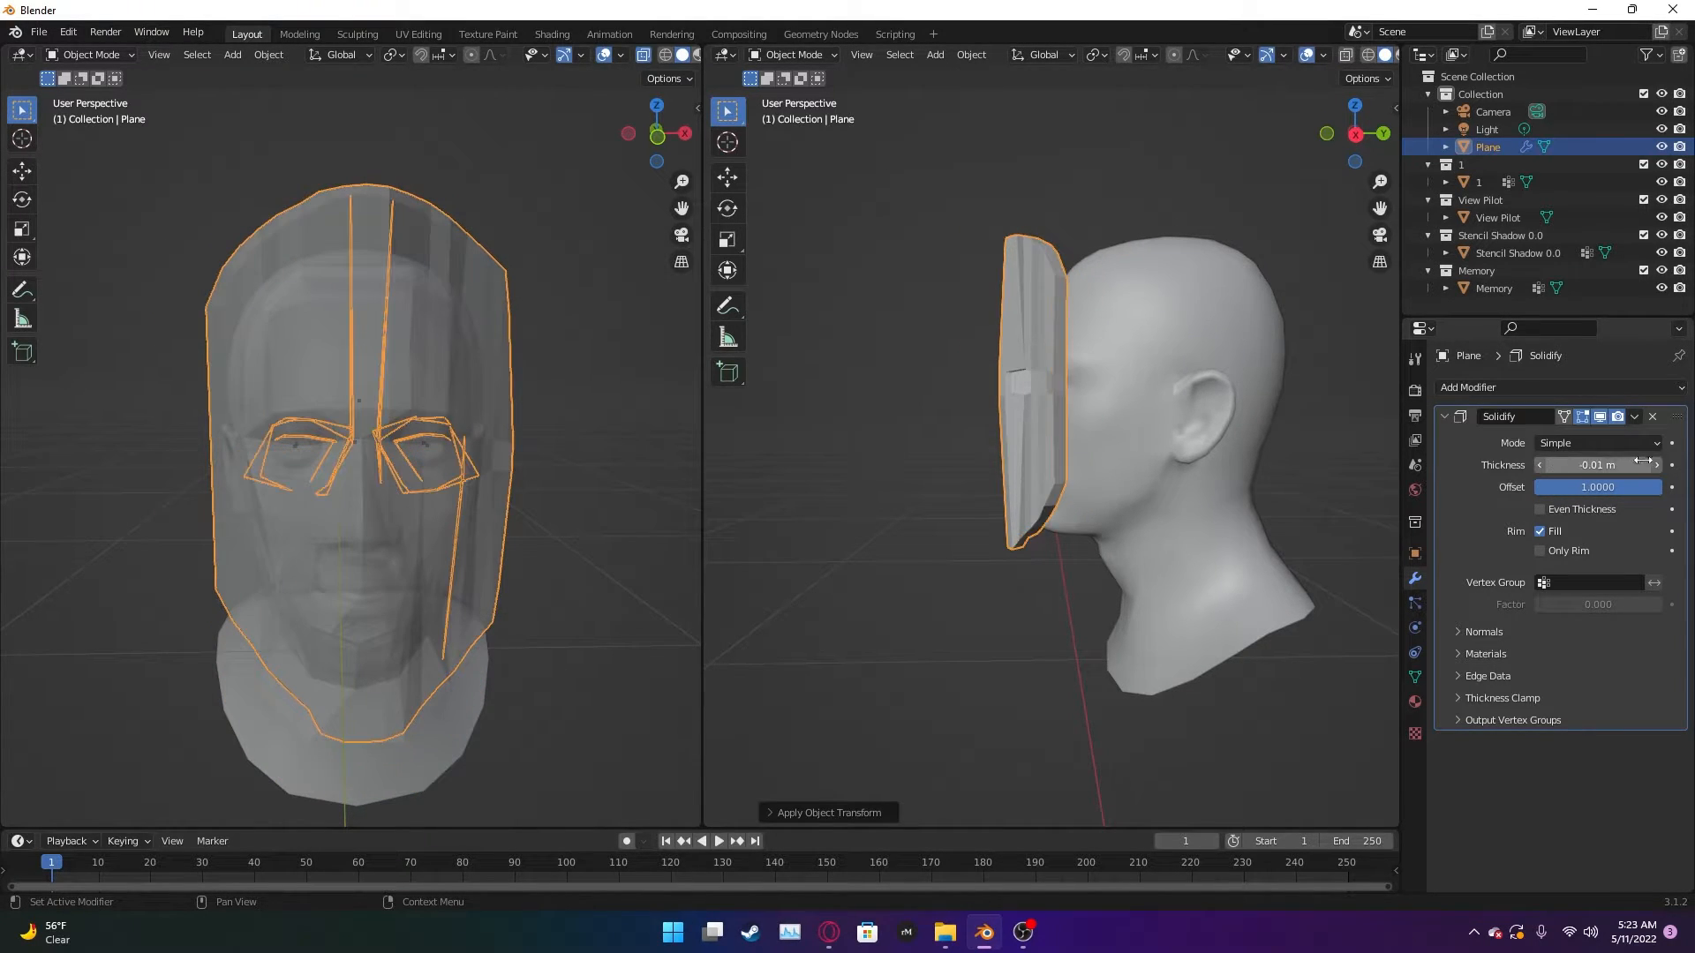
pyautogui.click(1655, 464)
pyautogui.scroll(3, 1123, 528)
pyautogui.rightClick(1092, 530)
pyautogui.click(909, 486)
pyautogui.moveTo(881, 498); pyautogui.dragTo(828, 519, button='middle')
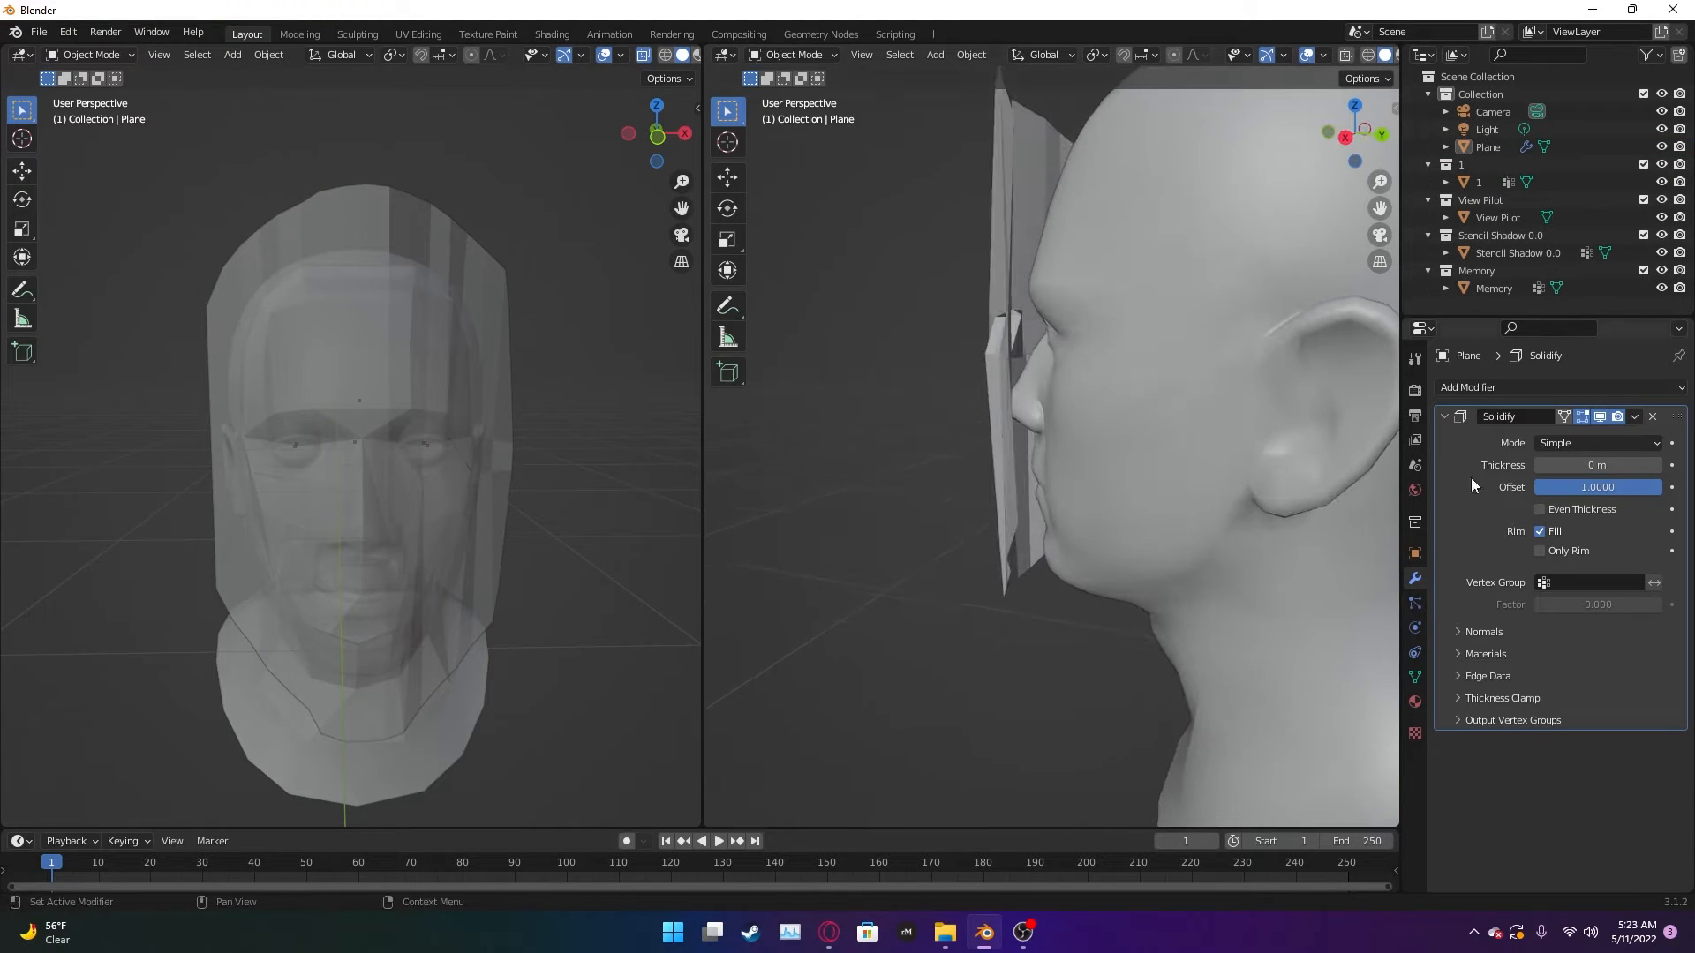
# - Try Solidify thicknesses of 0.5 m and 0.05 m on the mask
pyautogui.click(1656, 467)
pyautogui.click(1539, 471)
pyautogui.click(1606, 467)
pyautogui.write('0.5')
pyautogui.press('Return')
pyautogui.scroll(-5, 1142, 652)
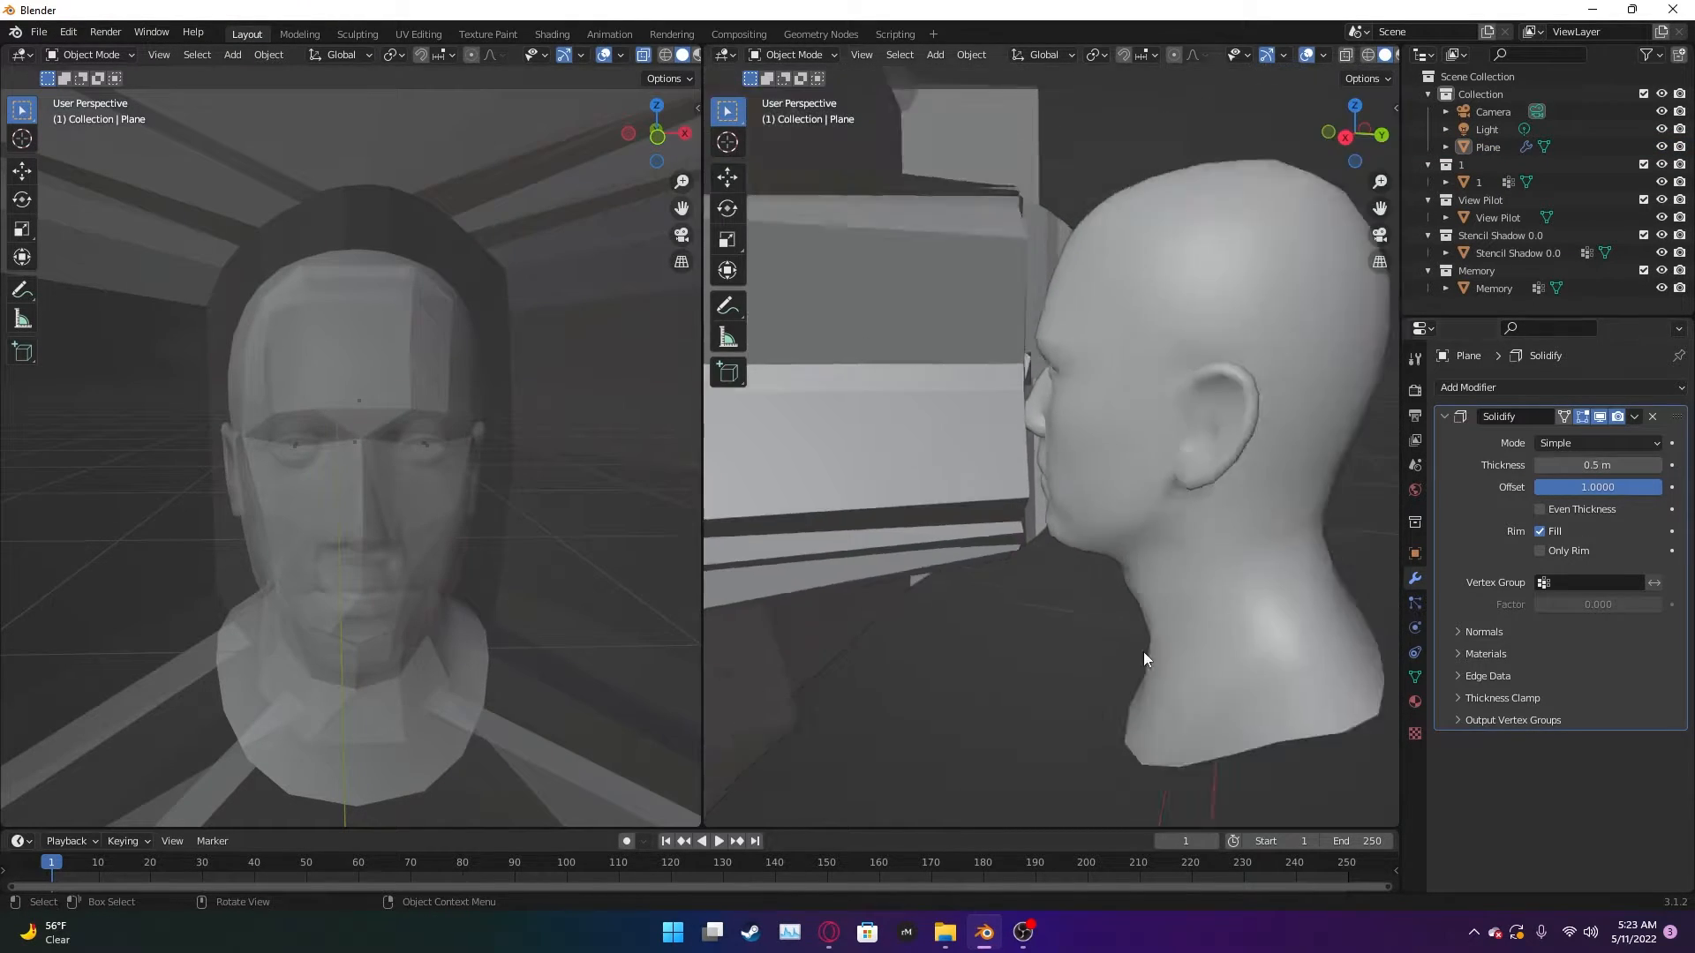
pyautogui.click(1620, 465)
pyautogui.write('0.05')
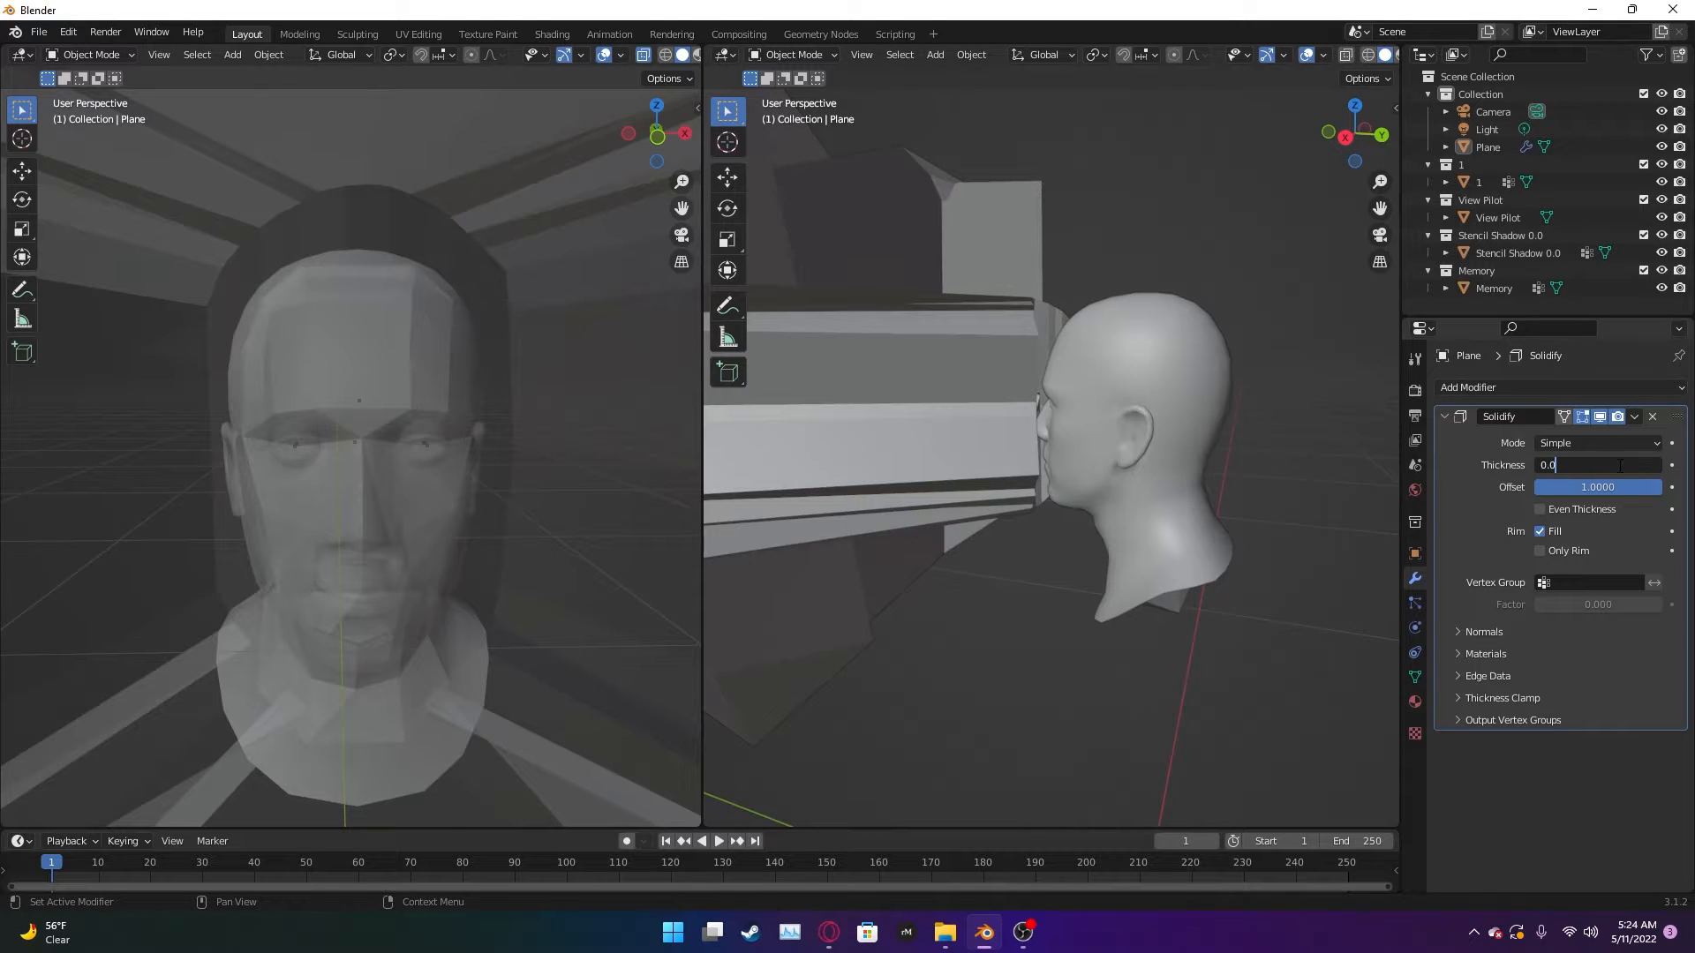
pyautogui.press('Return')
# - Set the mask's Solidify thickness to 0.005 m and check its edge from above
pyautogui.click(1618, 468)
pyautogui.write('0.005')
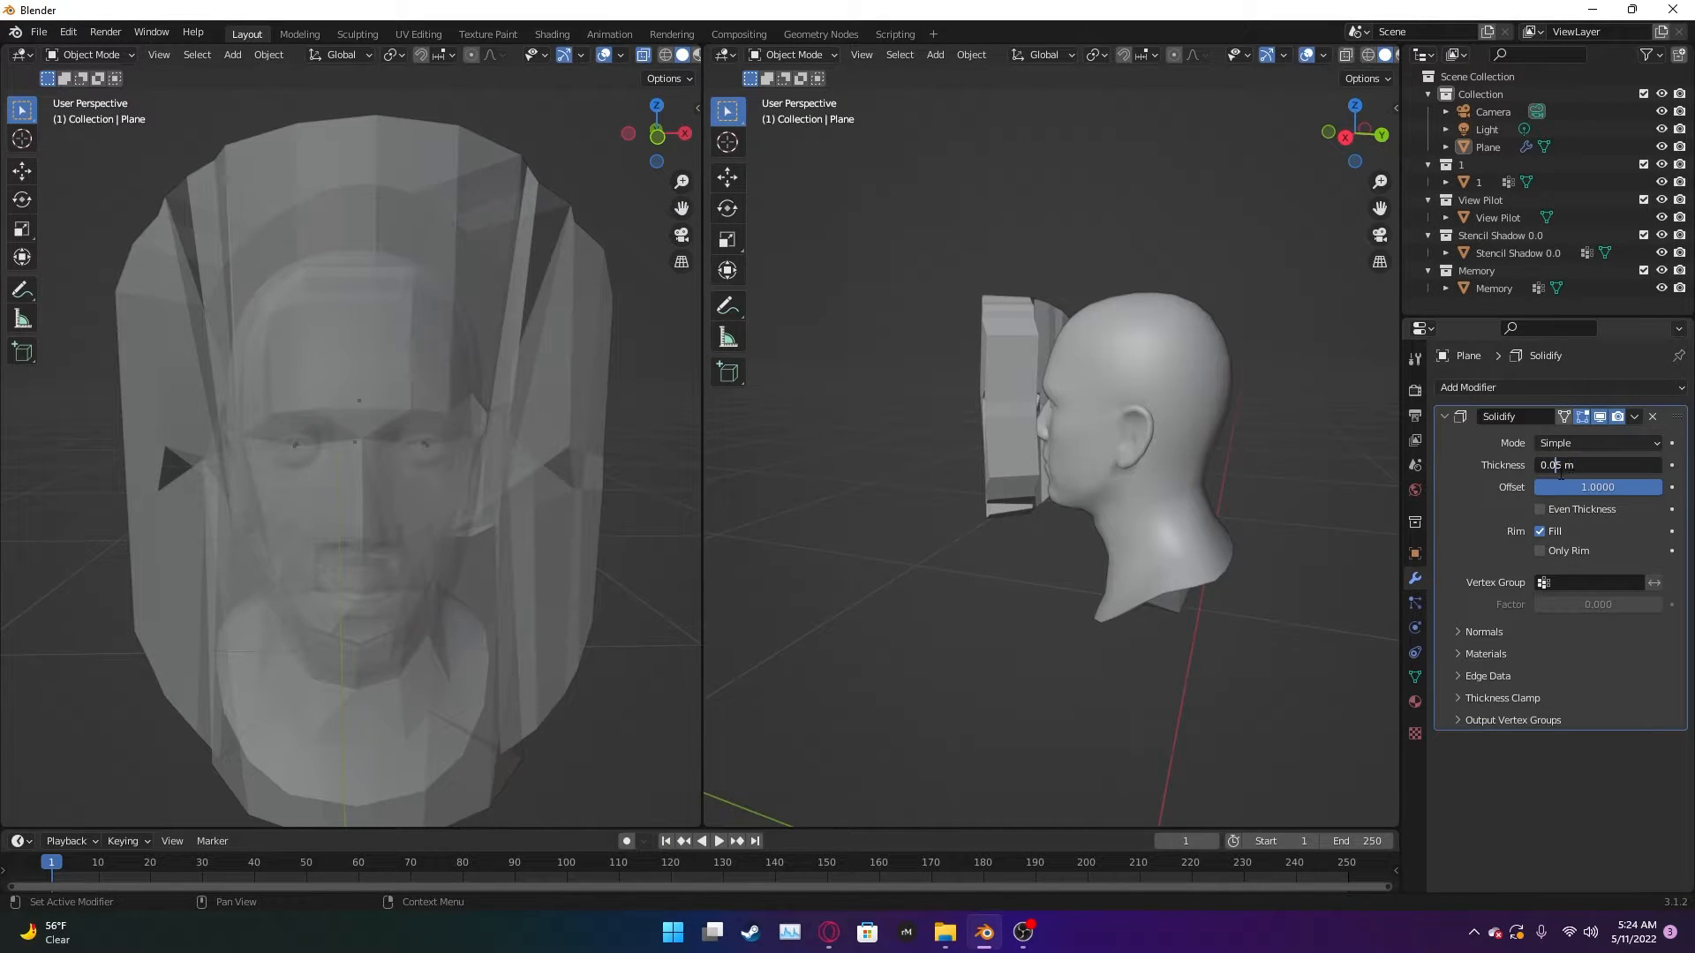
pyautogui.press('Return')
pyautogui.scroll(8, 946, 532)
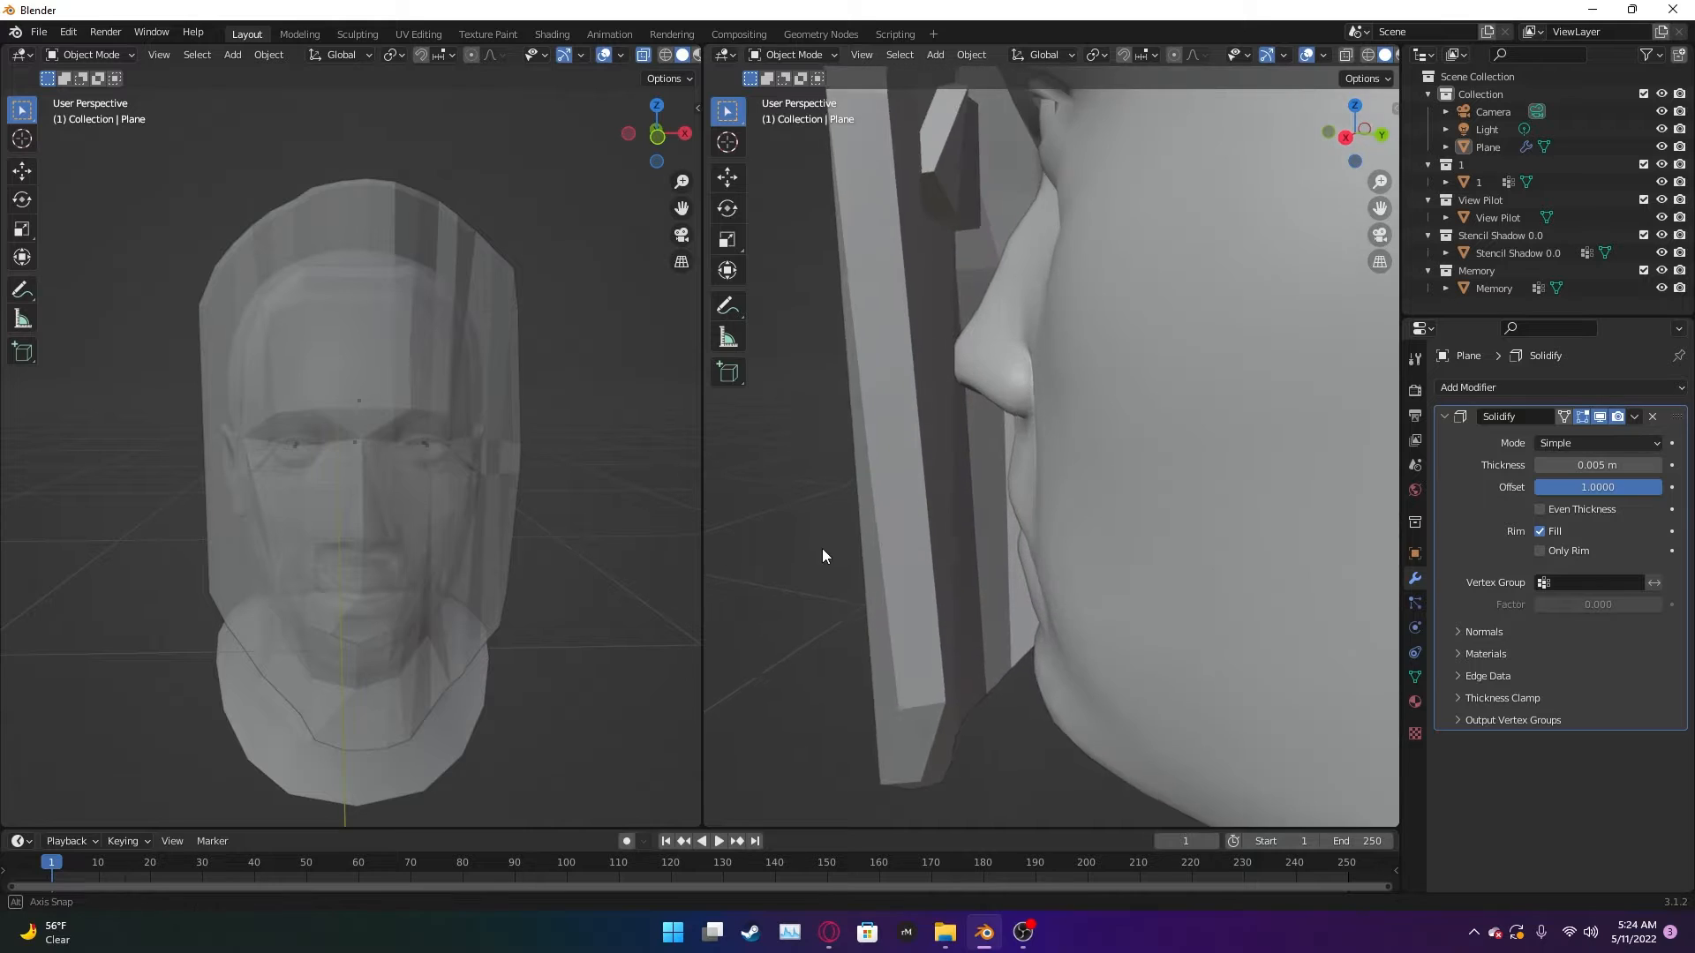
pyautogui.moveTo(891, 443); pyautogui.dragTo(1179, 604, button='middle')
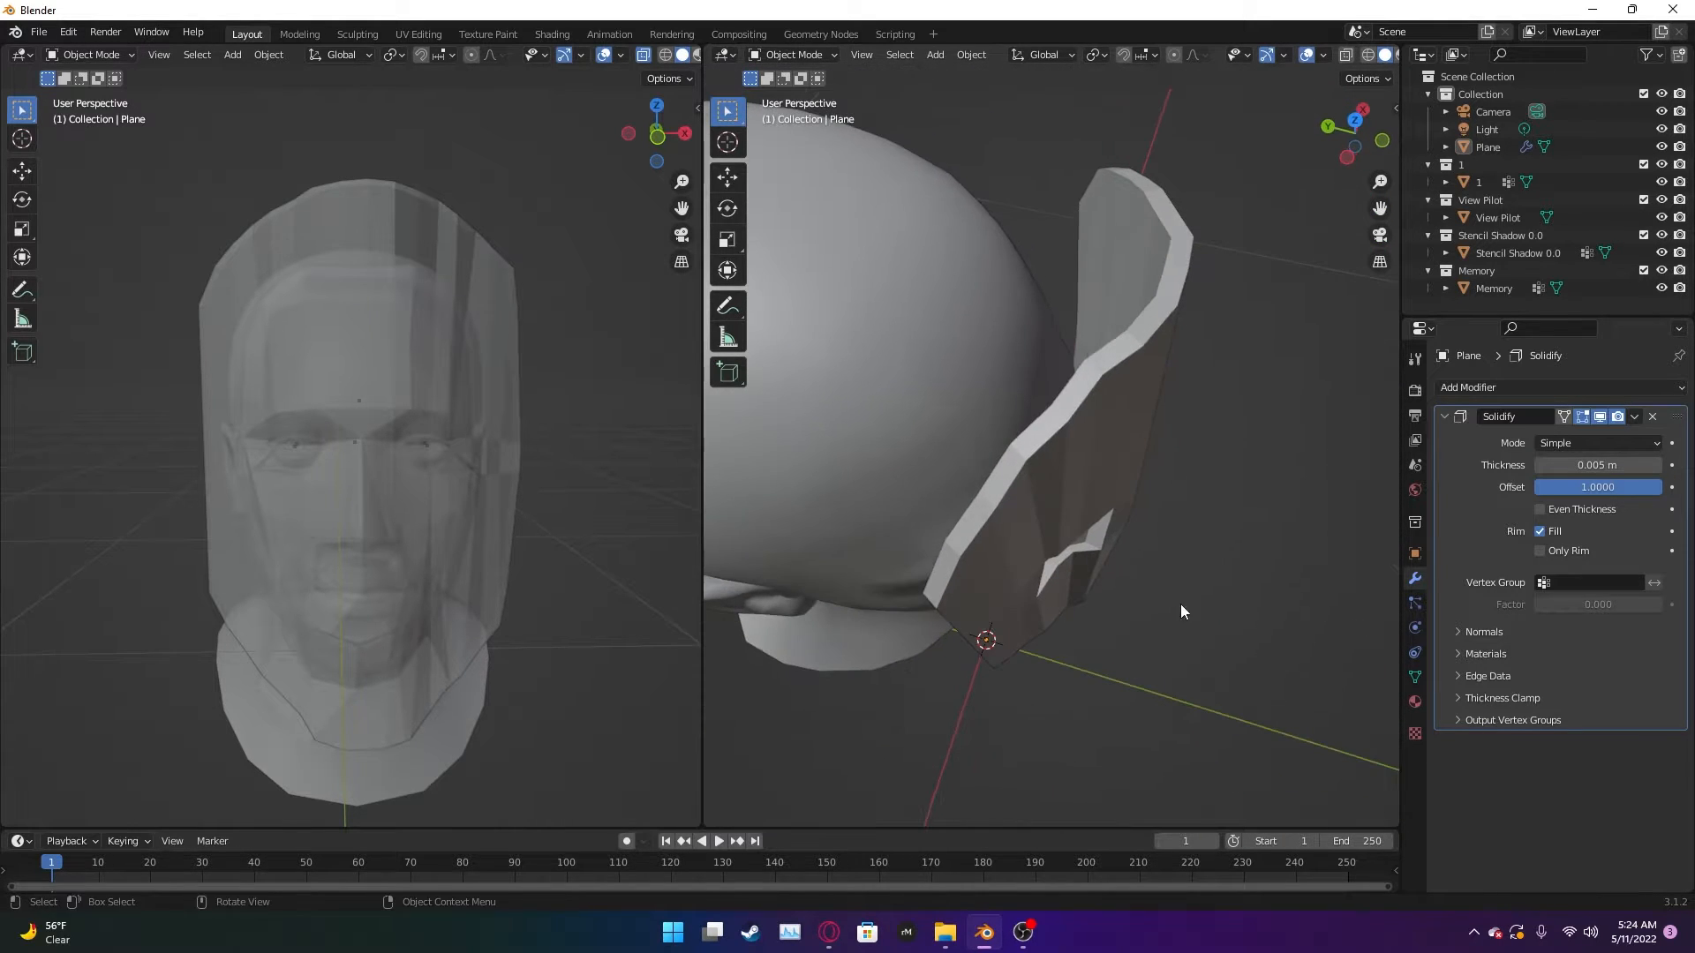
# - Set the mask's Solidify thickness to 0.003 m
pyautogui.click(1568, 465)
pyautogui.click(1568, 465)
pyautogui.press('BackSpace')
pyautogui.write('3')
pyautogui.press('Return')
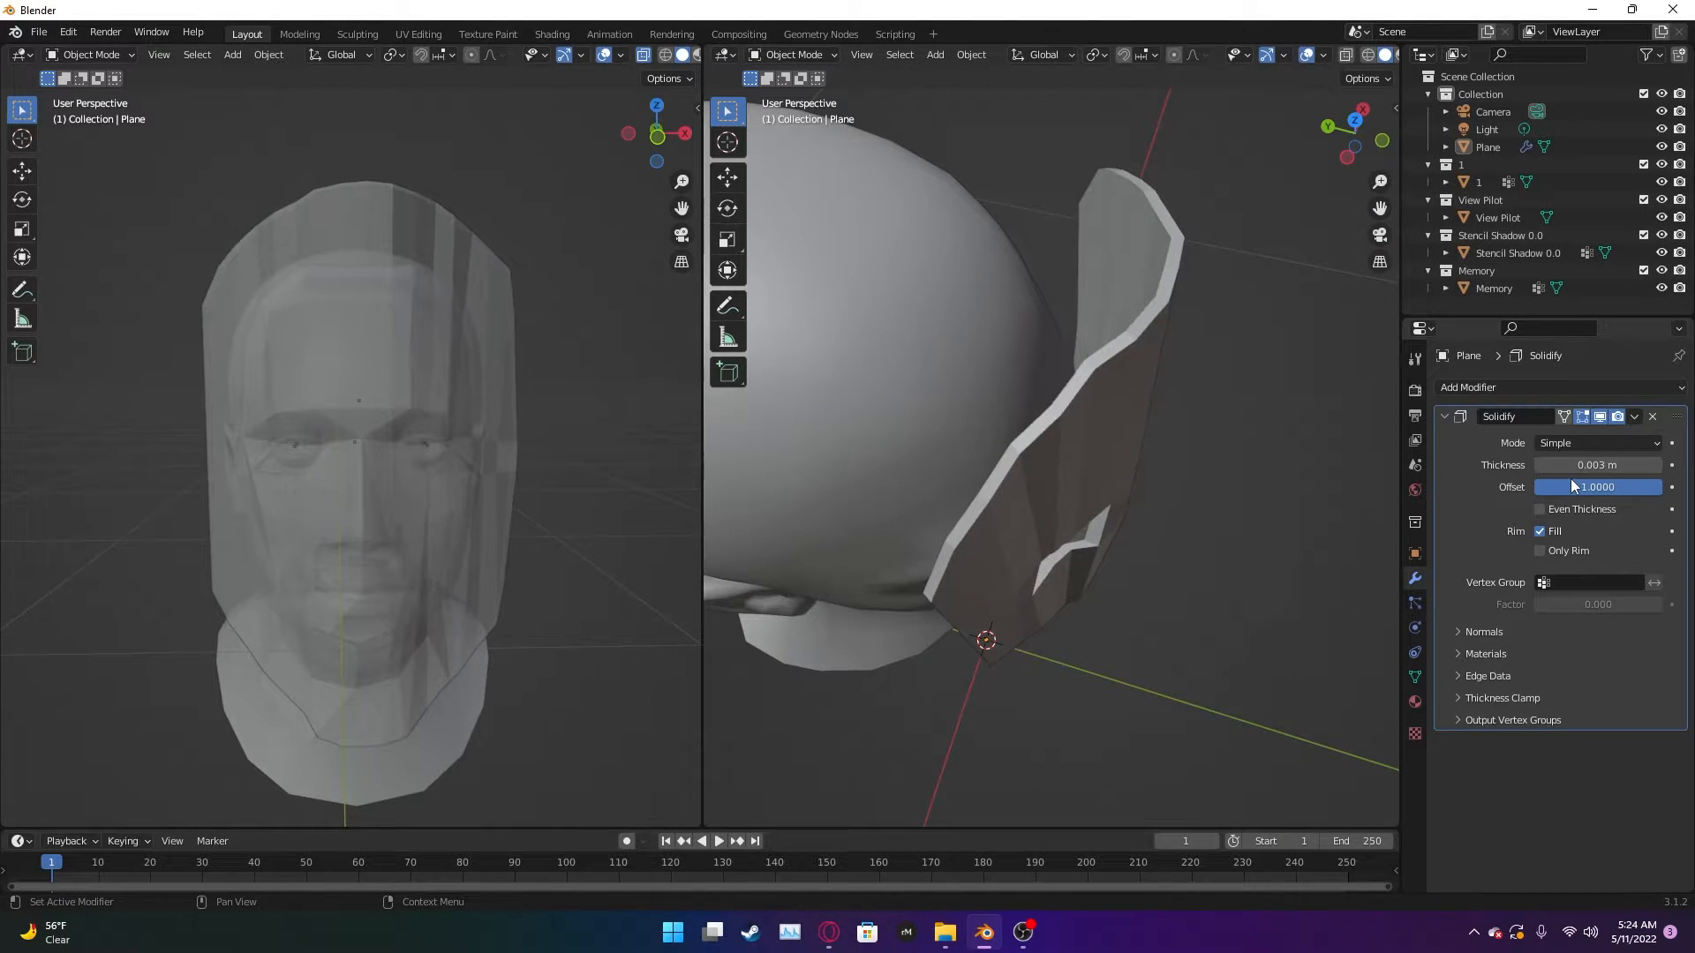
pyautogui.scroll(-4, 1190, 627)
pyautogui.moveTo(1189, 628); pyautogui.dragTo(870, 548, button='middle')
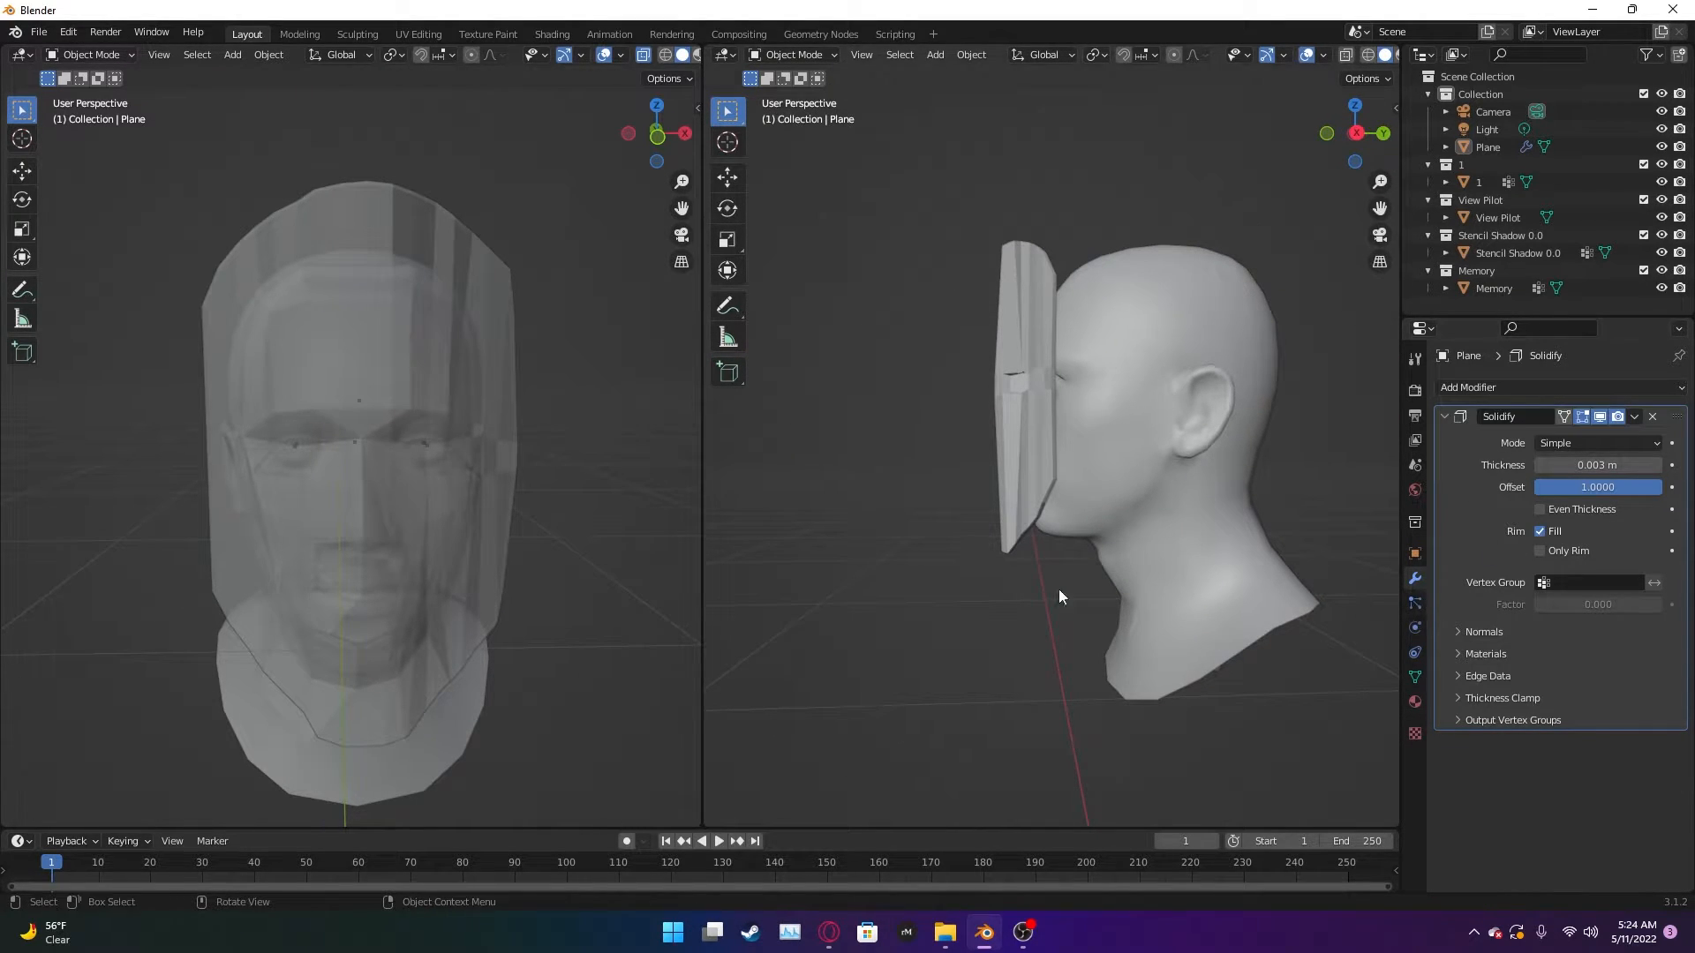
pyautogui.click(984, 450)
pyautogui.click(767, 578)
pyautogui.click(1496, 389)
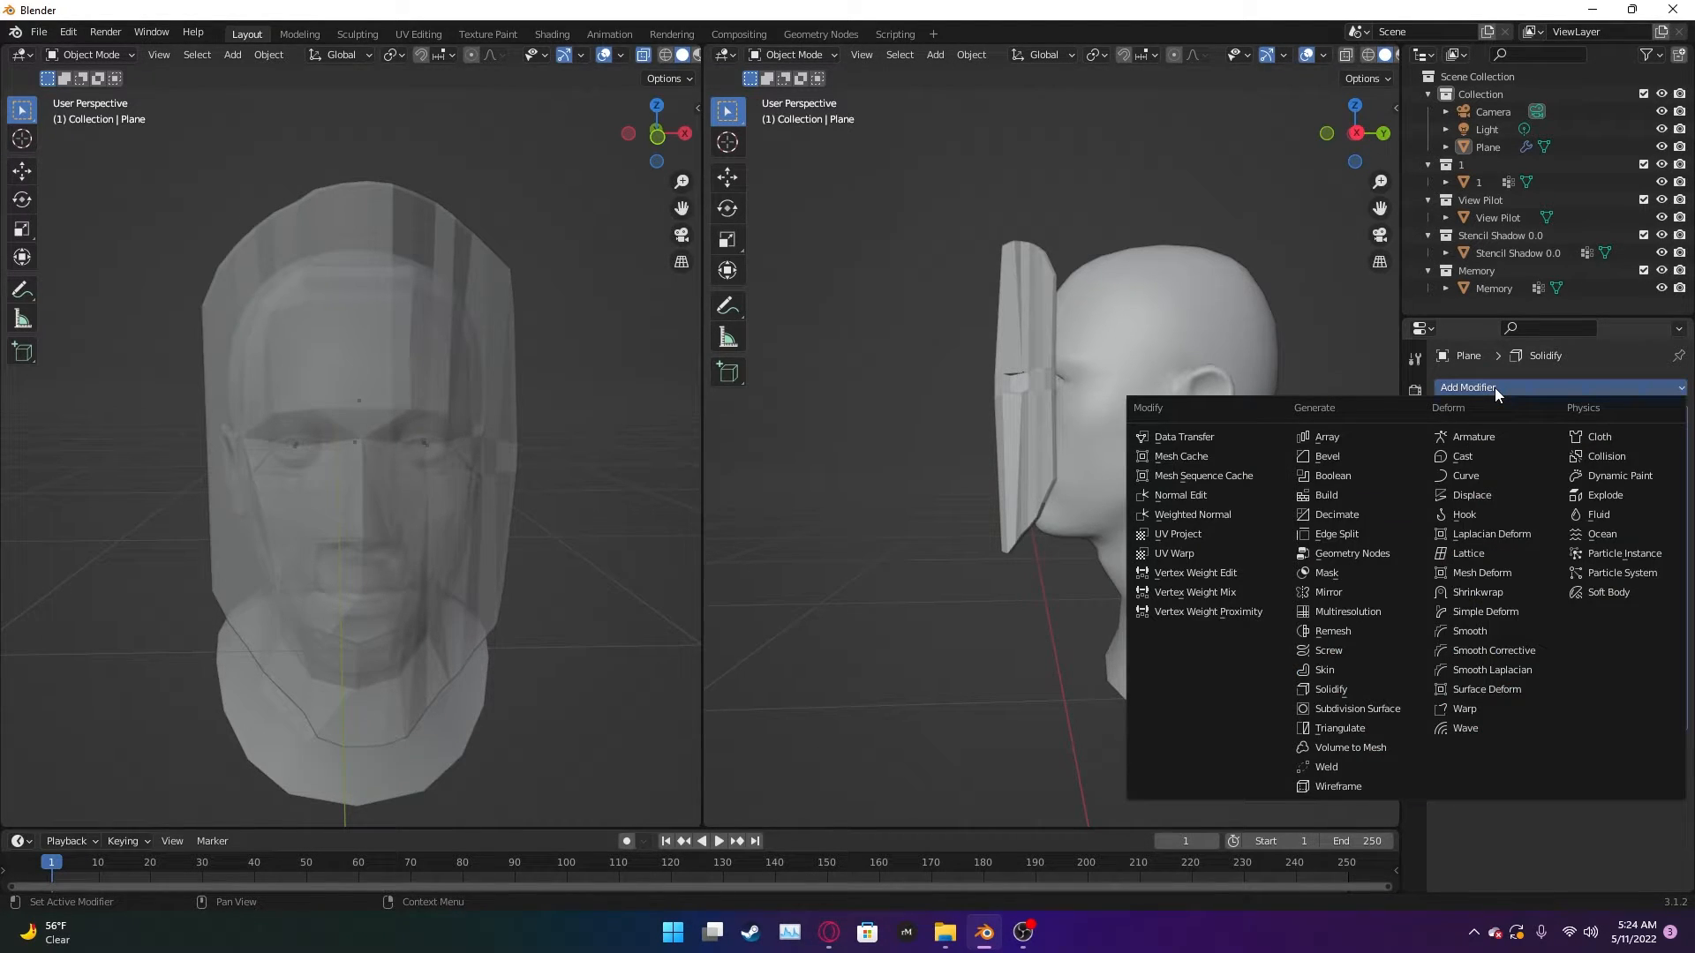
pyautogui.click(1353, 690)
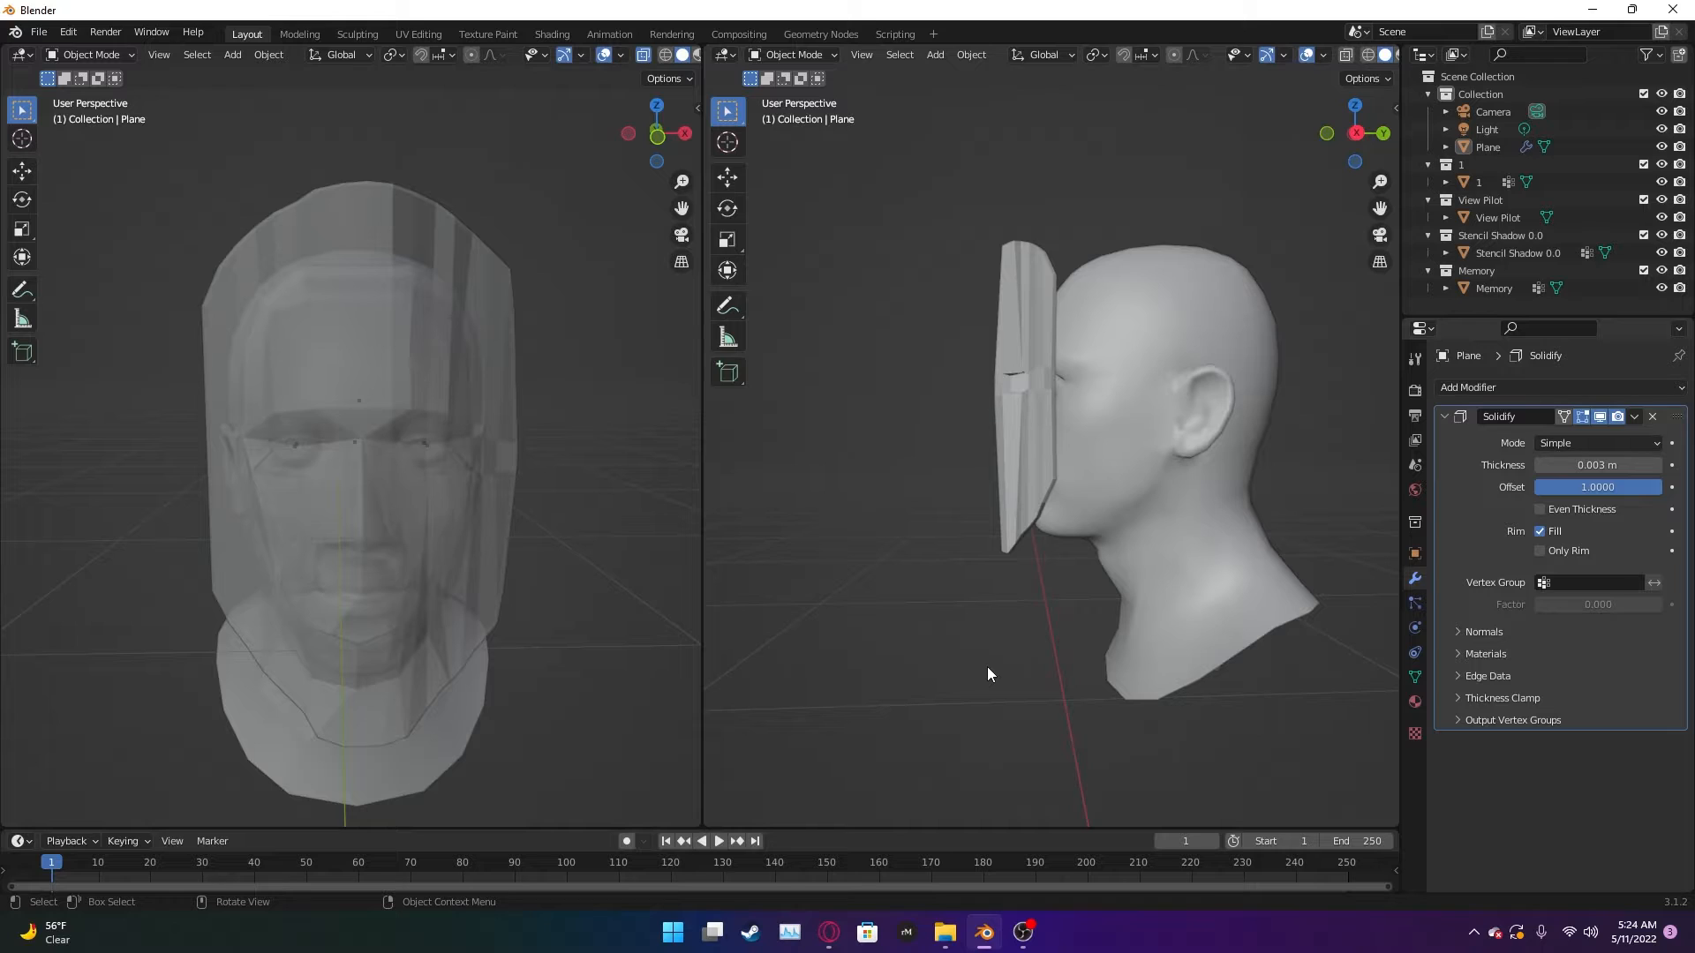
# - Try to apply the scale and rotation transforms without selecting the mask
pyautogui.hotkey('ctrl', 'a')
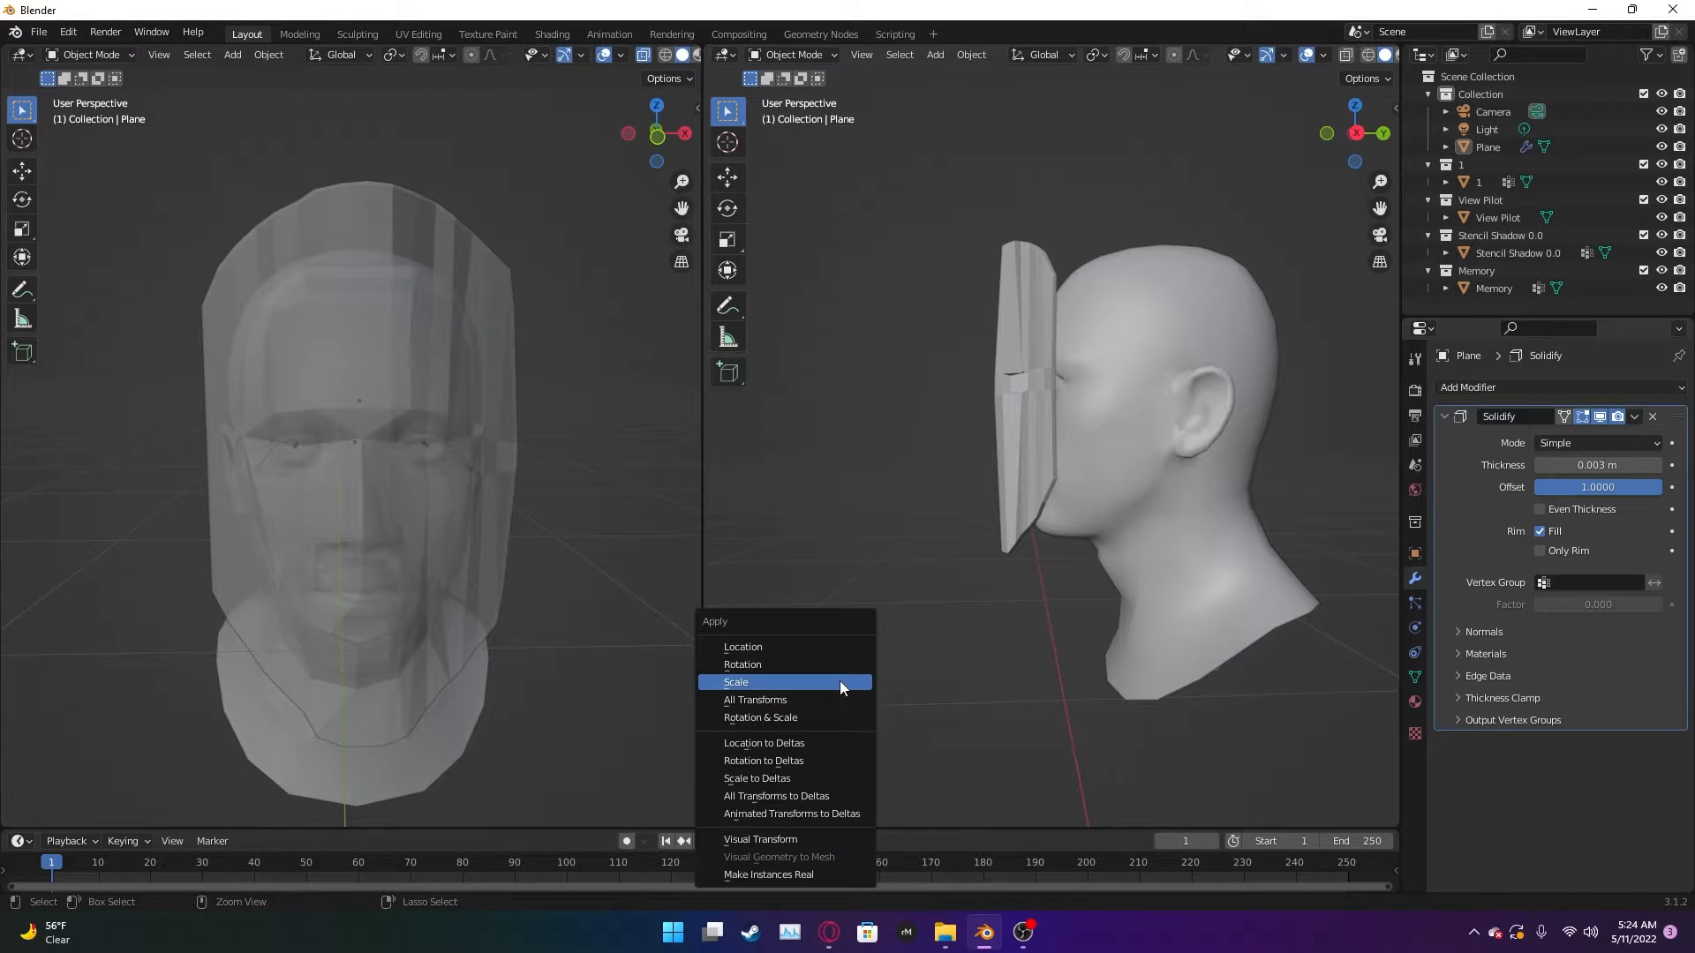
pyautogui.click(830, 680)
pyautogui.hotkey('ctrl', 'a')
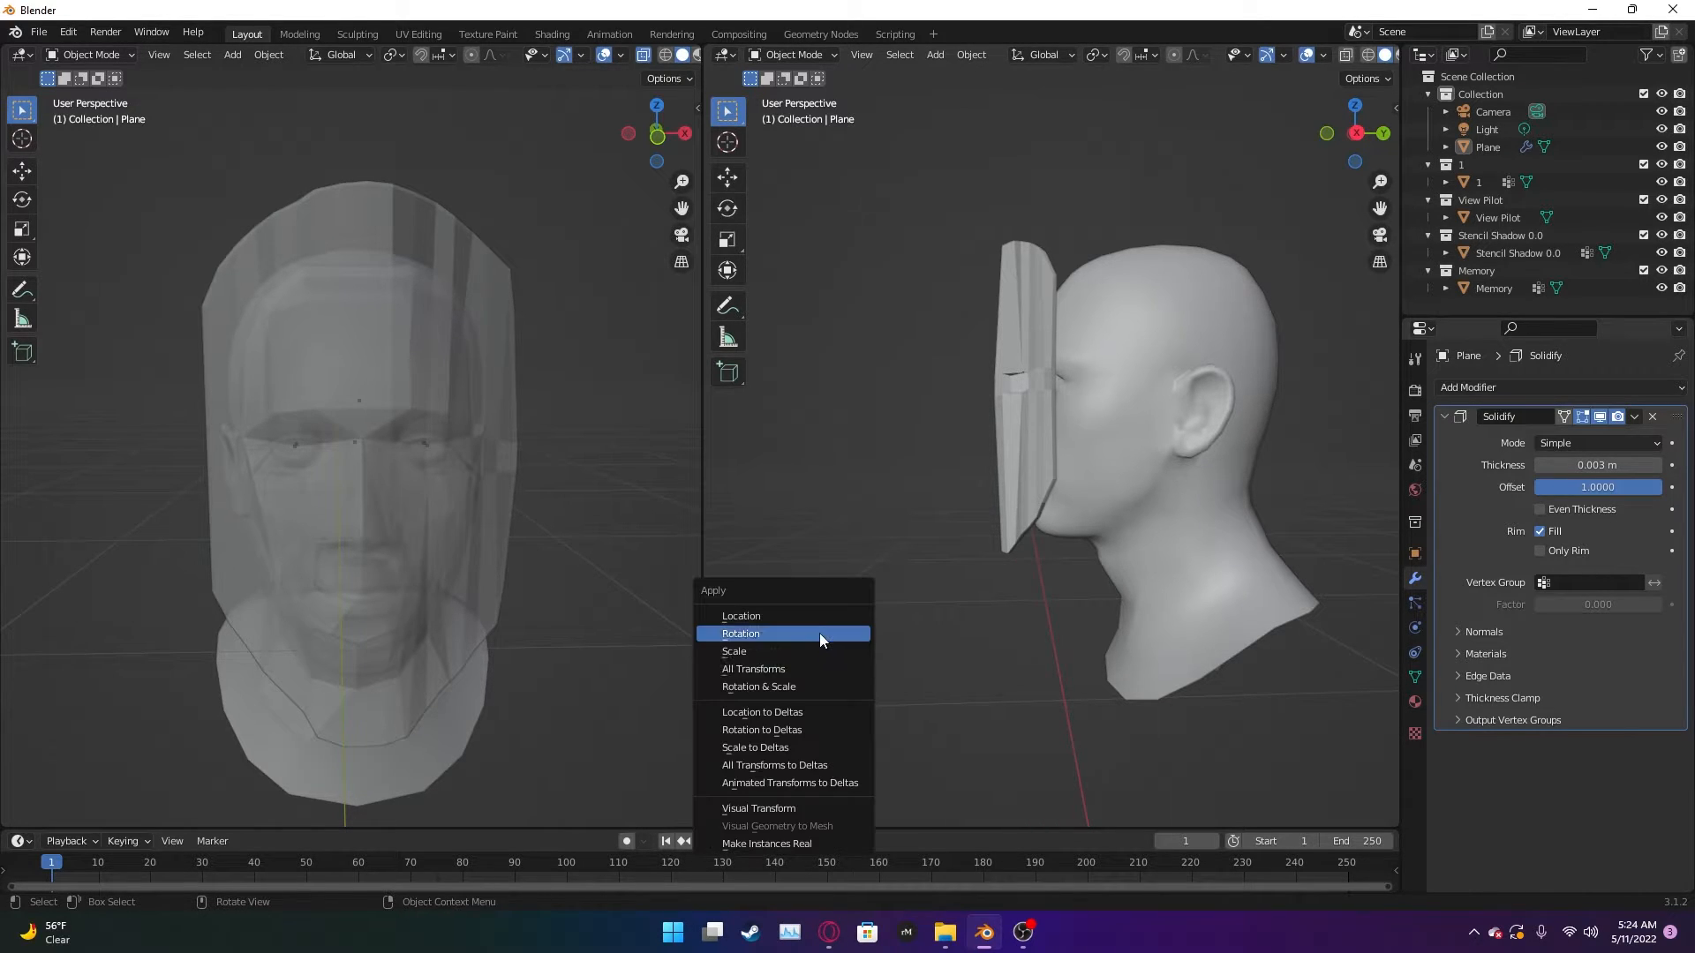
pyautogui.click(819, 633)
pyautogui.hotkey('ctrl', 'a')
pyautogui.click(792, 614)
pyautogui.hotkey('ctrl', 'a')
pyautogui.click(761, 677)
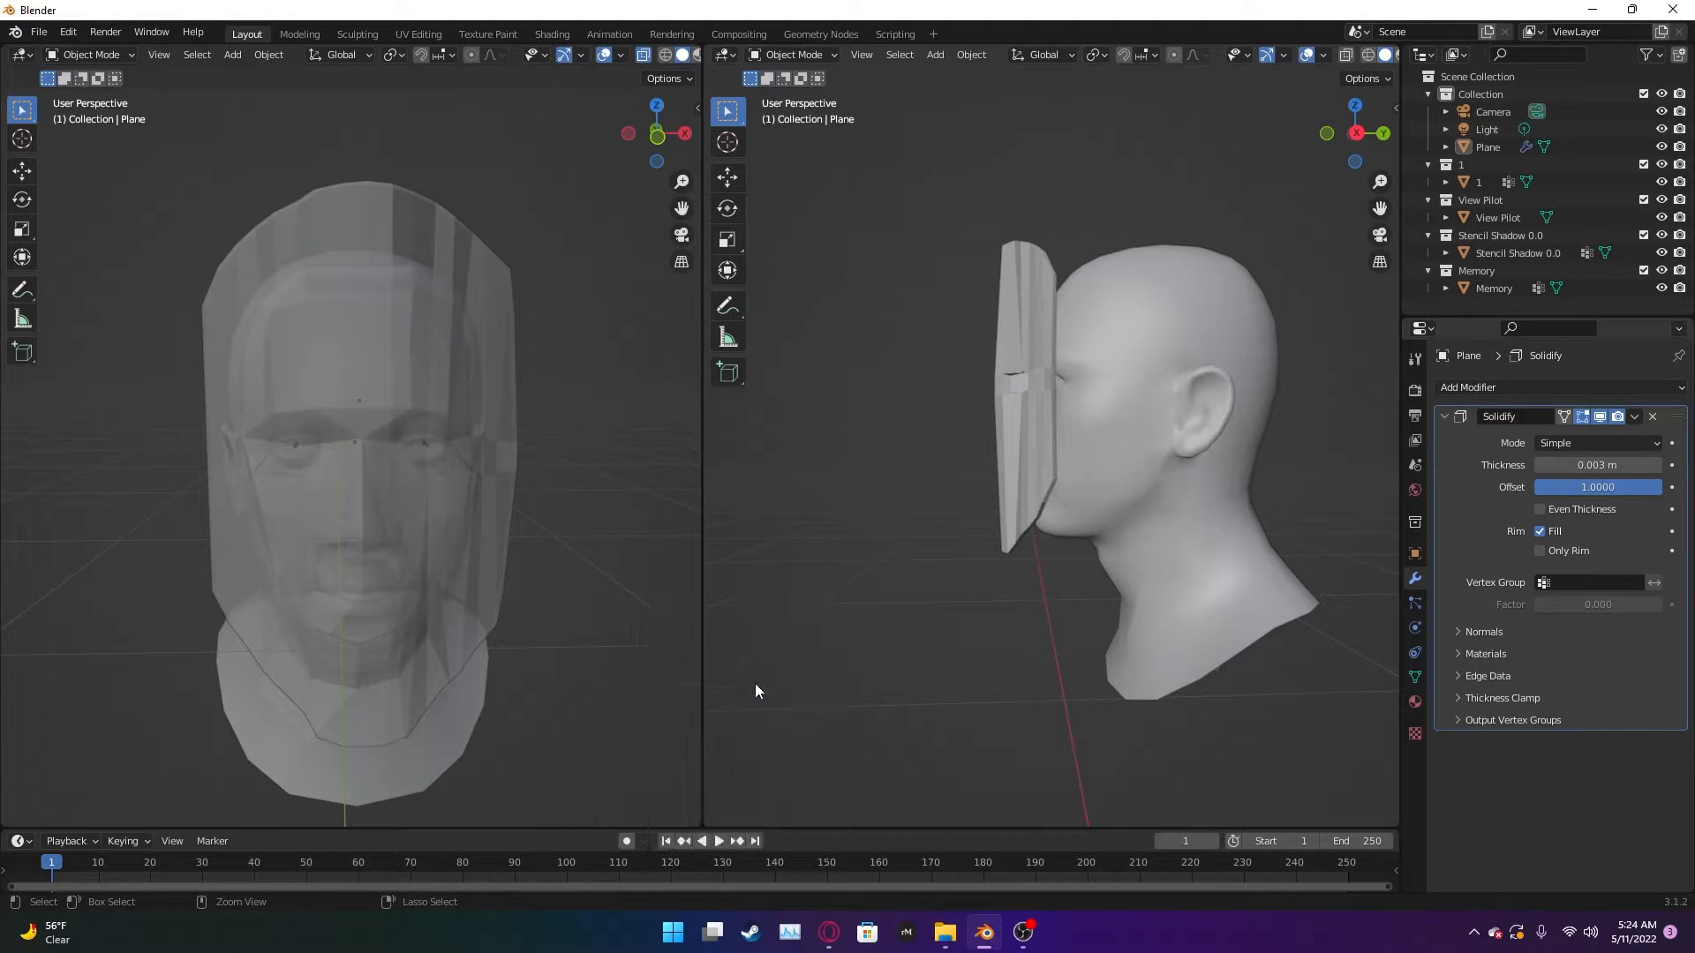
pyautogui.hotkey('ctrl', 'a')
pyautogui.click(744, 706)
# - Select the mask and apply its object transforms, including its scale
pyautogui.moveTo(782, 648); pyautogui.dragTo(987, 648, button='middle')
pyautogui.scroll(-9, 991, 649)
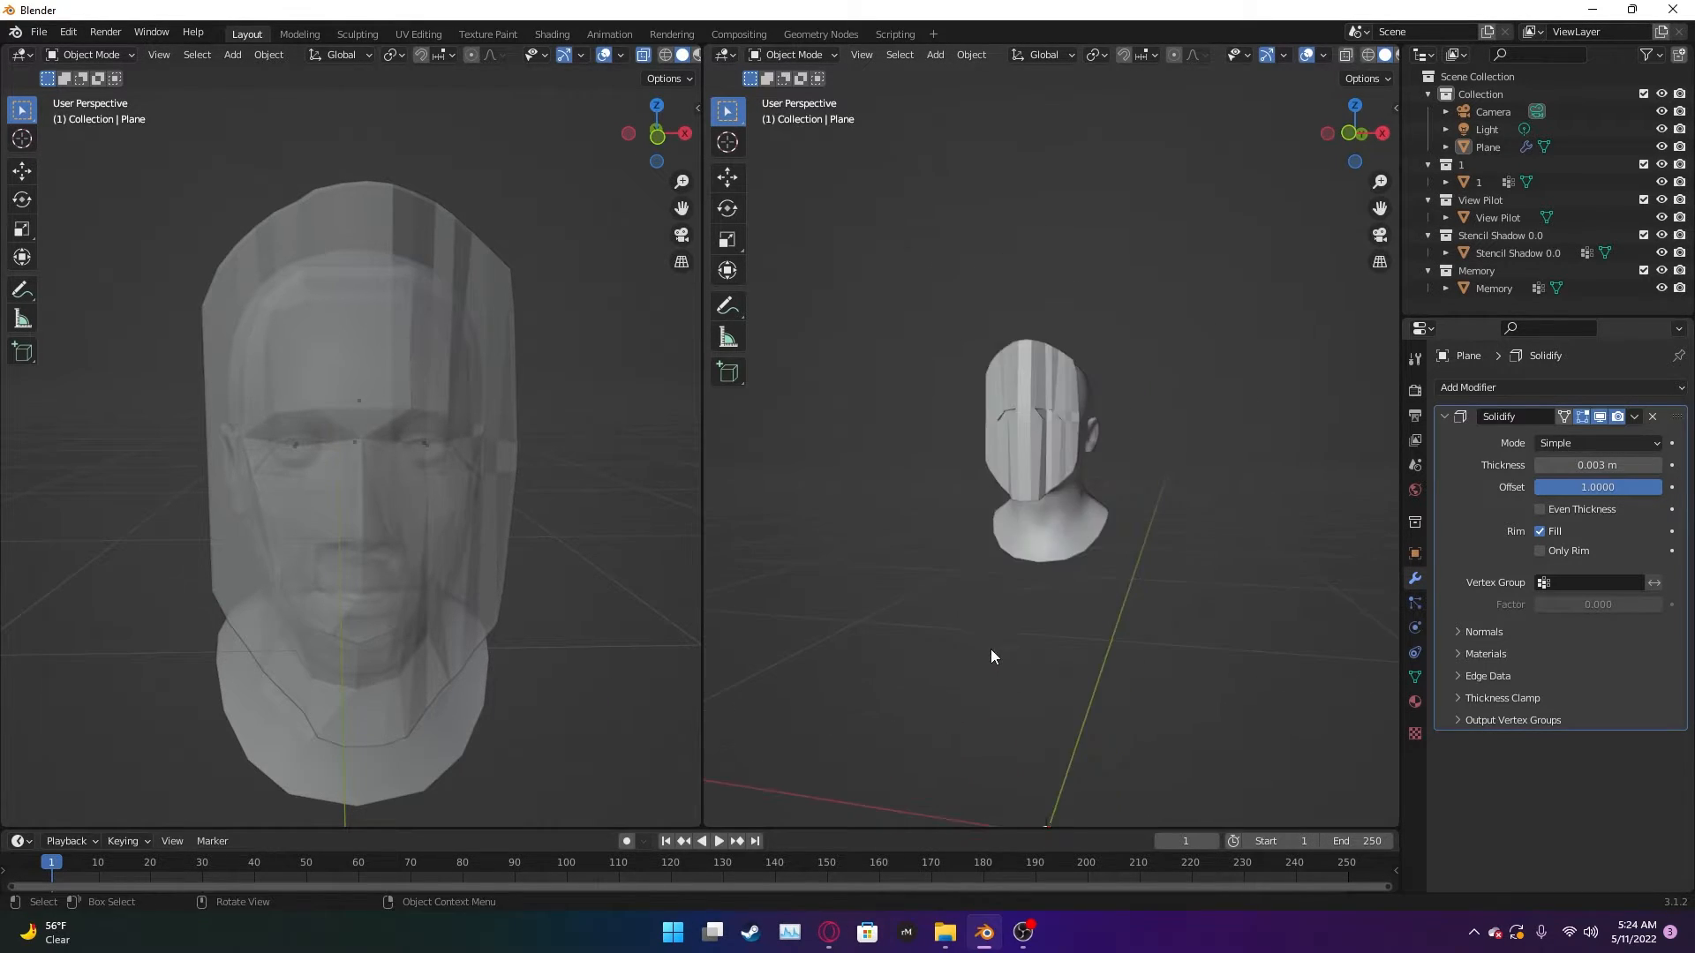
pyautogui.scroll(12, 1108, 592)
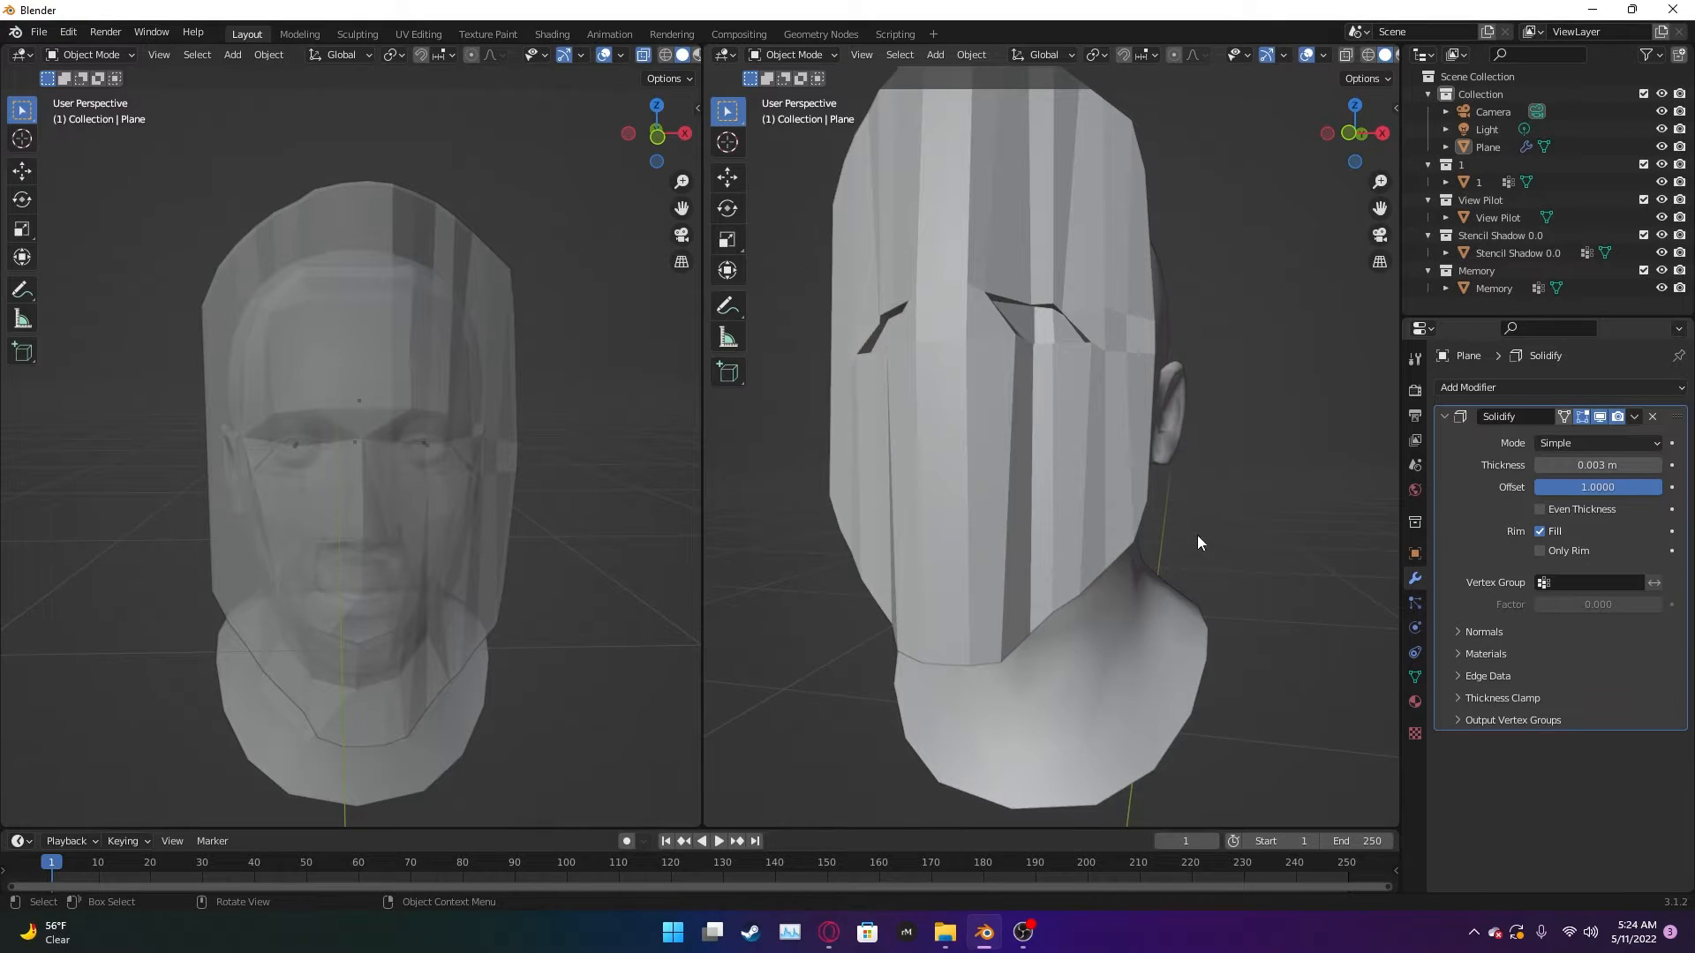
pyautogui.moveTo(1204, 623); pyautogui.dragTo(1141, 578, button='middle')
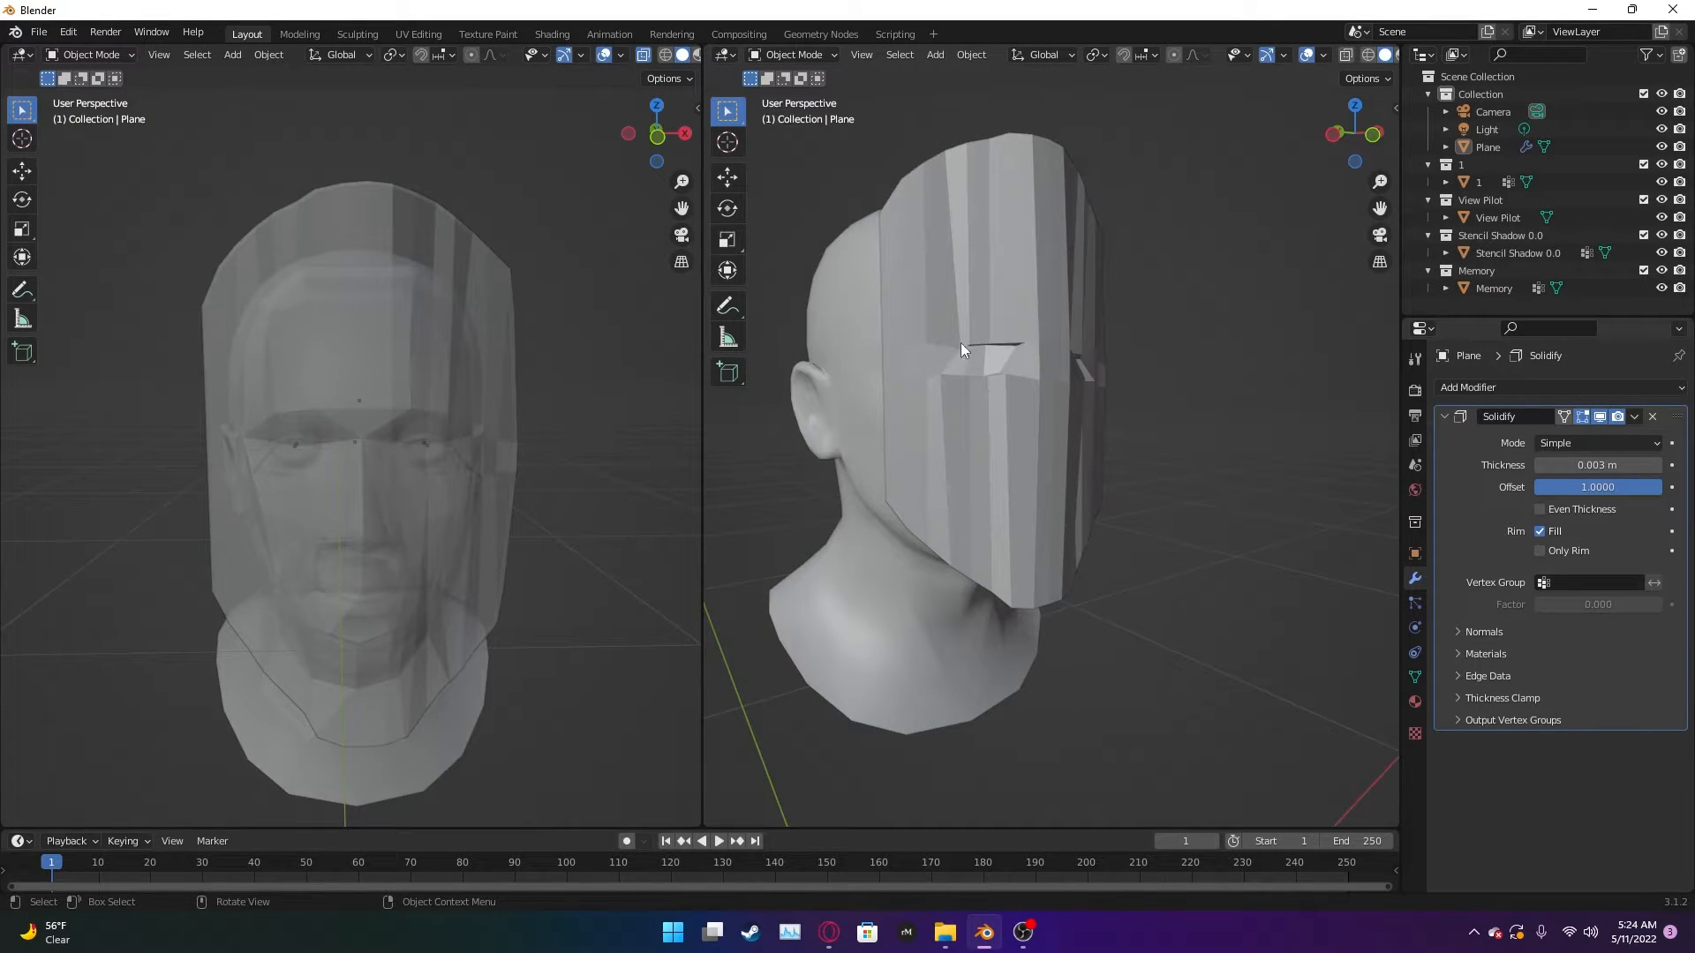
pyautogui.moveTo(953, 624); pyautogui.dragTo(1168, 502, button='middle')
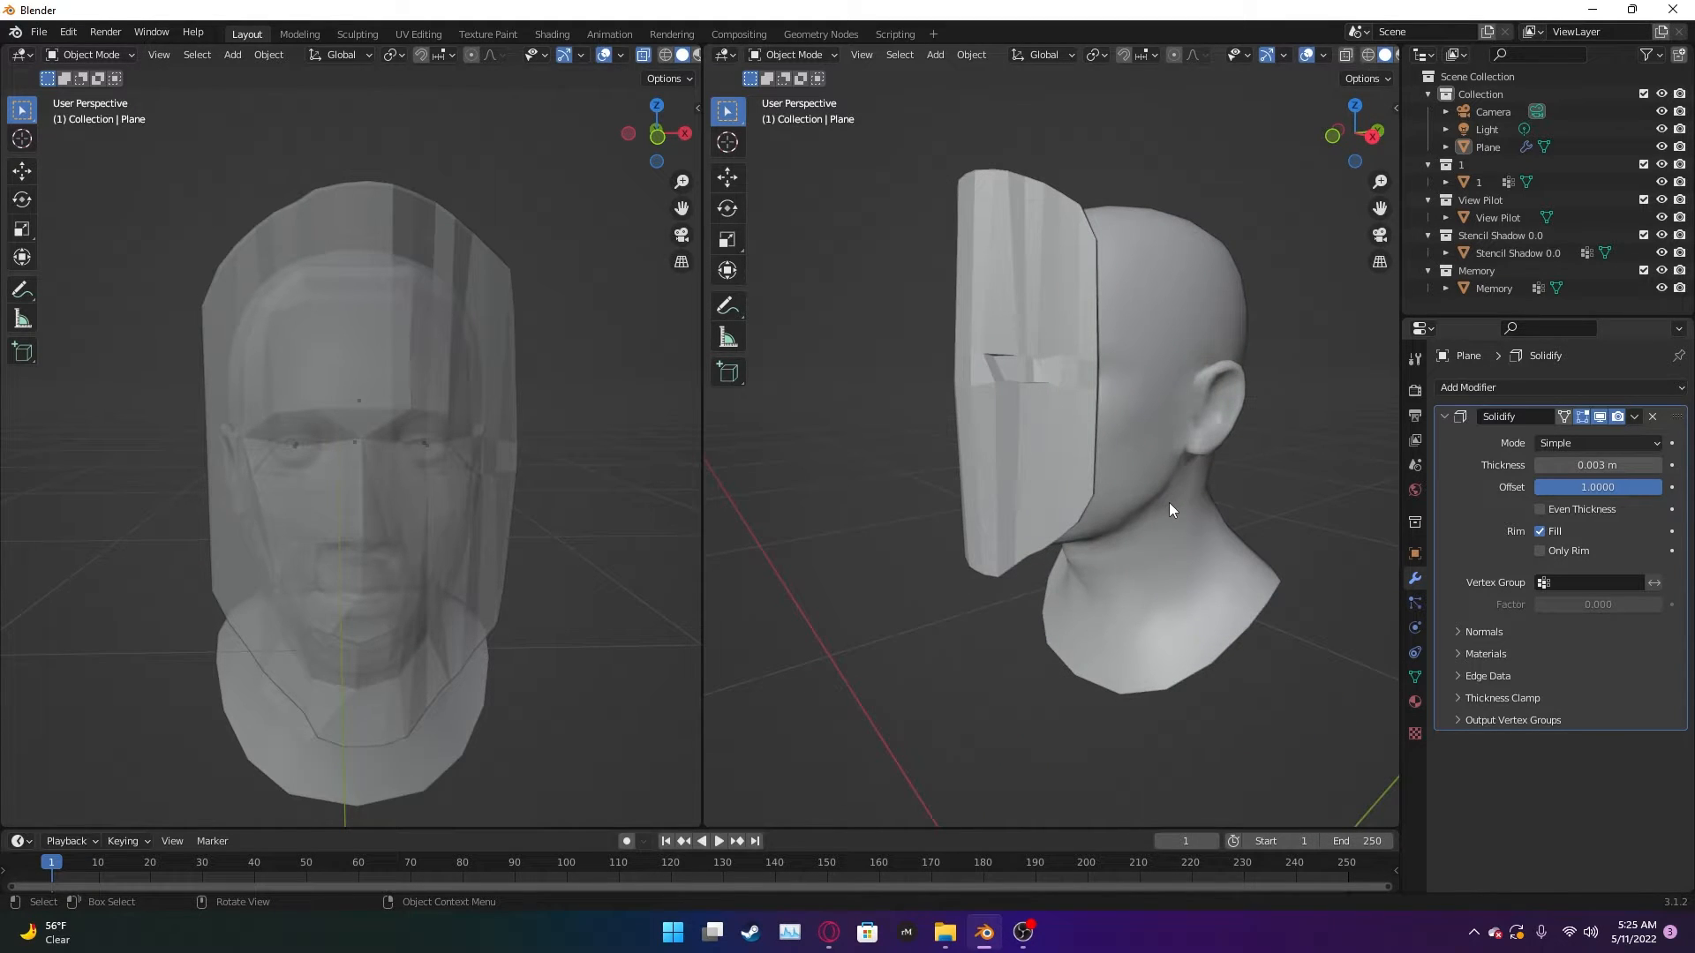
pyautogui.click(1022, 389)
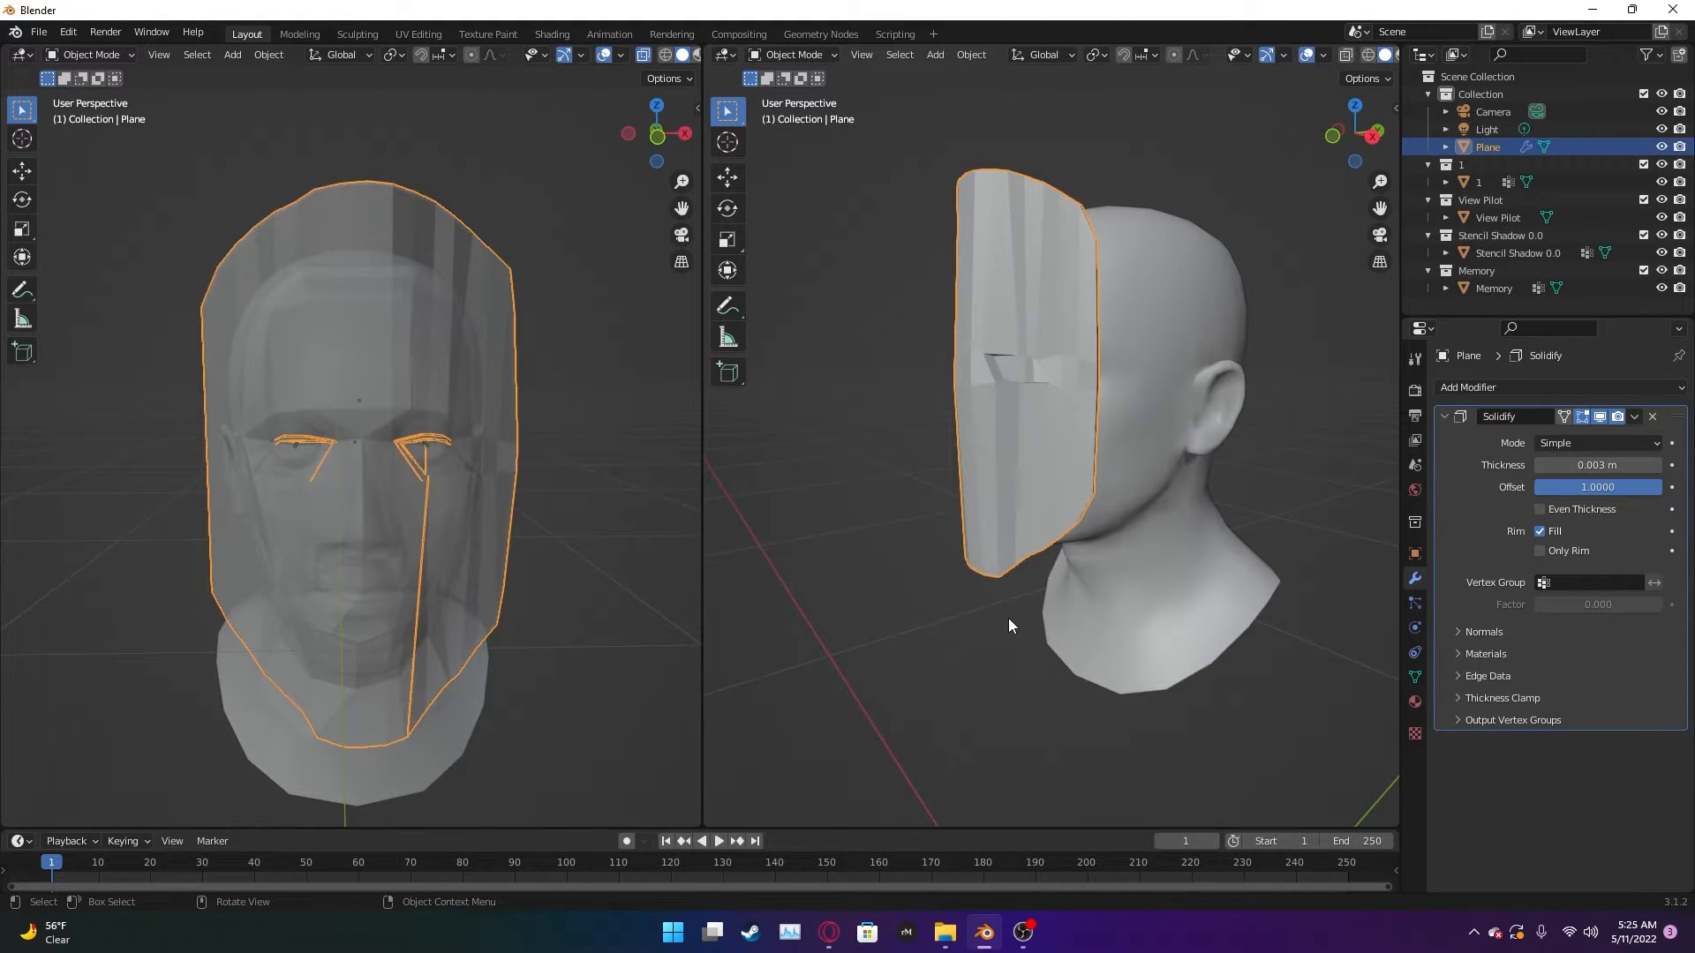
pyautogui.hotkey('ctrl', 'a')
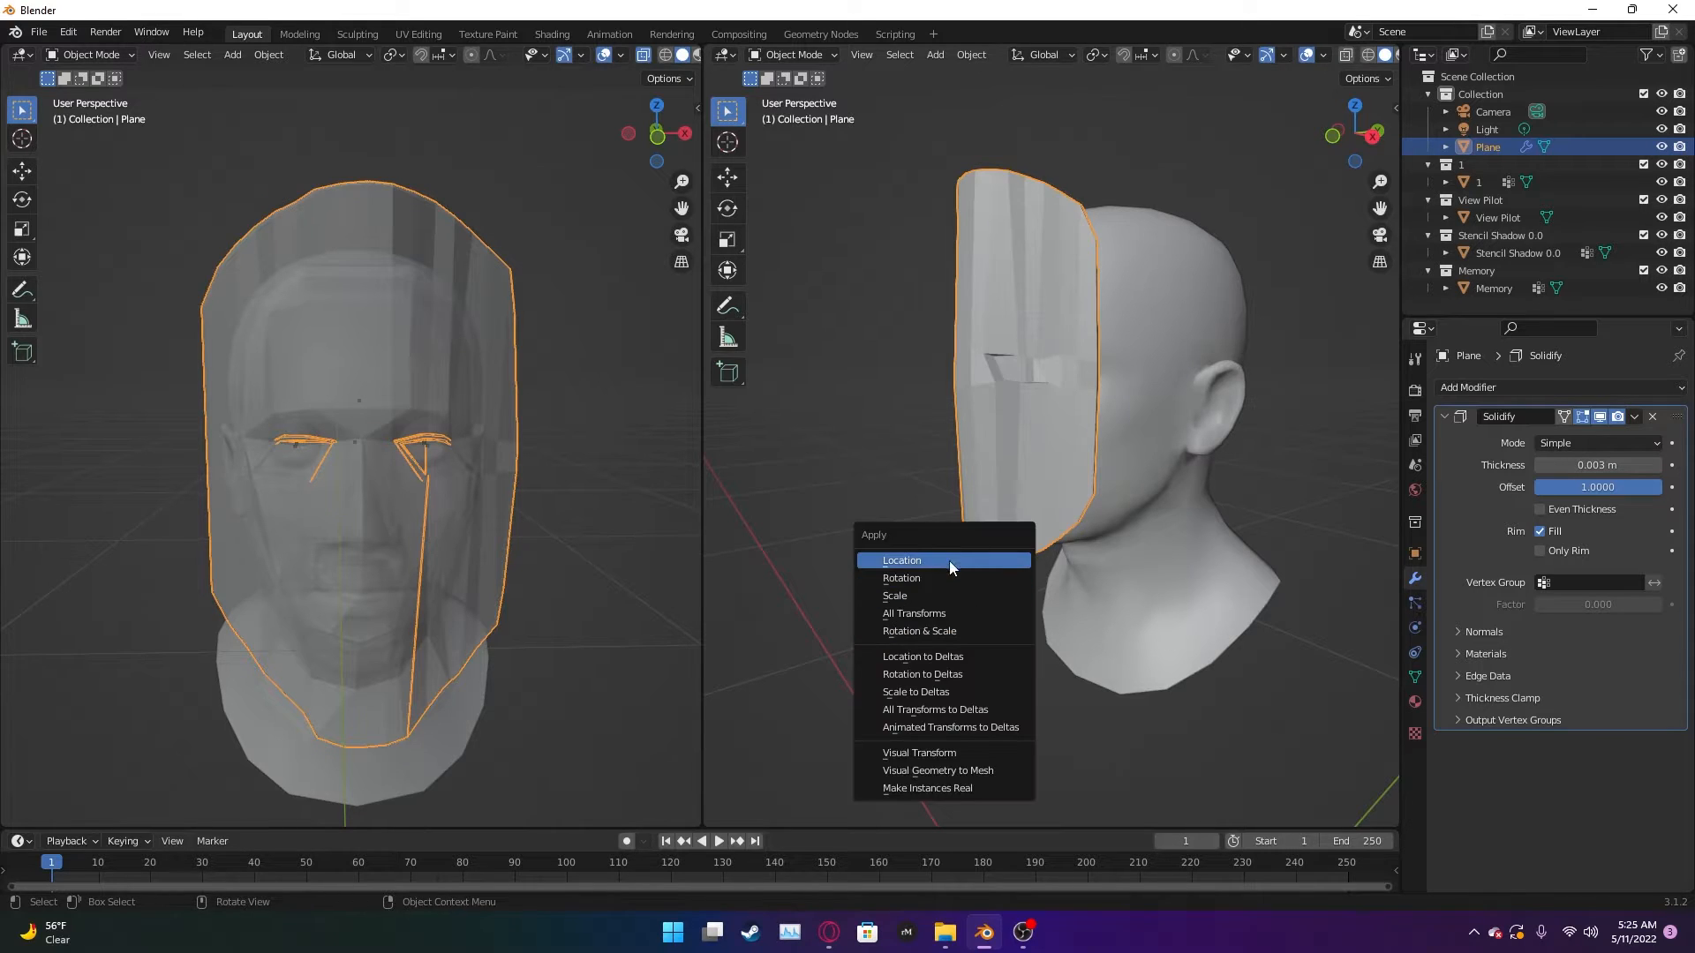
pyautogui.click(939, 592)
pyautogui.hotkey('ctrl', 'a')
pyautogui.click(924, 648)
pyautogui.hotkey('ctrl', 'a')
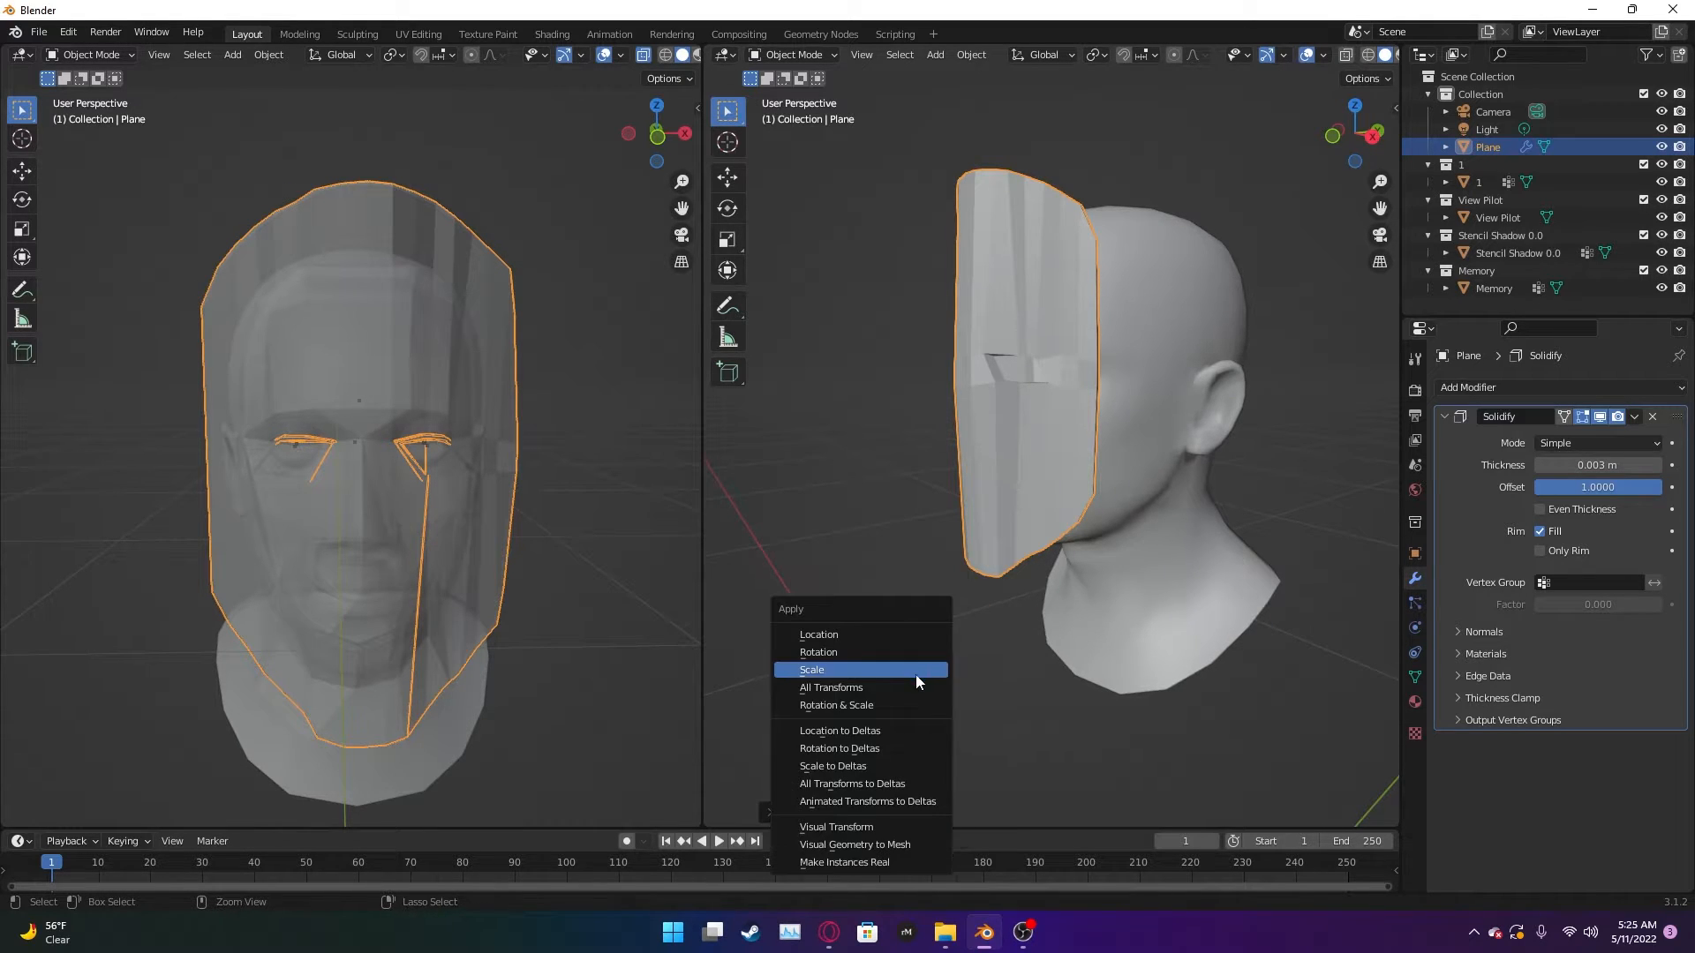
pyautogui.click(905, 688)
pyautogui.hotkey('ctrl', 'a')
pyautogui.click(904, 713)
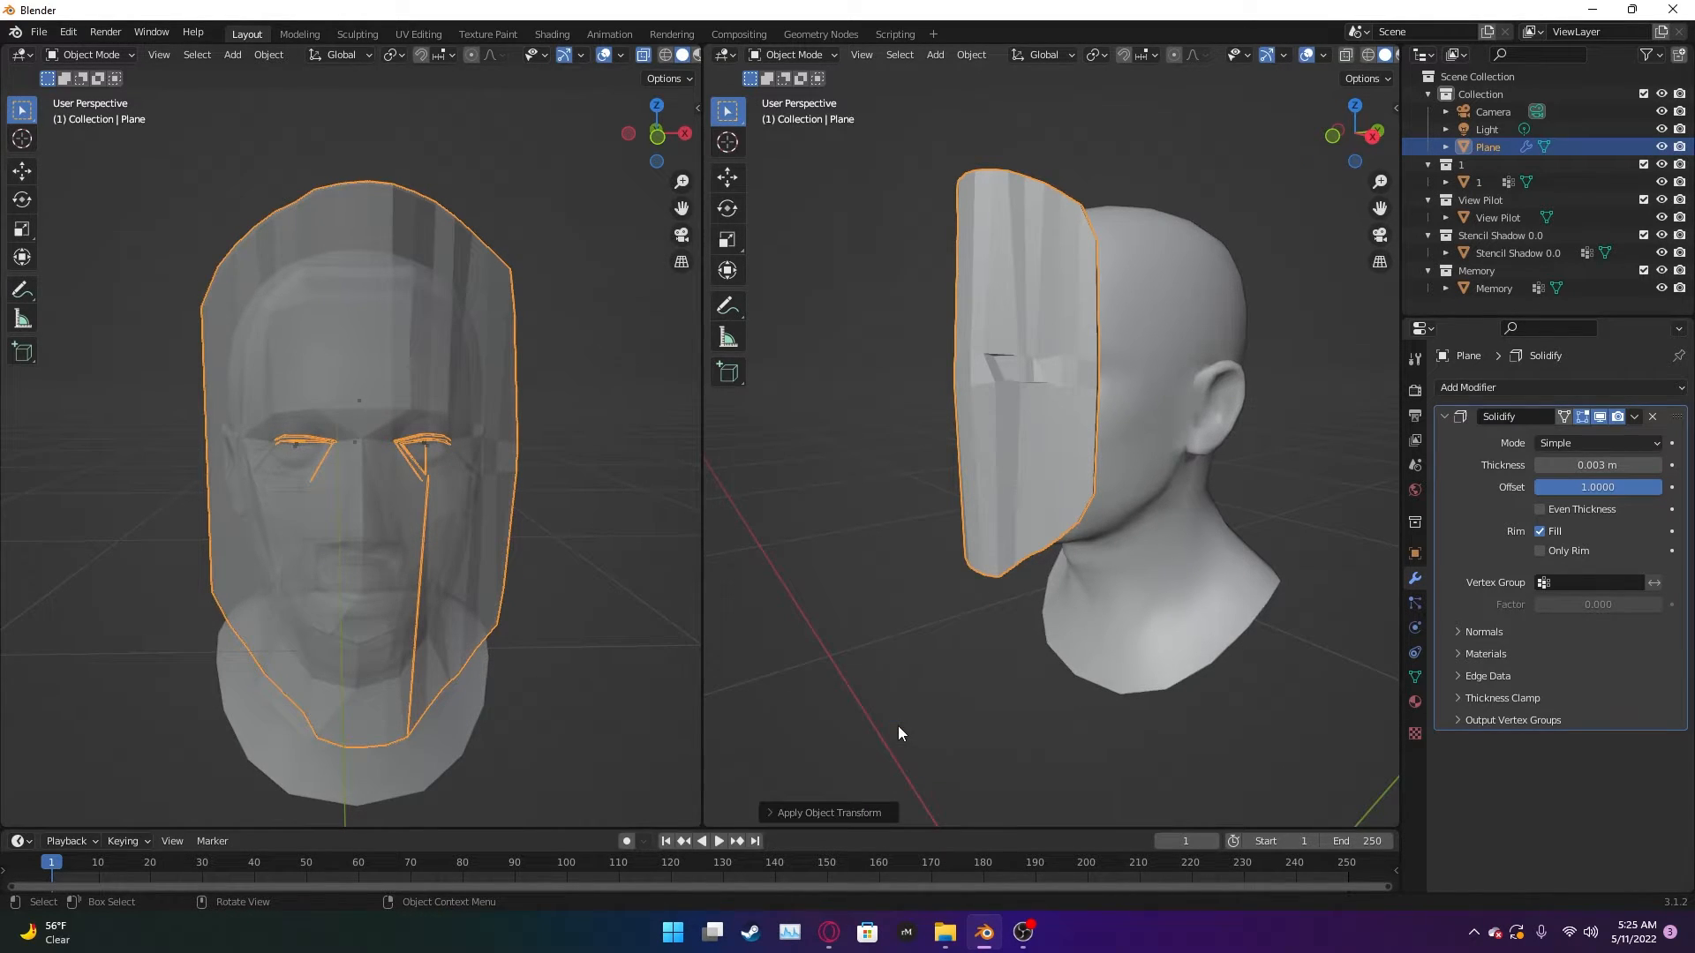
# - Examine how the mask sits on the head from the front, both sides and above
pyautogui.click(946, 685)
pyautogui.moveTo(867, 670); pyautogui.dragTo(1183, 523, button='middle')
pyautogui.scroll(-3, 1142, 669)
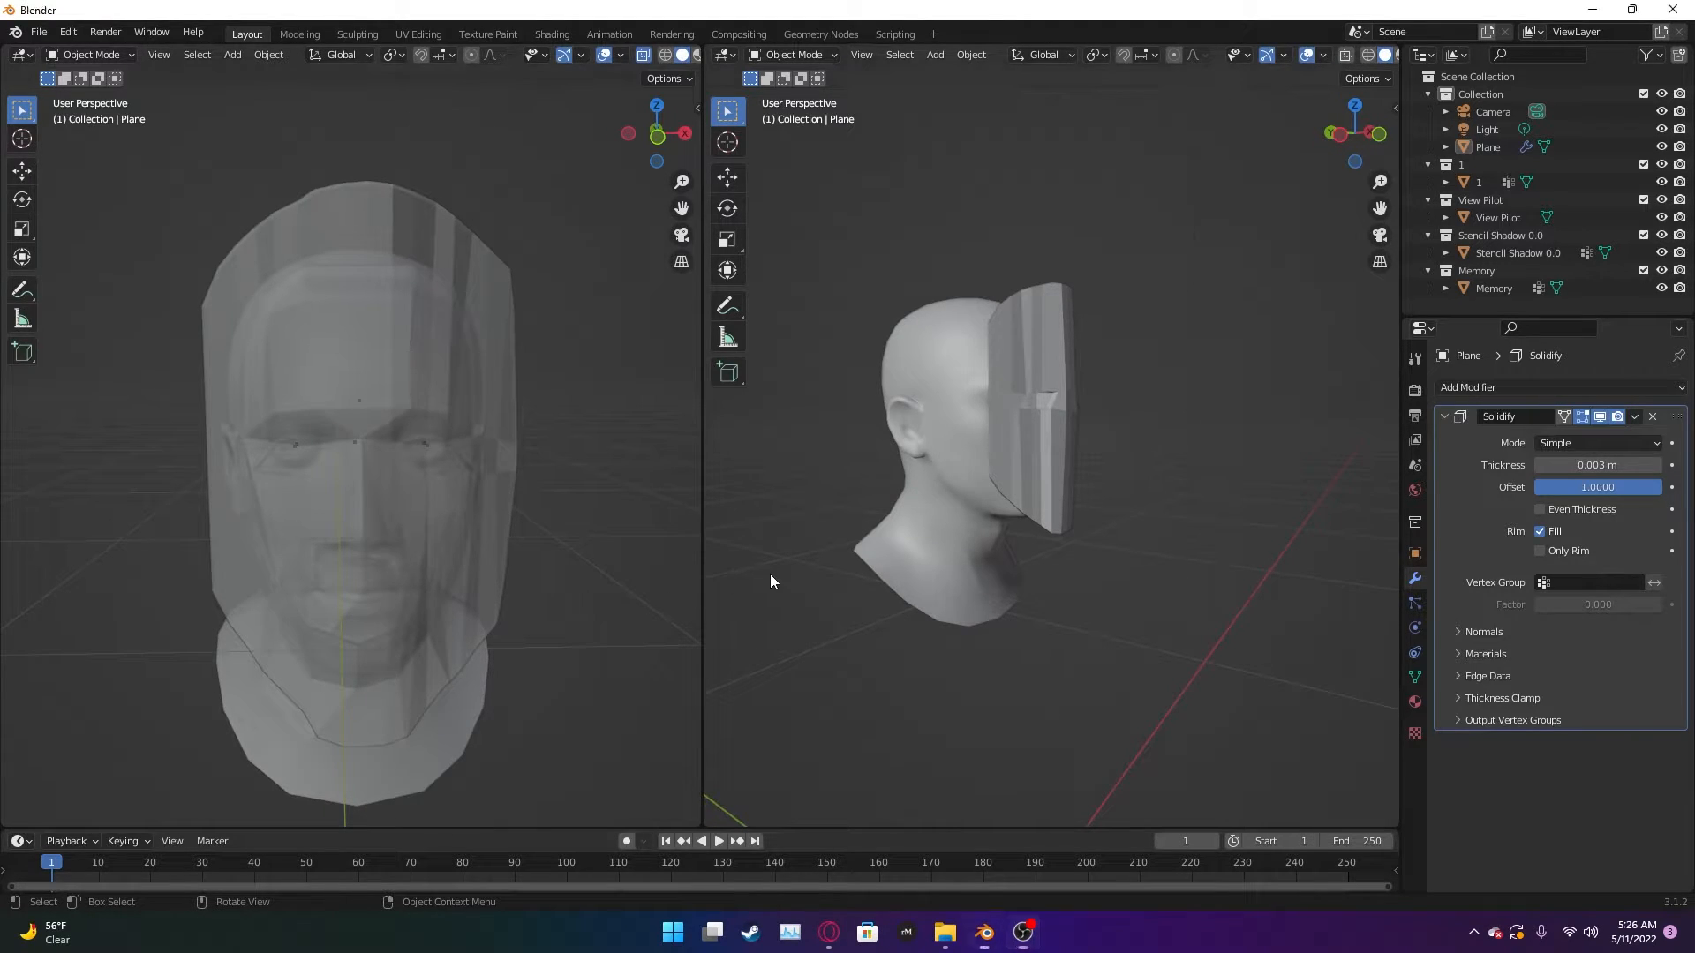
pyautogui.moveTo(920, 627); pyautogui.dragTo(1071, 702, button='middle')
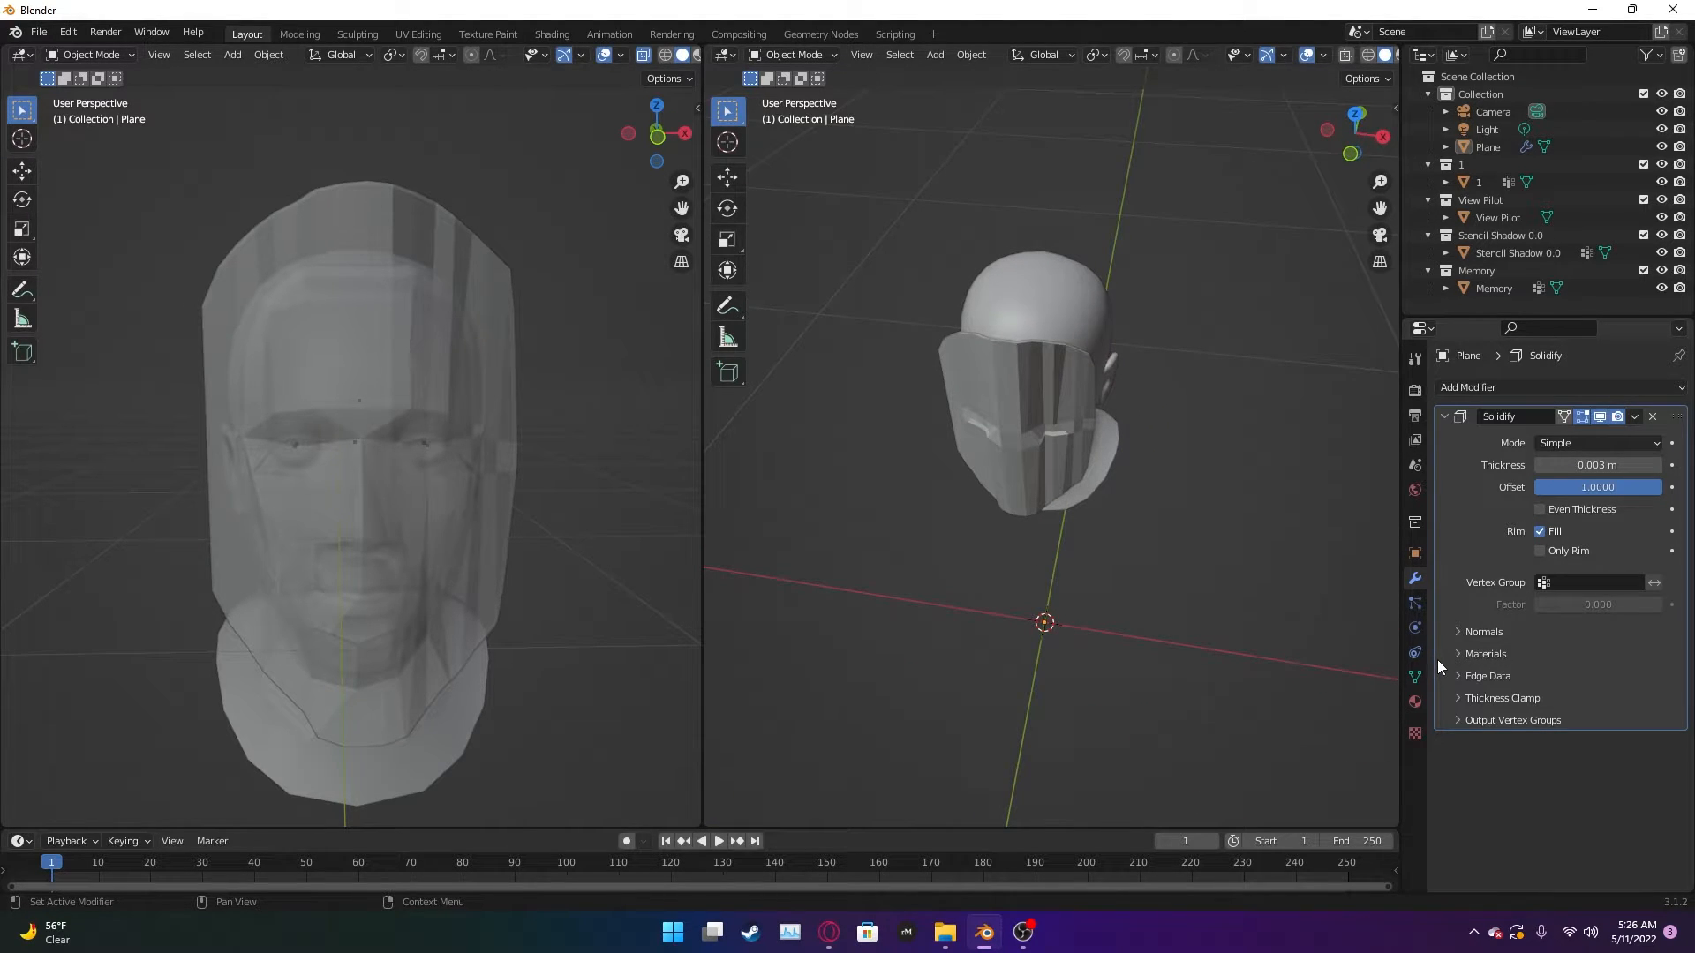
pyautogui.click(1061, 399)
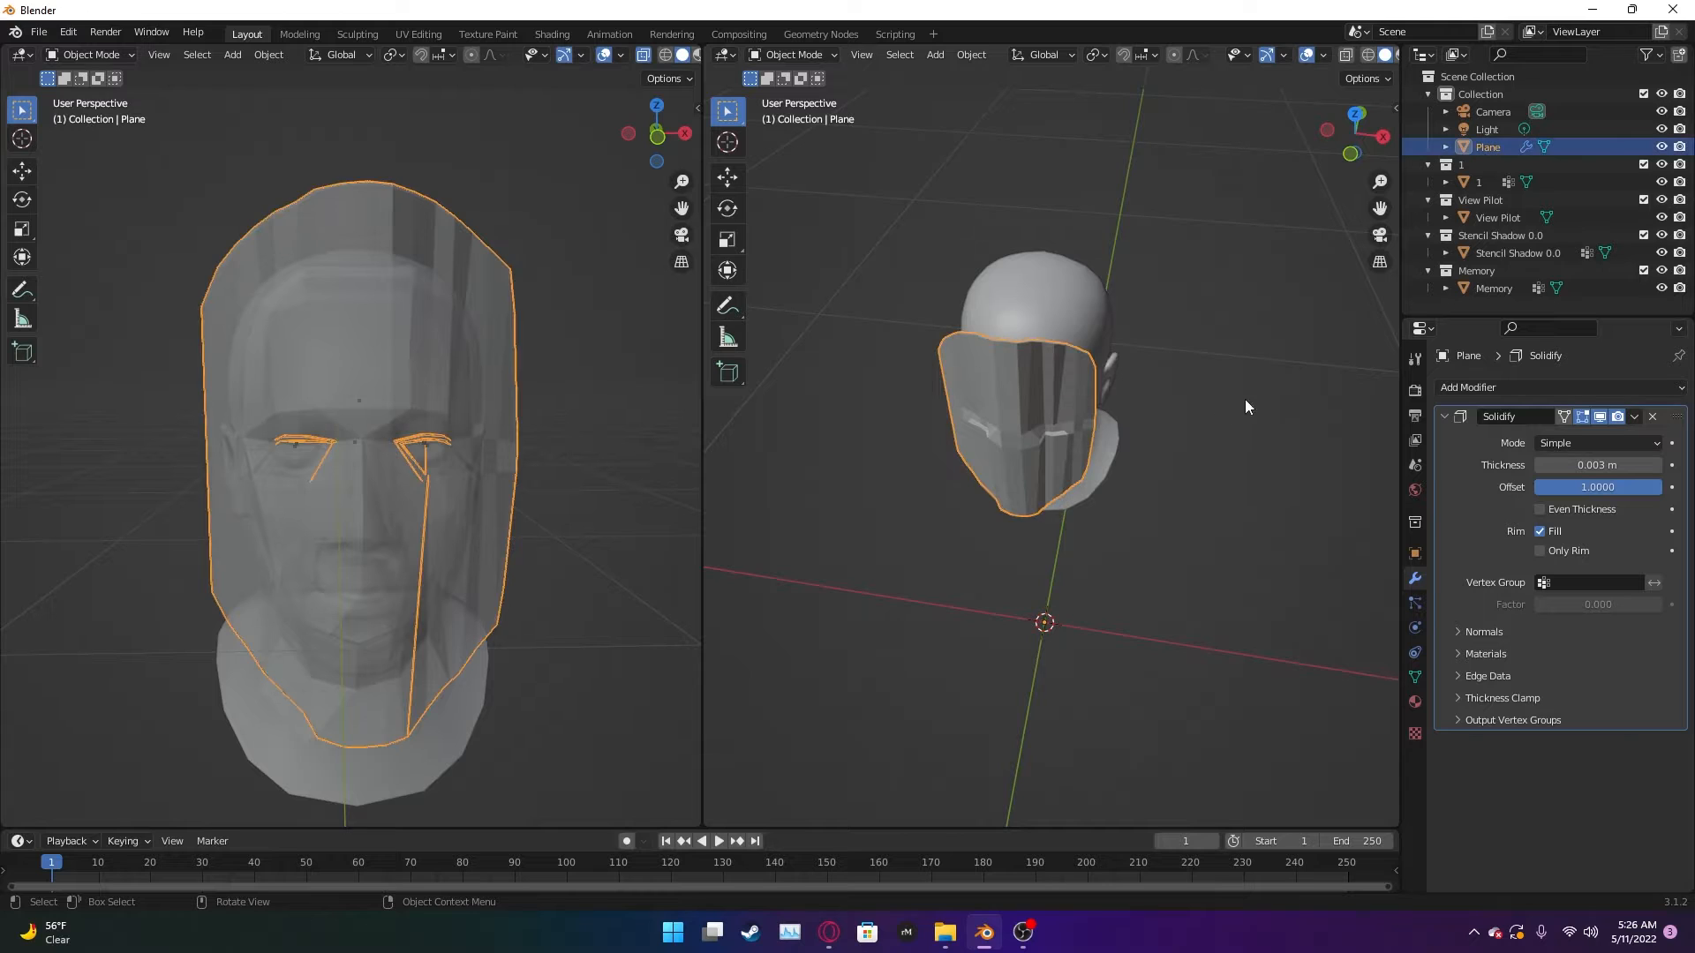
pyautogui.click(1258, 402)
pyautogui.moveTo(1272, 406); pyautogui.dragTo(1008, 368, button='middle')
pyautogui.scroll(4, 1078, 366)
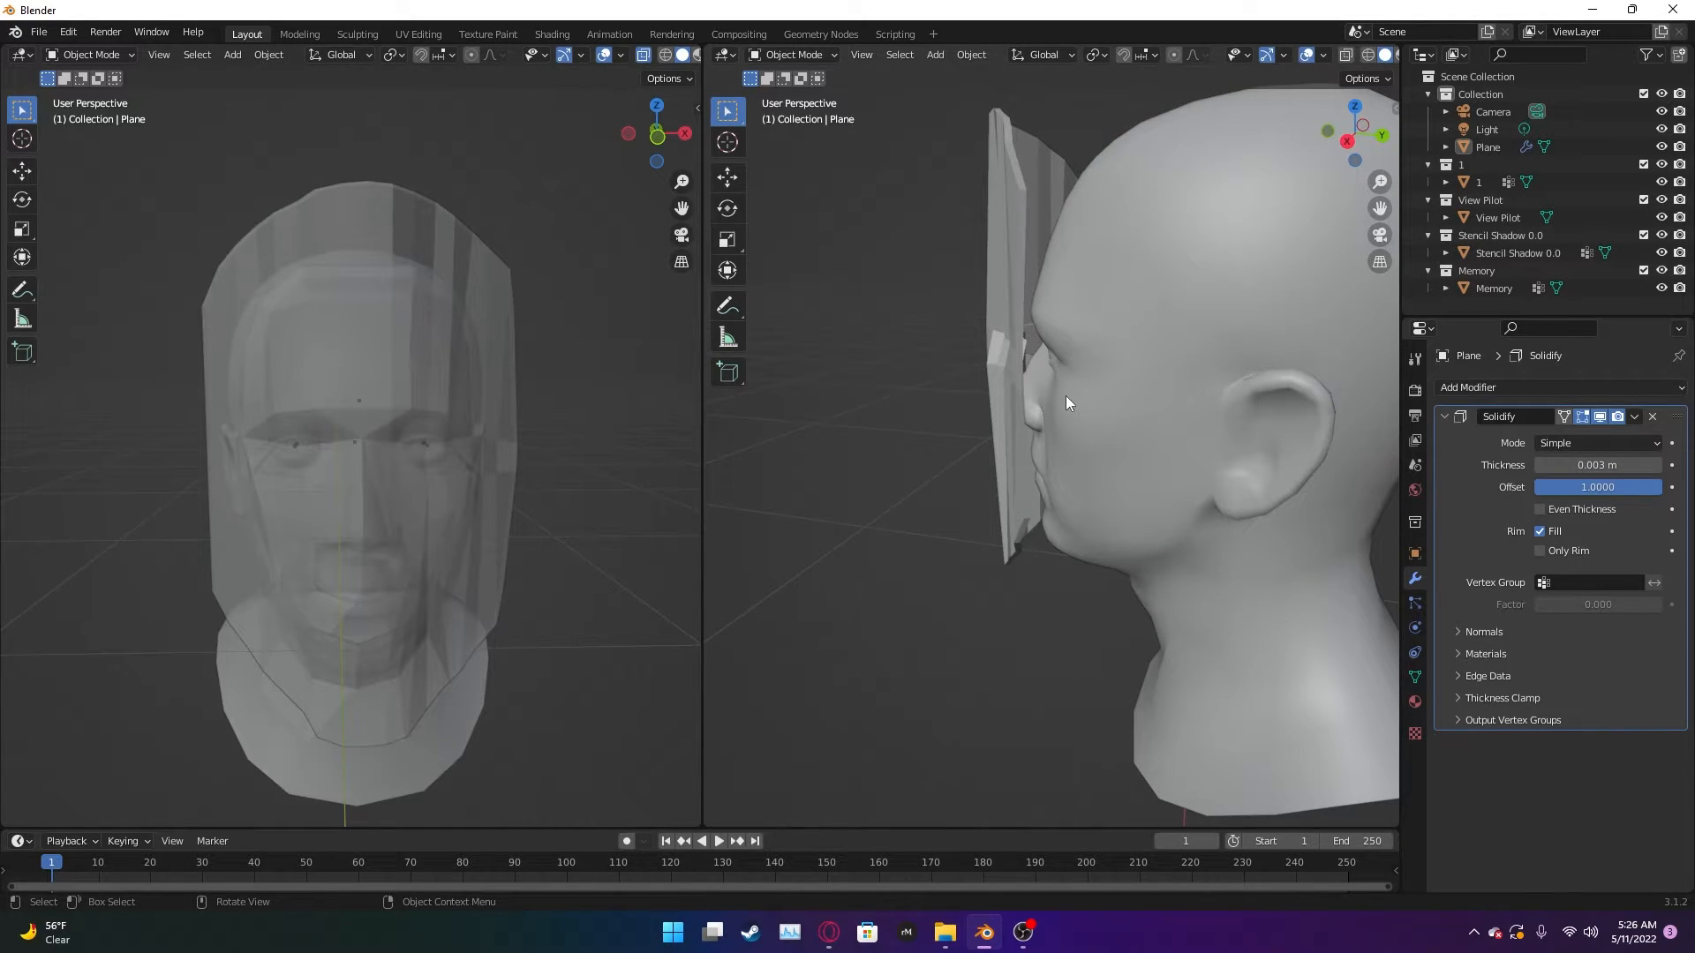
pyautogui.moveTo(768, 476); pyautogui.dragTo(1078, 541, button='middle')
pyautogui.scroll(-5, 1121, 609)
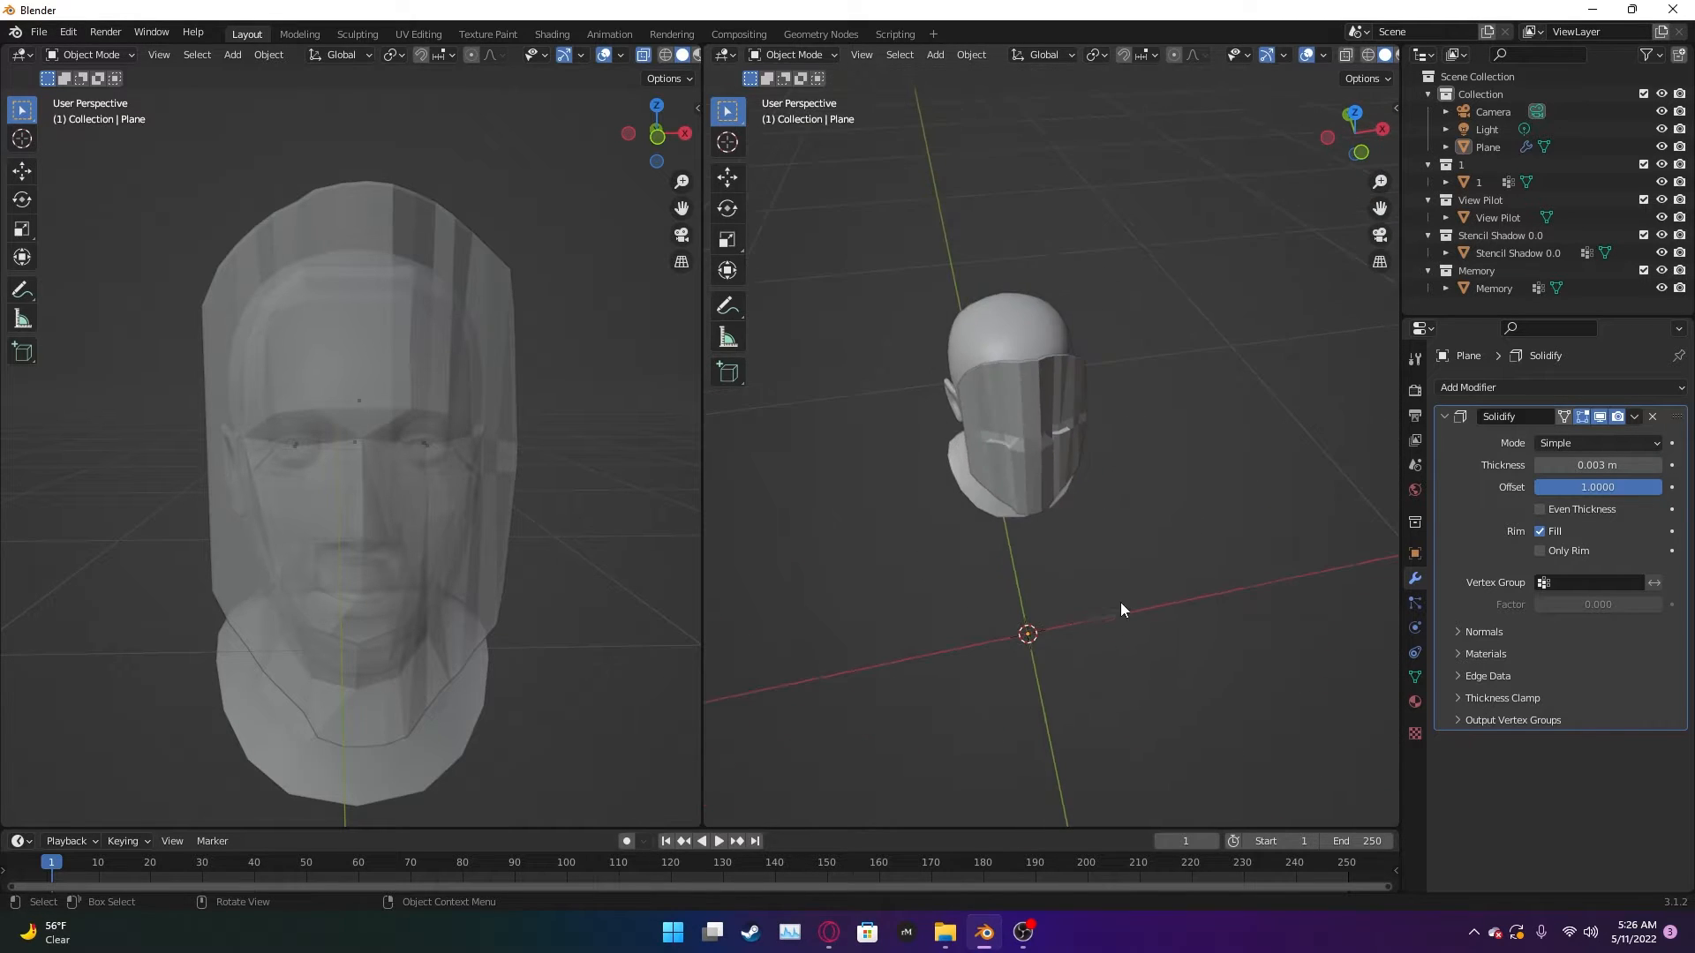
pyautogui.moveTo(1120, 604); pyautogui.dragTo(1087, 540, button='middle')
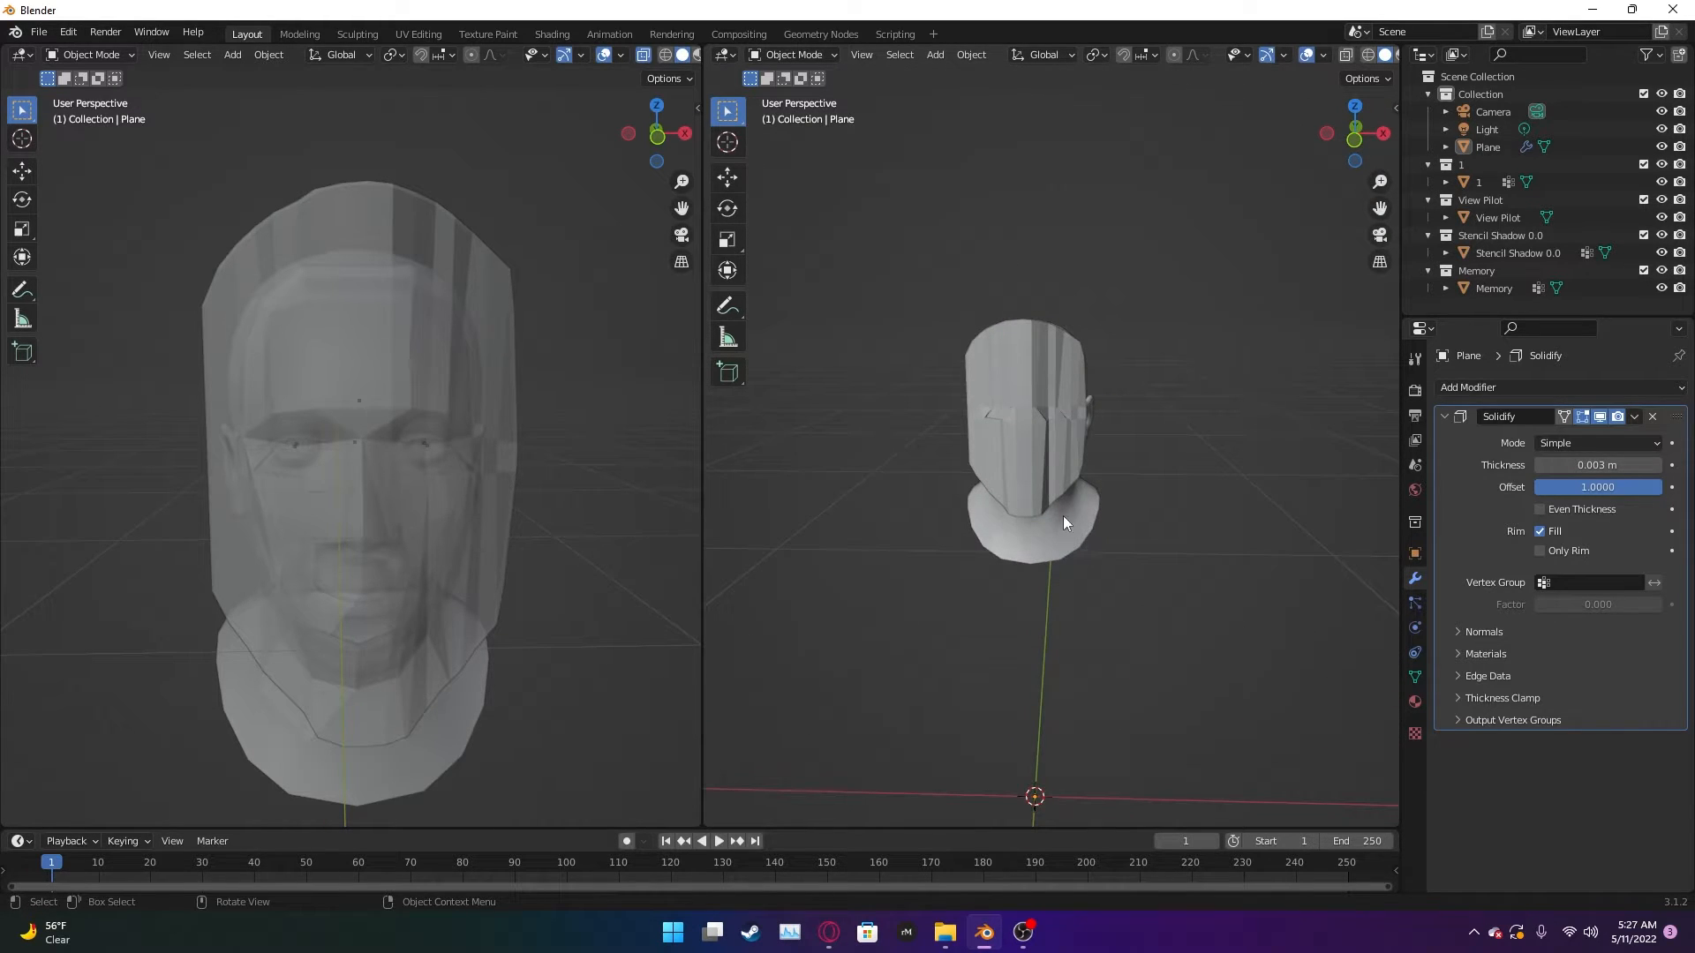
# - Reselect the mask and examine its side profile and lower front close up
pyautogui.click(1057, 515)
pyautogui.click(1068, 526)
pyautogui.click(1096, 474)
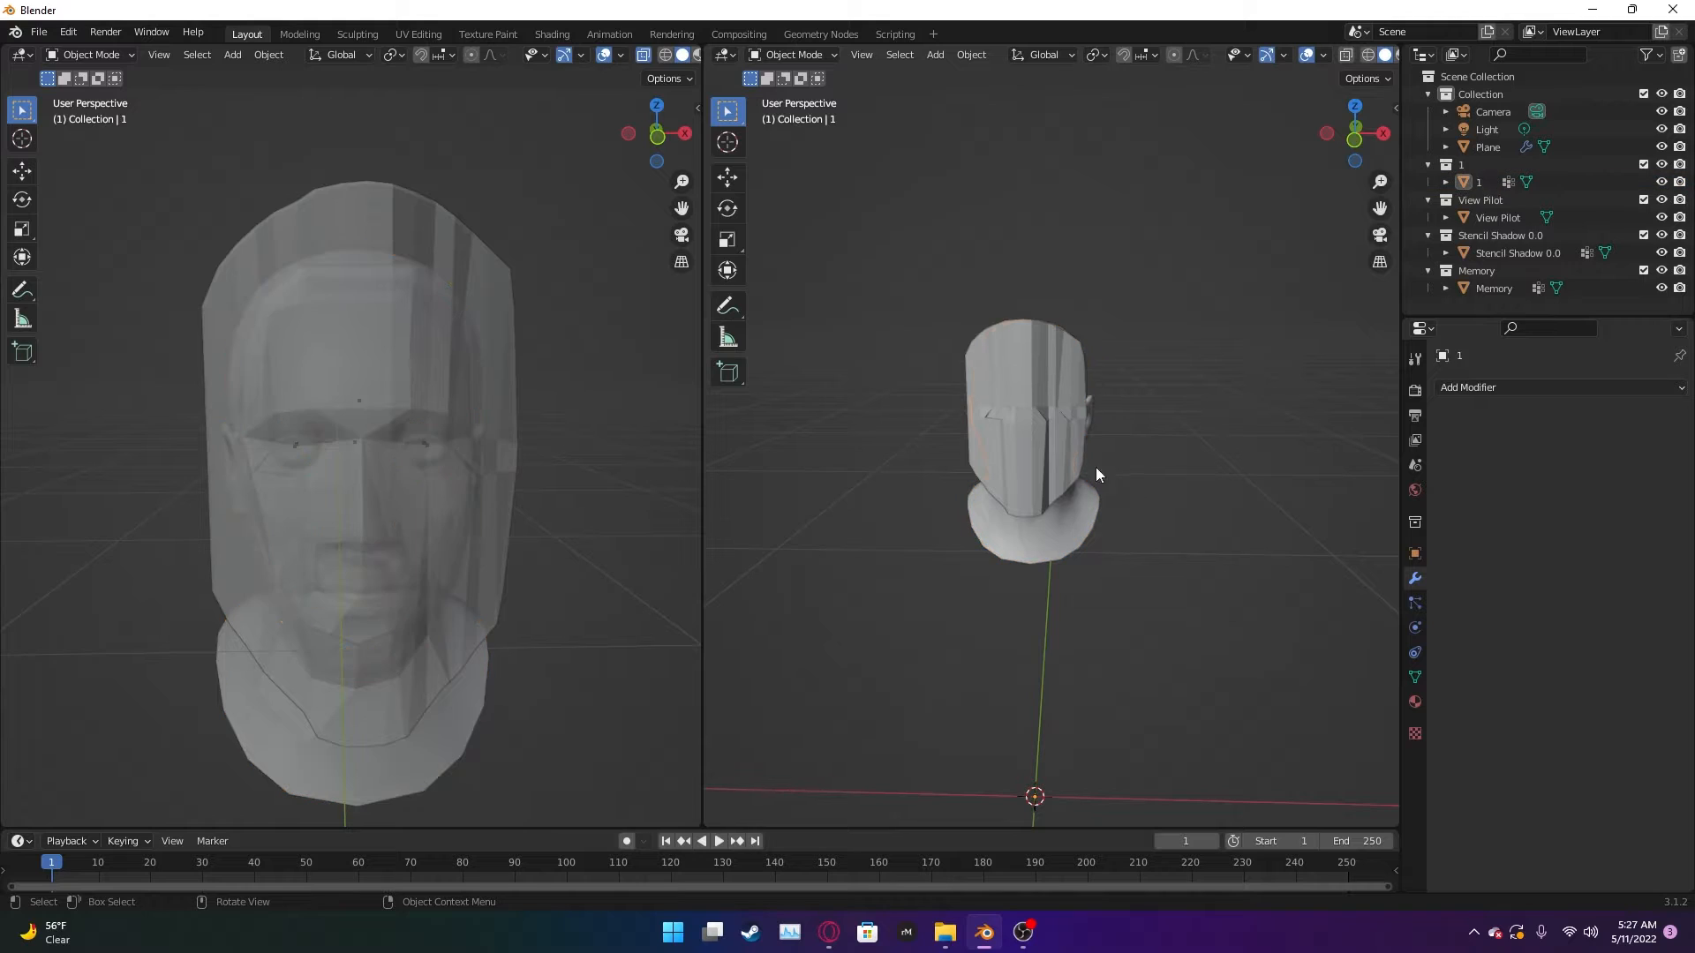
pyautogui.click(1017, 457)
pyautogui.click(1057, 377)
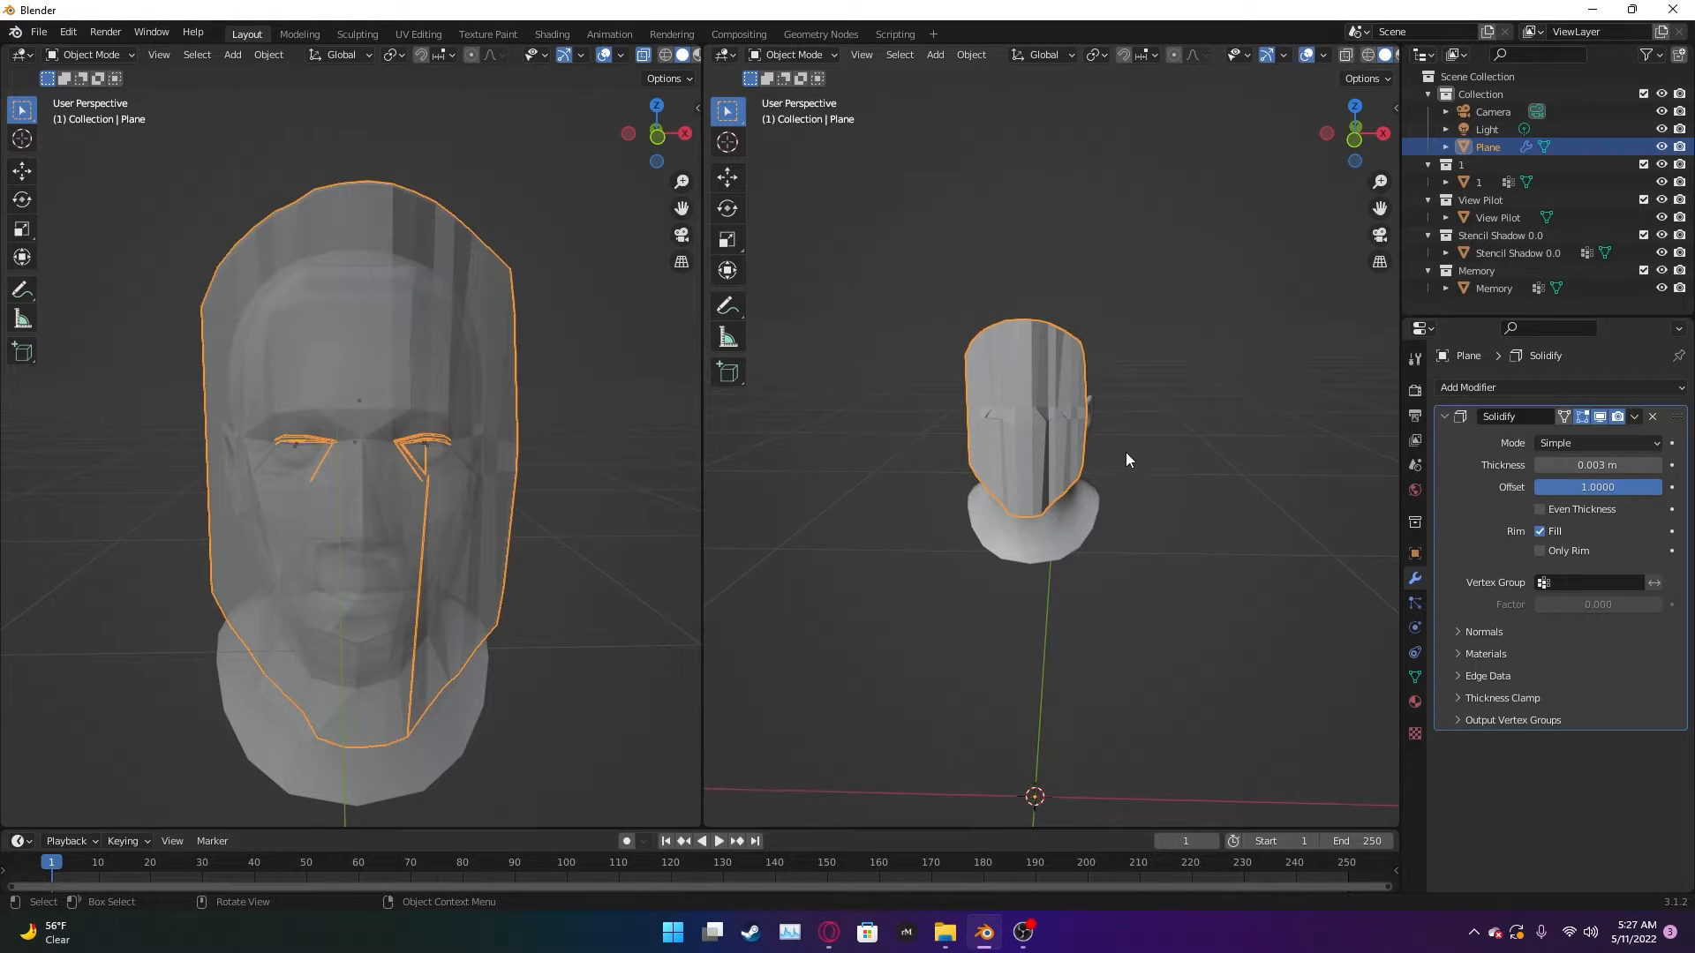
pyautogui.scroll(6, 1125, 452)
pyautogui.moveTo(1230, 337); pyautogui.dragTo(977, 339, button='middle')
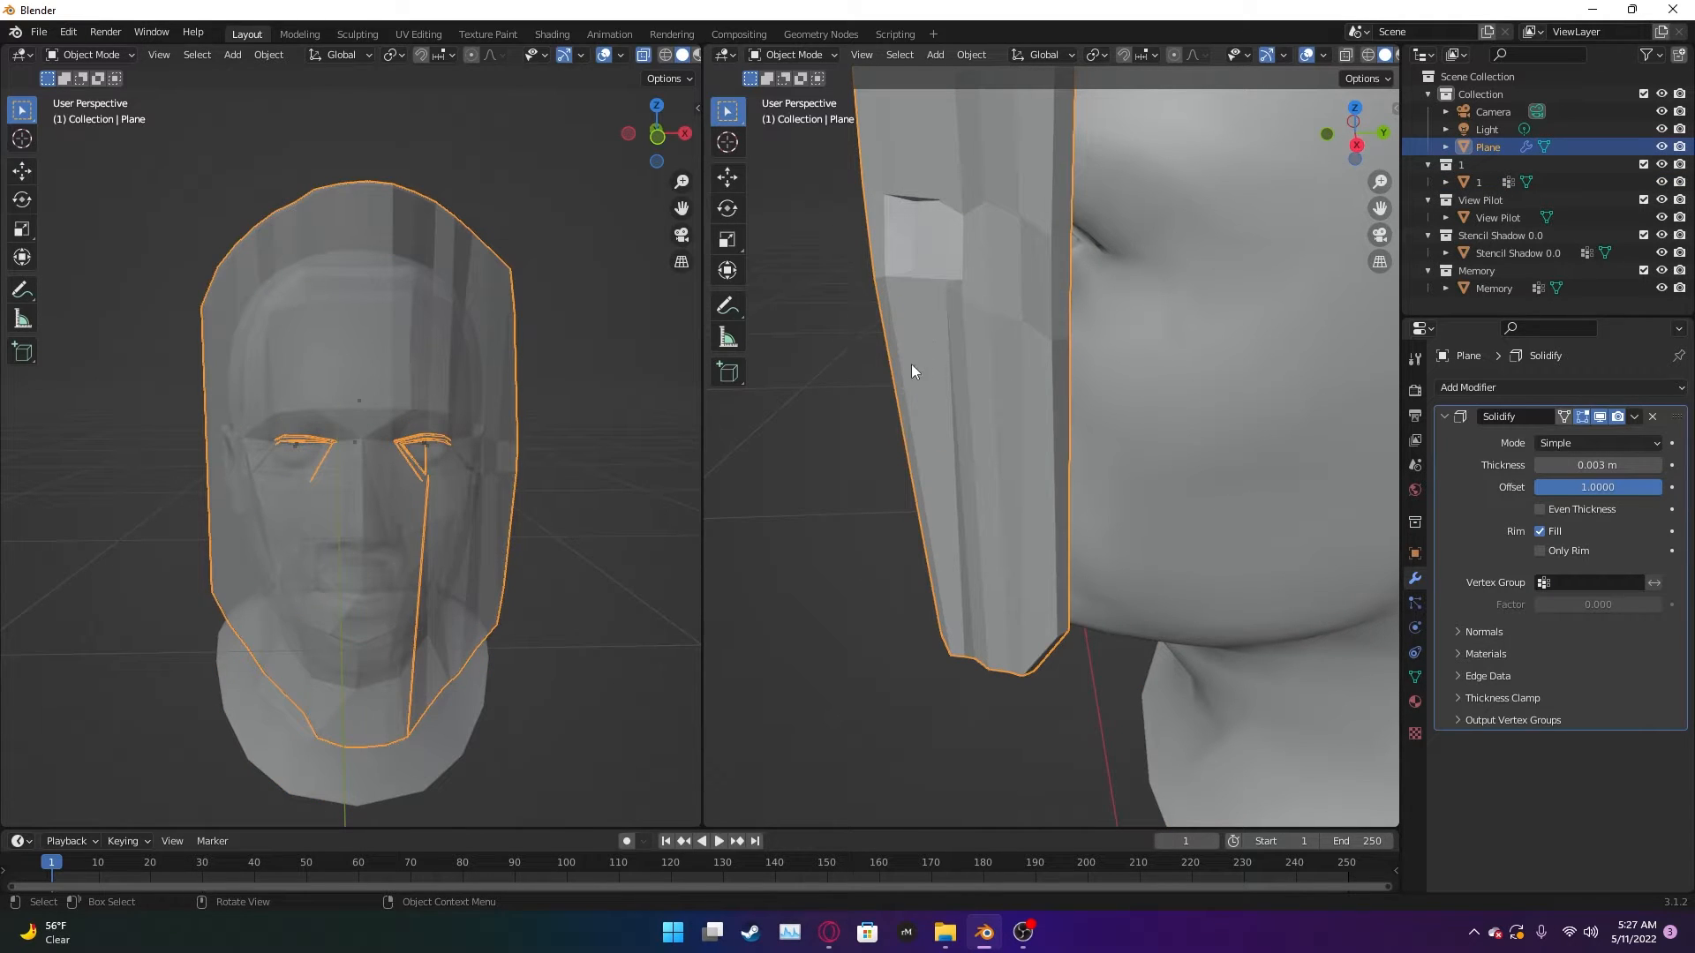
pyautogui.moveTo(890, 536); pyautogui.dragTo(1057, 483, button='middle')
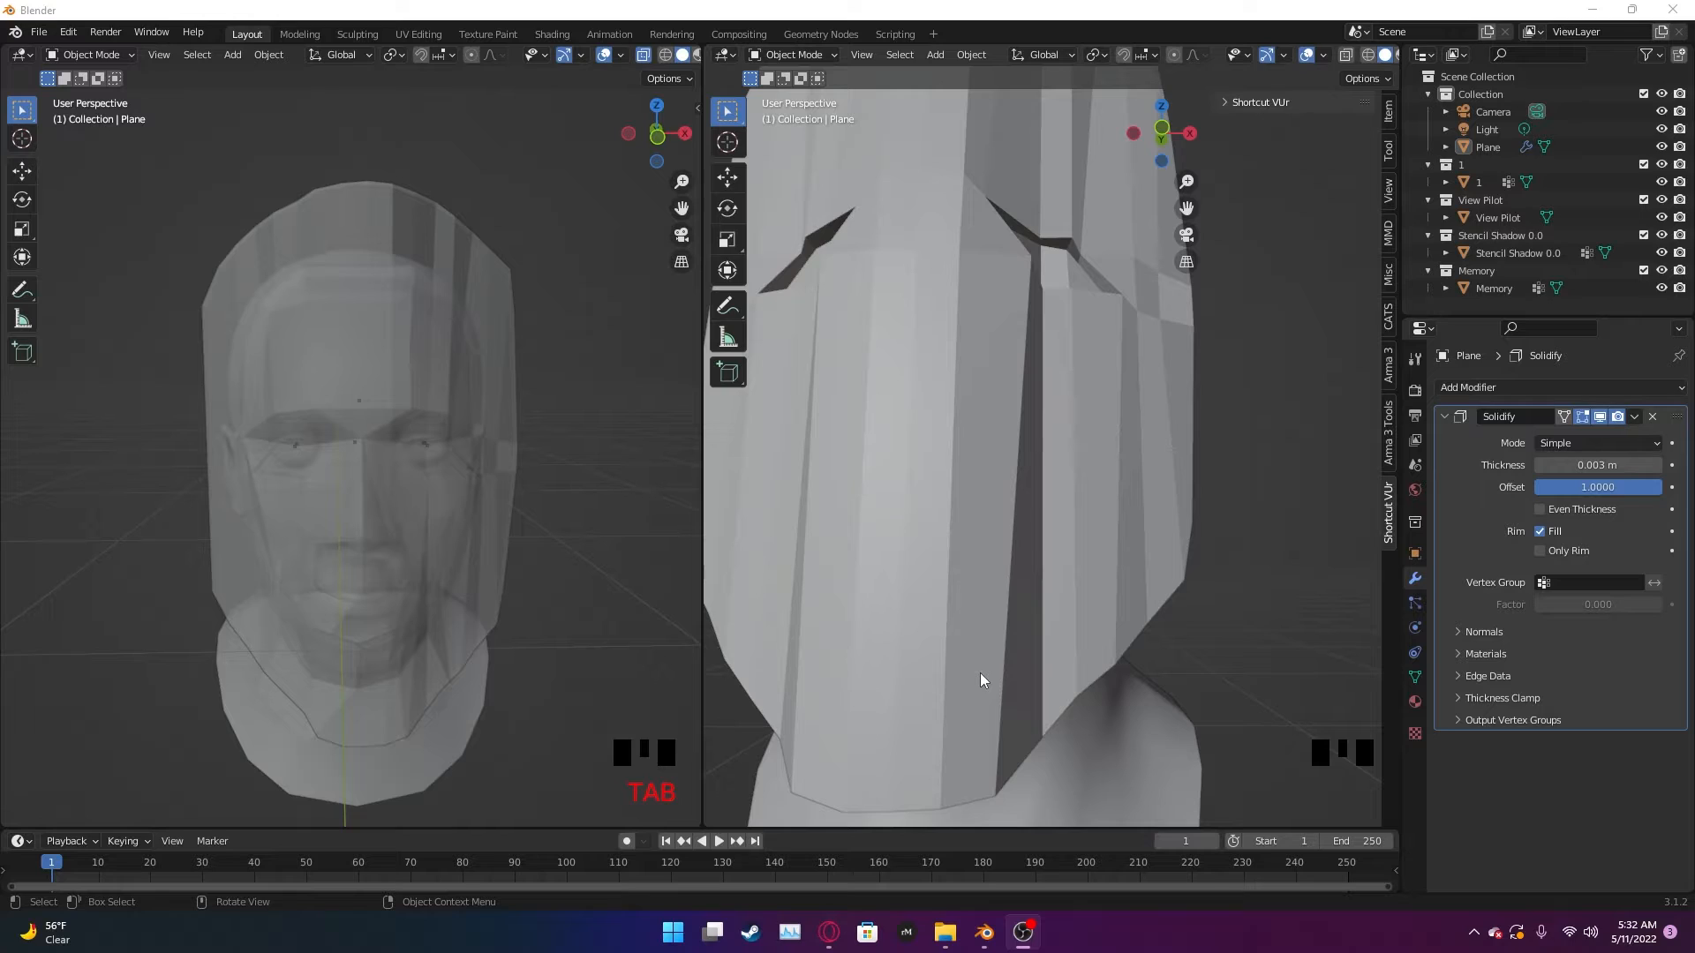
# - In Edit Mode, check the mask for n-gons with Select Faces by Sides set to greater than 4 vertices, extending the selection
pyautogui.click(1057, 607)
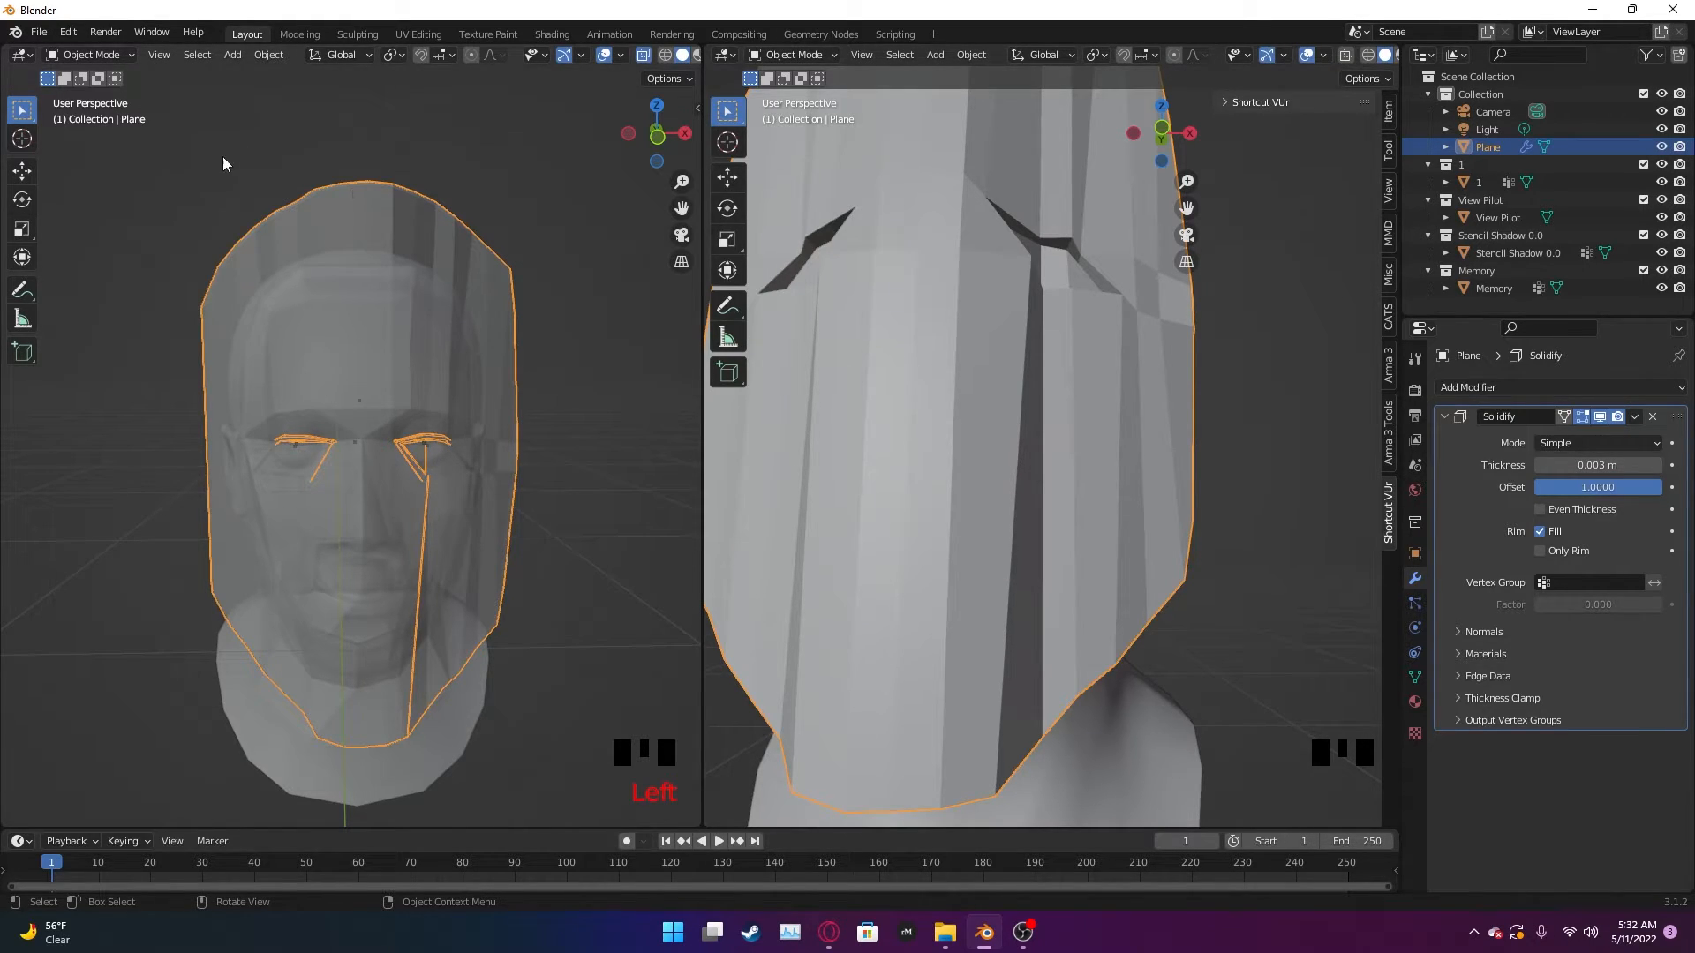
pyautogui.press('Tab')
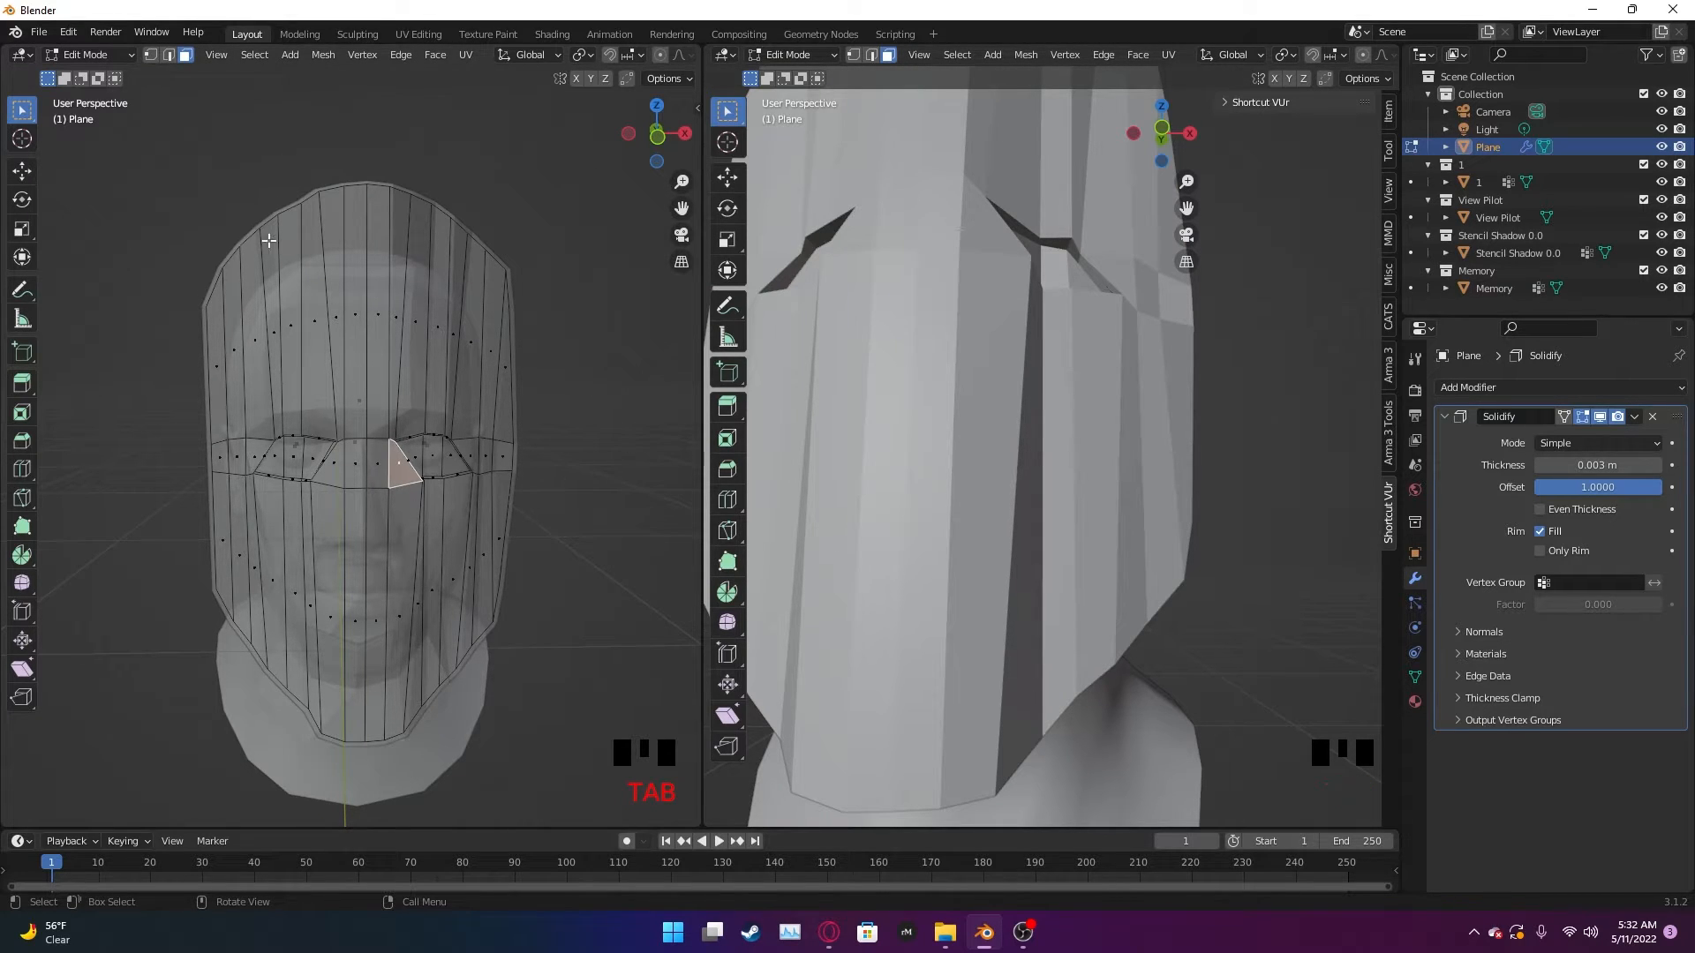
pyautogui.click(188, 56)
pyautogui.click(255, 54)
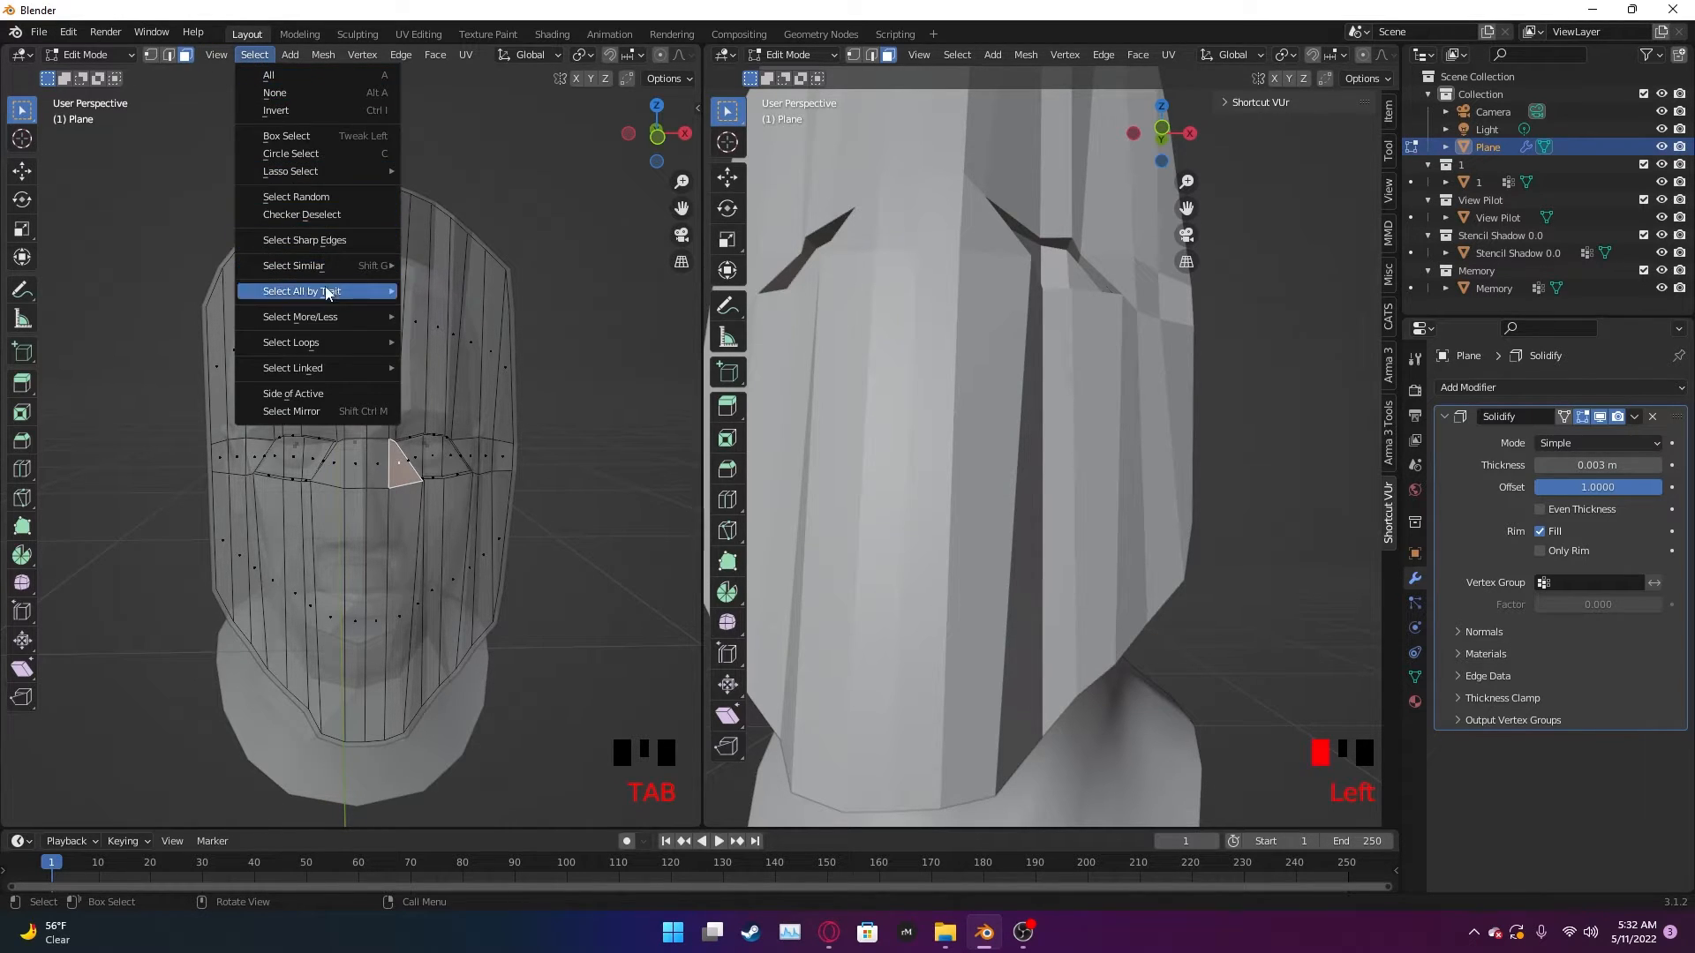
pyautogui.moveTo(335, 297)
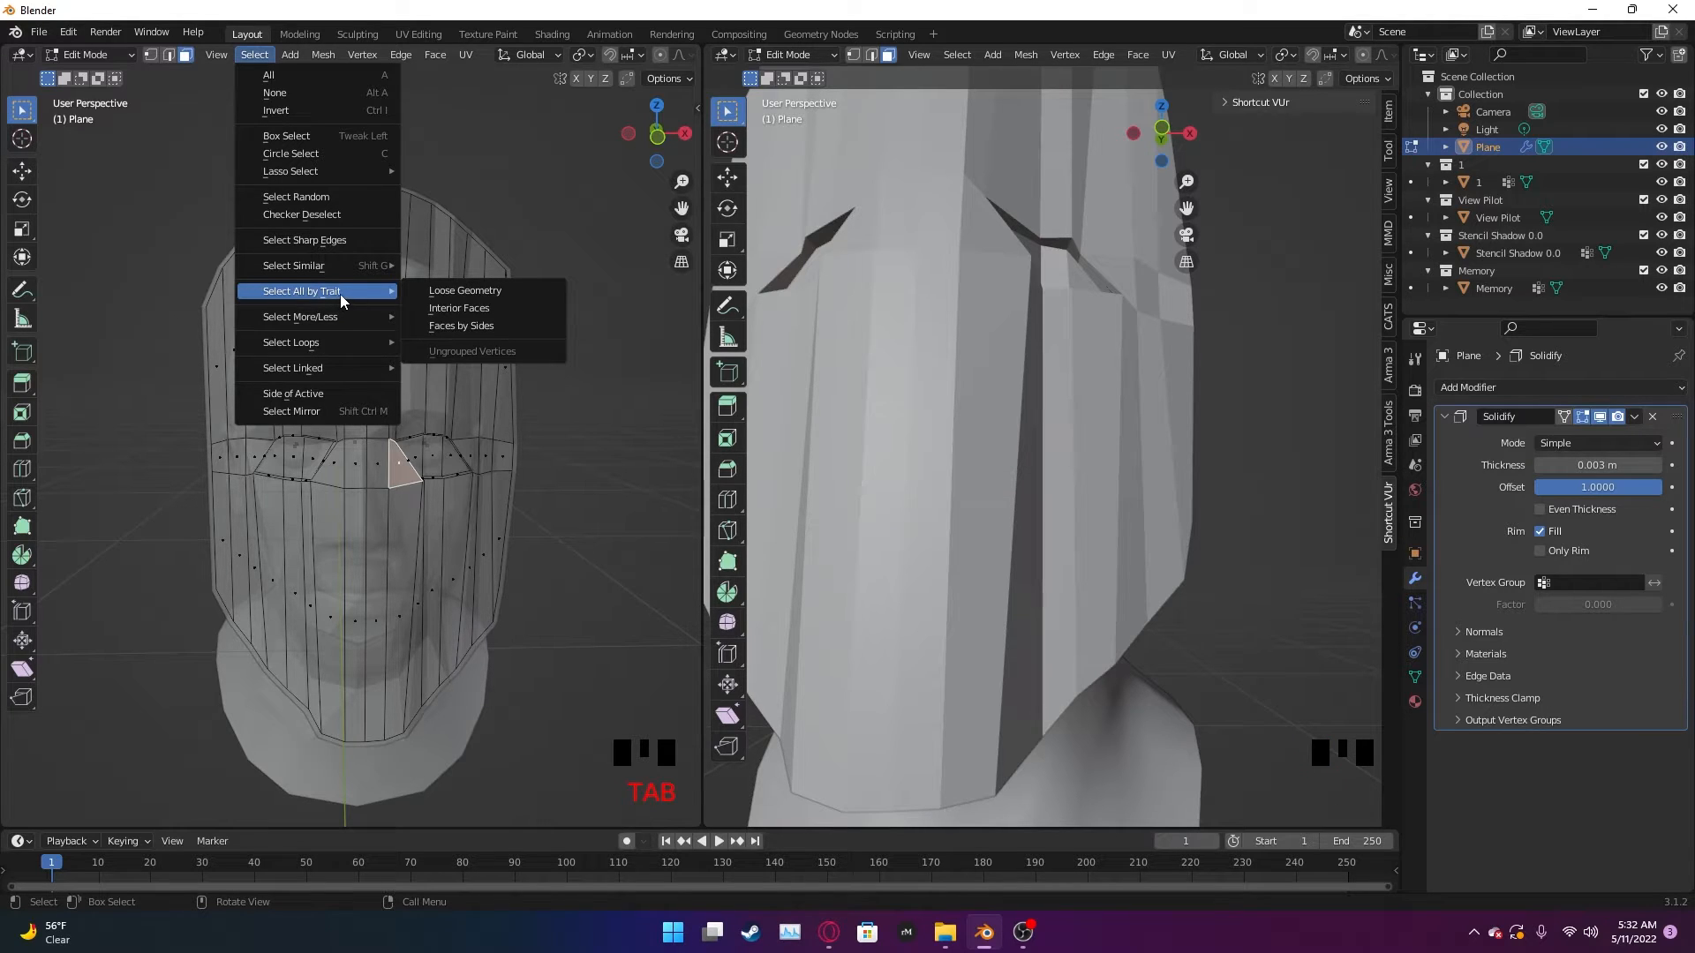
pyautogui.click(483, 326)
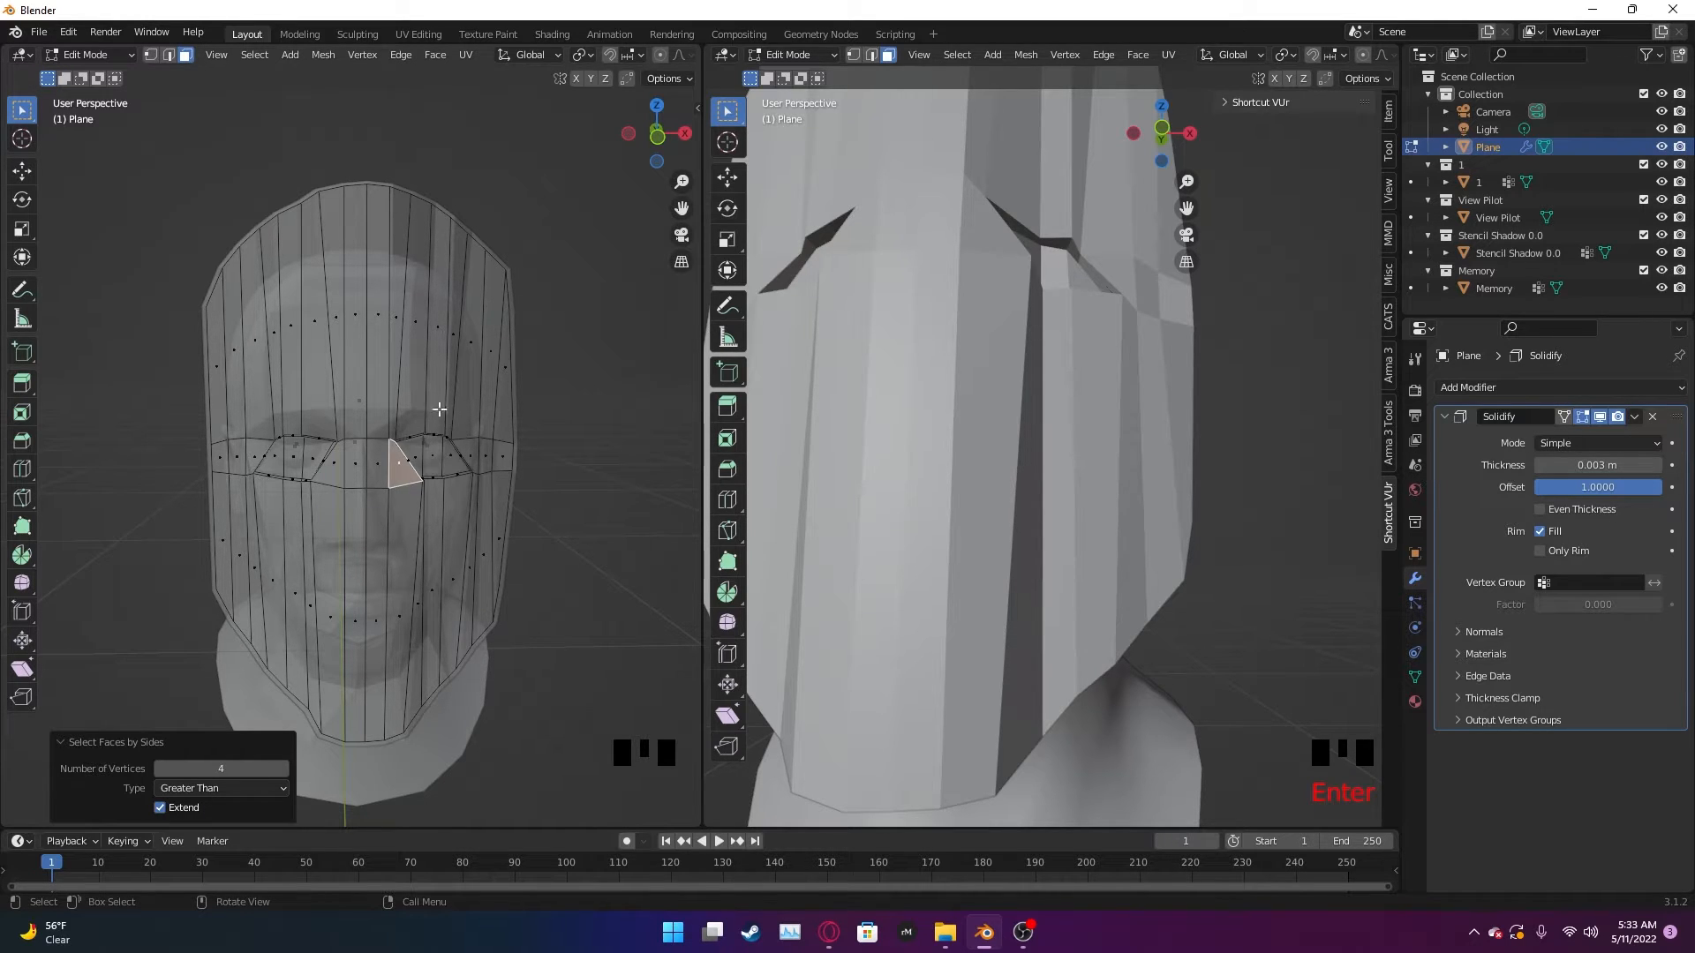
pyautogui.moveTo(453, 530); pyautogui.dragTo(236, 500, button='middle')
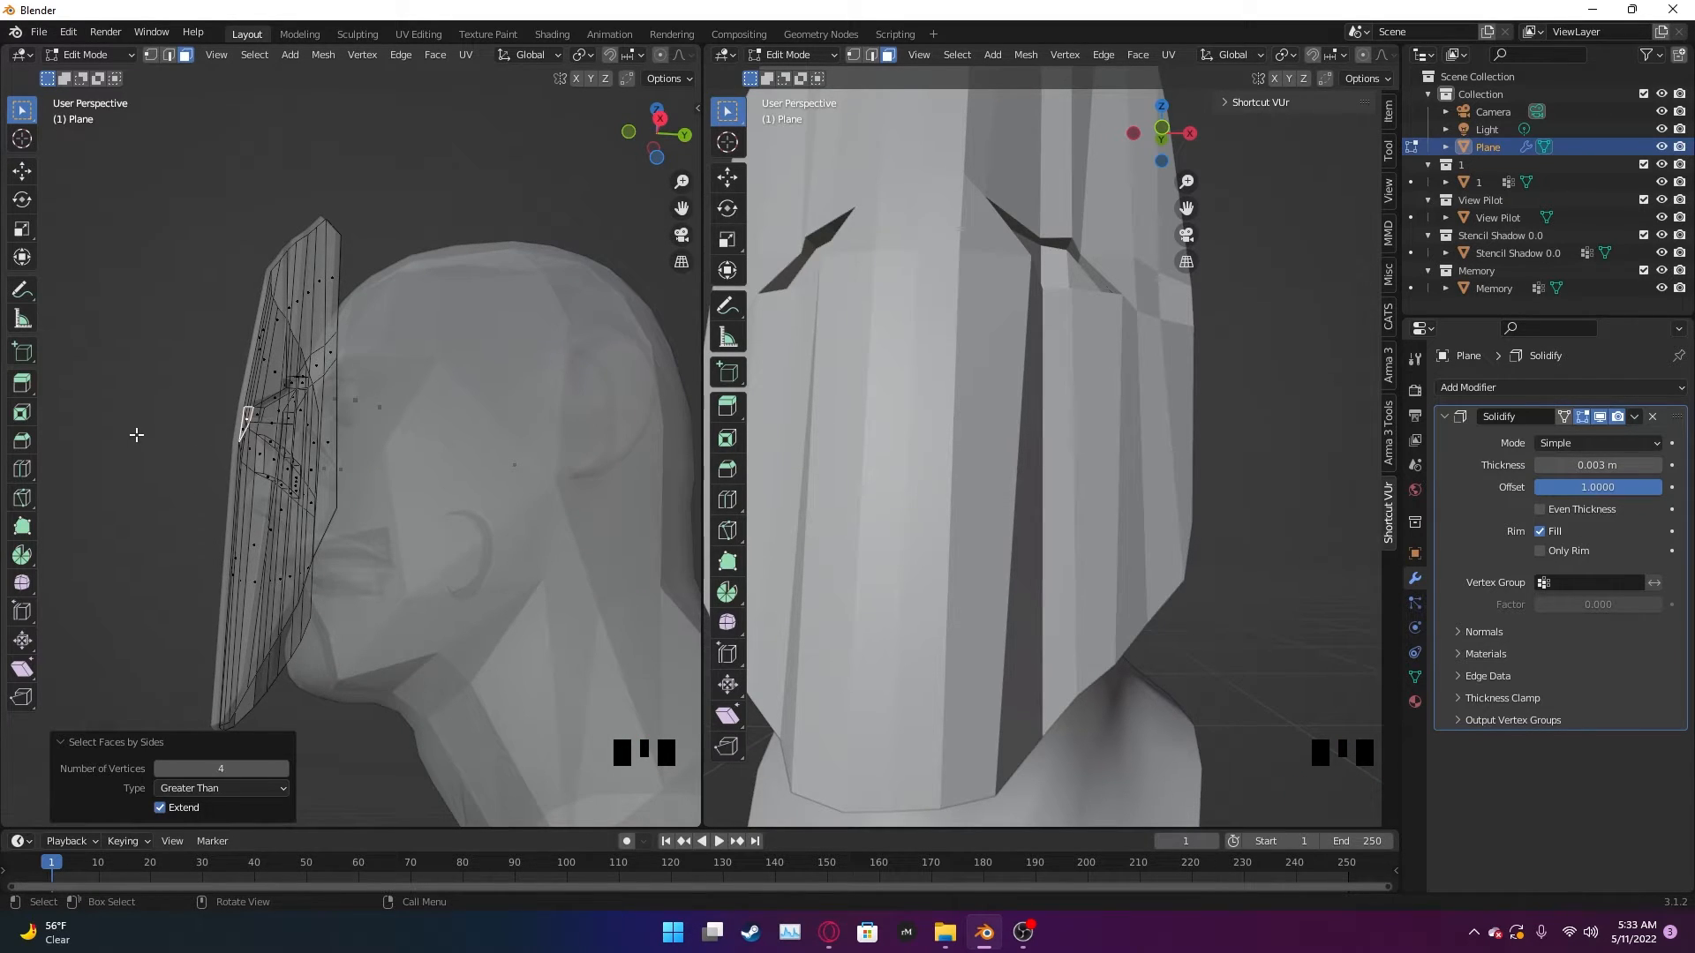
pyautogui.moveTo(172, 446); pyautogui.dragTo(447, 543, button='middle')
pyautogui.click(112, 489)
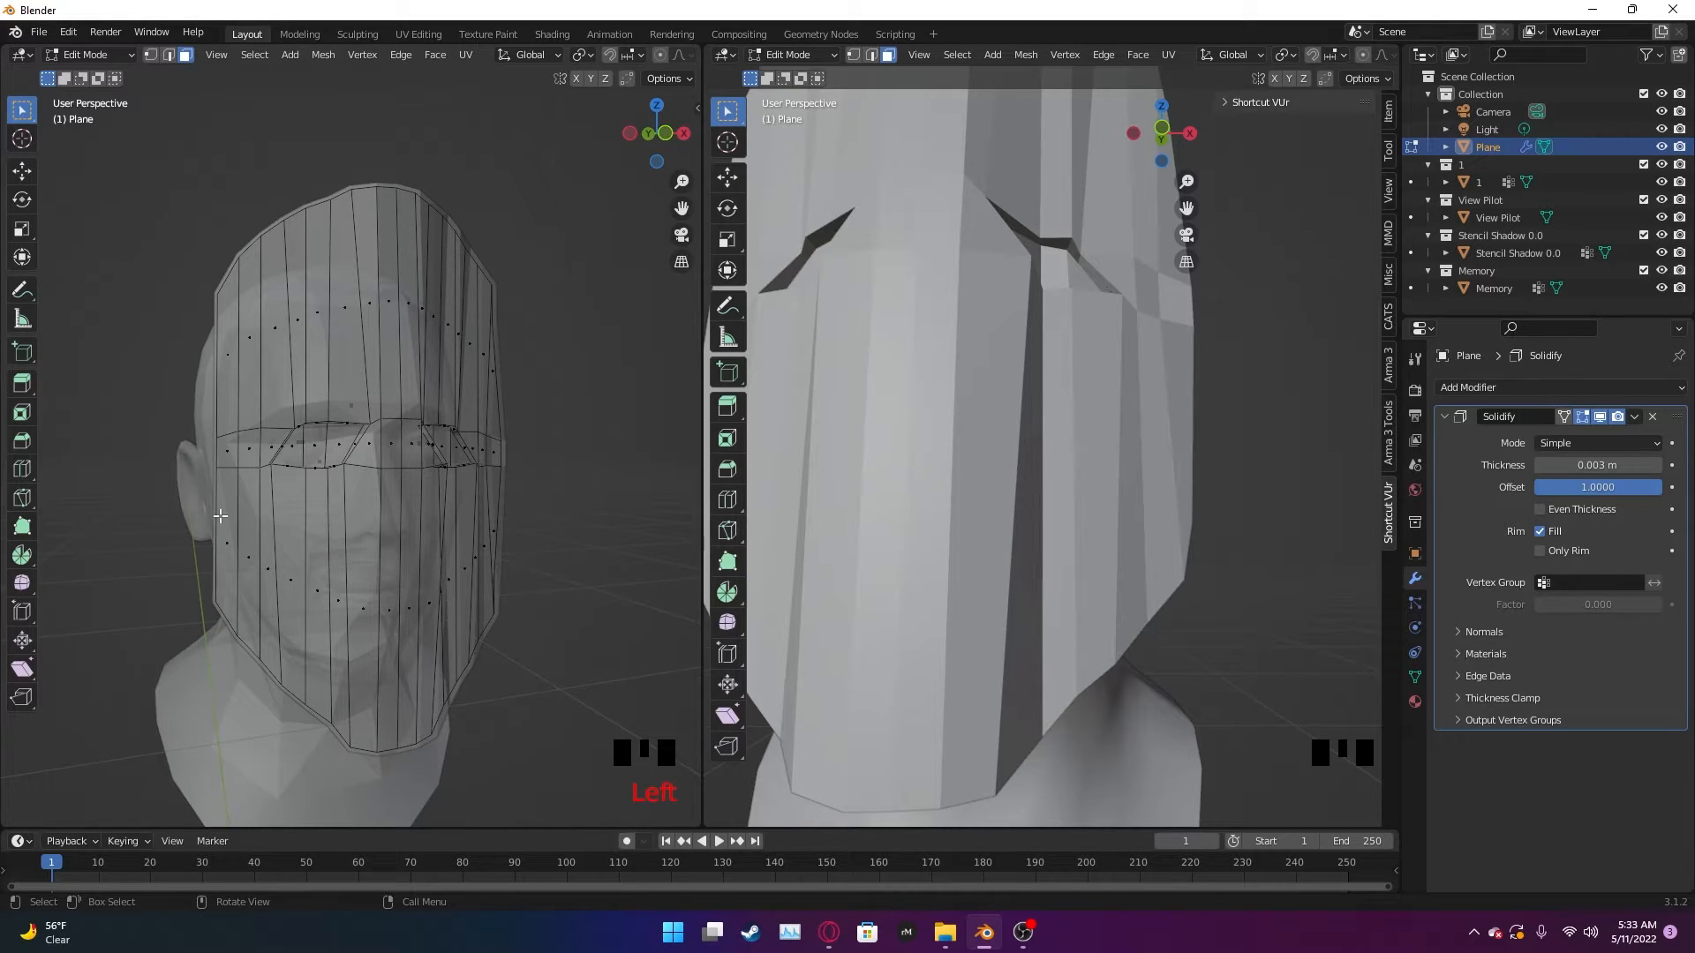
# - Try Triangulate Faces on the mask with the Beauty method for quads and n-gons, without any faces selected
pyautogui.hotkey('ctrl', 't')
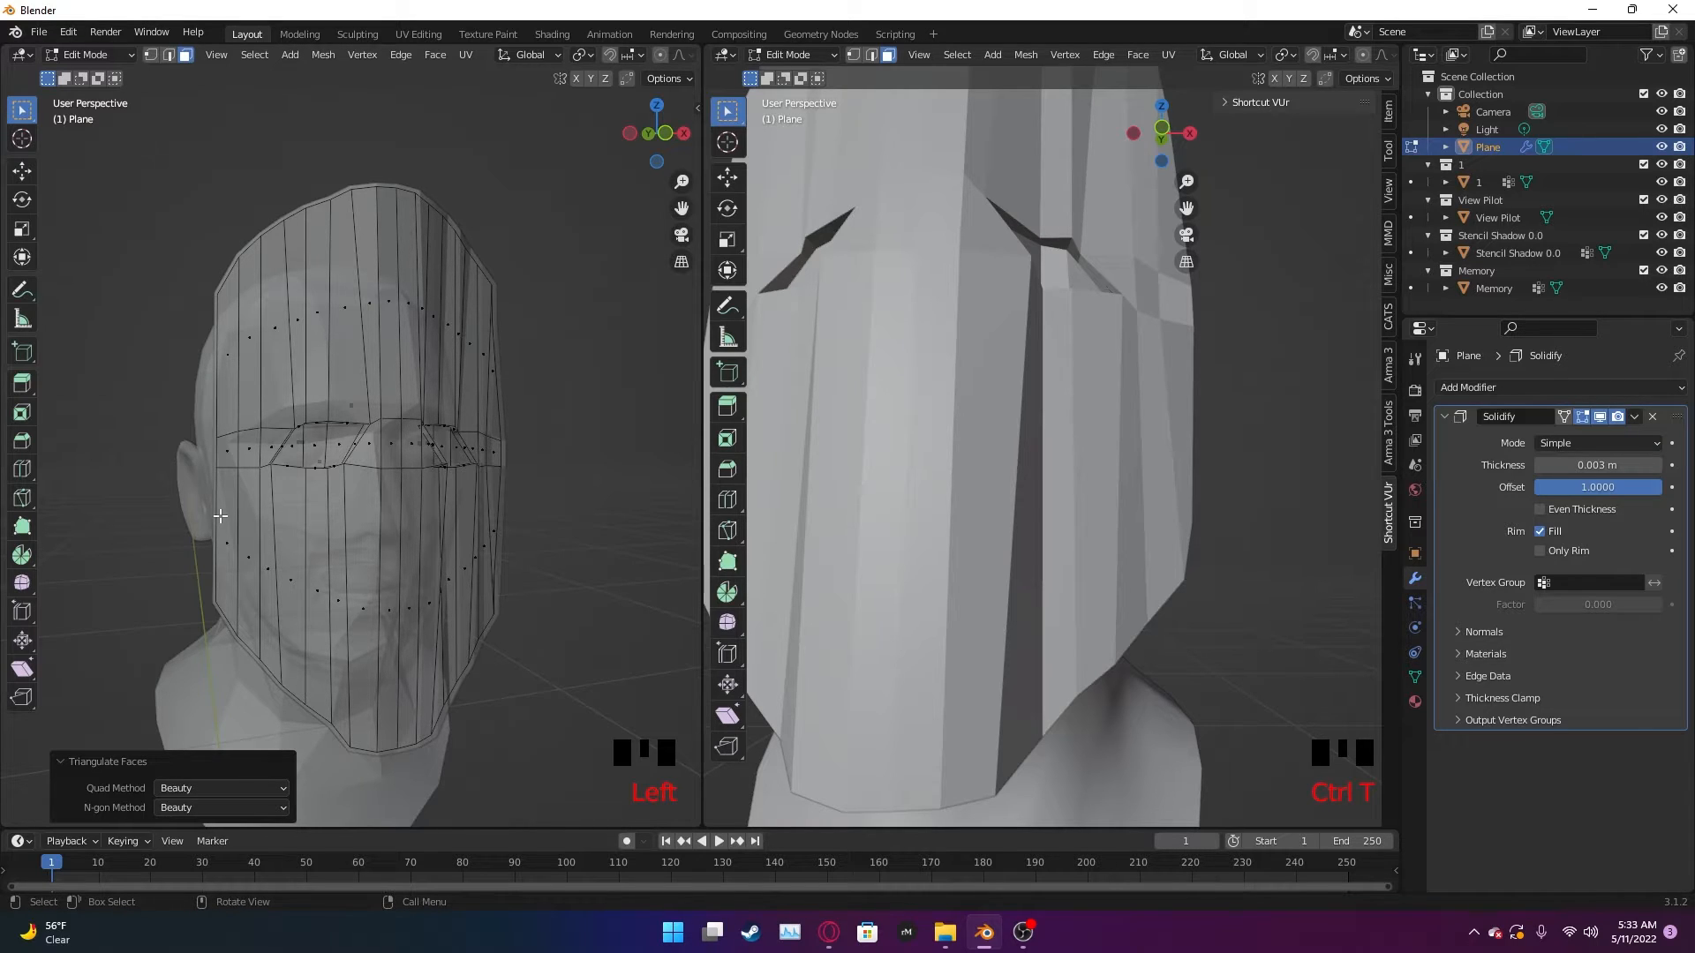
pyautogui.click(195, 809)
pyautogui.click(194, 808)
pyautogui.click(64, 762)
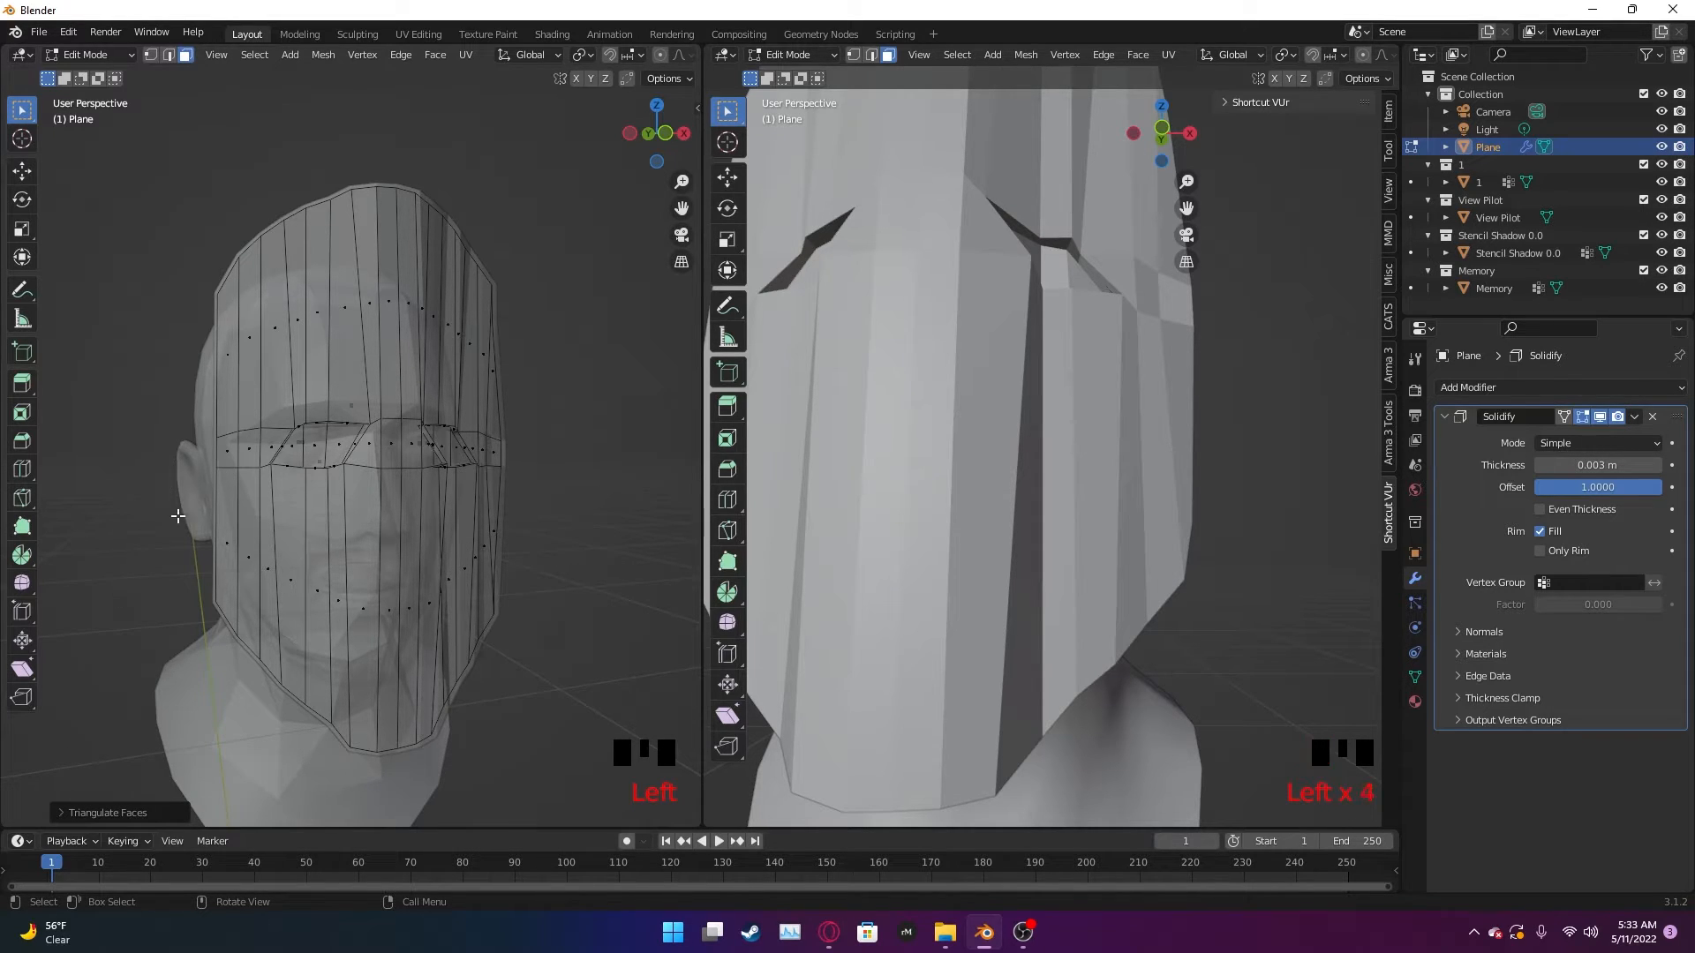
# - Examine the mask's topology around the eye openings from the front and the side
pyautogui.scroll(3, 331, 499)
pyautogui.scroll(4, 331, 500)
pyautogui.moveTo(331, 499); pyautogui.dragTo(322, 602, button='middle')
pyautogui.scroll(-5, 322, 601)
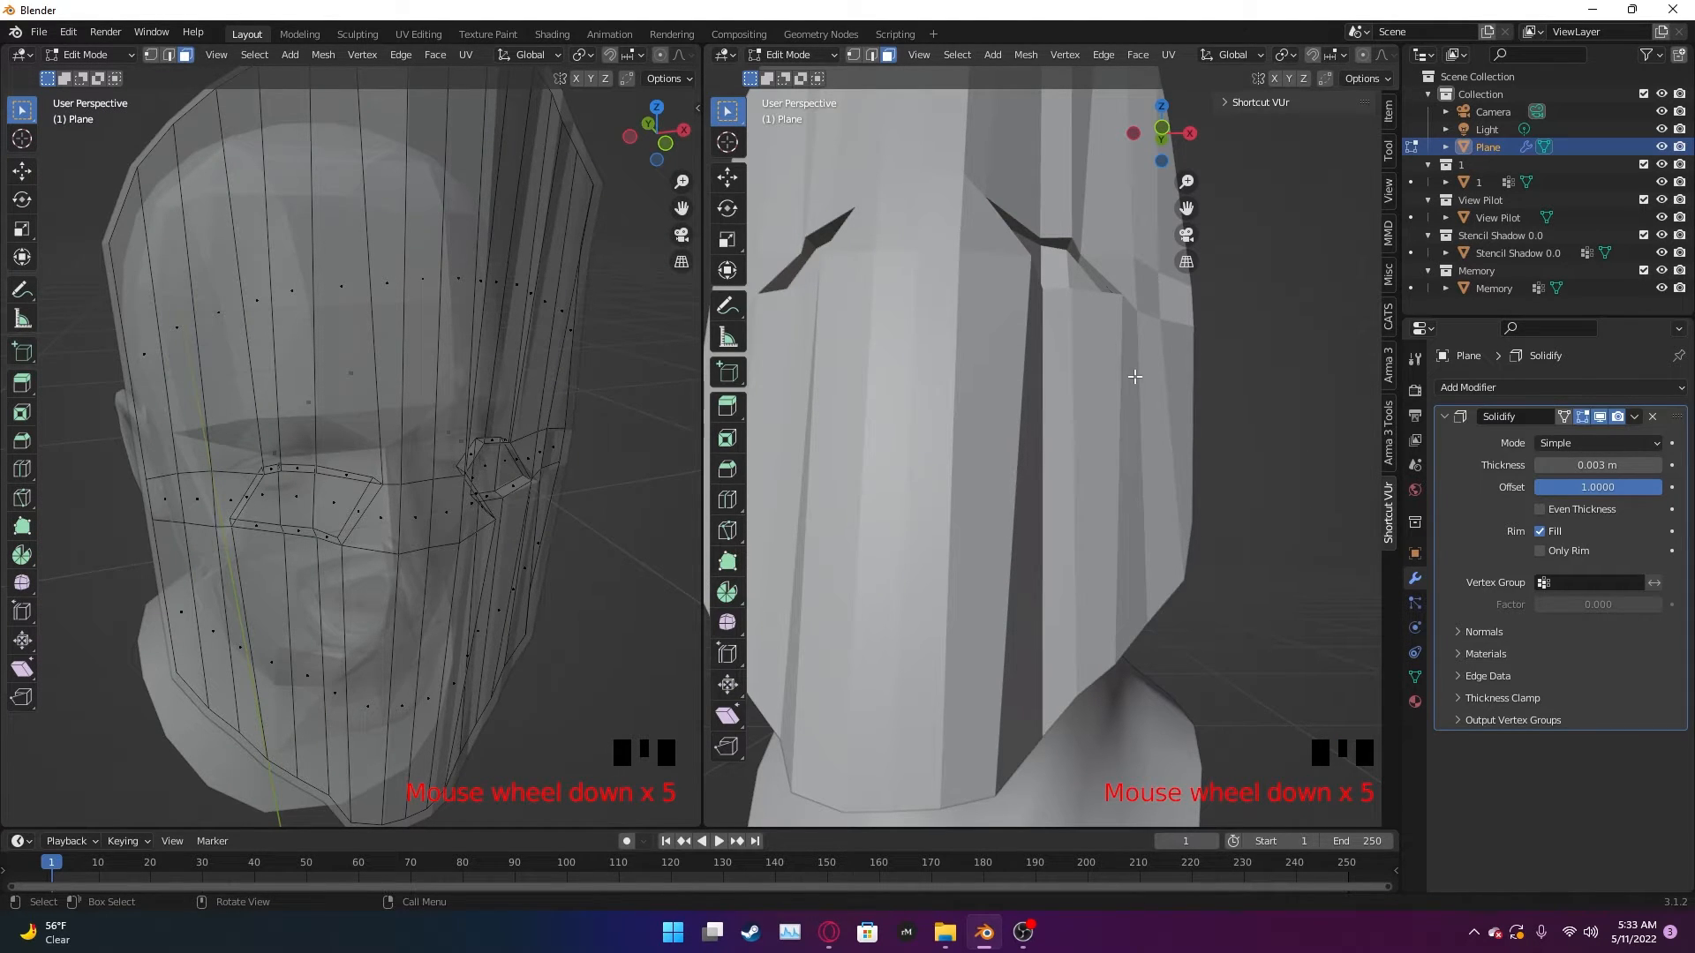
pyautogui.moveTo(373, 455); pyautogui.dragTo(516, 385, button='middle')
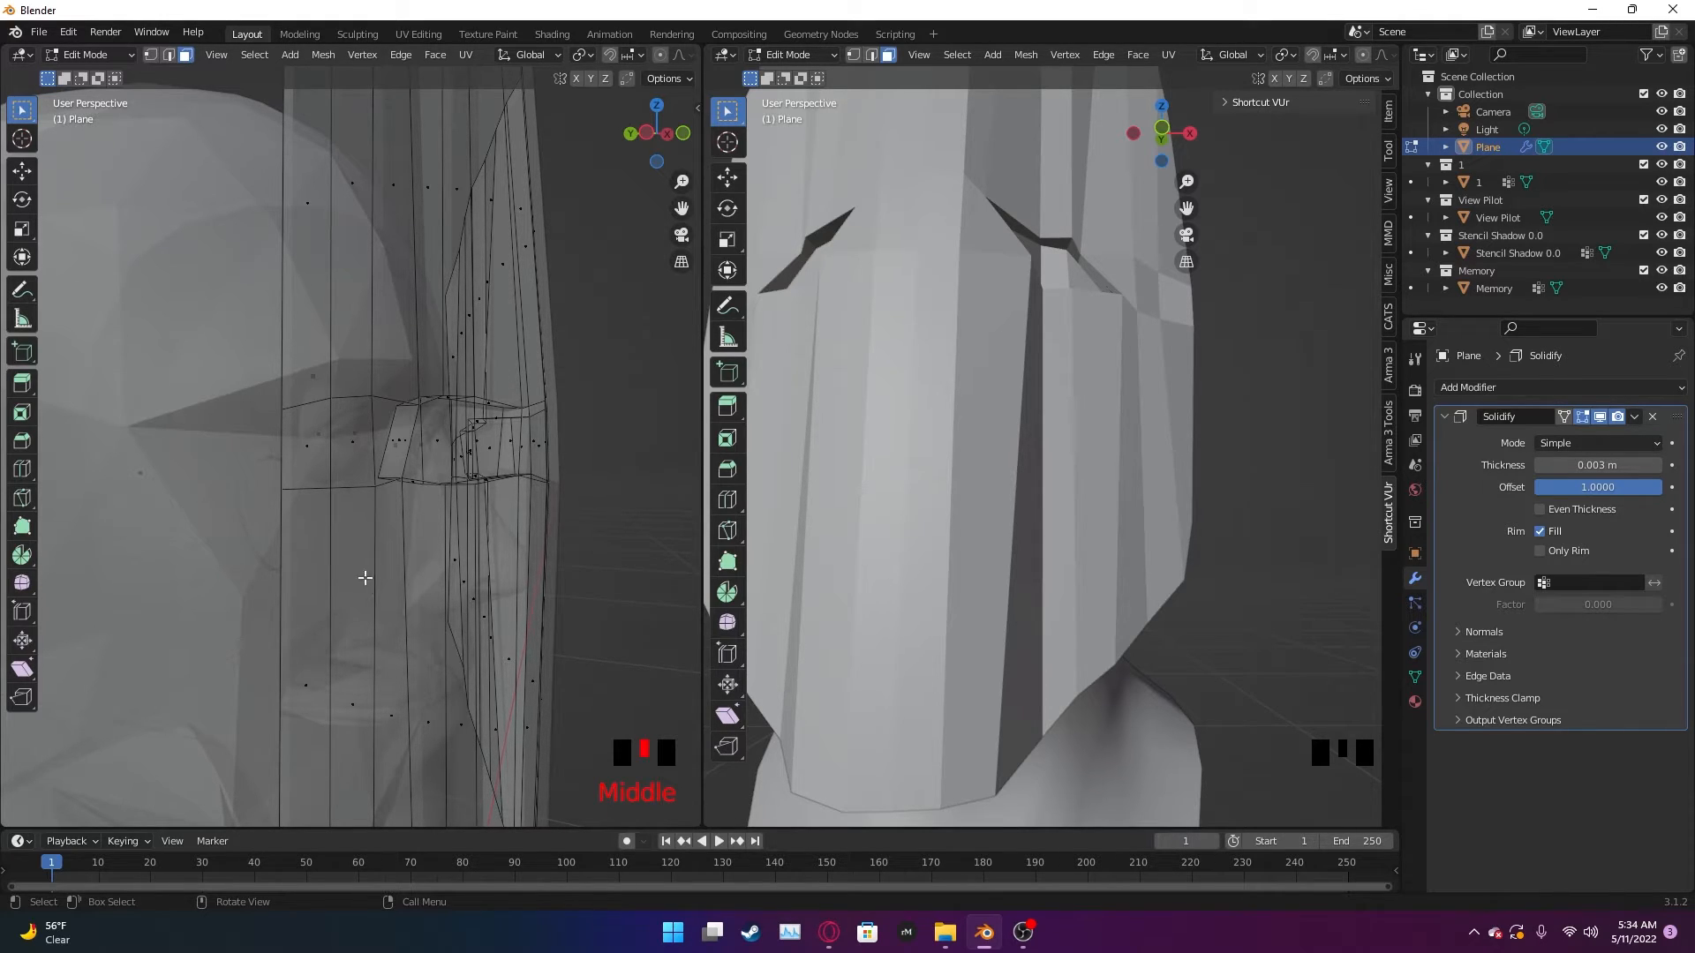
pyautogui.moveTo(511, 572); pyautogui.dragTo(334, 580, button='middle')
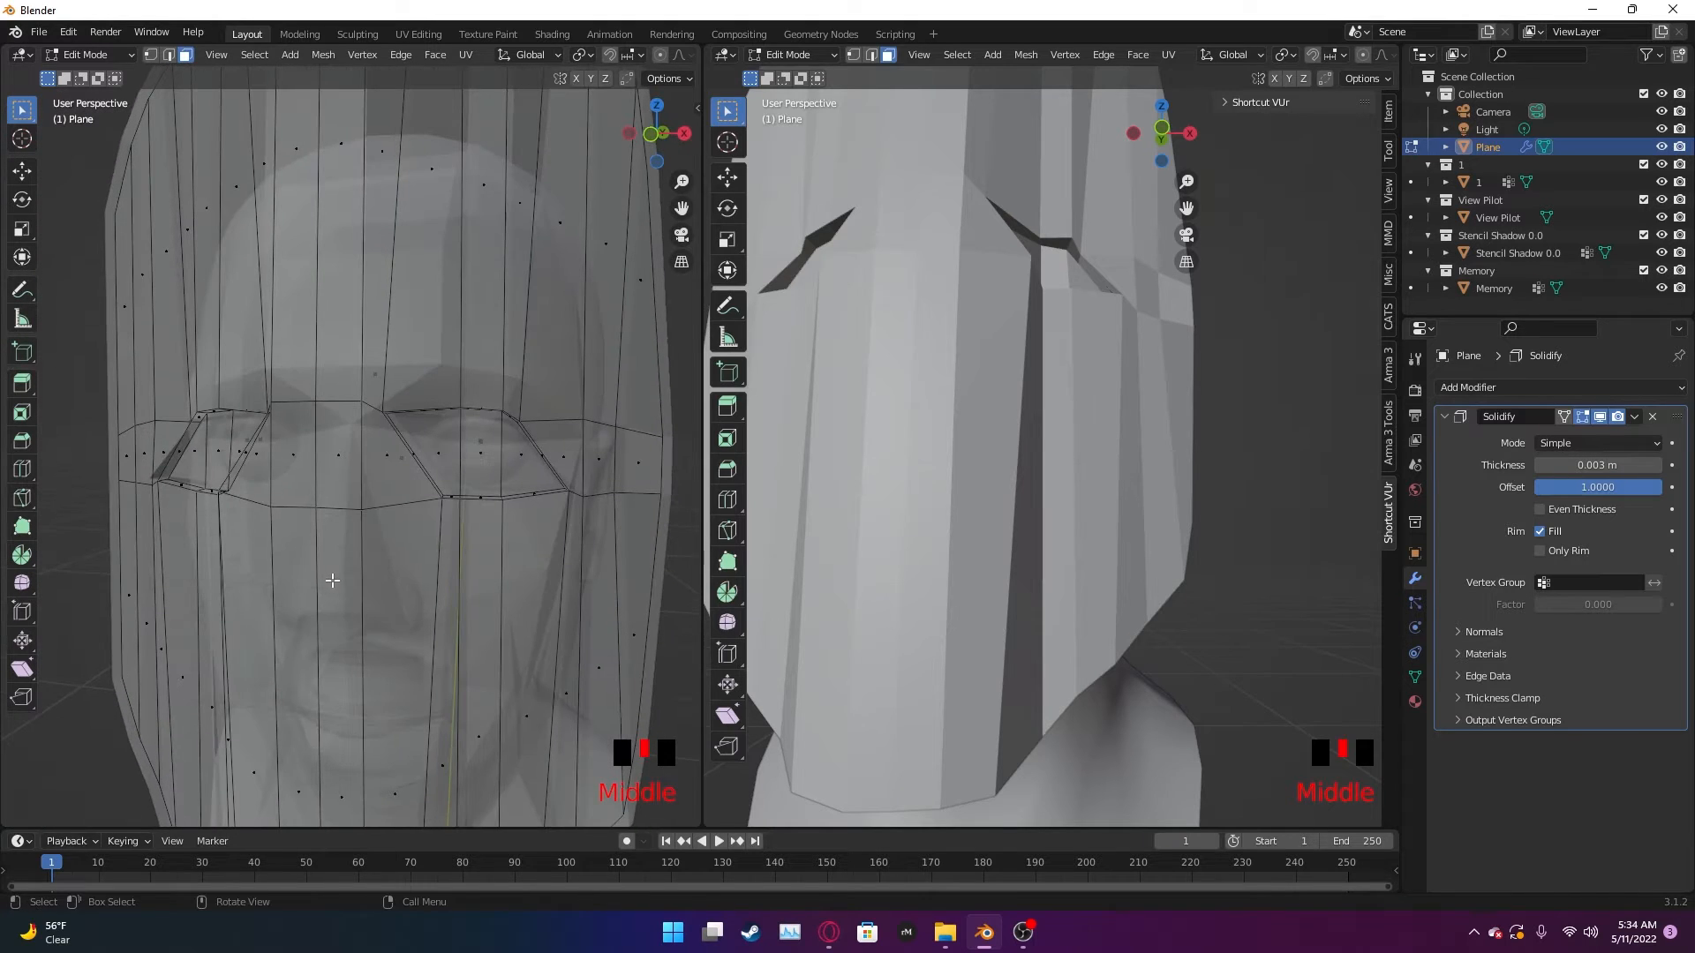
pyautogui.keyDown('shift'); pyautogui.moveTo(652, 527); pyautogui.dragTo(379, 548, button='middle'); pyautogui.keyUp('shift')
pyautogui.scroll(4, 363, 529)
pyautogui.keyDown('shift'); pyautogui.moveTo(207, 540); pyautogui.dragTo(579, 488, button='middle'); pyautogui.keyUp('shift')
# - Switch to edge selection and select the mask's outer border edge level with the eye opening on the bust's left side
pyautogui.keyDown('shift'); pyautogui.click(579, 486); pyautogui.keyUp('shift')
pyautogui.click(581, 489)
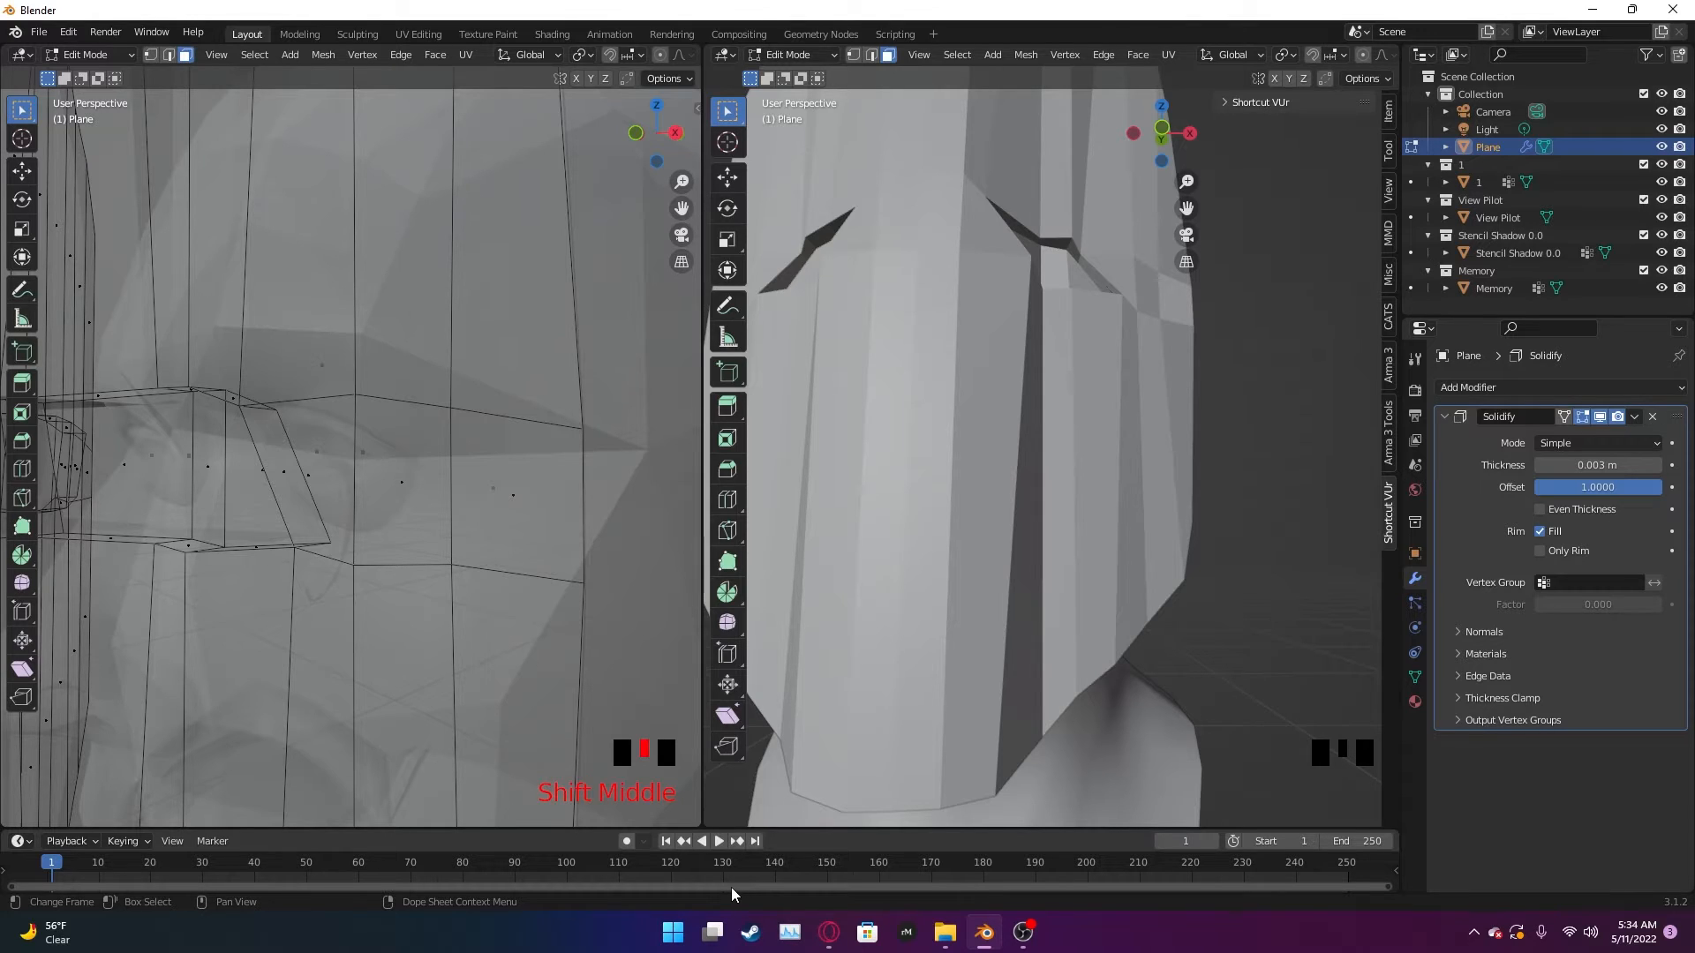
pyautogui.click(583, 502)
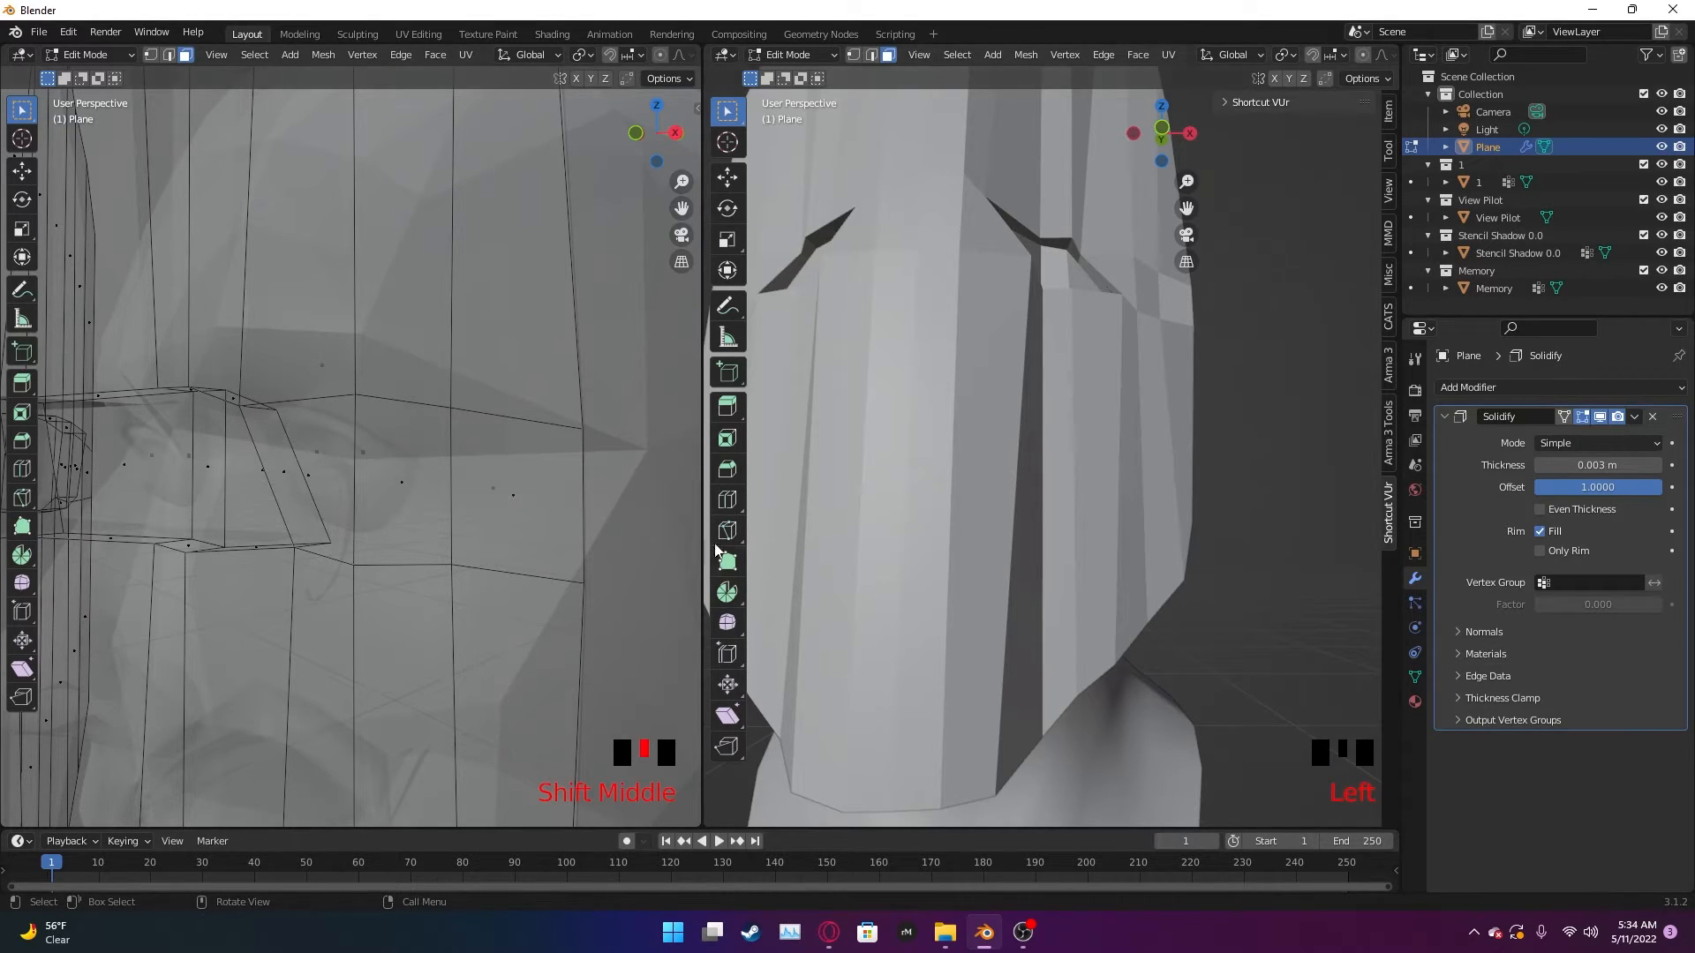
pyautogui.click(168, 55)
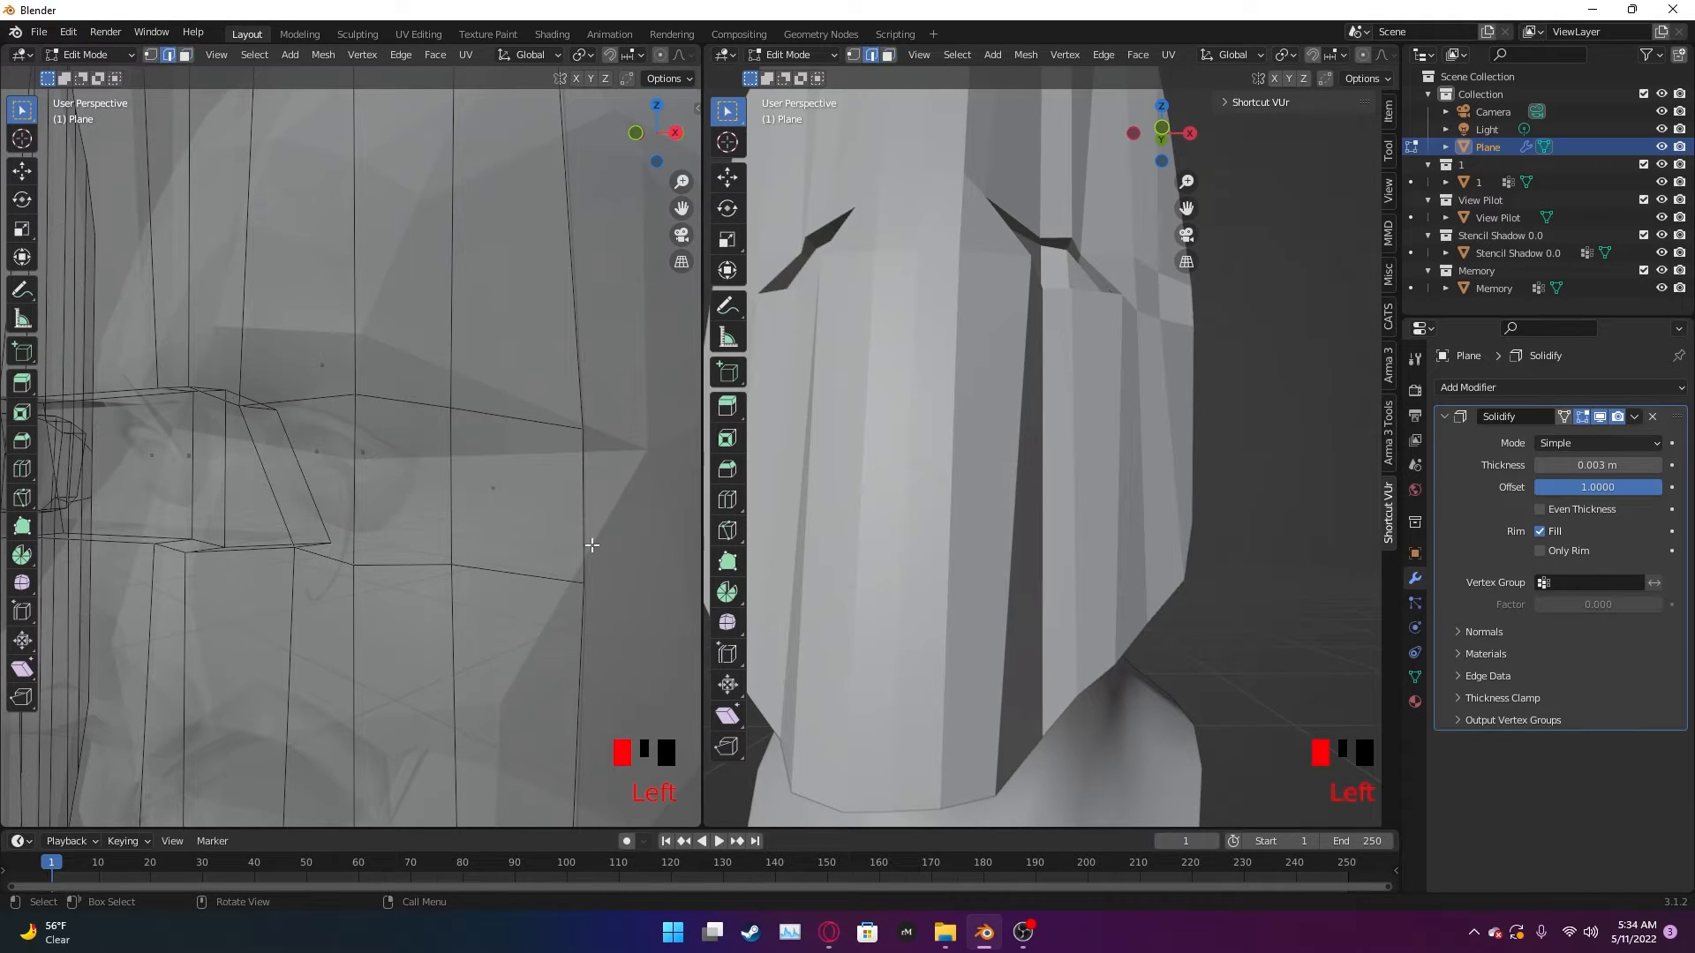
pyautogui.keyDown('shift'); pyautogui.click(583, 502); pyautogui.keyUp('shift')
pyautogui.rightClick(585, 502)
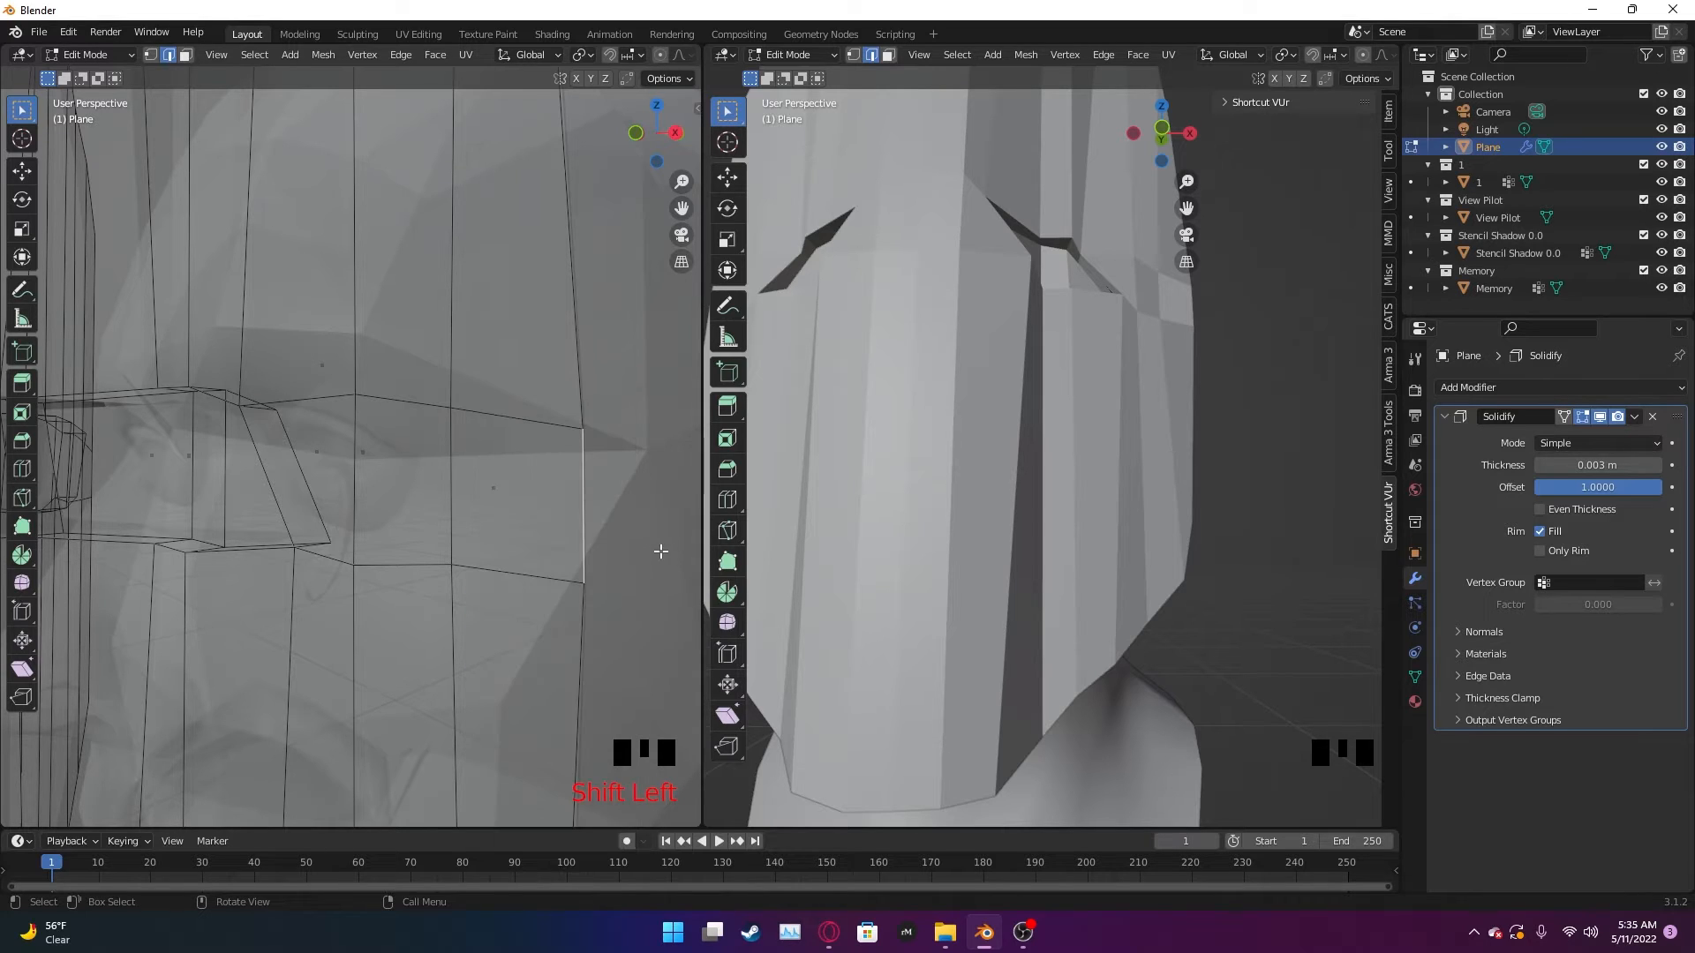
pyautogui.keyDown('shift'); pyautogui.click(583, 491); pyautogui.keyUp('shift')
pyautogui.scroll(-2, 593, 529)
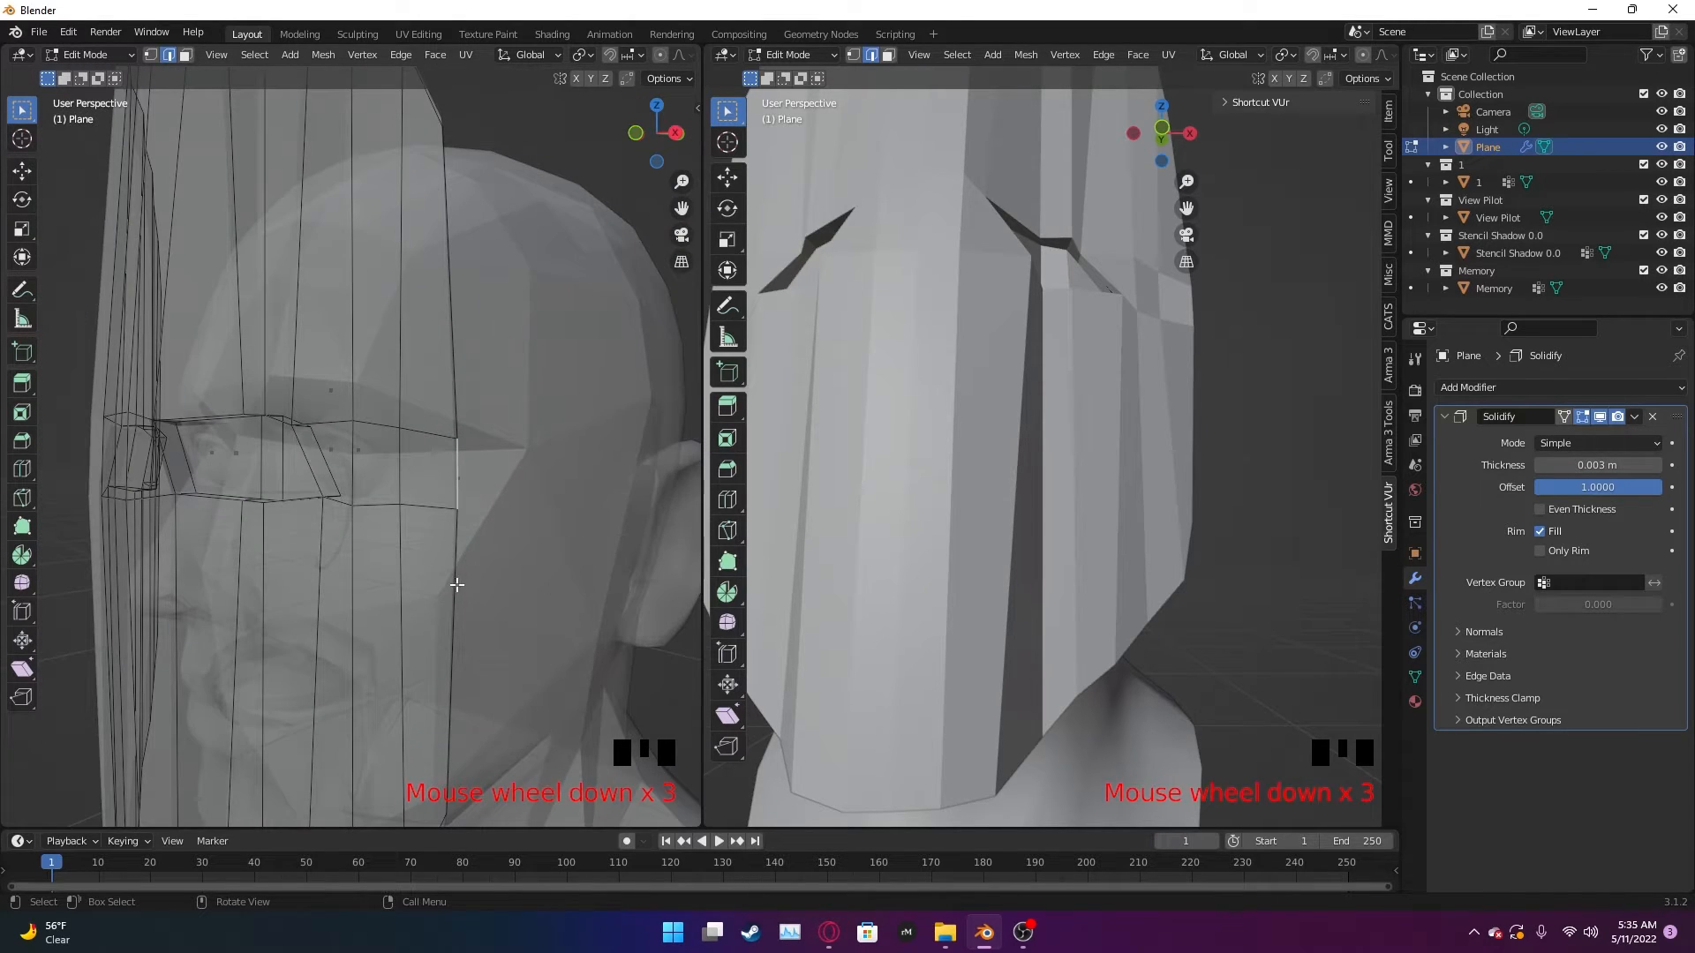
# - Add the border edges above and below it along the same side of the mask to the selection
pyautogui.keyDown('shift'); pyautogui.moveTo(458, 585); pyautogui.dragTo(584, 564, button='middle'); pyautogui.keyUp('shift')
pyautogui.keyDown('shift'); pyautogui.click(593, 529); pyautogui.keyUp('shift')
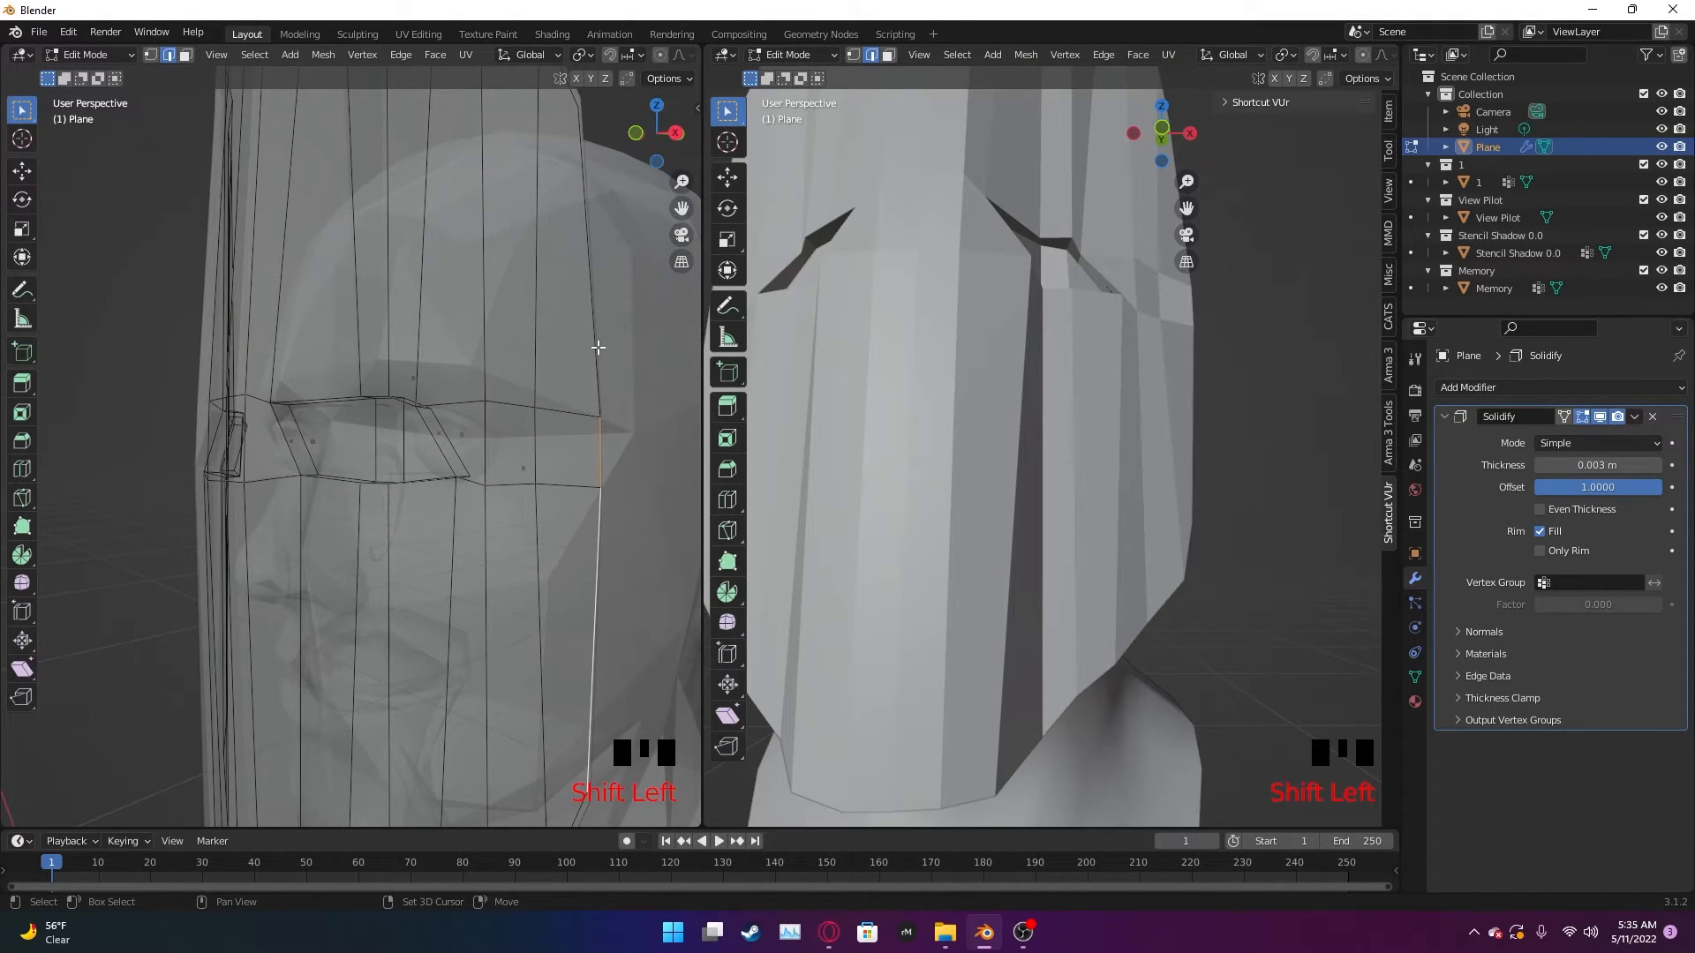
pyautogui.keyDown('shift'); pyautogui.click(597, 347); pyautogui.keyUp('shift')
pyautogui.moveTo(598, 347); pyautogui.dragTo(595, 453, button='middle')
pyautogui.scroll(-3, 583, 495)
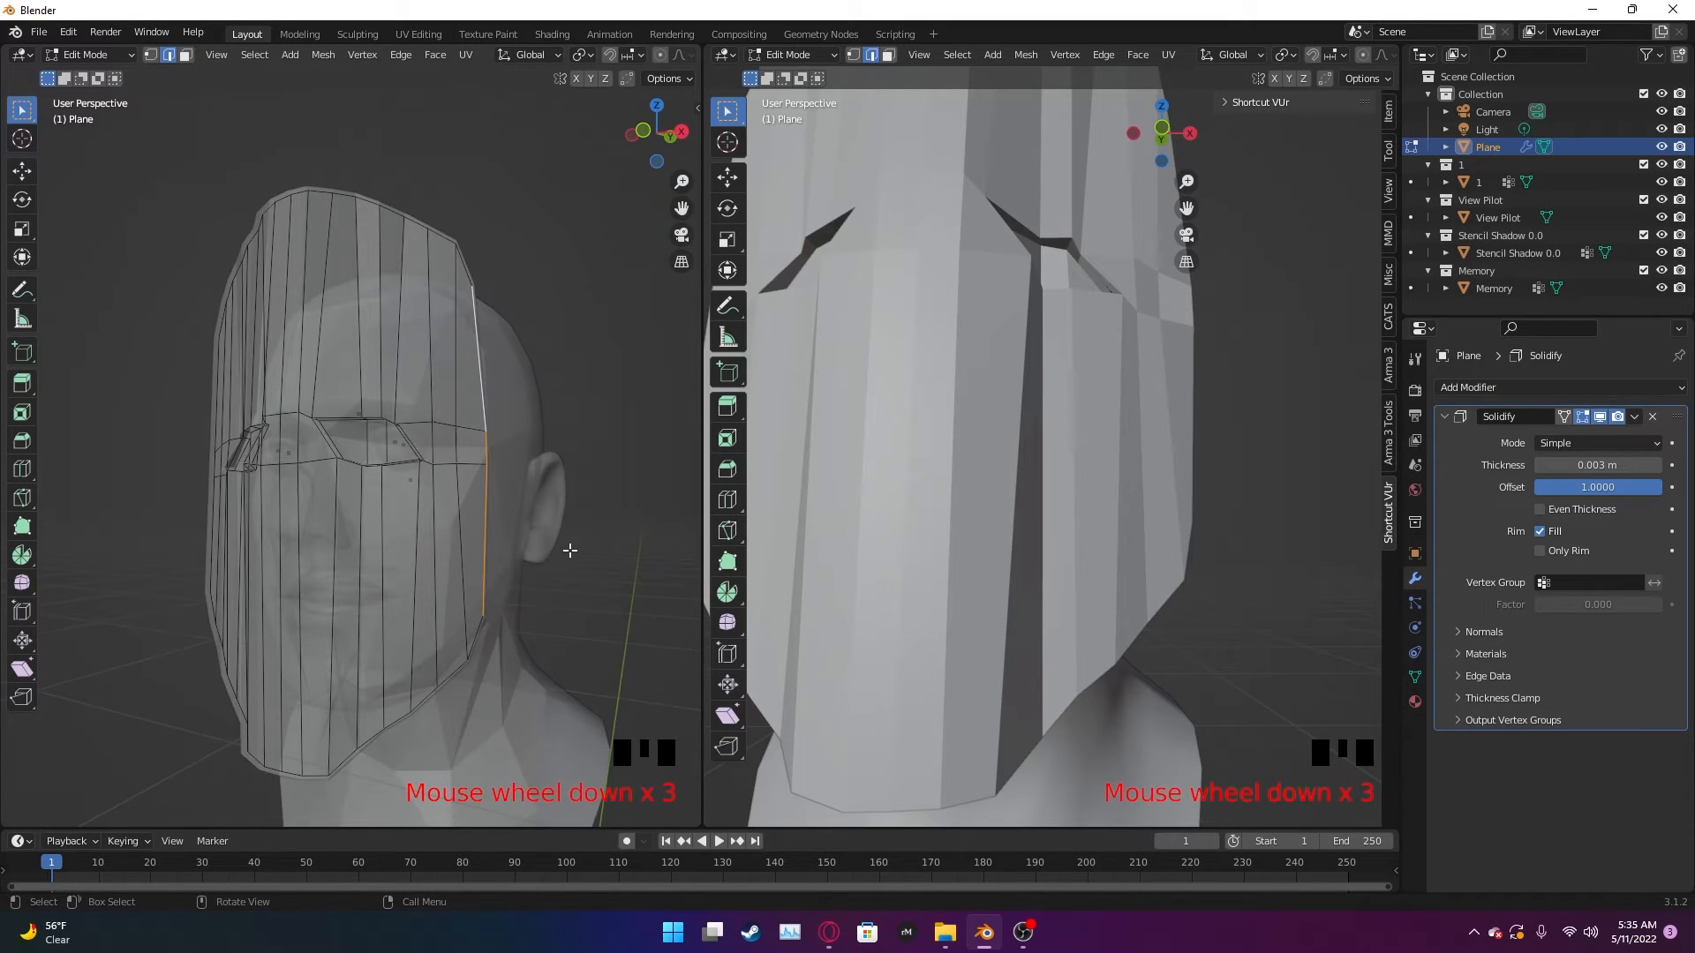
pyautogui.keyDown('shift'); pyautogui.click(475, 629); pyautogui.keyUp('shift')
pyautogui.moveTo(460, 271); pyautogui.dragTo(503, 326, button='middle')
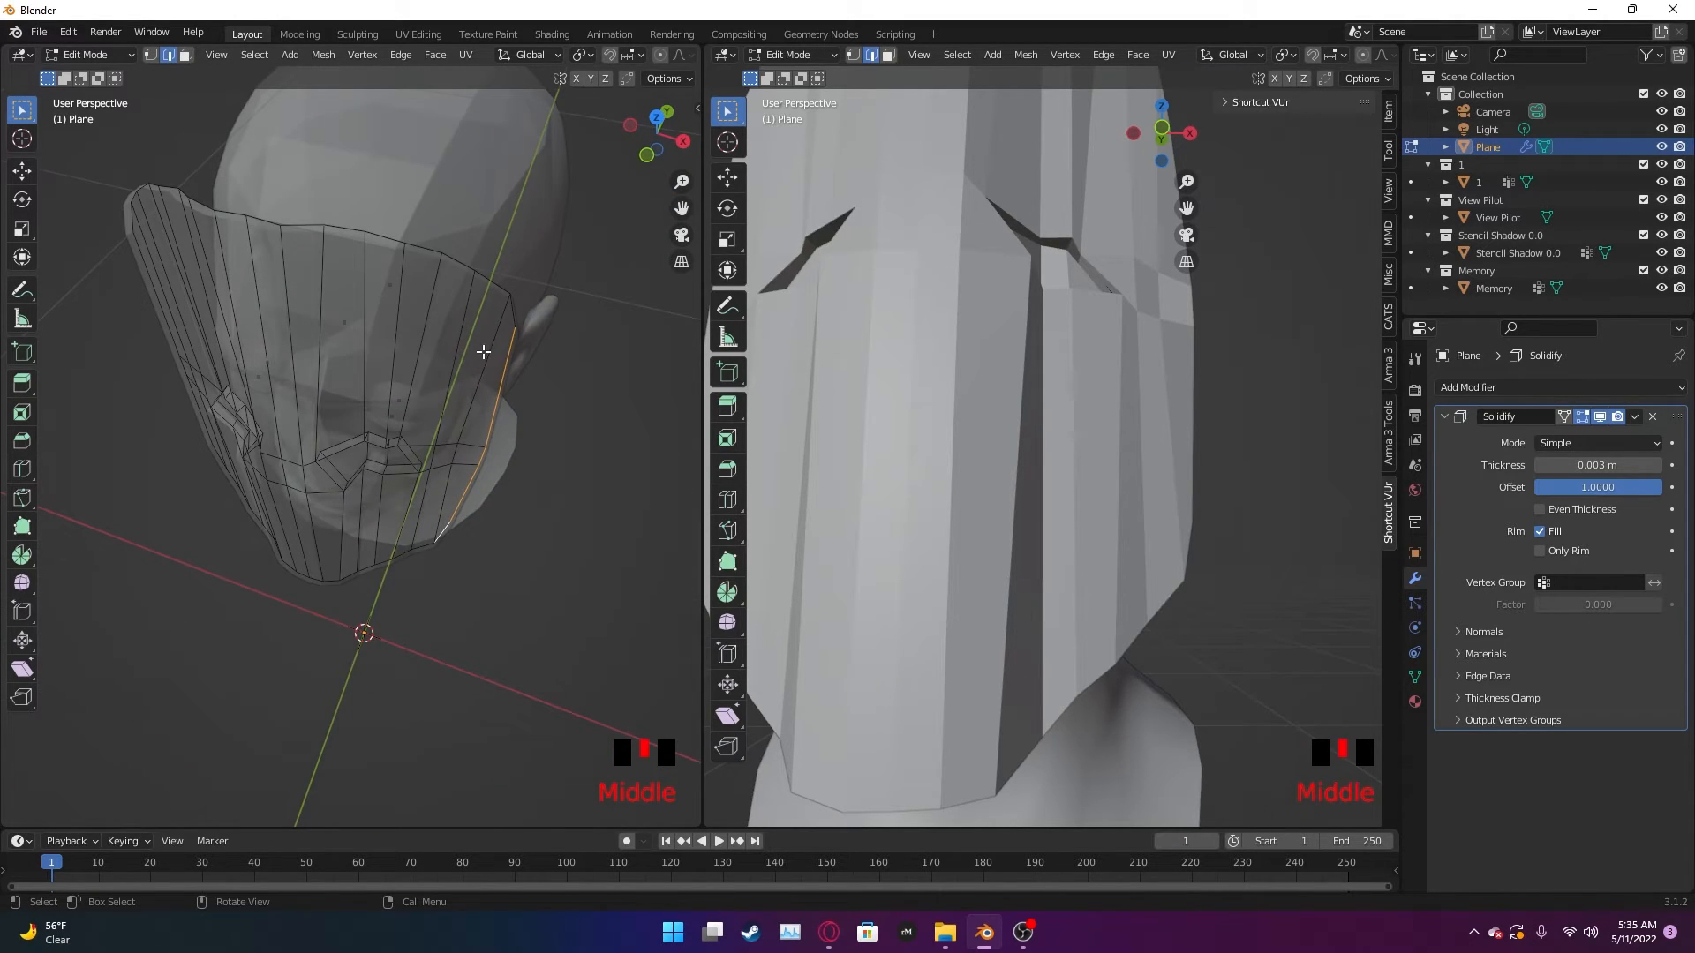
# - Extend the selection along the mask's top rim from the bust's left side across the crown
pyautogui.keyDown('shift'); pyautogui.click(515, 314); pyautogui.keyUp('shift')
pyautogui.keyDown('shift'); pyautogui.click(494, 281); pyautogui.keyUp('shift')
pyautogui.keyDown('shift'); pyautogui.click(448, 263); pyautogui.keyUp('shift')
pyautogui.keyDown('shift'); pyautogui.click(414, 248); pyautogui.keyUp('shift')
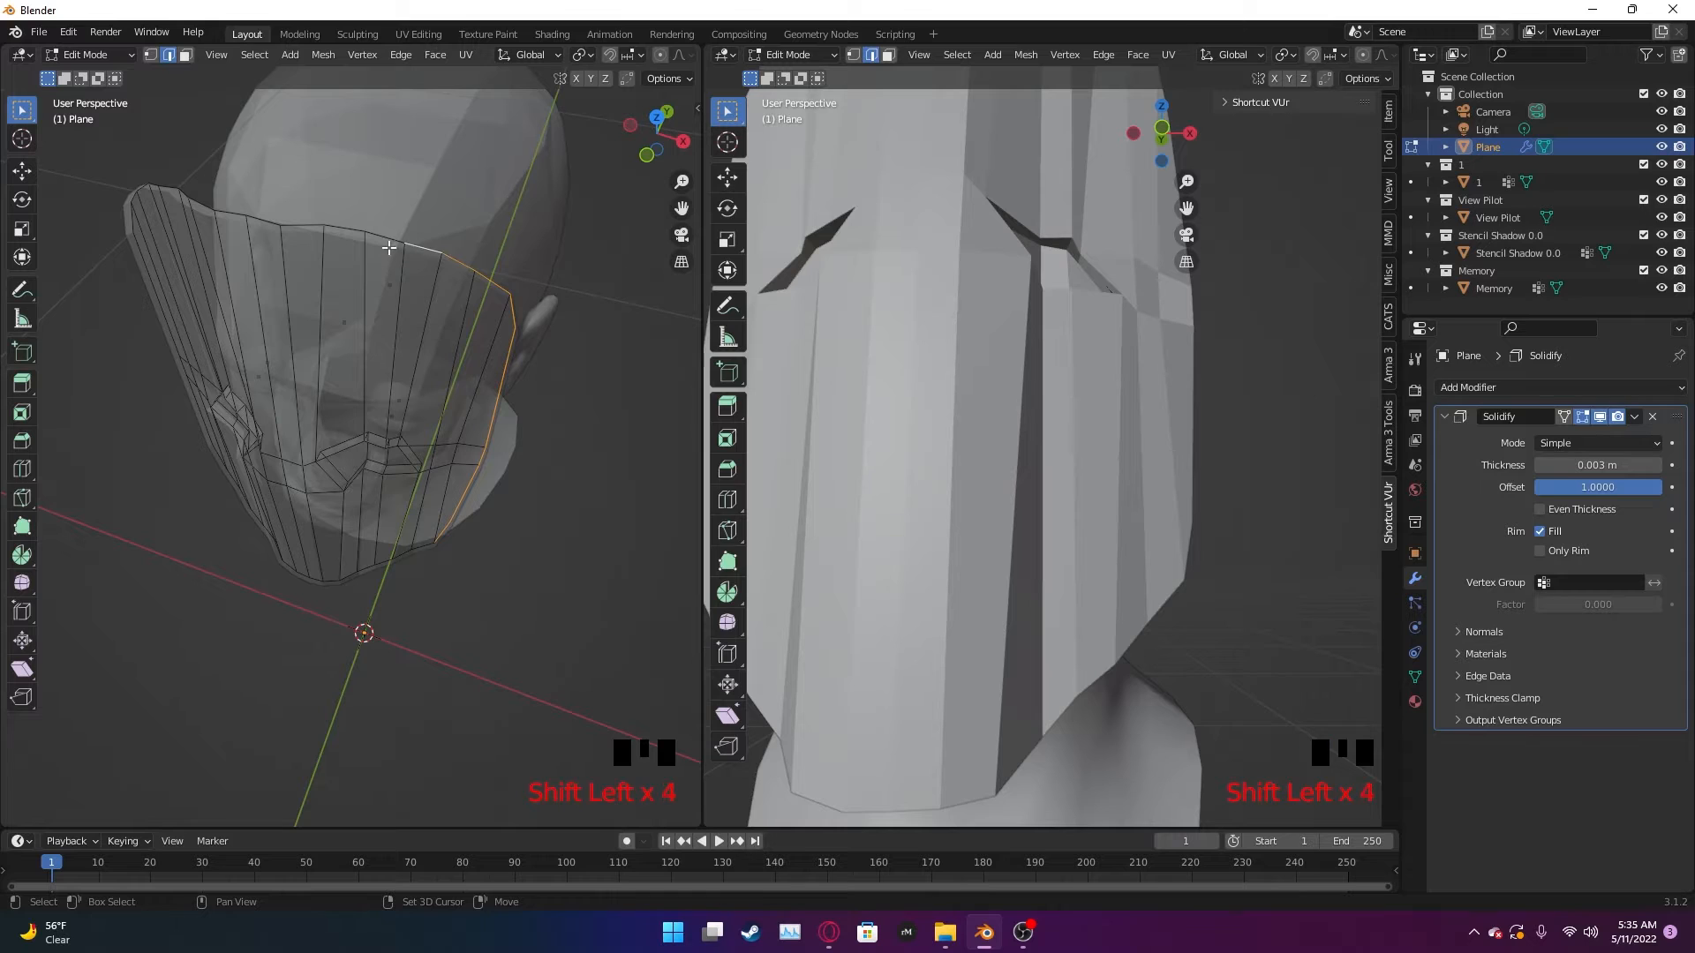
pyautogui.keyDown('shift'); pyautogui.click(382, 236); pyautogui.keyUp('shift')
pyautogui.keyDown('shift'); pyautogui.click(323, 231); pyautogui.keyUp('shift')
pyautogui.keyDown('shift'); pyautogui.click(299, 226); pyautogui.keyUp('shift')
pyautogui.keyDown('shift'); pyautogui.click(263, 218); pyautogui.keyUp('shift')
pyautogui.keyDown('shift'); pyautogui.click(231, 211); pyautogui.keyUp('shift')
# - Add the remaining top rim edges down to the upper corner on the bust's right side
pyautogui.moveTo(231, 211); pyautogui.dragTo(353, 260, button='middle')
pyautogui.keyDown('shift'); pyautogui.click(265, 205); pyautogui.keyUp('shift')
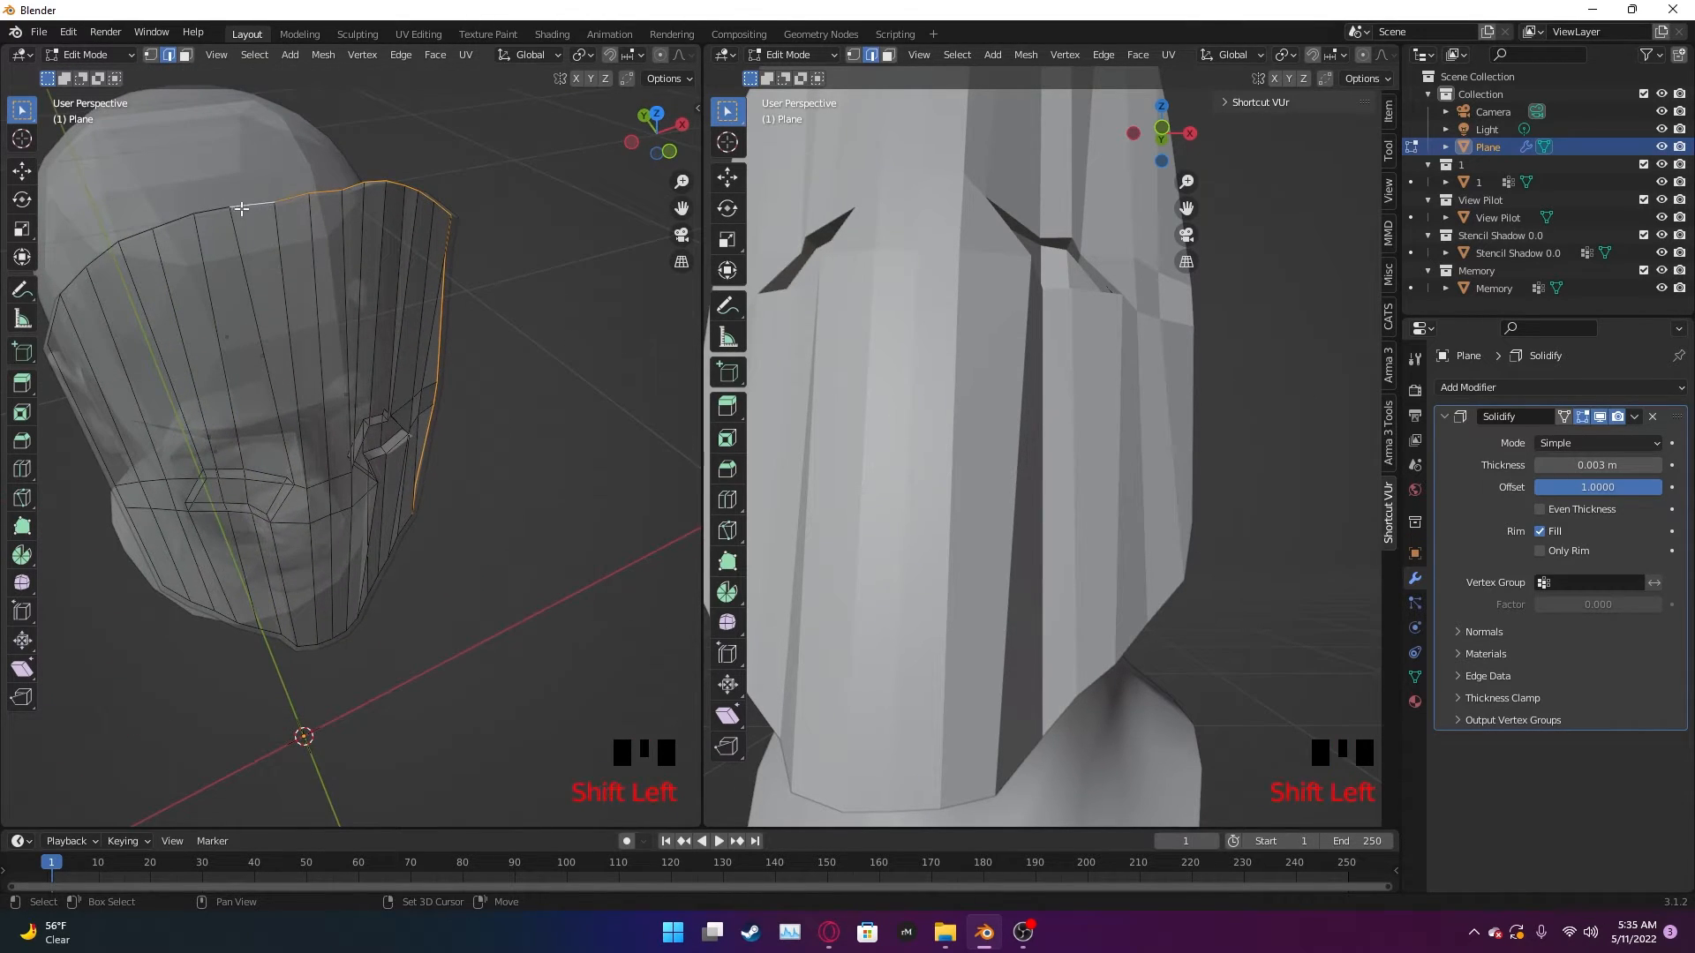
pyautogui.keyDown('shift'); pyautogui.click(207, 212); pyautogui.keyUp('shift')
pyautogui.keyDown('shift'); pyautogui.click(171, 222); pyautogui.keyUp('shift')
pyautogui.keyDown('shift'); pyautogui.click(137, 235); pyautogui.keyUp('shift')
pyautogui.keyDown('shift'); pyautogui.click(103, 254); pyautogui.keyUp('shift')
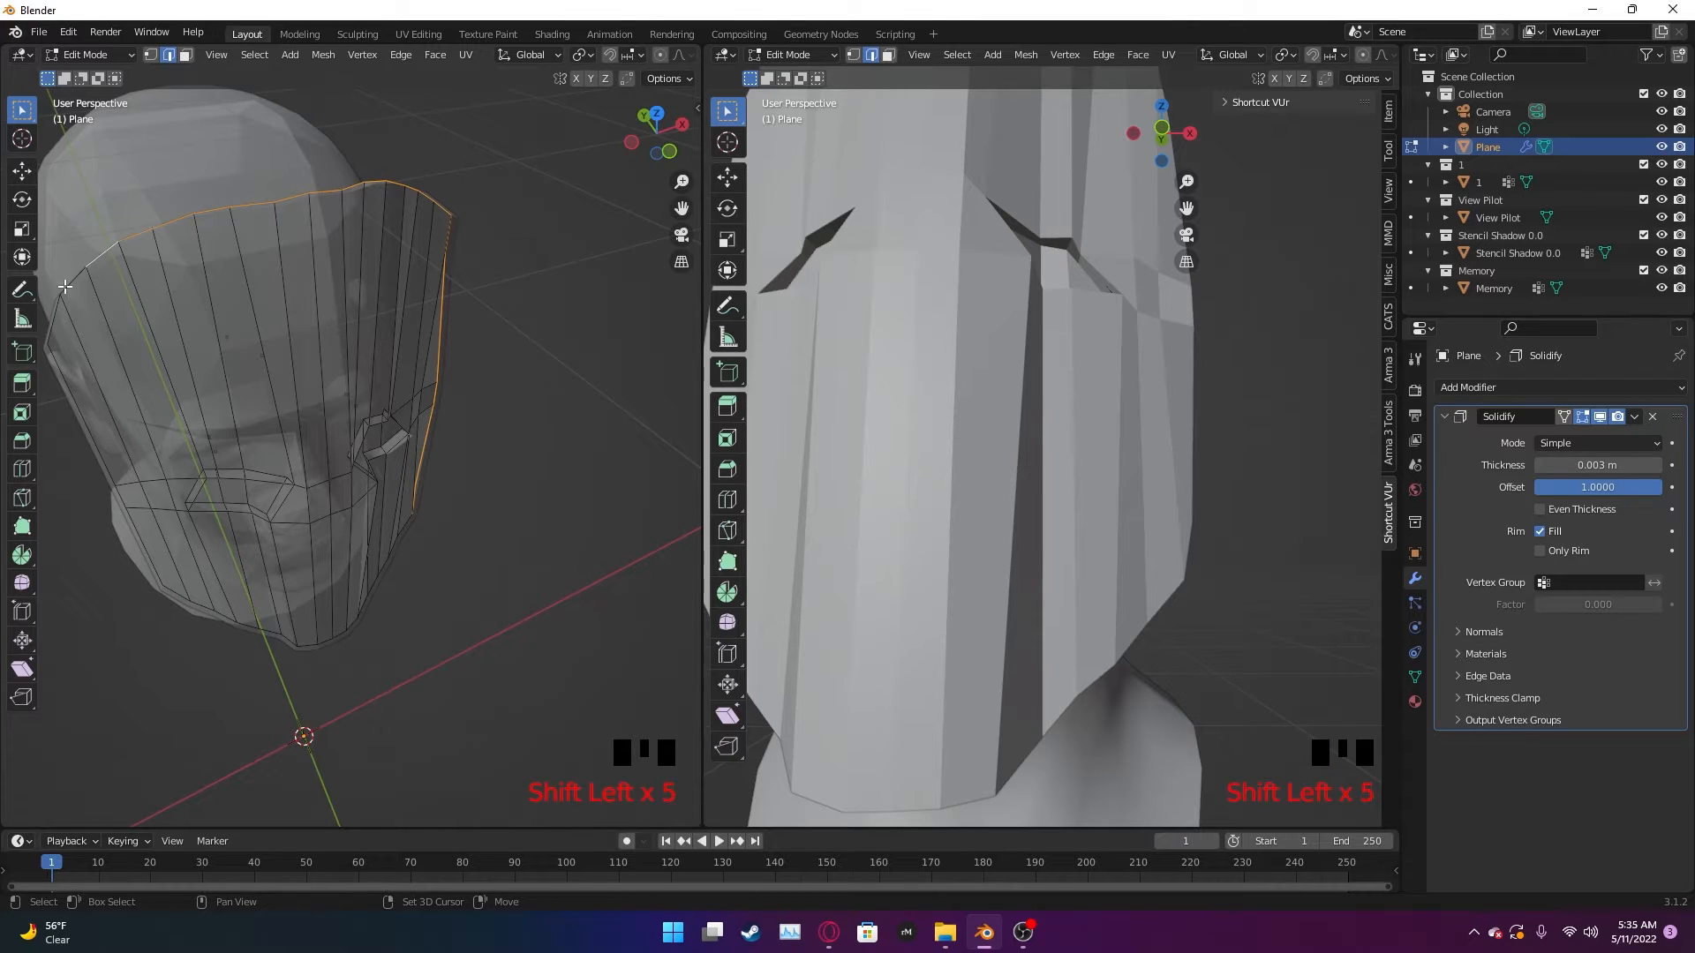
pyautogui.keyDown('shift'); pyautogui.click(75, 278); pyautogui.keyUp('shift')
pyautogui.keyDown('shift'); pyautogui.click(55, 316); pyautogui.keyUp('shift')
# - Add the long border edges down the mask's side on the bust's right to the selection
pyautogui.moveTo(156, 355); pyautogui.dragTo(291, 287, button='middle')
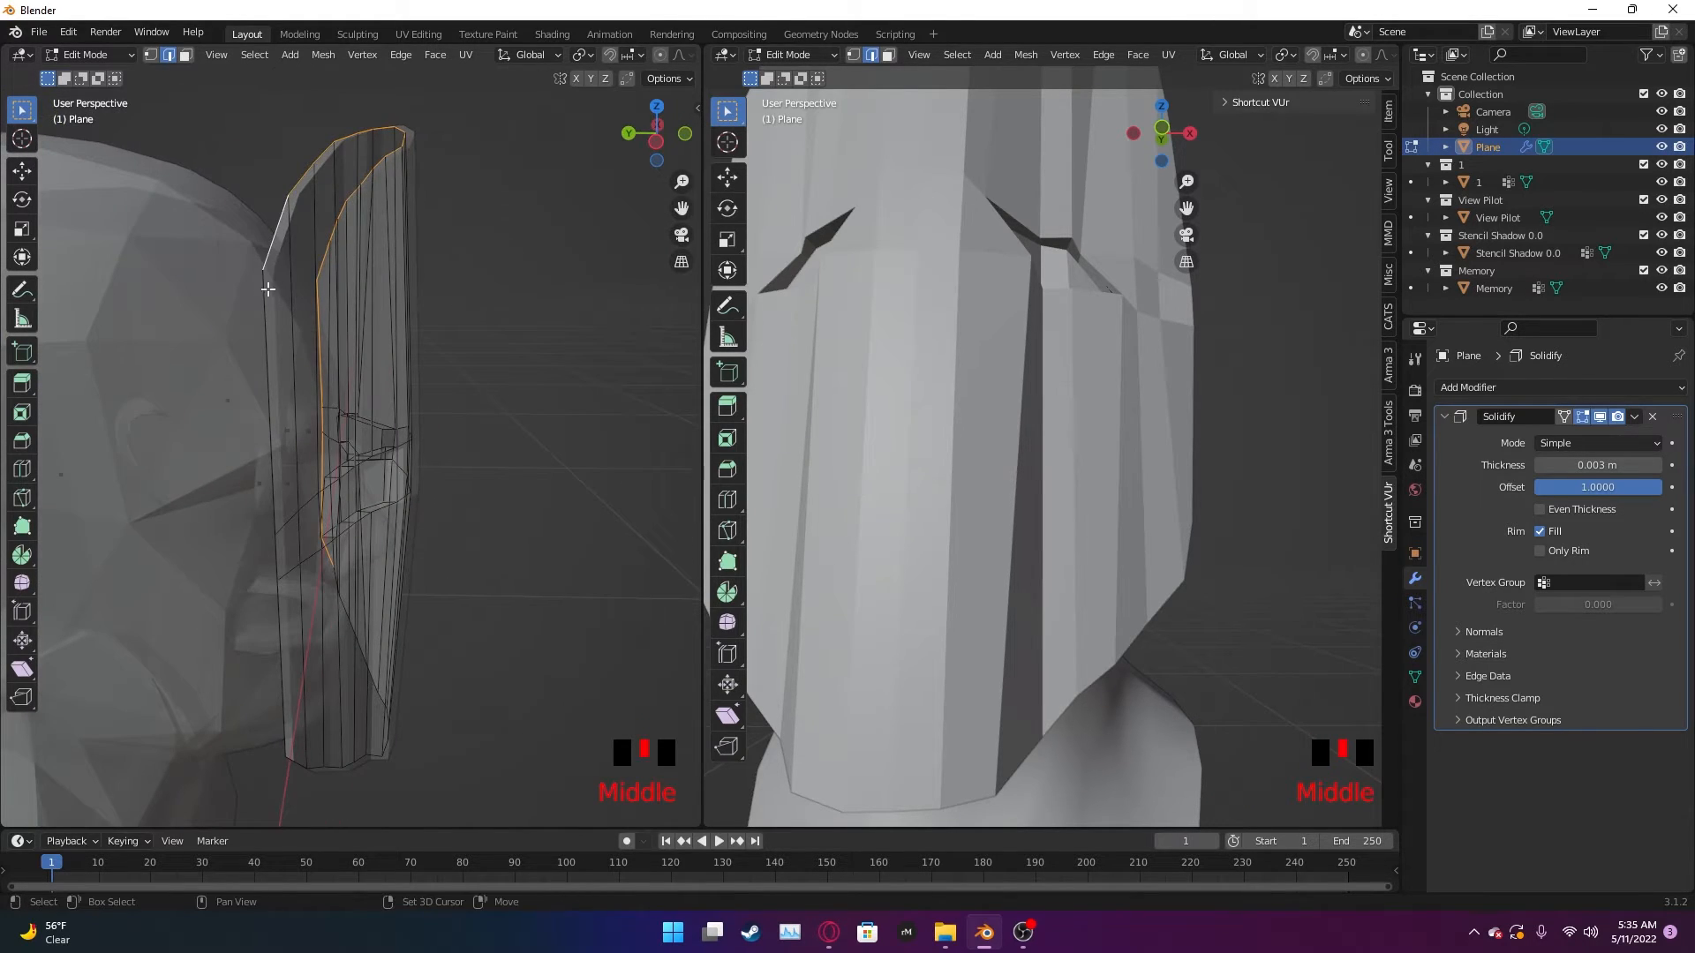
pyautogui.keyDown('shift'); pyautogui.click(266, 292); pyautogui.keyUp('shift')
pyautogui.keyDown('shift'); pyautogui.click(277, 552); pyautogui.keyUp('shift')
pyautogui.keyDown('shift'); pyautogui.click(278, 600); pyautogui.keyUp('shift')
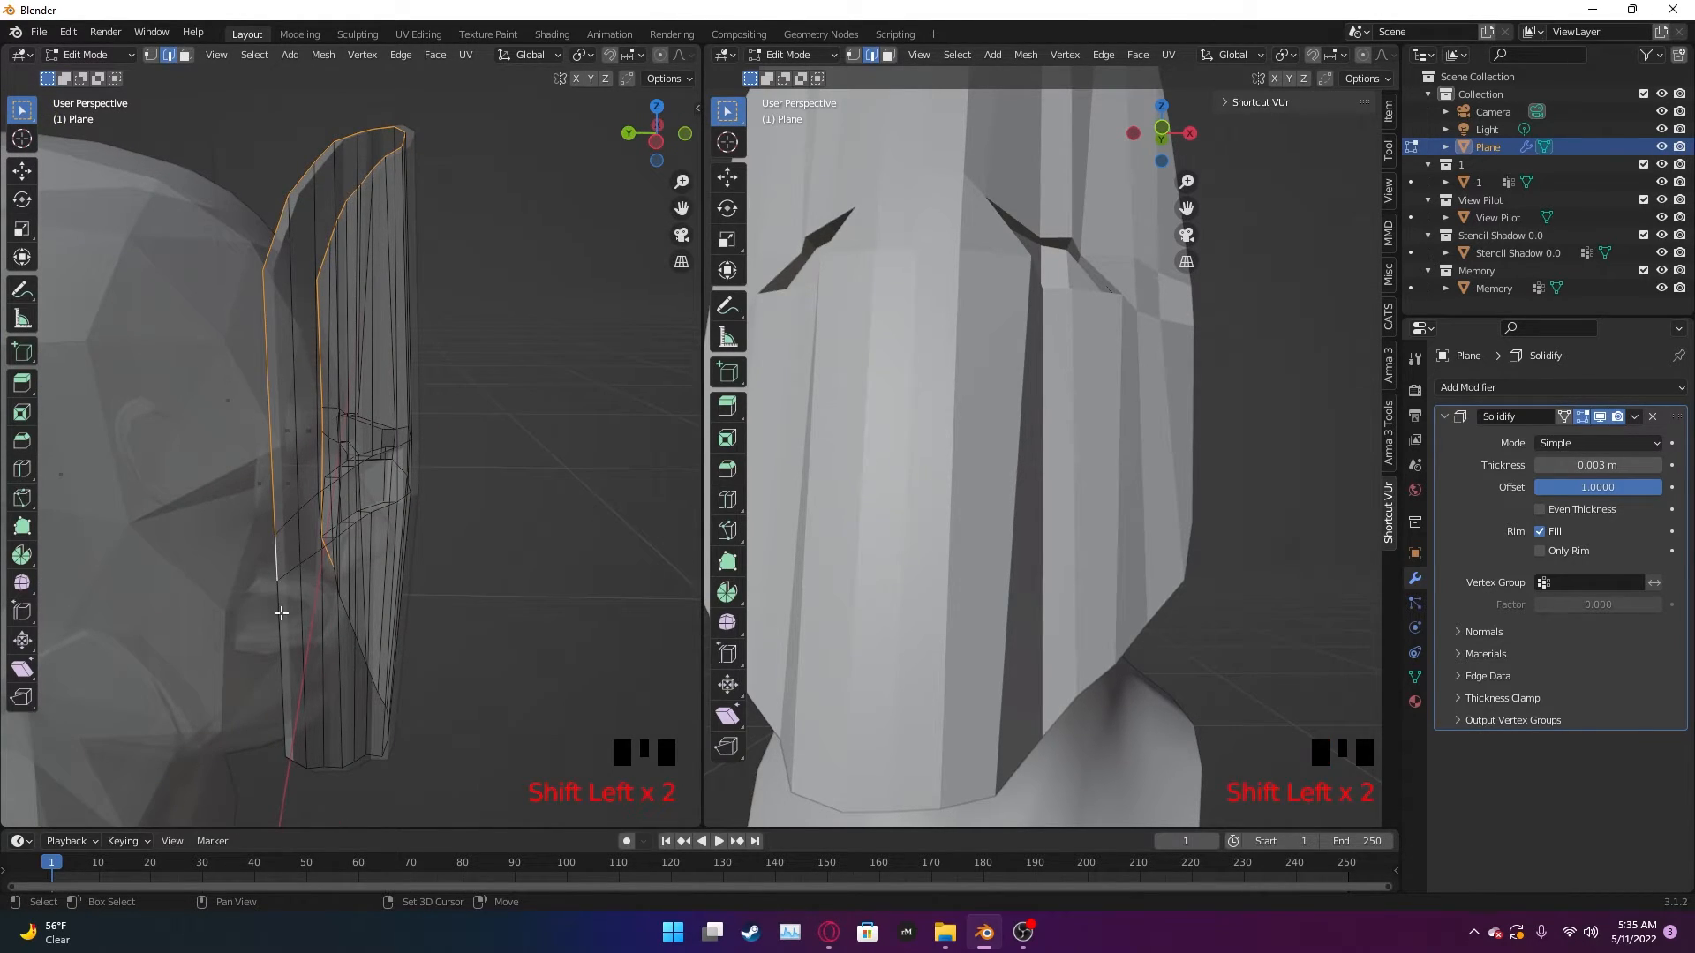
pyautogui.moveTo(279, 604); pyautogui.dragTo(298, 491, button='middle')
# - Add the lower border edges from the bust's right side toward the chin
pyautogui.keyDown('shift'); pyautogui.click(223, 217); pyautogui.keyUp('shift')
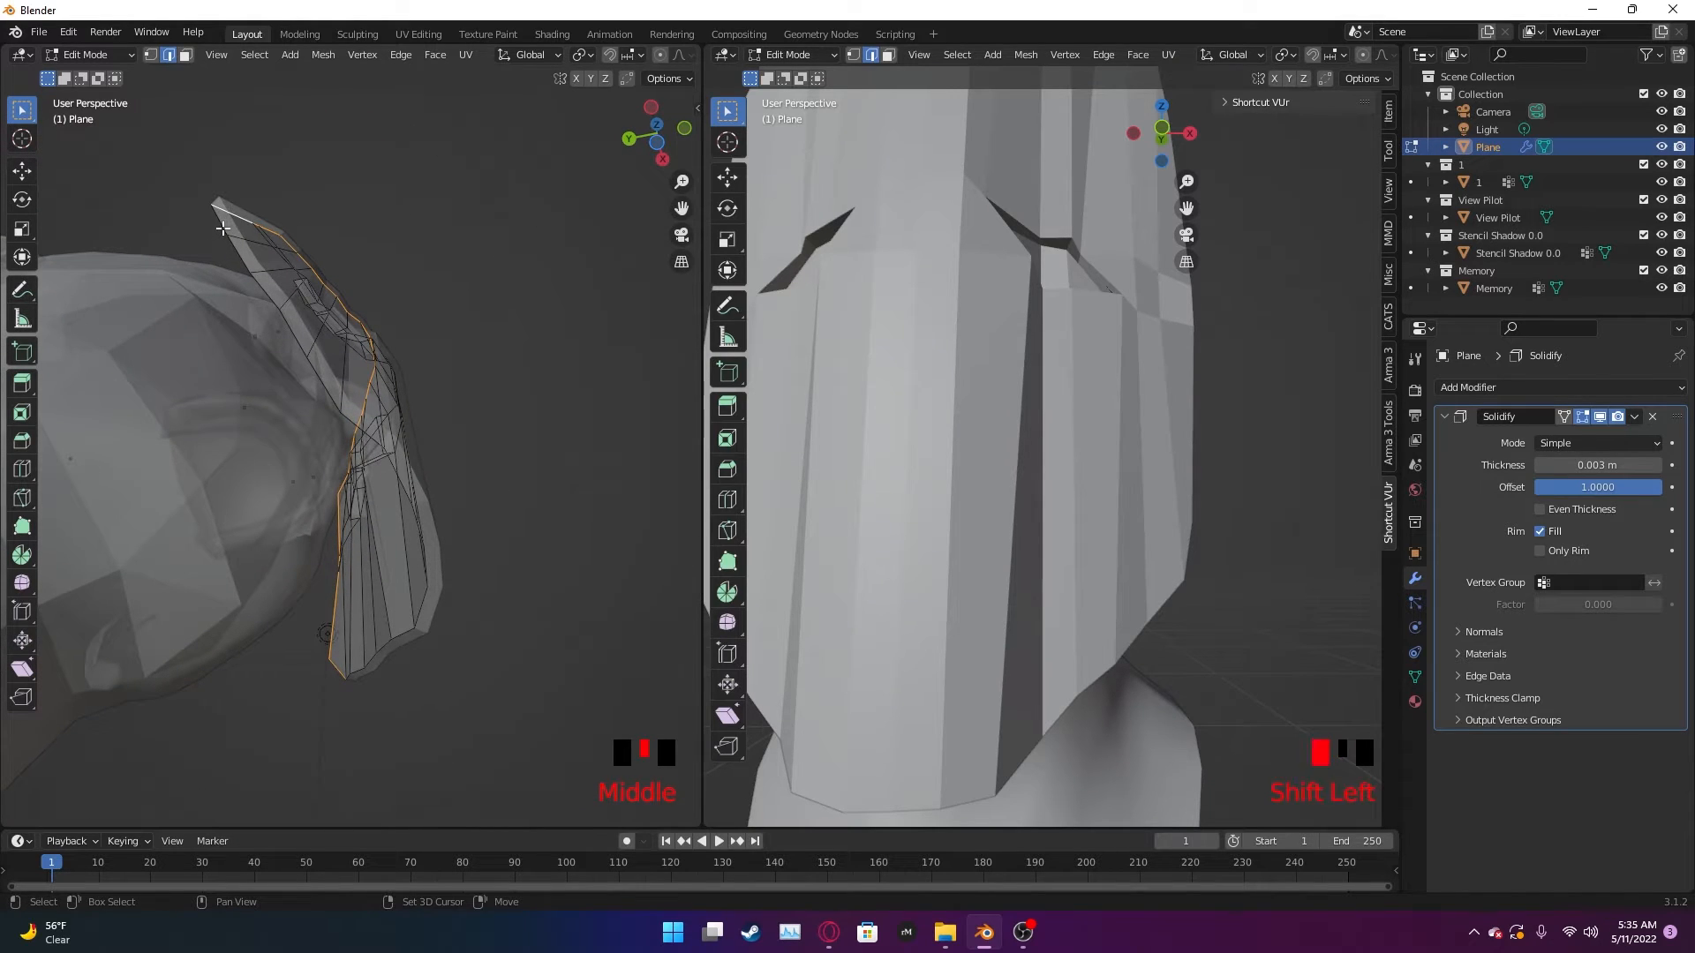
pyautogui.keyDown('shift'); pyautogui.click(243, 252); pyautogui.keyUp('shift')
pyautogui.keyDown('shift'); pyautogui.click(276, 302); pyautogui.keyUp('shift')
pyautogui.keyDown('shift'); pyautogui.click(291, 327); pyautogui.keyUp('shift')
pyautogui.keyDown('shift'); pyautogui.click(328, 384); pyautogui.keyUp('shift')
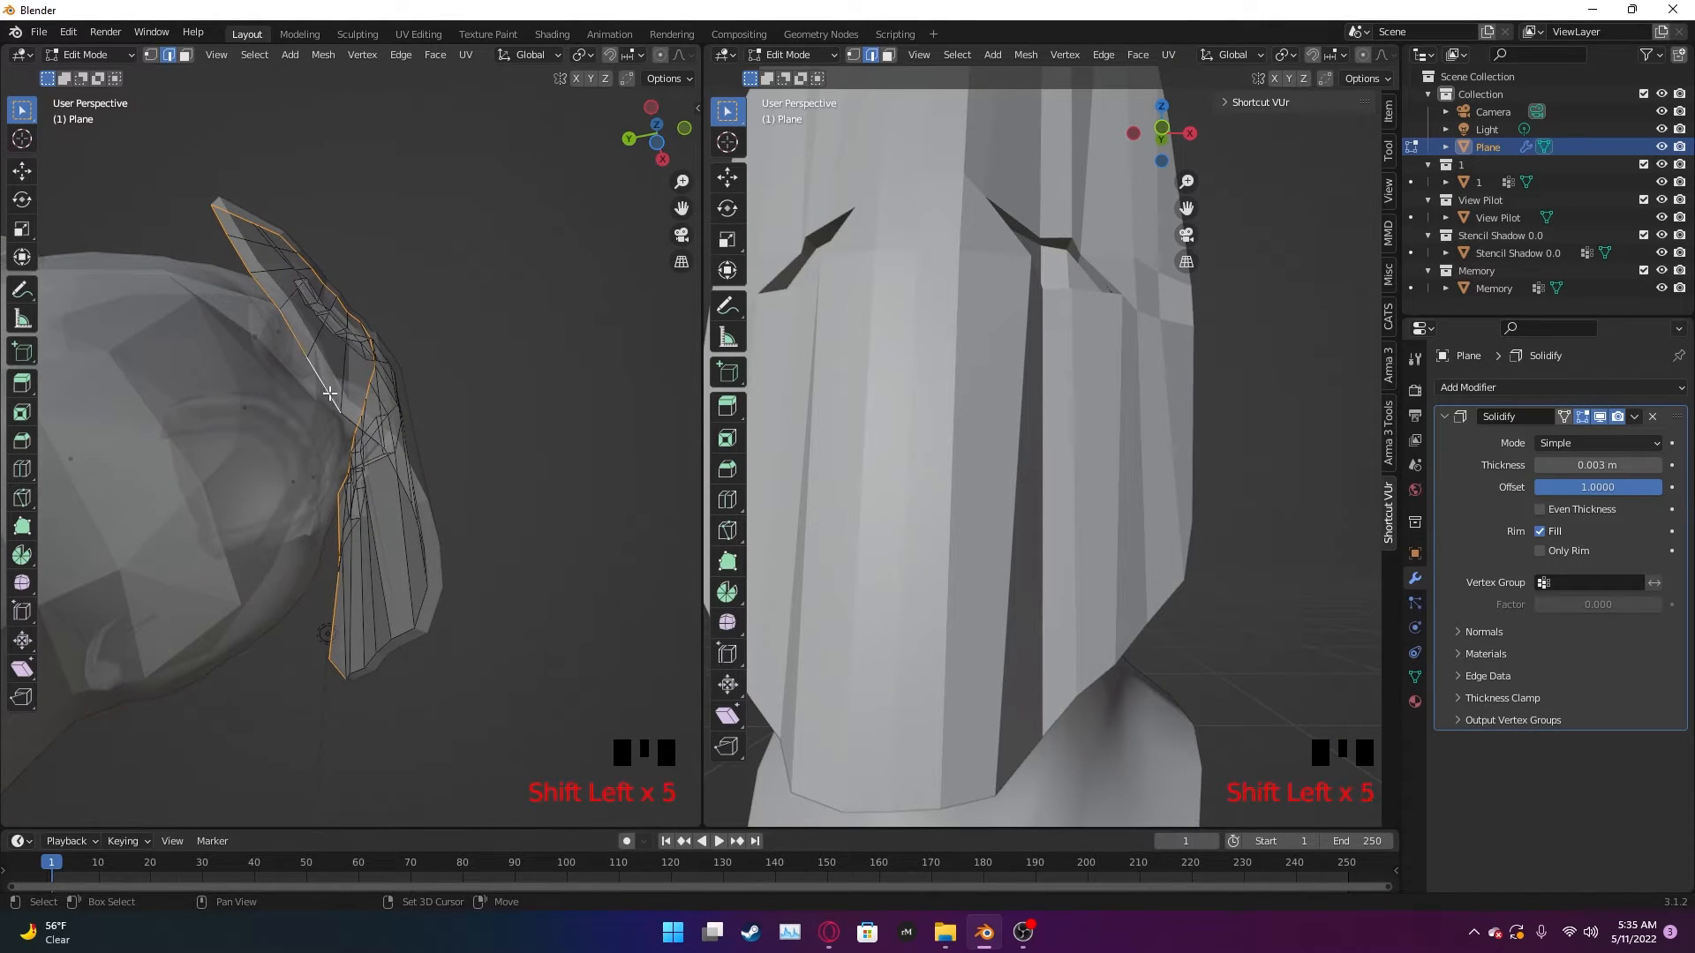
pyautogui.keyDown('shift'); pyautogui.click(377, 441); pyautogui.keyUp('shift')
# - Continue the border selection under the chin and up toward the bust's left jaw
pyautogui.moveTo(497, 552); pyautogui.dragTo(295, 468, button='middle')
pyautogui.keyDown('shift'); pyautogui.click(308, 458); pyautogui.keyUp('shift')
pyautogui.keyDown('shift'); pyautogui.click(375, 525); pyautogui.keyUp('shift')
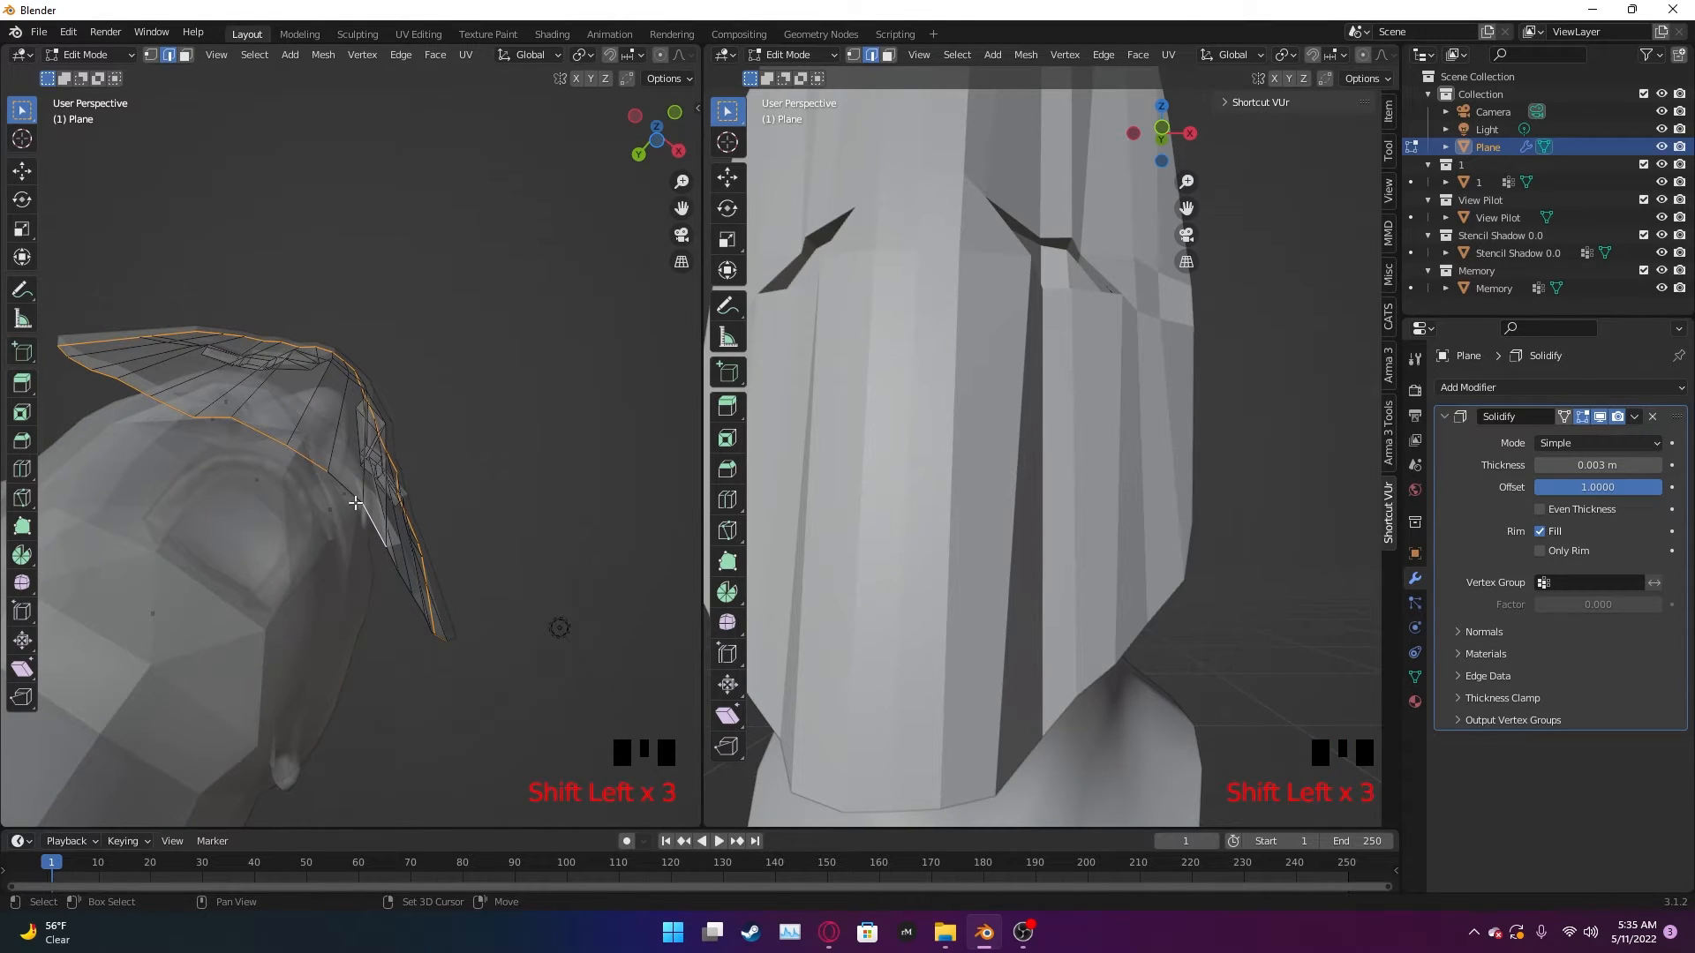
pyautogui.keyDown('shift'); pyautogui.click(392, 555); pyautogui.keyUp('shift')
pyautogui.keyDown('shift'); pyautogui.click(411, 586); pyautogui.keyUp('shift')
# - Deselect the stray vertical edges and add the last lower border edges to close the loop around the mask
pyautogui.keyDown('shift'); pyautogui.click(416, 605); pyautogui.keyUp('shift')
pyautogui.keyDown('shift'); pyautogui.click(408, 580); pyautogui.keyUp('shift')
pyautogui.keyDown('shift'); pyautogui.click(421, 604); pyautogui.keyUp('shift')
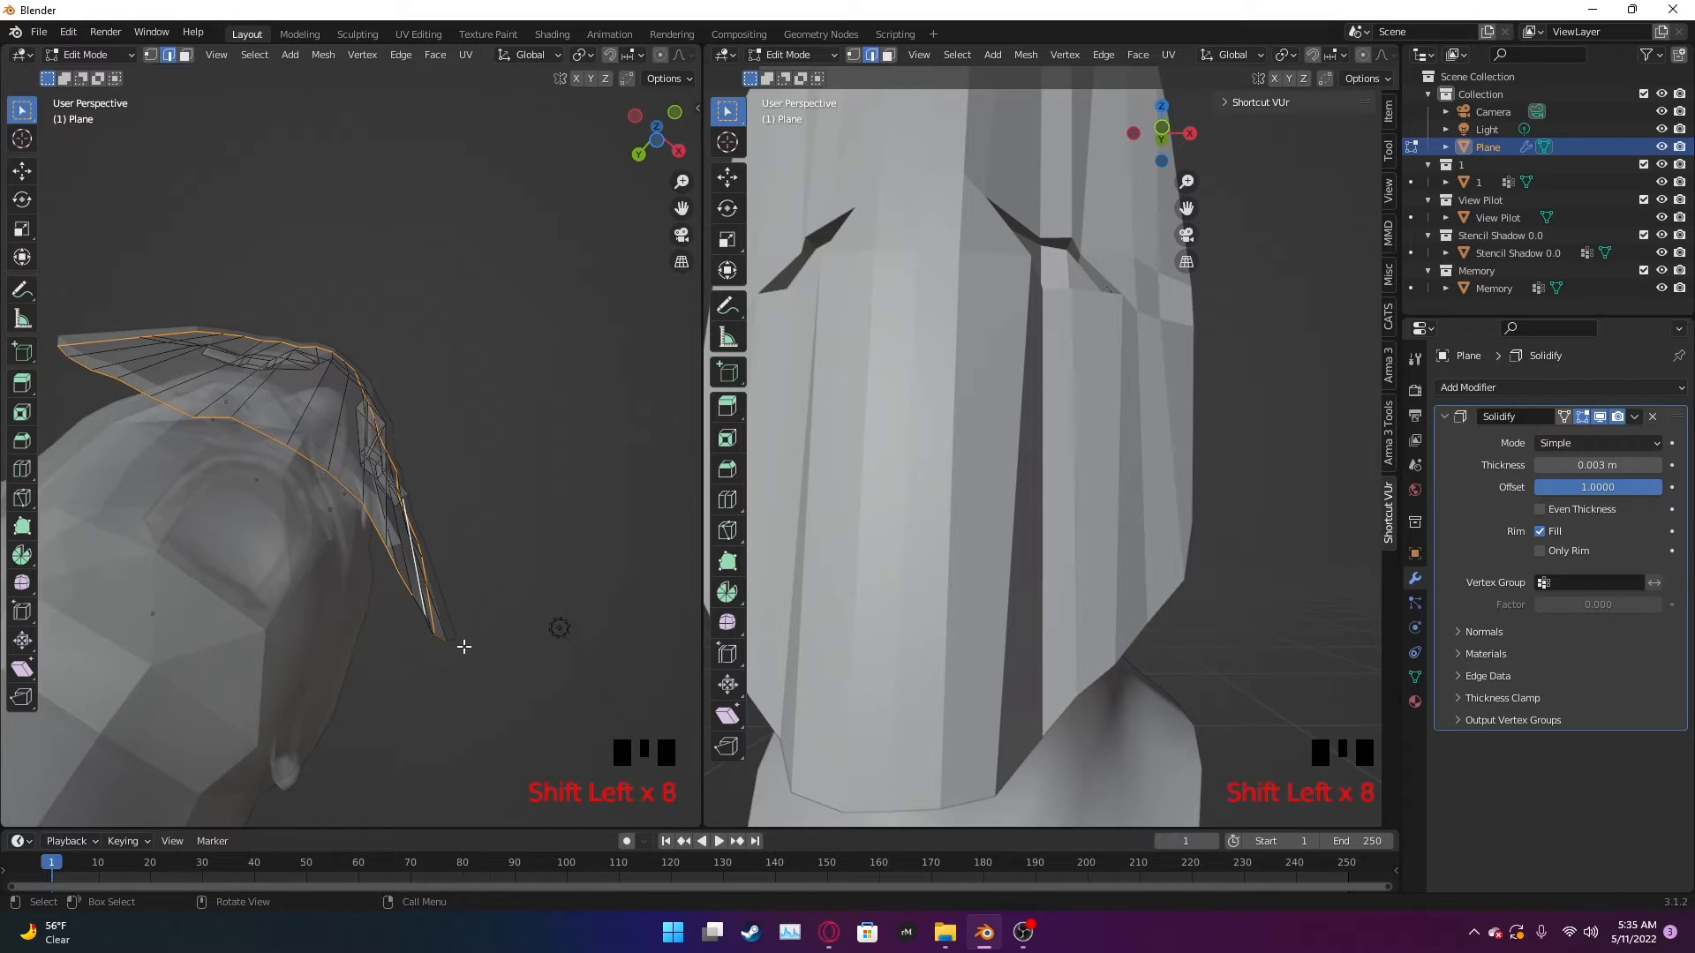
pyautogui.keyDown('shift'); pyautogui.click(421, 594); pyautogui.keyUp('shift')
pyautogui.moveTo(422, 594); pyautogui.dragTo(445, 579, button='middle')
pyautogui.keyDown('shift'); pyautogui.click(441, 564); pyautogui.keyUp('shift')
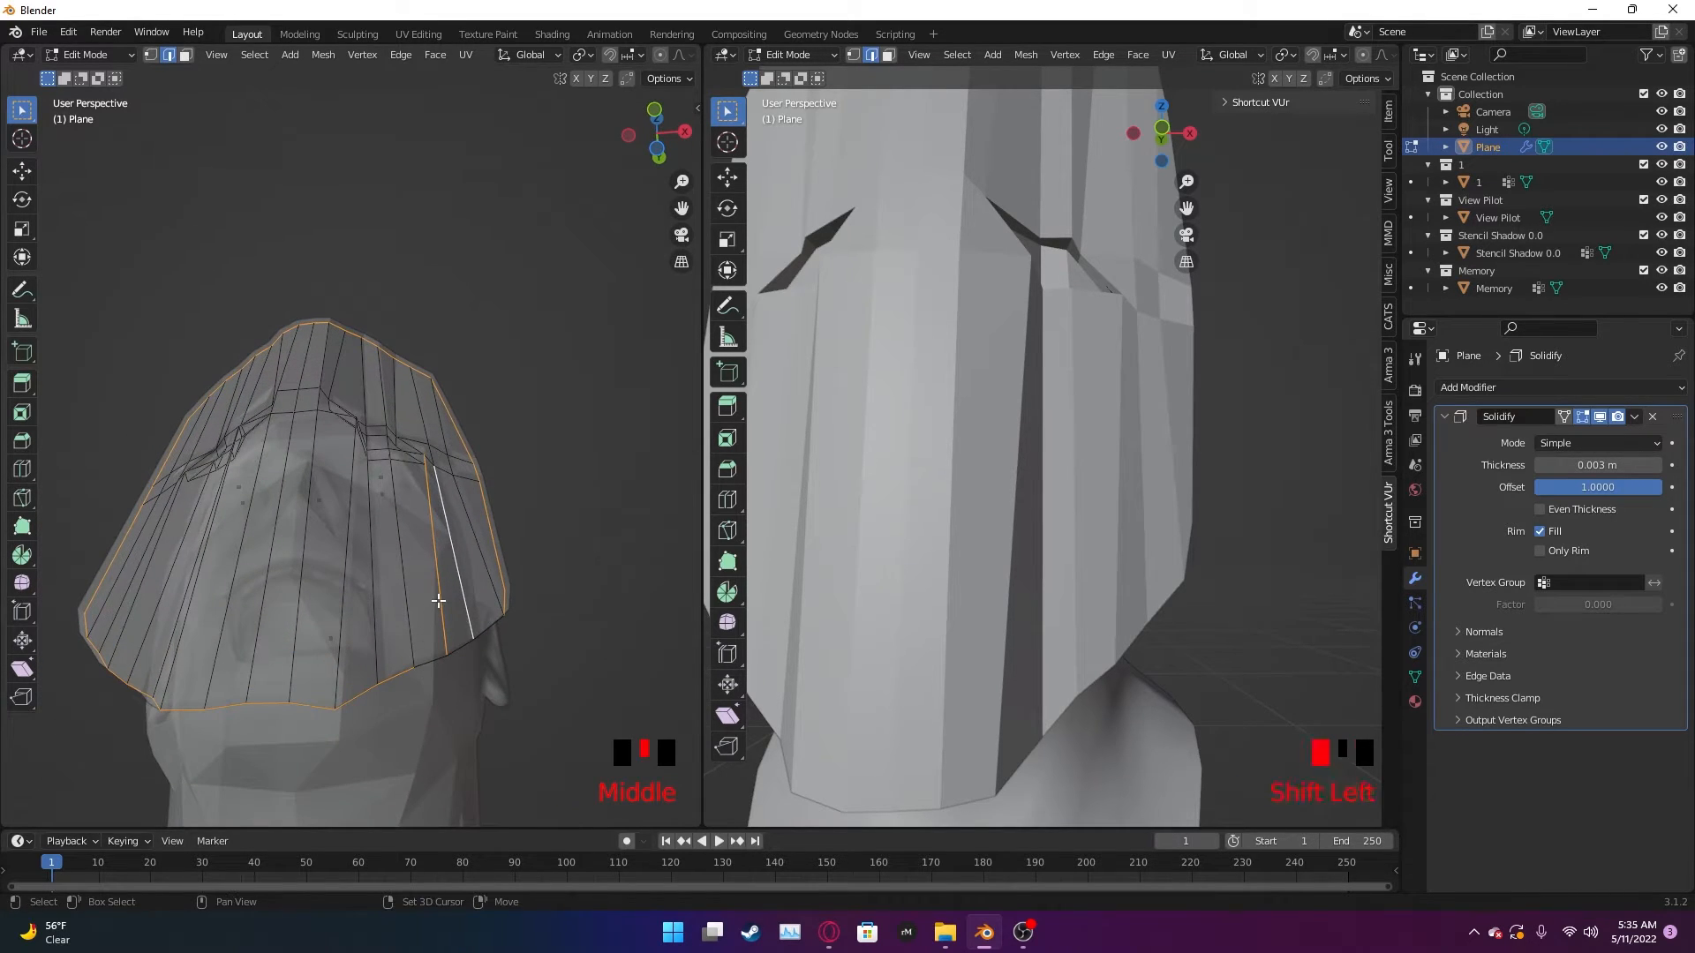
pyautogui.keyDown('shift'); pyautogui.click(459, 575); pyautogui.keyUp('shift')
pyautogui.keyDown('shift'); pyautogui.click(459, 578); pyautogui.keyUp('shift')
pyautogui.keyDown('shift'); pyautogui.click(430, 666); pyautogui.keyUp('shift')
pyautogui.keyDown('shift'); pyautogui.click(462, 650); pyautogui.keyUp('shift')
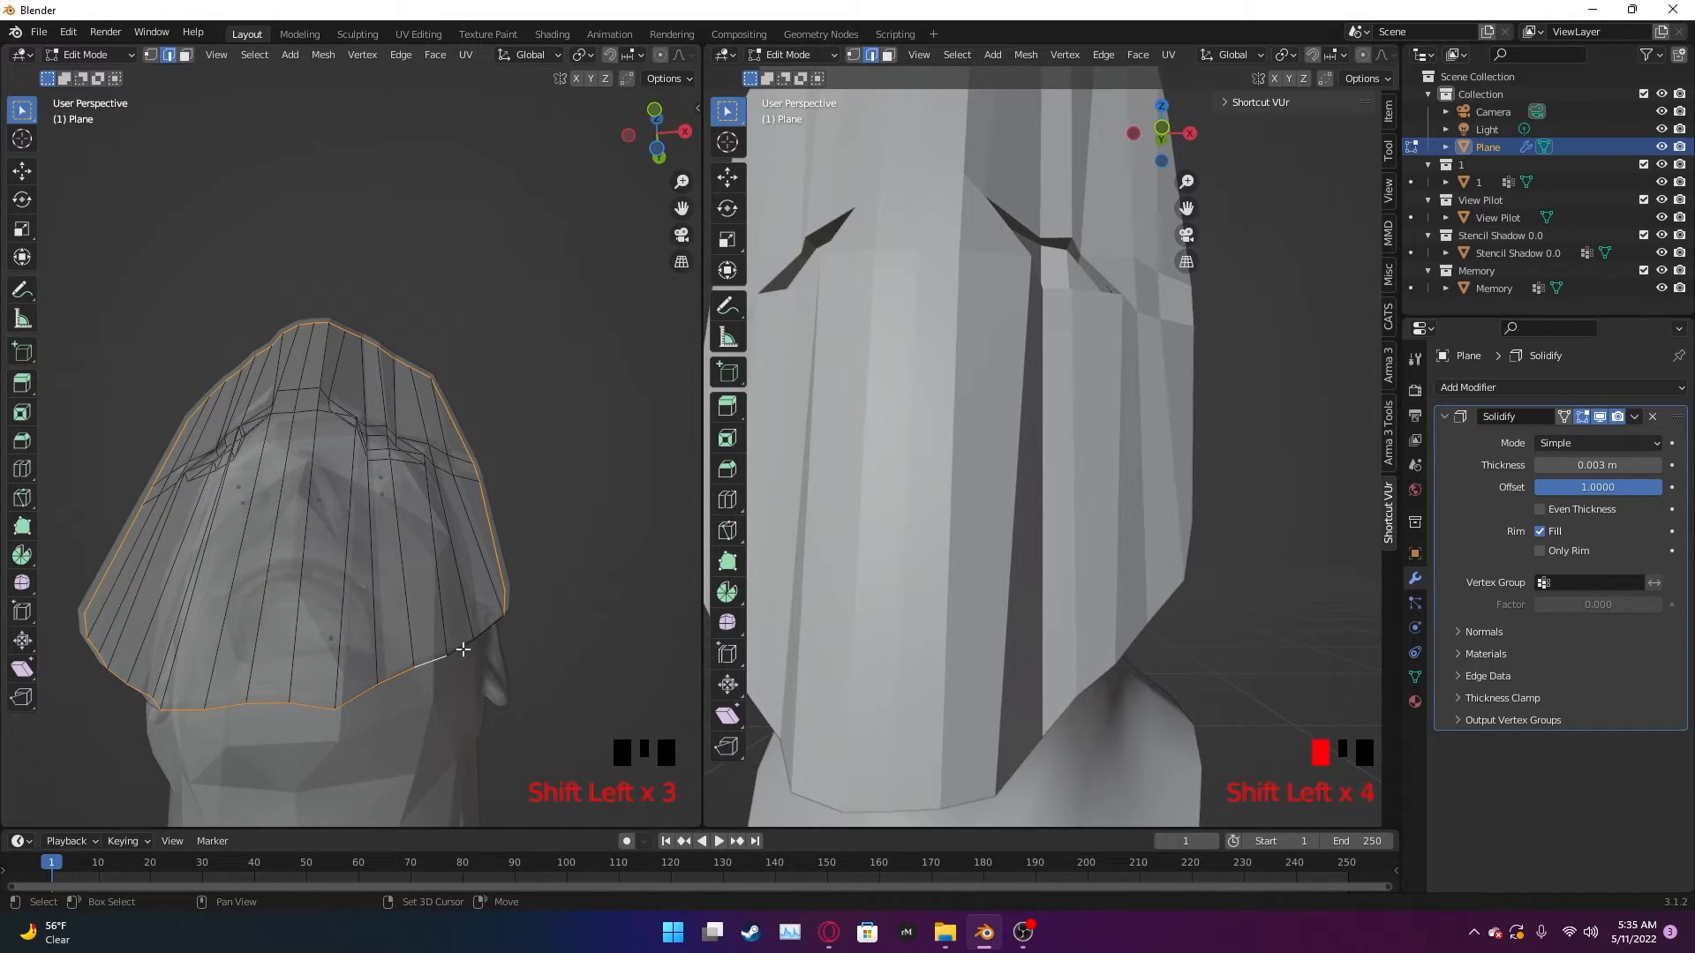
# - Mark the selected outer border loop of the mask as a seam
pyautogui.moveTo(484, 635); pyautogui.dragTo(557, 751, button='middle')
pyautogui.moveTo(410, 460); pyautogui.dragTo(328, 482, button='middle')
pyautogui.rightClick(624, 422)
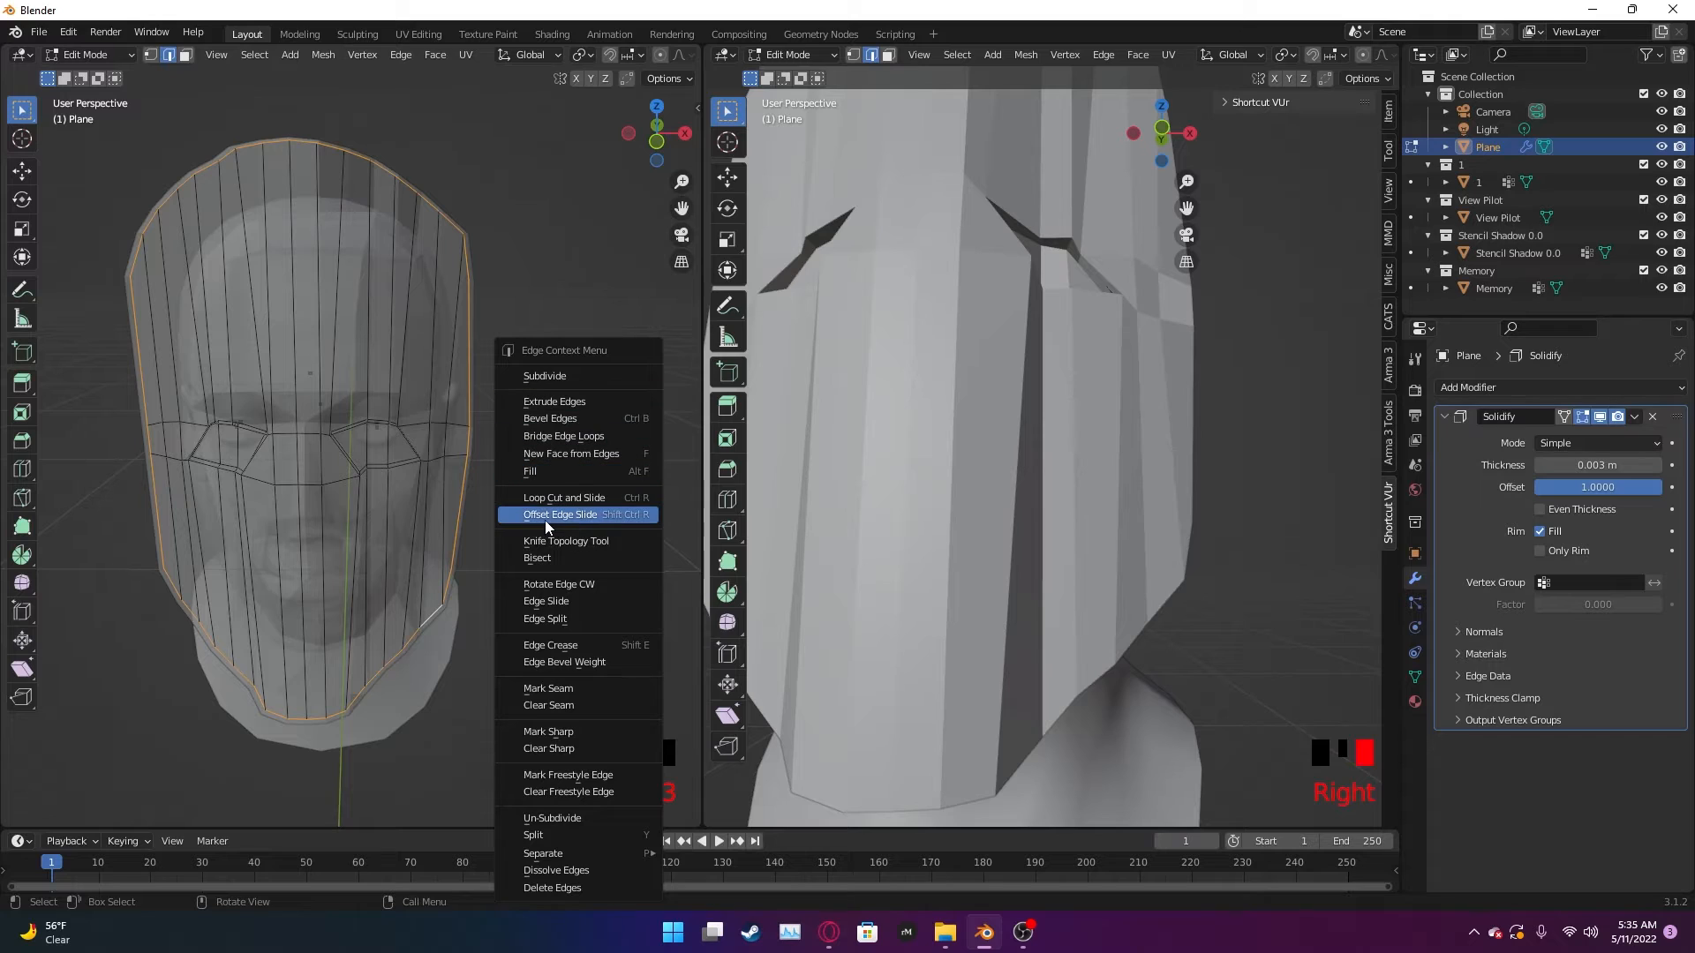
pyautogui.click(575, 688)
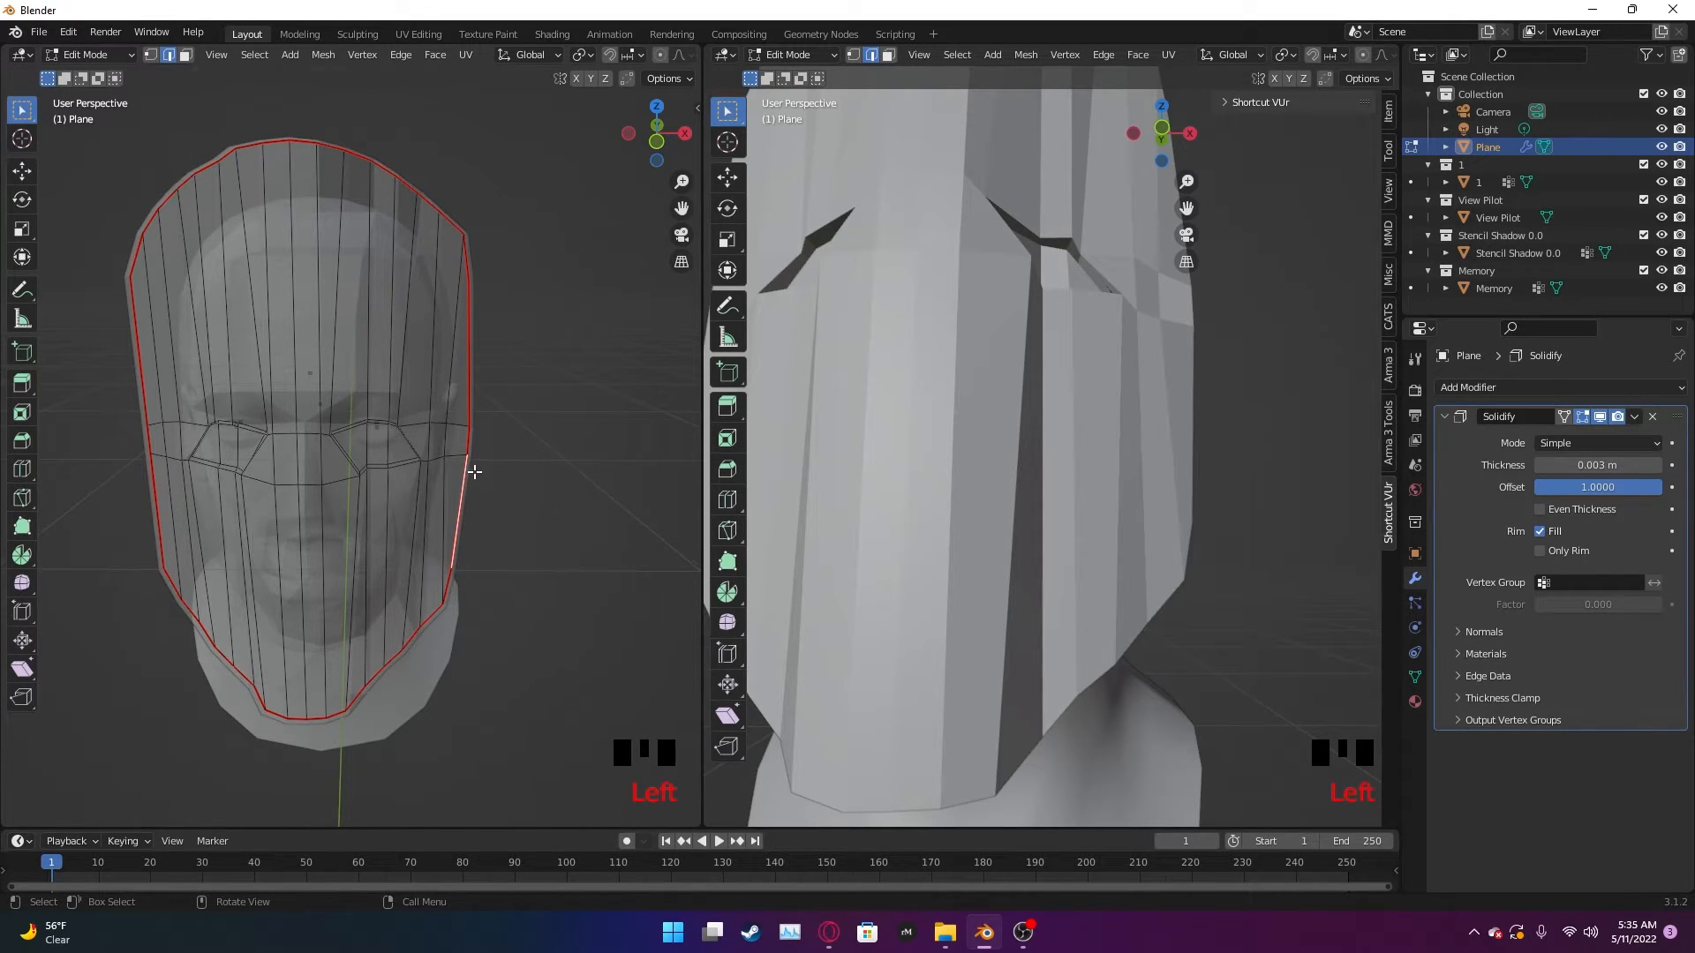
# - Select the lower edges of the eye opening over the bust's left eye
pyautogui.scroll(6, 474, 477)
pyautogui.keyDown('shift'); pyautogui.moveTo(636, 485); pyautogui.dragTo(613, 480, button='middle'); pyautogui.keyUp('shift')
pyautogui.scroll(2, 469, 500)
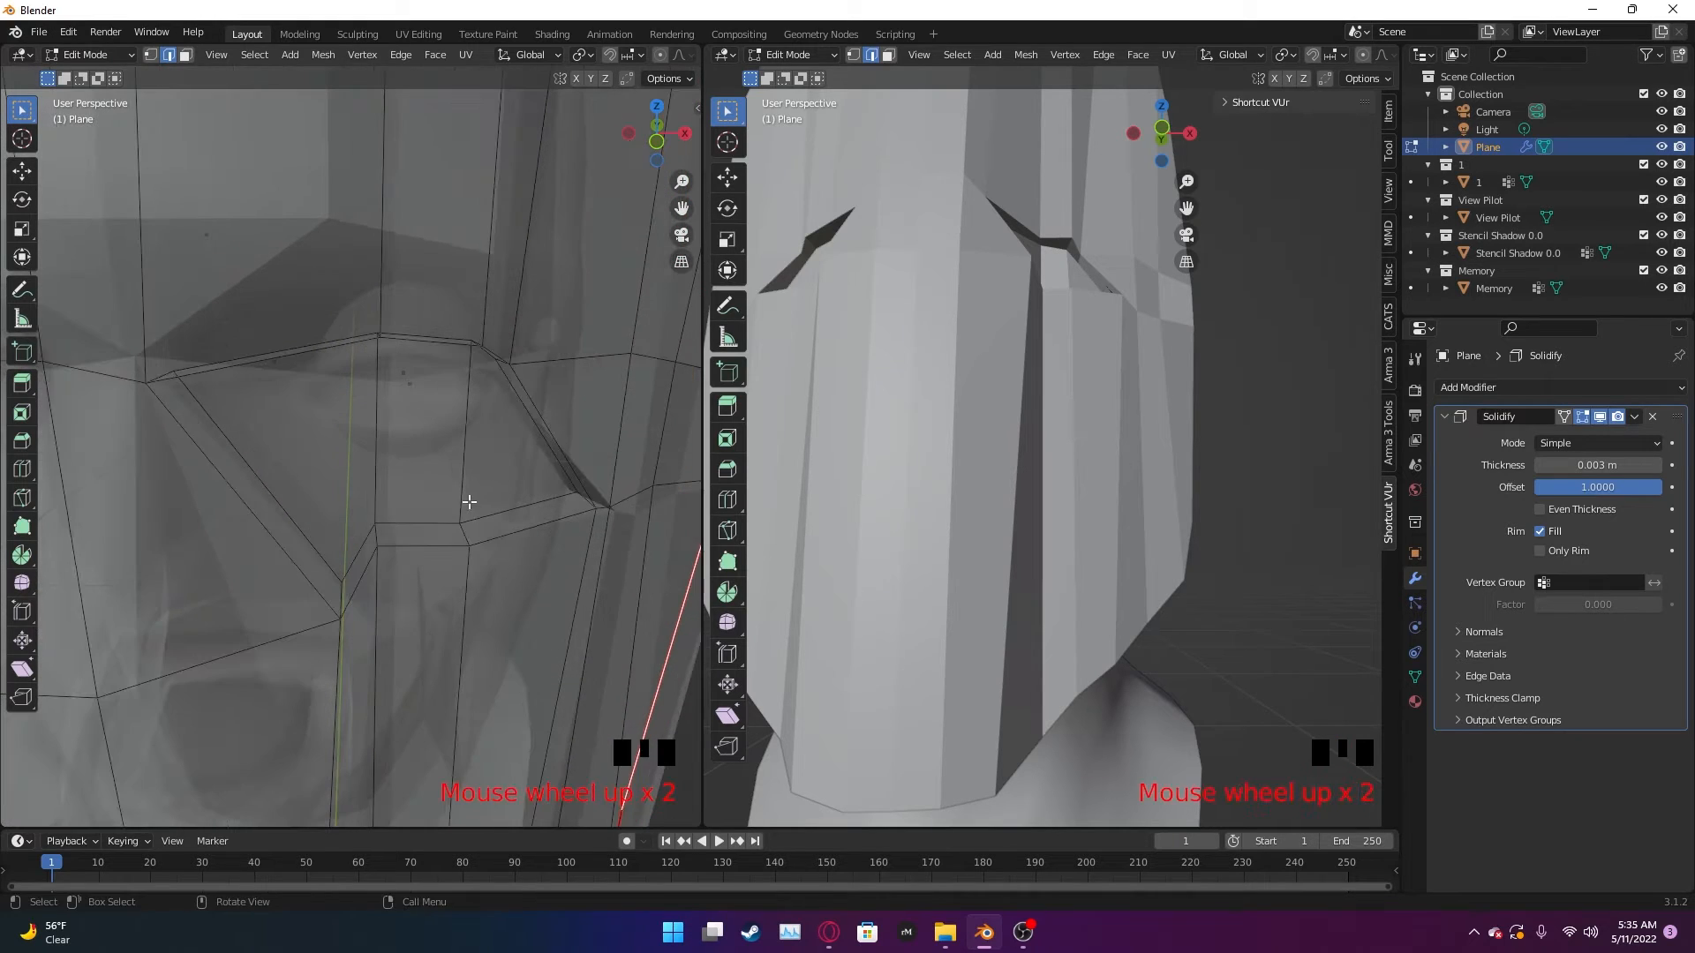
pyautogui.moveTo(468, 501); pyautogui.dragTo(418, 486, button='middle')
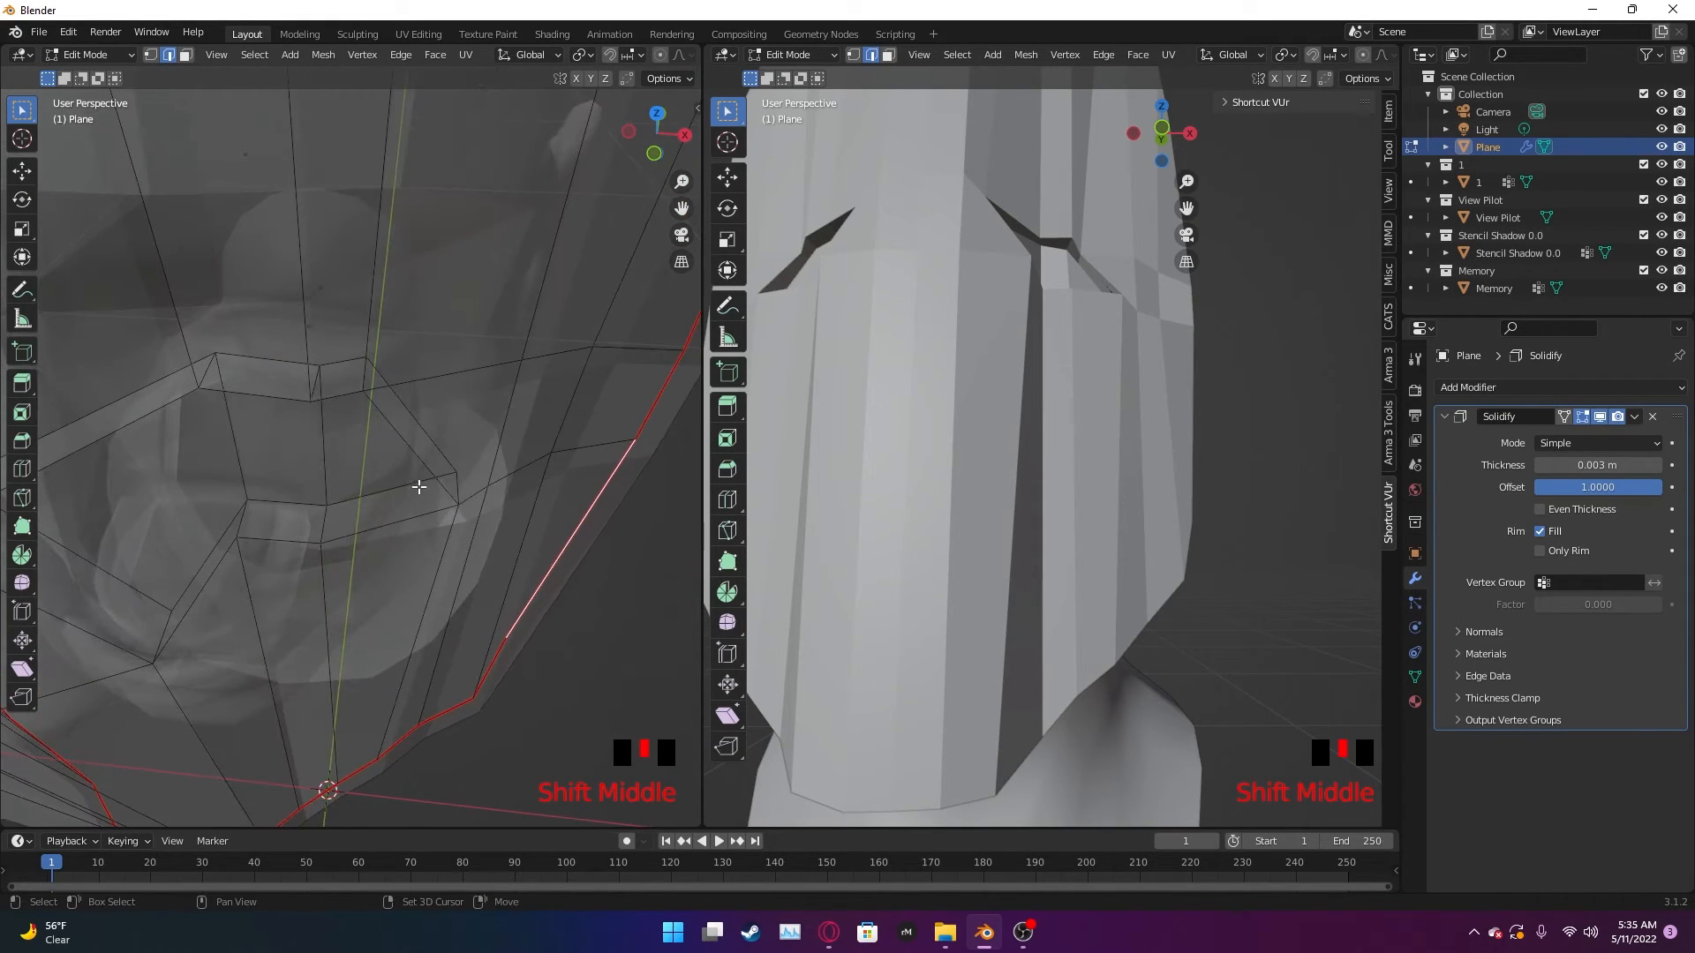
pyautogui.scroll(2, 411, 501)
pyautogui.keyDown('shift'); pyautogui.click(353, 551); pyautogui.keyUp('shift')
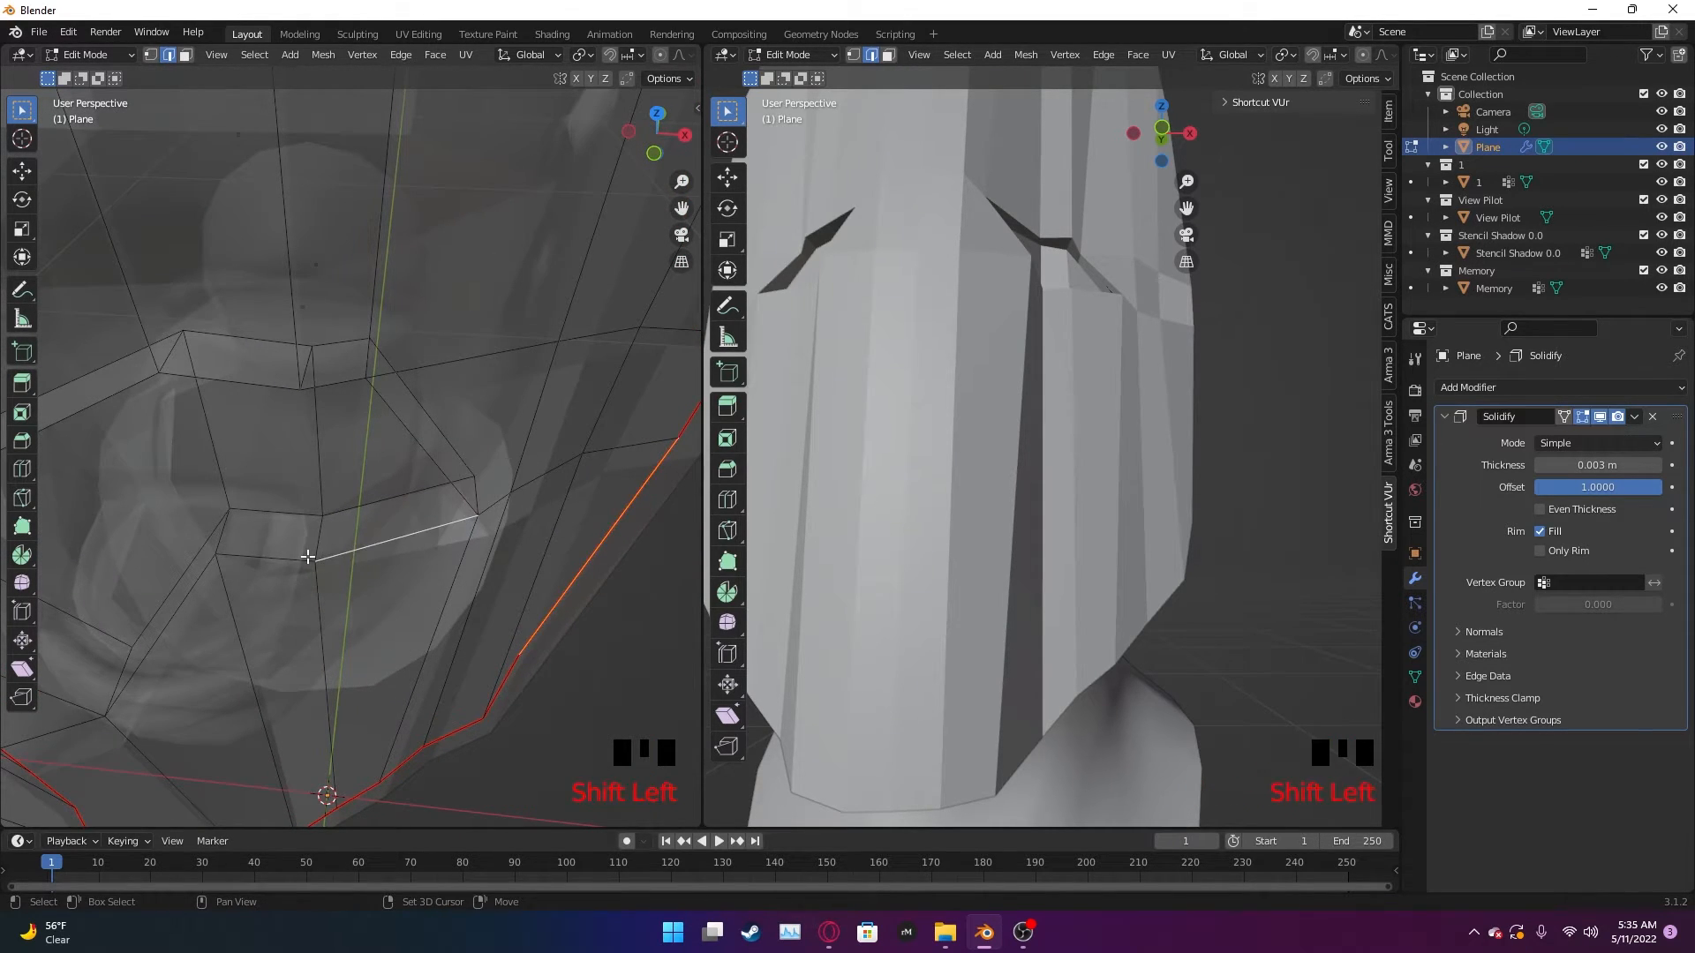
pyautogui.keyDown('shift'); pyautogui.click(304, 557); pyautogui.keyUp('shift')
pyautogui.keyDown('shift'); pyautogui.click(272, 512); pyautogui.keyUp('shift')
# - Add the nose-side edges of the same eye opening to the selection
pyautogui.keyDown('shift'); pyautogui.click(203, 544); pyautogui.keyUp('shift')
pyautogui.keyDown('shift'); pyautogui.click(195, 579); pyautogui.keyUp('shift')
pyautogui.moveTo(196, 579); pyautogui.dragTo(196, 519, button='middle')
pyautogui.keyDown('shift'); pyautogui.click(185, 654); pyautogui.keyUp('shift')
pyautogui.keyDown('shift'); pyautogui.click(170, 605); pyautogui.keyUp('shift')
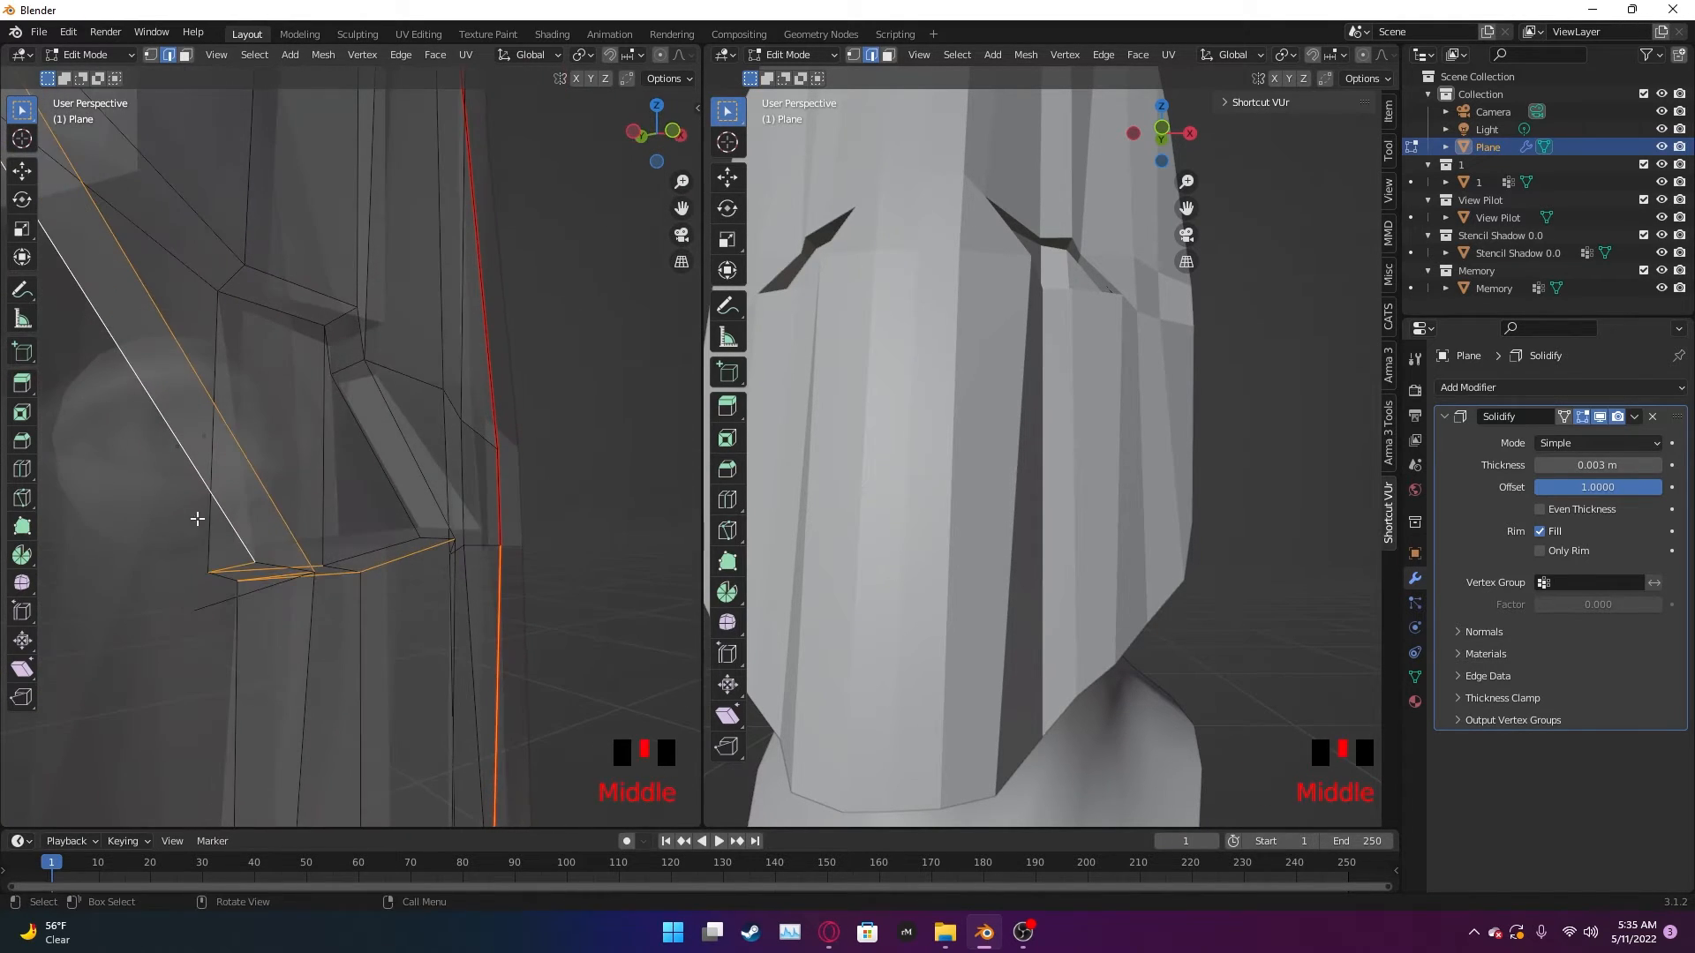
# - Add the upper and outer side edges of the left eye opening, covering both its inner and outer rims
pyautogui.keyDown('shift'); pyautogui.click(288, 316); pyautogui.keyUp('shift')
pyautogui.keyDown('shift'); pyautogui.click(247, 276); pyautogui.keyUp('shift')
pyautogui.keyDown('shift'); pyautogui.click(182, 257); pyautogui.keyUp('shift')
pyautogui.keyDown('shift'); pyautogui.click(195, 231); pyautogui.keyUp('shift')
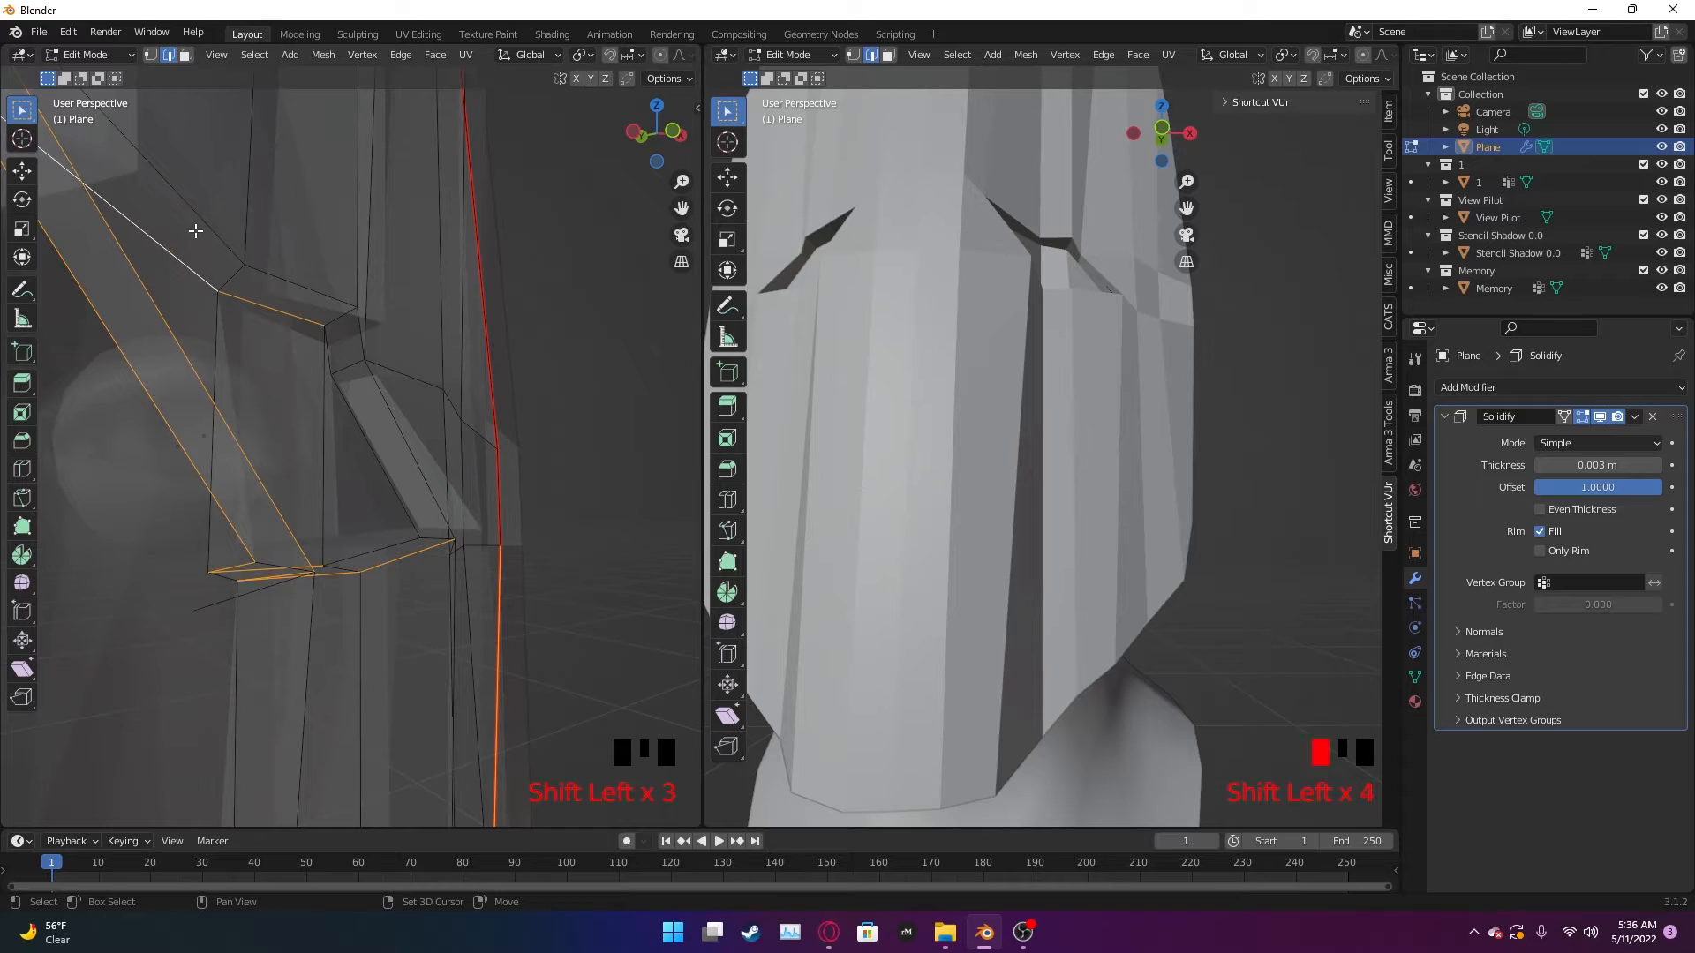
pyautogui.keyDown('shift'); pyautogui.click(265, 272); pyautogui.keyUp('shift')
pyautogui.keyDown('shift'); pyautogui.click(329, 362); pyautogui.keyUp('shift')
pyautogui.keyDown('shift'); pyautogui.click(349, 404); pyautogui.keyUp('shift')
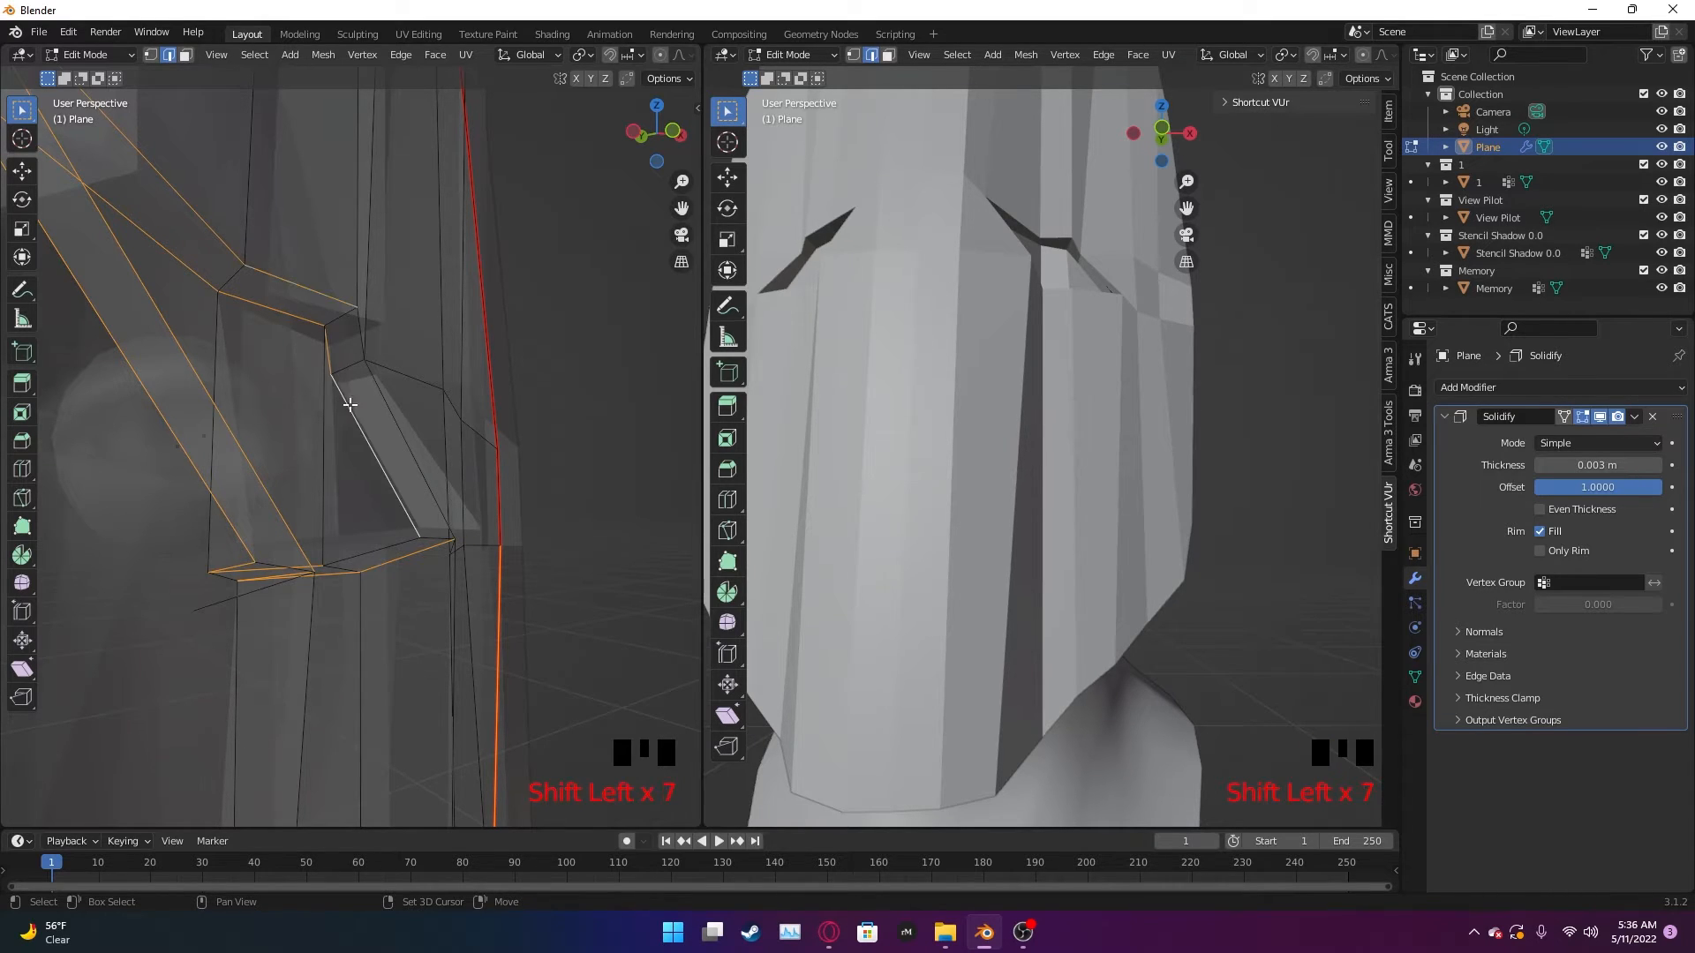
pyautogui.keyDown('shift'); pyautogui.click(405, 449); pyautogui.keyUp('shift')
# - Add the last lower edge of the left eye opening and mark the selected rim edges as seams
pyautogui.moveTo(357, 339); pyautogui.dragTo(427, 442, button='middle')
pyautogui.keyDown('shift'); pyautogui.click(403, 404); pyautogui.keyUp('shift')
pyautogui.rightClick(427, 441)
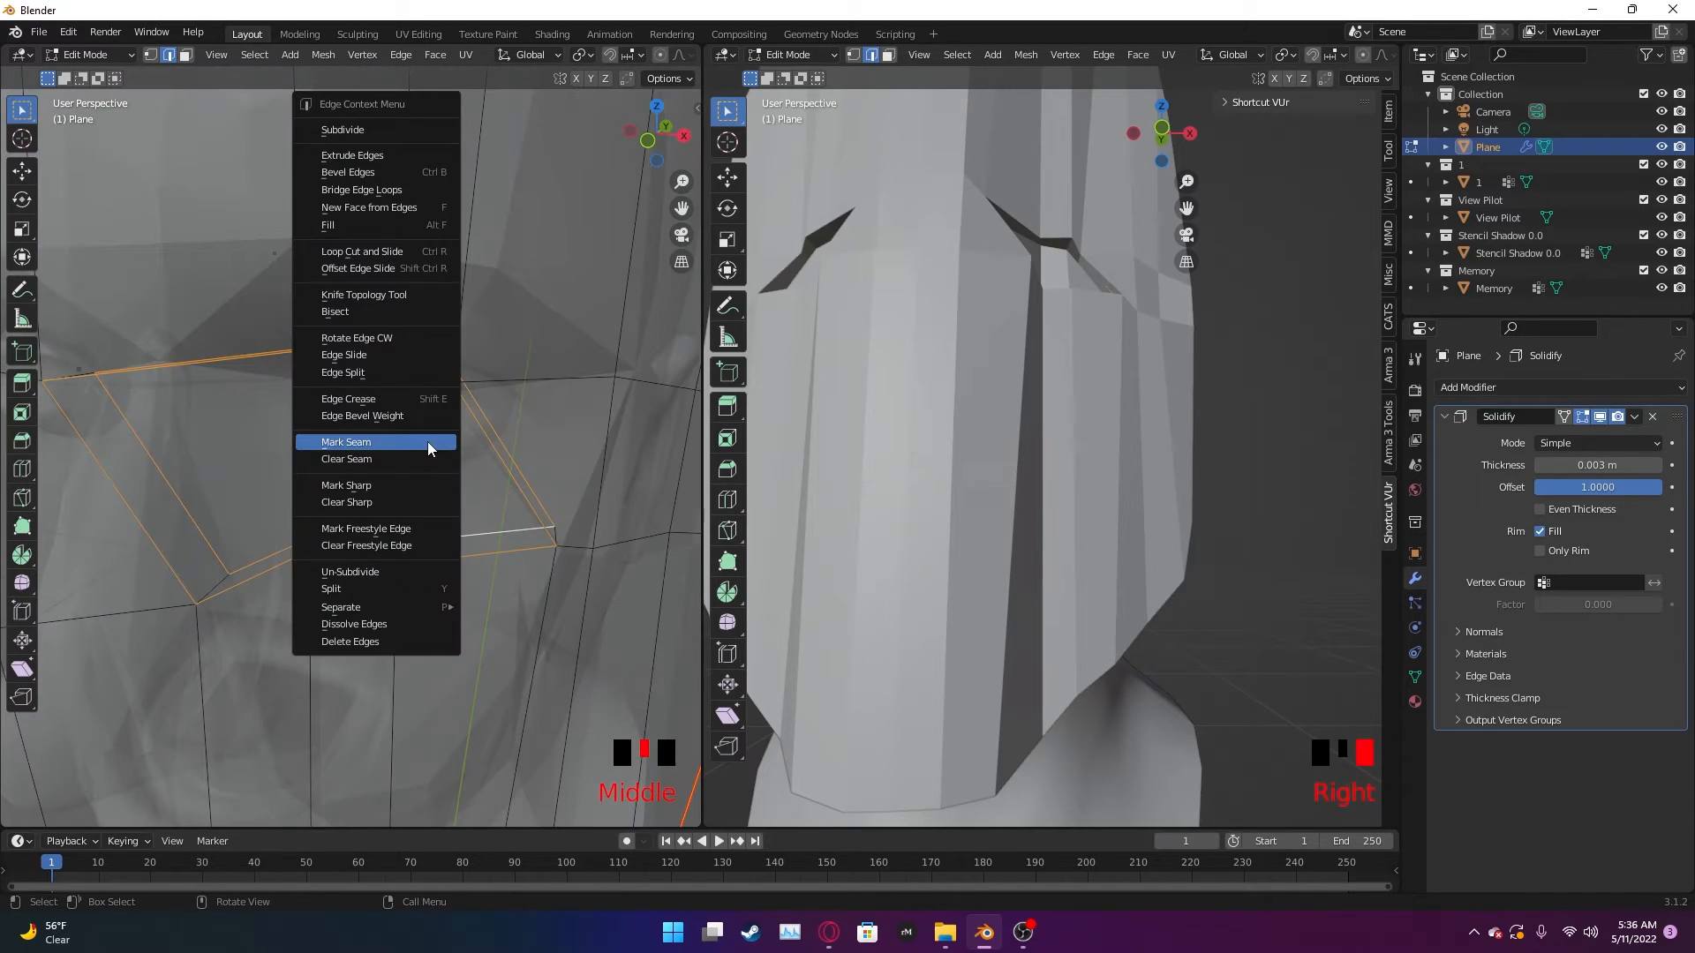
pyautogui.rightClick(381, 458)
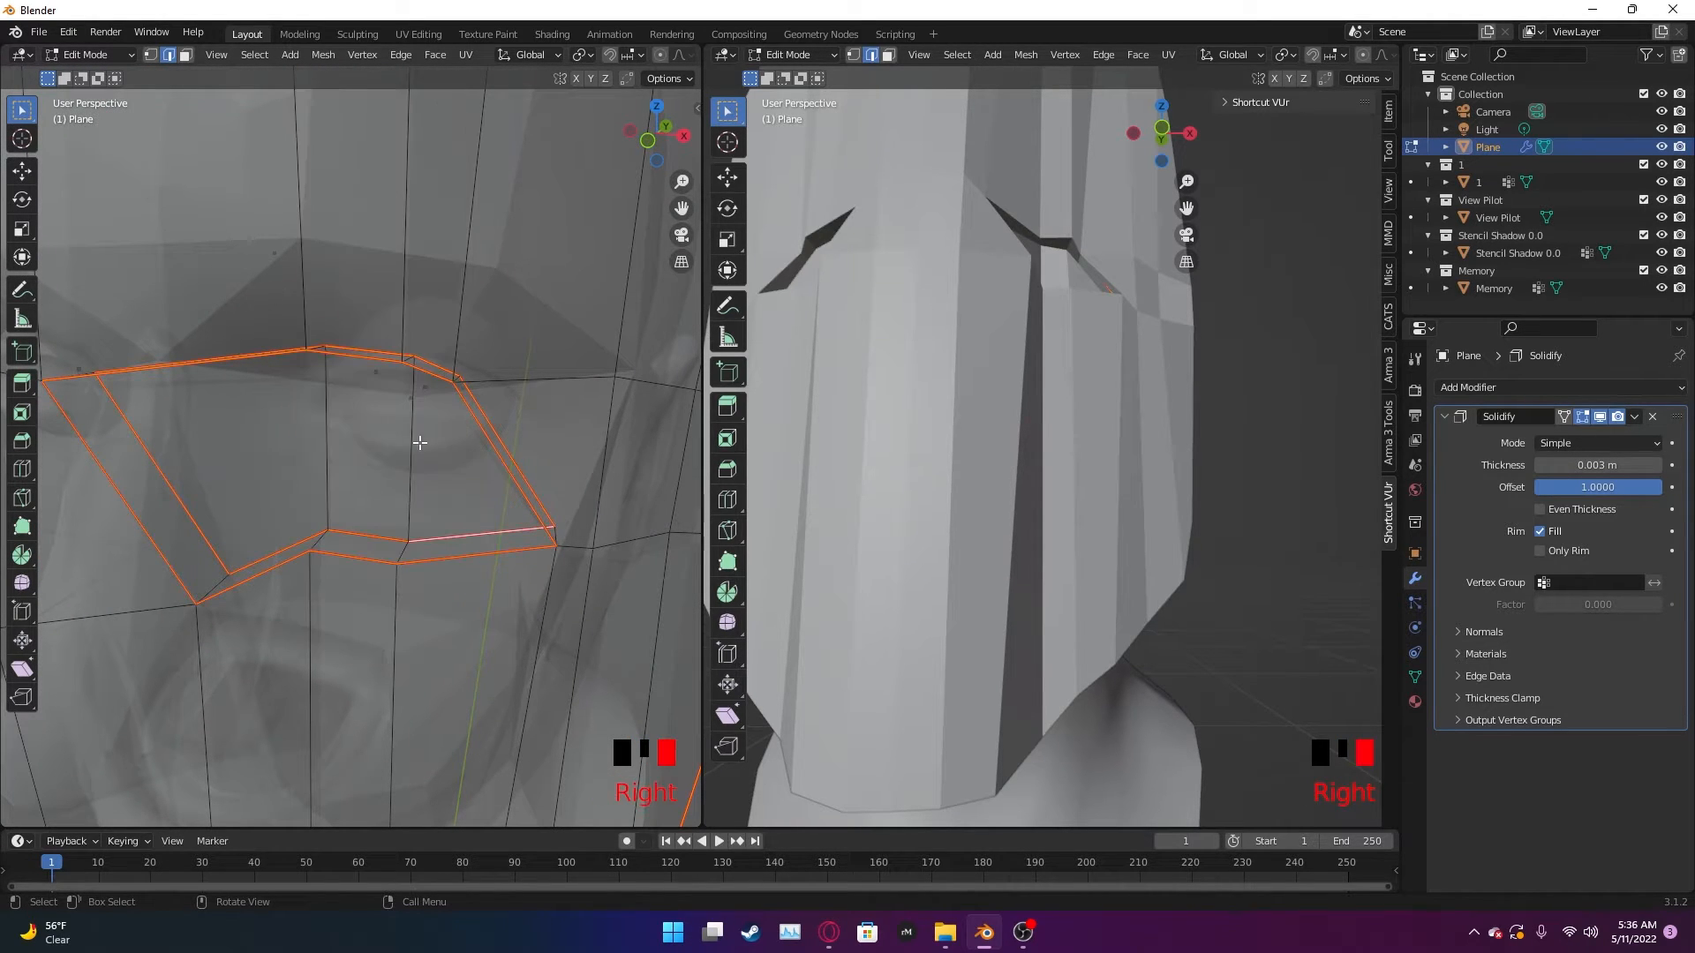
# - Start a new selection with the nose-side edges of the eye opening over the bust's right eye
pyautogui.click(408, 496)
pyautogui.scroll(-2, 293, 611)
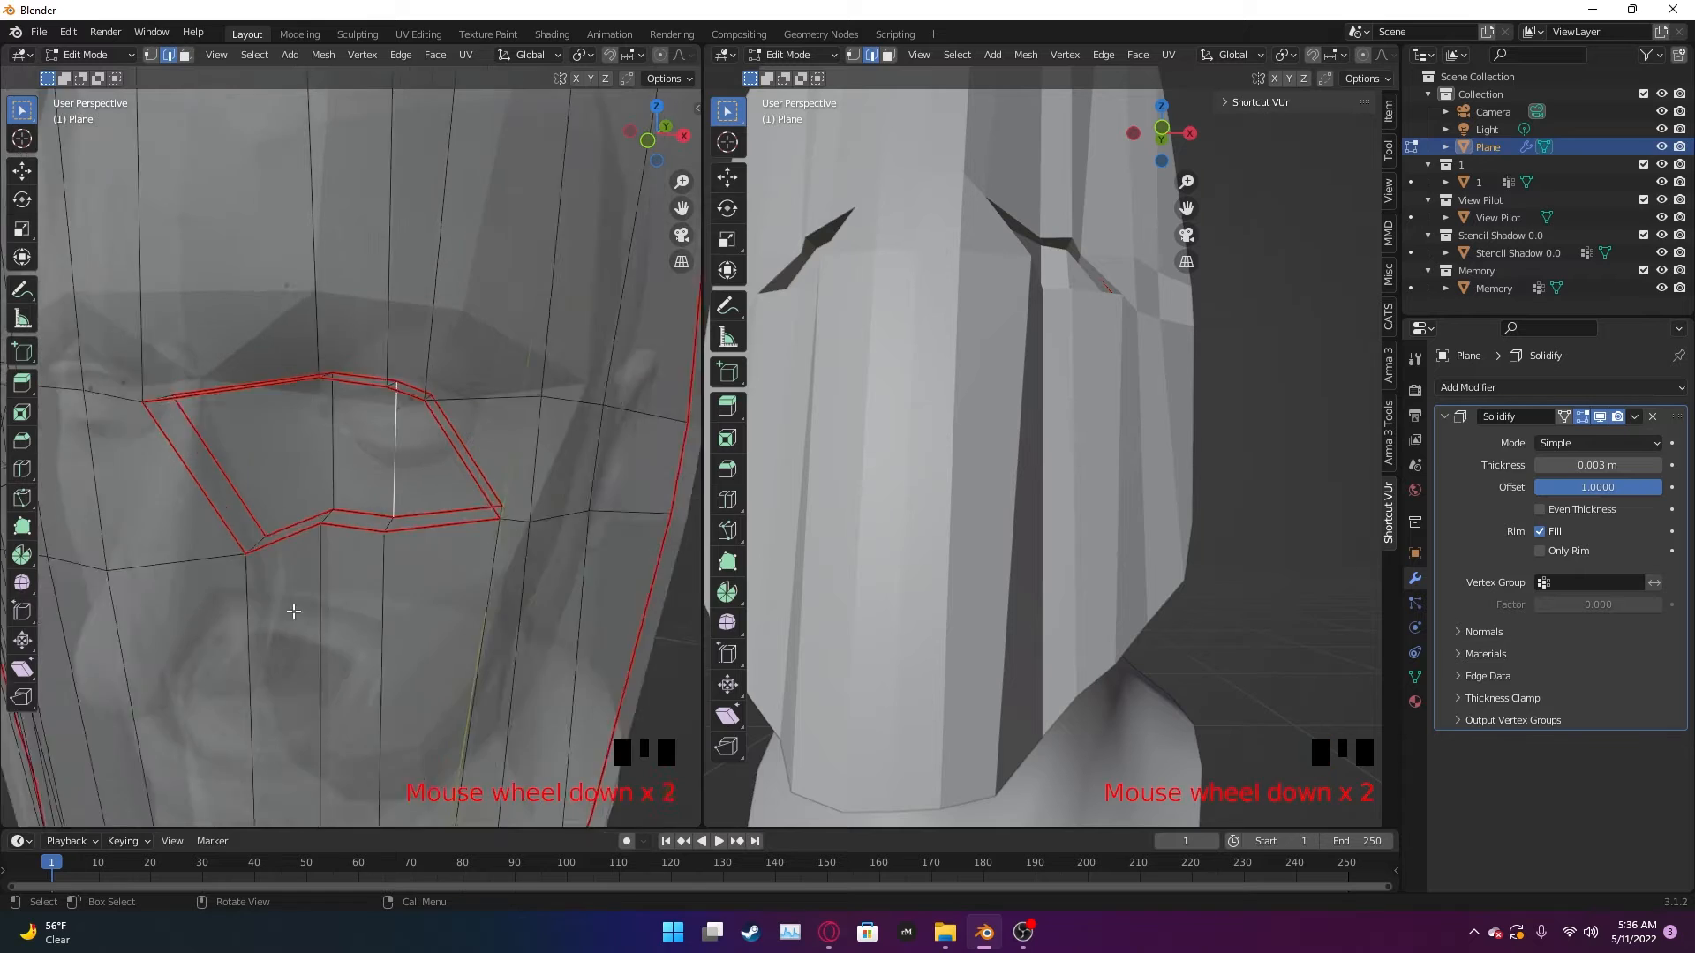
pyautogui.scroll(-2, 146, 511)
pyautogui.scroll(-2, 141, 481)
pyautogui.click(144, 478)
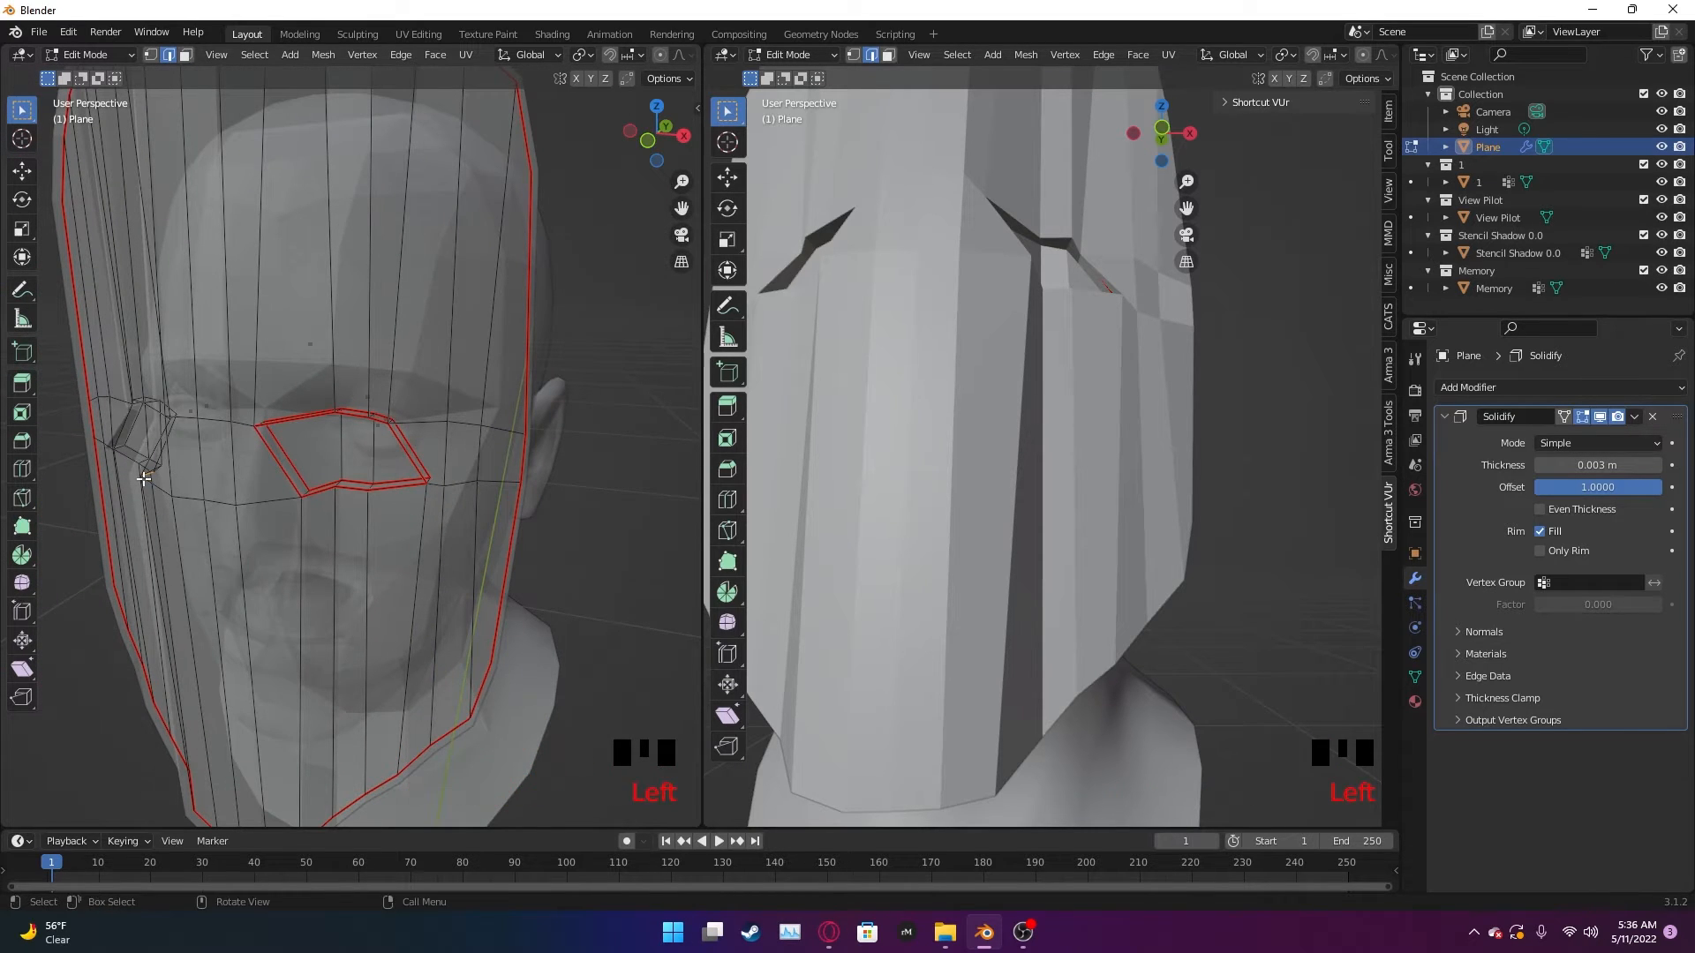
pyautogui.moveTo(144, 478); pyautogui.dragTo(250, 500, button='middle')
pyautogui.keyDown('shift'); pyautogui.moveTo(145, 549); pyautogui.dragTo(280, 533, button='middle'); pyautogui.keyUp('shift')
pyautogui.scroll(3, 311, 591)
pyautogui.keyDown('shift'); pyautogui.click(320, 613); pyautogui.keyUp('shift')
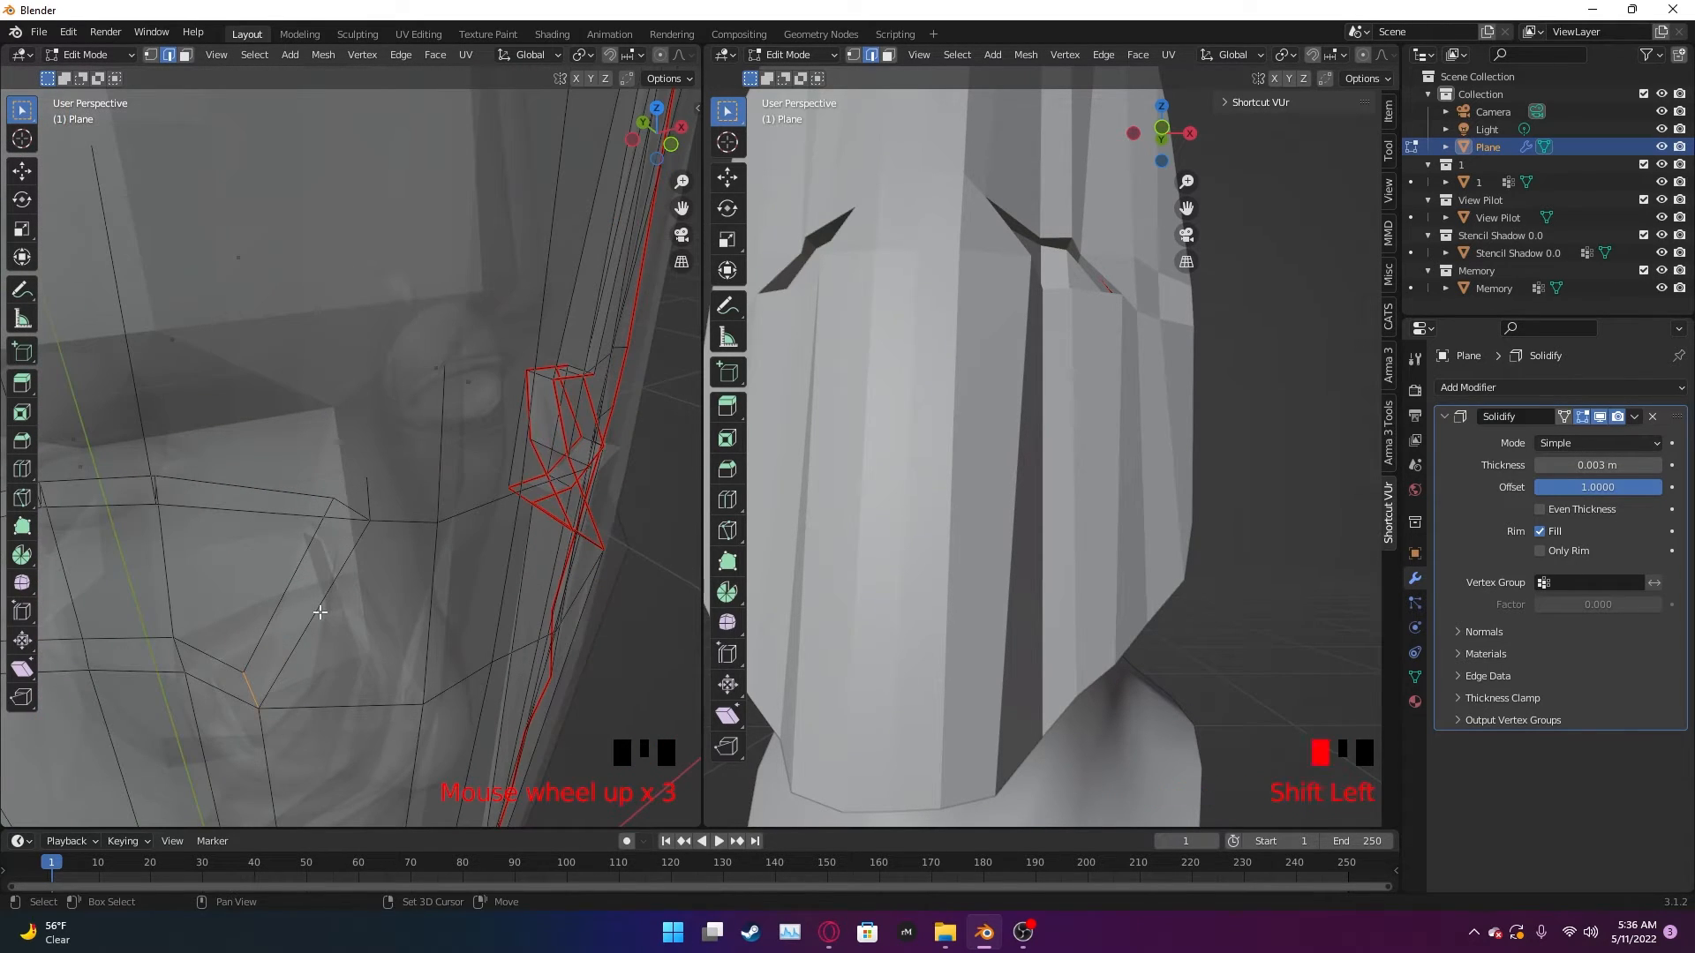
pyautogui.keyDown('shift'); pyautogui.click(283, 594); pyautogui.keyUp('shift')
# - Add the upper edges of the right eye opening's inner and outer rims to the selection
pyautogui.keyDown('shift'); pyautogui.click(291, 518); pyautogui.keyUp('shift')
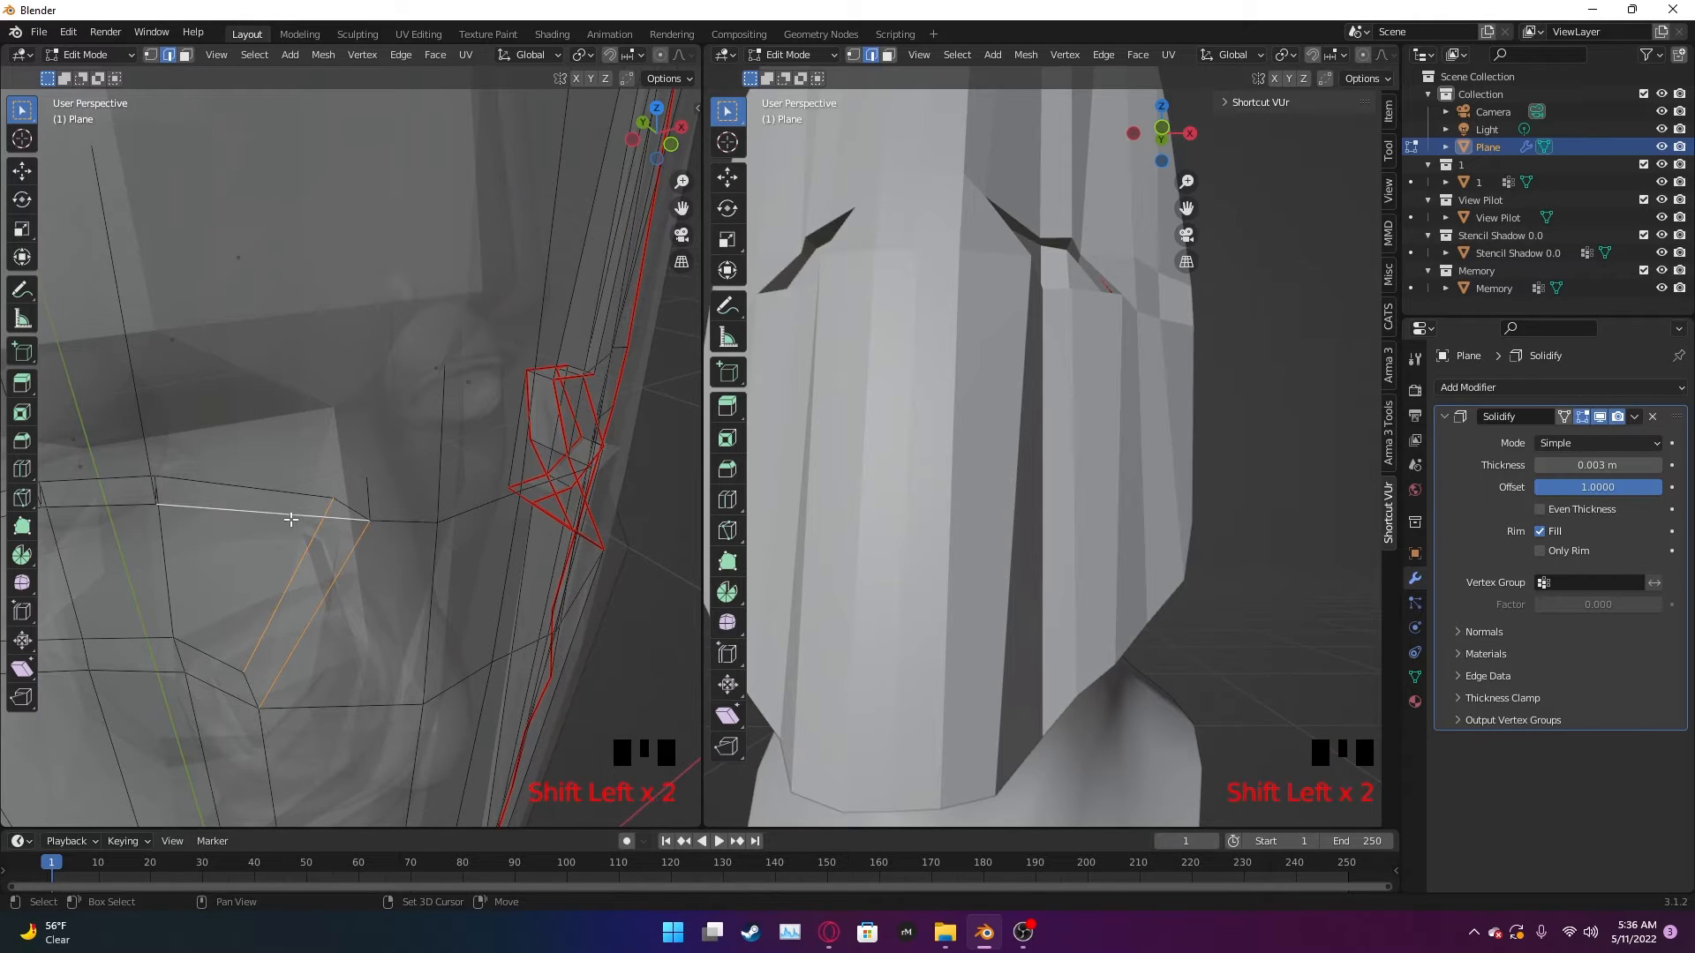
pyautogui.keyDown('shift'); pyautogui.click(193, 489); pyautogui.keyUp('shift')
pyautogui.keyDown('shift'); pyautogui.click(124, 503); pyautogui.keyUp('shift')
pyautogui.moveTo(166, 554); pyautogui.dragTo(221, 560, button='middle')
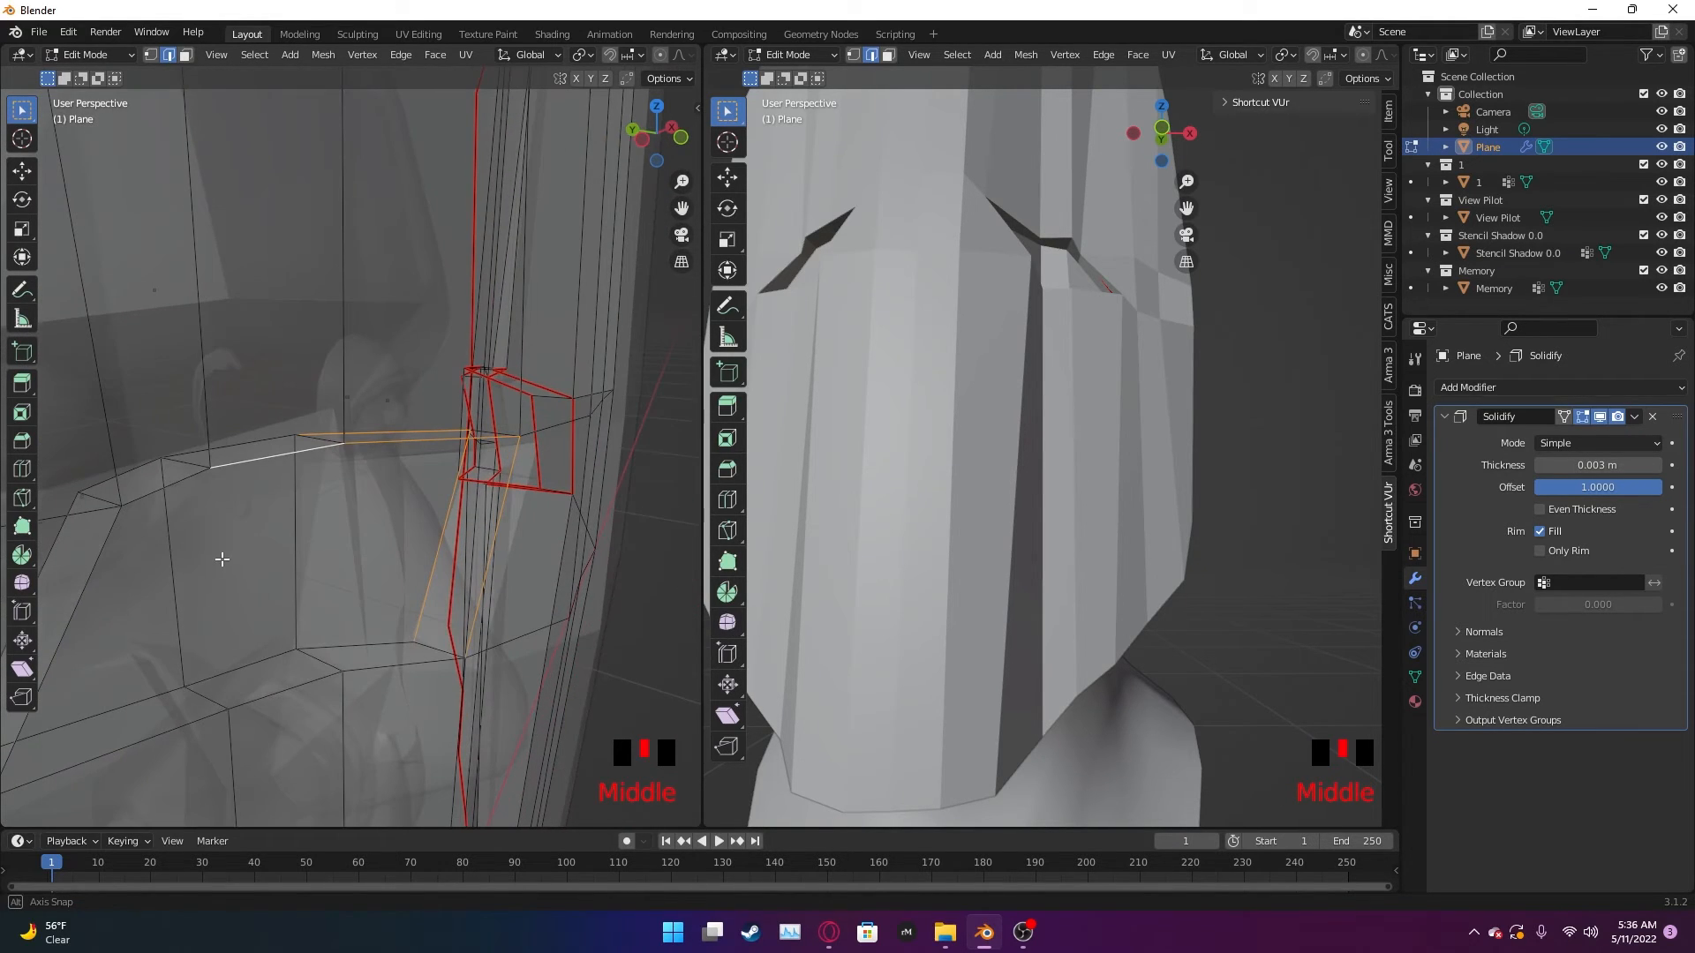
# - Add the lower edges of the same eye opening, on both rims out to the outer corner, to the selection
pyautogui.keyDown('shift'); pyautogui.click(353, 655); pyautogui.keyUp('shift')
pyautogui.keyDown('shift'); pyautogui.click(352, 652); pyautogui.keyUp('shift')
pyautogui.keyDown('shift'); pyautogui.click(359, 670); pyautogui.keyUp('shift')
pyautogui.keyDown('shift'); pyautogui.click(288, 687); pyautogui.keyUp('shift')
pyautogui.keyDown('shift'); pyautogui.click(263, 655); pyautogui.keyUp('shift')
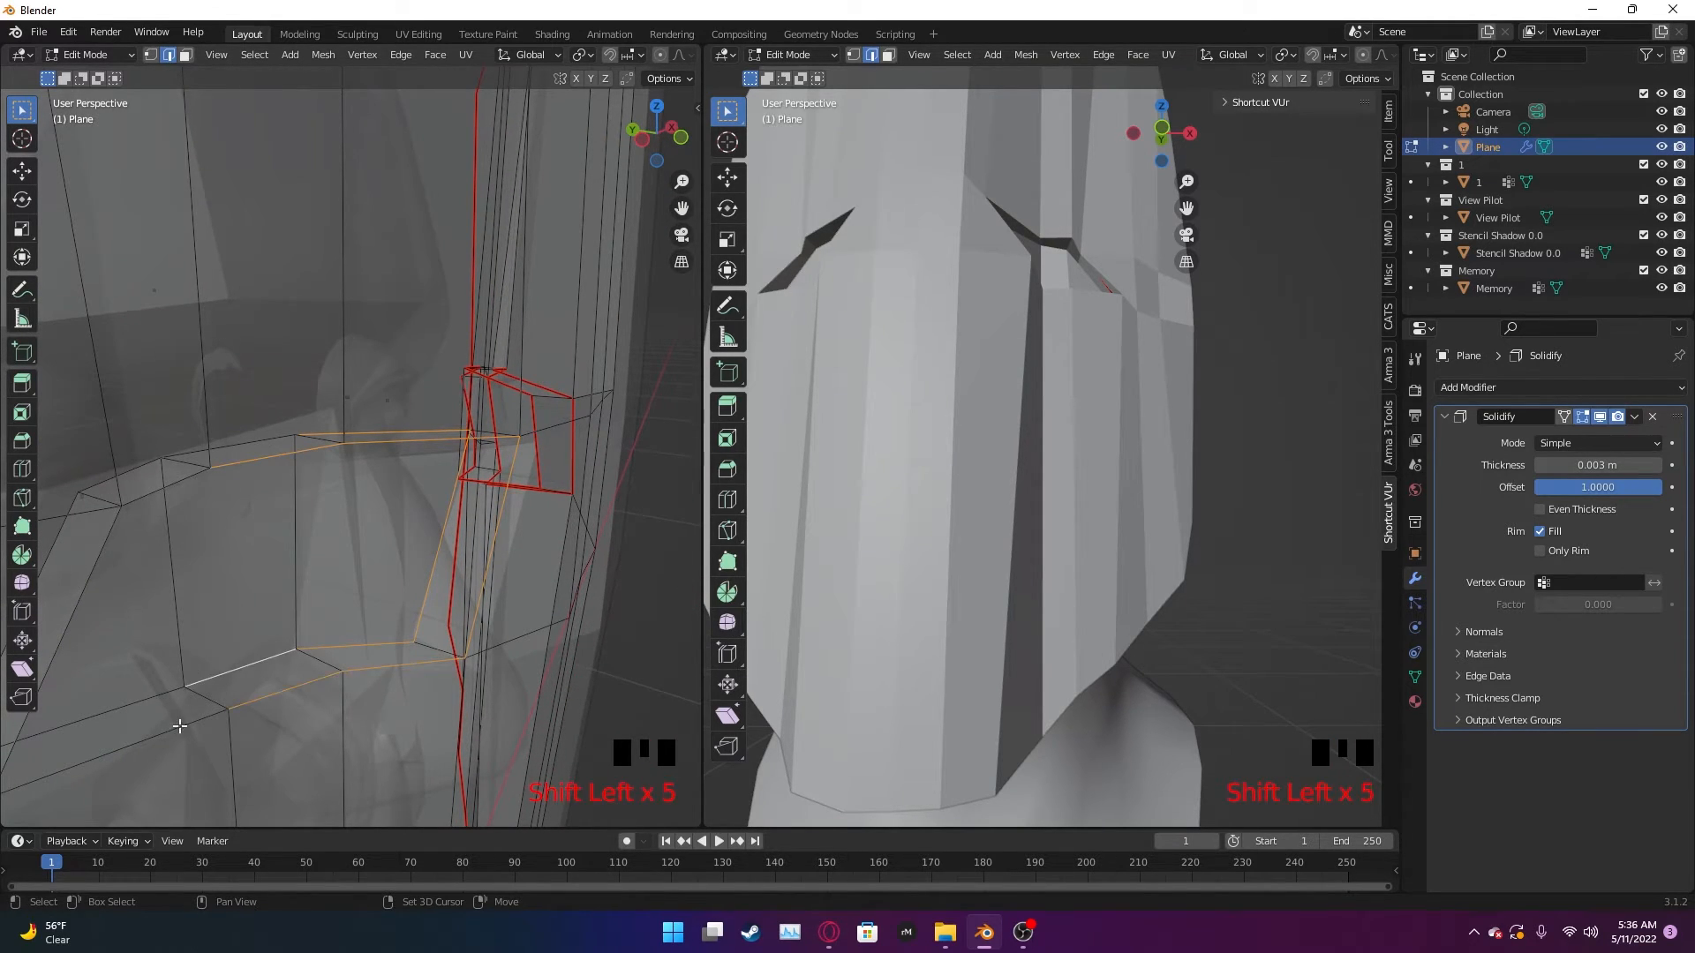
pyautogui.keyDown('shift'); pyautogui.click(161, 699); pyautogui.keyUp('shift')
pyautogui.keyDown('shift'); pyautogui.click(162, 730); pyautogui.keyUp('shift')
# - Complete the rim selection with the remaining upper edges and the outer side edges of the same eye opening
pyautogui.moveTo(185, 644); pyautogui.dragTo(405, 599, button='middle')
pyautogui.keyDown('shift'); pyautogui.click(365, 439); pyautogui.keyUp('shift')
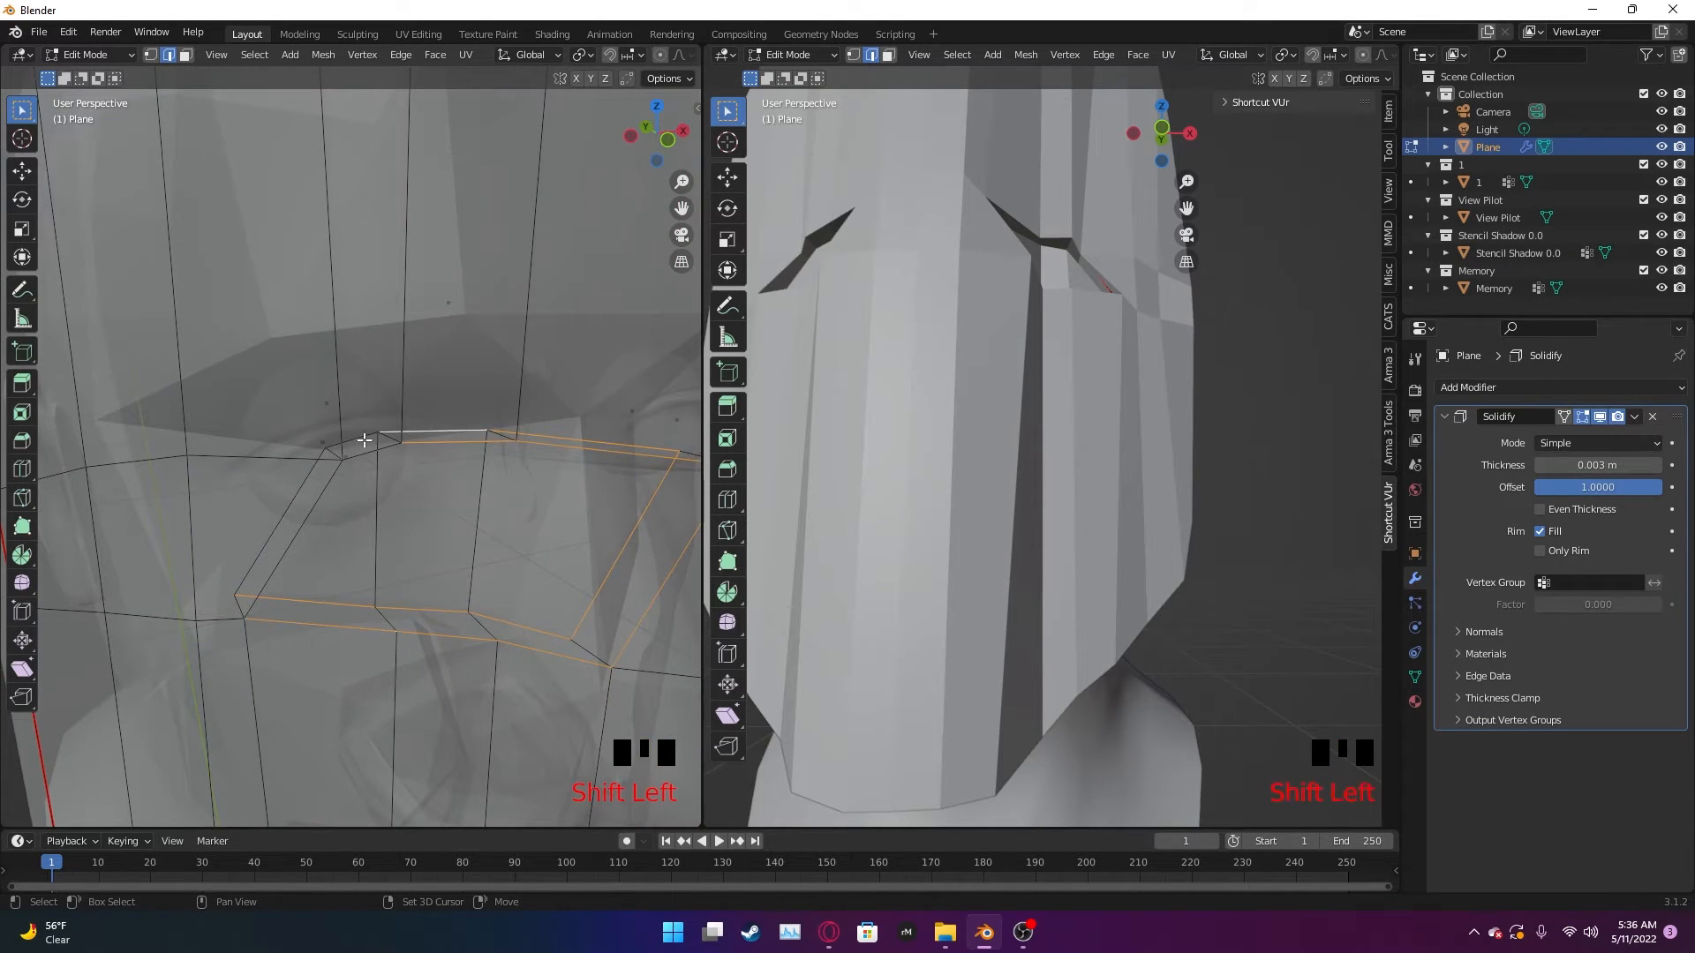
pyautogui.keyDown('shift'); pyautogui.click(349, 444); pyautogui.keyUp('shift')
pyautogui.keyDown('shift'); pyautogui.click(370, 451); pyautogui.keyUp('shift')
pyautogui.keyDown('shift'); pyautogui.click(311, 508); pyautogui.keyUp('shift')
pyautogui.keyDown('shift'); pyautogui.click(294, 503); pyautogui.keyUp('shift')
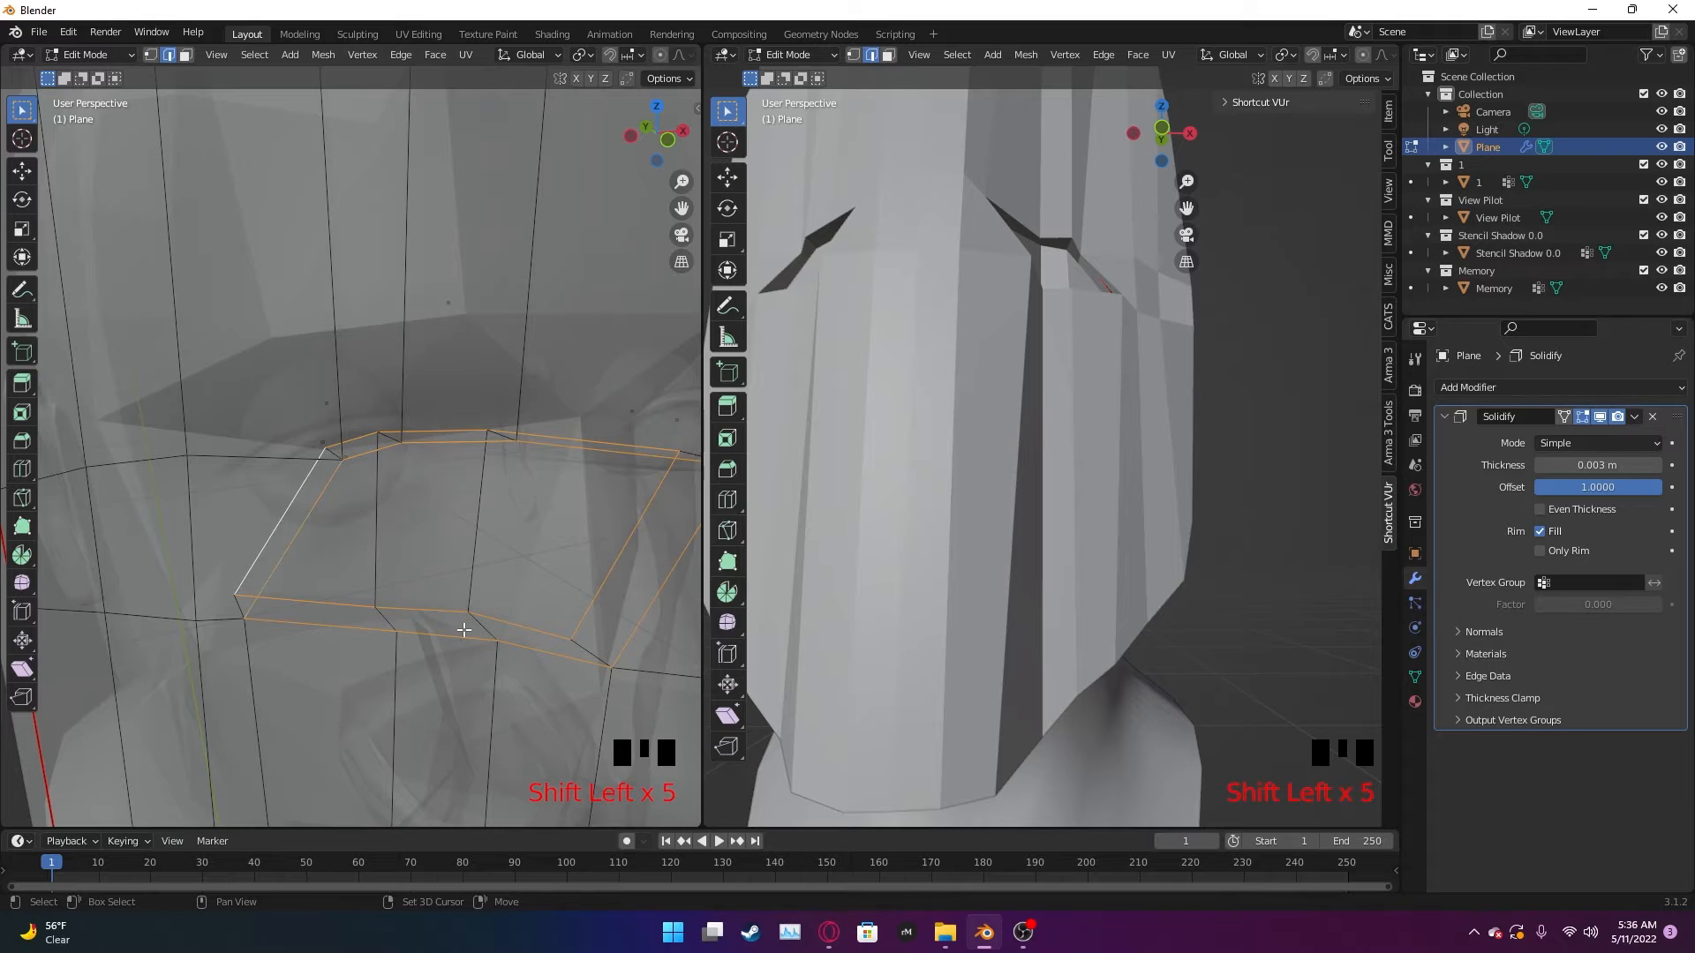
# - Mark the selected rim edges of the right eye opening as seams
pyautogui.moveTo(548, 636); pyautogui.dragTo(461, 495, button='middle')
pyautogui.scroll(-2, 480, 518)
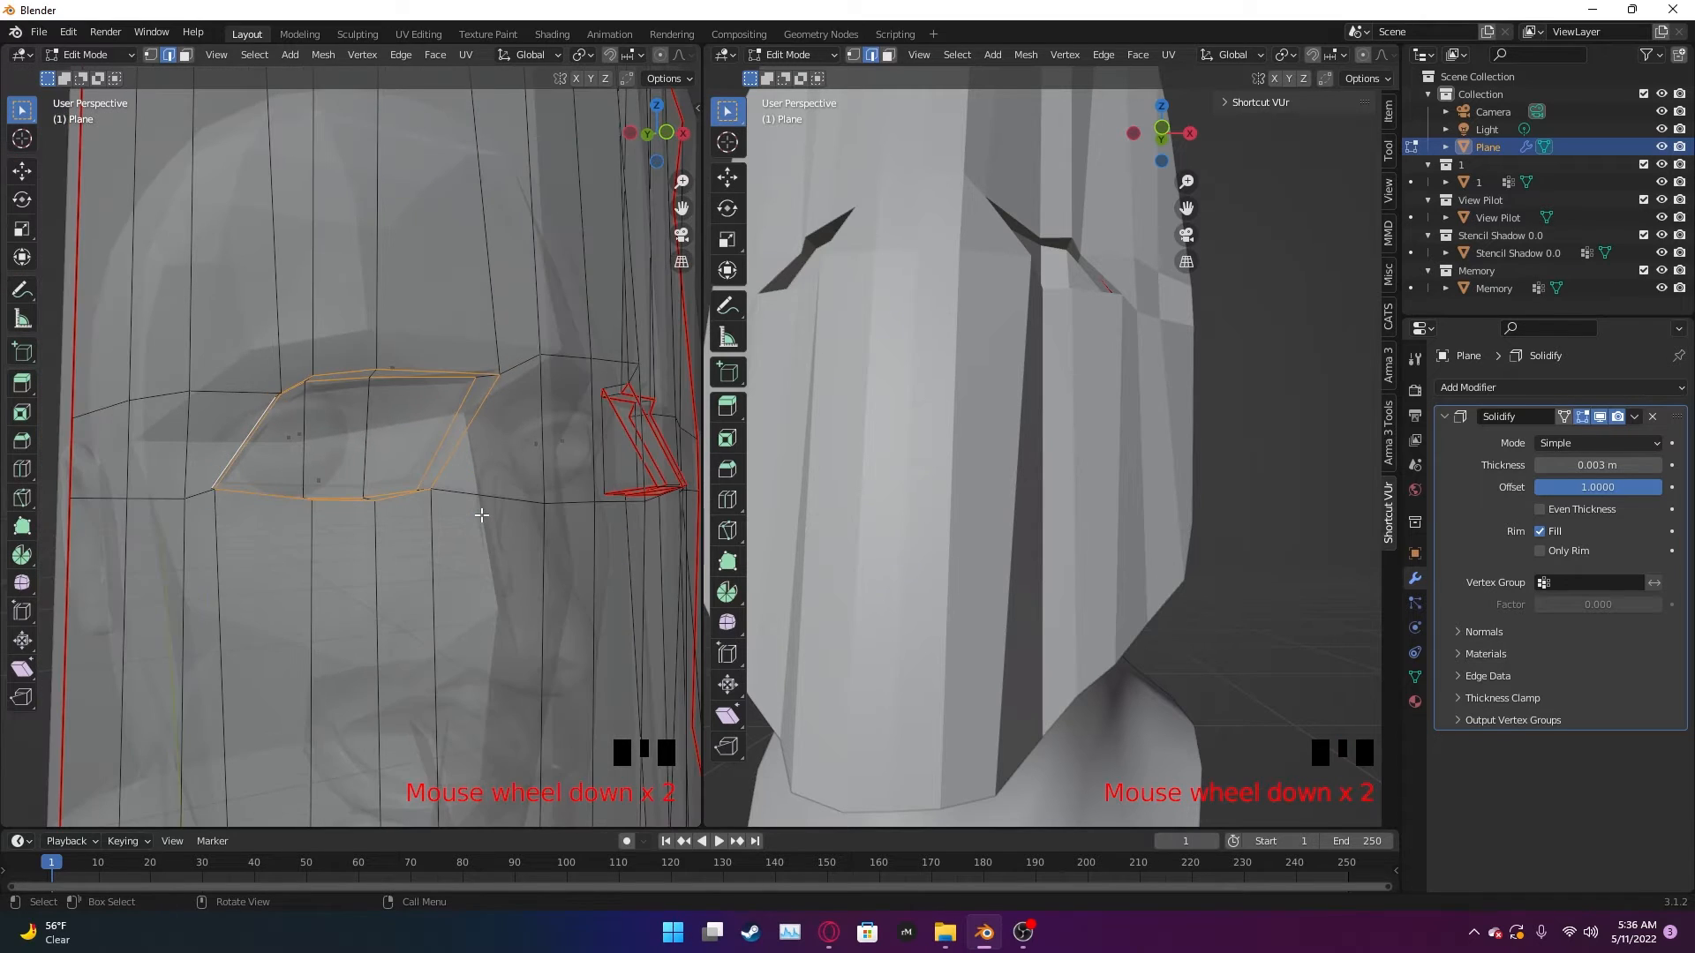
pyautogui.rightClick(402, 395)
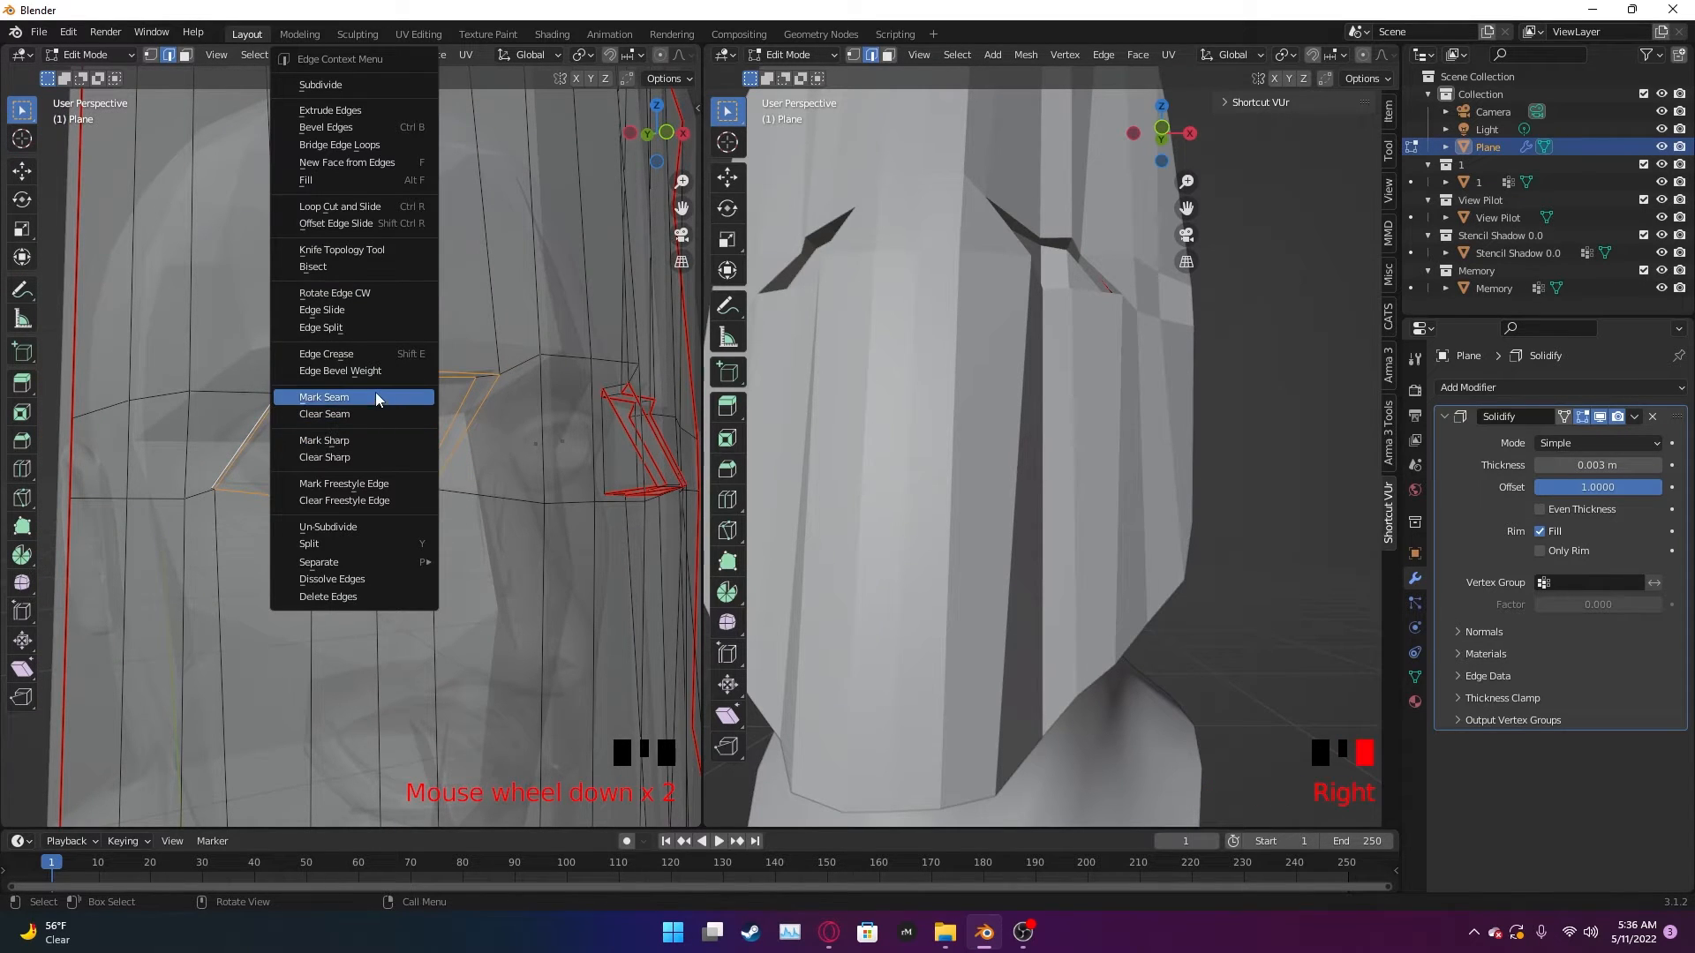
pyautogui.click(377, 398)
# - Inspect the seams around both eye openings and the mask's outer border from several angles
pyautogui.moveTo(533, 453); pyautogui.dragTo(380, 588, button='middle')
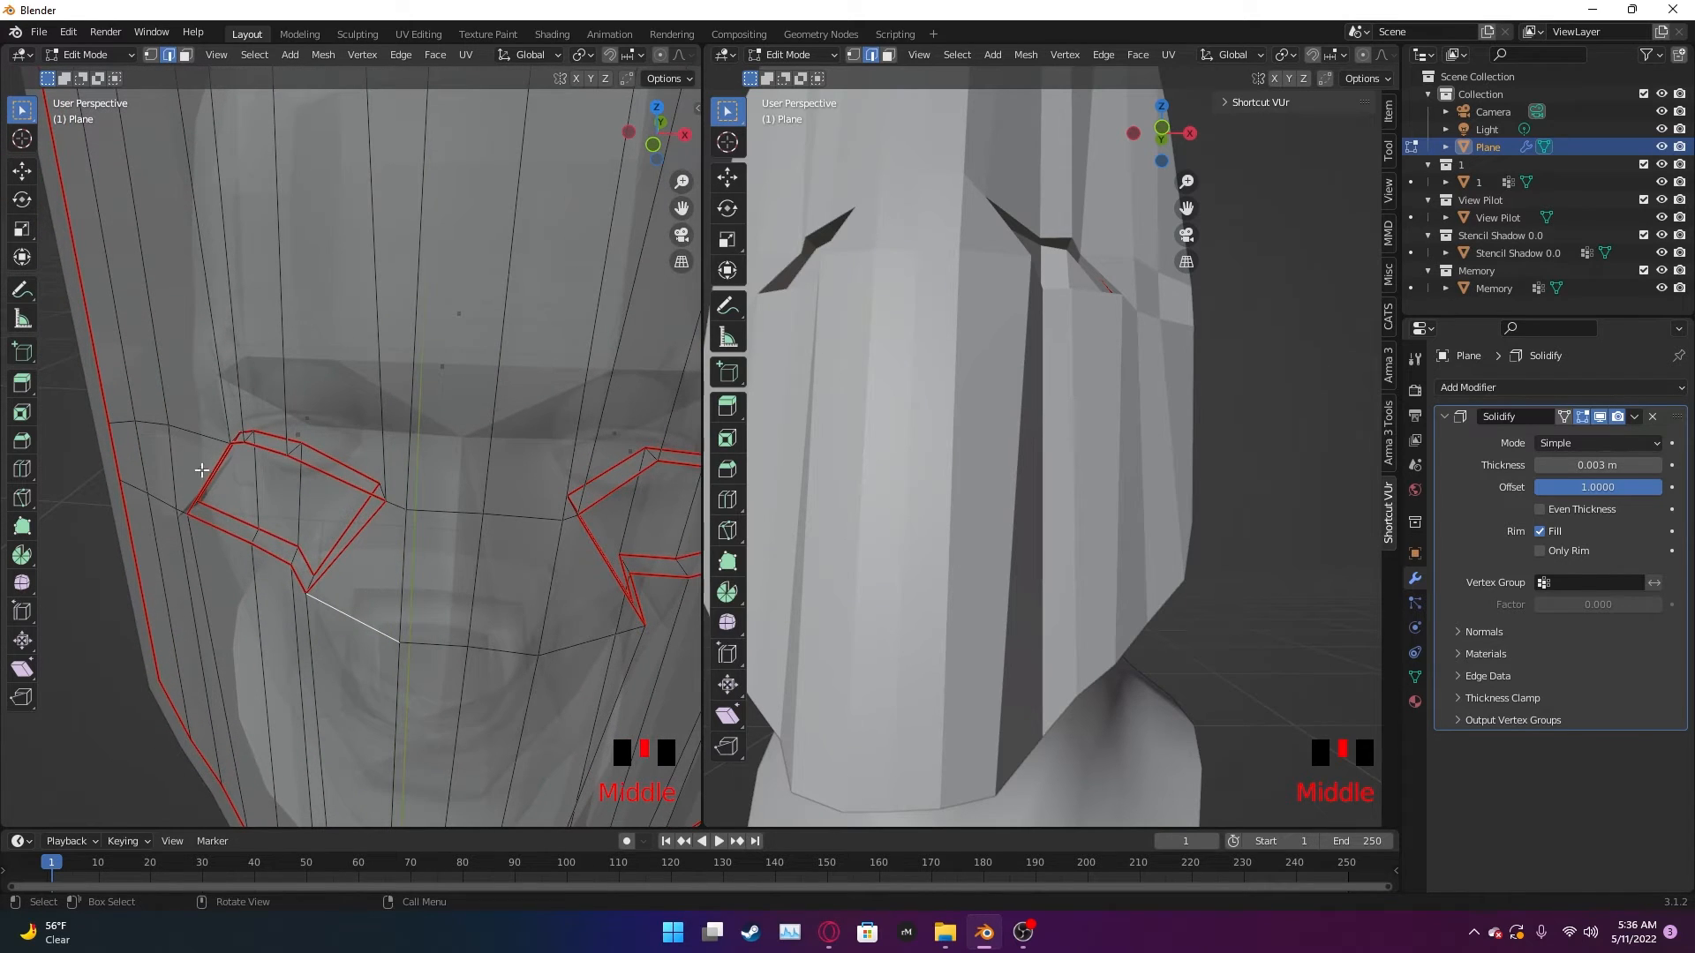
pyautogui.moveTo(485, 567); pyautogui.dragTo(474, 532, button='middle')
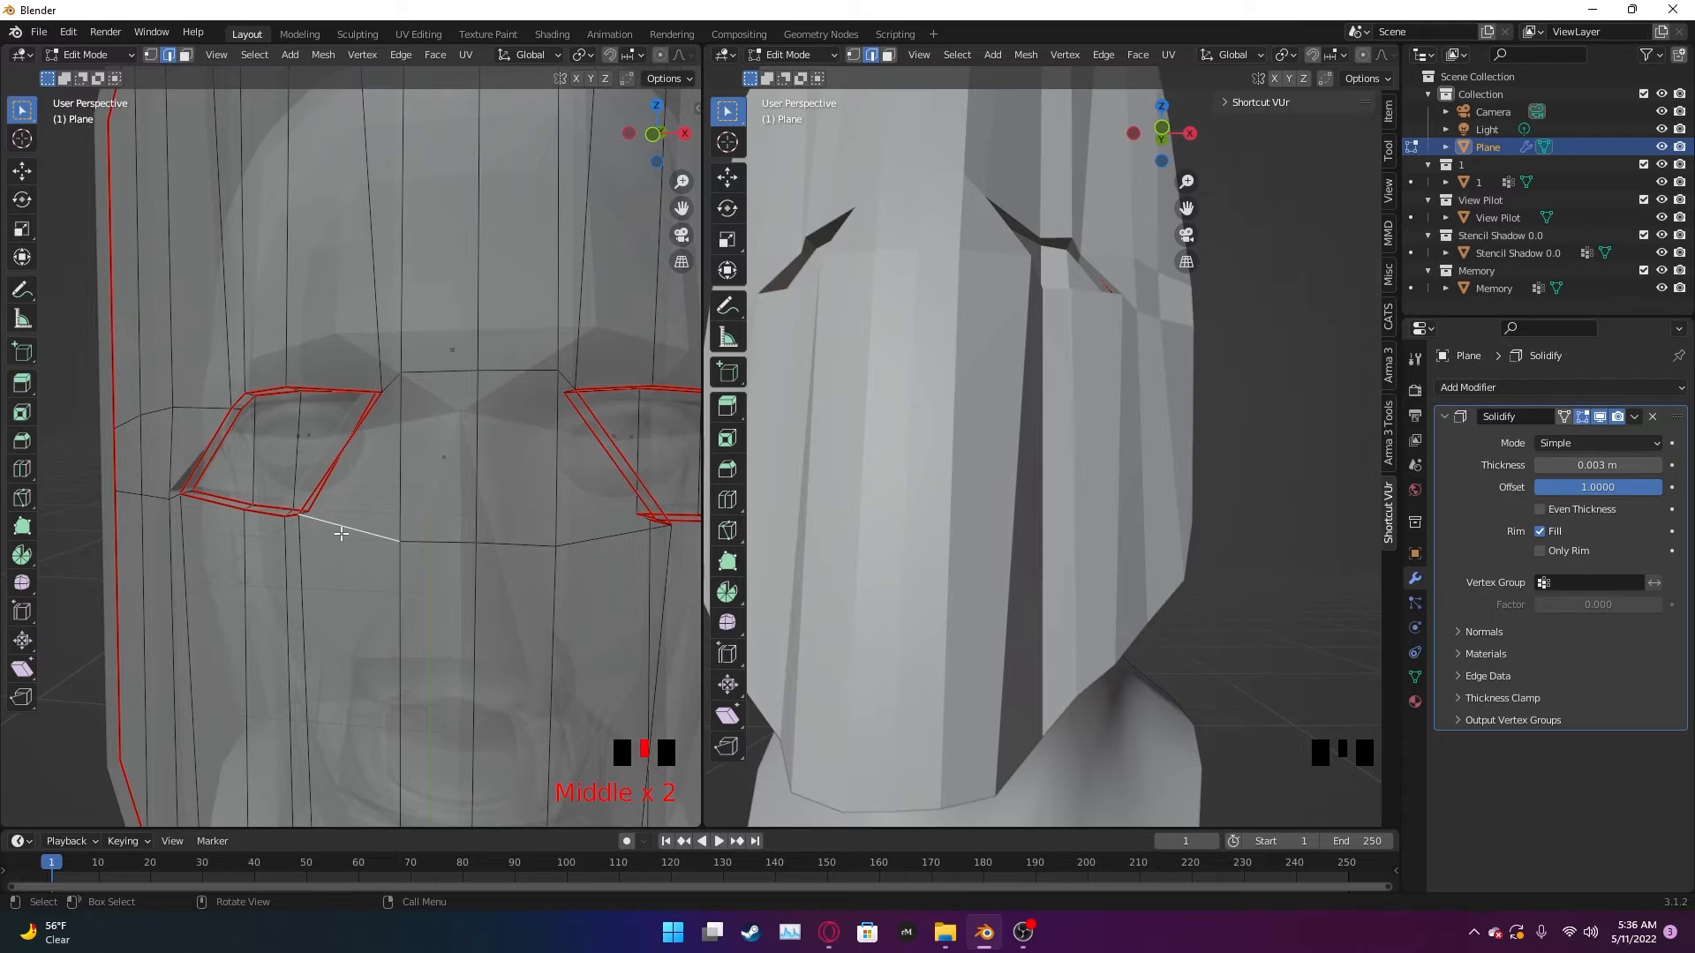
pyautogui.moveTo(288, 528); pyautogui.dragTo(535, 598, button='middle')
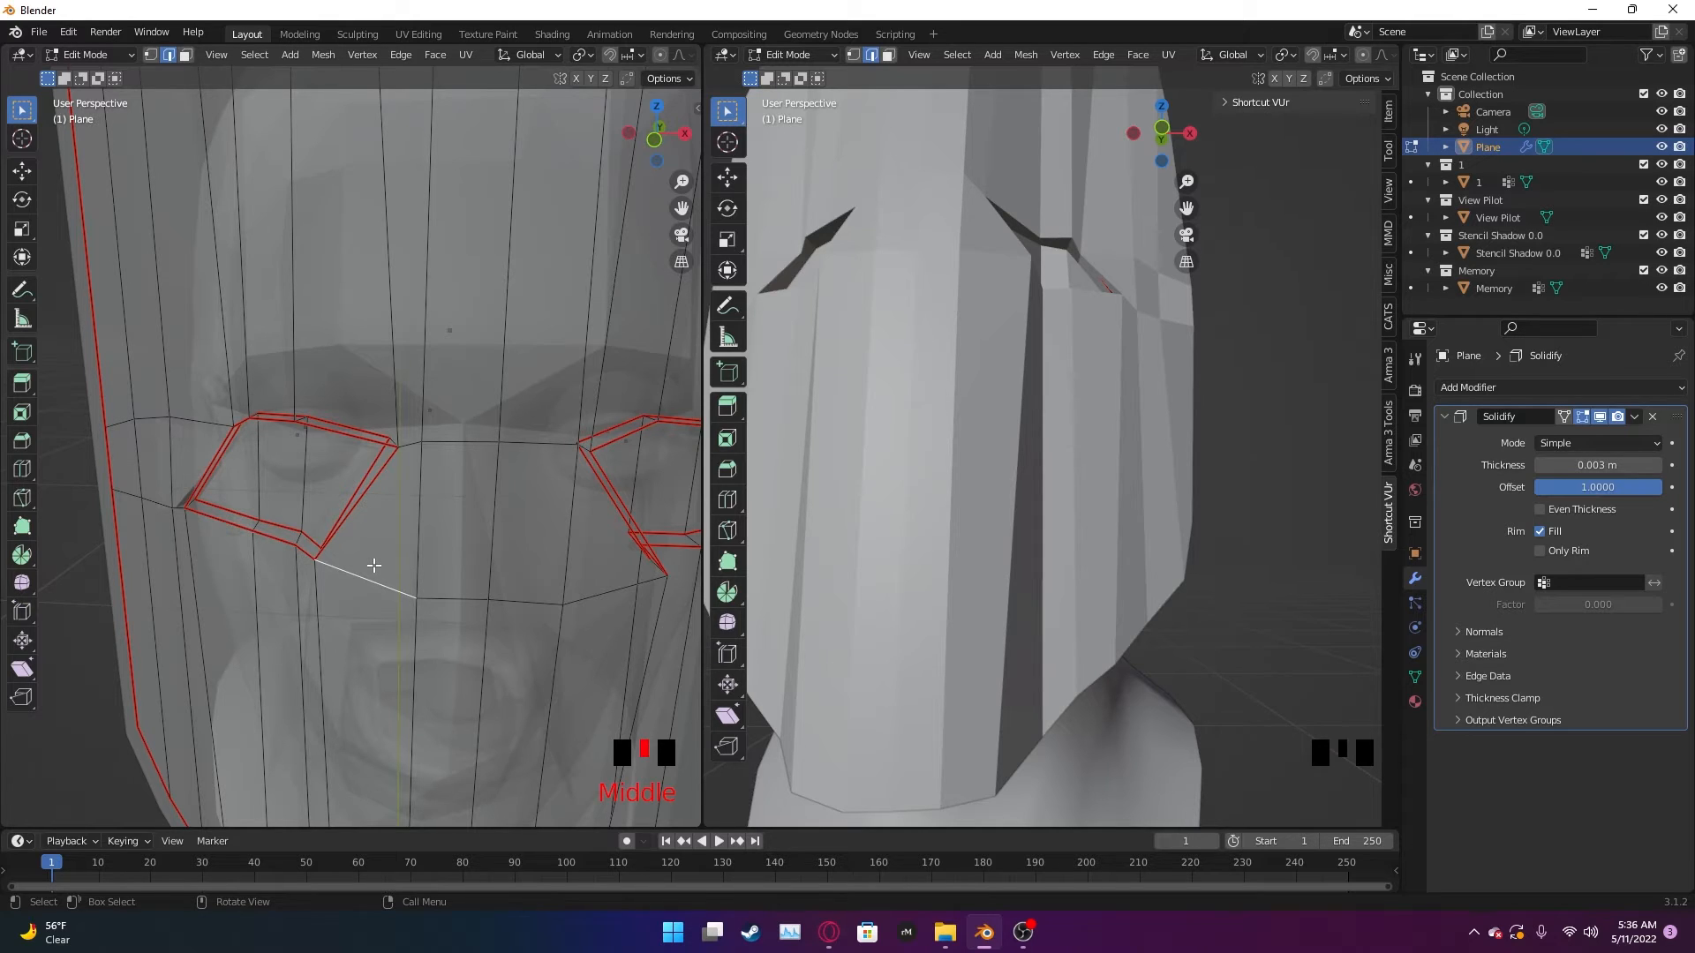
pyautogui.moveTo(289, 525); pyautogui.dragTo(350, 511, button='middle')
pyautogui.scroll(-3, 508, 353)
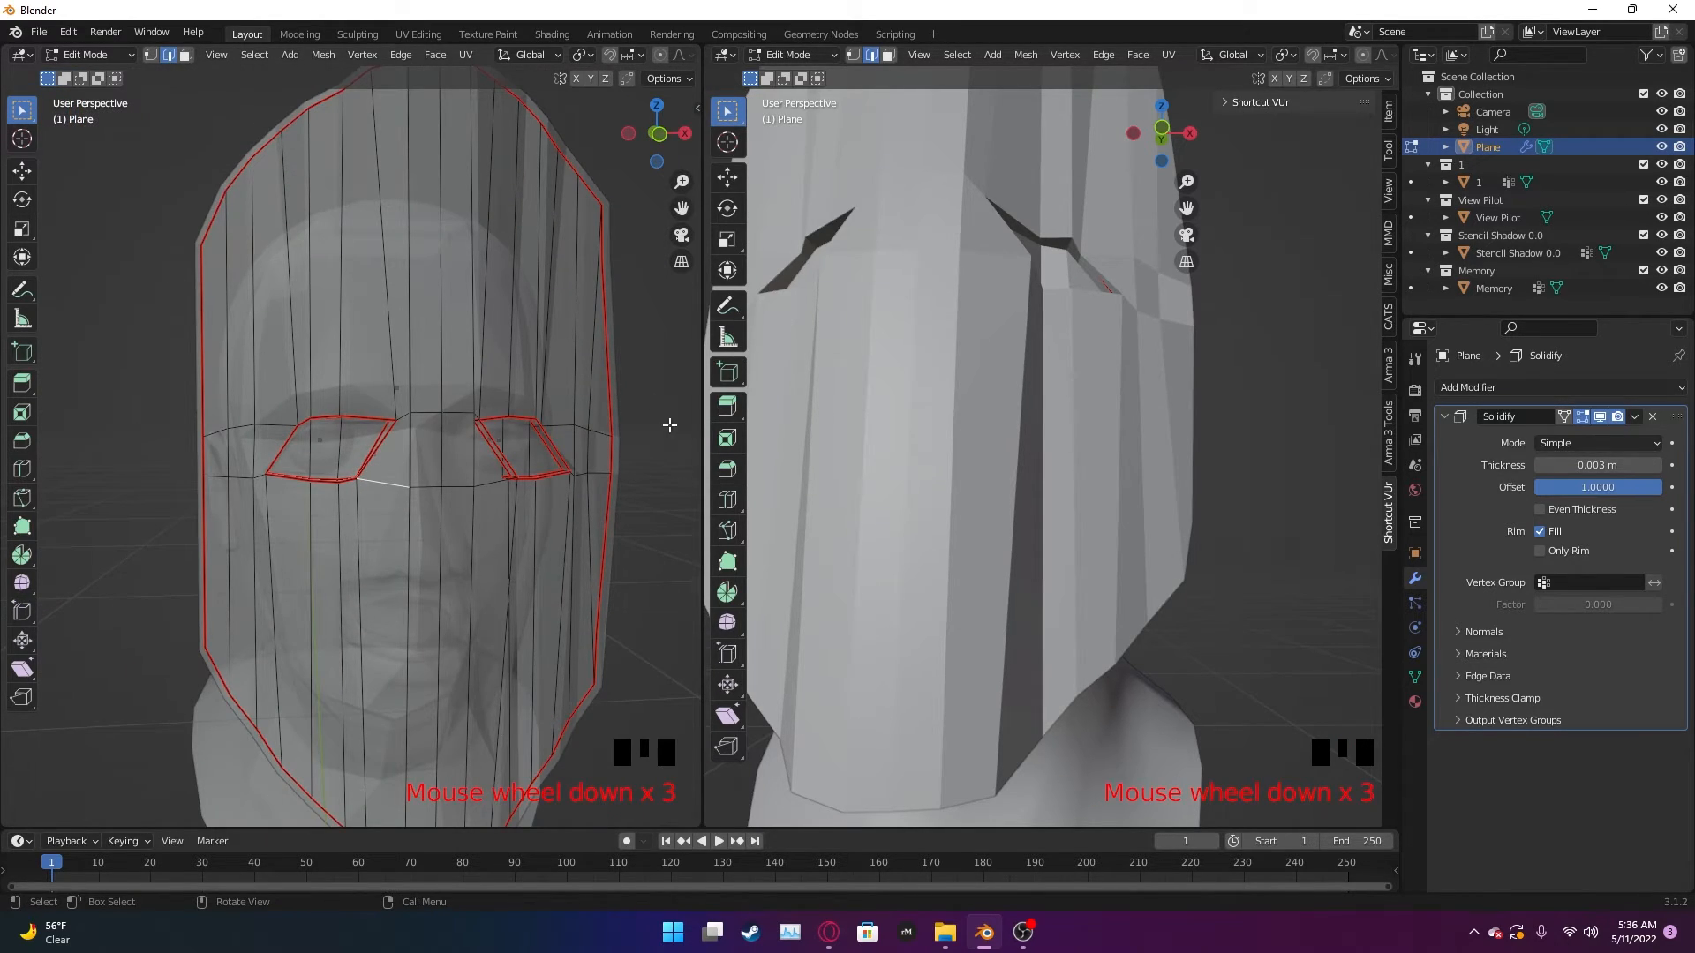
pyautogui.scroll(4, 416, 490)
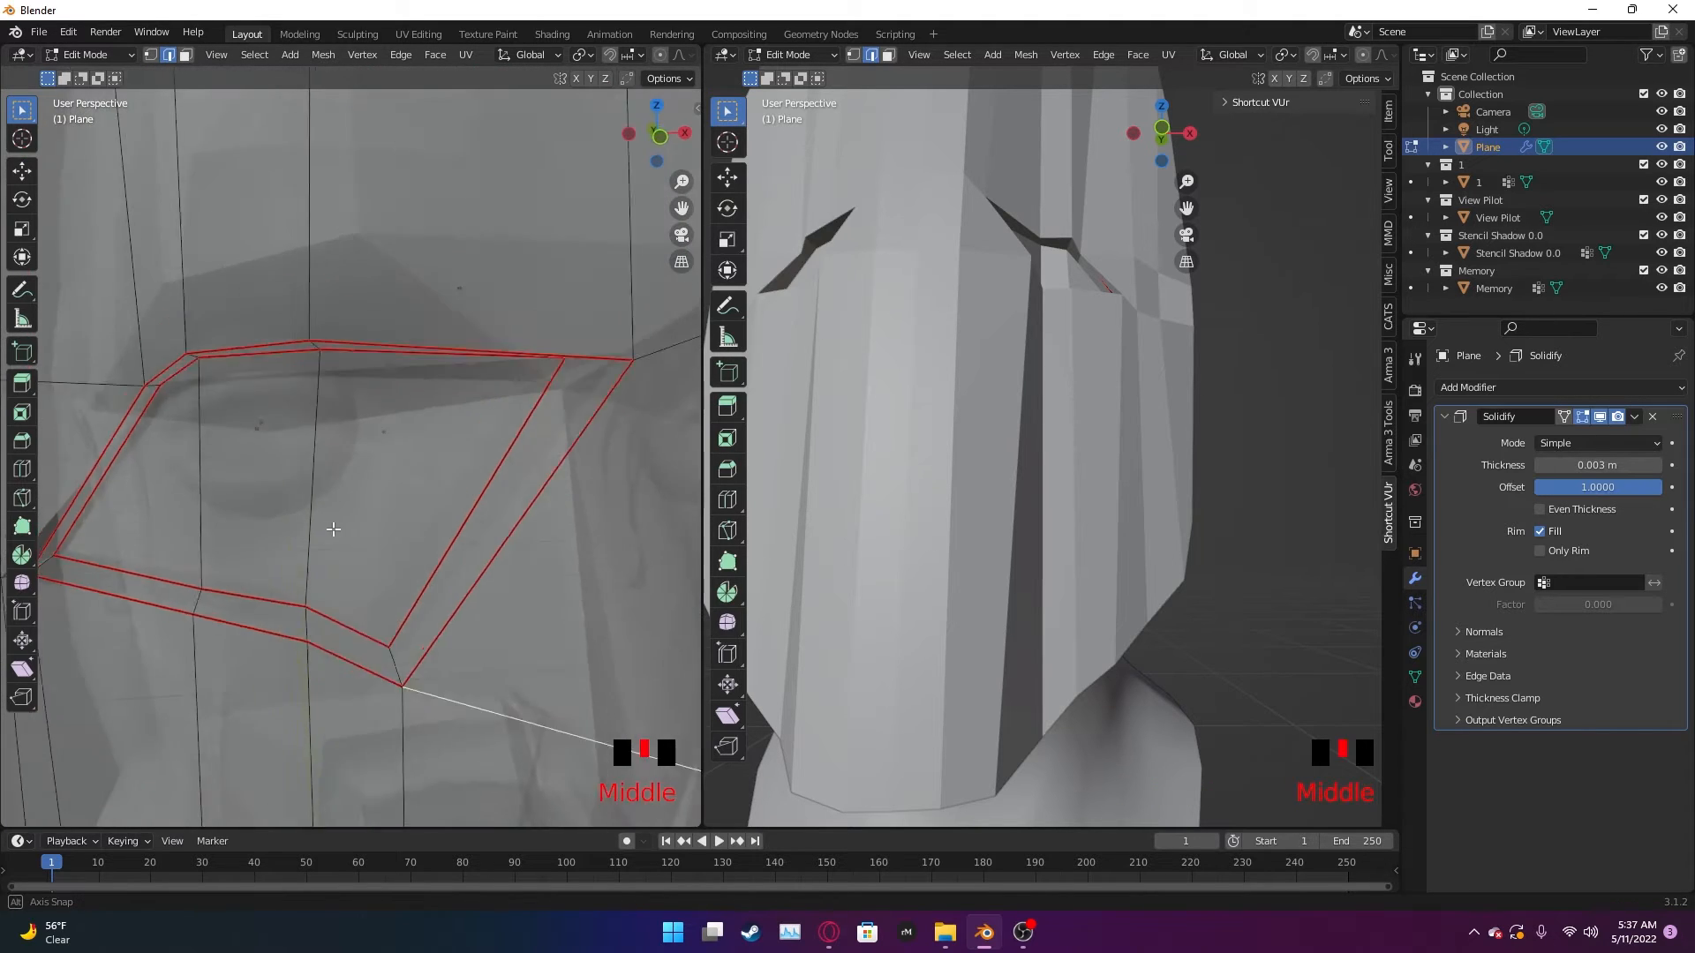
pyautogui.moveTo(333, 529); pyautogui.dragTo(252, 693, button='middle')
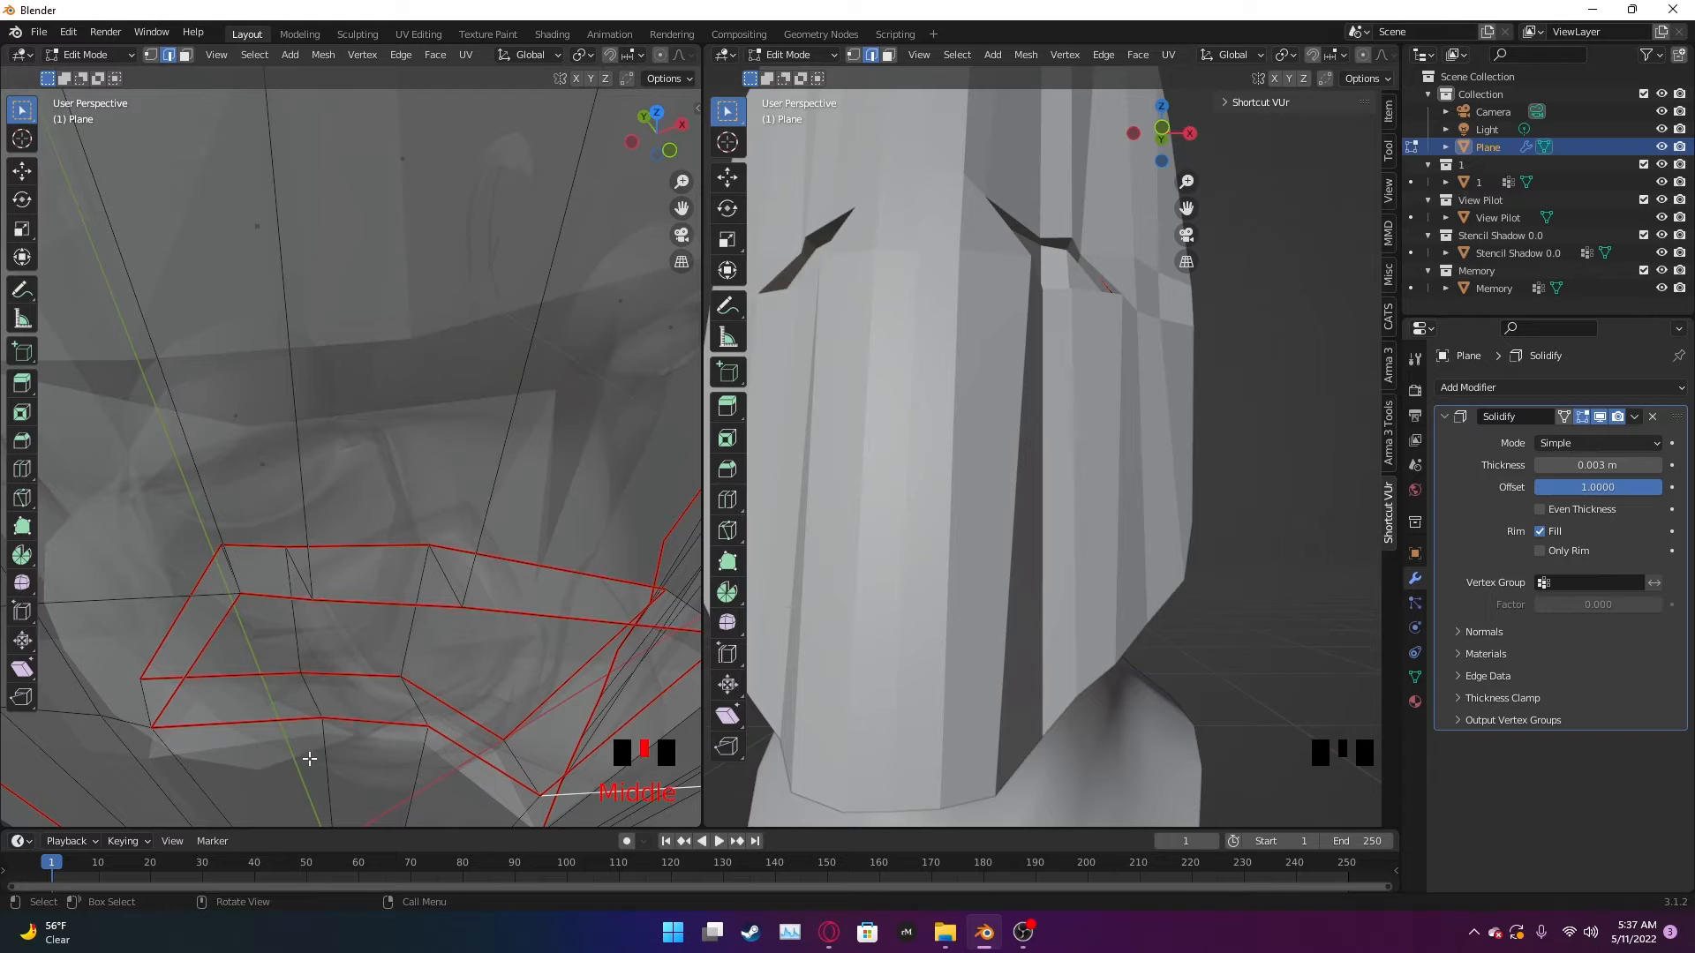
pyautogui.moveTo(425, 645); pyautogui.dragTo(270, 453, button='middle')
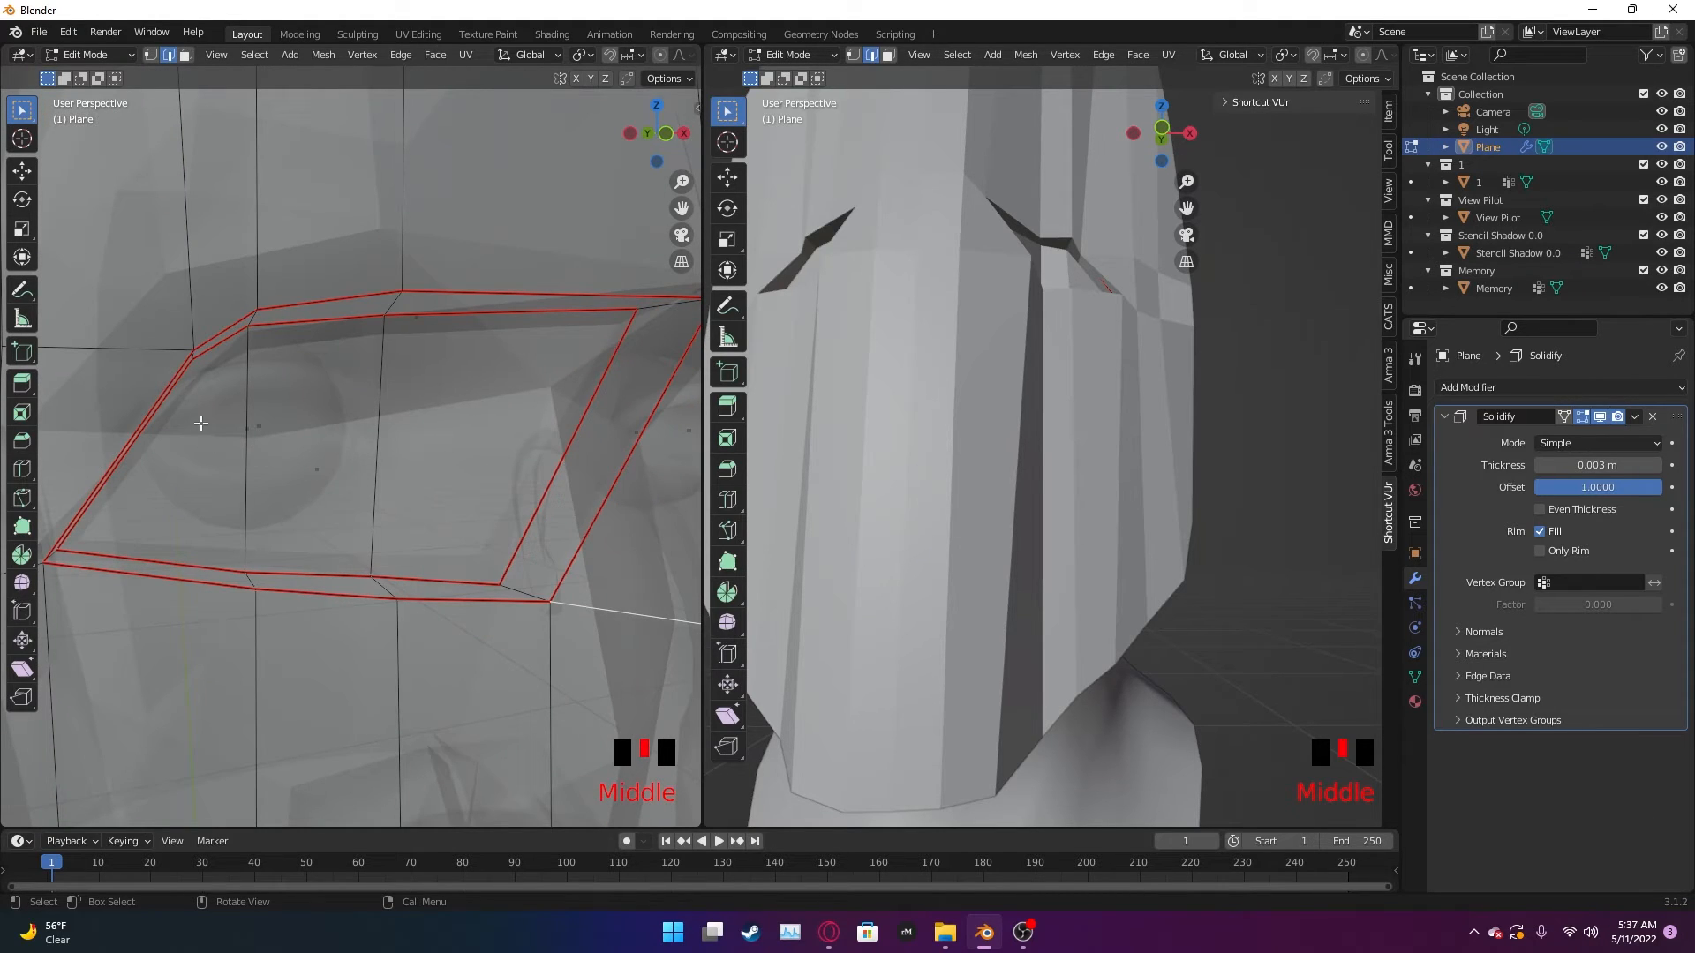
pyautogui.scroll(-4, 567, 493)
pyautogui.moveTo(567, 493); pyautogui.dragTo(575, 478, button='middle')
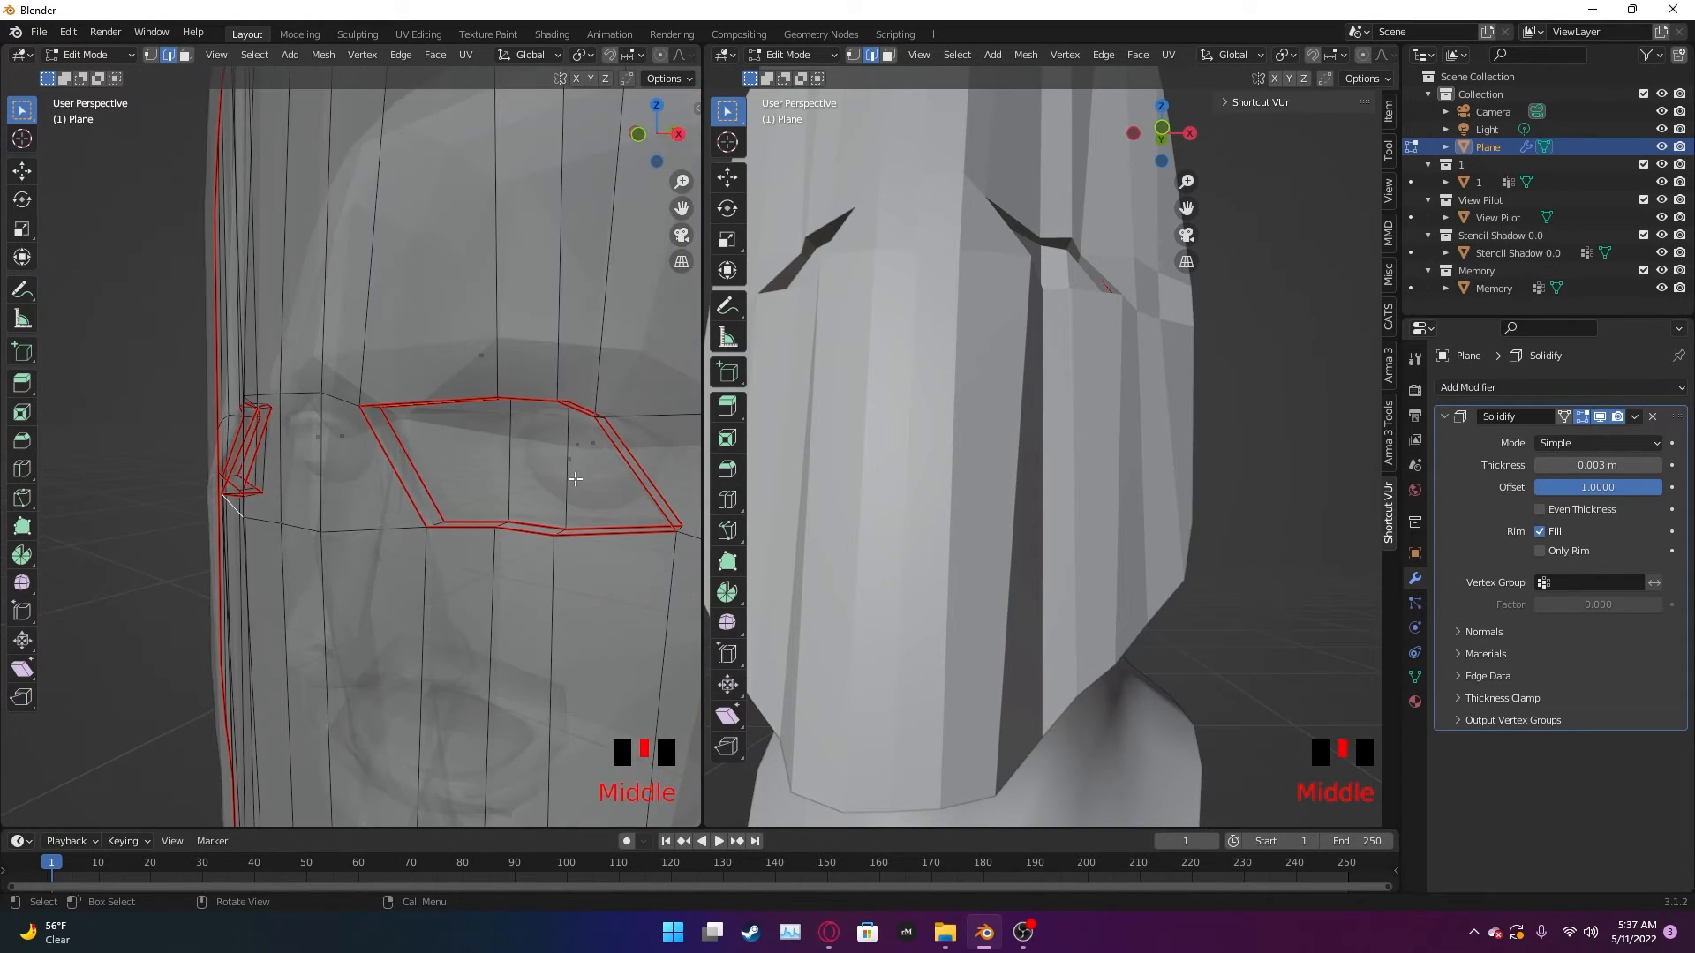
pyautogui.scroll(-3, 477, 494)
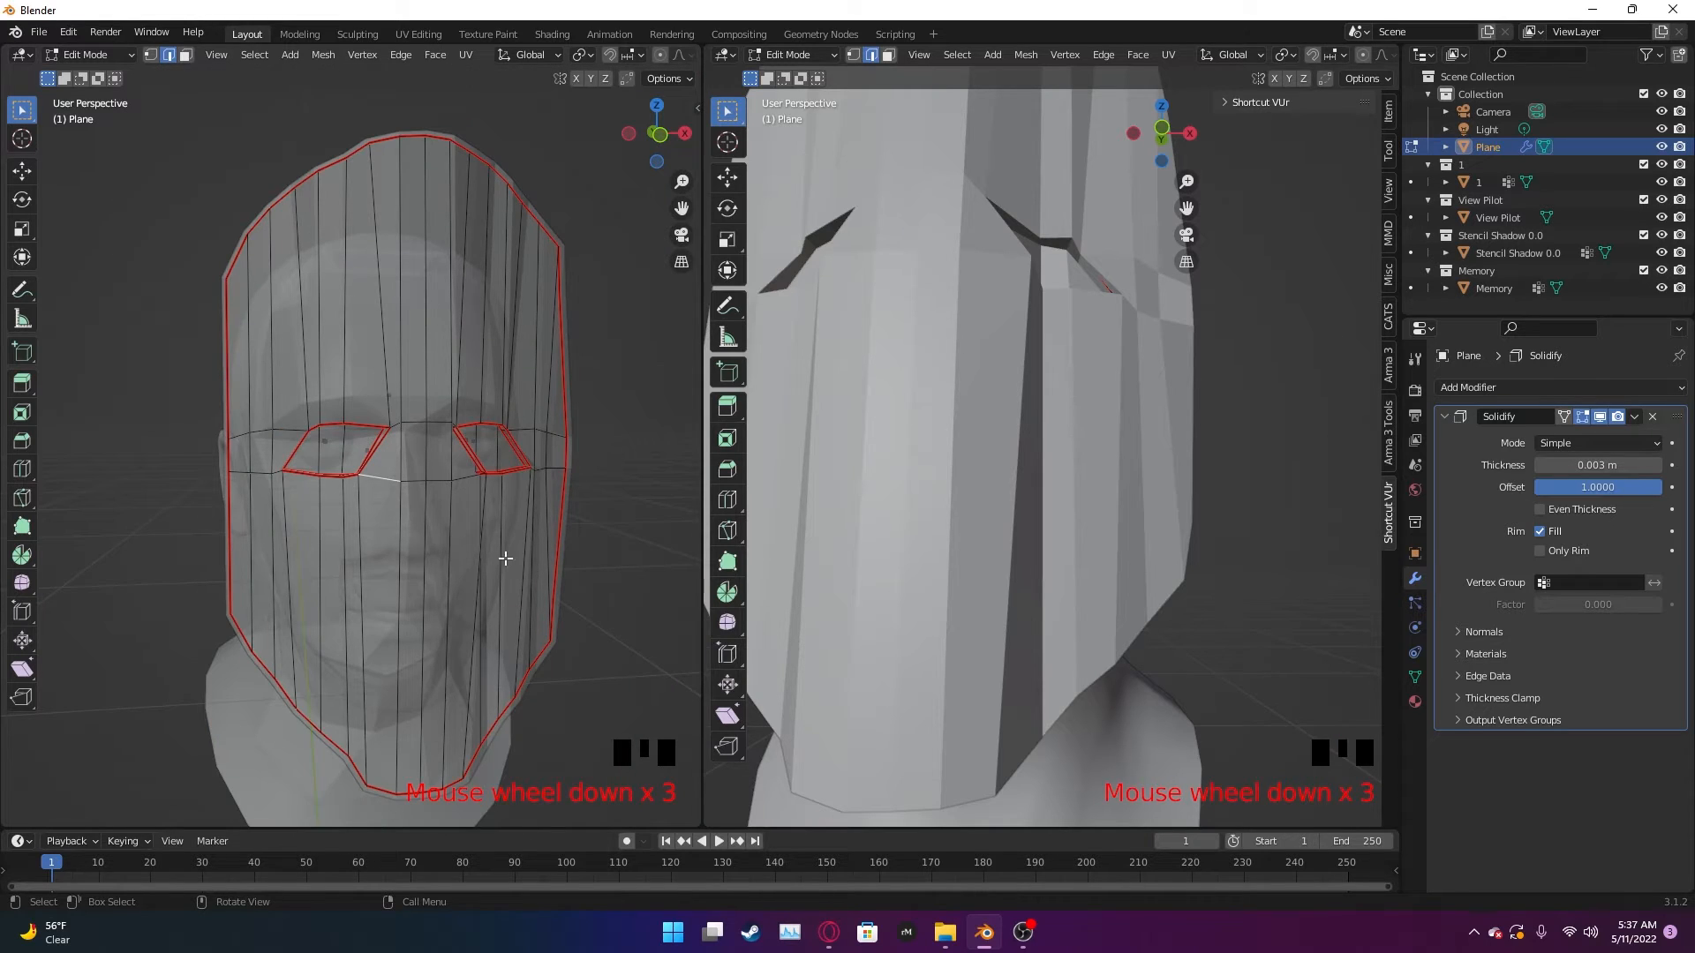
pyautogui.scroll(3, 463, 503)
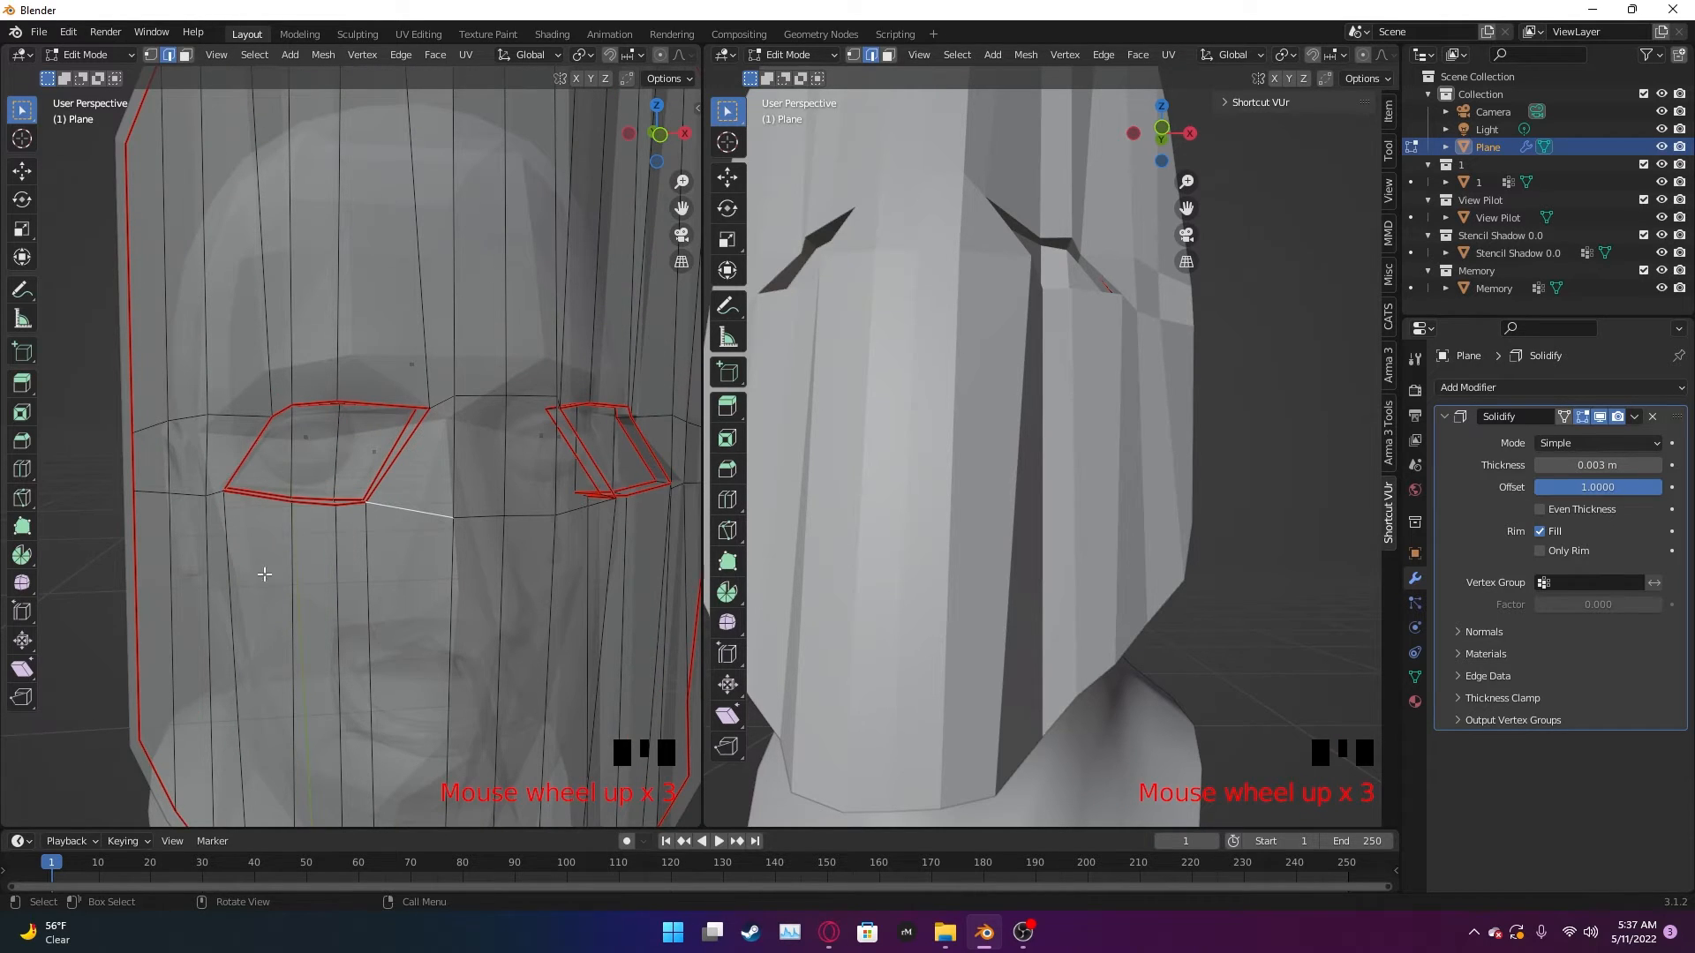
pyautogui.scroll(2, 360, 509)
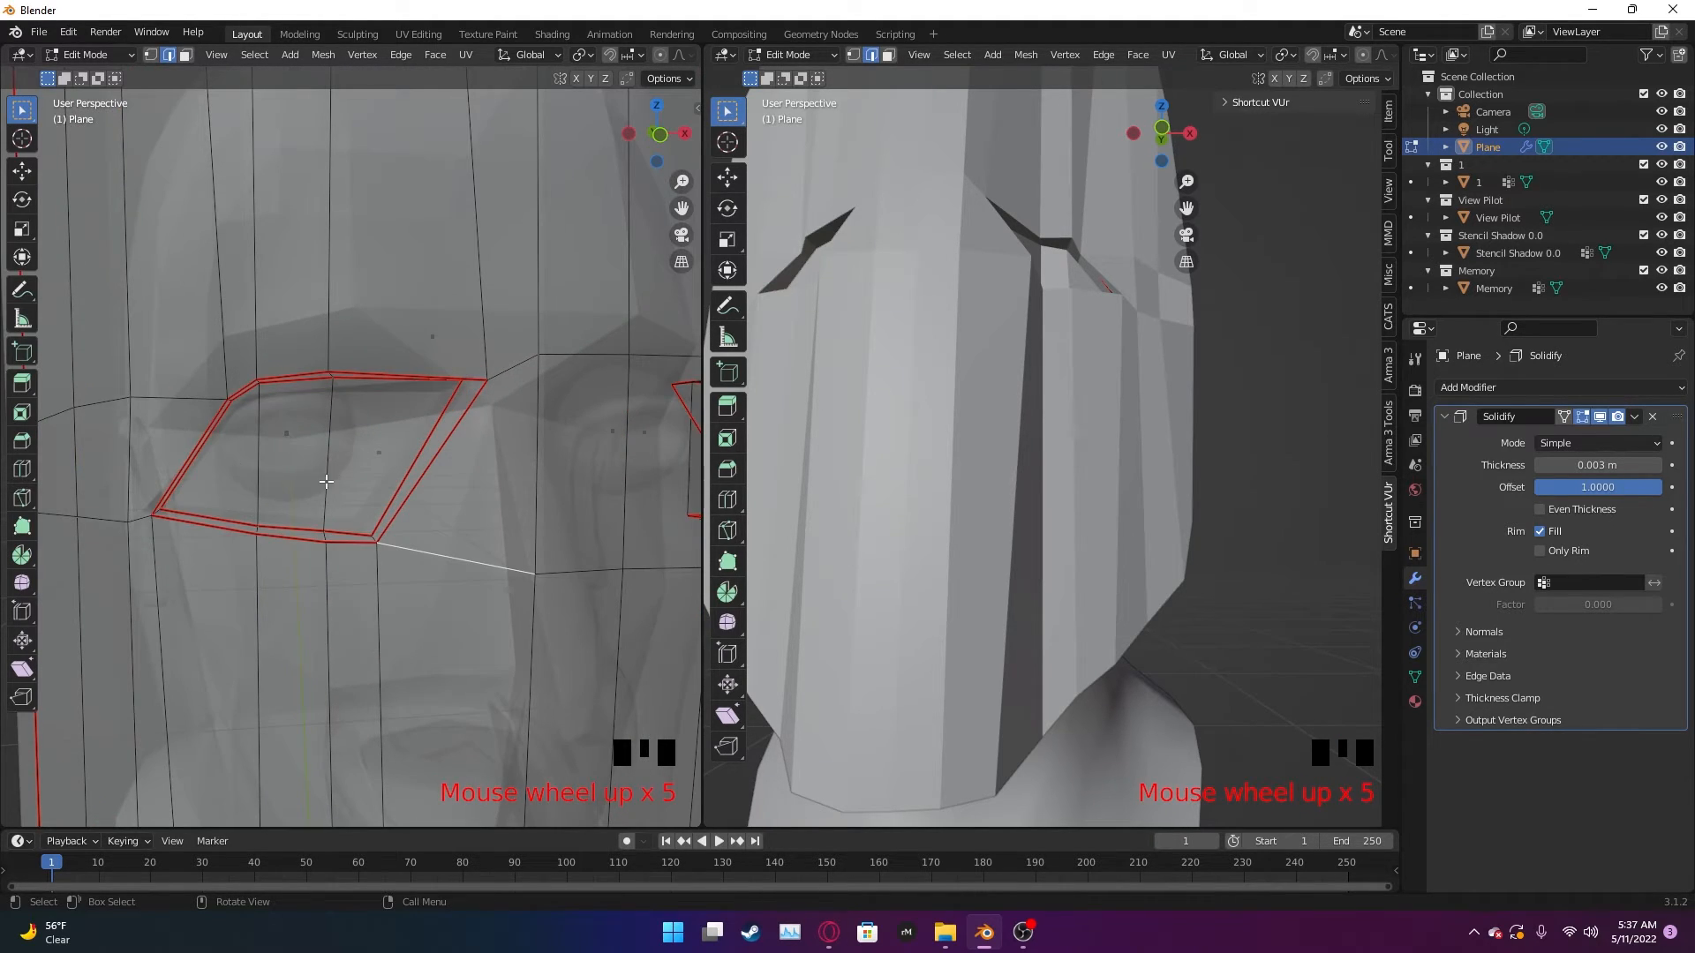
pyautogui.scroll(-4, 352, 564)
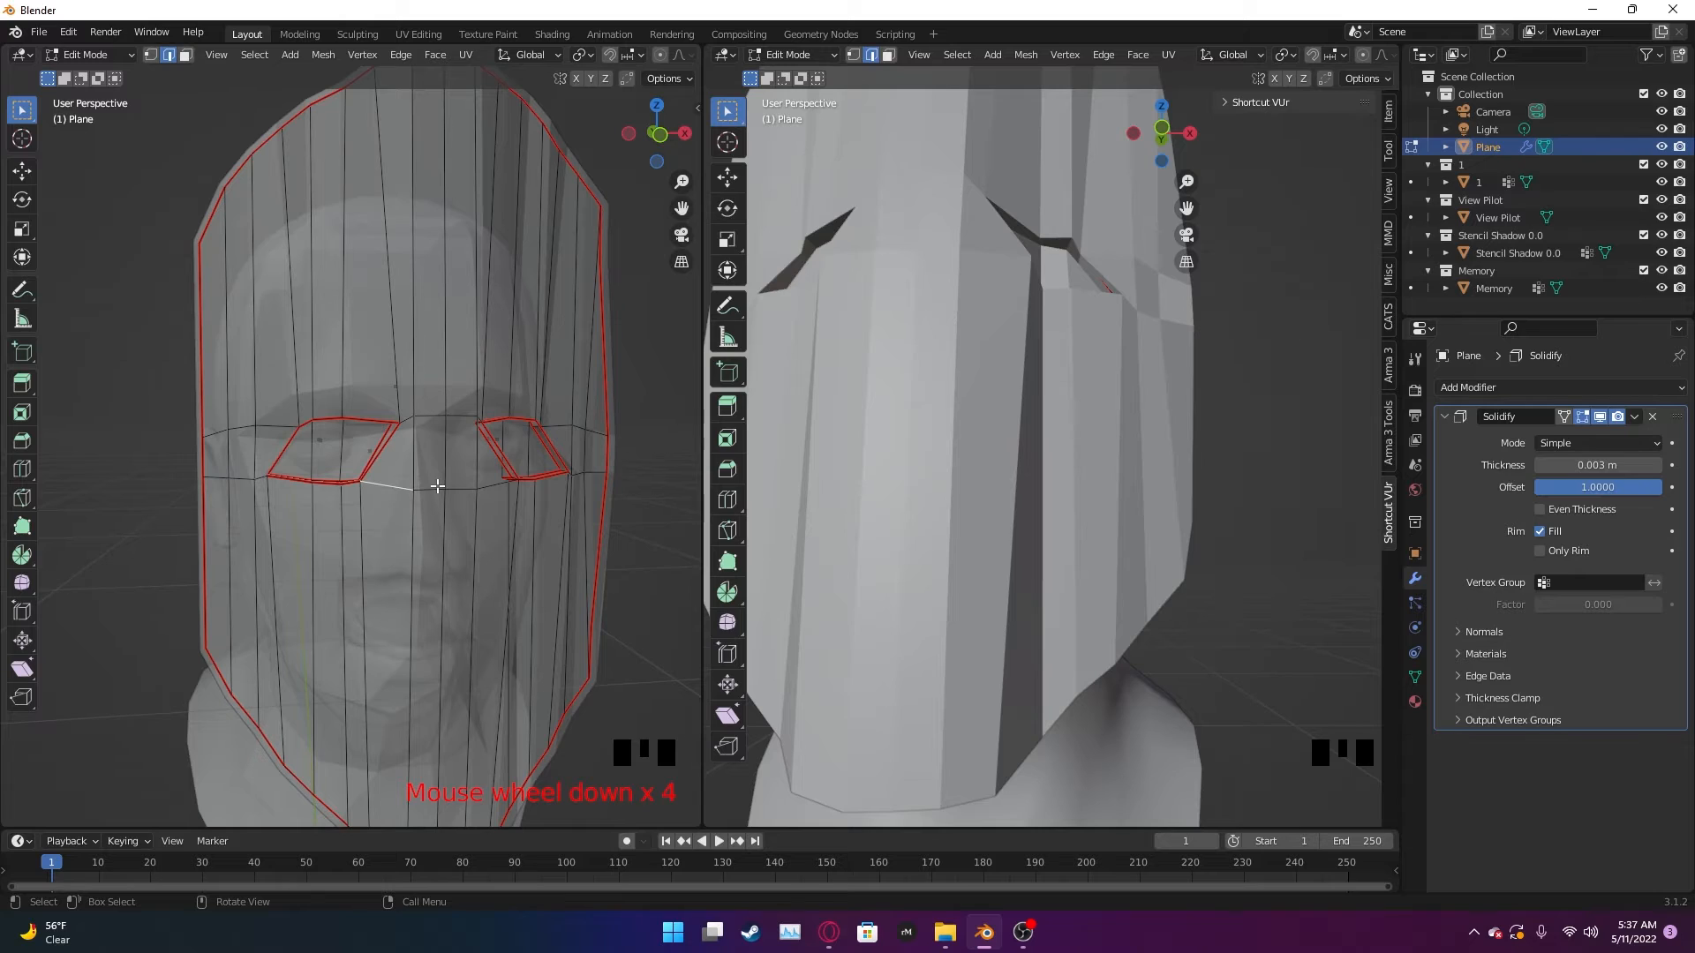
pyautogui.scroll(-2, 565, 600)
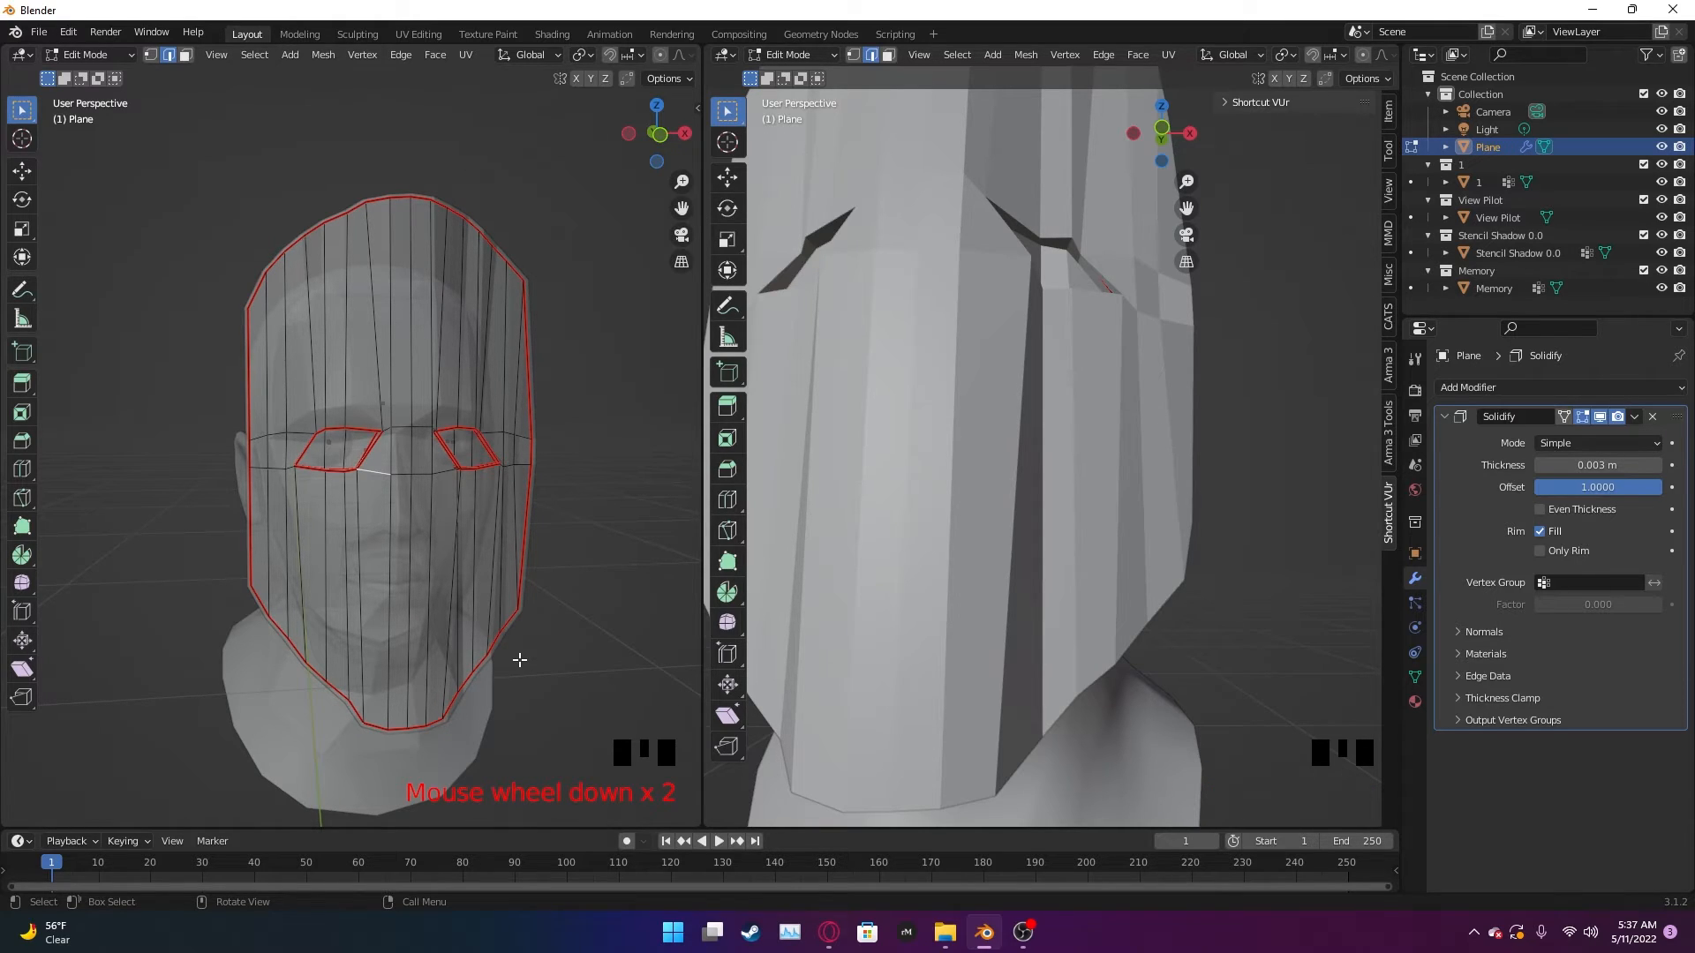
# - Join the two 3D viewports into a single area showing the whole mask and bust
pyautogui.click(1226, 400)
pyautogui.click(704, 314)
pyautogui.rightClick(703, 314)
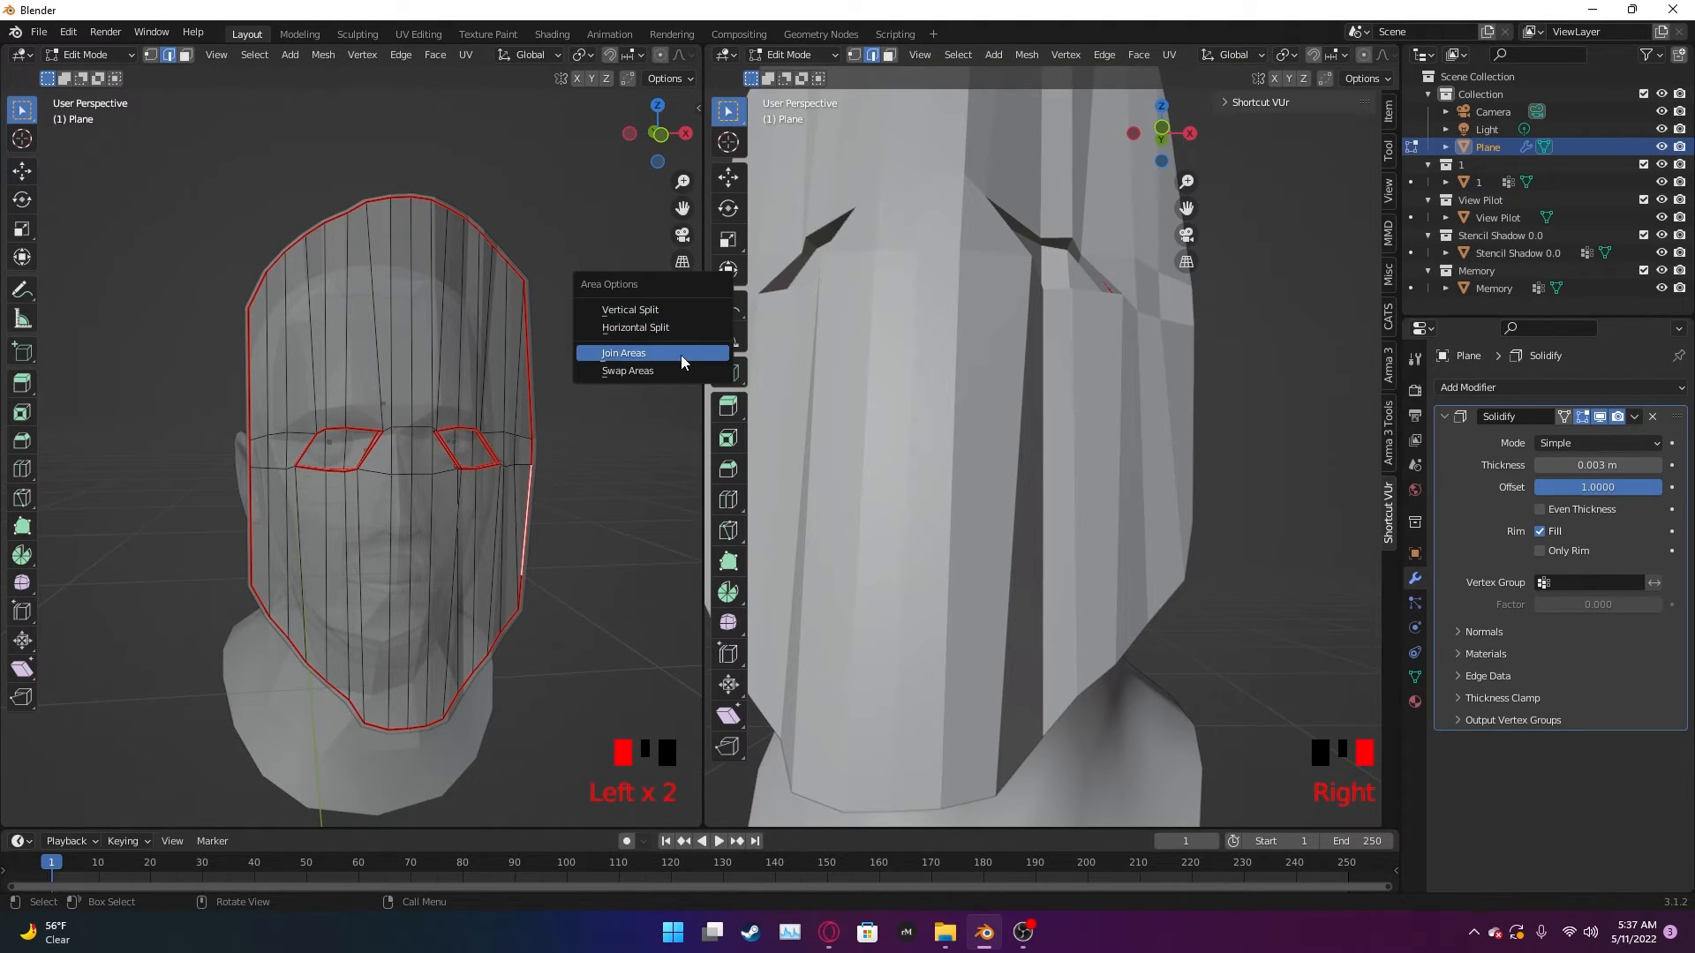
pyautogui.click(623, 353)
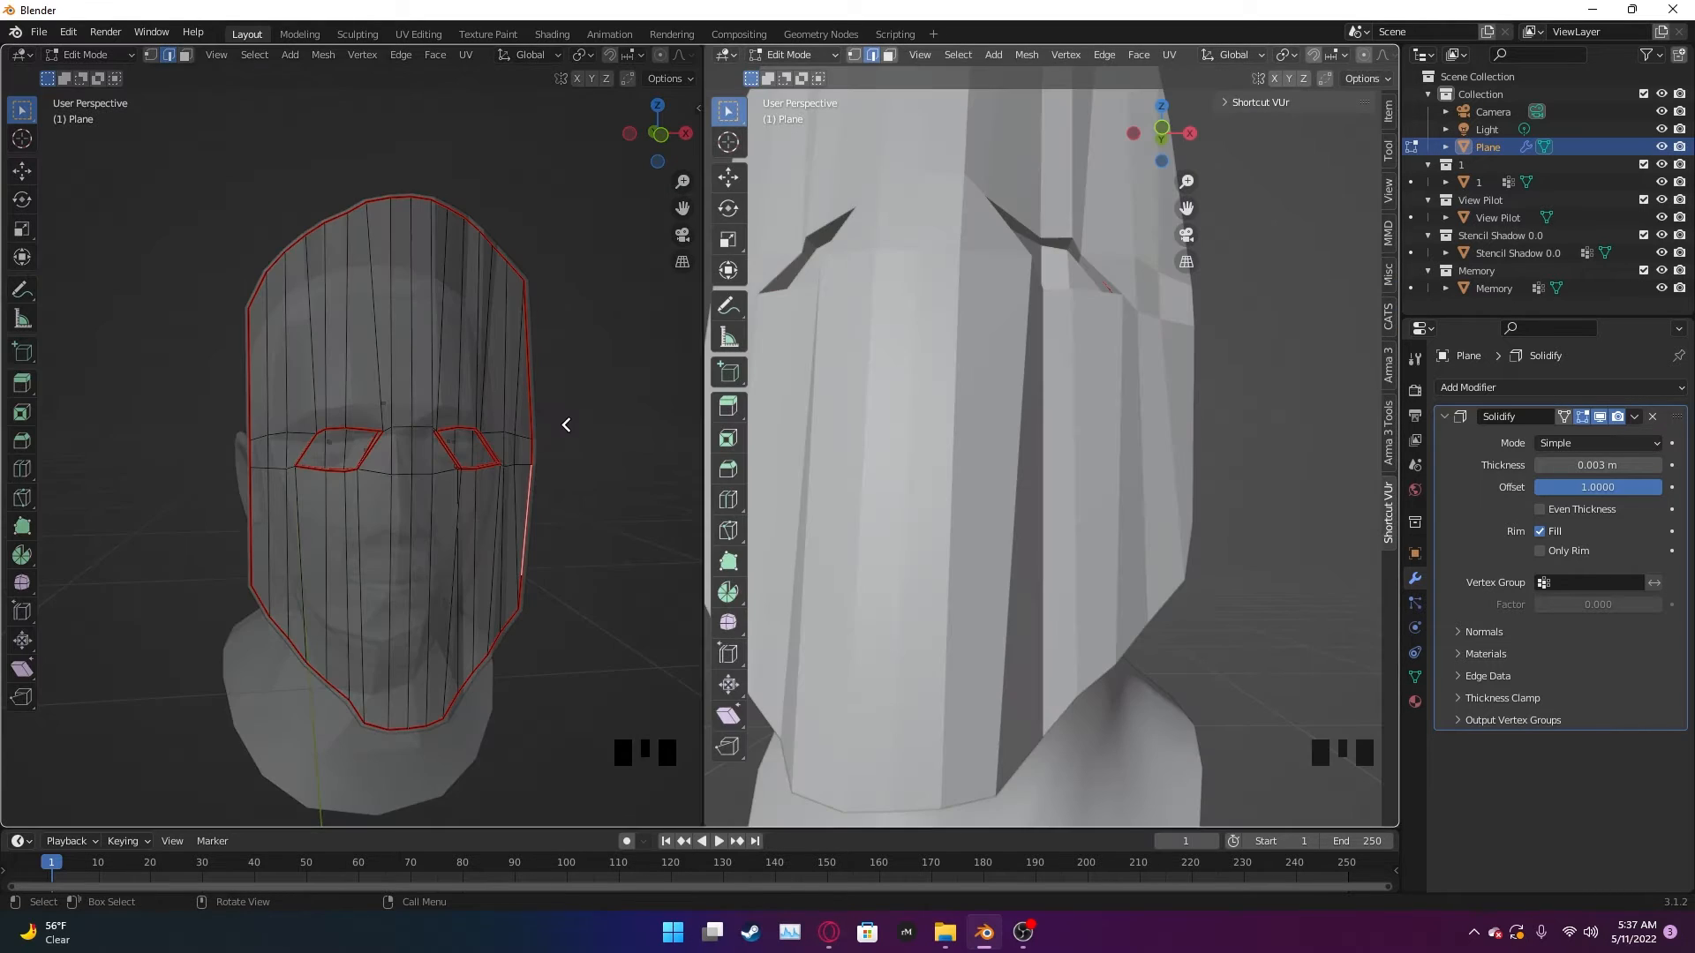
pyautogui.click(567, 425)
pyautogui.scroll(-4, 865, 493)
pyautogui.moveTo(794, 485); pyautogui.dragTo(897, 404, button='middle')
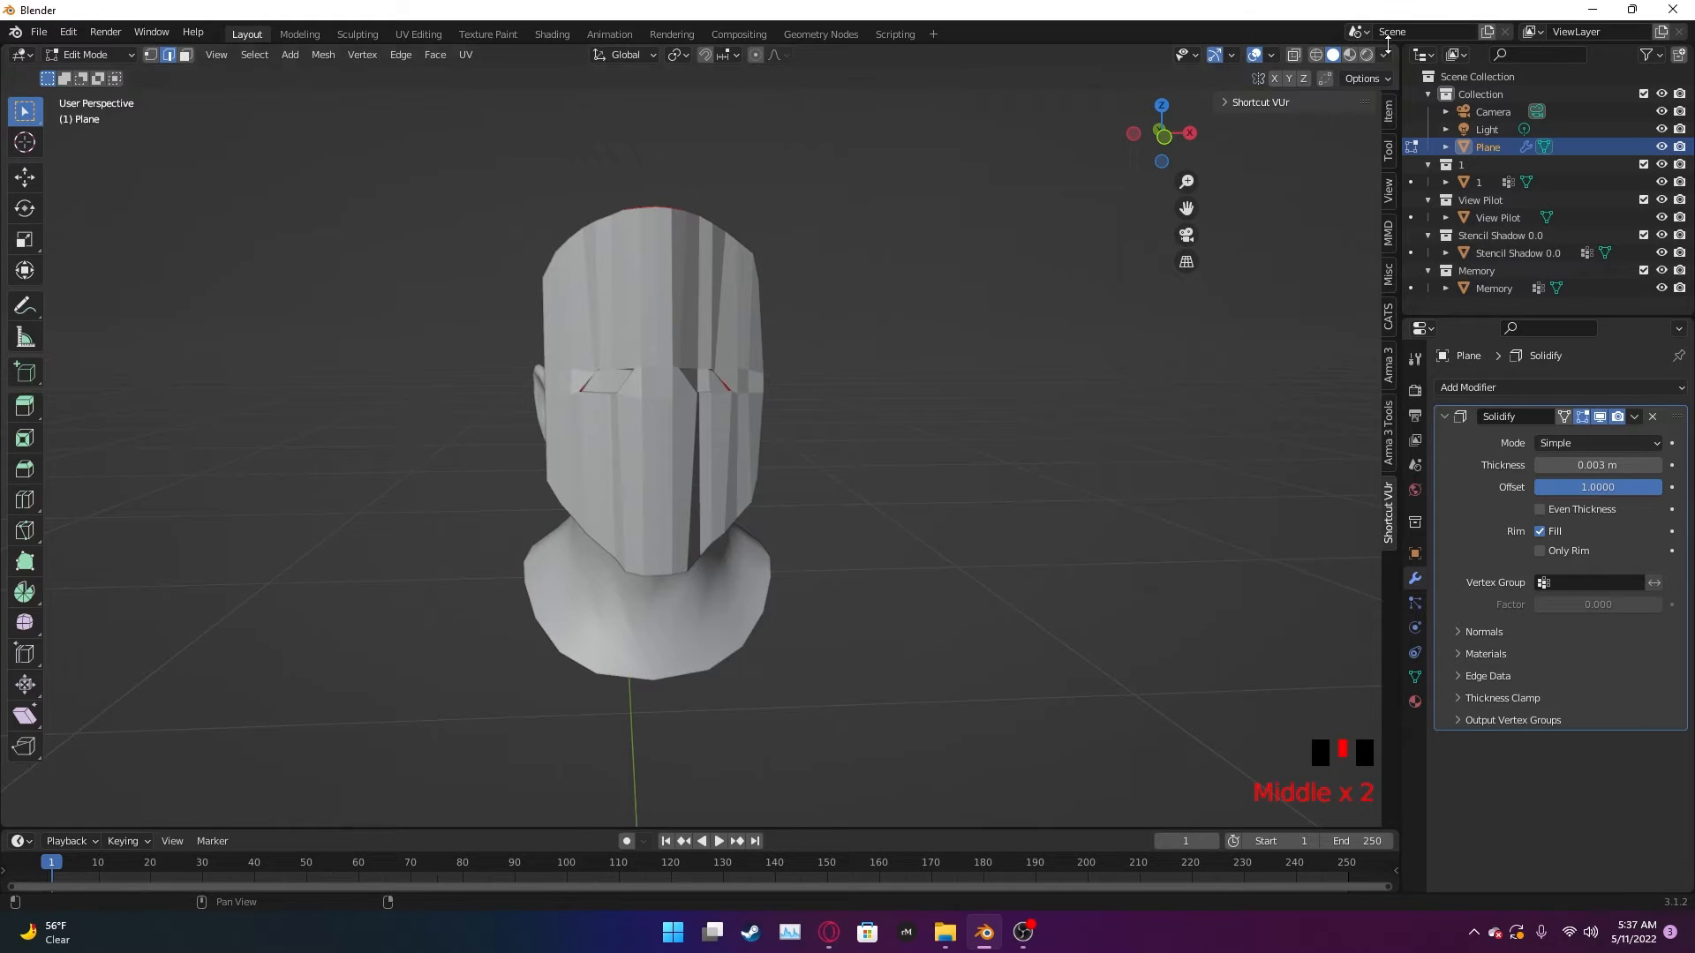
# - Set the joined viewport to solid shading with X-ray enabled so the mask's seams show from the front
pyautogui.click(1315, 55)
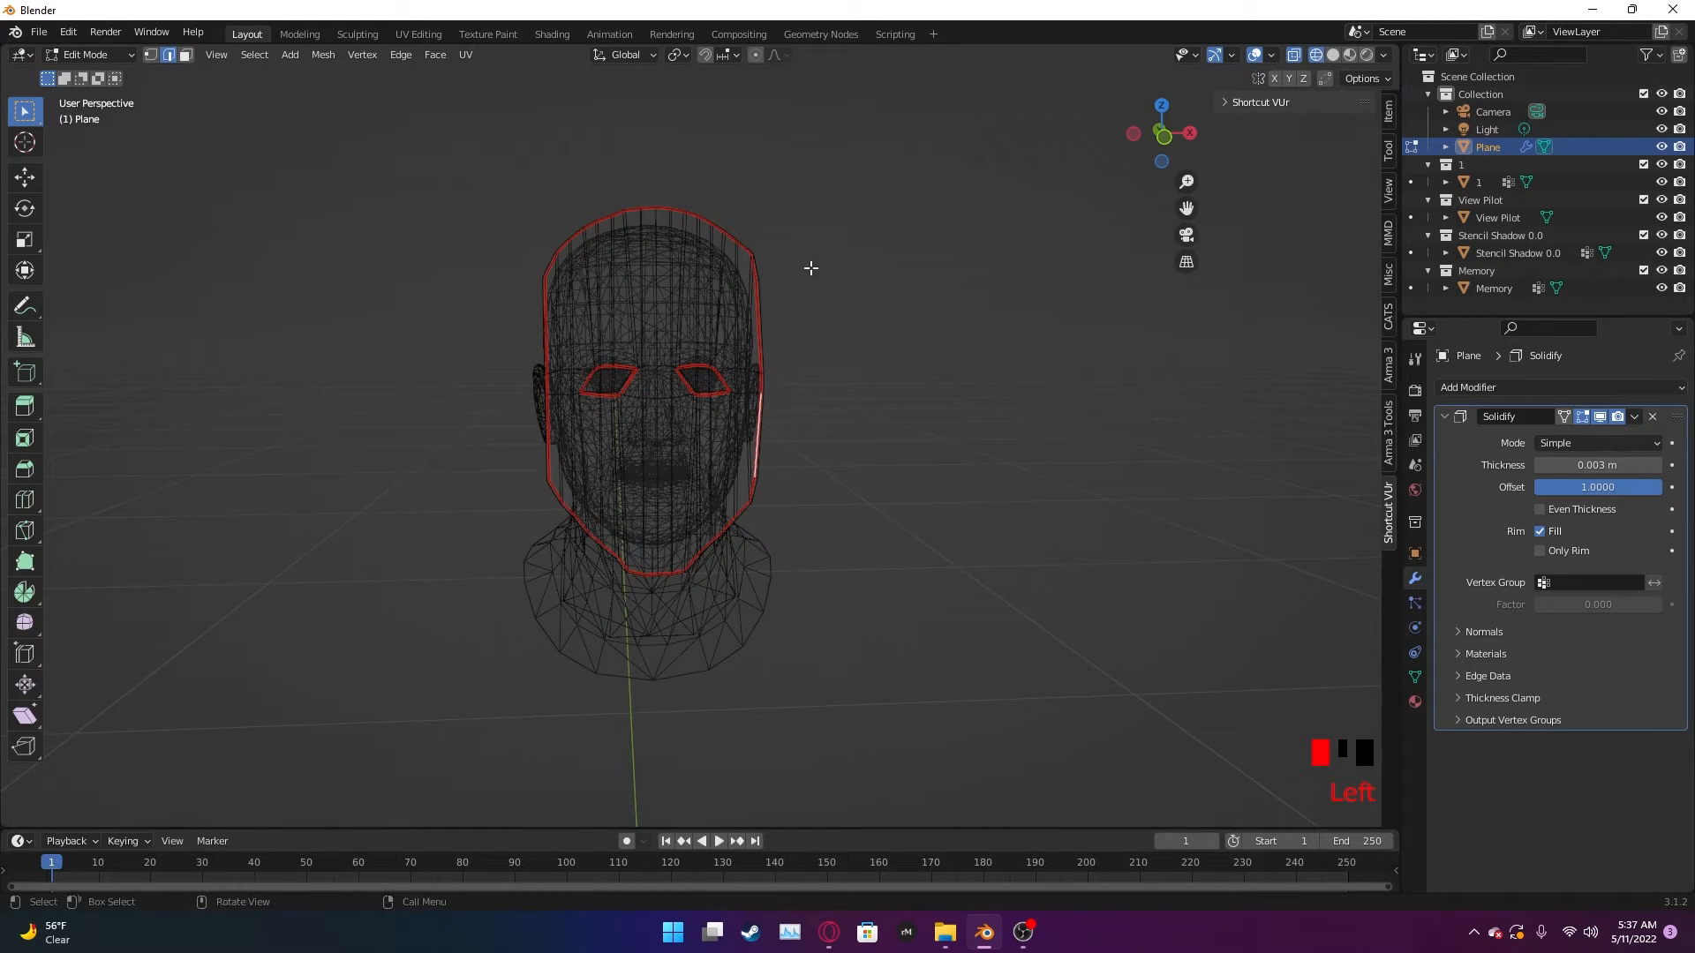
pyautogui.click(1333, 54)
pyautogui.click(1294, 55)
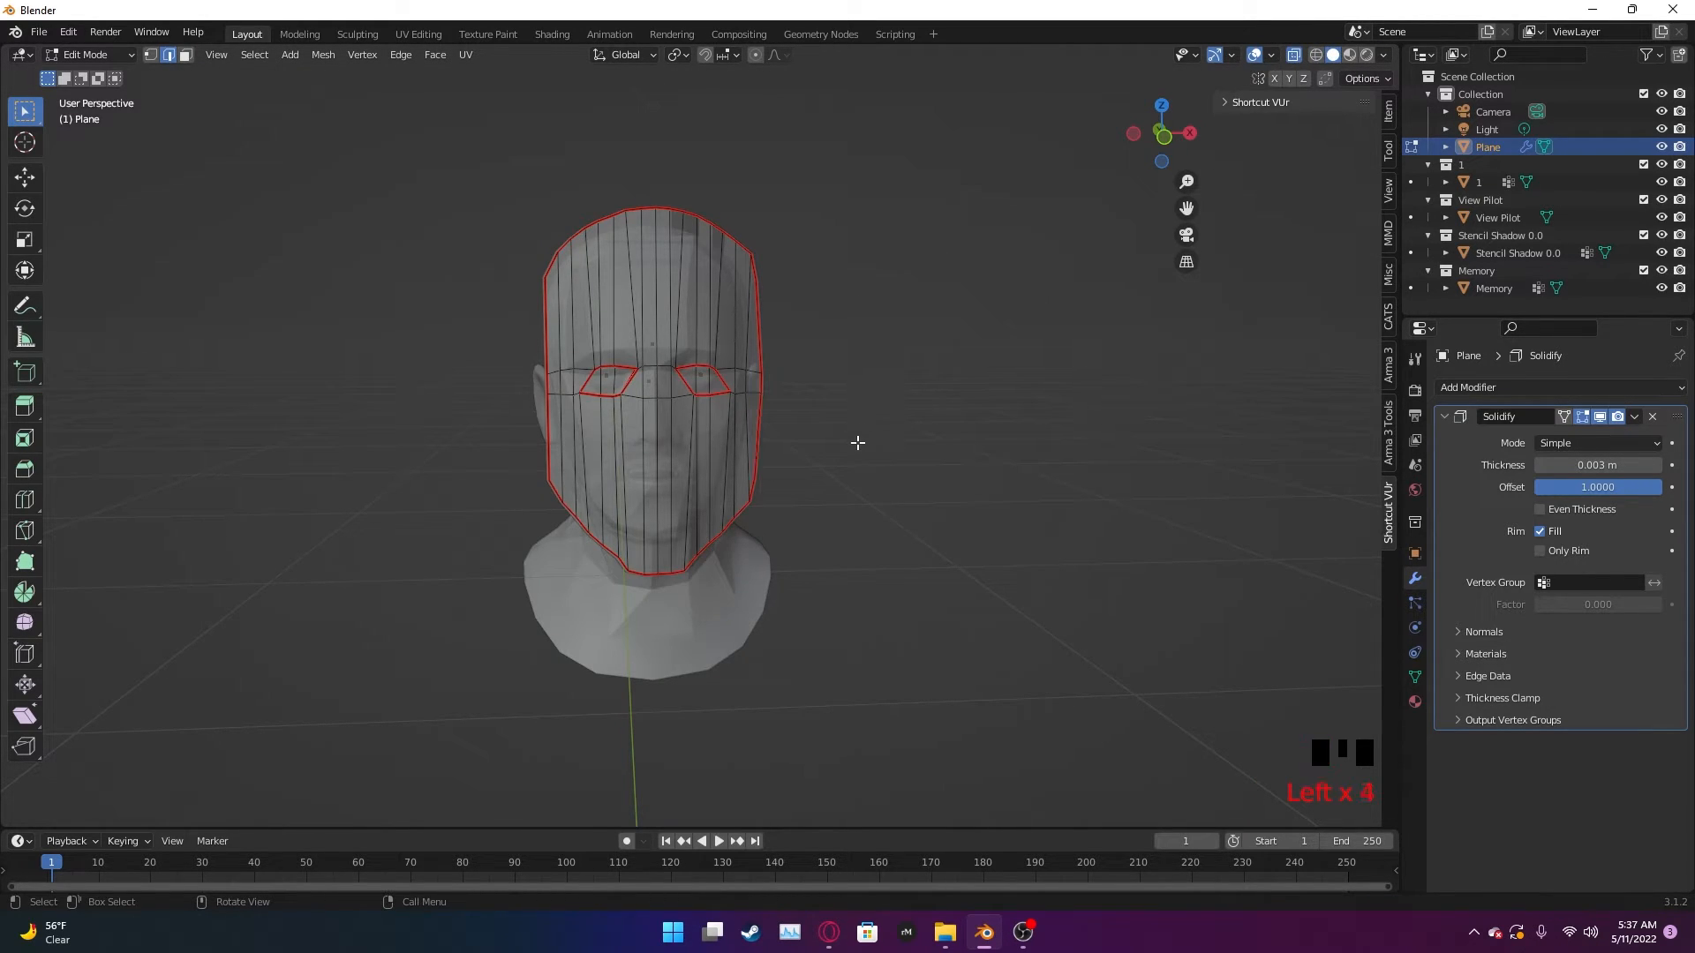
pyautogui.scroll(3, 860, 441)
pyautogui.moveTo(866, 439); pyautogui.dragTo(872, 434, button='middle')
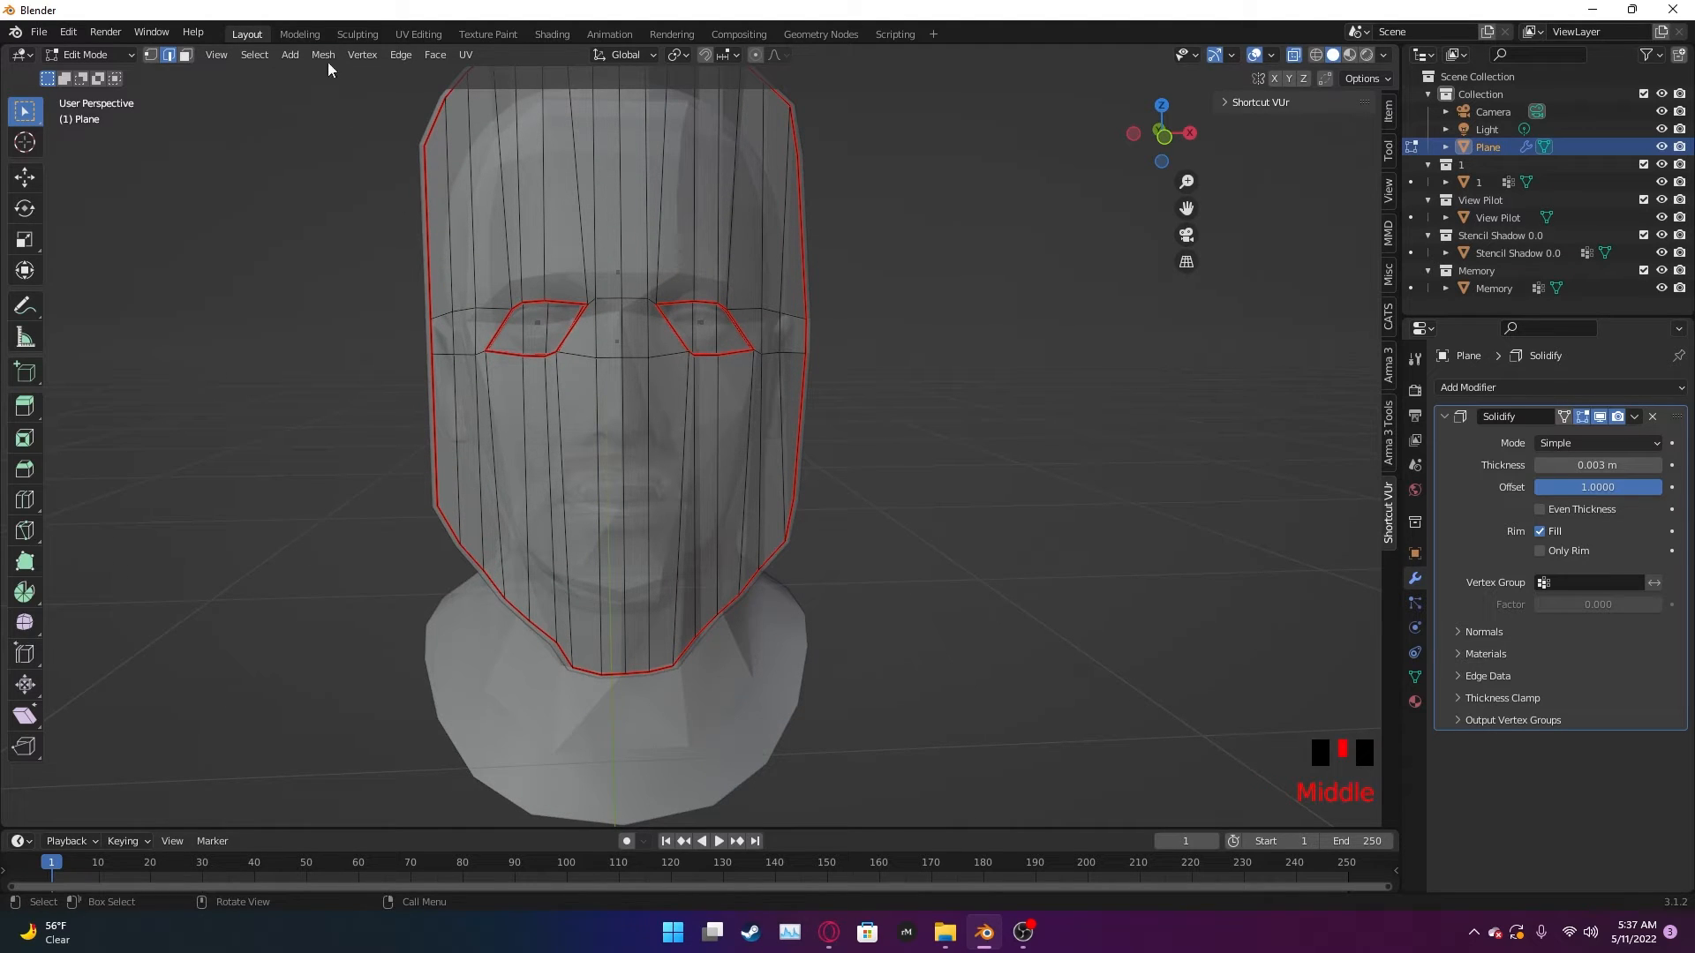
# - Switch to the UV Editing workspace and bring the mask into close view in its 3D viewport
pyautogui.click(80, 55)
pyautogui.click(416, 34)
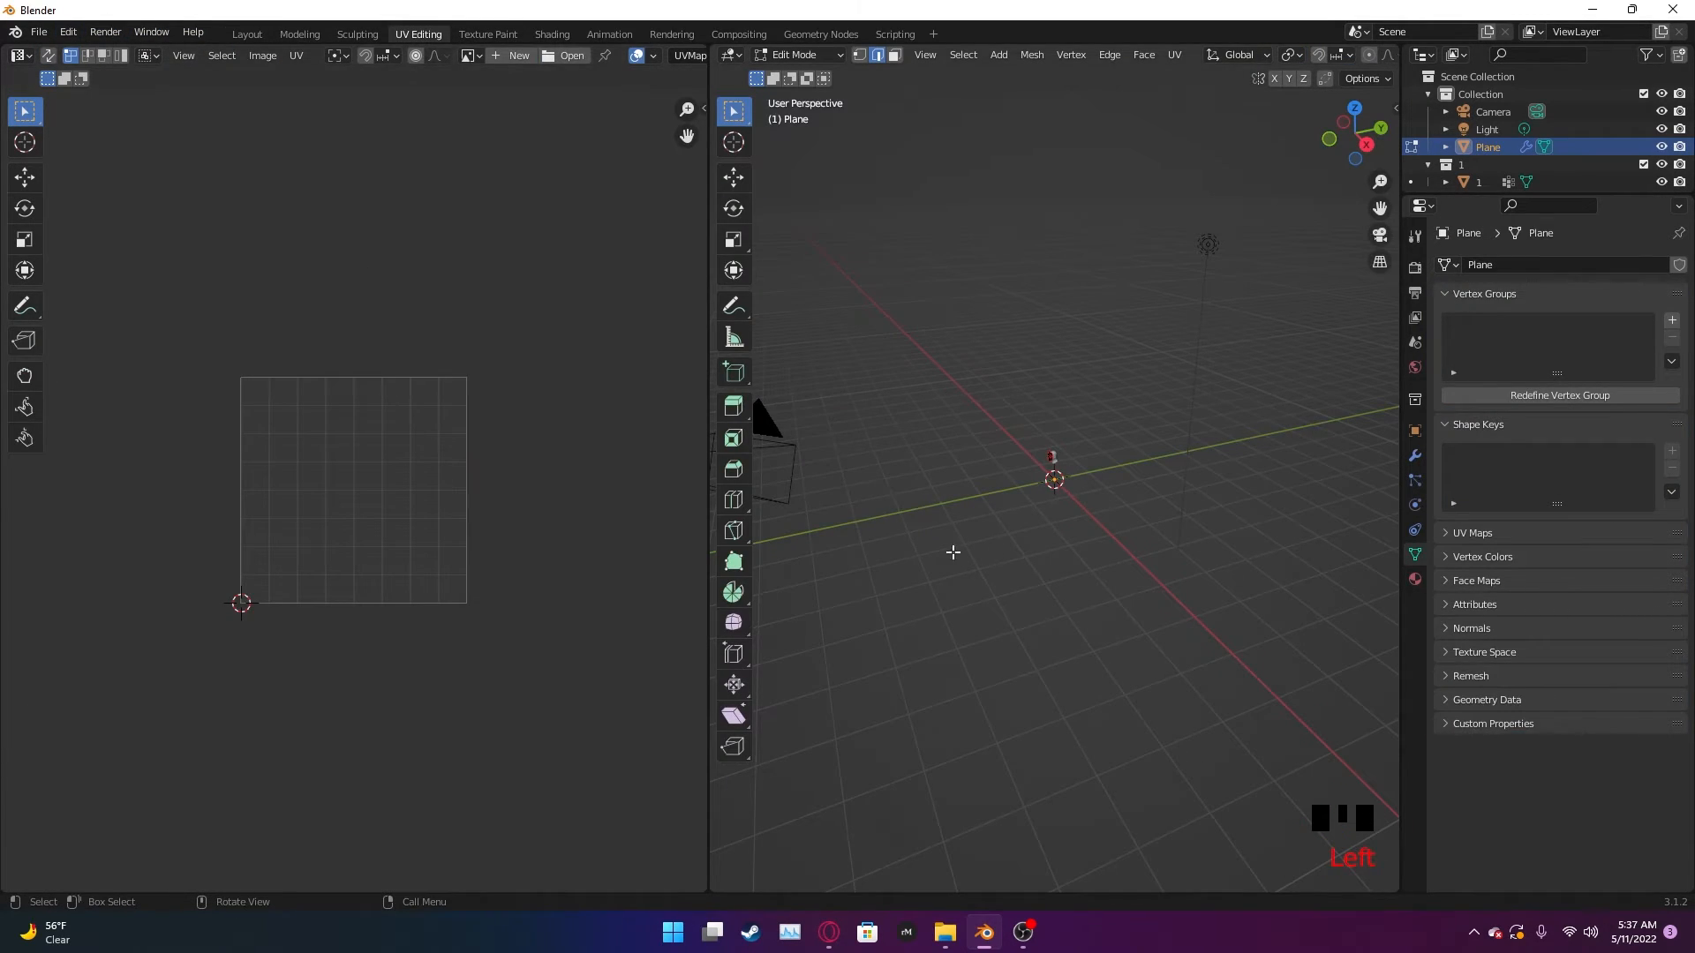
pyautogui.scroll(13, 1150, 491)
pyautogui.moveTo(1116, 431); pyautogui.dragTo(1185, 352, button='middle')
pyautogui.scroll(5, 1185, 360)
pyautogui.scroll(-2, 1184, 328)
# - Try to unwrap the mask mesh from the UV editor, widening the editor area between attempts
pyautogui.rightClick(386, 529)
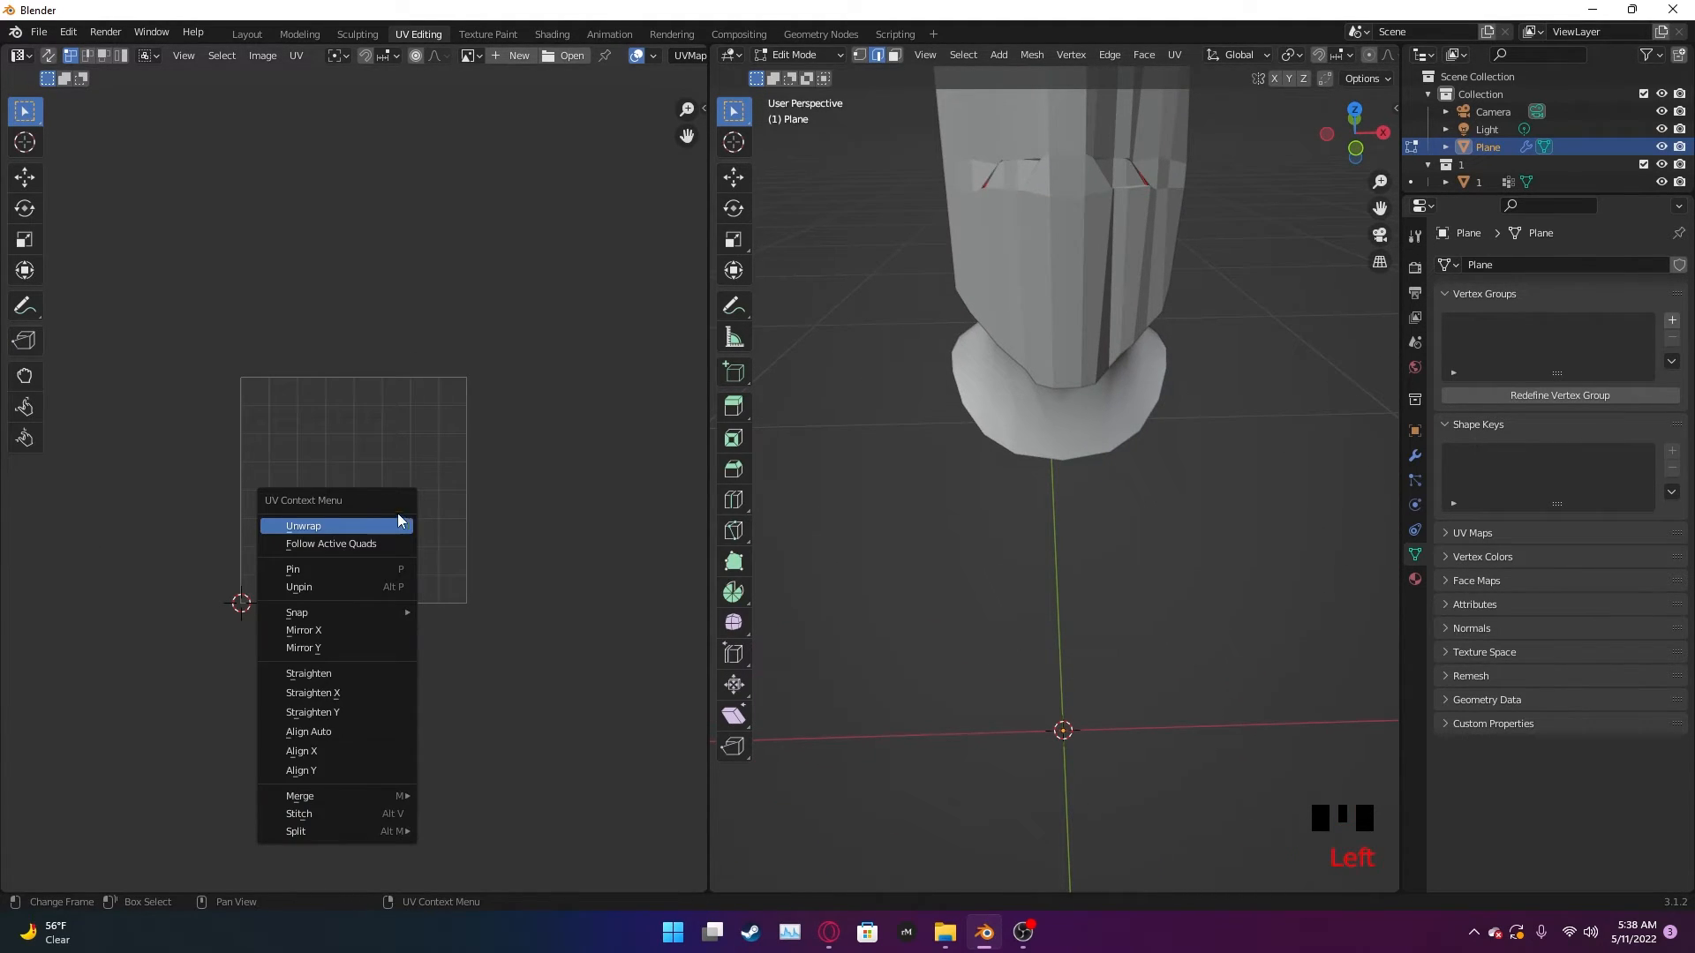
pyautogui.click(399, 525)
pyautogui.scroll(3, 378, 522)
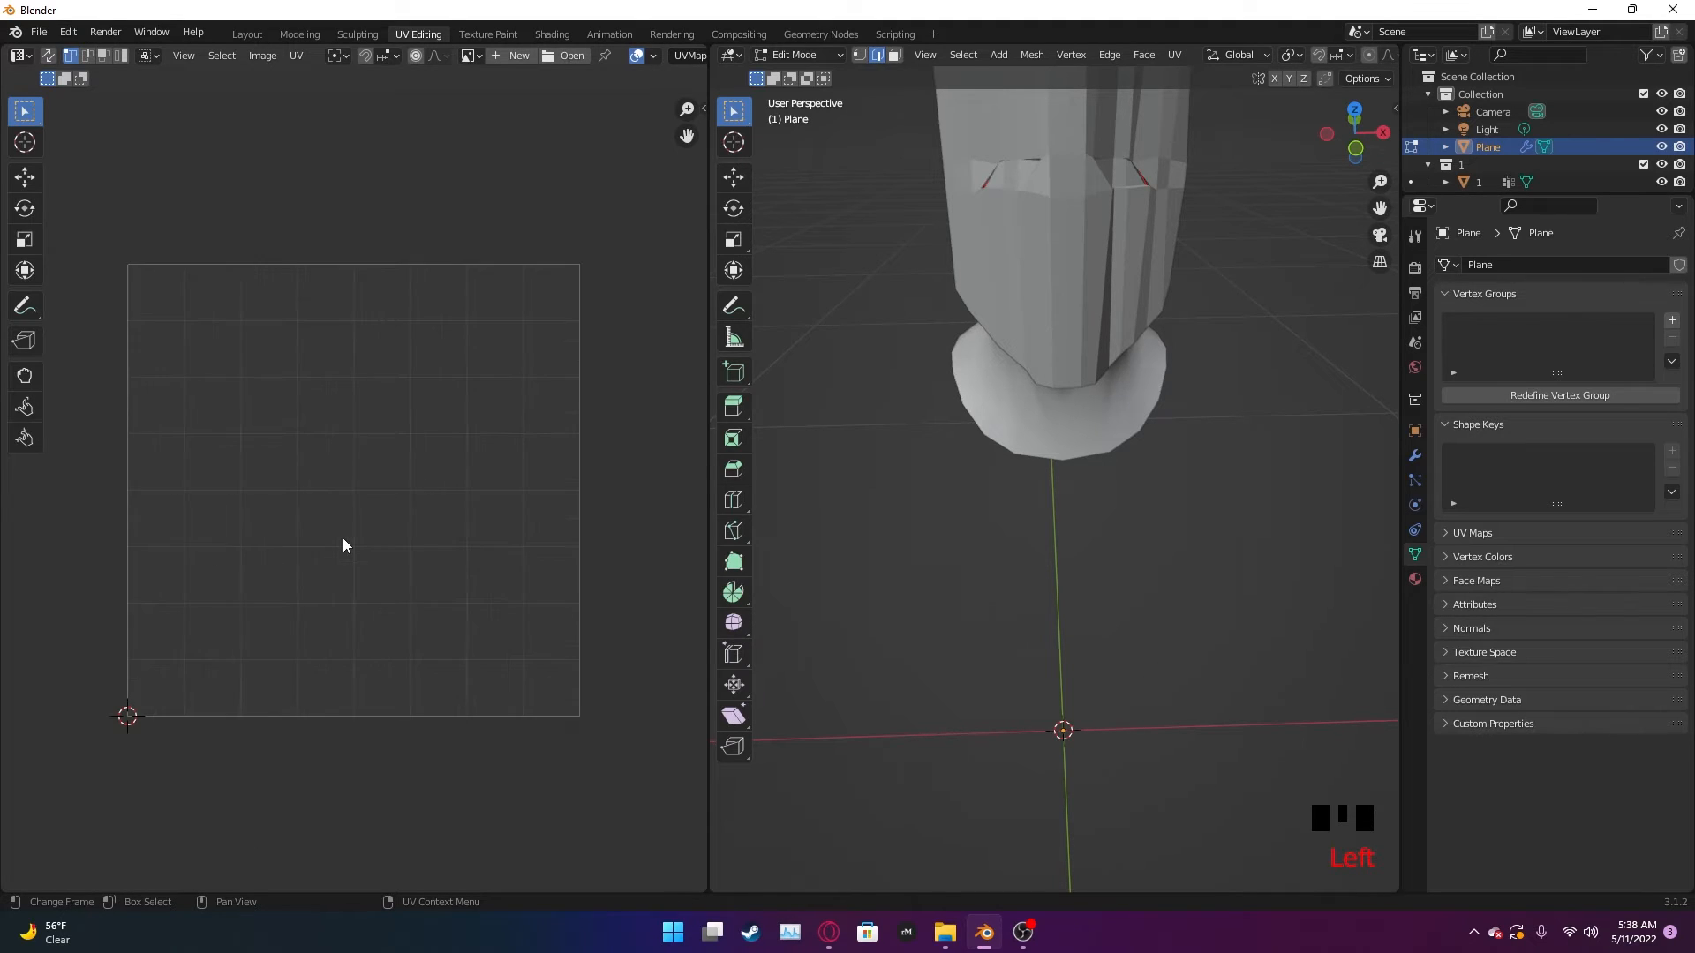
pyautogui.scroll(-1, 476, 399)
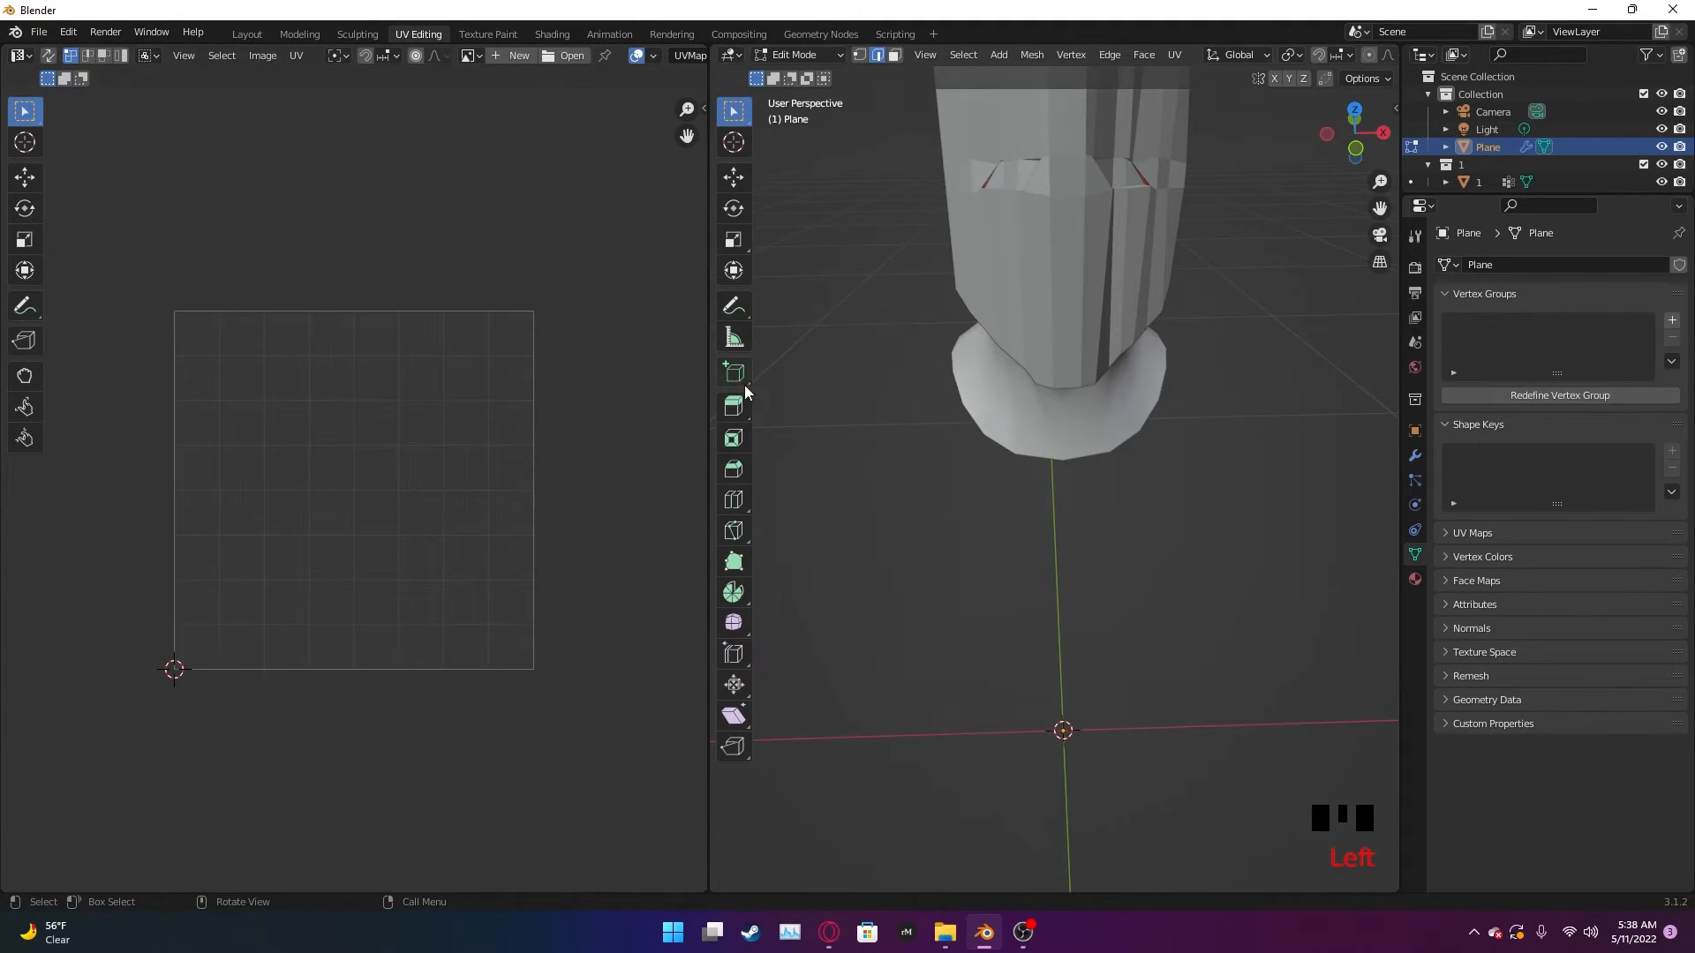
pyautogui.moveTo(709, 391); pyautogui.dragTo(798, 390)
pyautogui.click(416, 477)
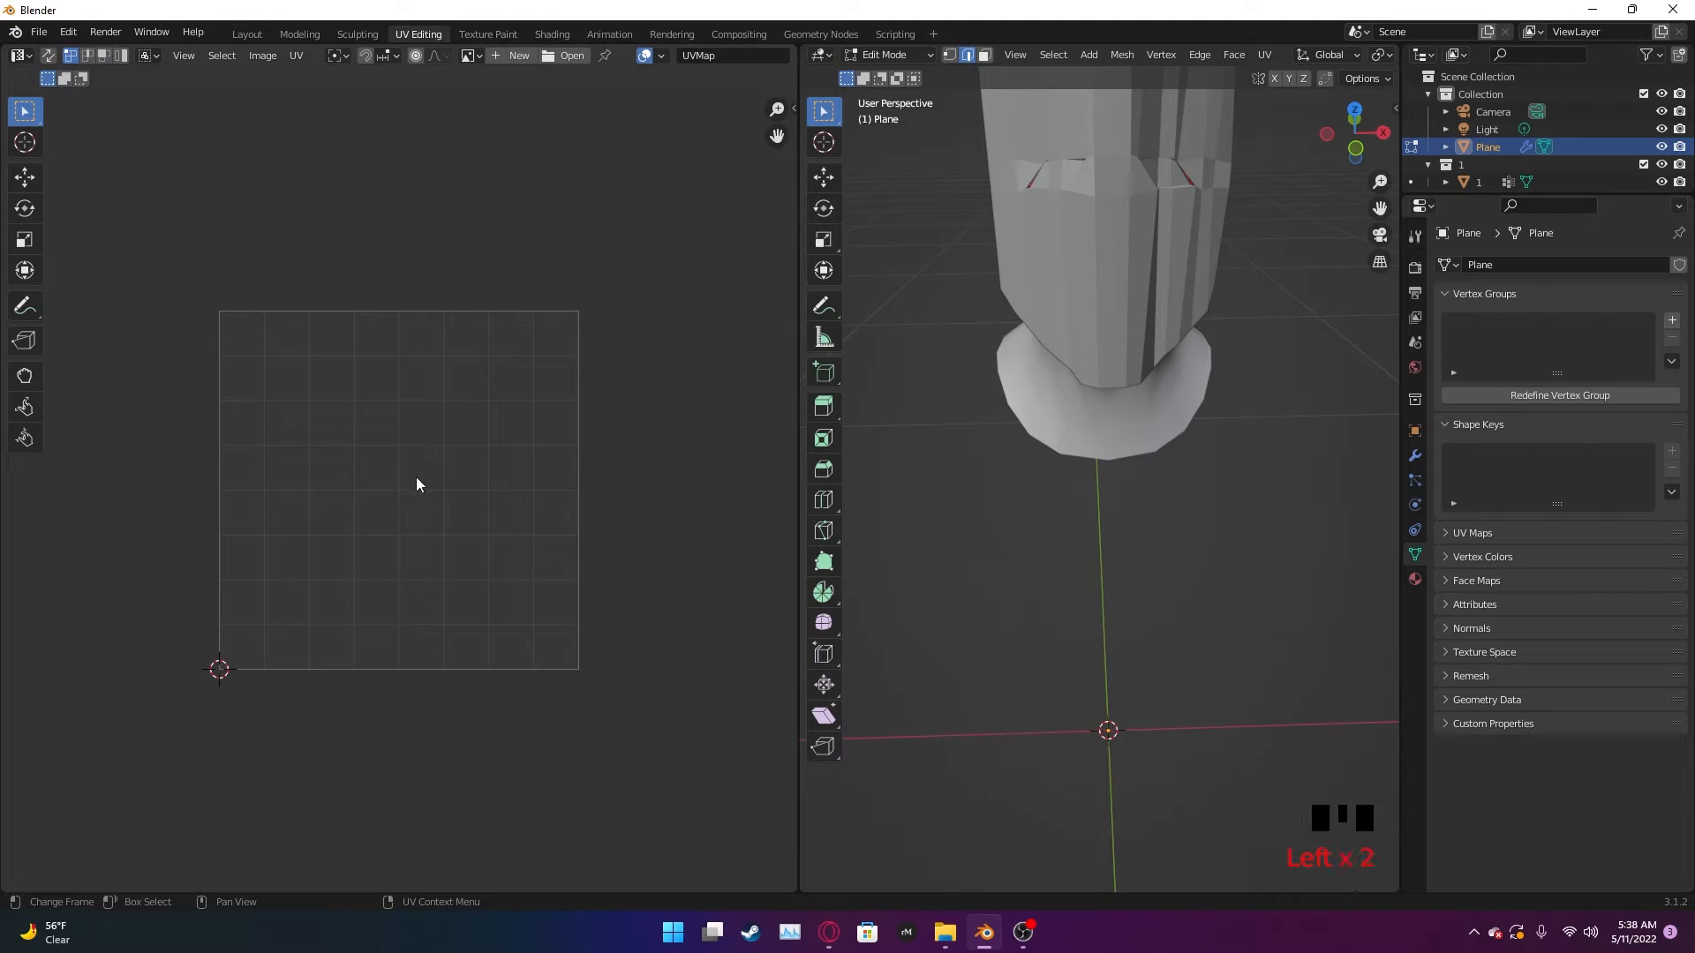
pyautogui.rightClick(432, 514)
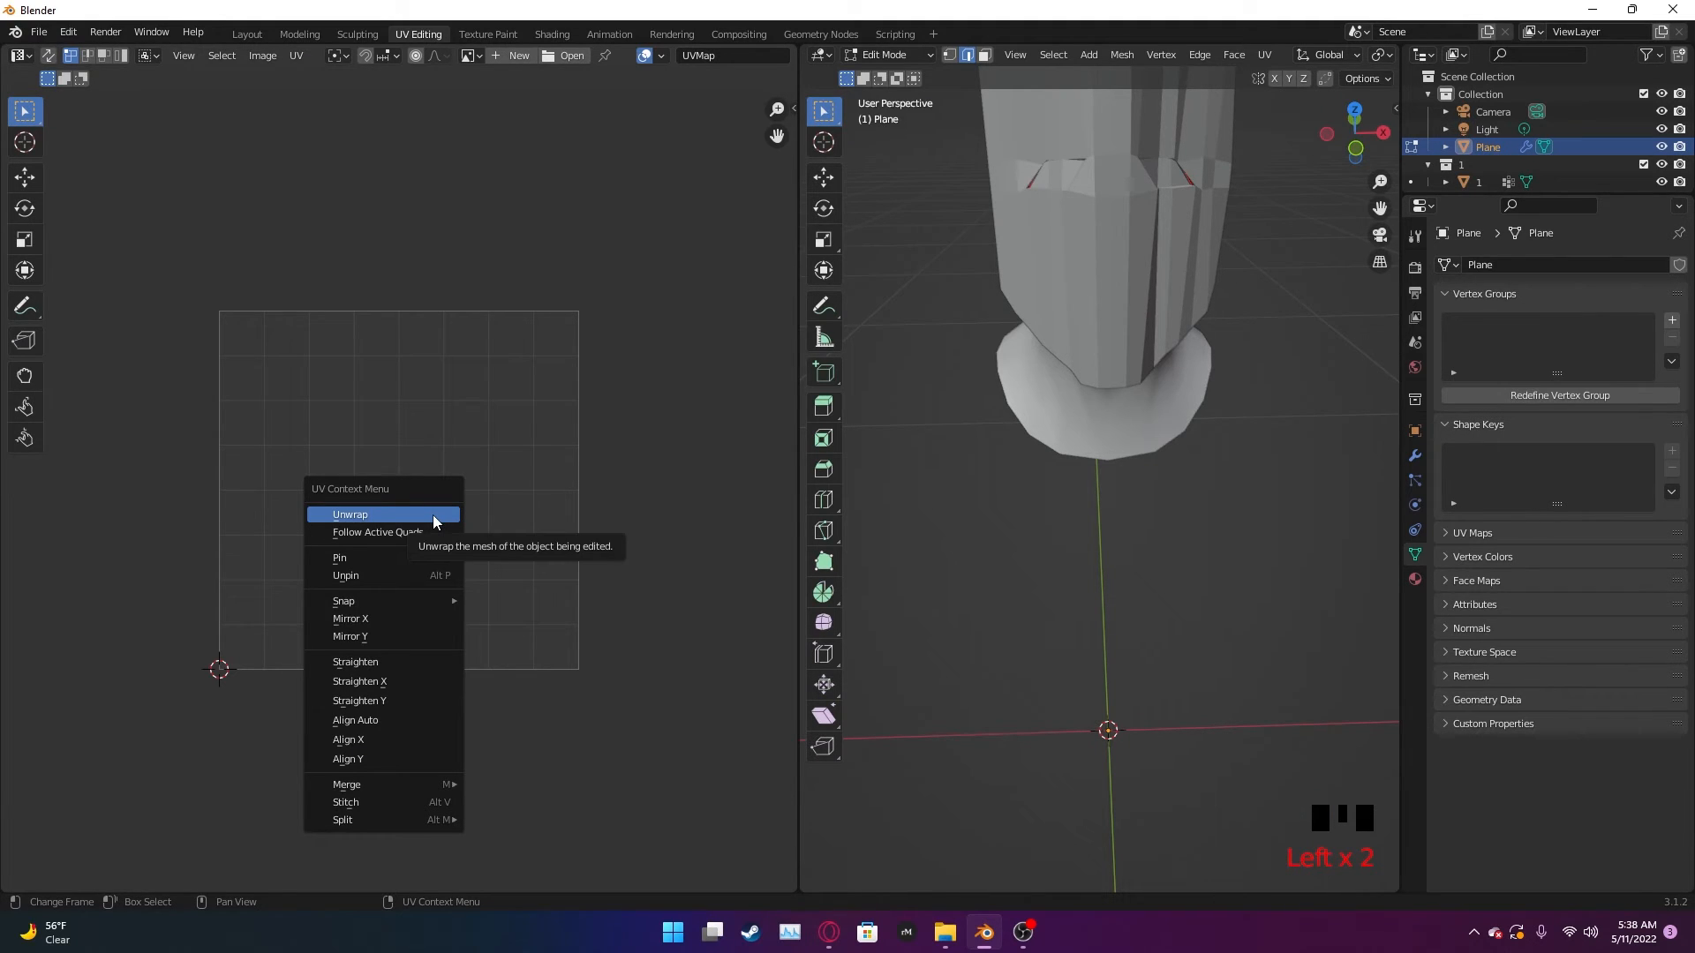
pyautogui.click(433, 515)
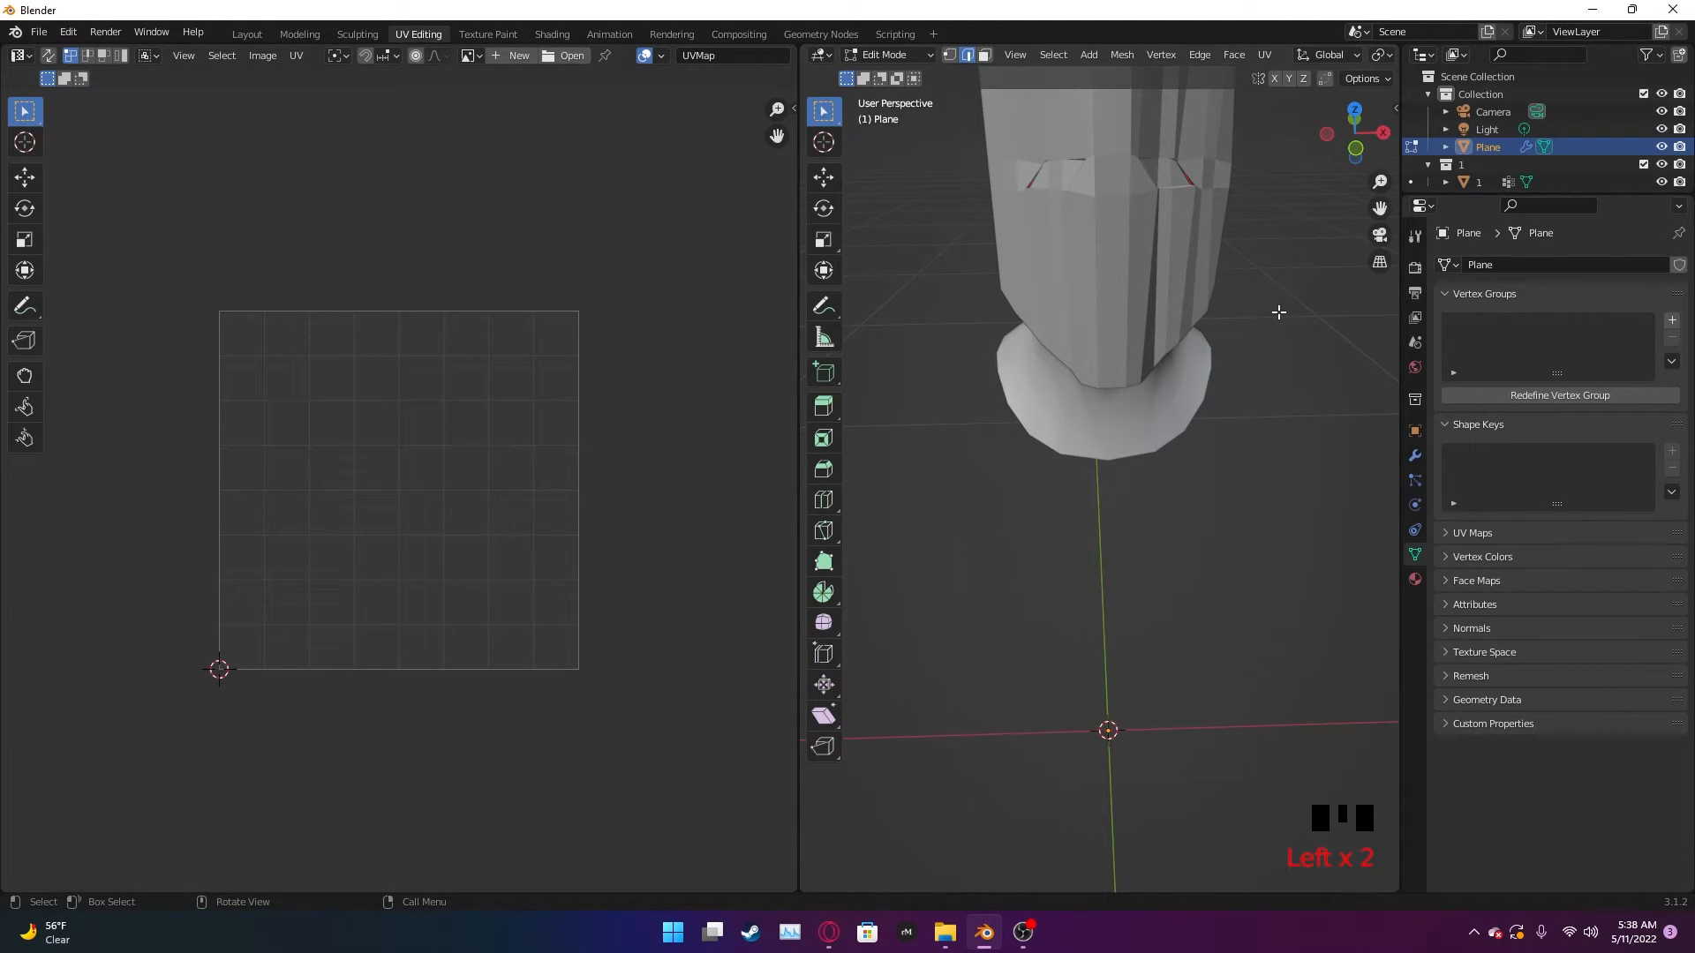
# - Undo the last unwrap attempts on the mask mesh
pyautogui.hotkey('ctrl', 'z')
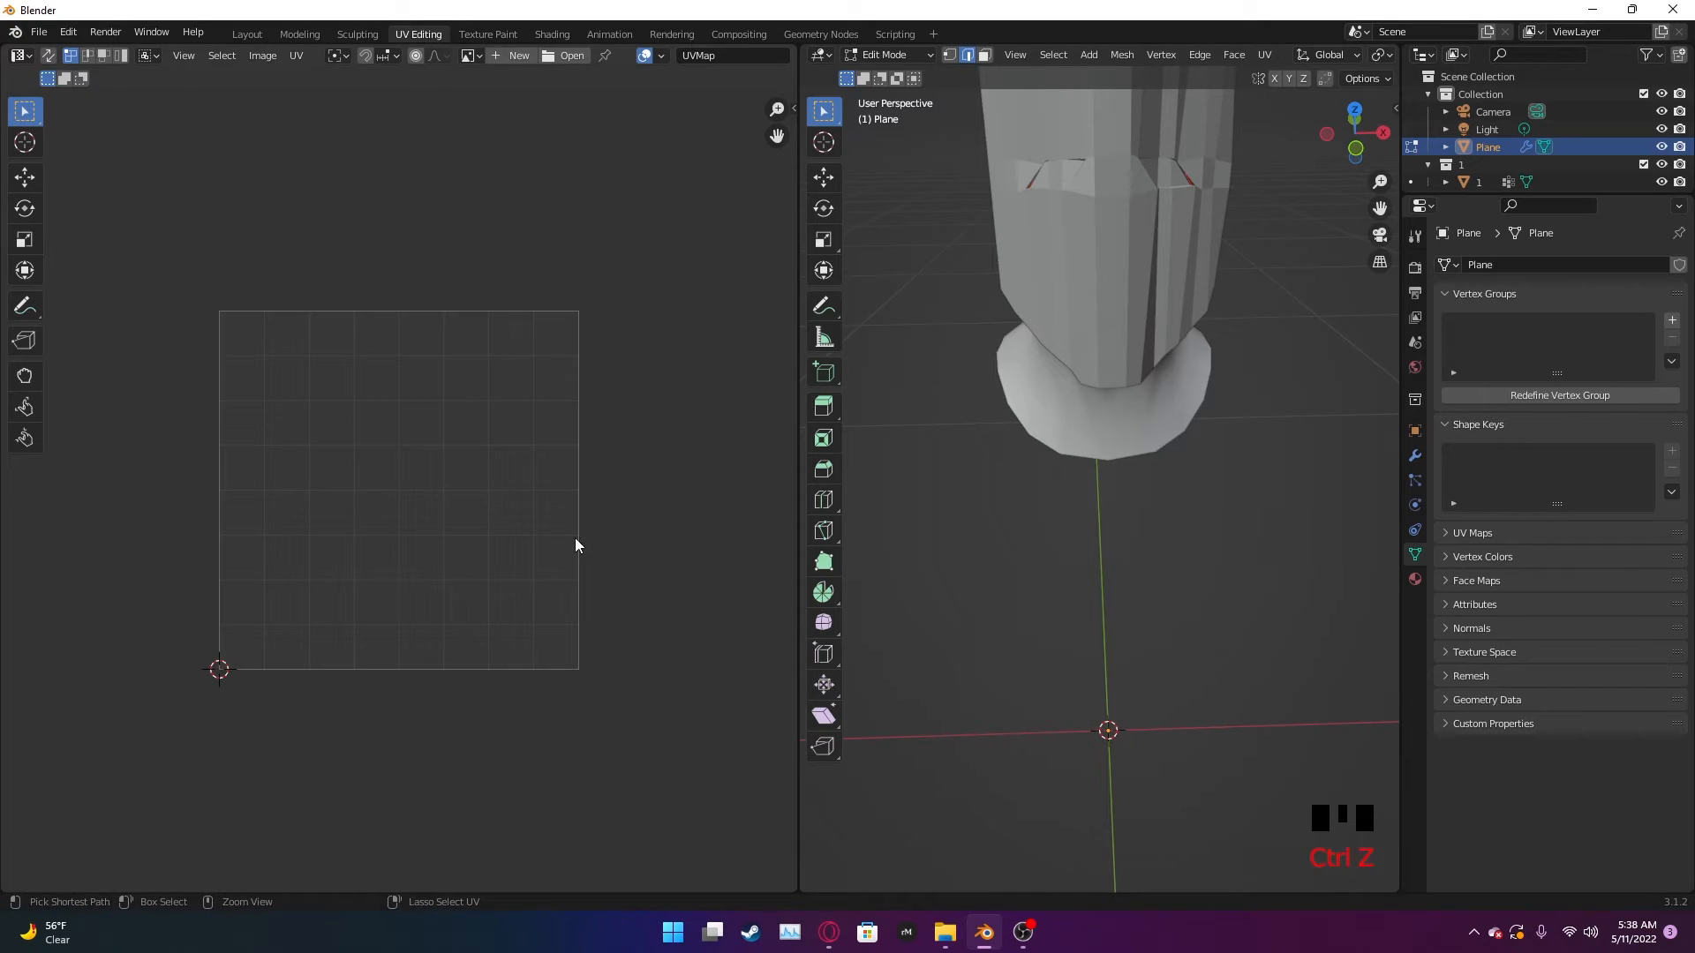
pyautogui.hotkey('ctrl', 'z')
pyautogui.hotkey('ctrl', 'z')
pyautogui.click(1170, 182)
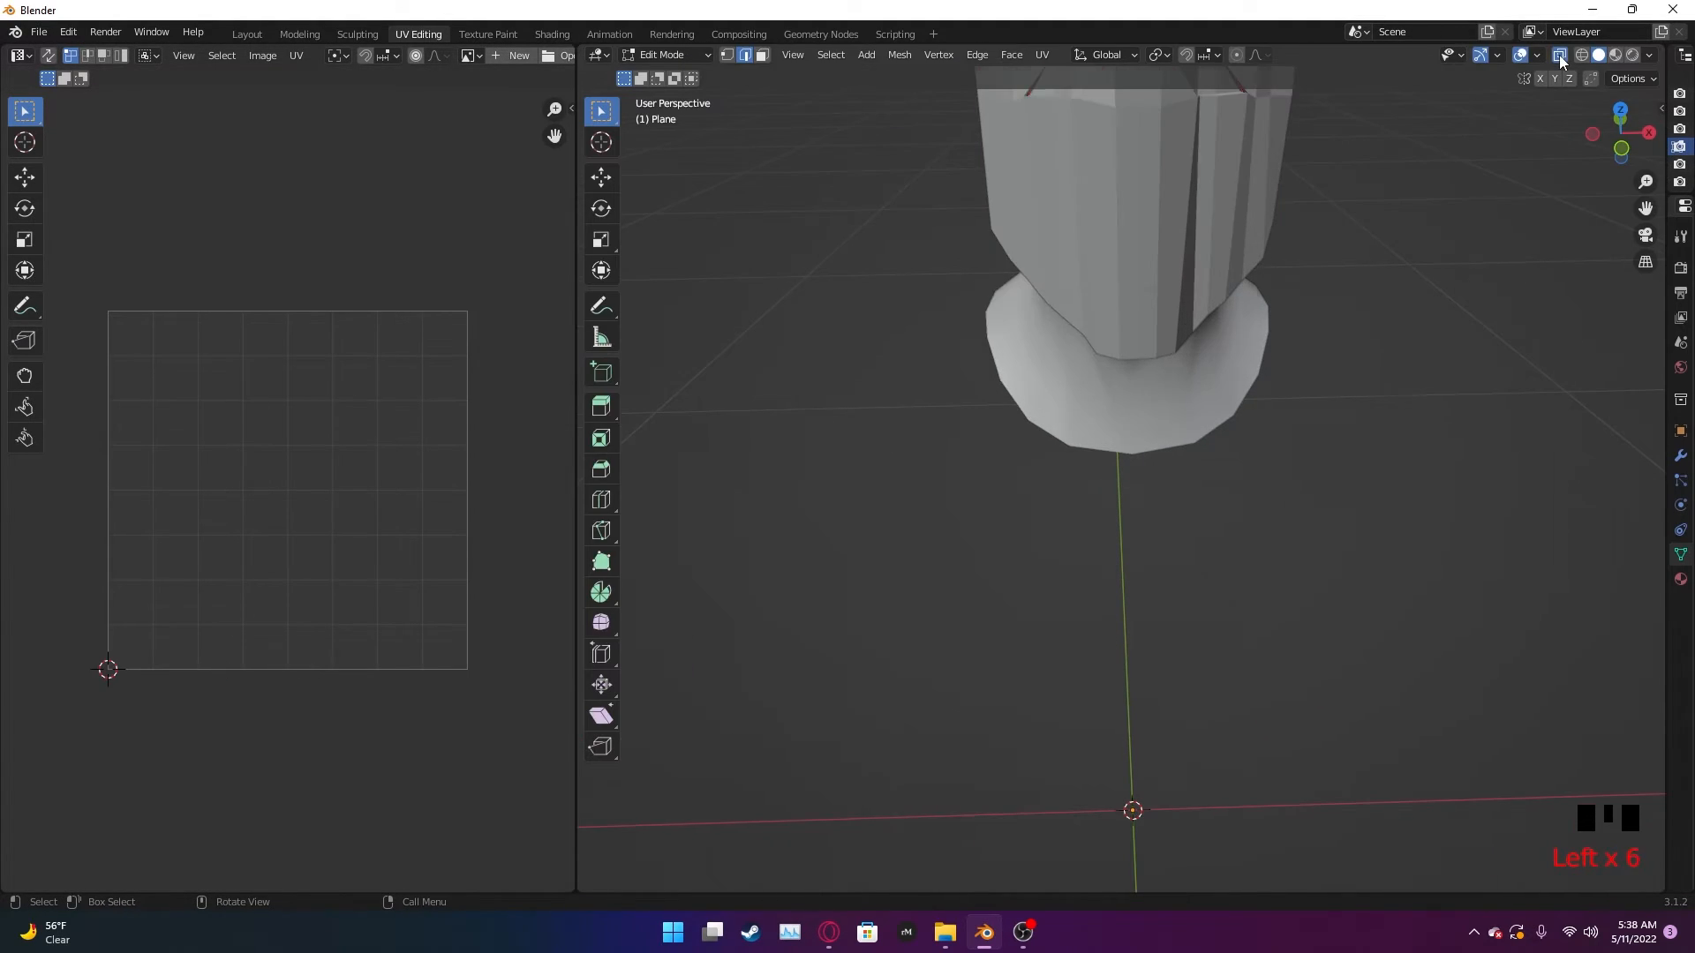
# - Turn on X-ray in the 3D viewport, select the whole mask mesh and unwrap its UVs along the marked seams
pyautogui.click(1558, 54)
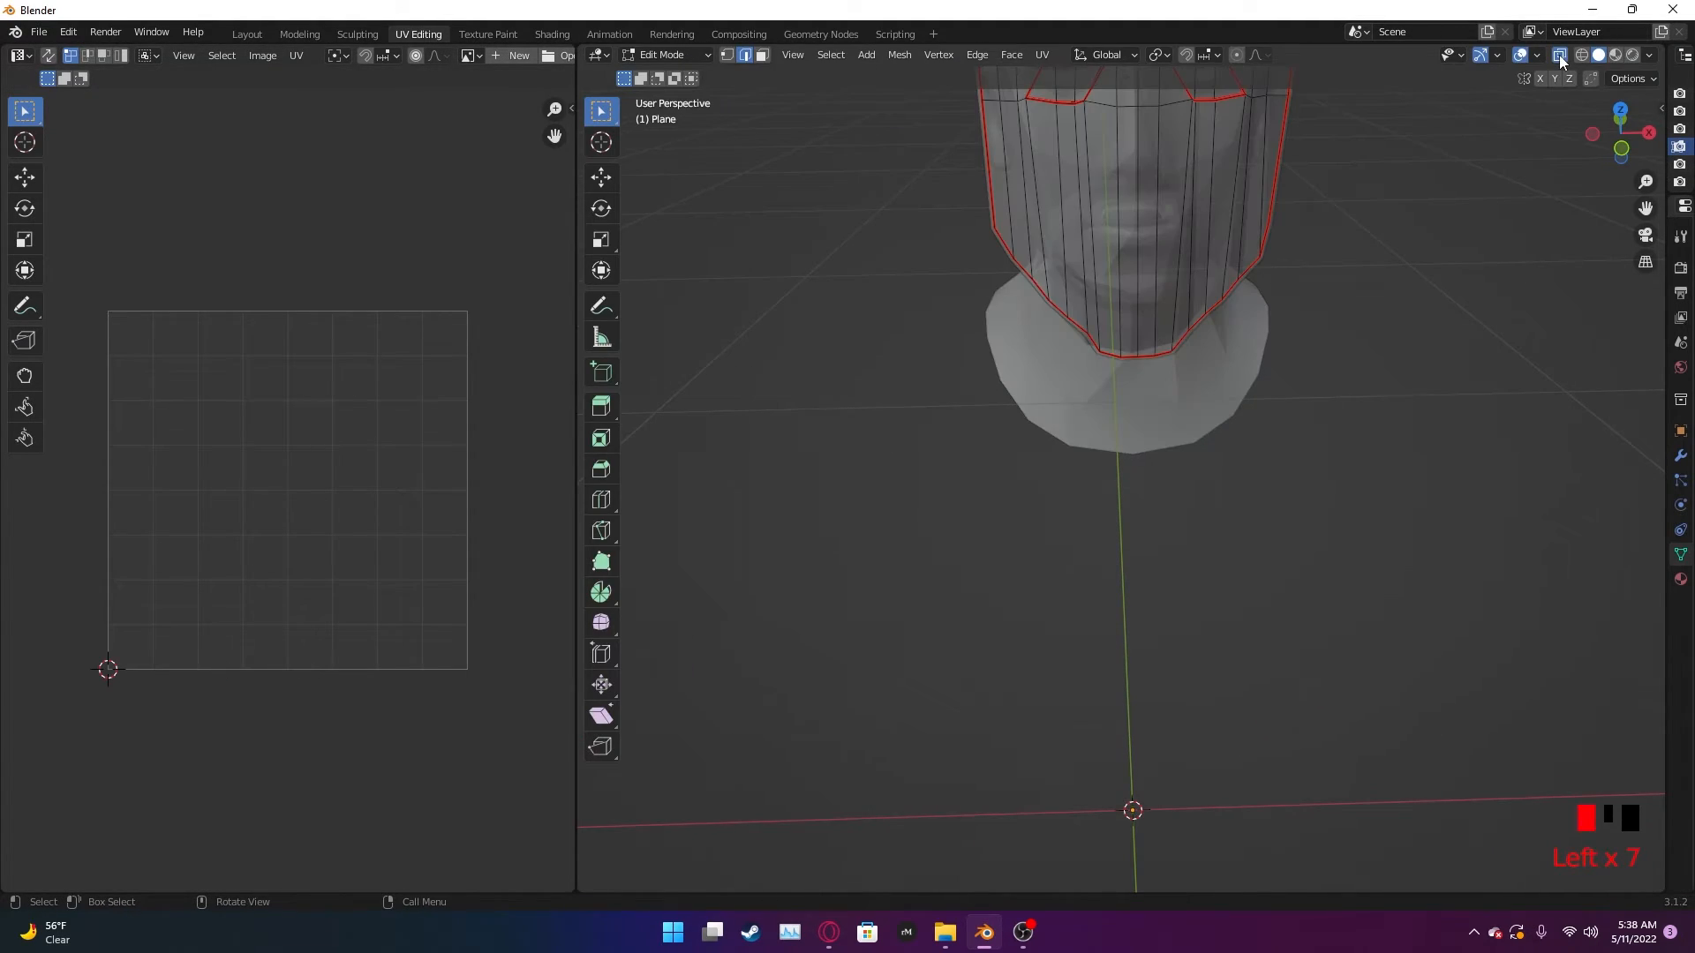
pyautogui.moveTo(1377, 215); pyautogui.dragTo(1229, 337, button='middle')
pyautogui.press('a')
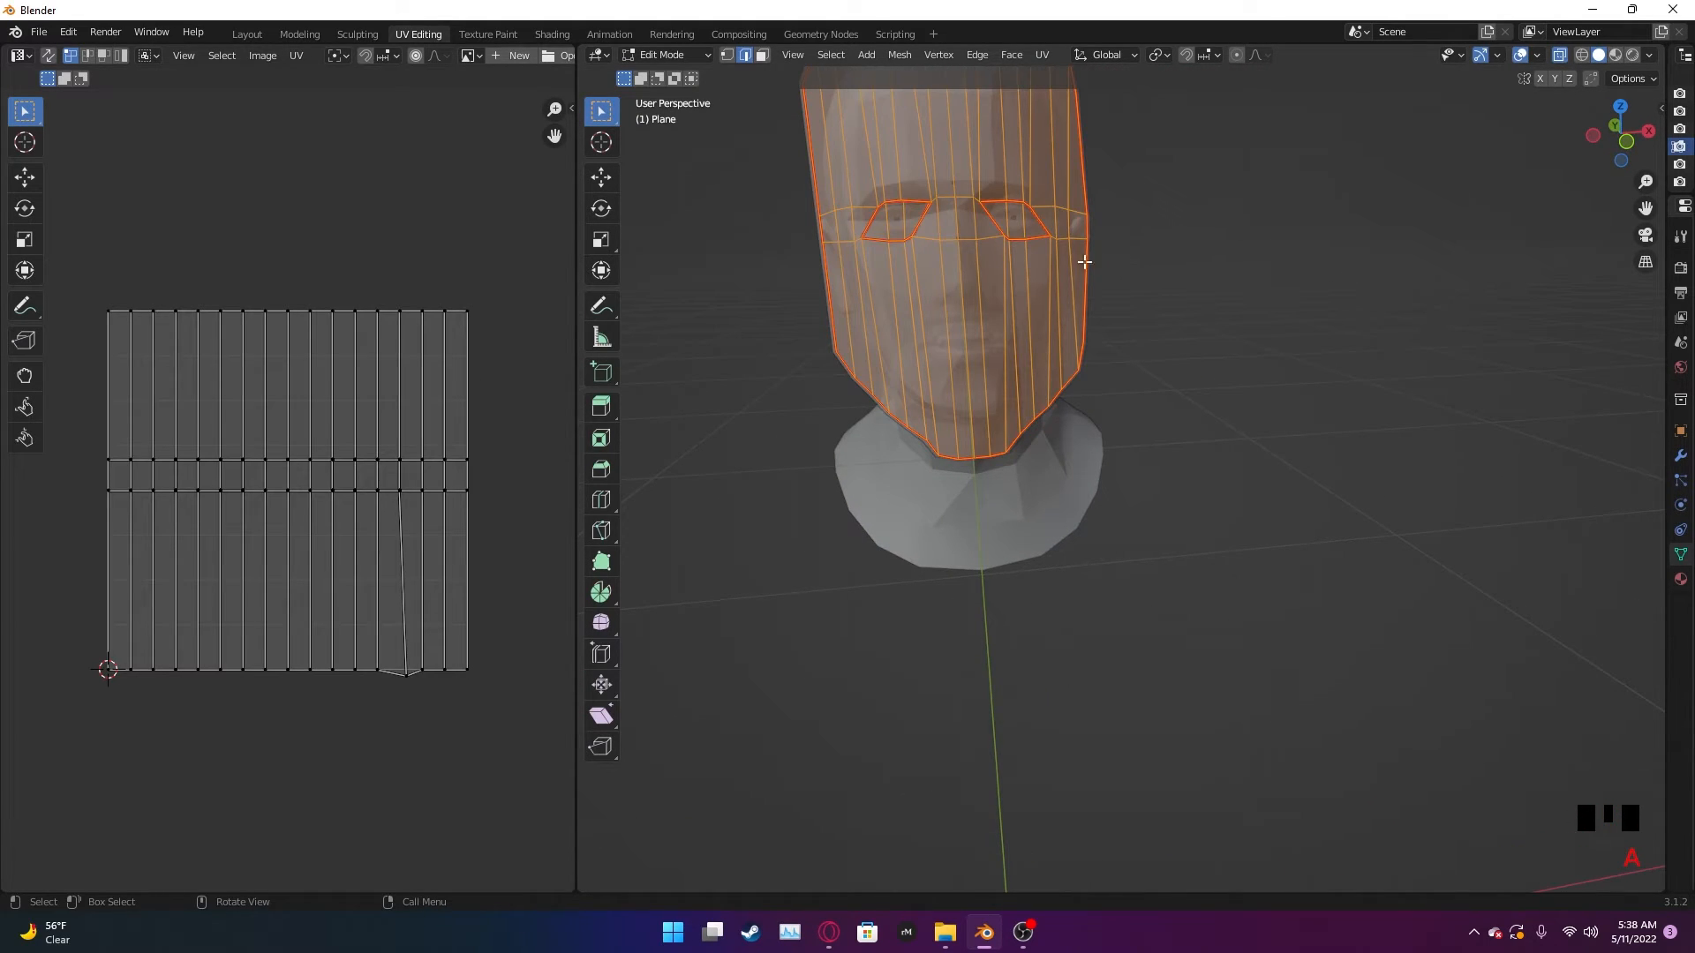
pyautogui.scroll(4, 432, 534)
pyautogui.scroll(-3, 422, 538)
pyautogui.rightClick(421, 521)
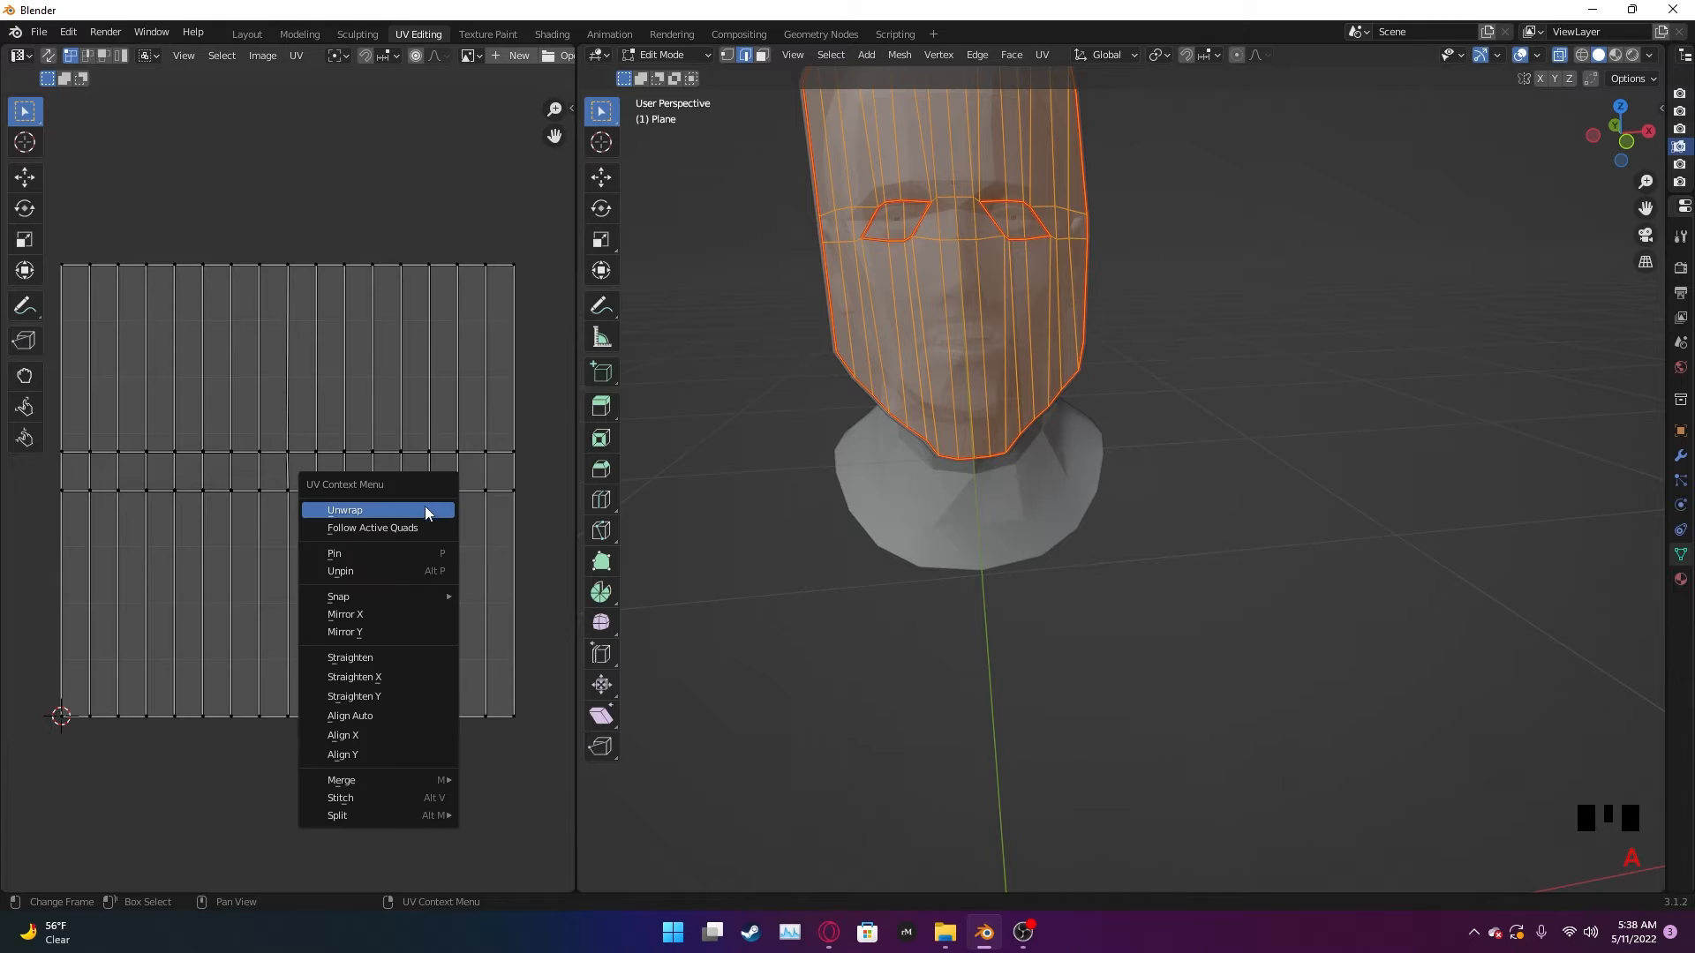
pyautogui.click(426, 510)
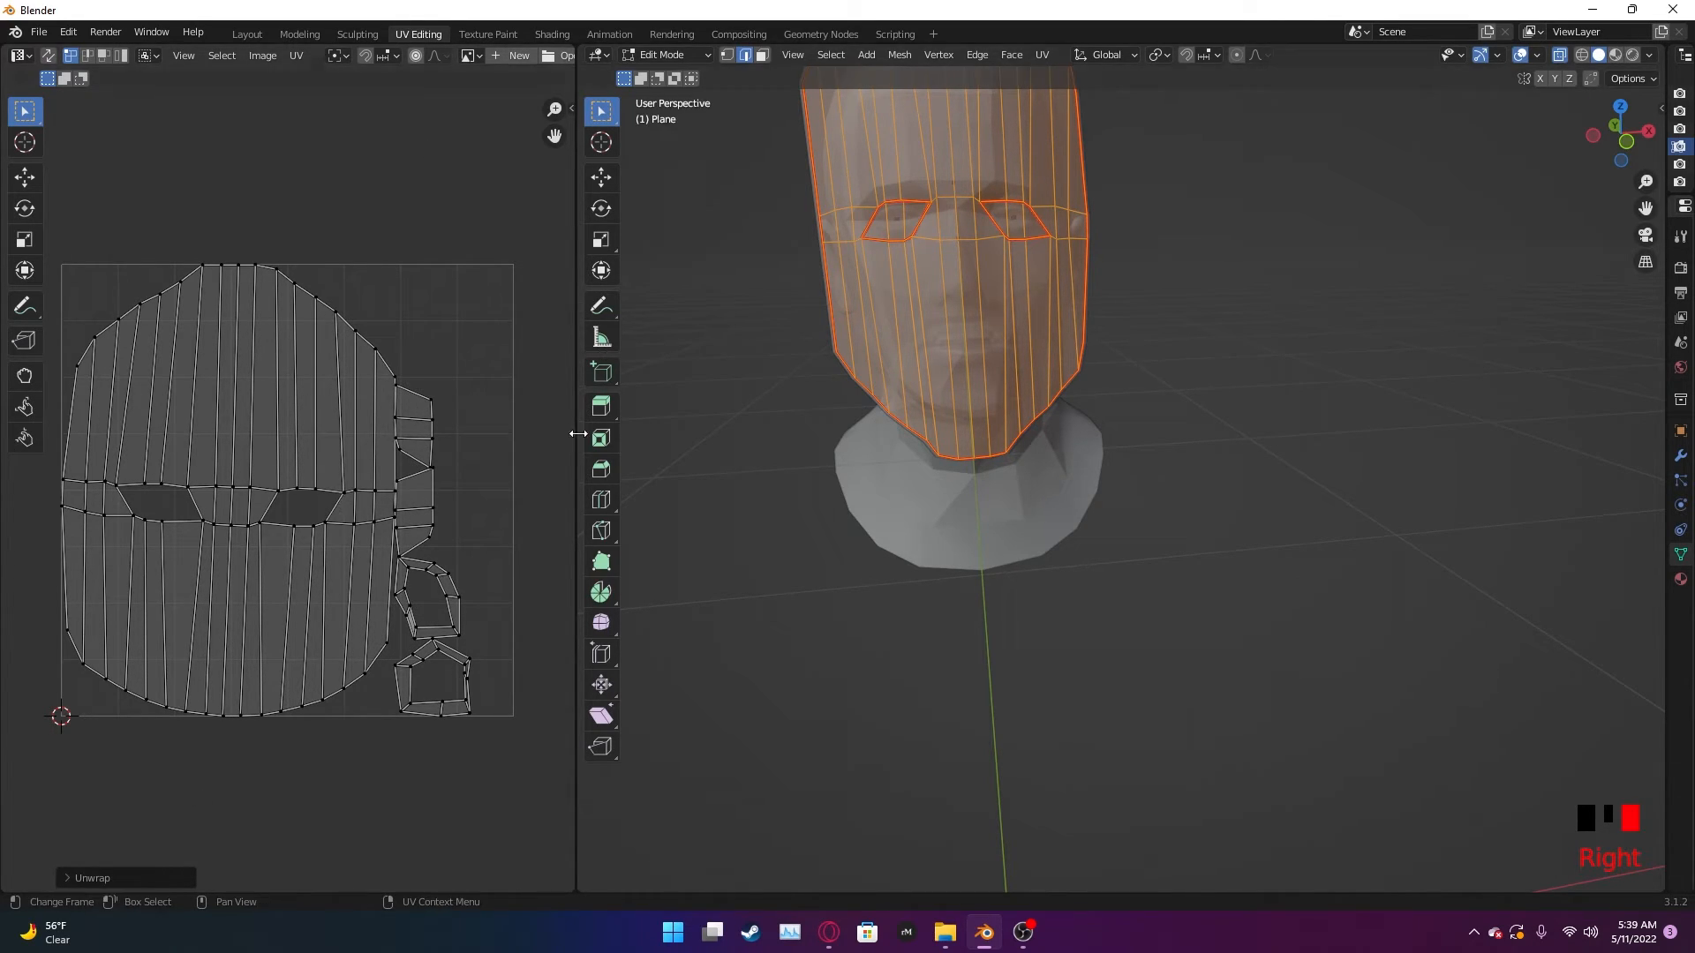
# - Widen the UV editor, frame the unwrapped mask islands and pick a vertex on the upper eye-rim island
pyautogui.moveTo(577, 433); pyautogui.dragTo(756, 433)
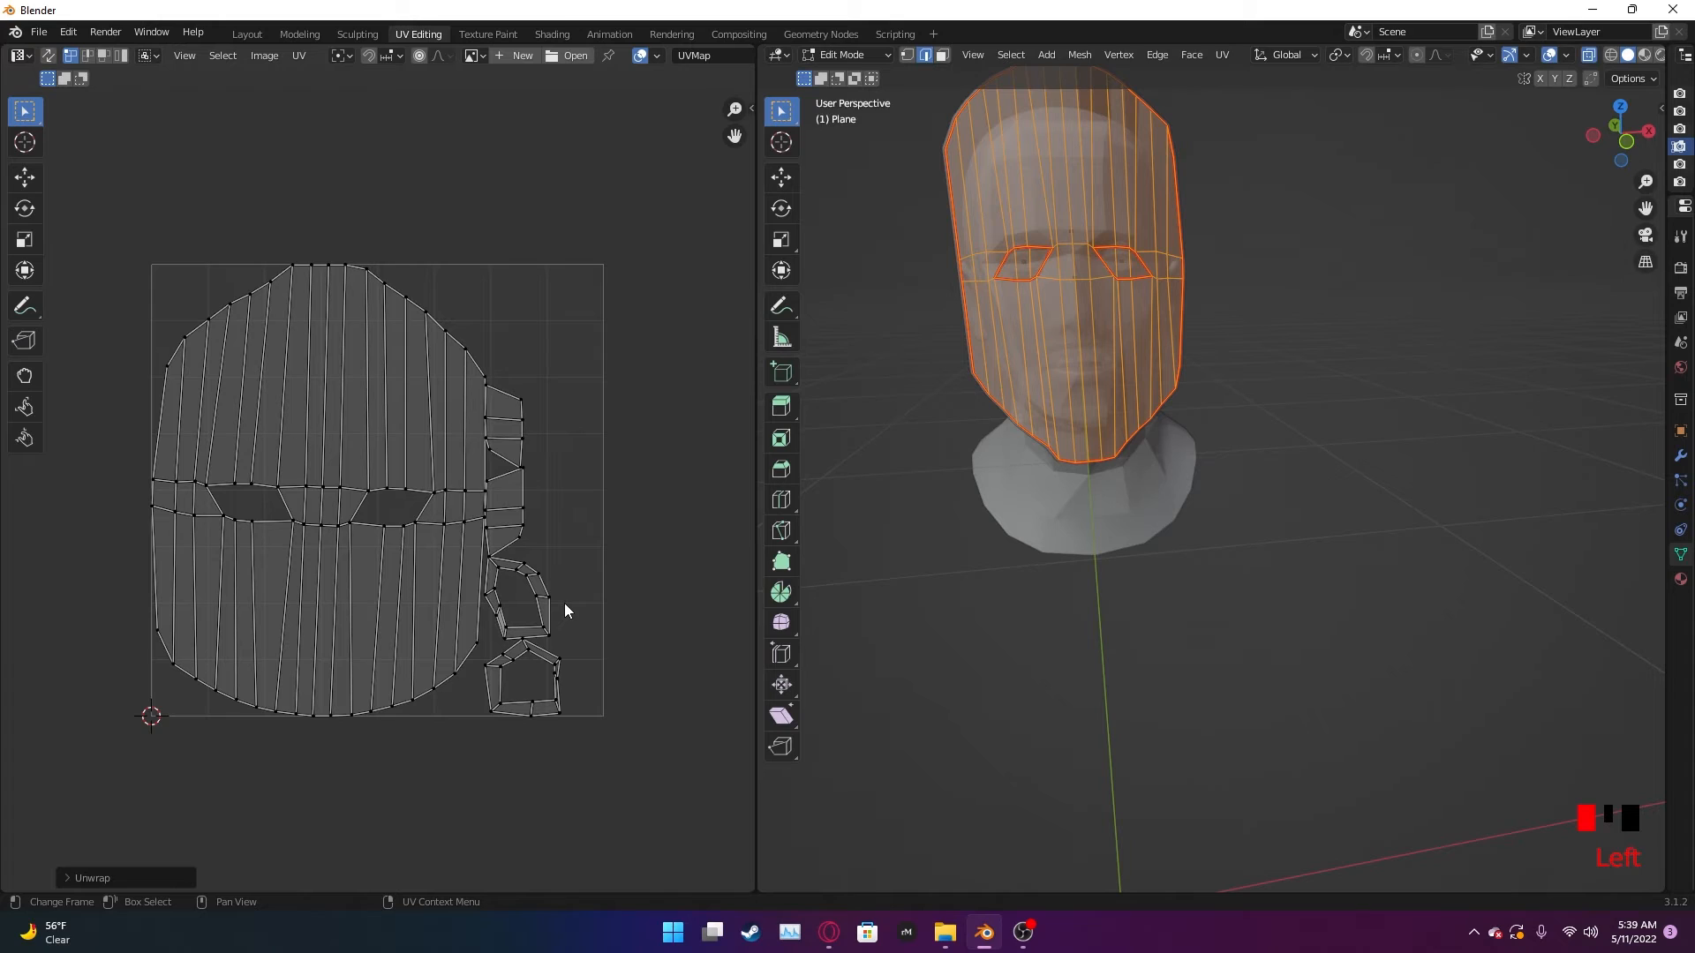
pyautogui.scroll(3, 565, 604)
pyautogui.scroll(-1, 442, 735)
pyautogui.moveTo(708, 505); pyautogui.dragTo(648, 504, button='middle')
pyautogui.scroll(-1, 530, 583)
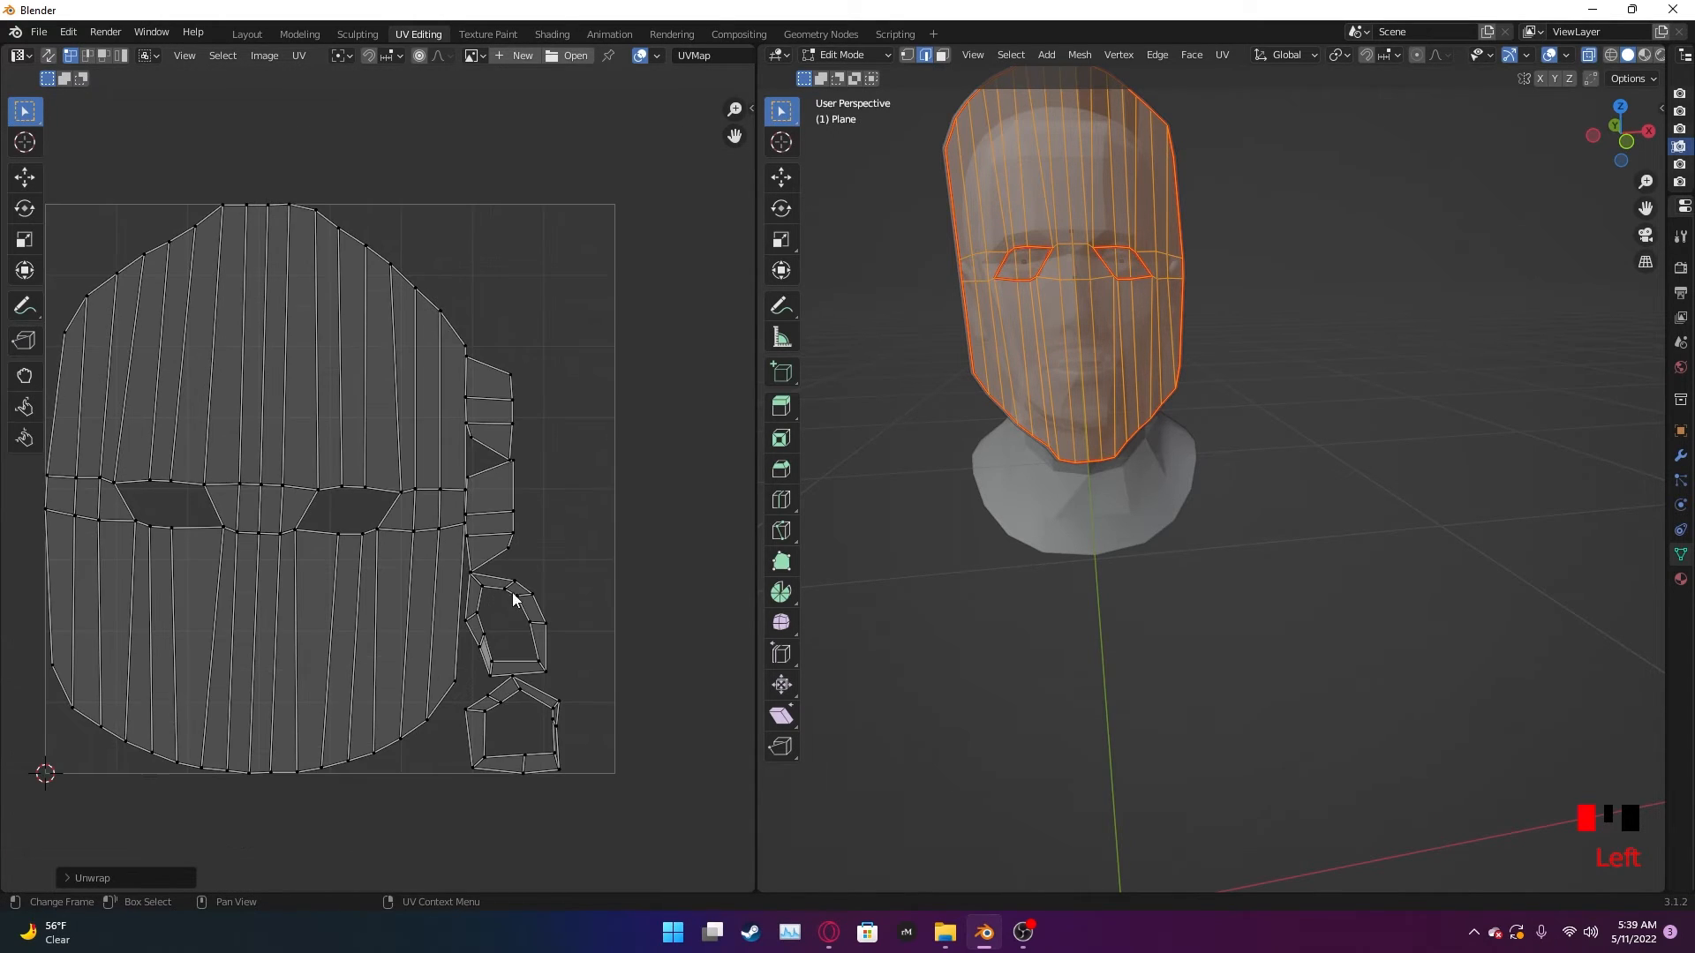
pyautogui.click(465, 578)
pyautogui.click(541, 585)
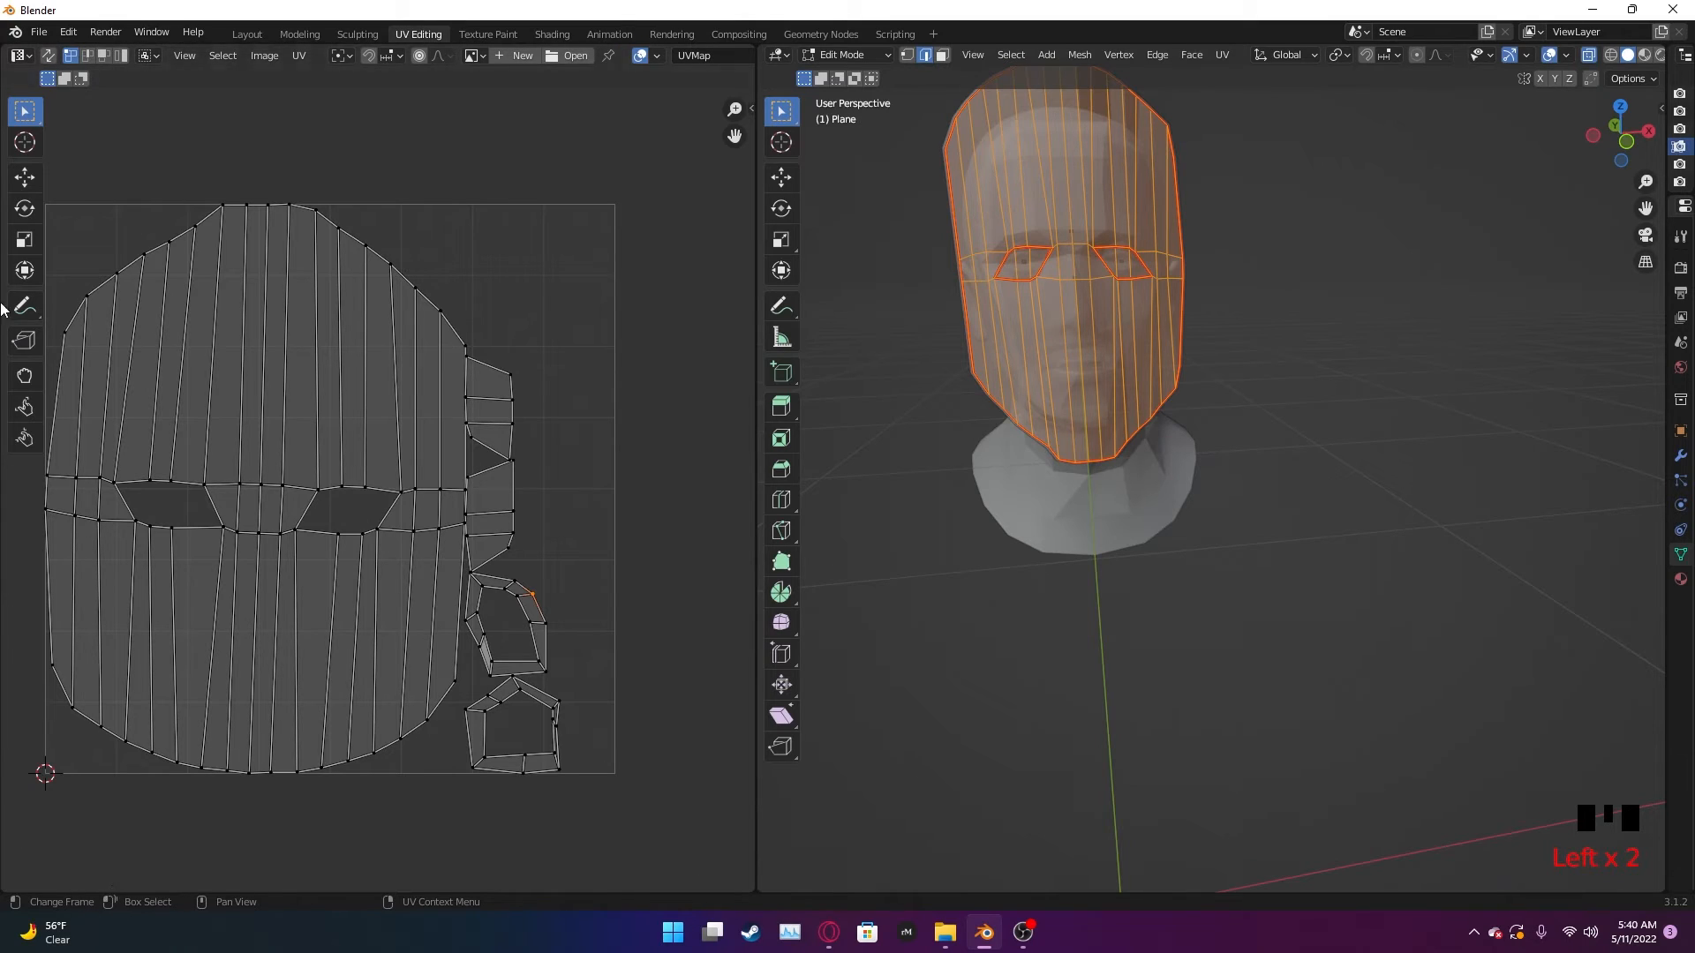
# - Widen the UV editor again with its sidebar open and turn on the stretch overlay for the mask's UVs
pyautogui.press('n')
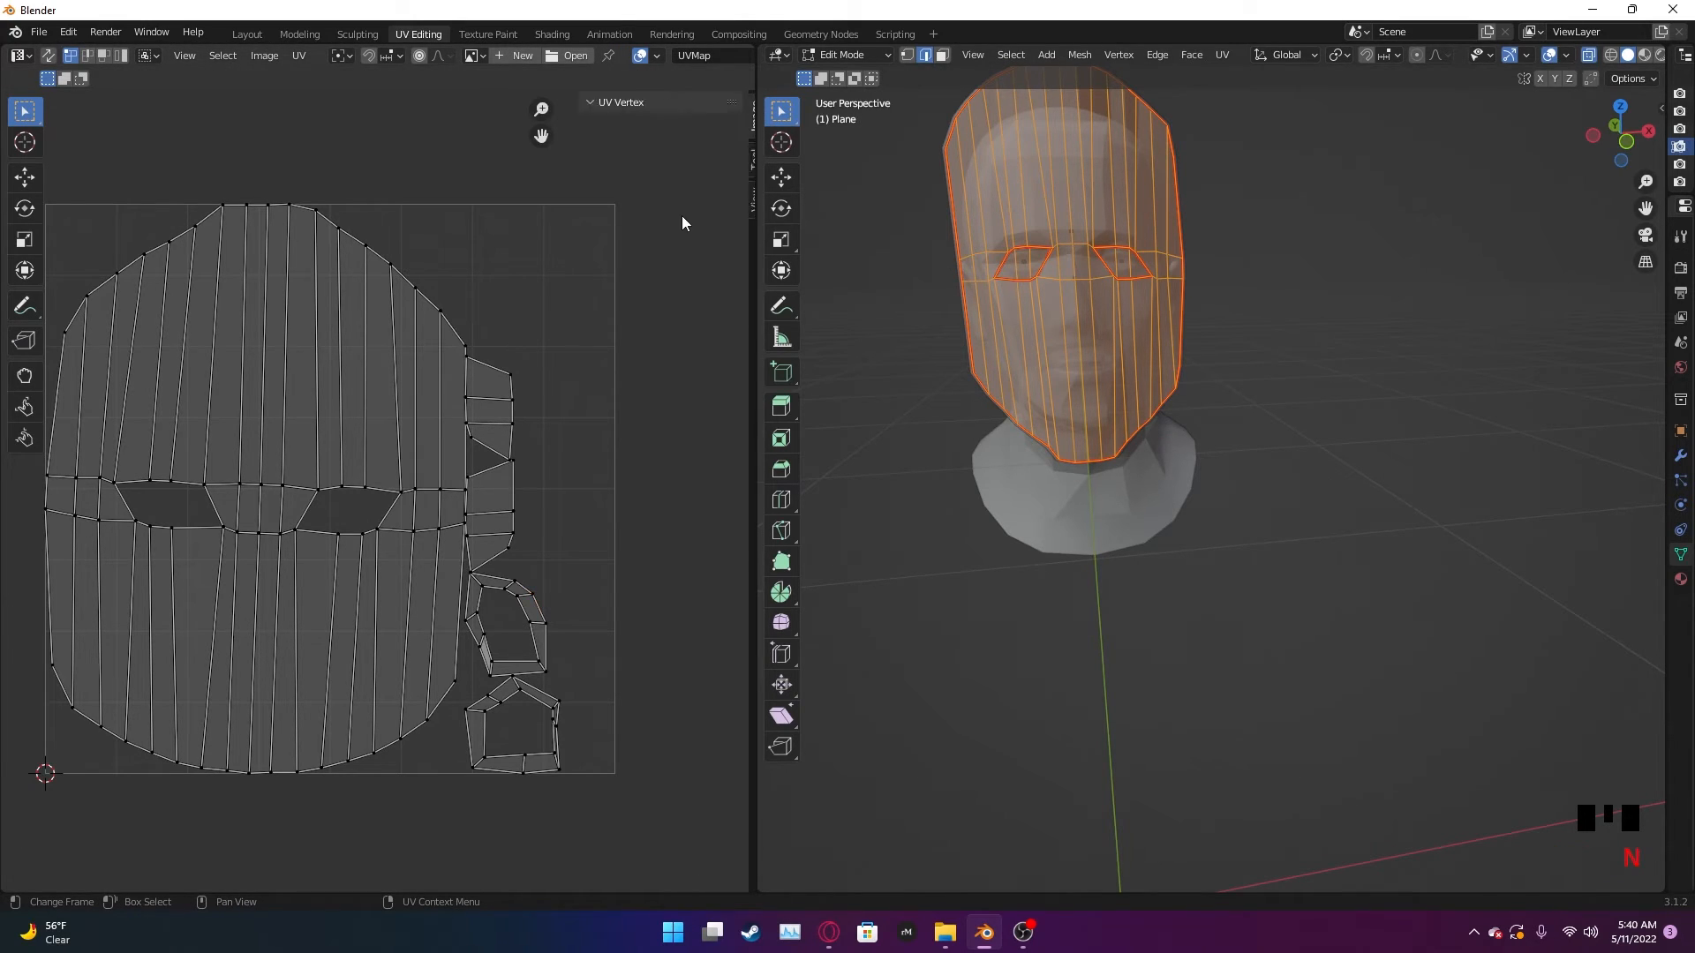
pyautogui.press('n')
pyautogui.press('n')
pyautogui.press('n')
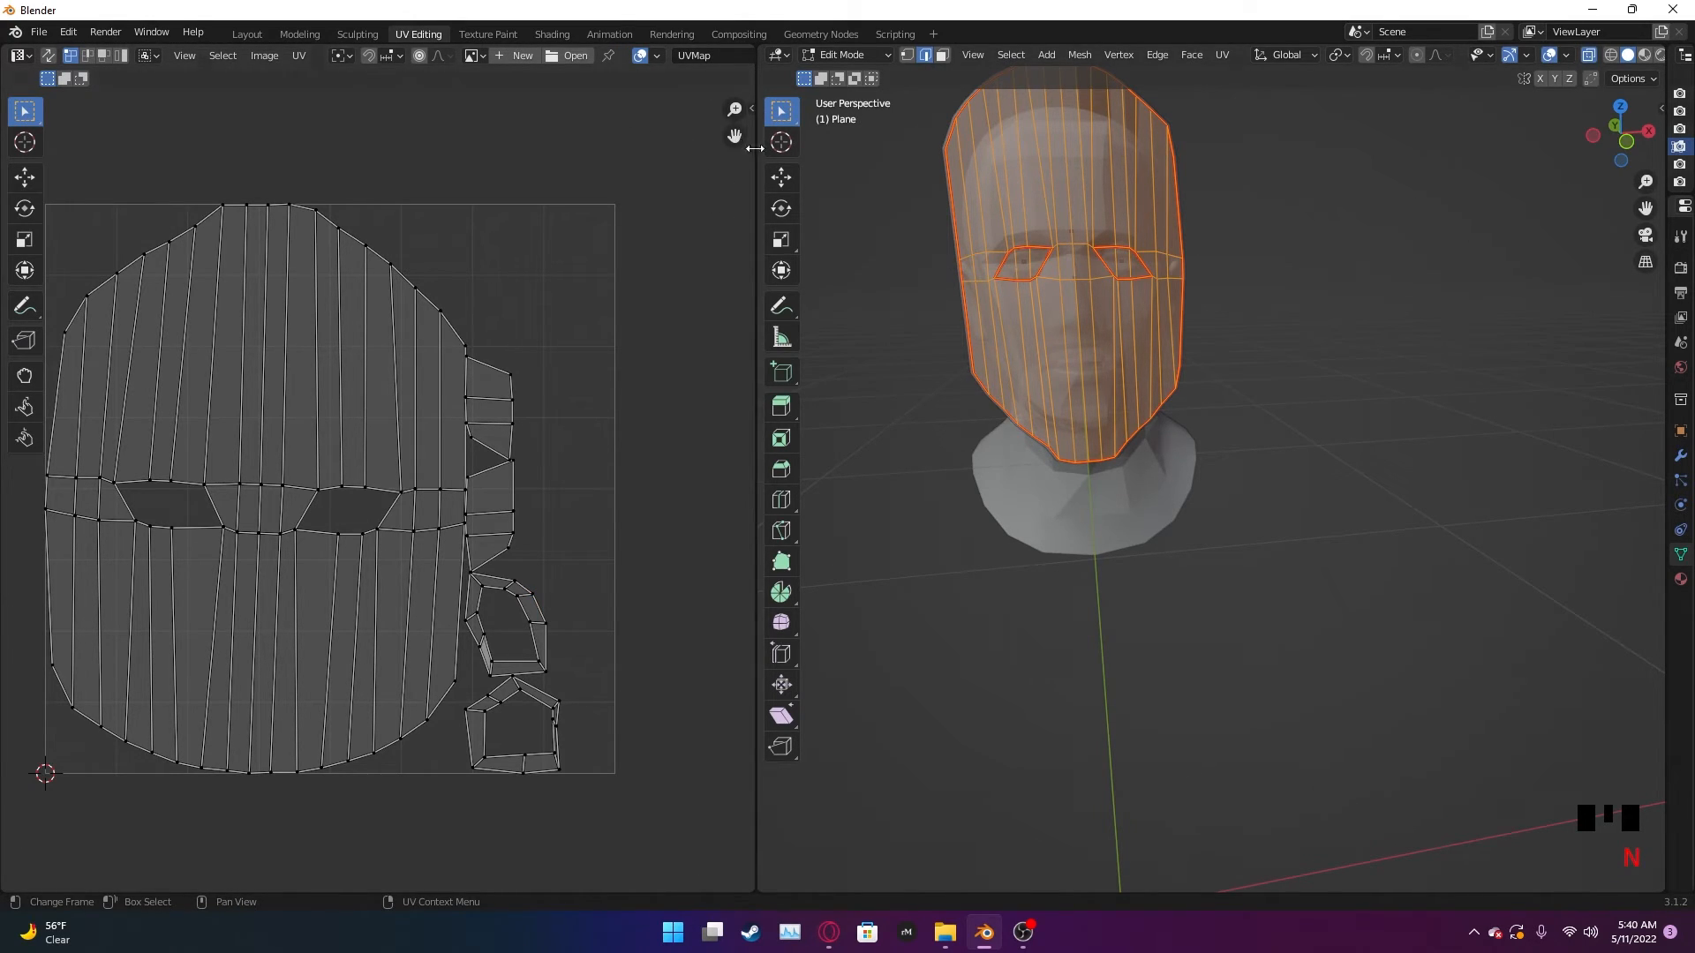
pyautogui.moveTo(756, 149); pyautogui.dragTo(923, 156)
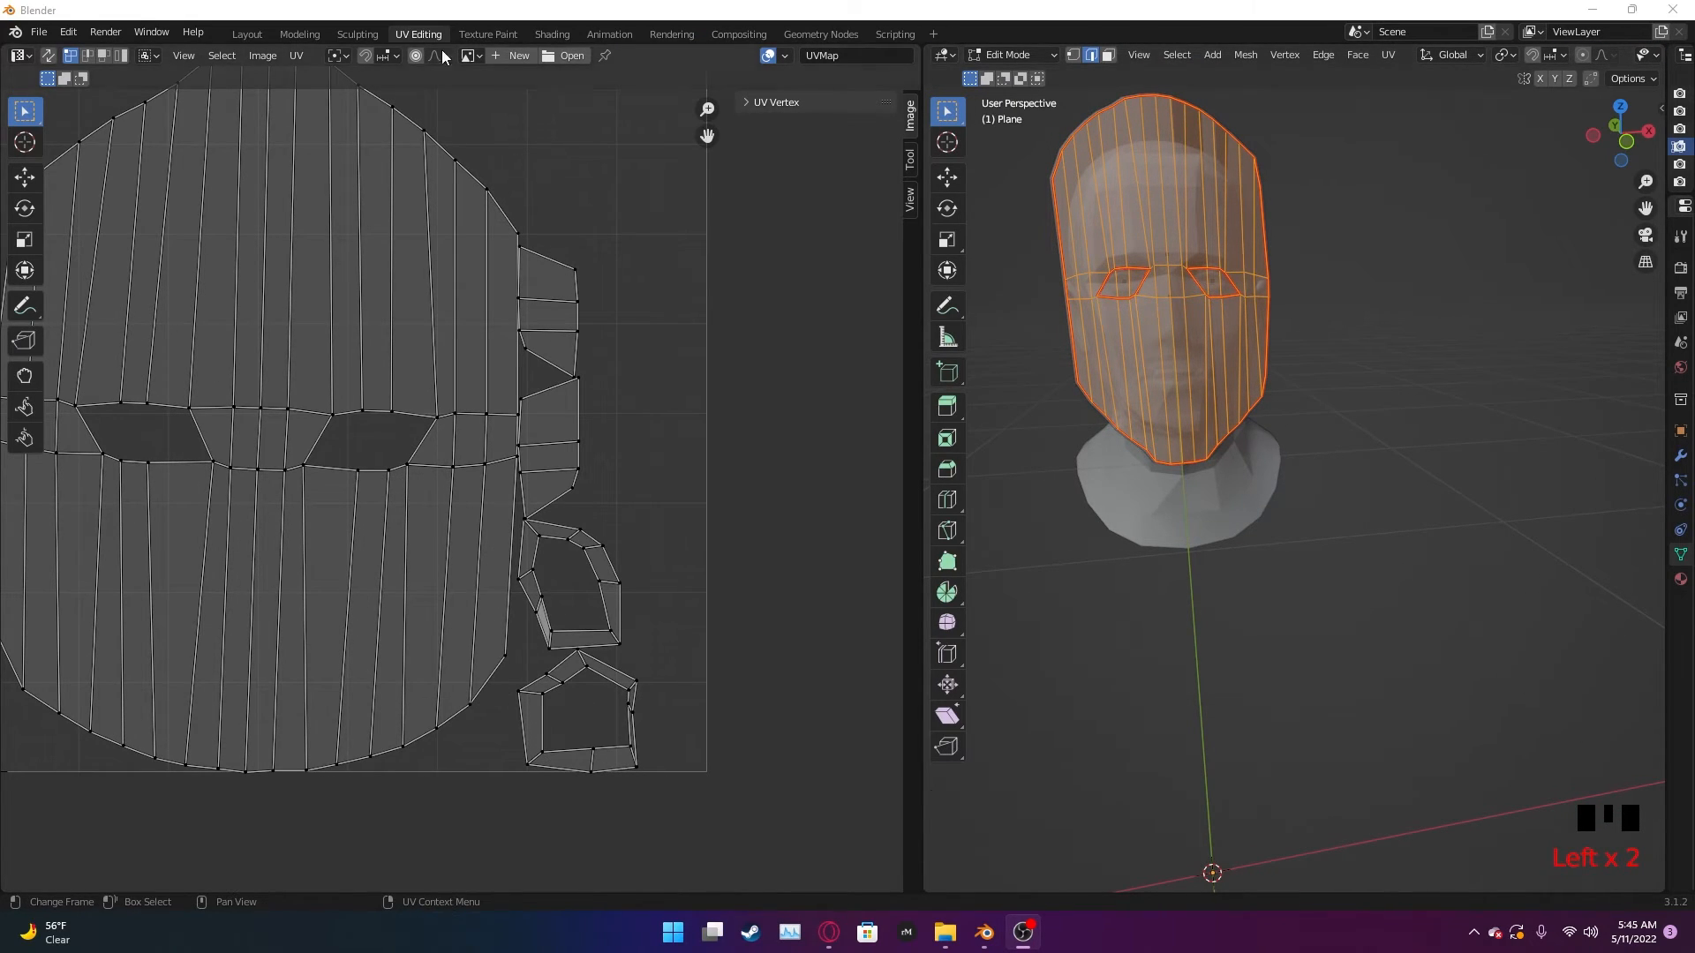
pyautogui.scroll(-2, 136, 419)
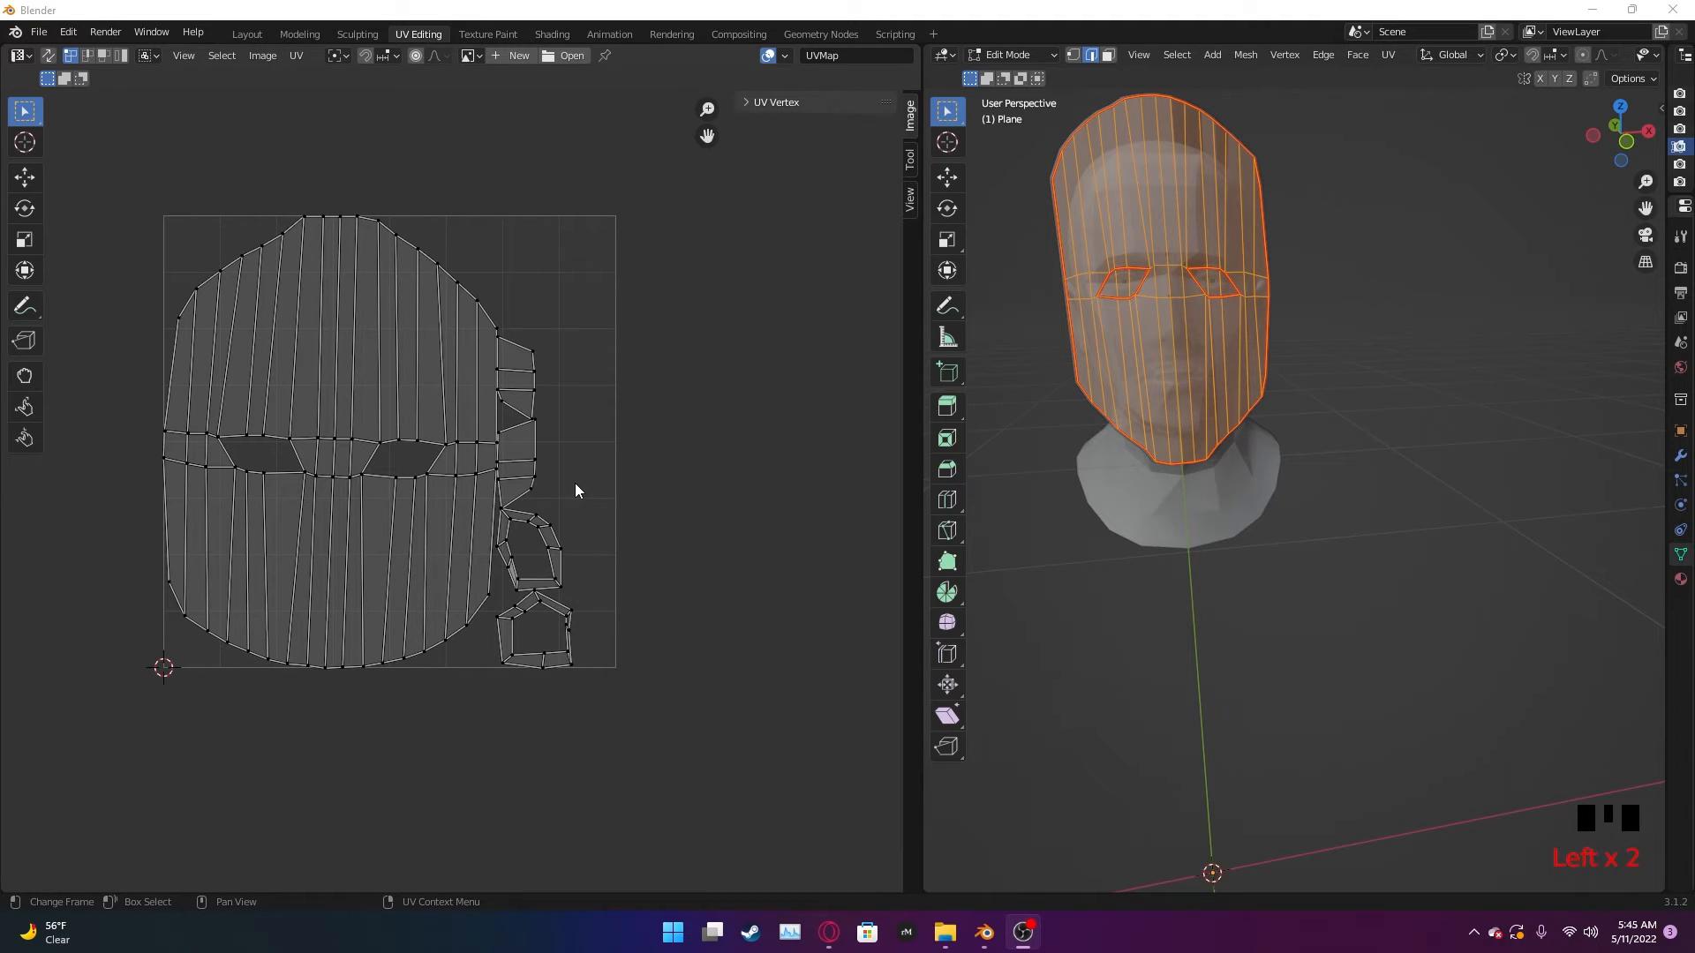
pyautogui.click(783, 57)
pyautogui.click(676, 109)
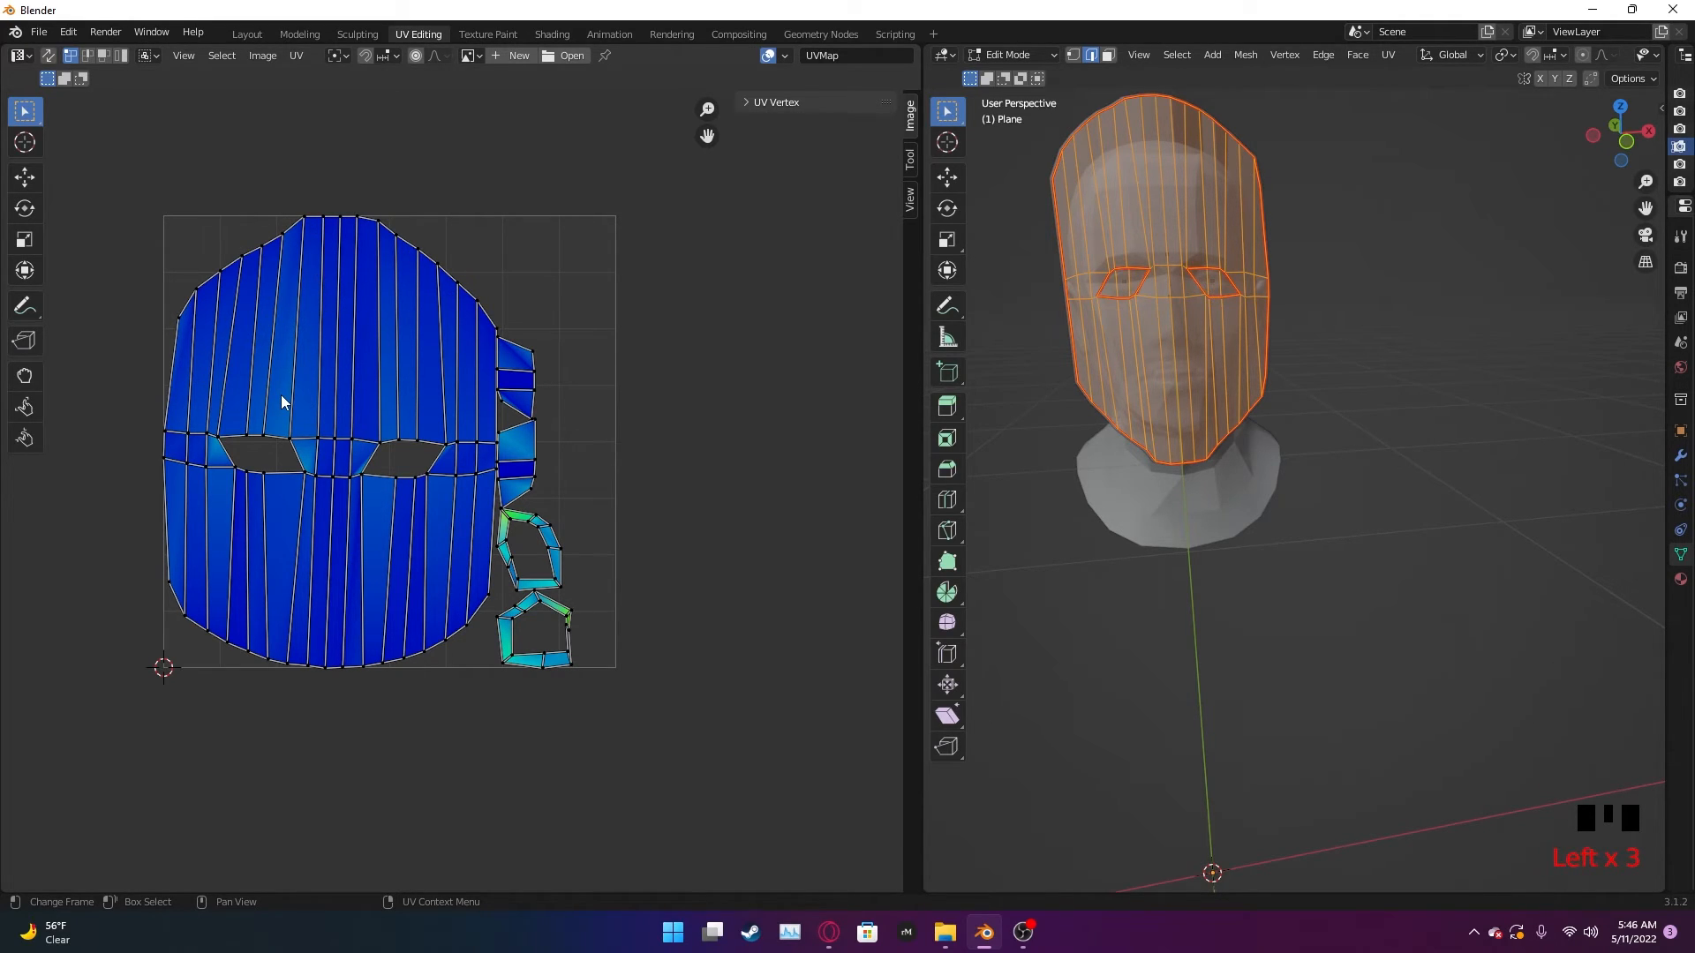
# - Examine the stretch colouring of the mask's face, border and eye-rim islands against the mesh
pyautogui.scroll(6, 521, 534)
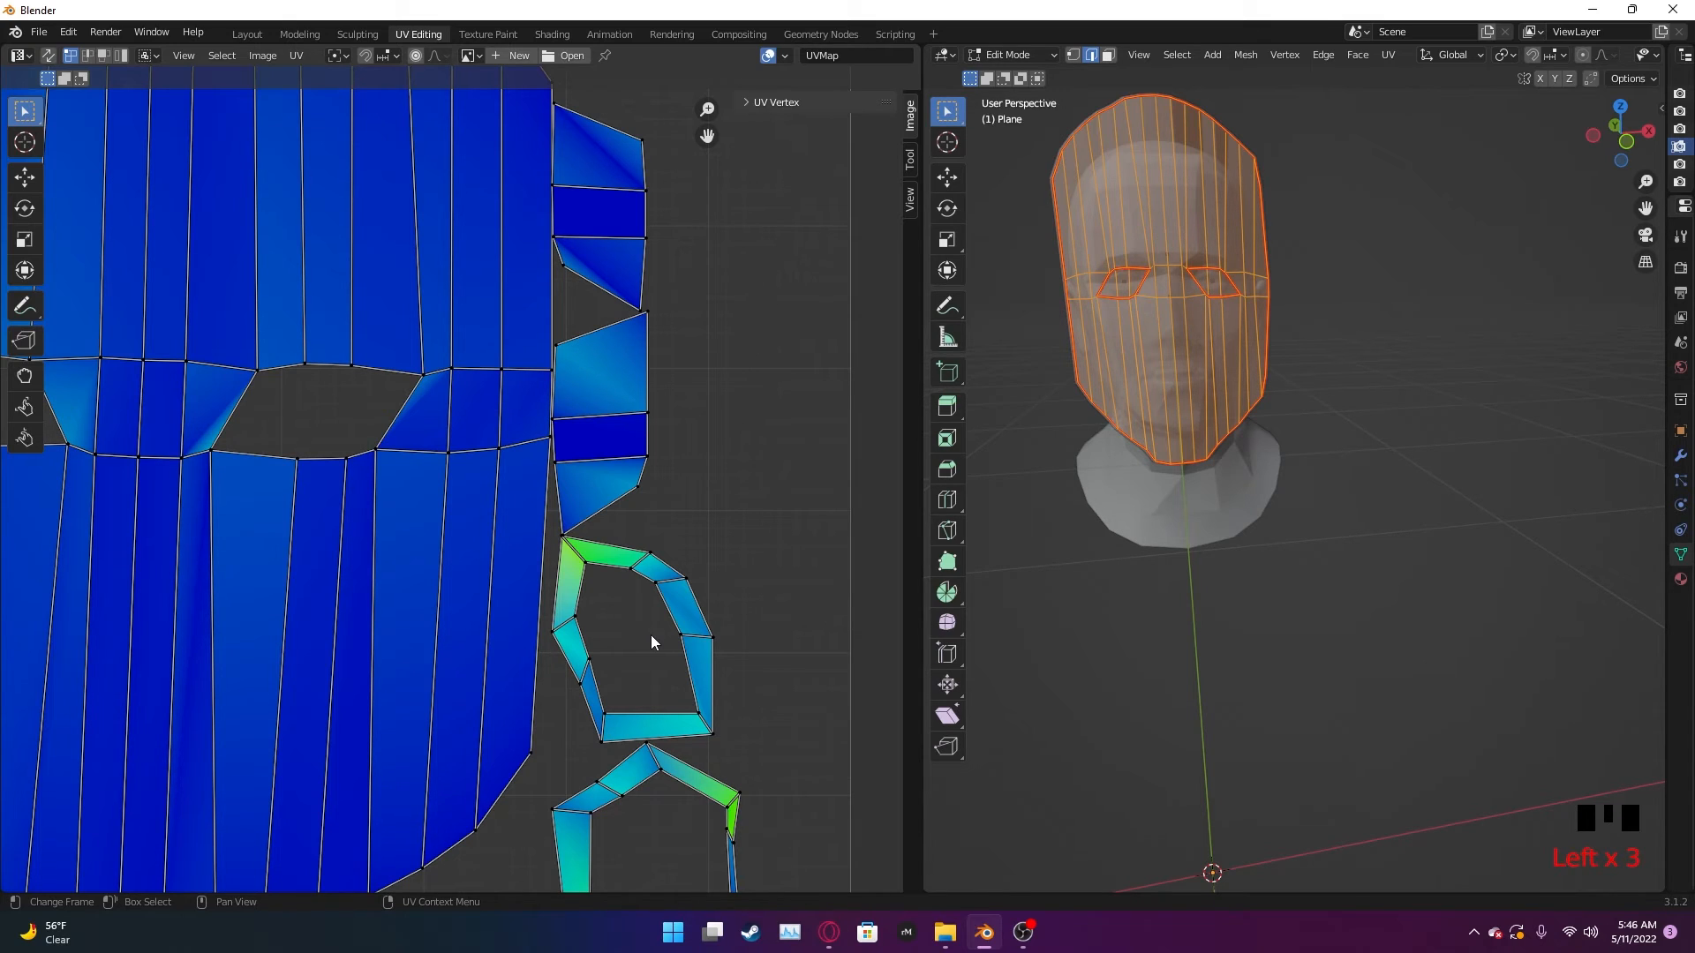
pyautogui.moveTo(1414, 274); pyautogui.dragTo(1341, 503, button='middle')
pyautogui.moveTo(1122, 646); pyautogui.dragTo(1108, 450, button='middle')
pyautogui.scroll(-4, 613, 693)
pyautogui.moveTo(546, 654); pyautogui.dragTo(532, 637, button='middle')
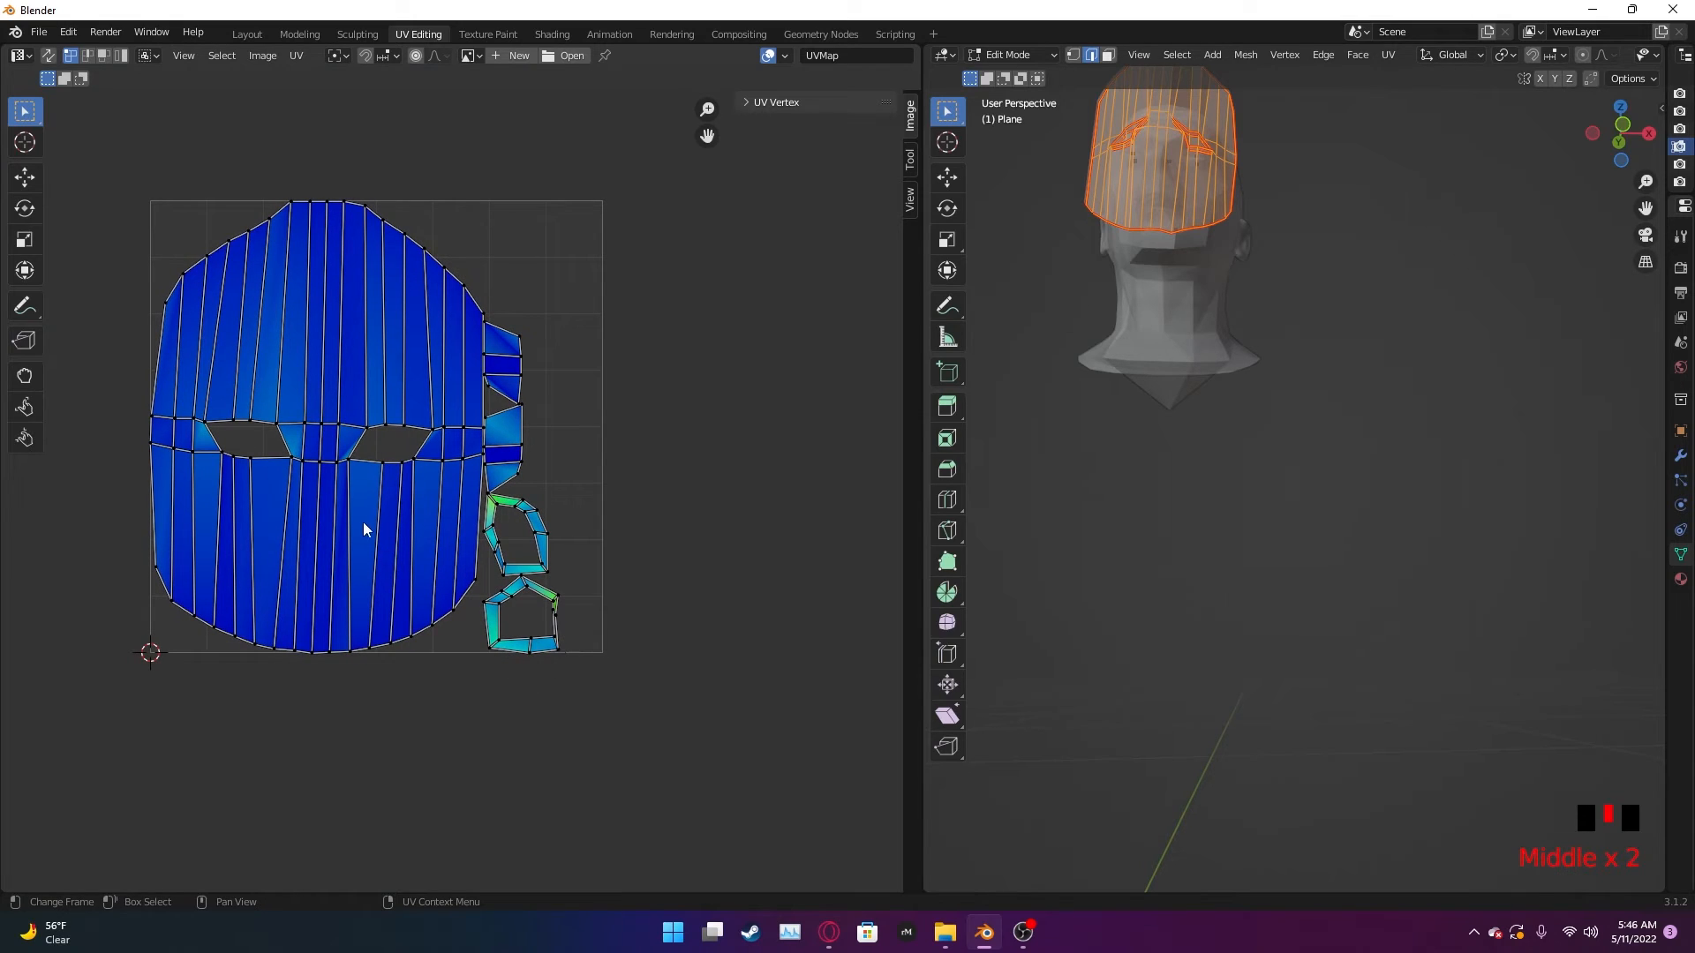
pyautogui.rightClick(500, 641)
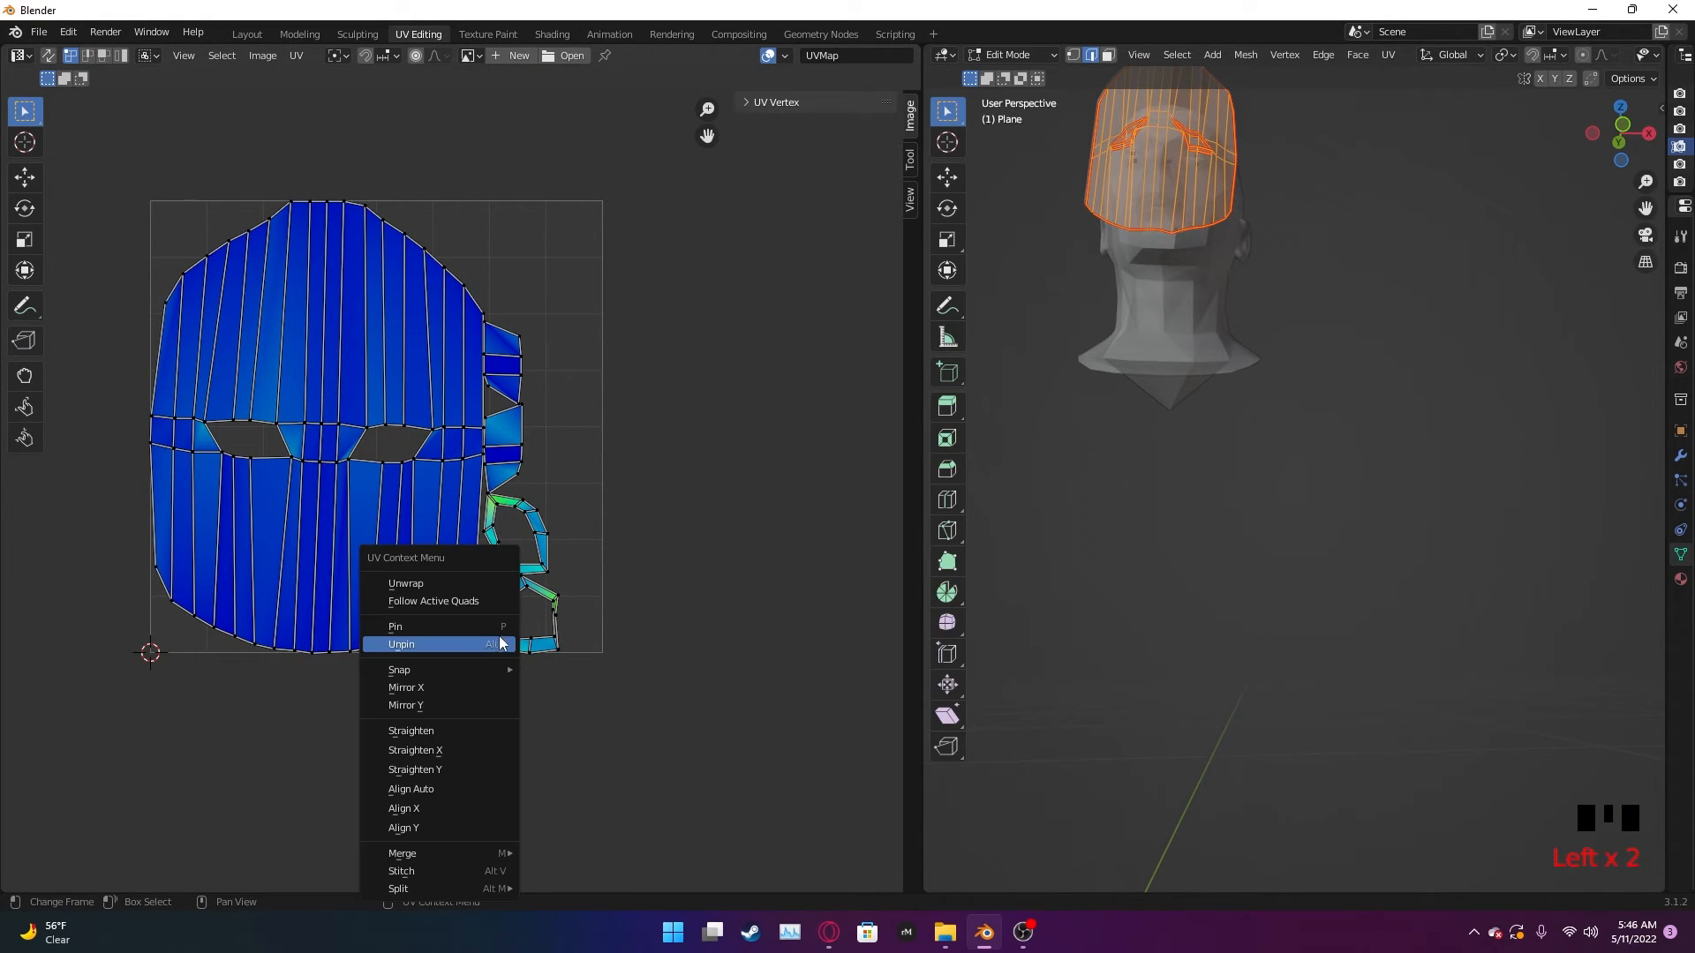
pyautogui.click(500, 643)
# - Inspect the seam edges around the mask's eye opening up close, picking the edge along its lower rim
pyautogui.moveTo(1147, 371); pyautogui.dragTo(1271, 304, button='middle')
pyautogui.click(1004, 402)
pyautogui.click(1005, 405)
pyautogui.scroll(-2, 1276, 298)
pyautogui.click(1276, 296)
pyautogui.click(1277, 288)
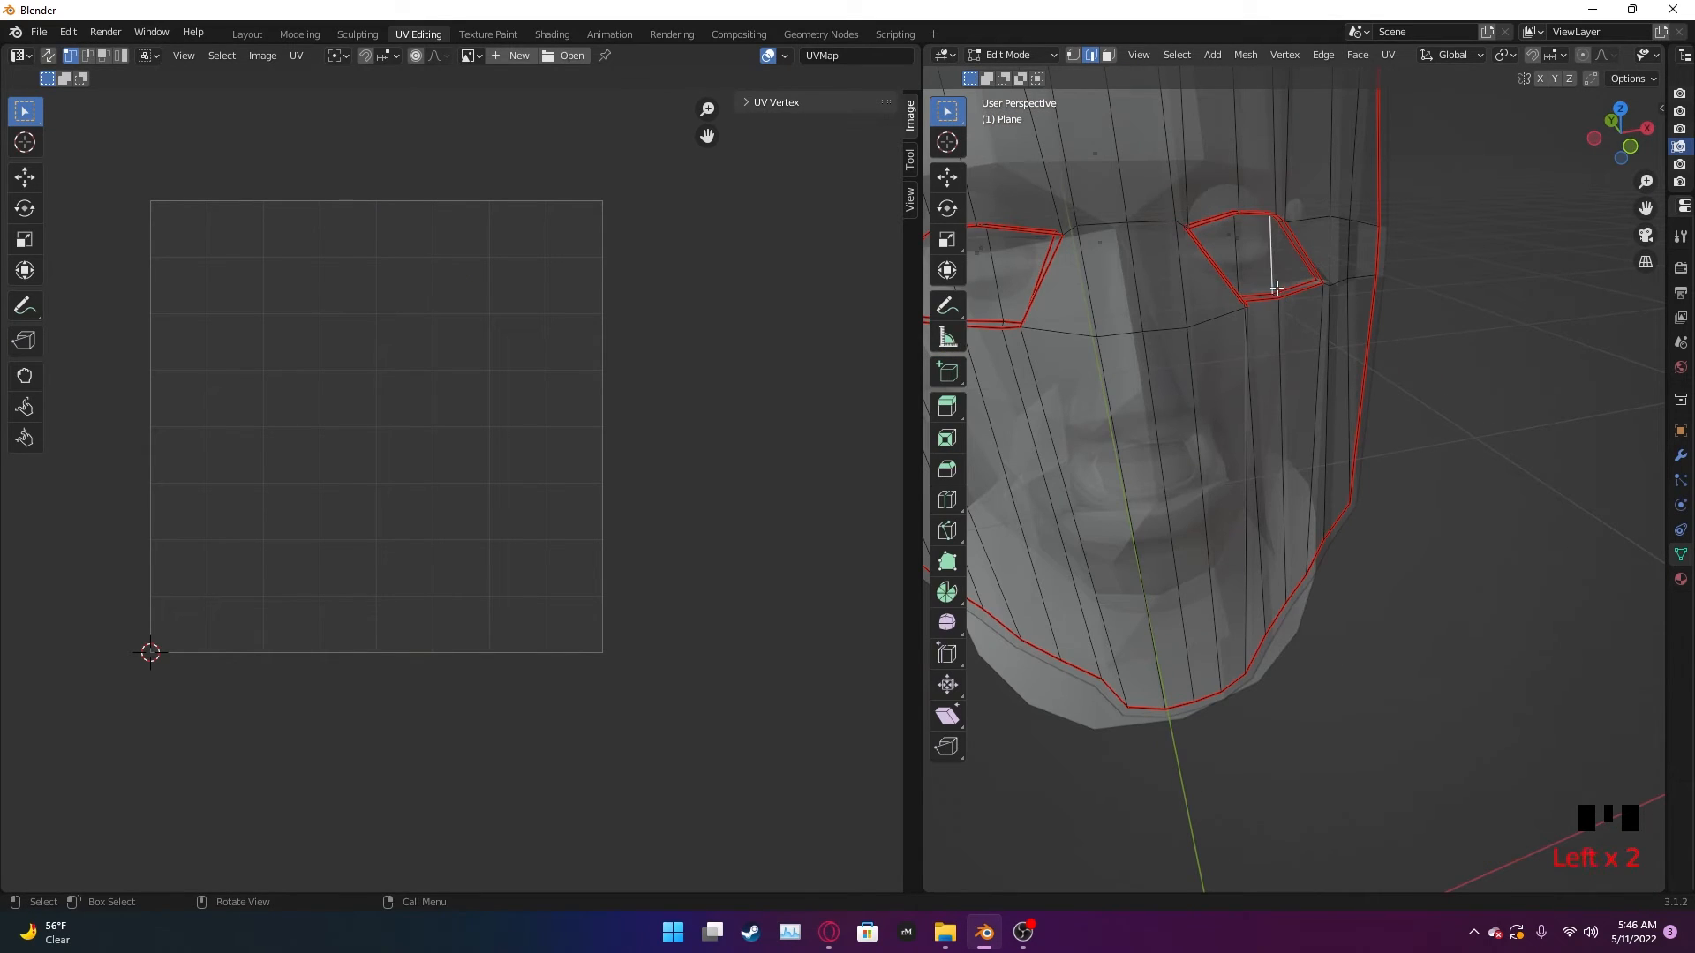
pyautogui.click(1269, 294)
# - Open the 3D viewport's sidebar, resize the areas to reveal the outliner and properties, and select the whole mask mesh
pyautogui.click(1662, 108)
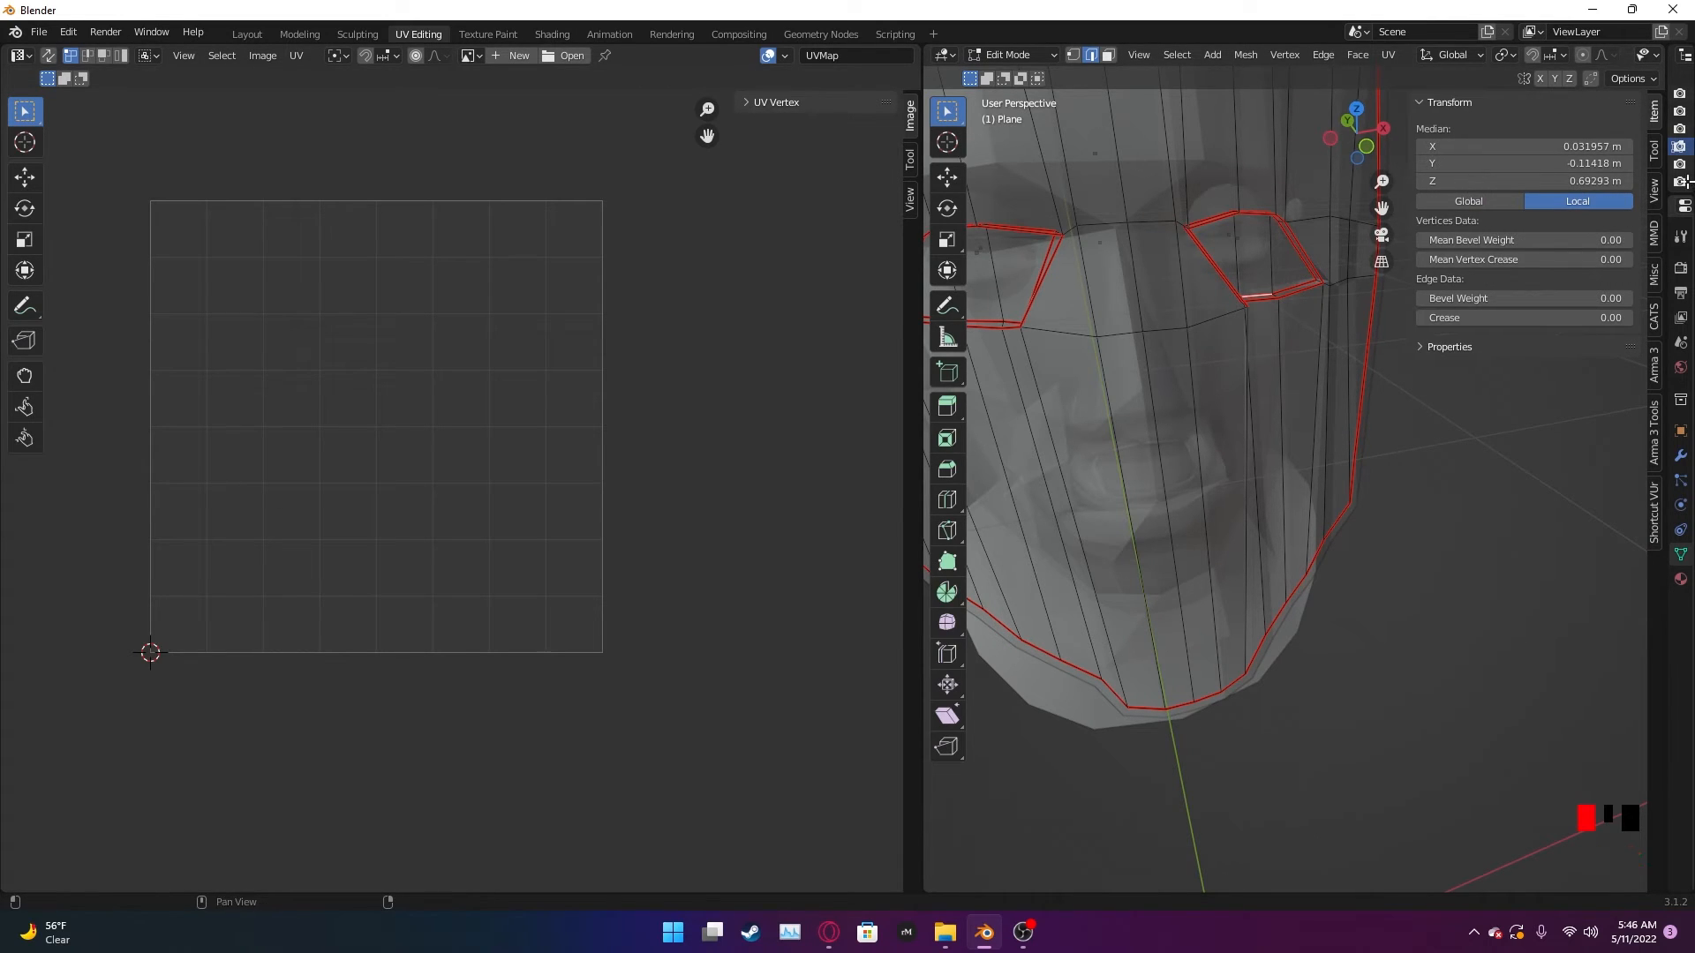
pyautogui.moveTo(1669, 221); pyautogui.dragTo(1311, 221)
pyautogui.moveTo(912, 481); pyautogui.dragTo(637, 481)
pyautogui.click(1192, 651)
pyautogui.press('a')
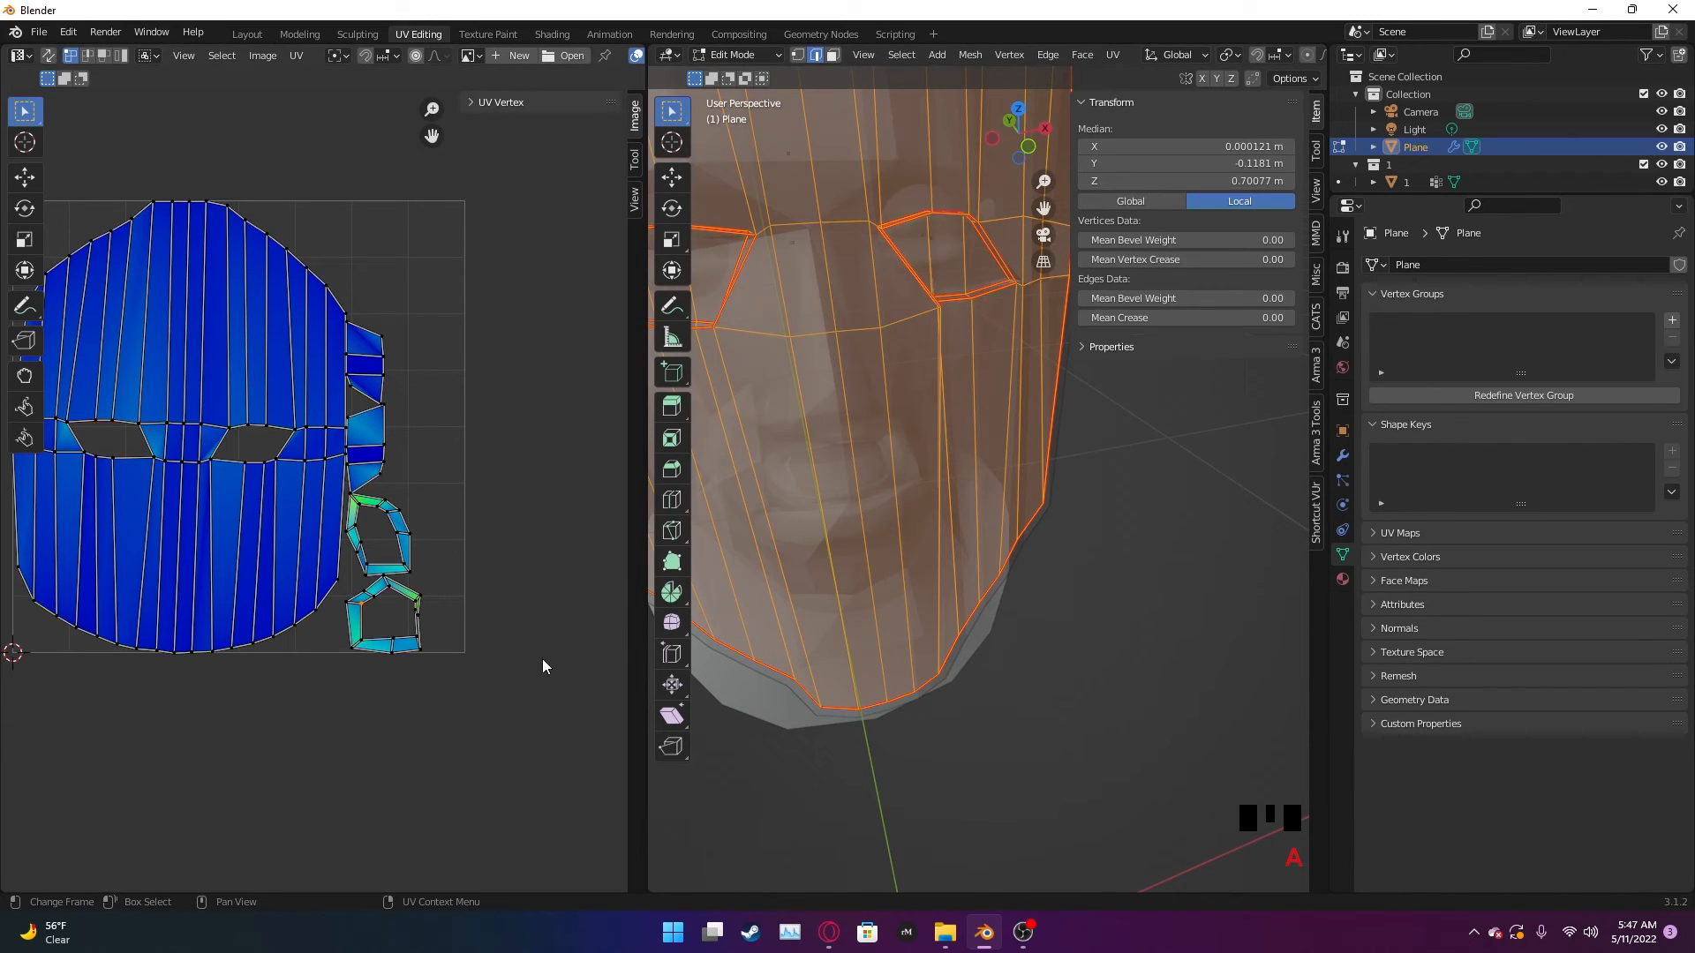
pyautogui.click(1111, 102)
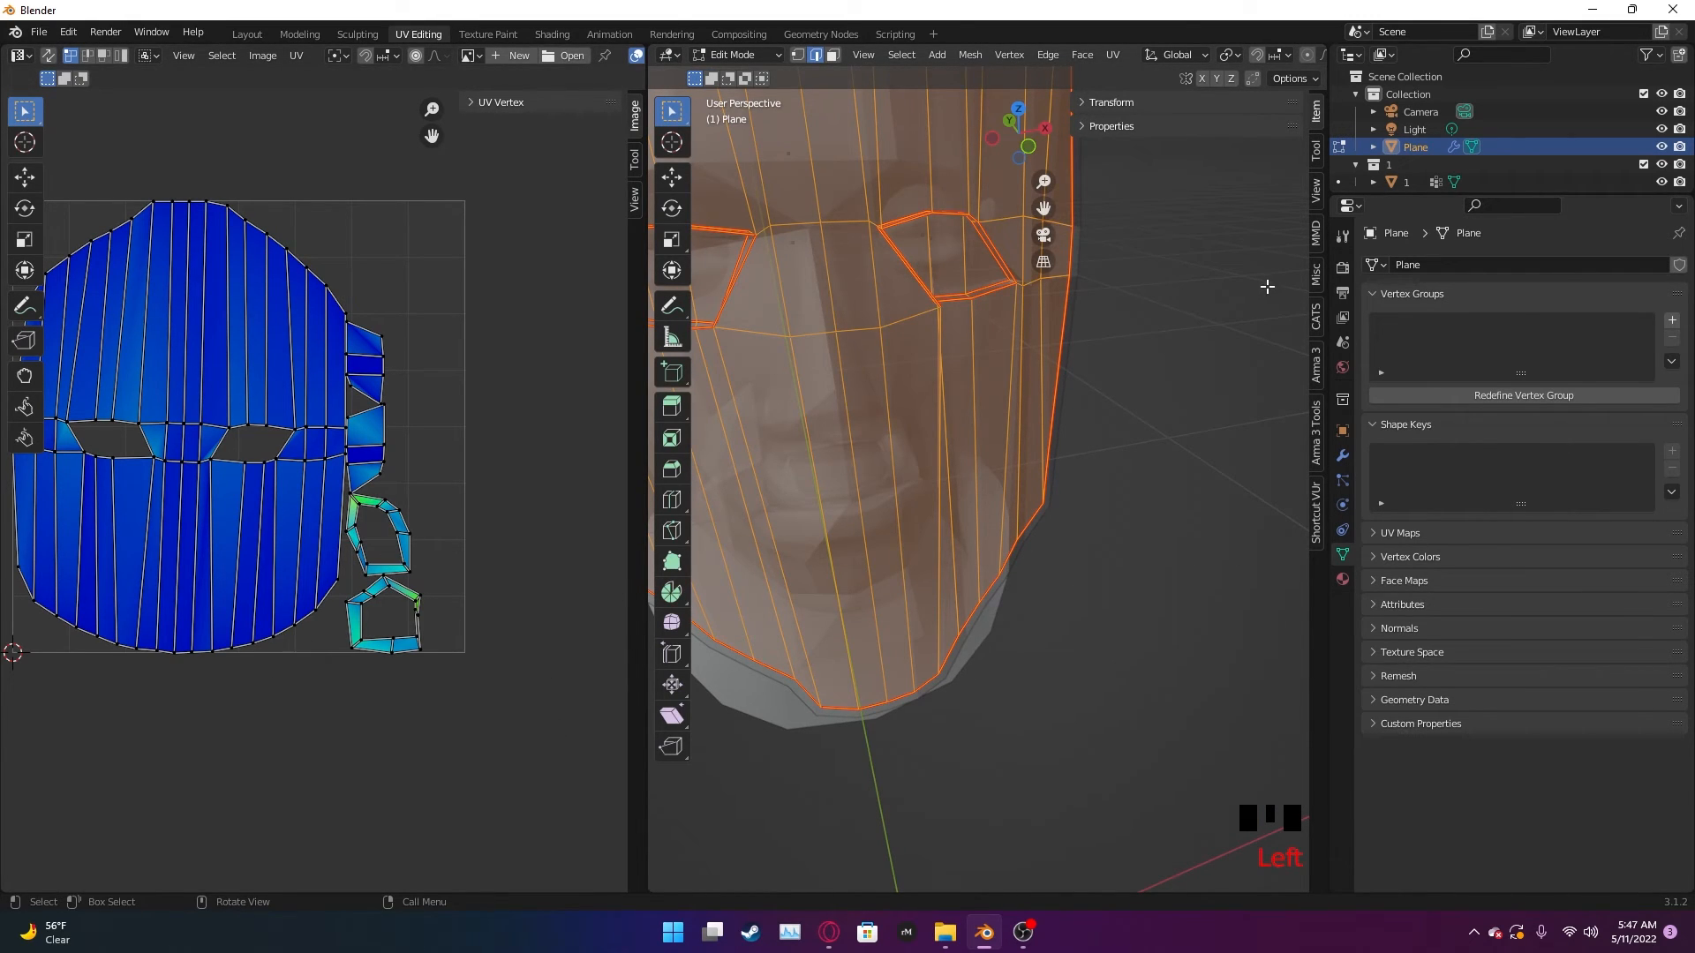
# - Switch from editing the mask to Object Mode and select the sample bust's head
pyautogui.scroll(-2, 1491, 152)
pyautogui.scroll(-3, 1101, 267)
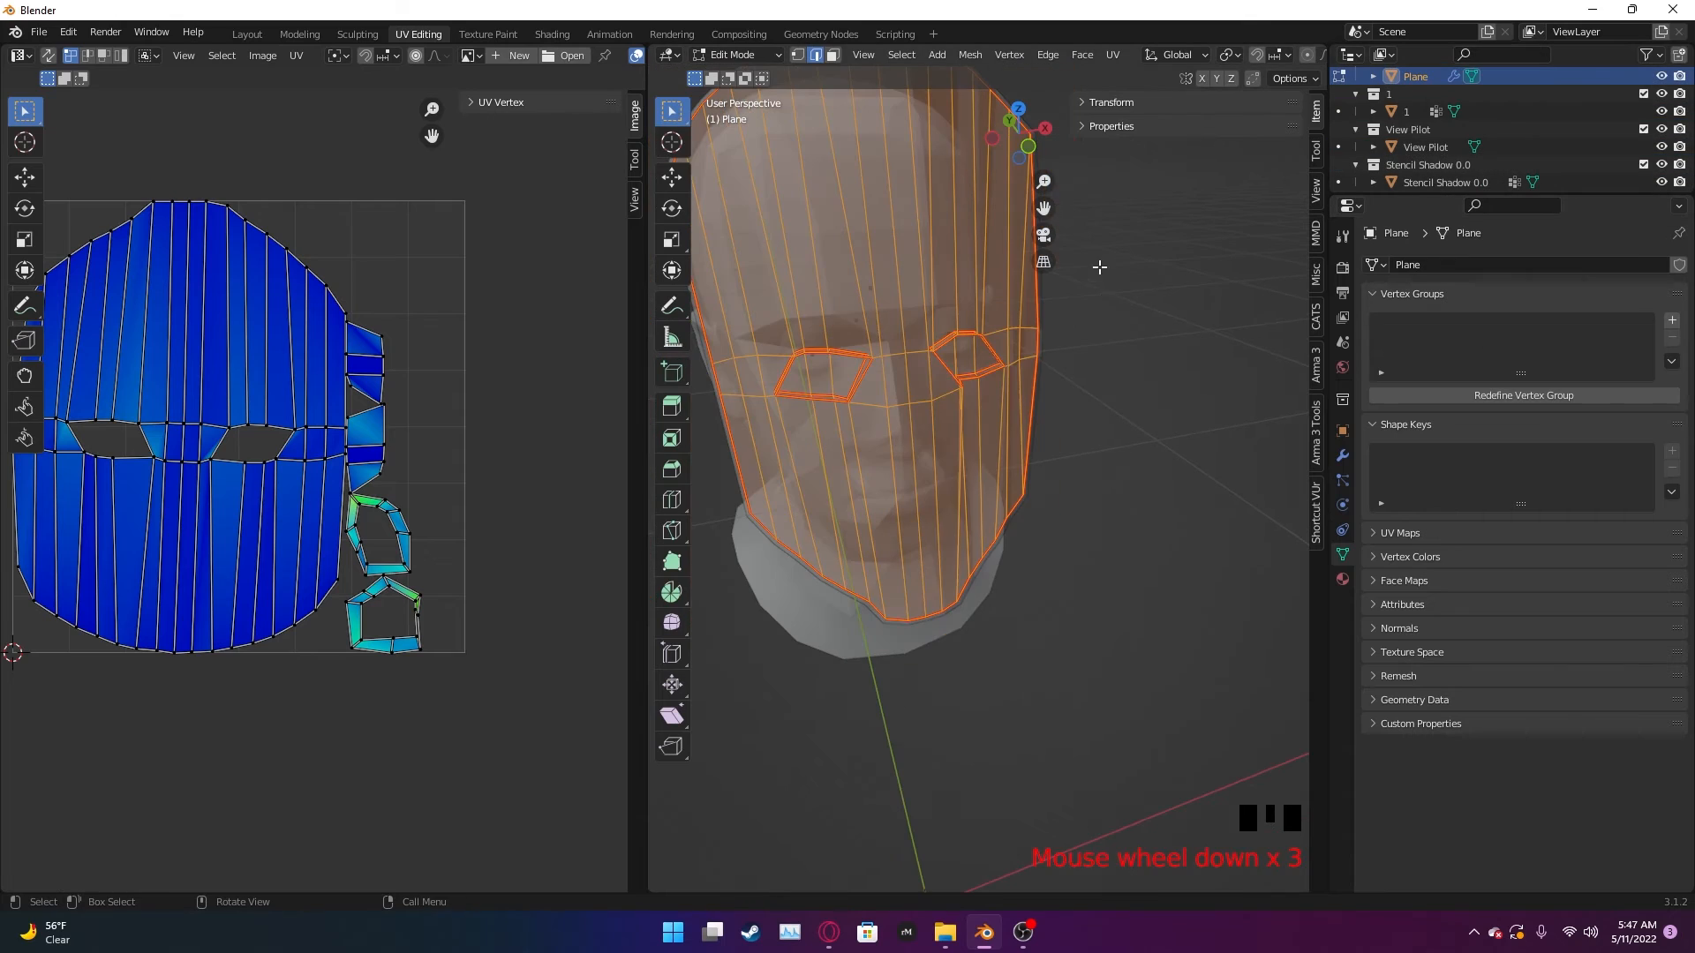
pyautogui.moveTo(927, 696); pyautogui.dragTo(1107, 632, button='middle')
pyautogui.click(1149, 400)
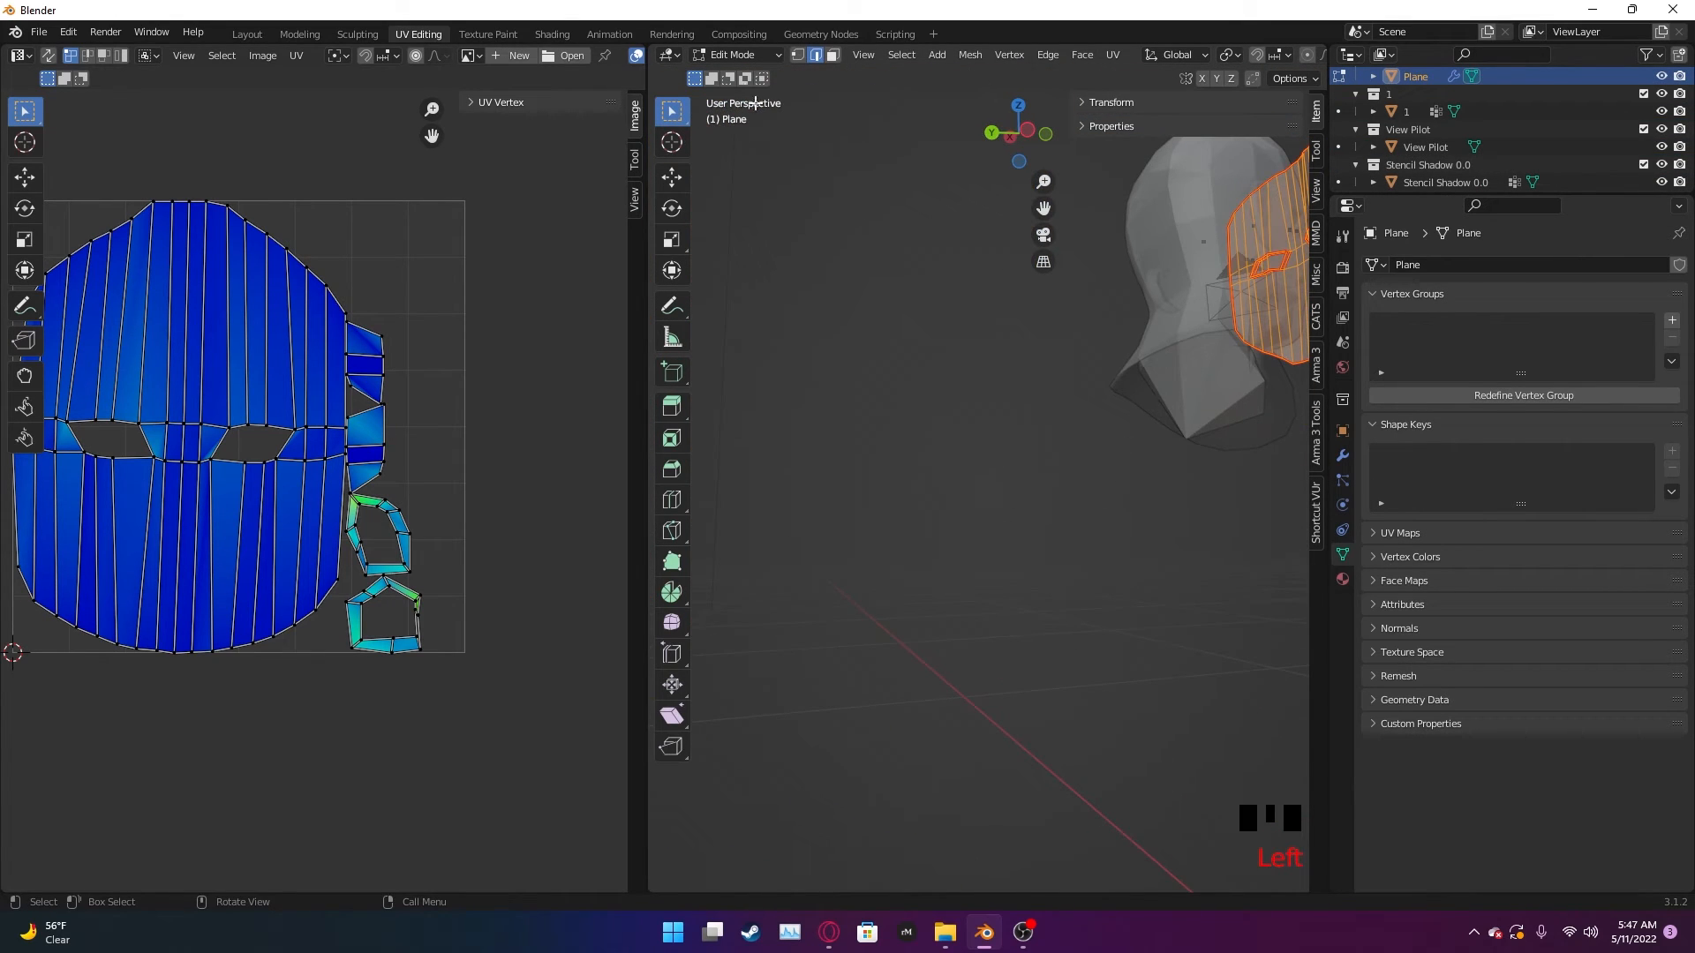
pyautogui.click(737, 55)
pyautogui.click(740, 76)
pyautogui.click(1222, 243)
pyautogui.click(1214, 233)
pyautogui.moveTo(1178, 565); pyautogui.dragTo(1121, 590, button='middle')
pyautogui.scroll(-2, 1152, 561)
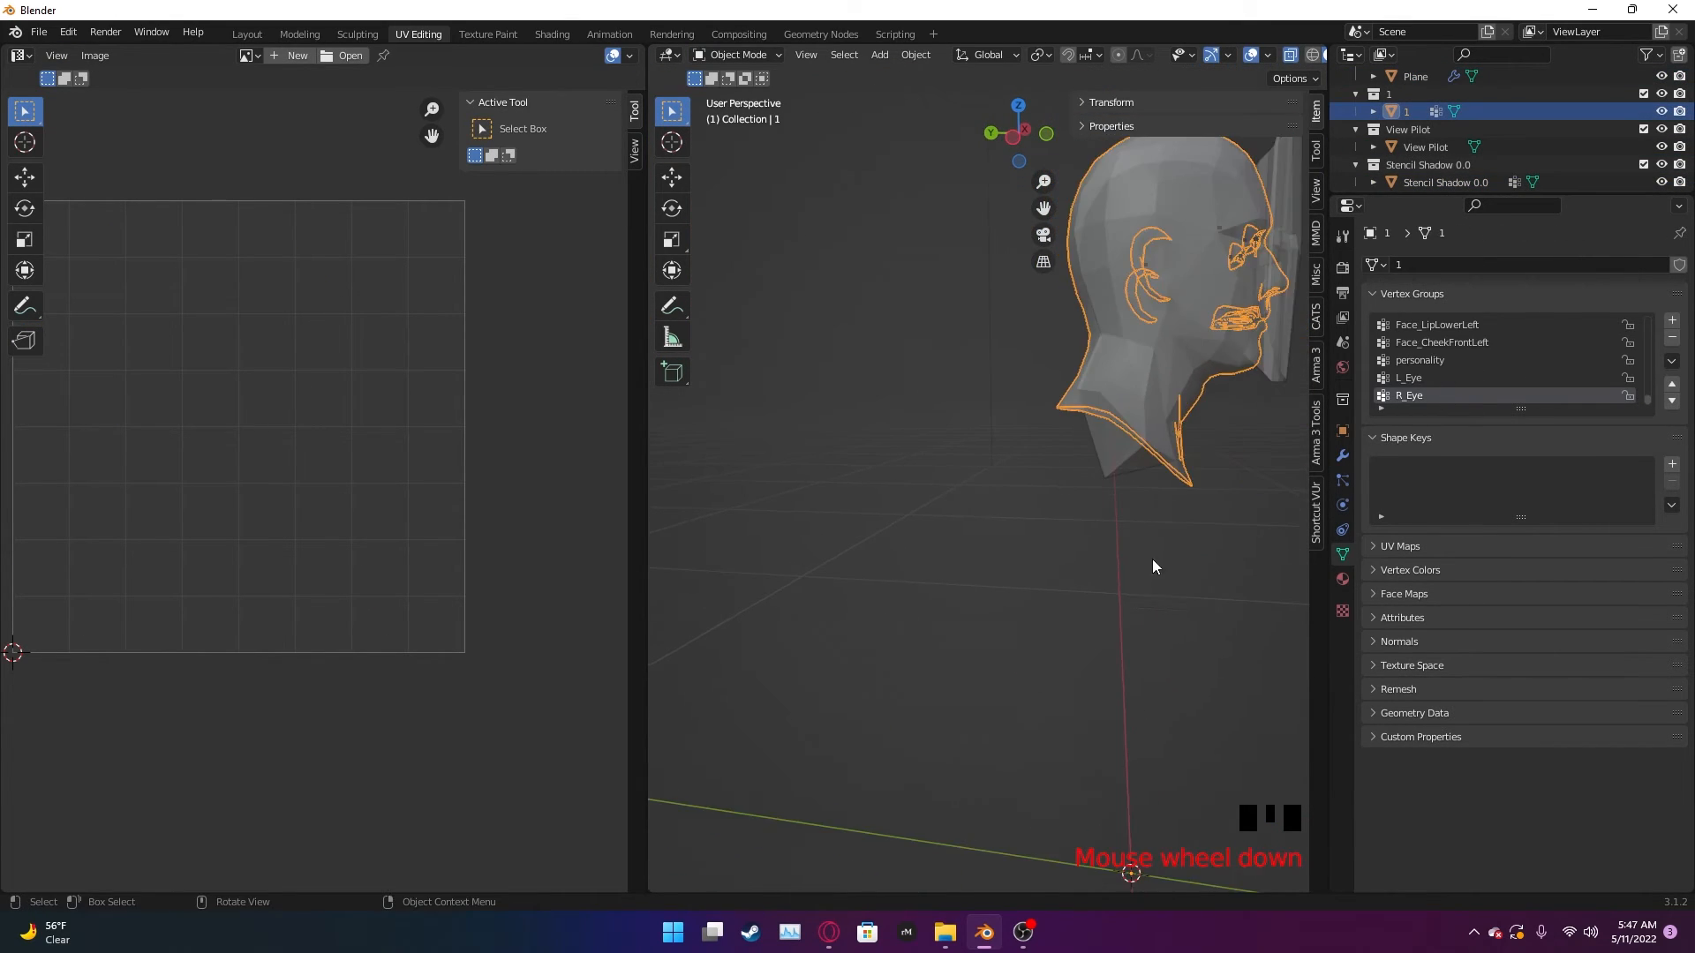
# - Delete the sample bust's objects from the collections 1, View Pilot, Stencil Shadow 0.0 and Memory
pyautogui.moveTo(1410, 130)
pyautogui.mouseDown(button='middle')
pyautogui.moveTo(1406, 165)
pyautogui.moveTo(1412, 132)
pyautogui.mouseUp(button='middle')
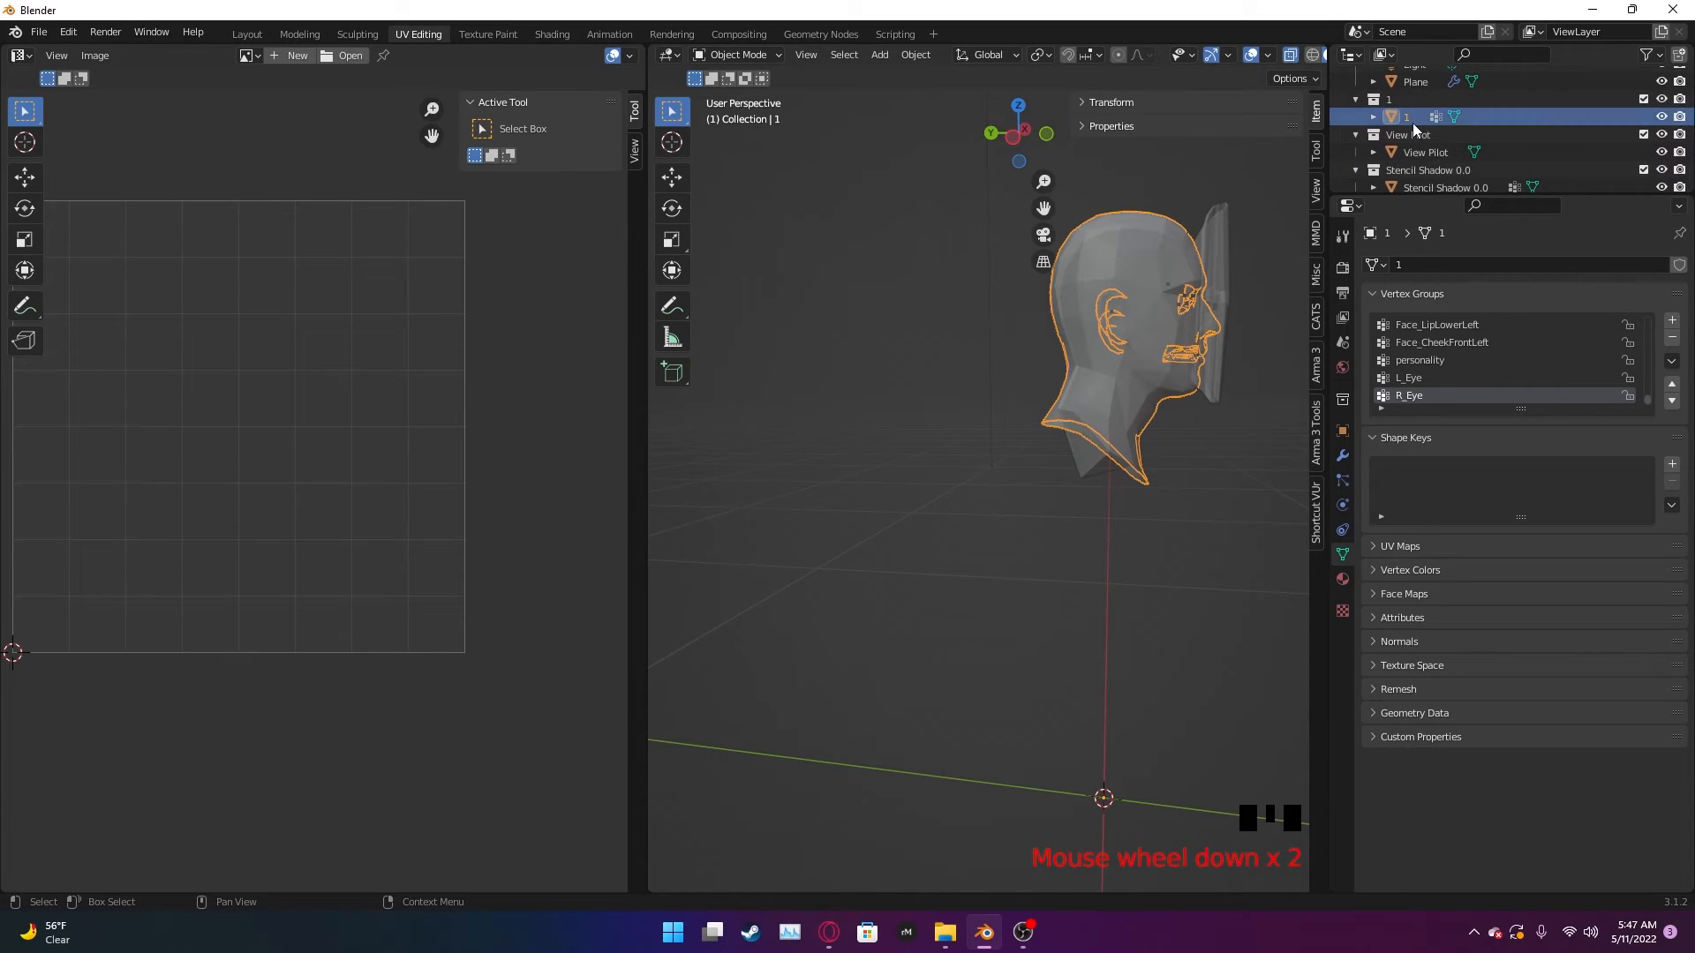
pyautogui.moveTo(1340, 97); pyautogui.dragTo(1445, 190)
pyautogui.scroll(-2, 1415, 158)
pyautogui.keyDown('shift'); pyautogui.moveTo(1341, 147); pyautogui.dragTo(1433, 176); pyautogui.keyUp('shift')
pyautogui.press('Delete')
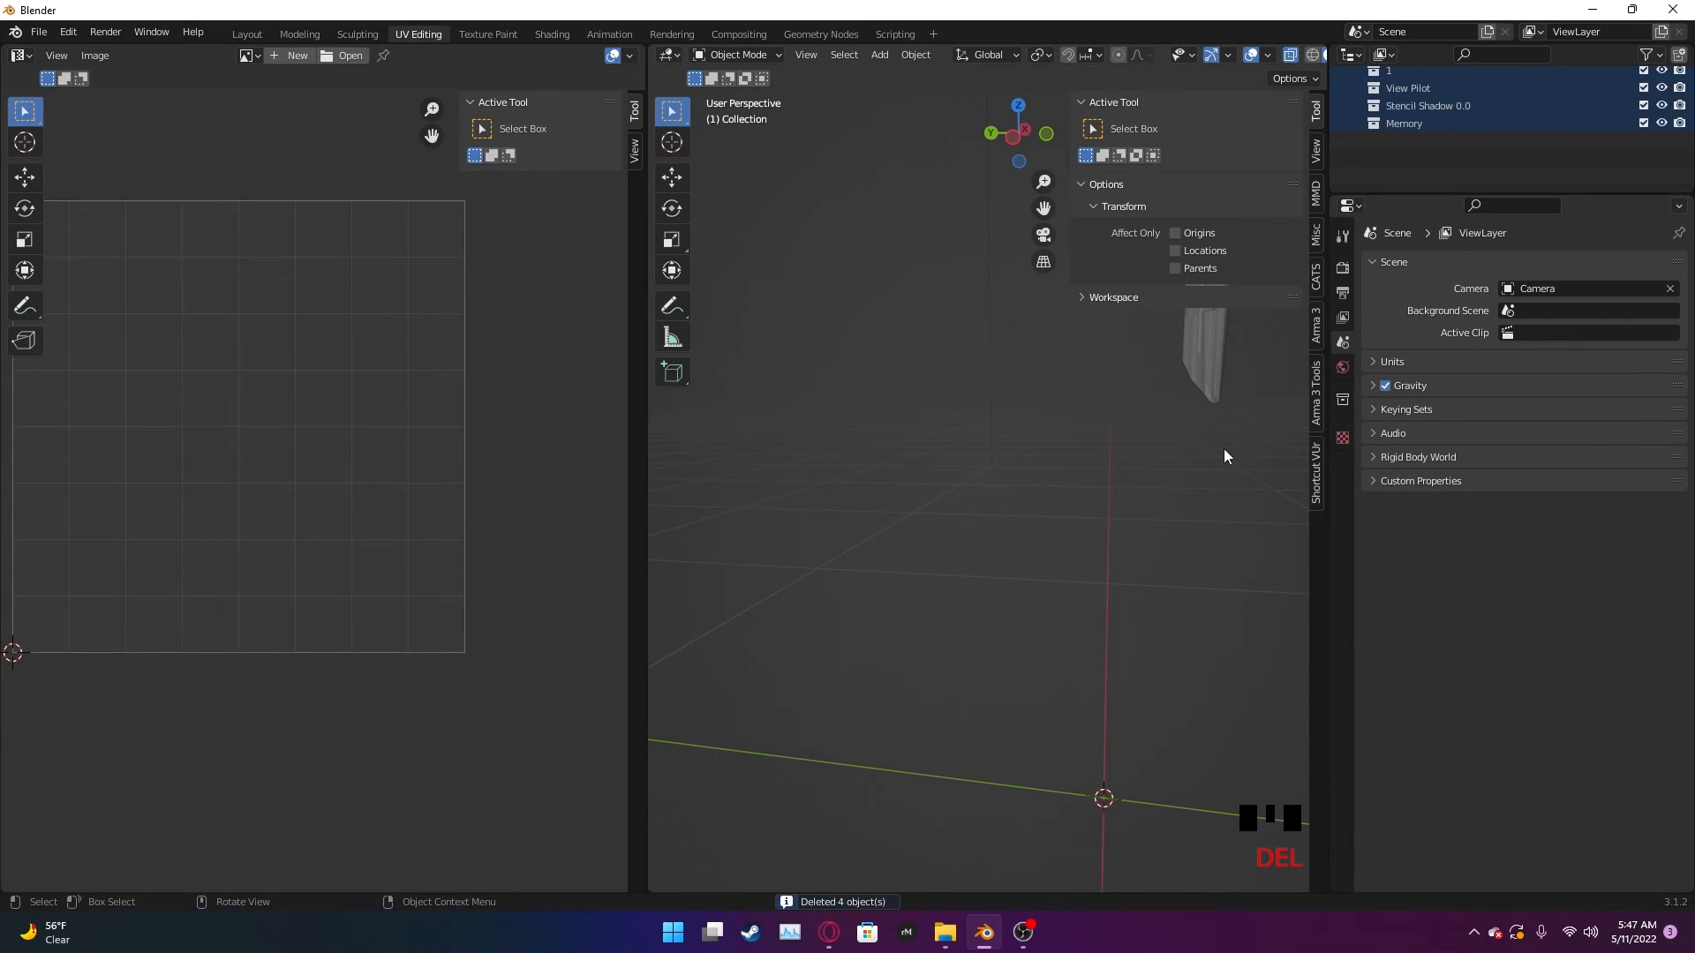
pyautogui.moveTo(1224, 451); pyautogui.dragTo(903, 304, button='middle')
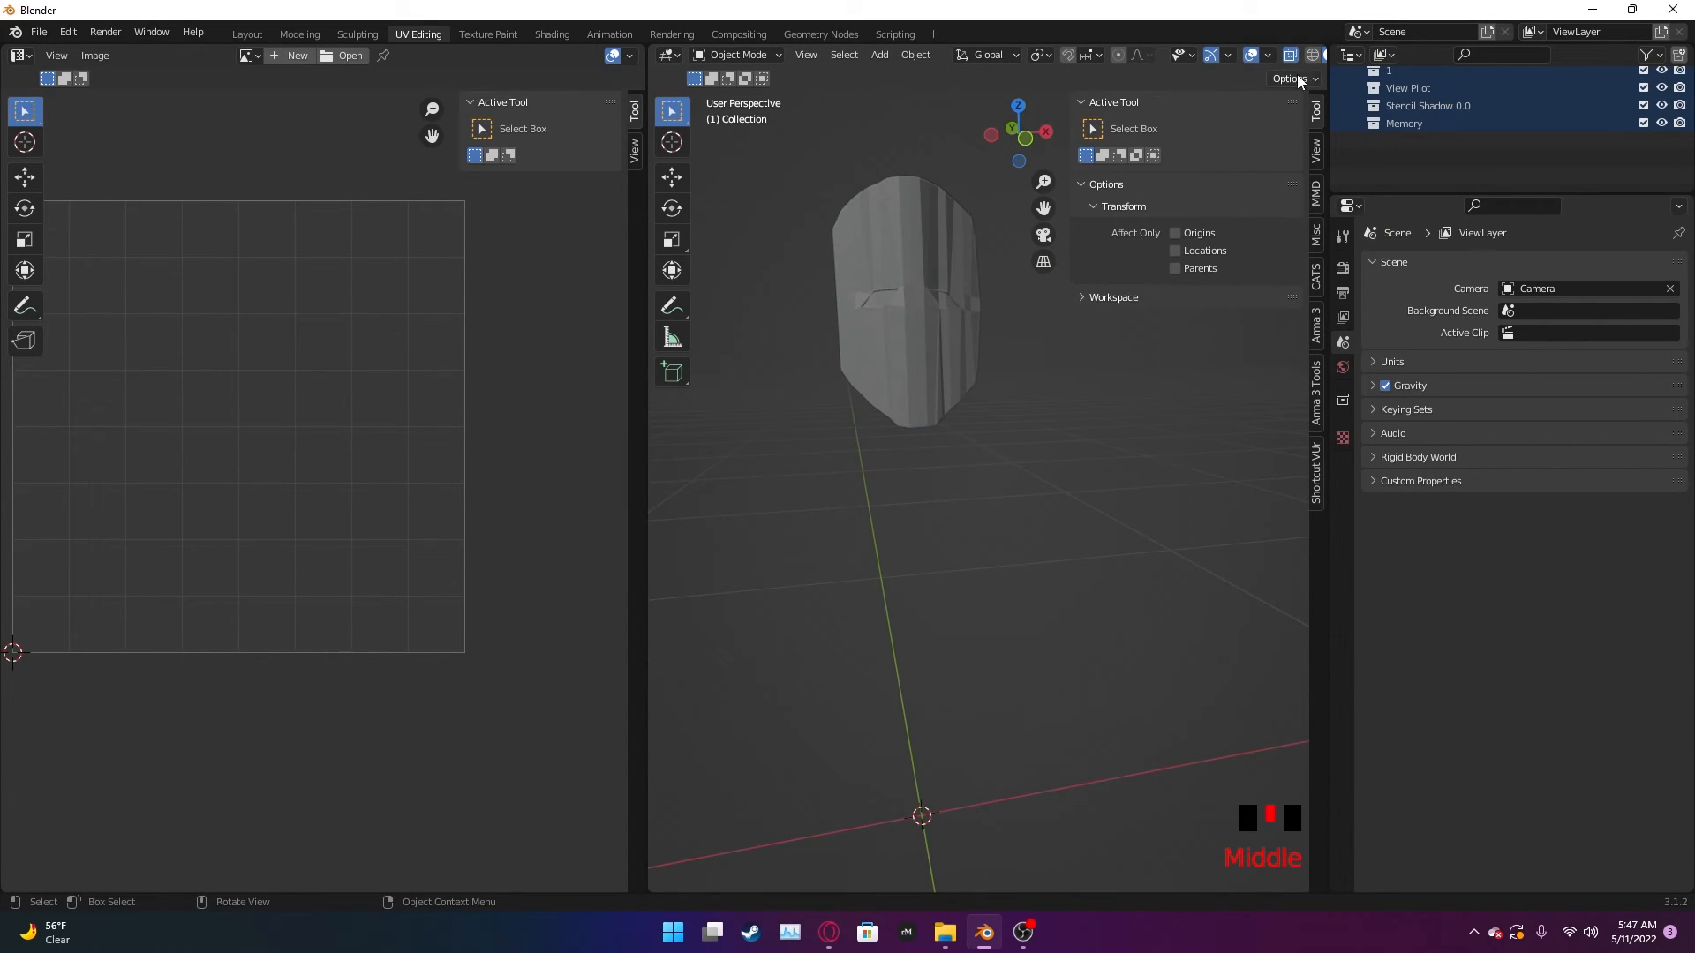
# - Delete the four empty collections 1, View Pilot, Stencil Shadow 0.0 and Memory
pyautogui.scroll(3, 1428, 169)
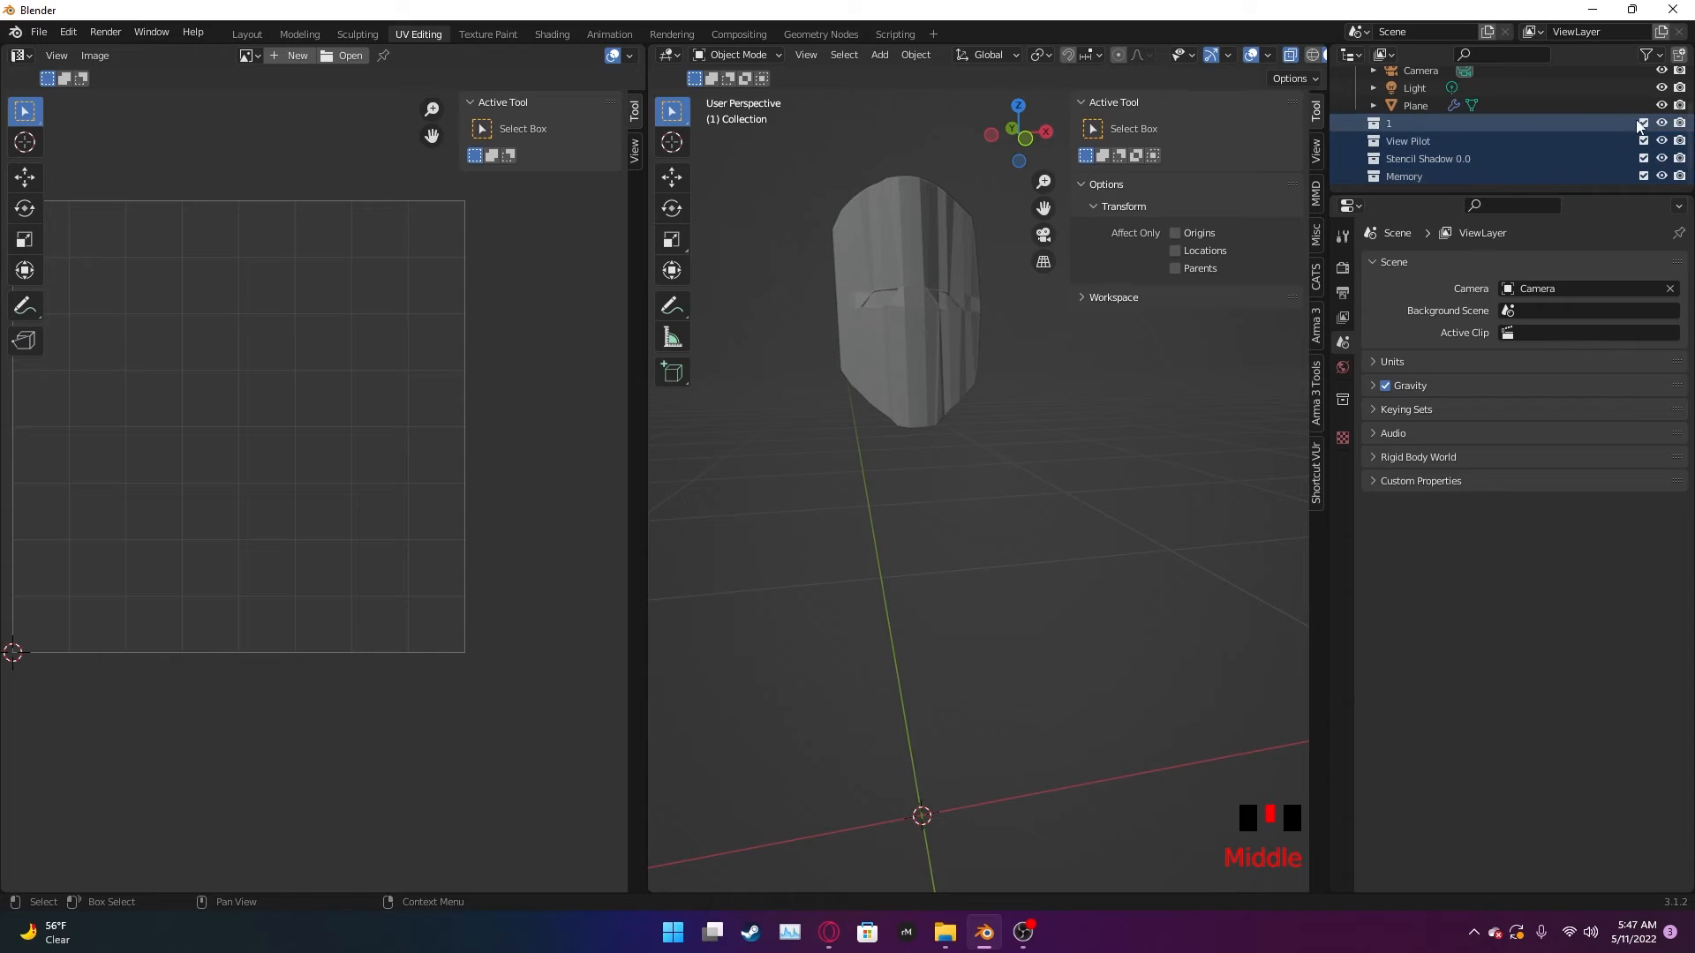
pyautogui.click(1401, 176)
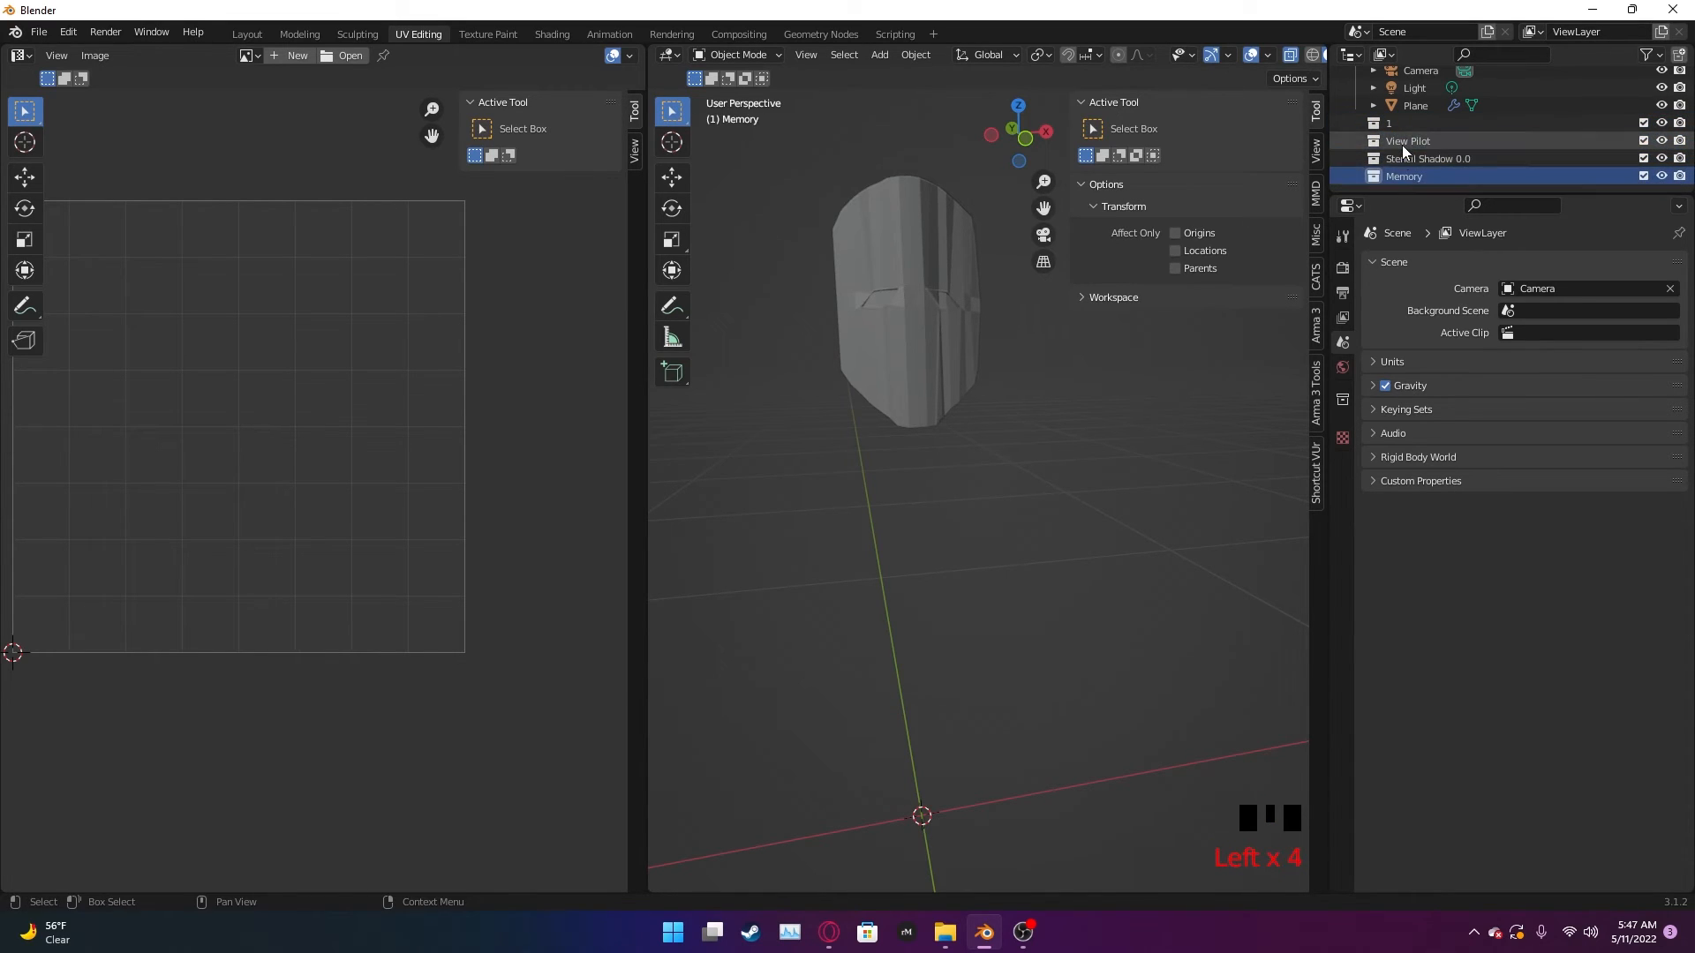
pyautogui.click(1402, 140)
pyautogui.press('Delete')
pyautogui.click(1401, 143)
pyautogui.press('Delete')
pyautogui.click(1401, 161)
pyautogui.press('Delete')
pyautogui.click(1402, 163)
pyautogui.press('Delete')
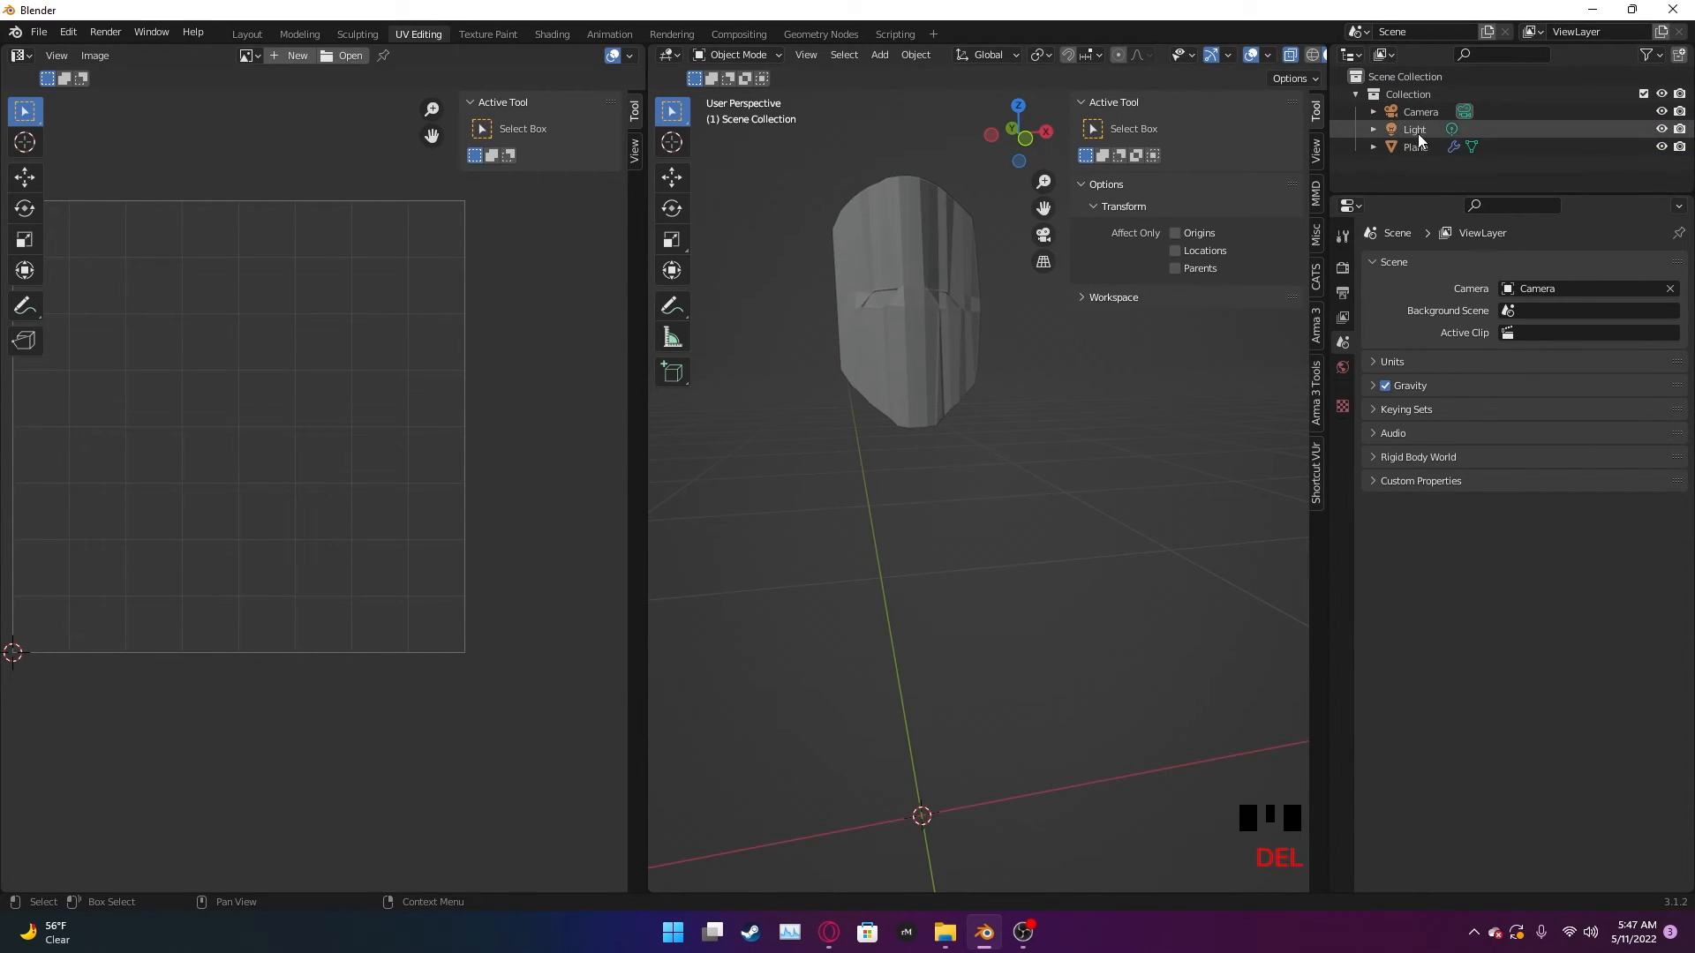
# - Select the mask's Plane object and apply its Rotation, Scale, All Transforms, and Rotation & Scale
pyautogui.click(1418, 134)
pyautogui.click(1414, 147)
pyautogui.click(1170, 270)
pyautogui.click(1414, 148)
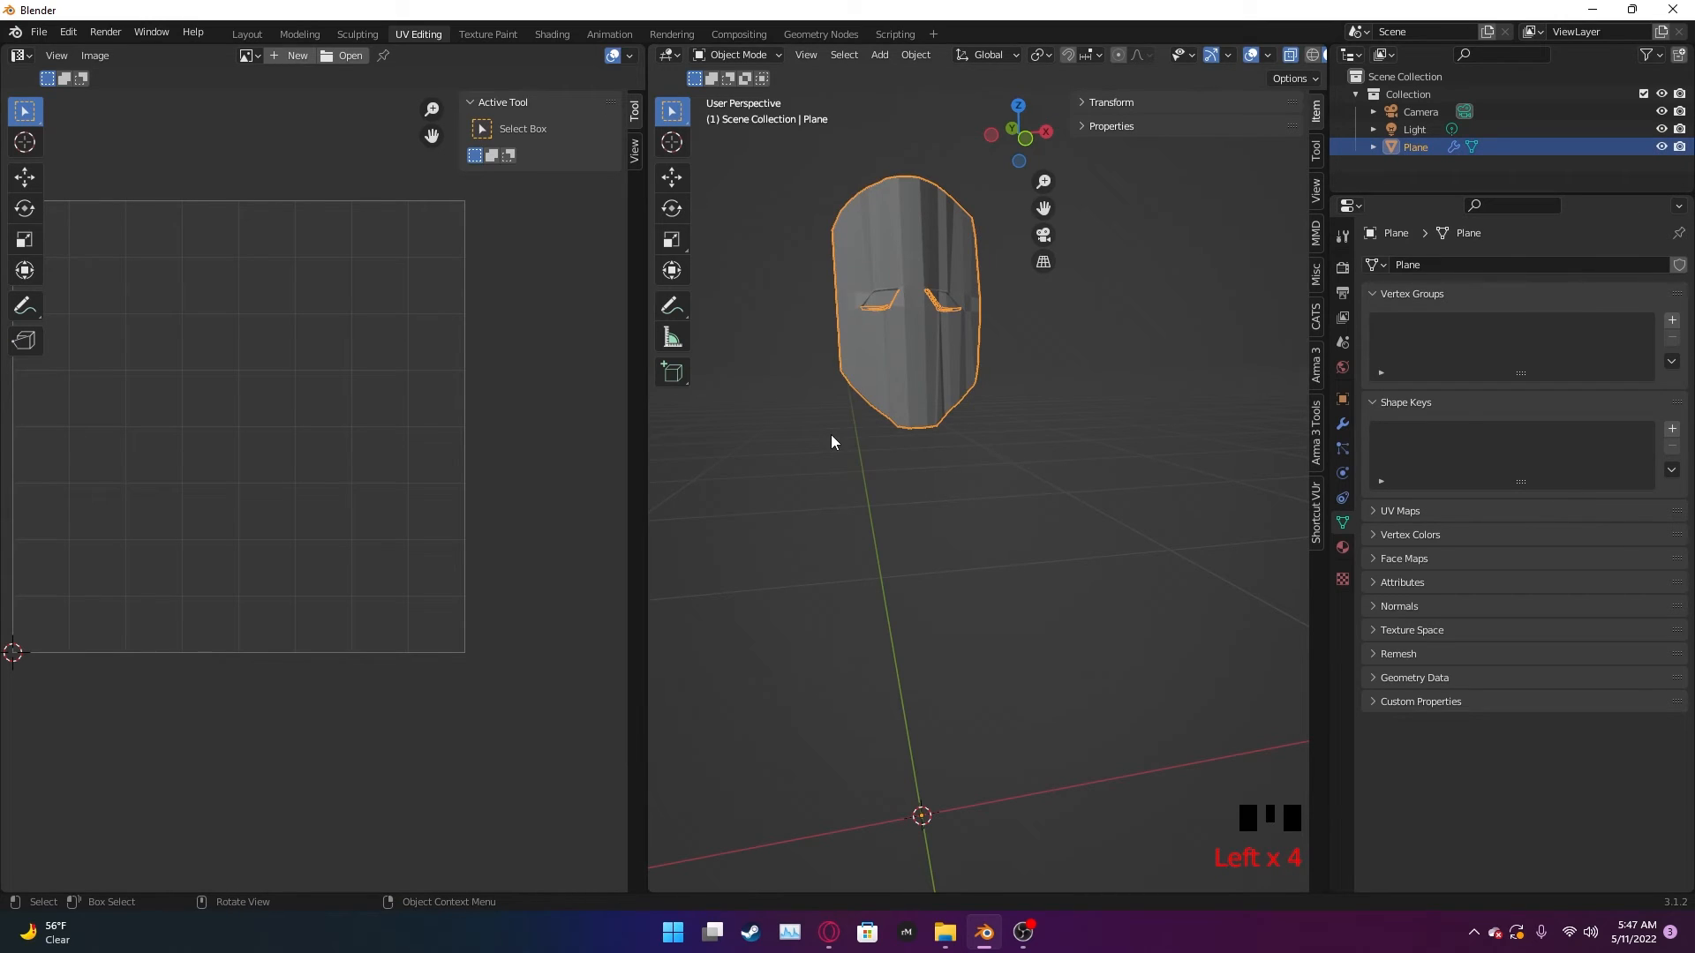
pyautogui.hotkey('ctrl', 'a')
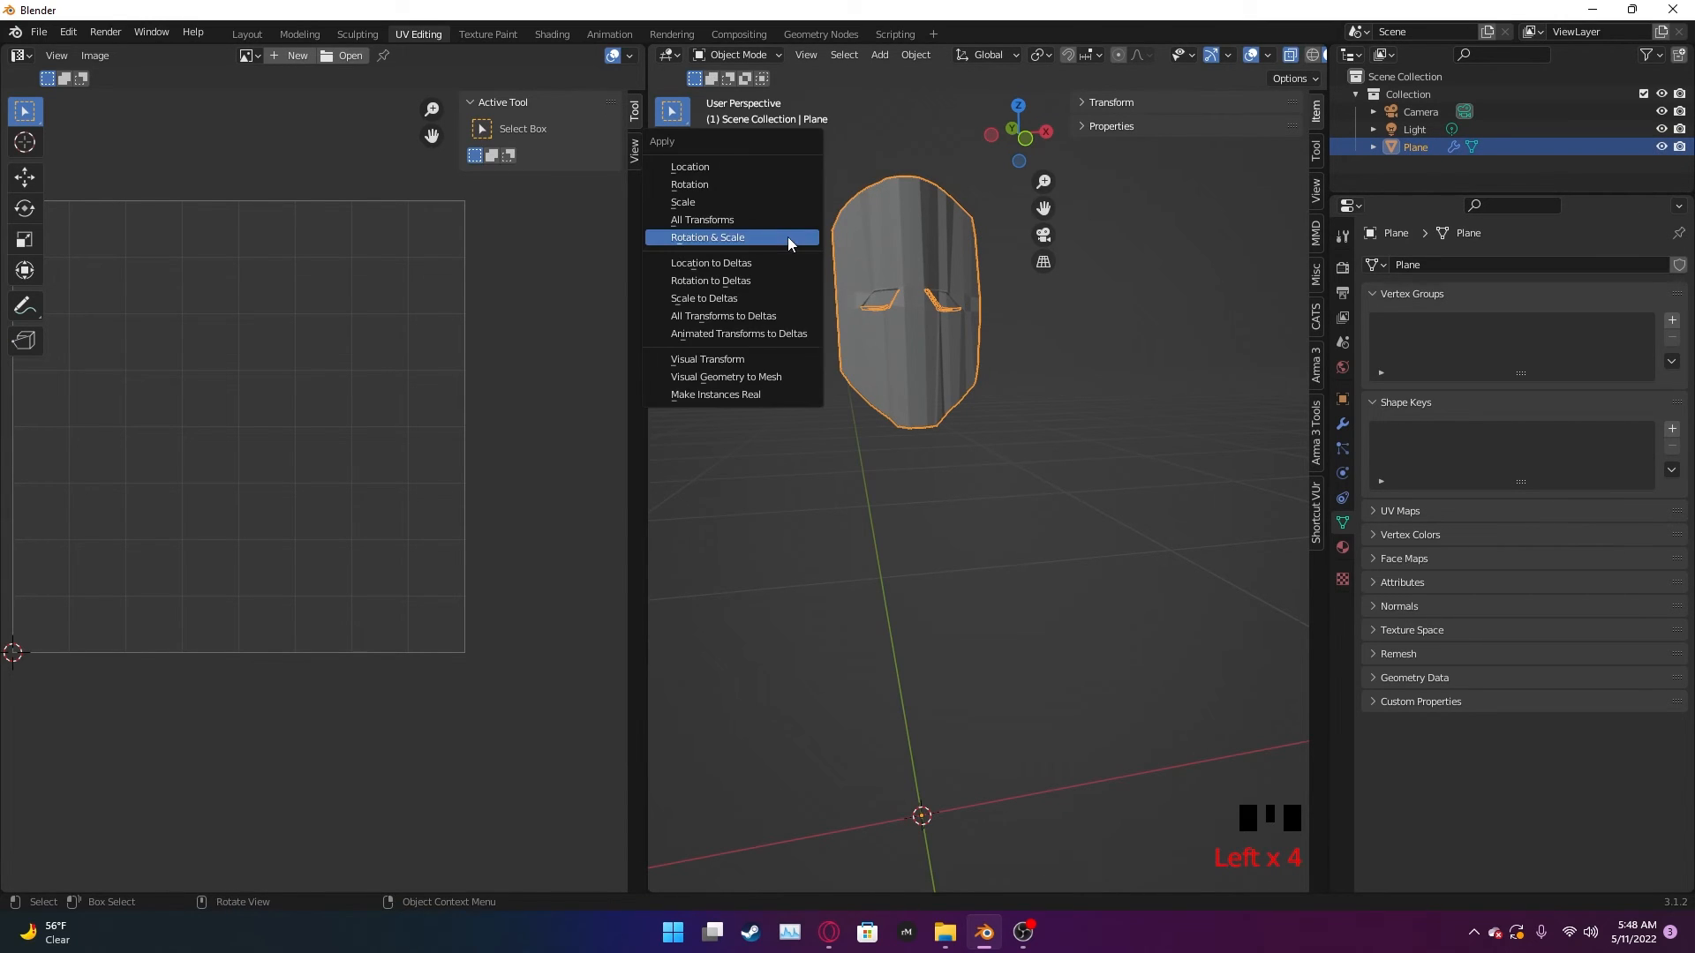
pyautogui.click(702, 184)
pyautogui.hotkey('ctrl', 'a')
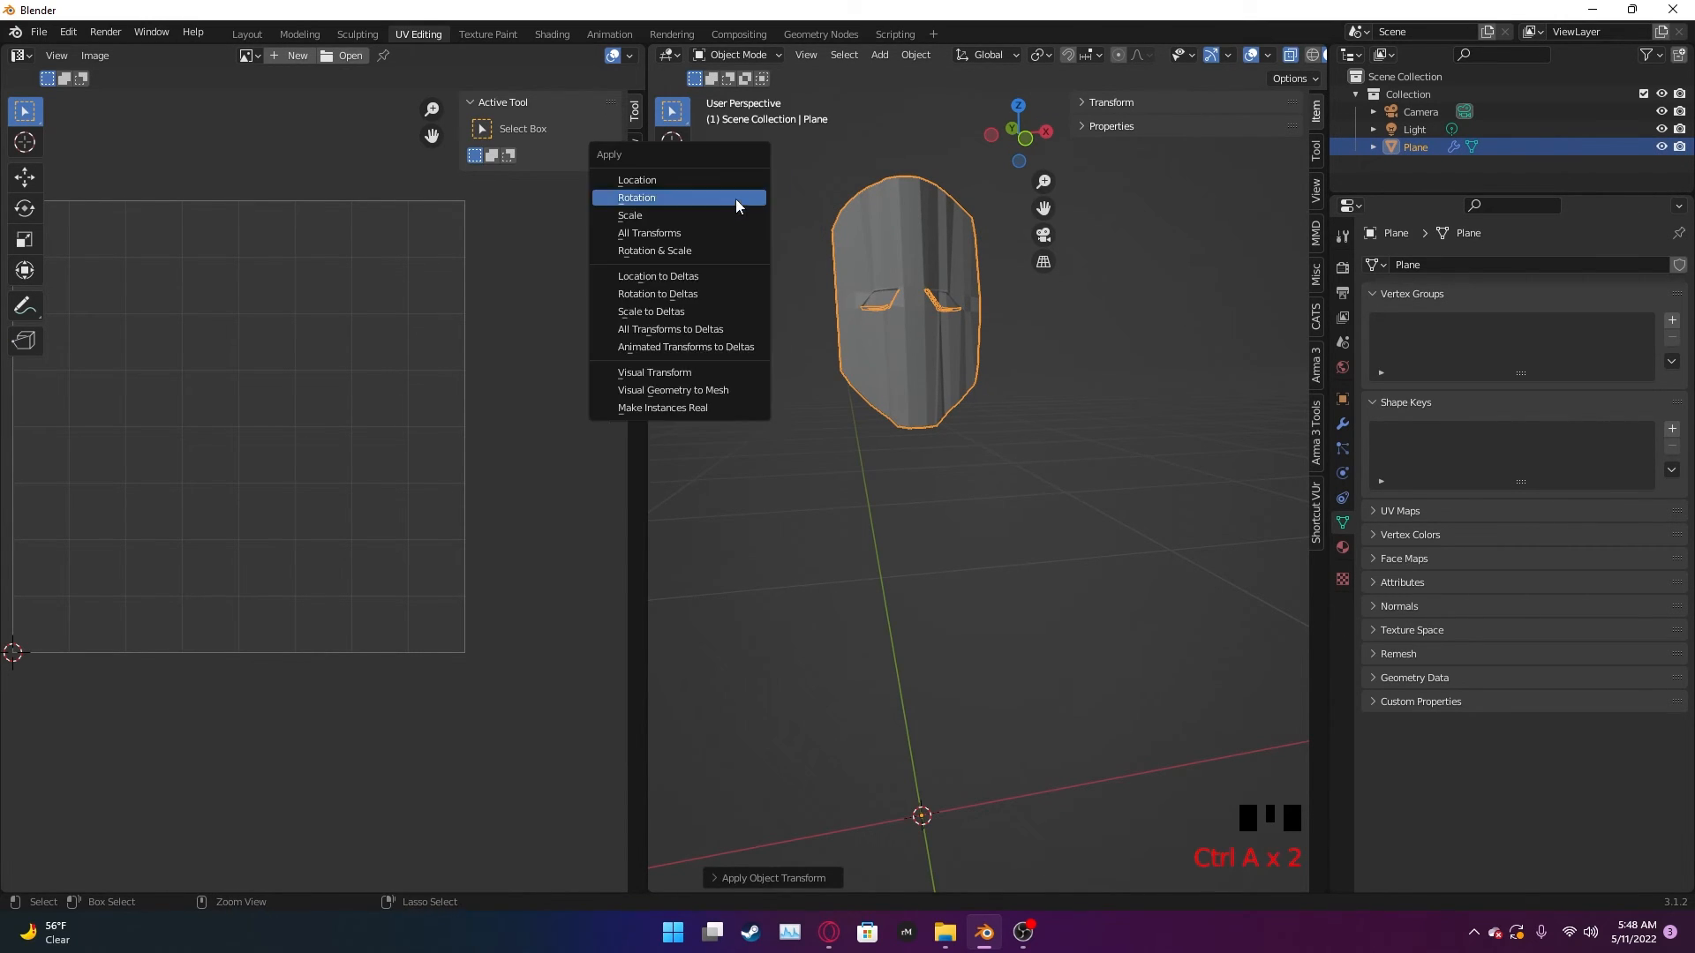
pyautogui.click(735, 219)
pyautogui.hotkey('ctrl', 'a')
pyautogui.click(738, 239)
pyautogui.hotkey('ctrl', 'a')
pyautogui.click(740, 256)
pyautogui.click(801, 353)
# - Rename the Plane object as "mask 1" in the outliner
pyautogui.moveTo(902, 405); pyautogui.dragTo(1114, 410, button='middle')
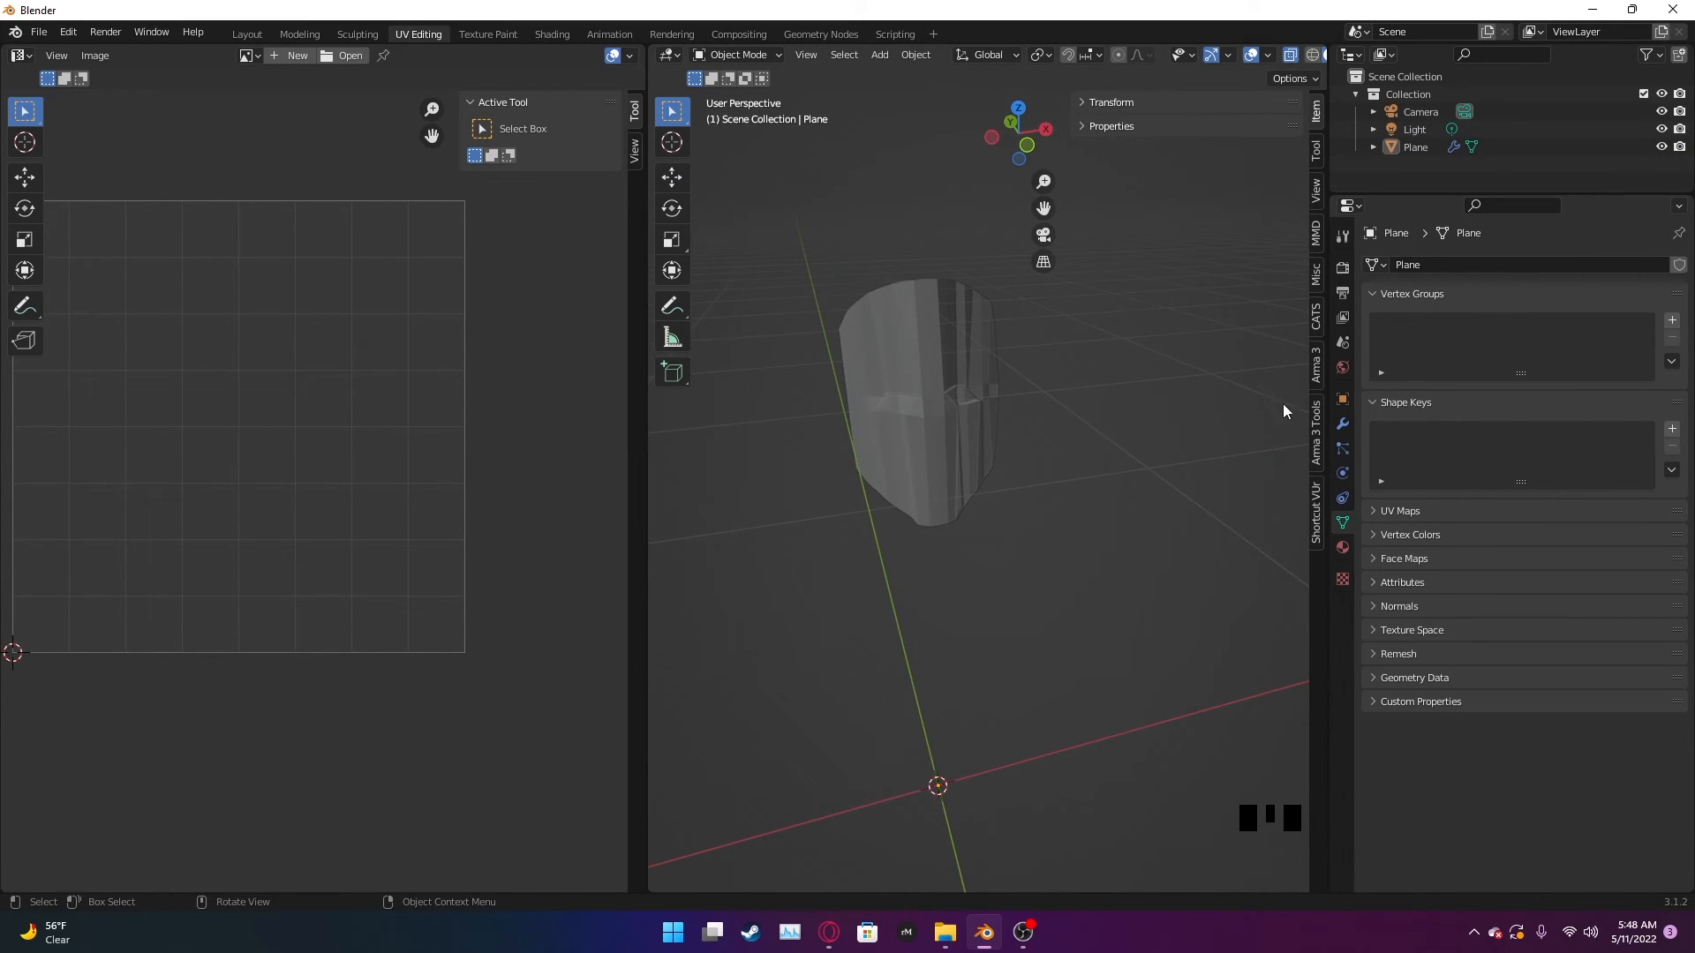
pyautogui.click(1421, 146)
pyautogui.doubleClick(1421, 147)
pyautogui.write('m')
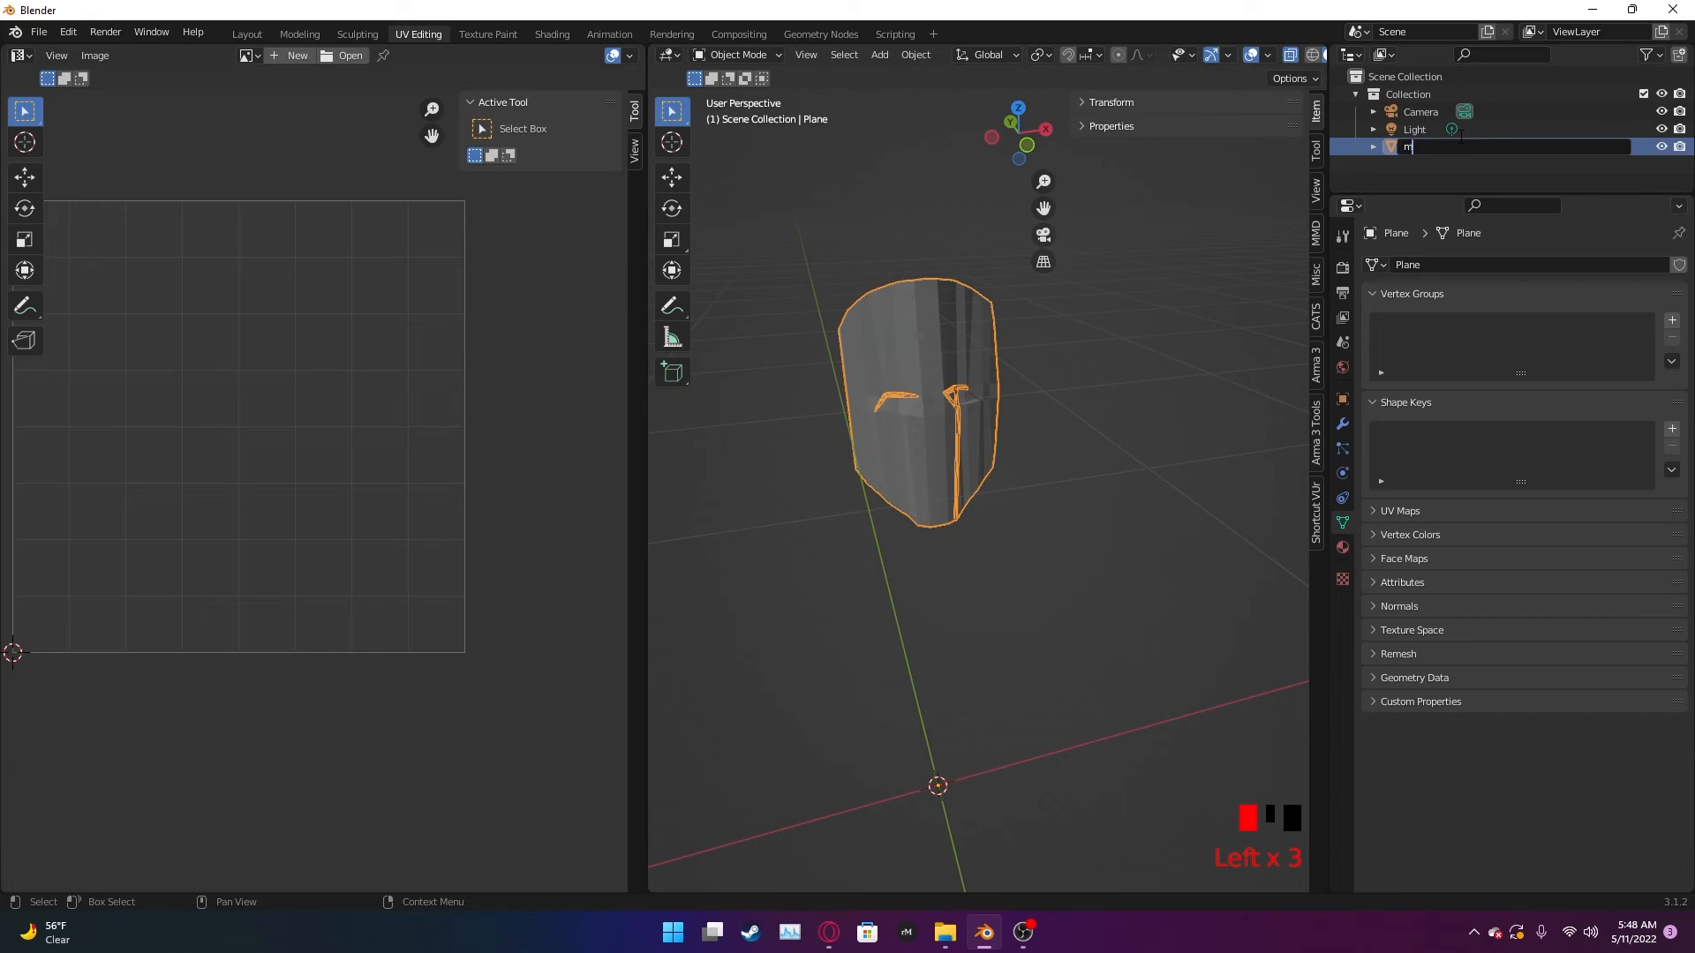
pyautogui.press('BackSpace')
pyautogui.write('mask 1')
pyautogui.press('Return')
pyautogui.click(1038, 507)
# - Bring the mask into closer view and select it in the 3D viewport
pyautogui.moveTo(1070, 602)
pyautogui.mouseDown(button='middle')
pyautogui.moveTo(1093, 611)
pyautogui.moveTo(1042, 604)
pyautogui.mouseUp(button='middle')
pyautogui.scroll(3, 925, 527)
pyautogui.moveTo(926, 526); pyautogui.dragTo(1004, 449, button='middle')
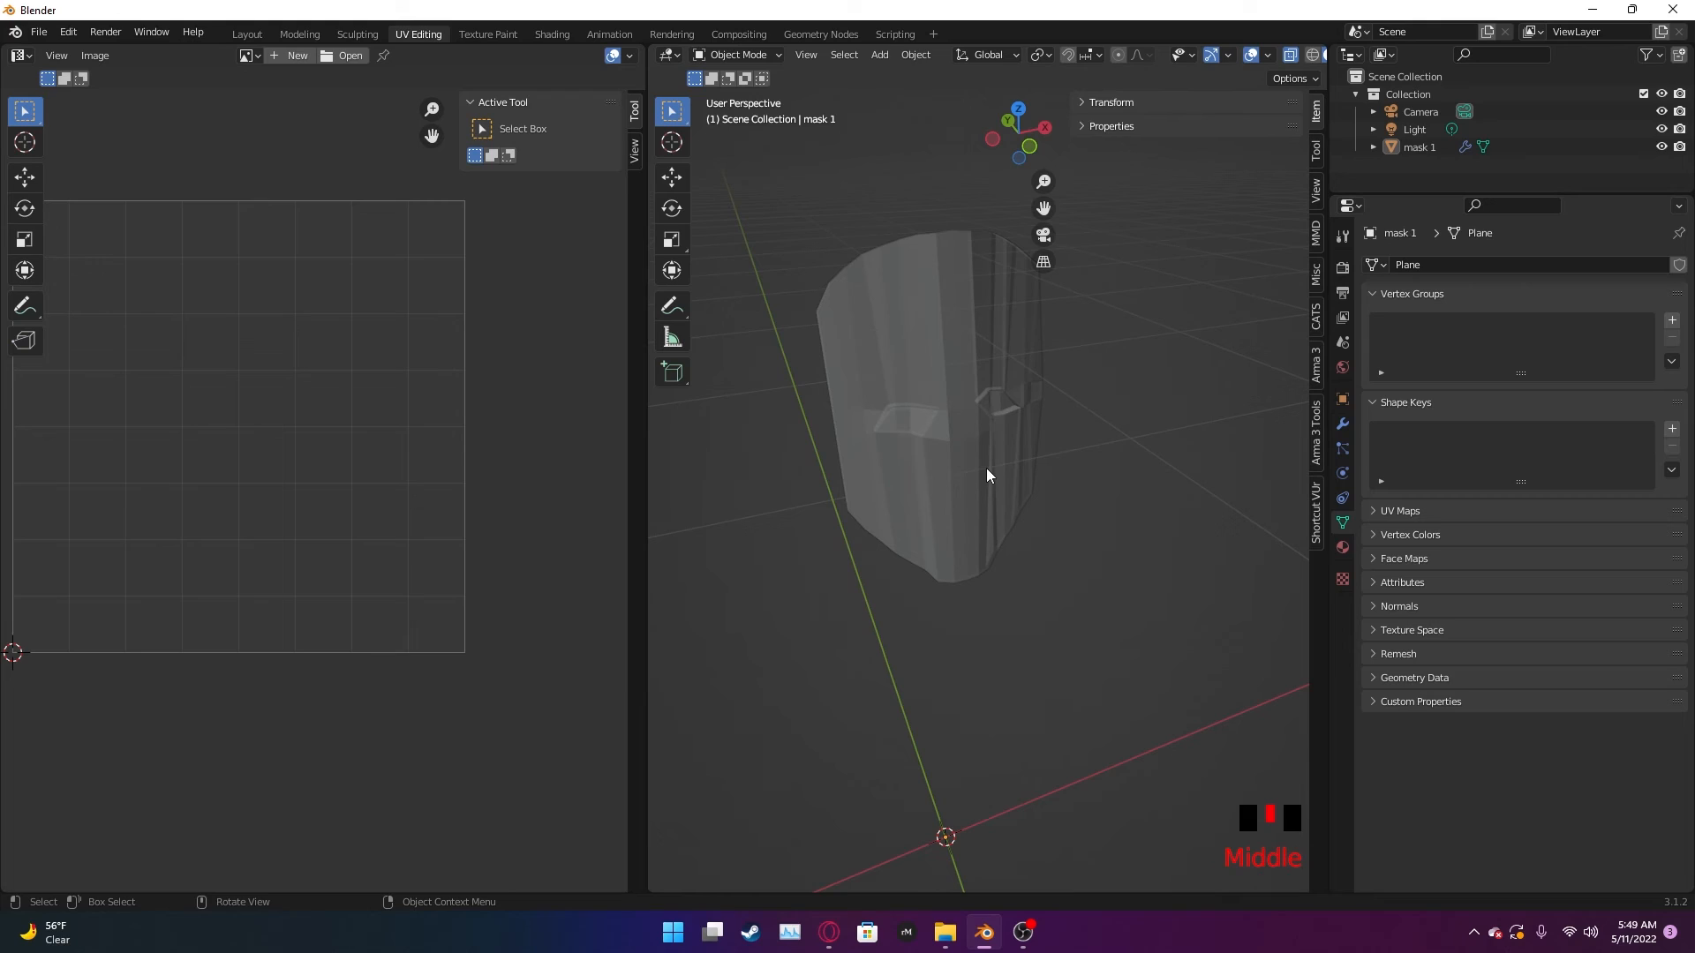
pyautogui.doubleClick(976, 510)
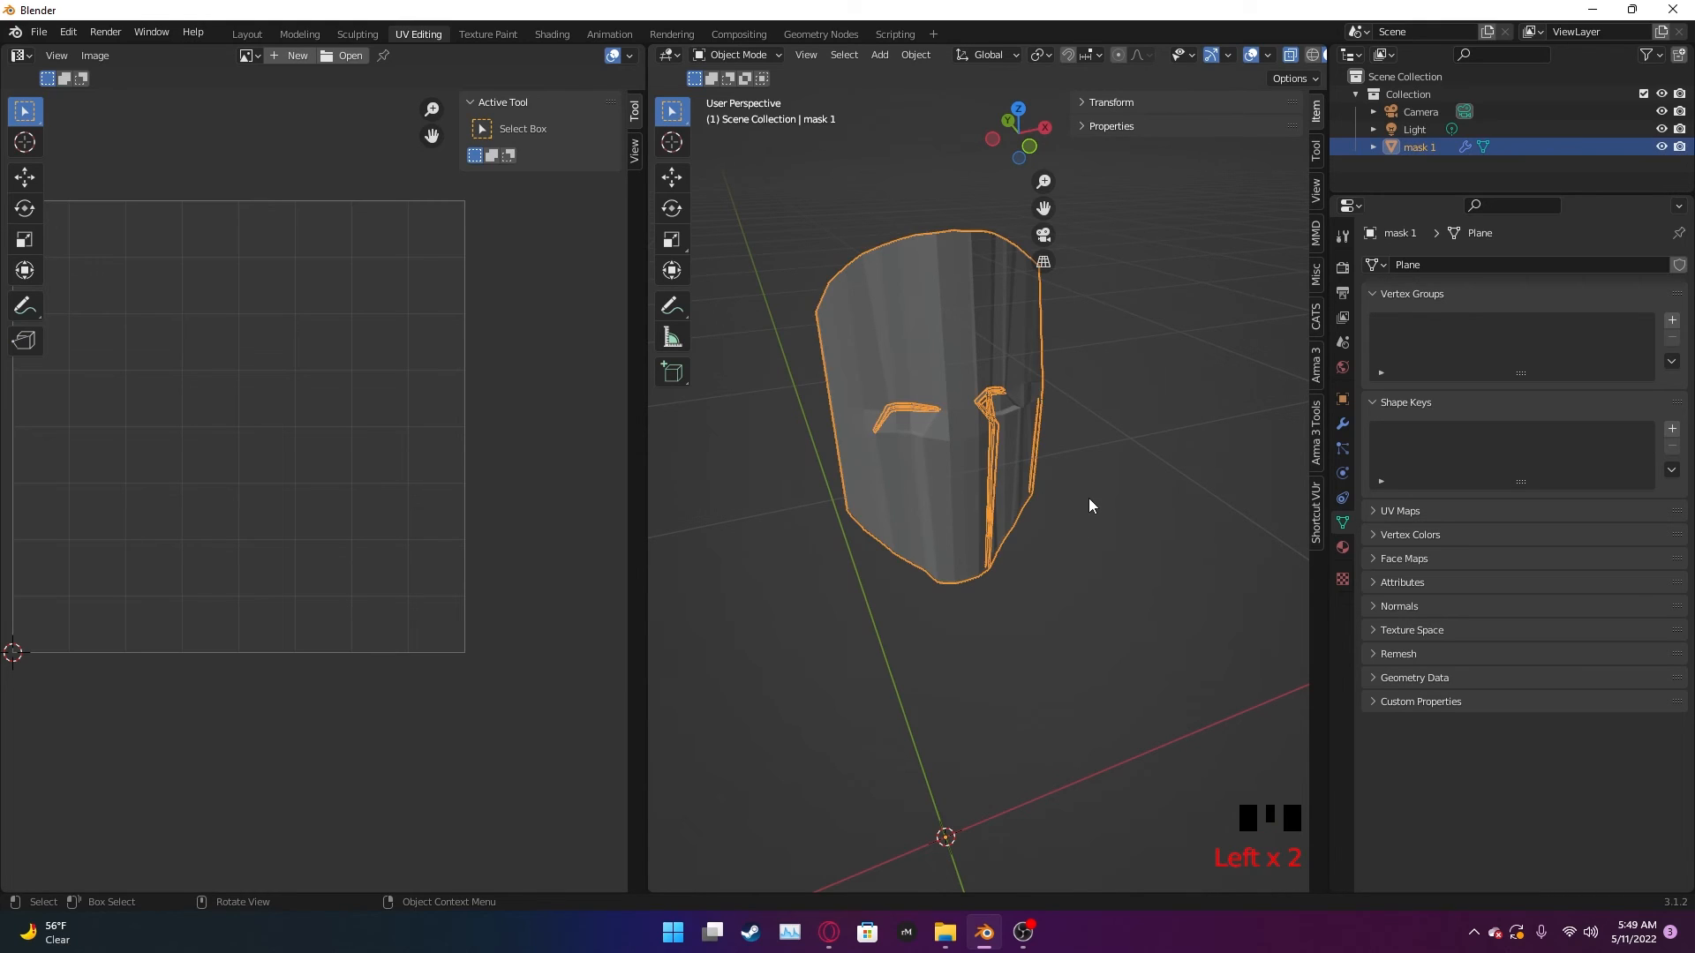
# - Examine the mask's shape, eye area and edges from several angles in the 3D viewport
pyautogui.click(1079, 500)
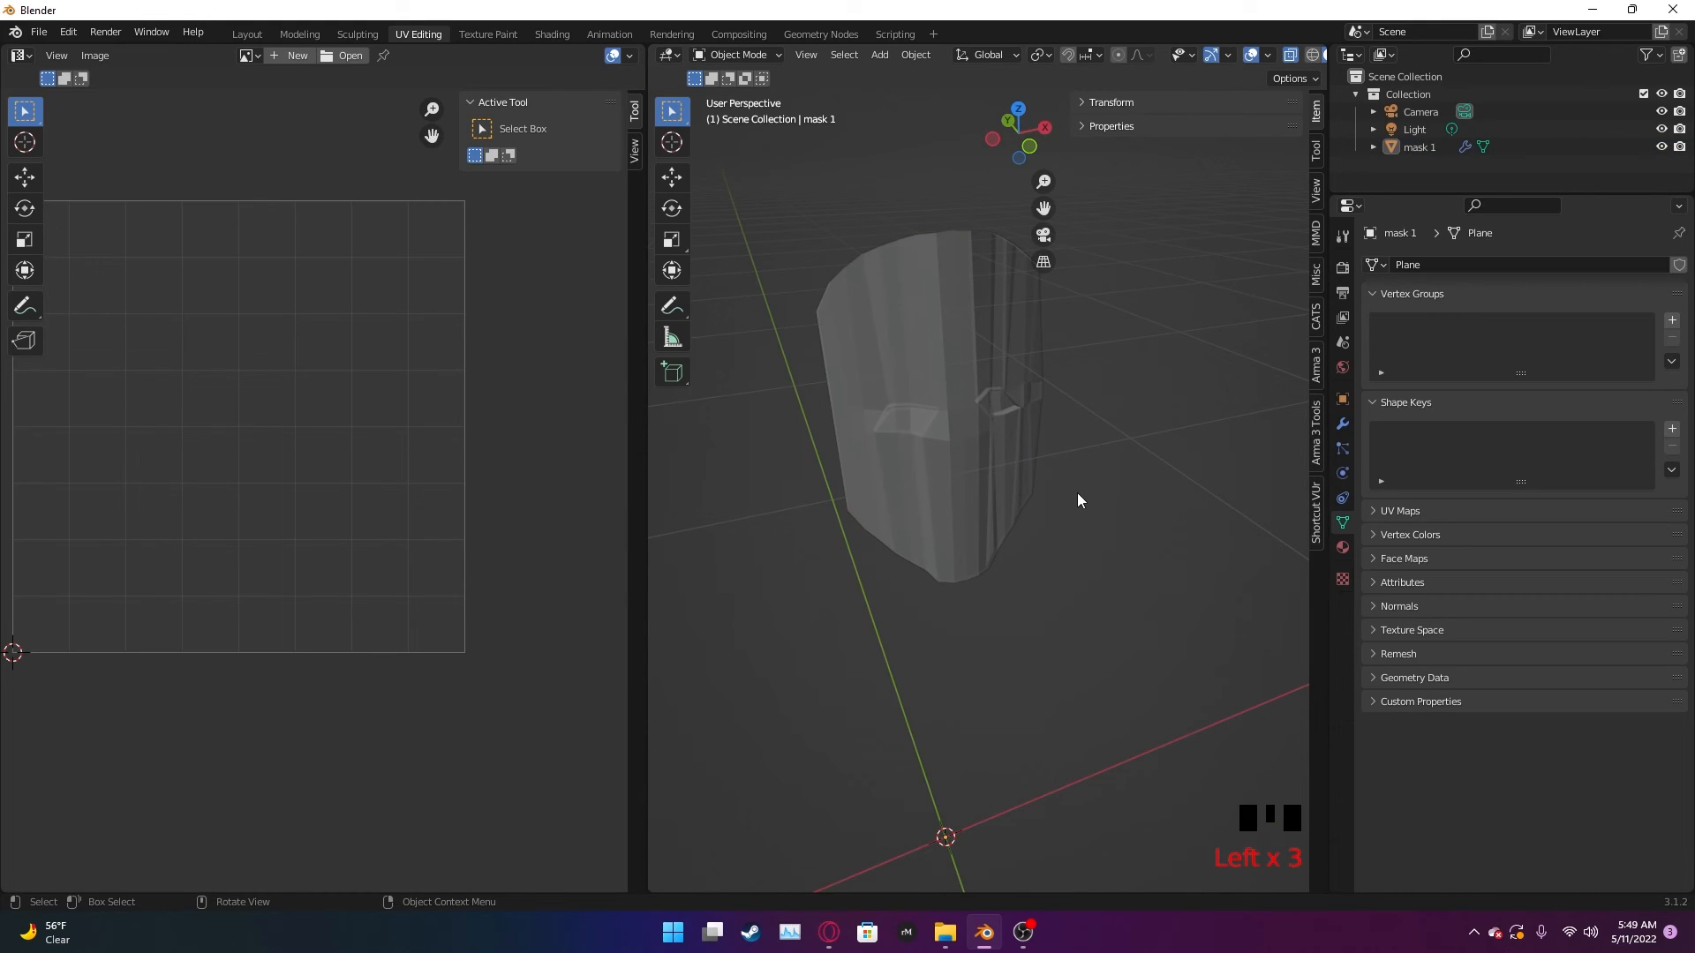
pyautogui.click(999, 490)
pyautogui.click(1073, 494)
pyautogui.click(999, 479)
pyautogui.moveTo(1102, 492)
pyautogui.mouseDown(button='middle')
pyautogui.moveTo(1137, 468)
pyautogui.moveTo(1125, 500)
pyautogui.mouseUp(button='middle')
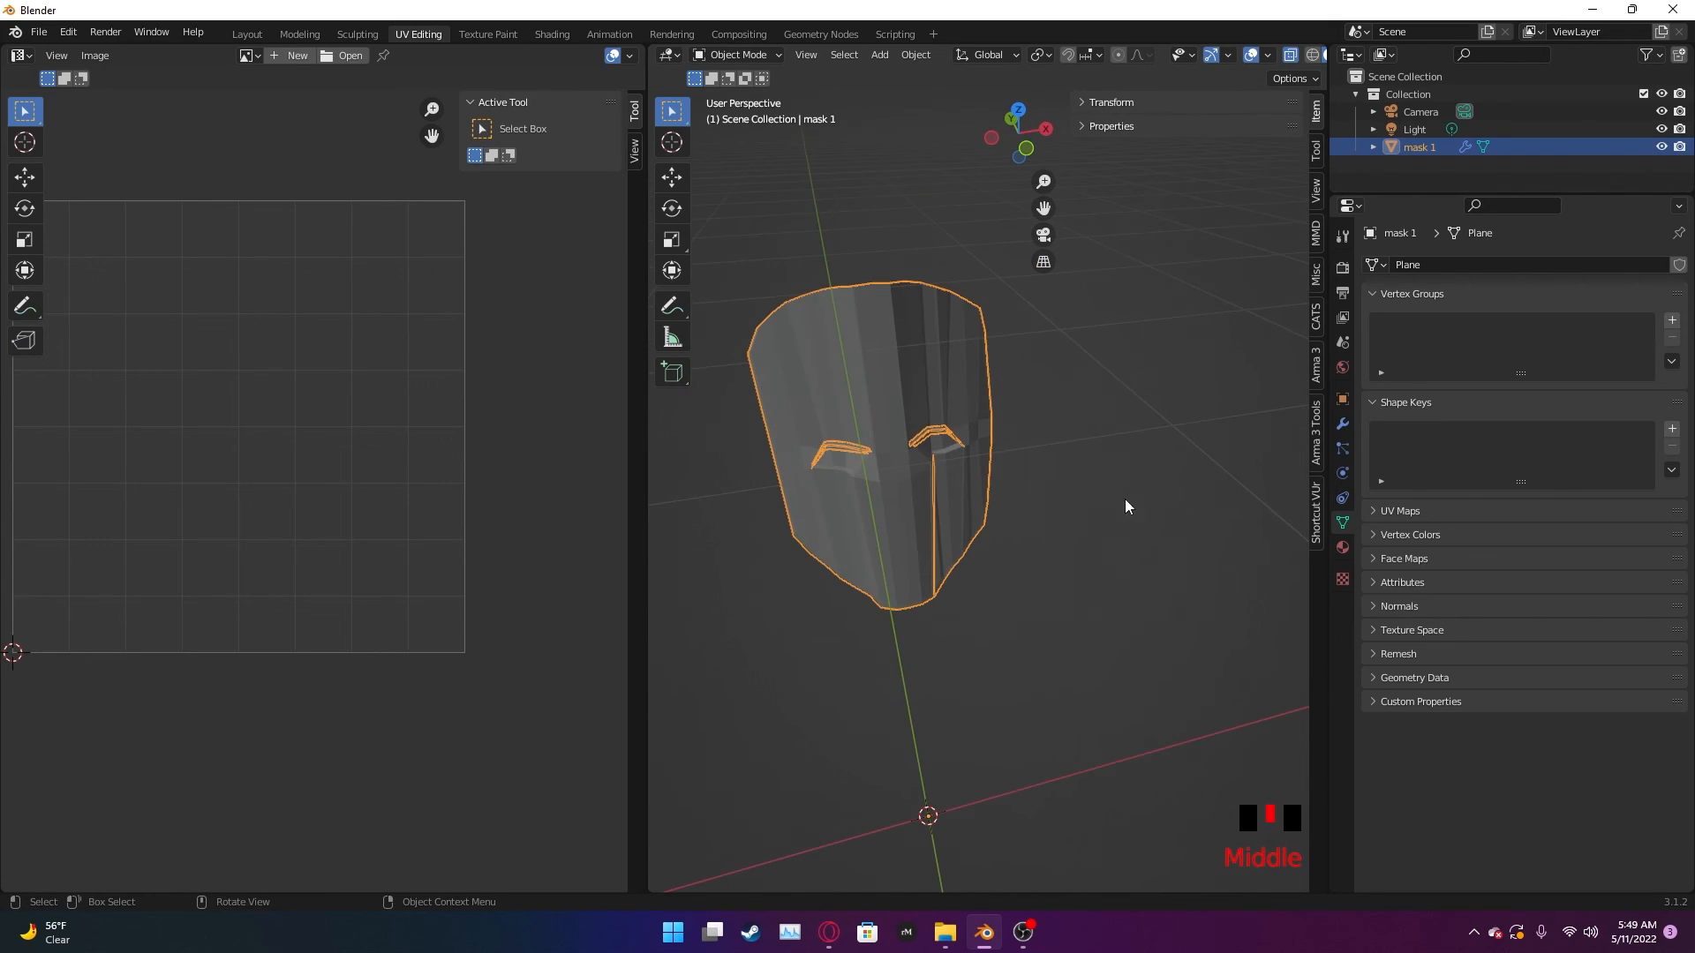
pyautogui.scroll(3, 1125, 500)
pyautogui.moveTo(1089, 589); pyautogui.dragTo(1100, 445, button='middle')
pyautogui.scroll(-3, 1094, 595)
pyautogui.moveTo(1093, 595); pyautogui.dragTo(1159, 587, button='middle')
pyautogui.click(1214, 555)
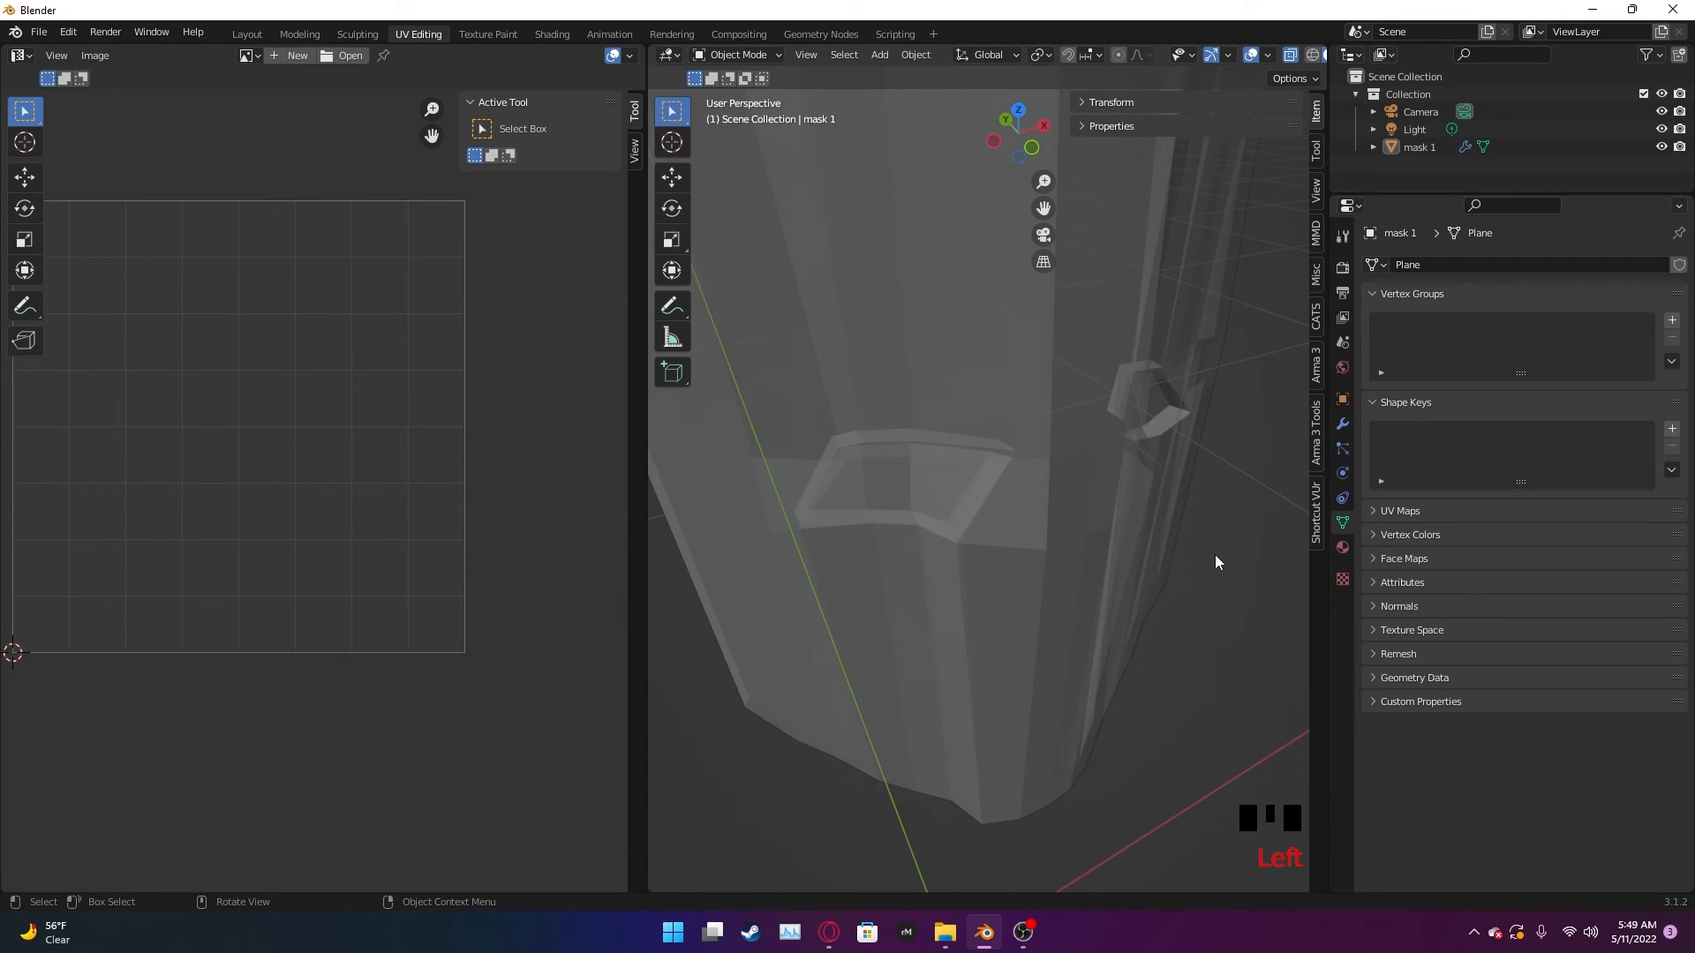
pyautogui.click(1094, 582)
pyautogui.click(1196, 670)
pyautogui.scroll(-6, 1107, 642)
pyautogui.moveTo(1125, 609); pyautogui.dragTo(1094, 512, button='middle')
# - Select the mask 1 object and add a new material to it
pyautogui.click(905, 432)
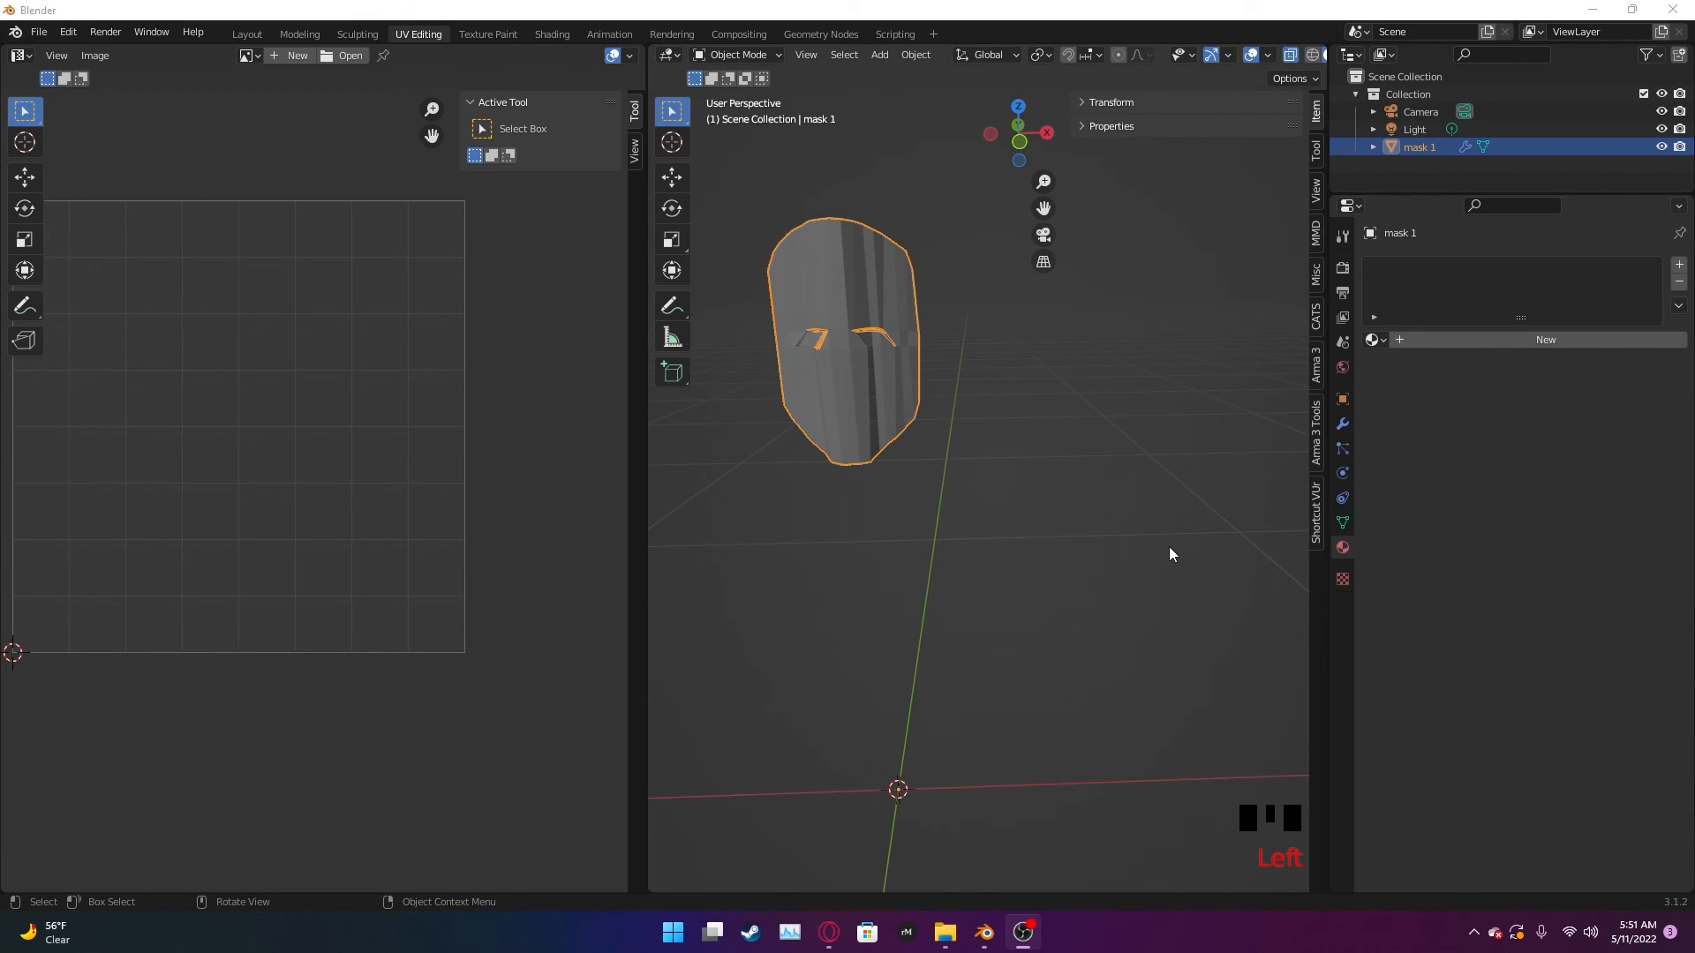
pyautogui.click(1460, 496)
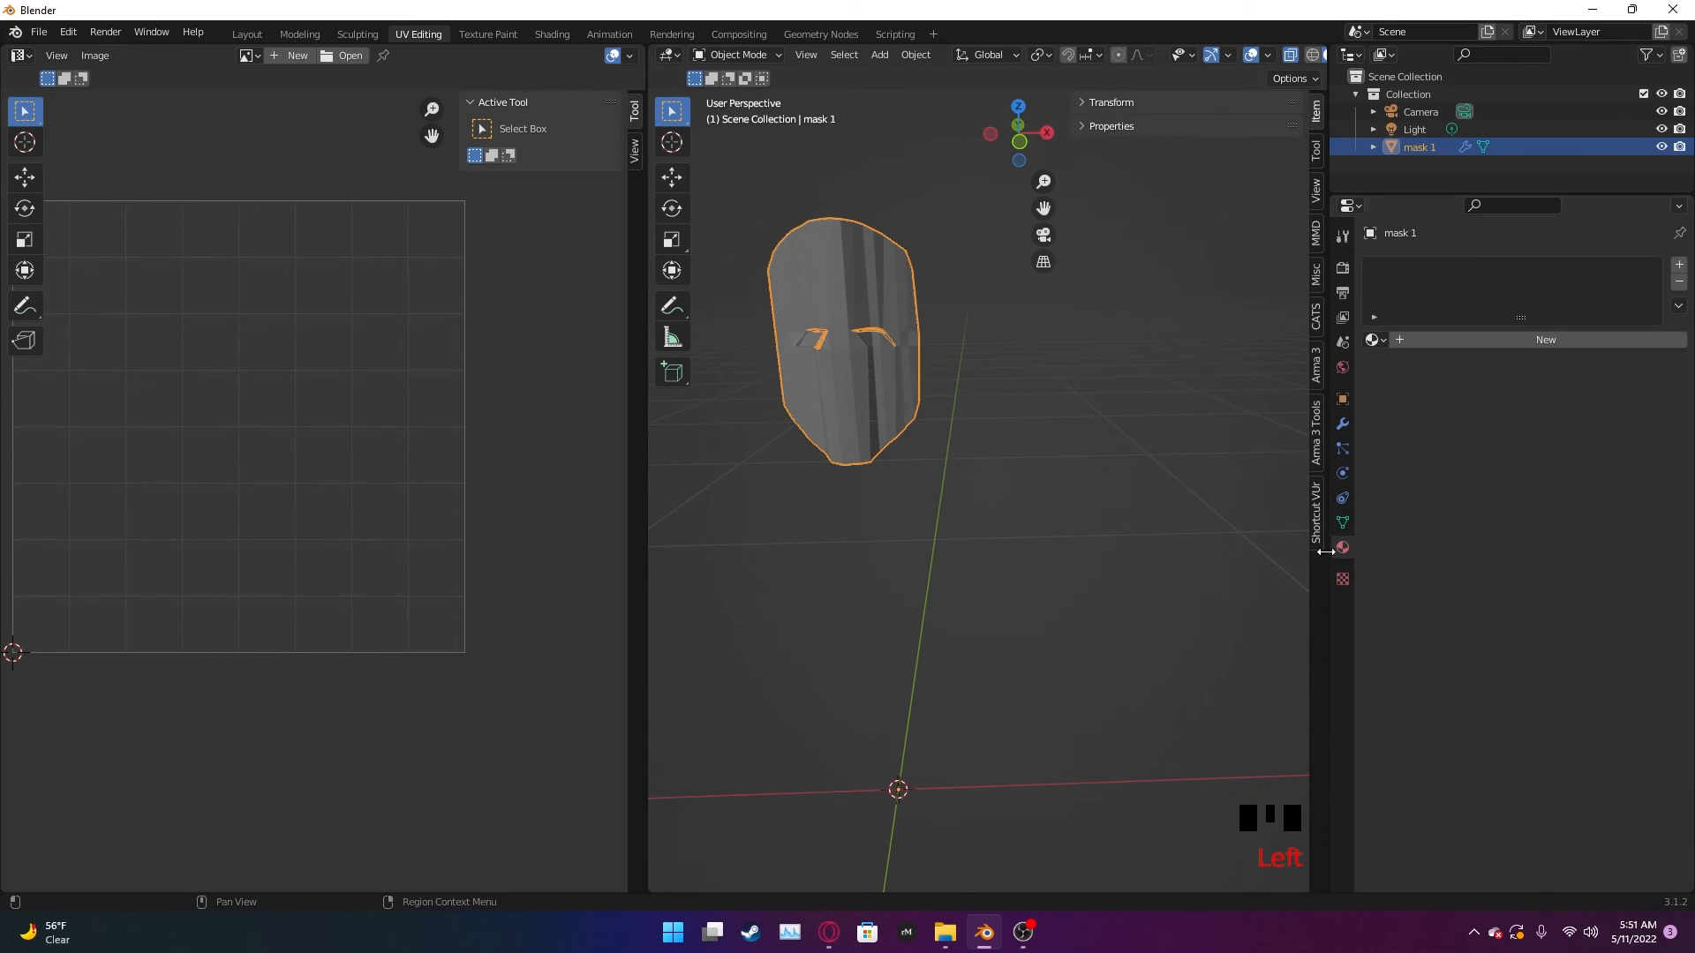
pyautogui.click(1525, 338)
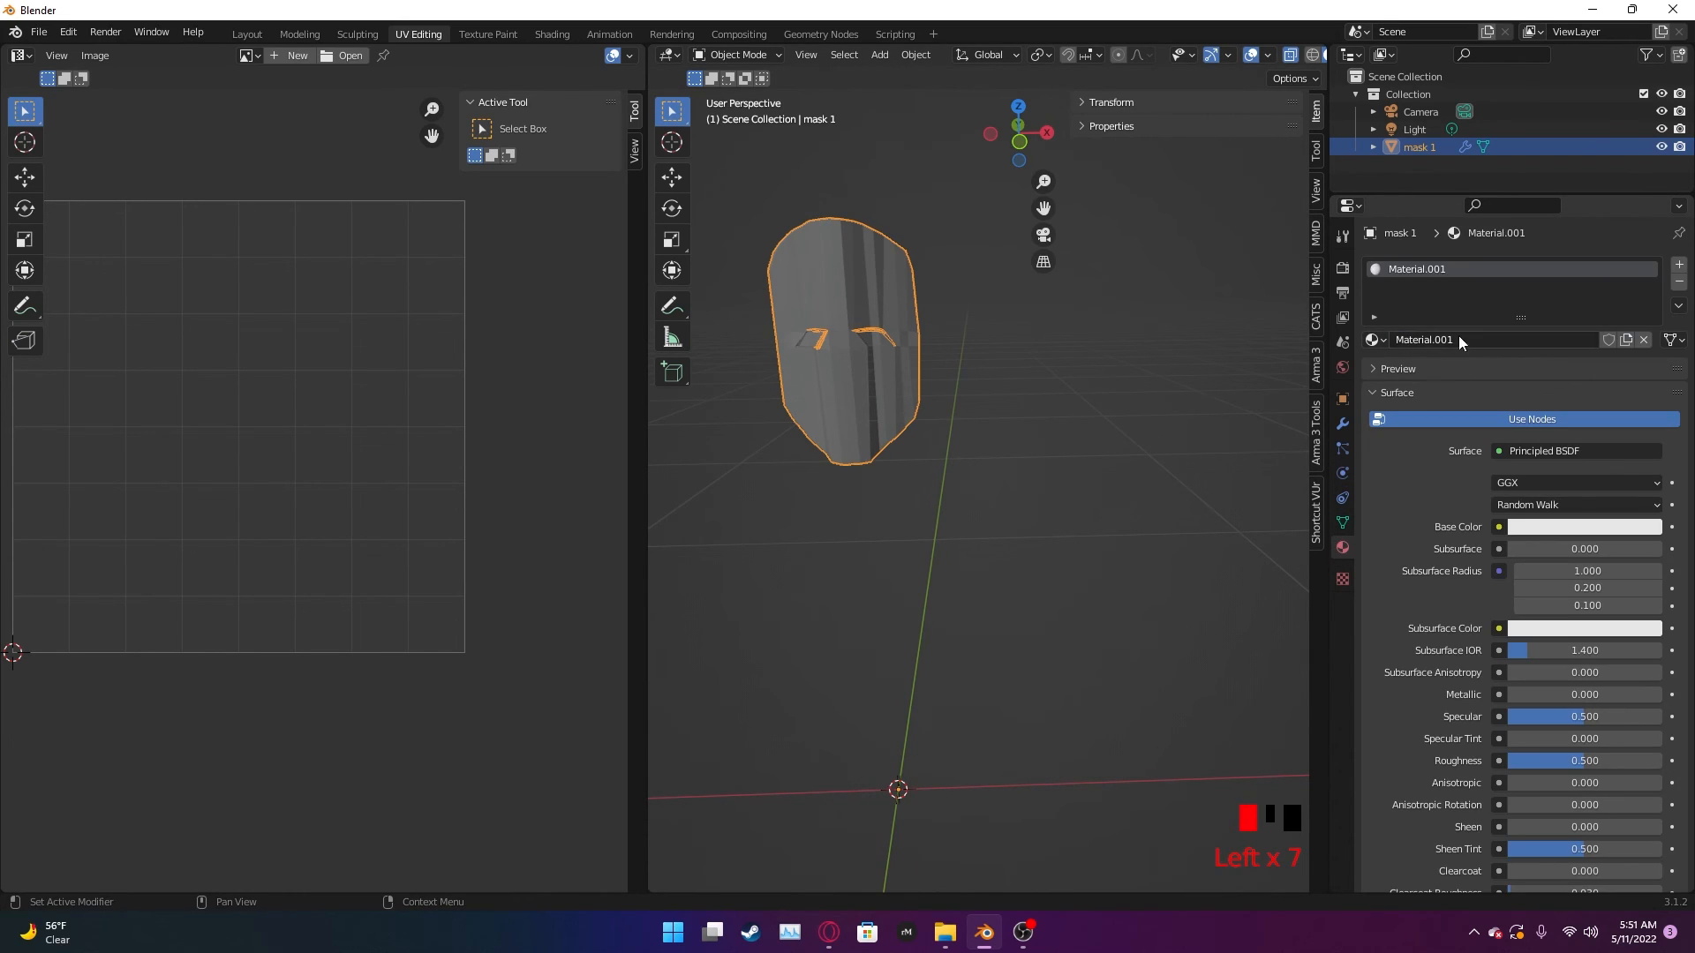
# - Try the m_white_01_co.tga :: m_white_01.rvmat material on the mask, and assign the existing material named Material instead
pyautogui.click(1373, 341)
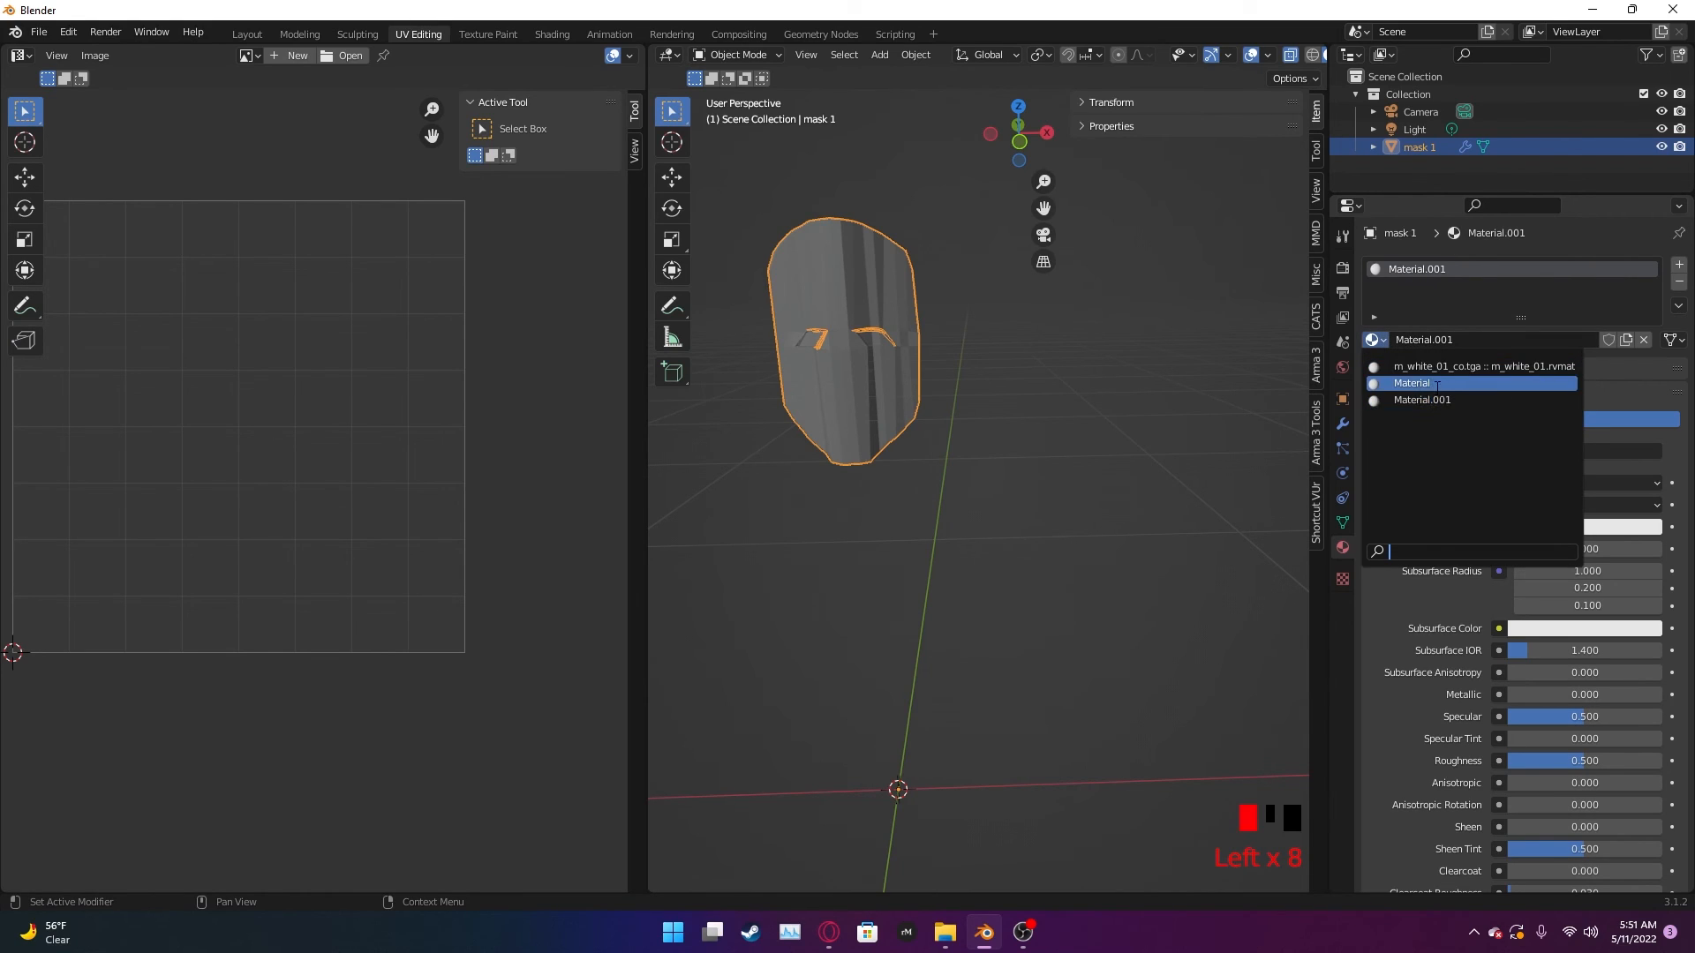
pyautogui.click(1532, 366)
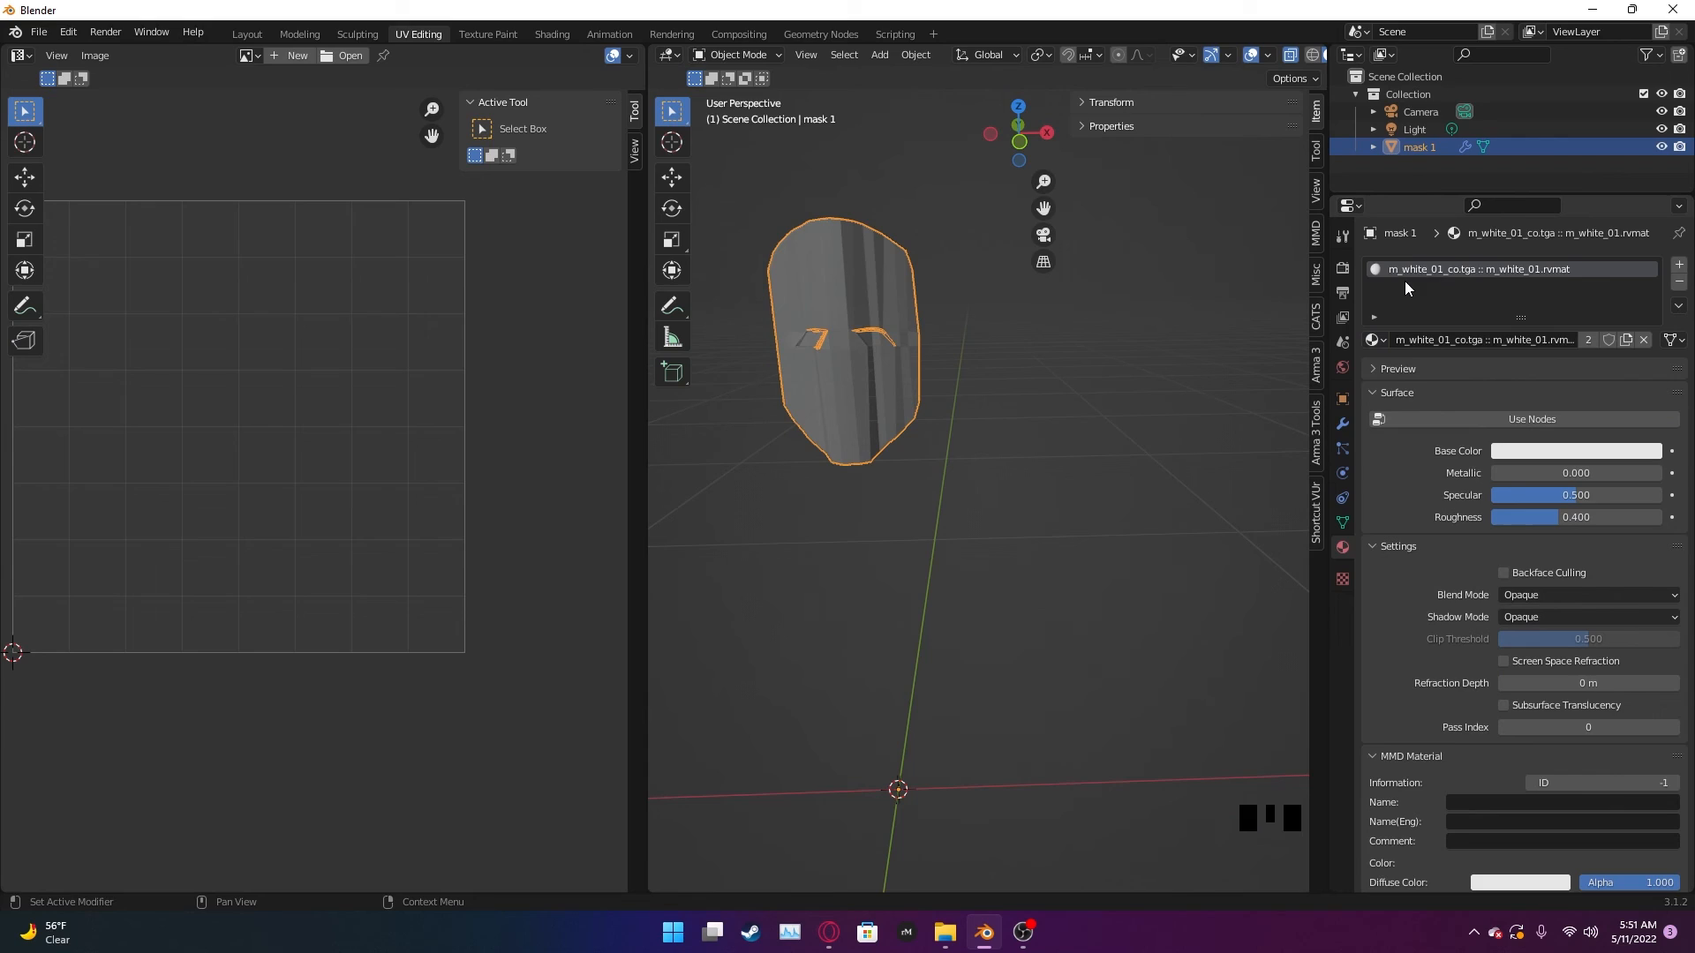
pyautogui.doubleClick(1502, 341)
pyautogui.click(1373, 340)
pyautogui.click(1412, 382)
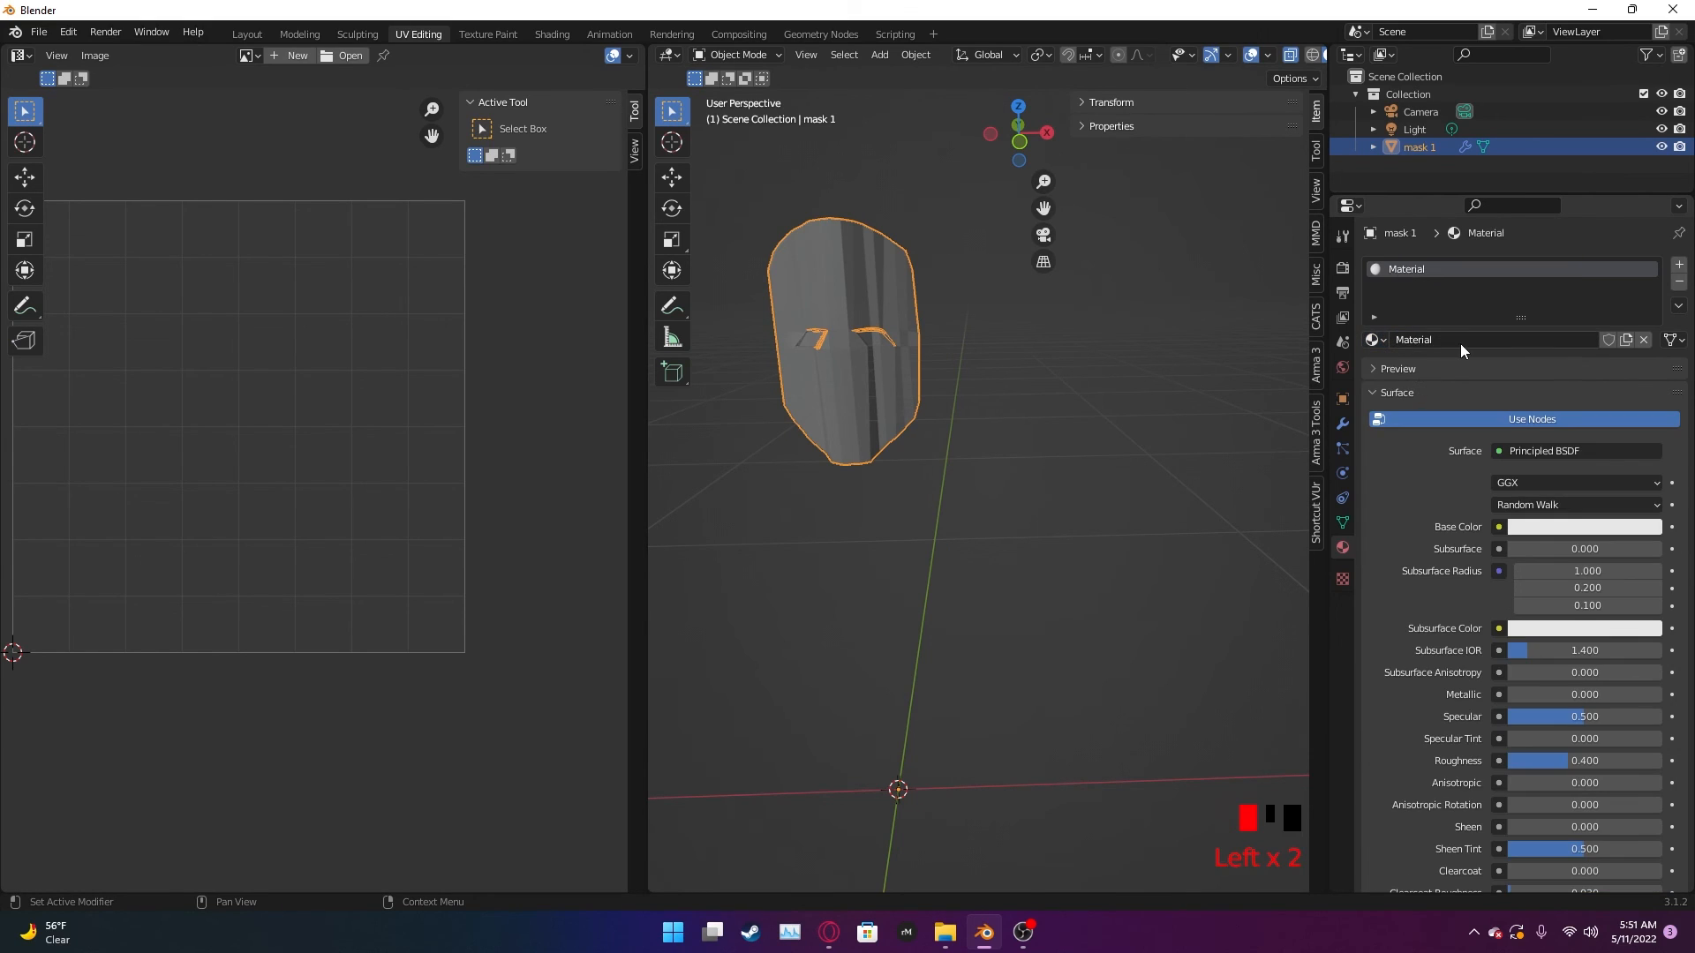
# - Rename the mask's assigned material as "mask 1" and keep the mask 1 object selected
pyautogui.doubleClick(1470, 340)
pyautogui.write('mask 1')
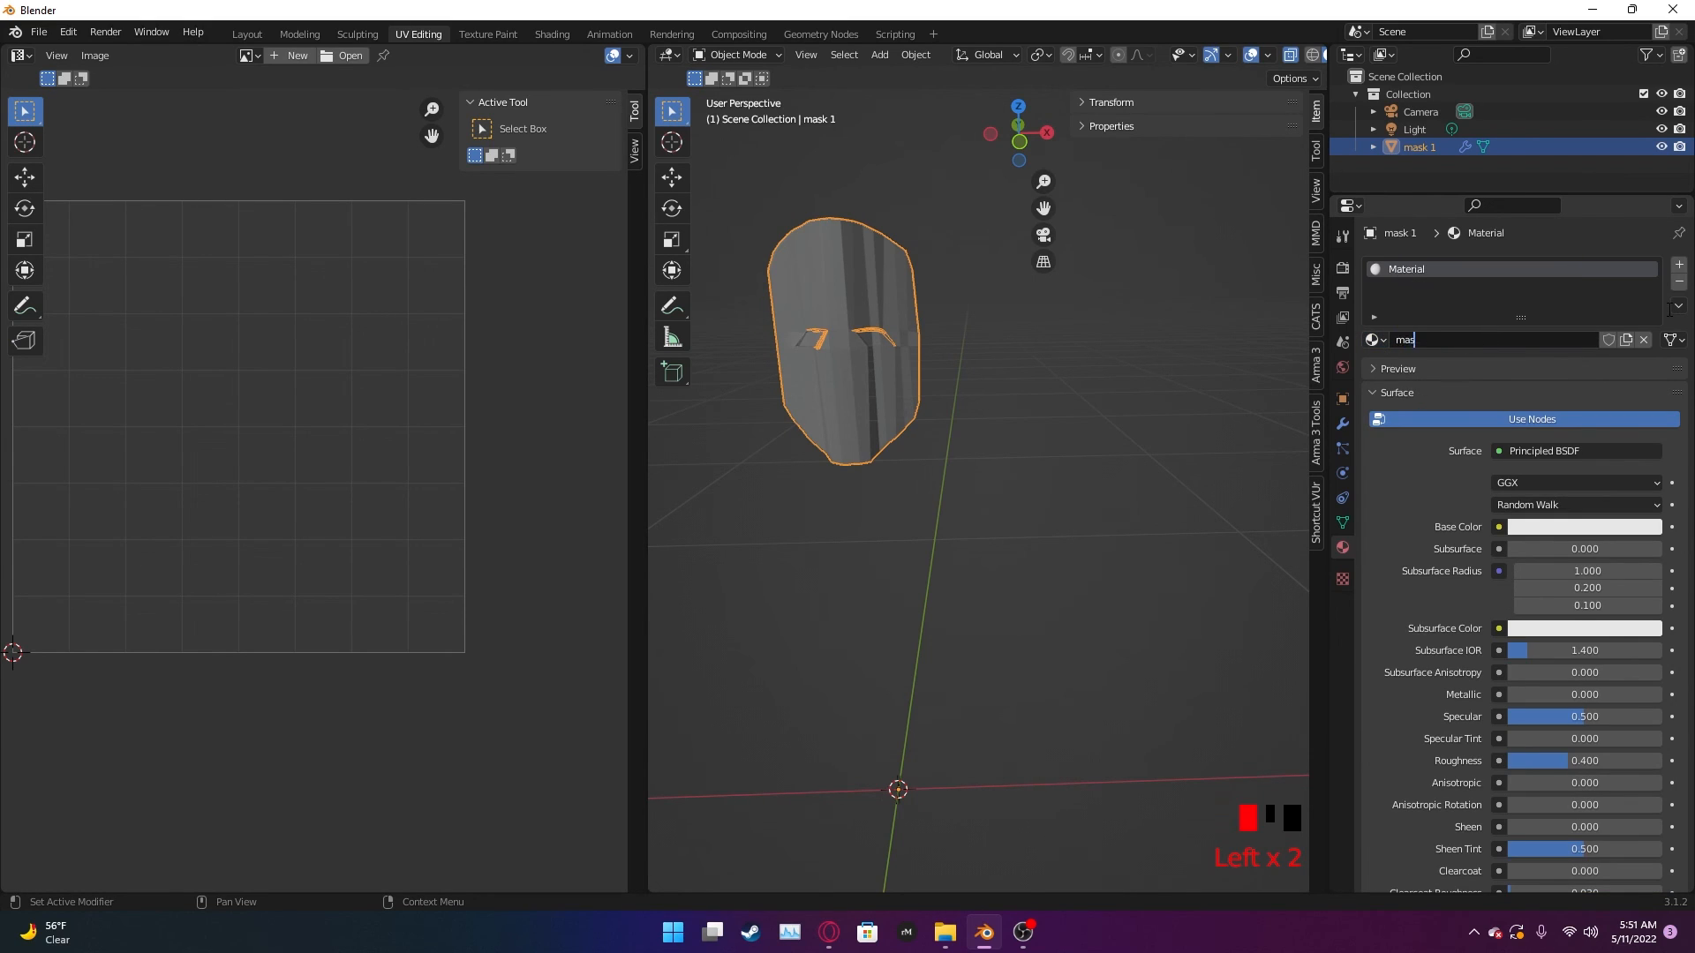
pyautogui.press('Return')
pyautogui.click(1283, 548)
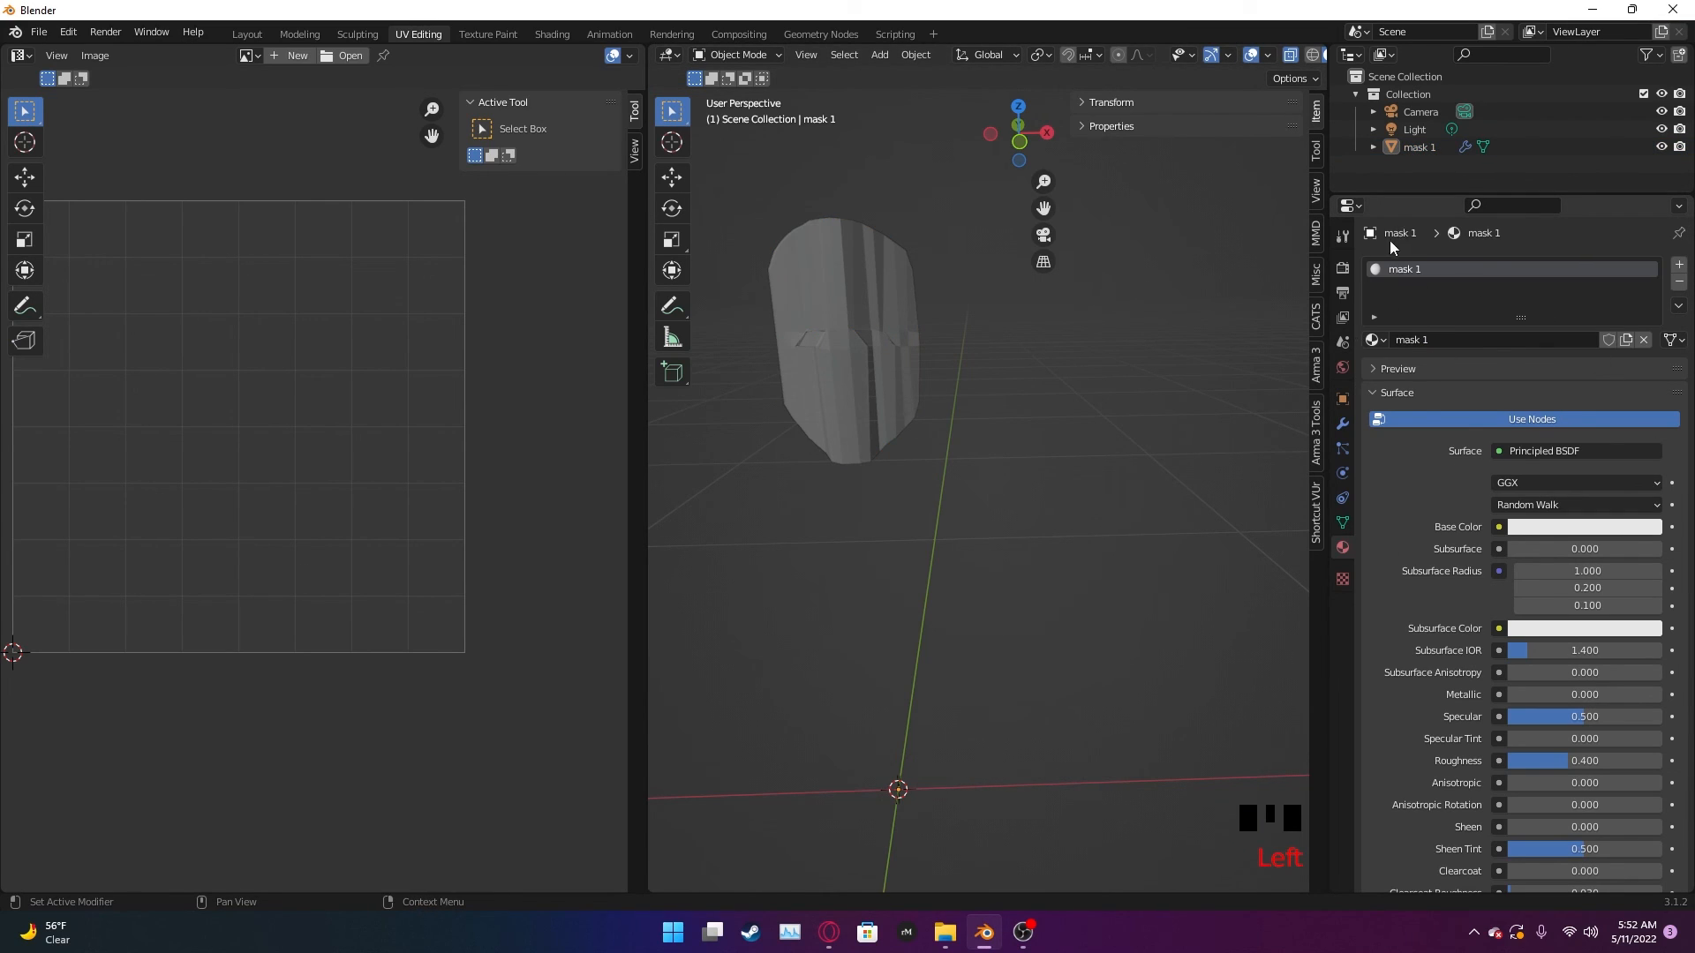
pyautogui.click(1421, 148)
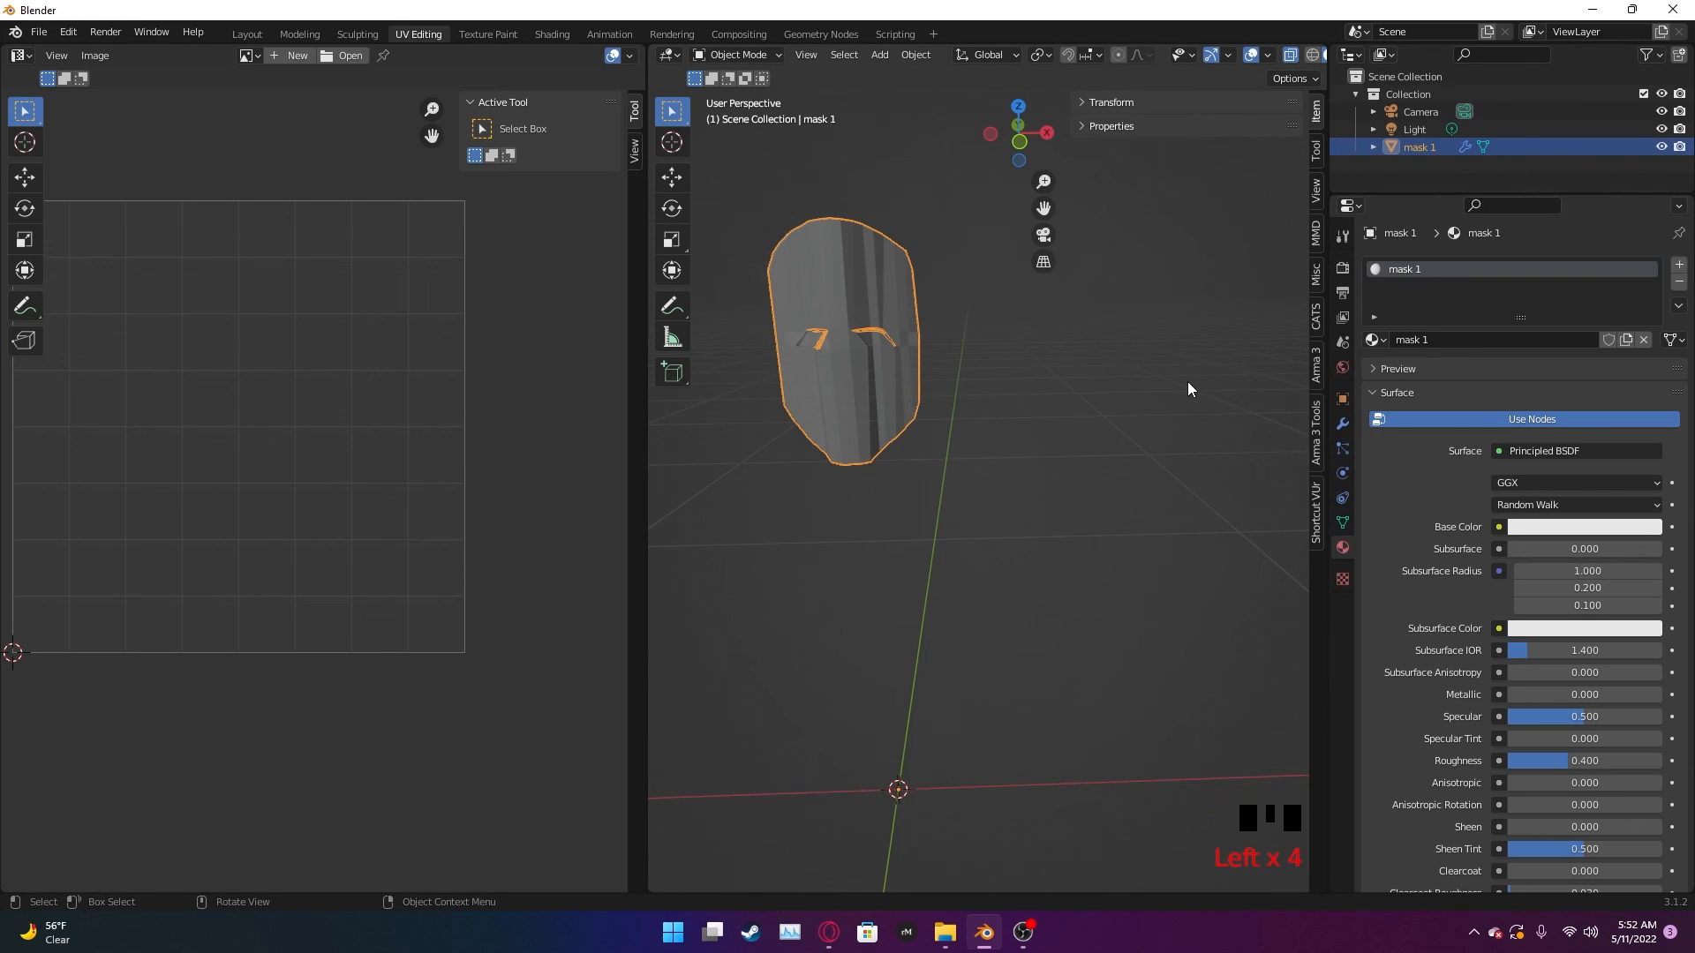